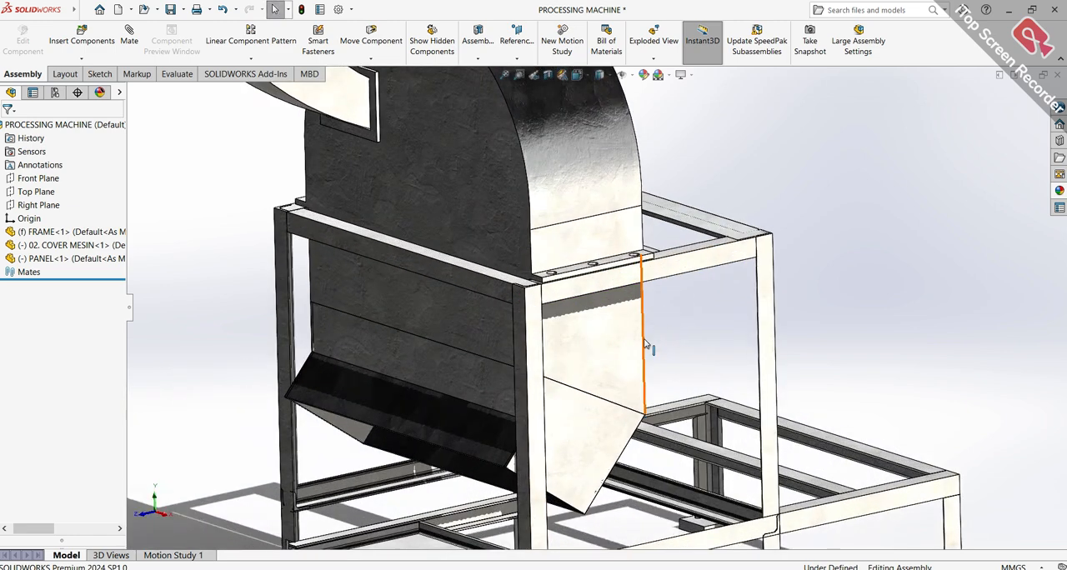
Examine the machine assembly's frame, cover and tray from several sides, including the isometric view
scroll(689, 401, up, 3)
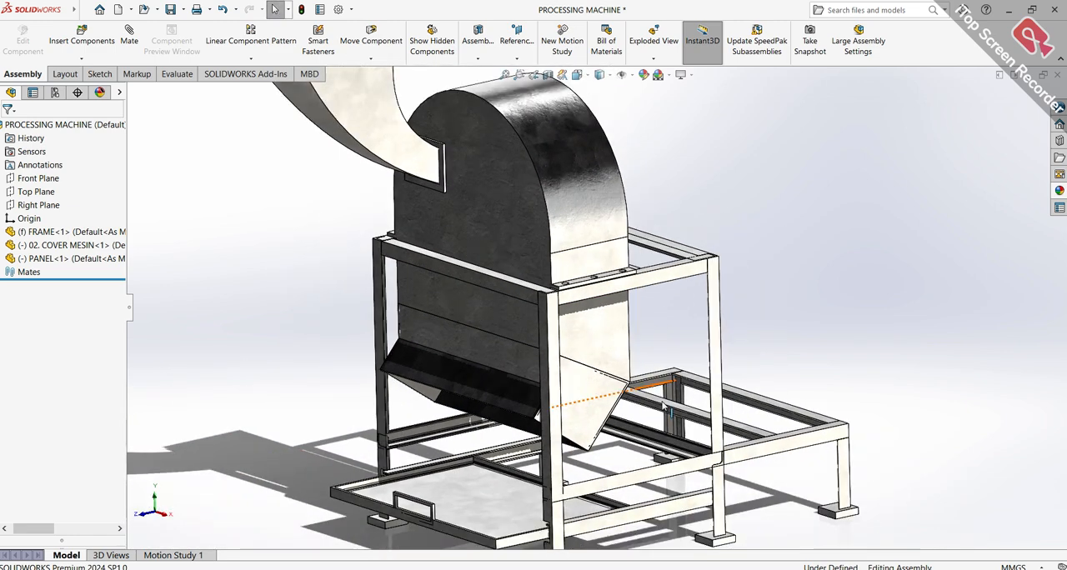
scroll(667, 412, down, 4)
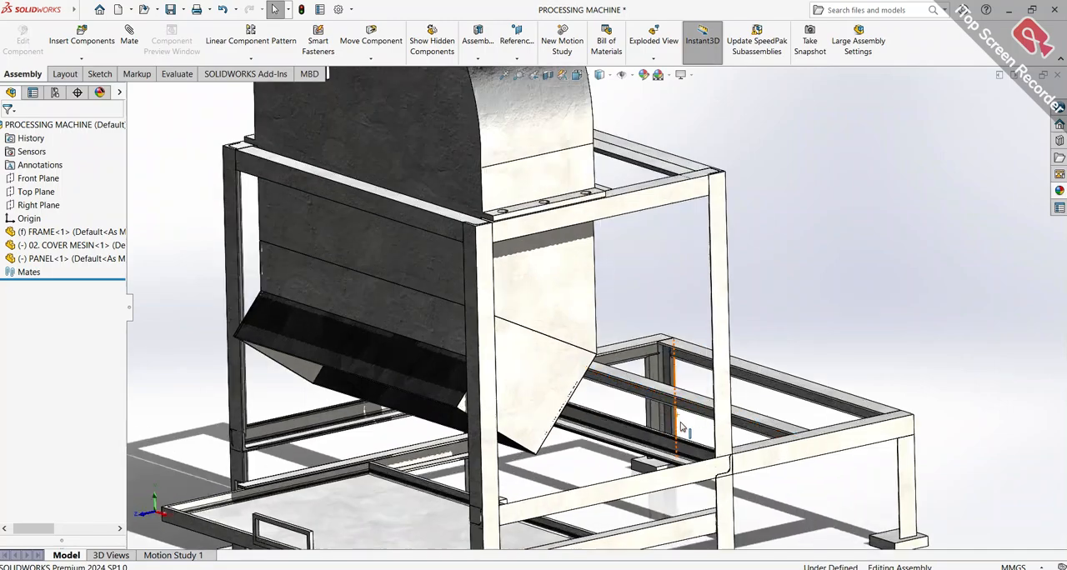
scroll(677, 428, up, 2)
middle_drag(713, 433, 650, 450)
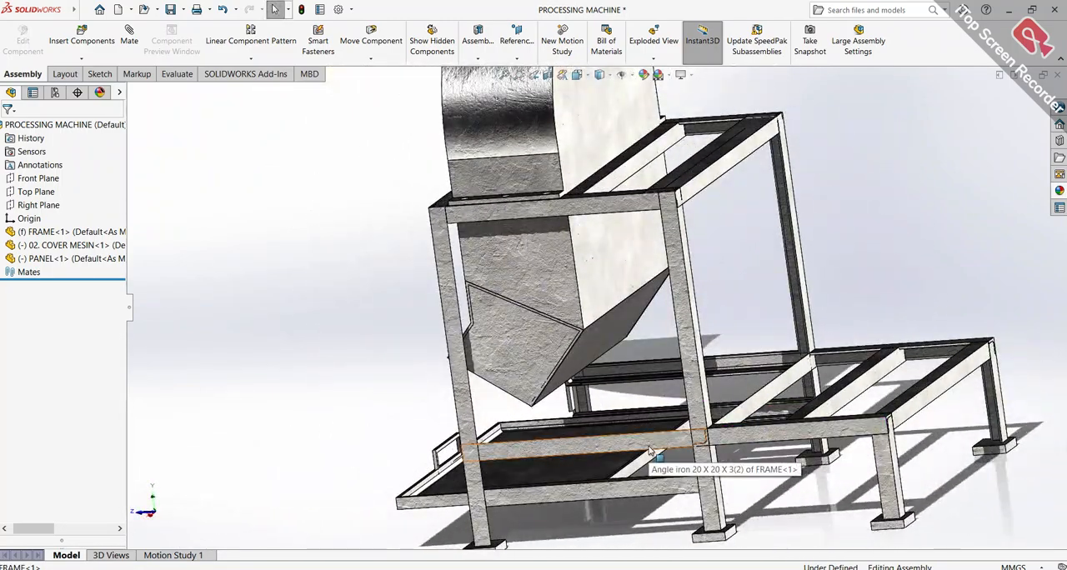
key(ctrl+7)
scroll(658, 455, down, 5)
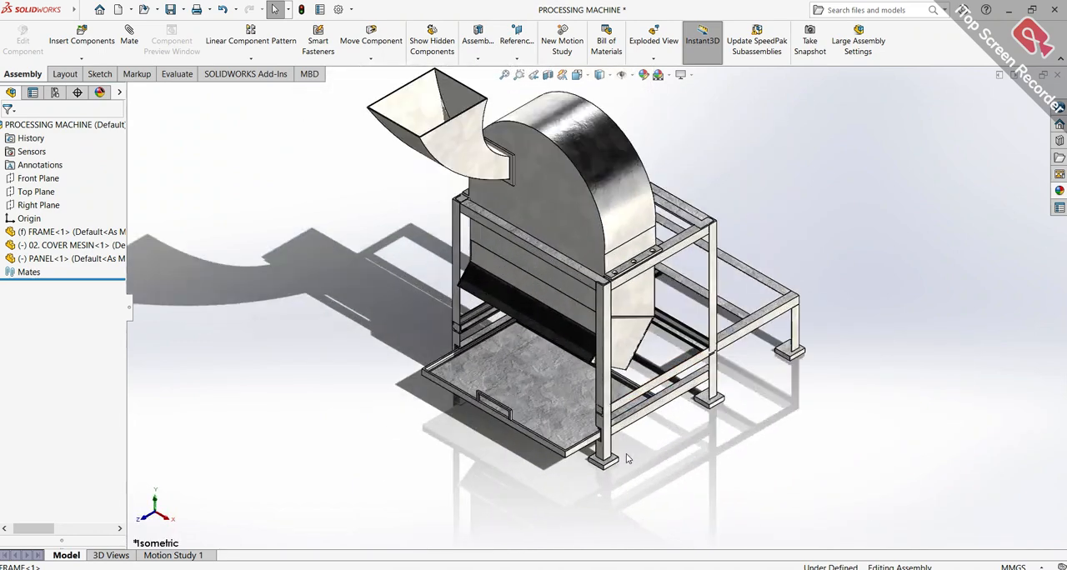
scroll(627, 457, down, 2)
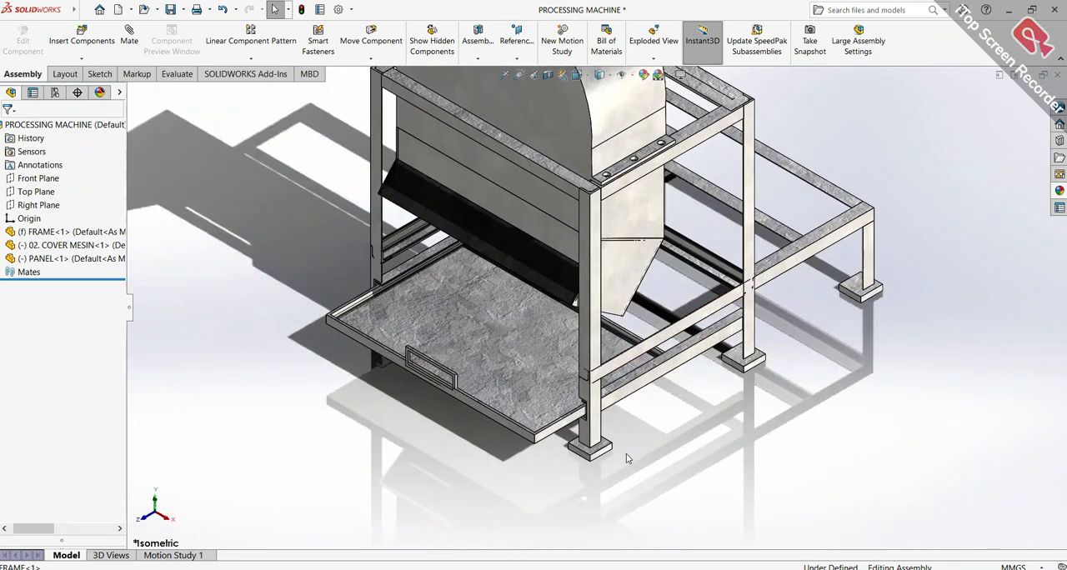
scroll(672, 466, up, 3)
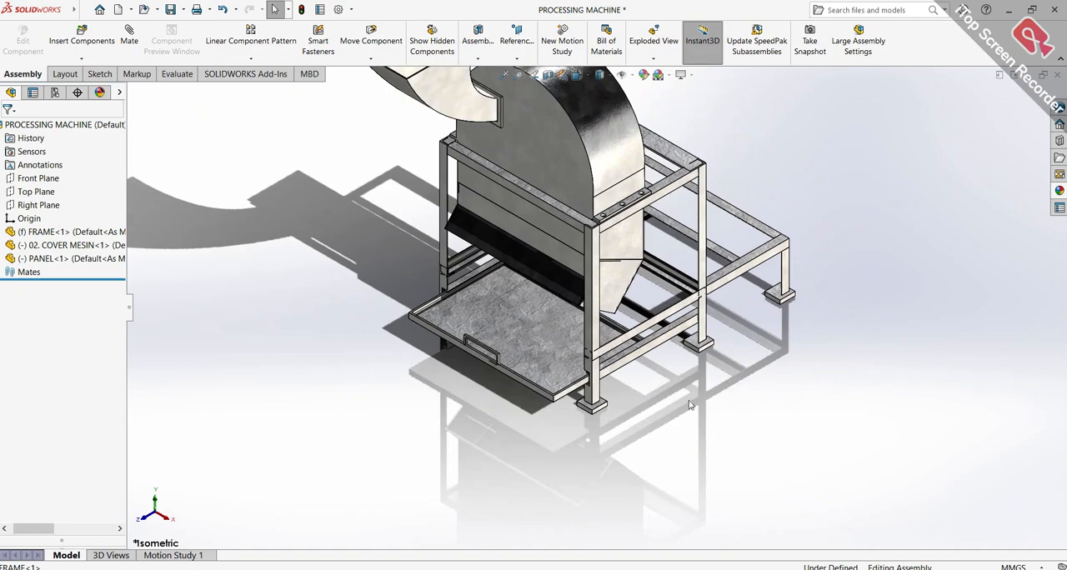
middle_drag(700, 360, 626, 360)
scroll(759, 292, down, 6)
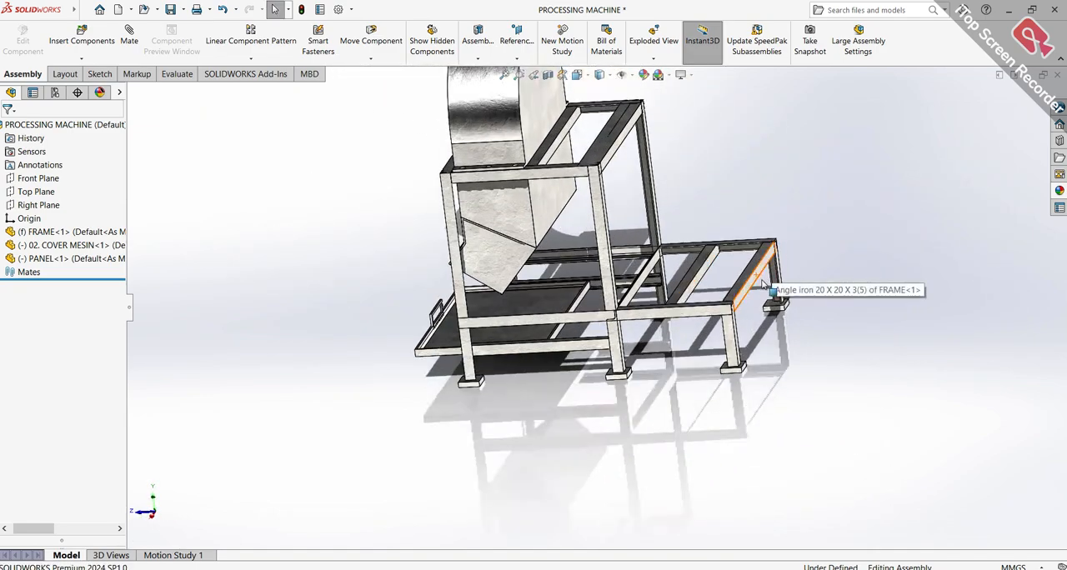
scroll(698, 281, up, 5)
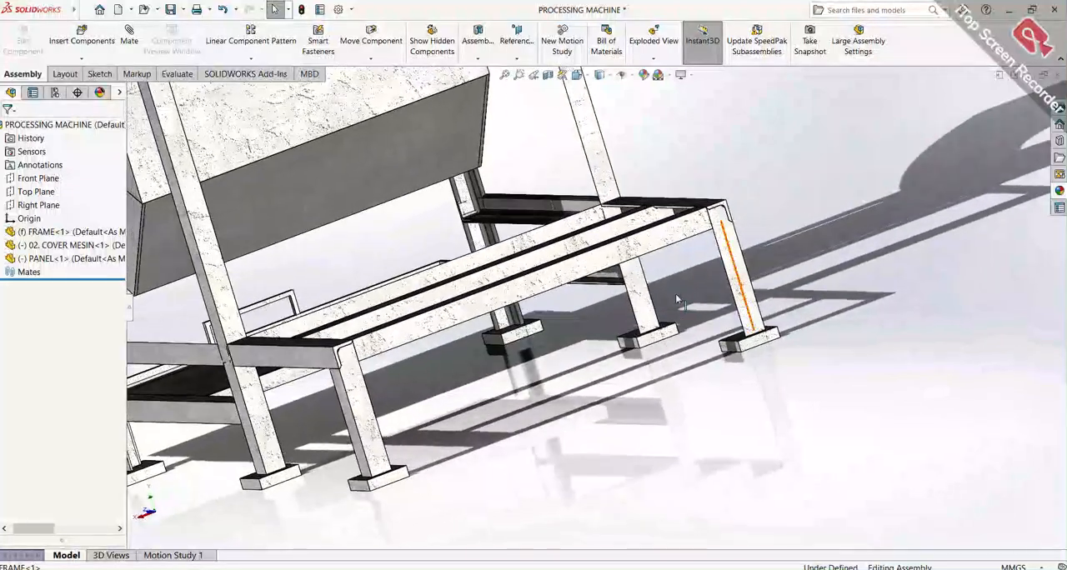
middle_drag(556, 301, 472, 338)
scroll(472, 337, down, 6)
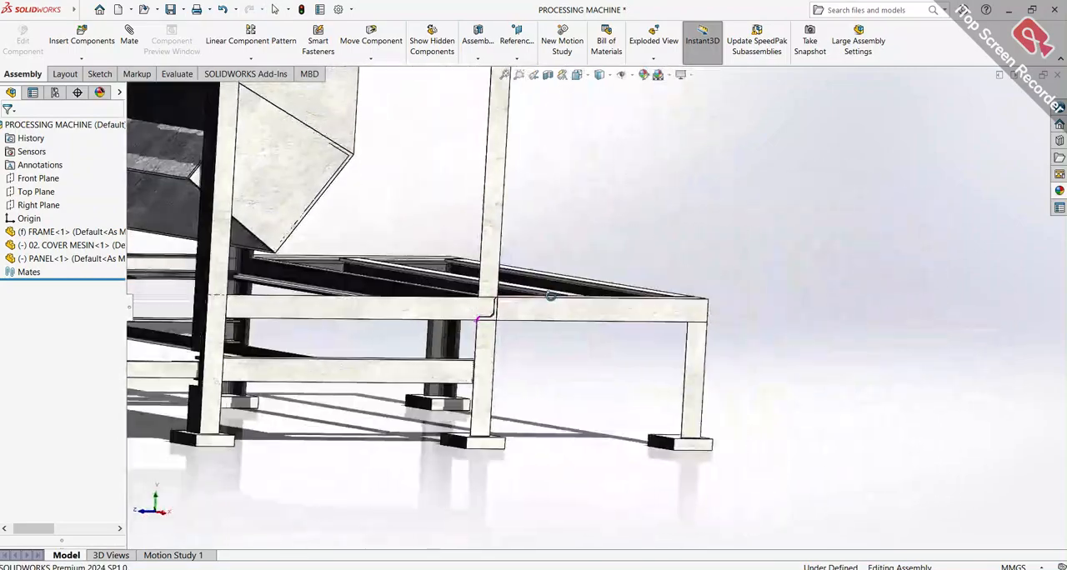
middle_drag(550, 296, 734, 349)
scroll(752, 351, up, 8)
Open the FRAME component as a separate part
click(124, 234)
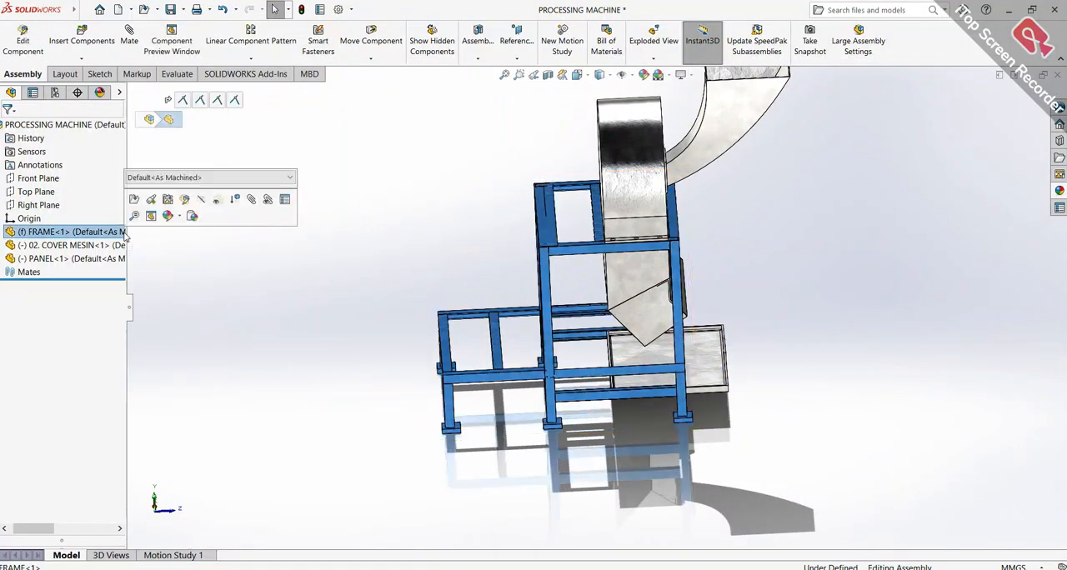
right_click(127, 236)
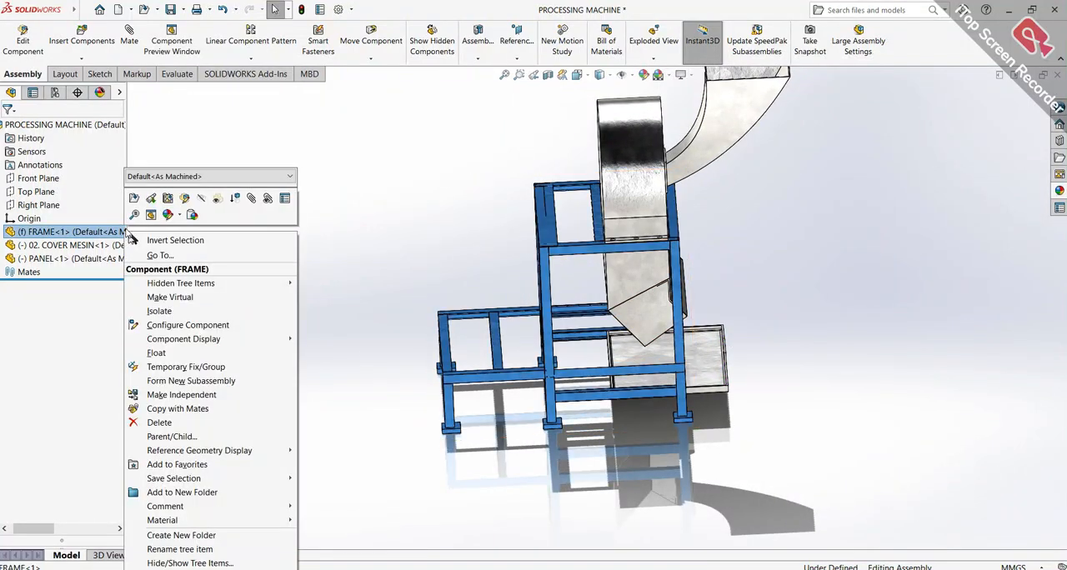
click(133, 205)
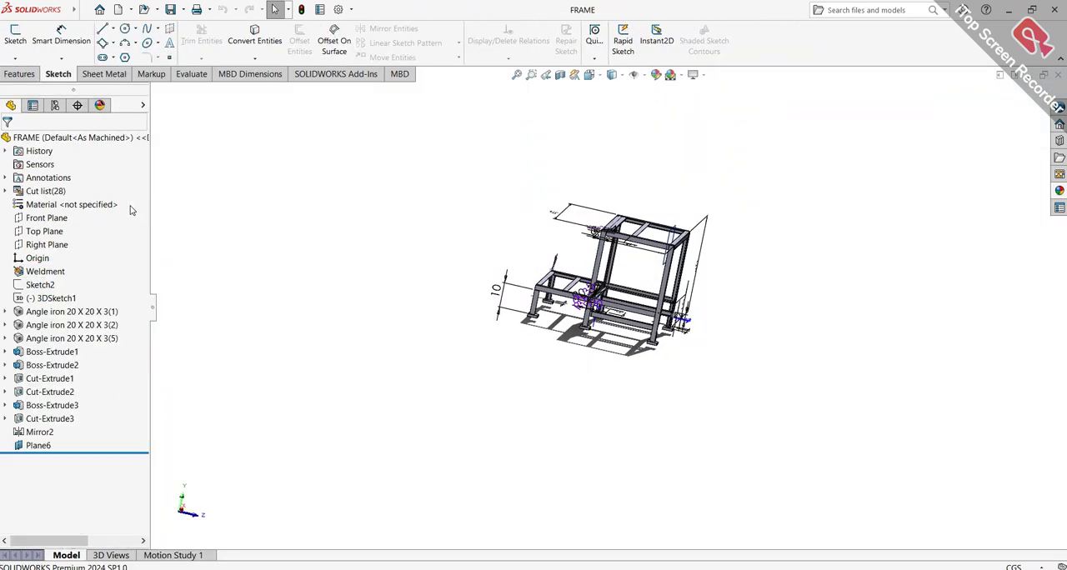
Hide the reference plane Plane6 at the upper end of the frame
scroll(656, 319, up, 1)
scroll(656, 318, down, 5)
middle_drag(656, 318, 409, 225)
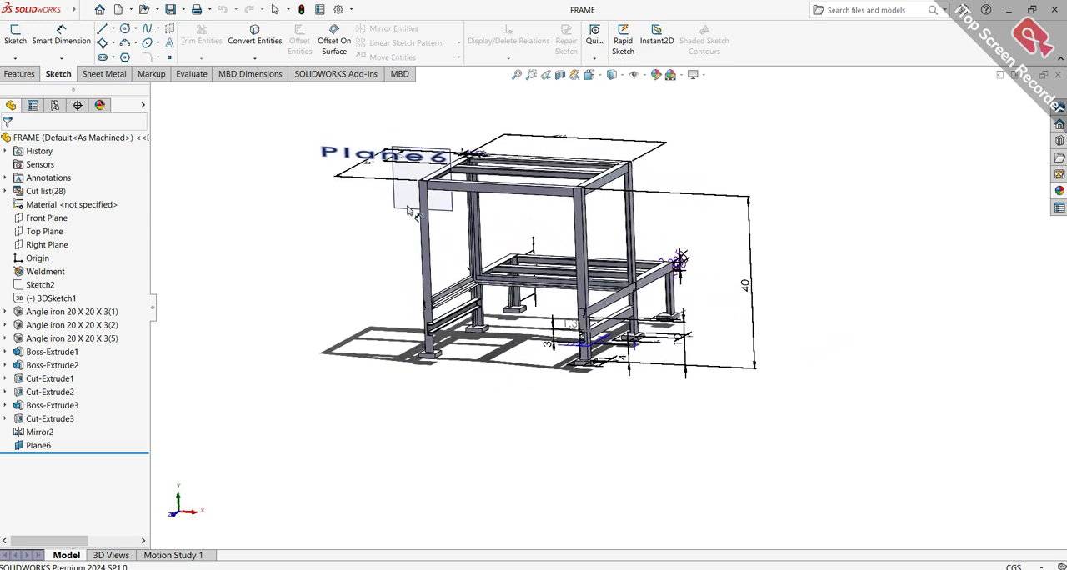
right_click(433, 158)
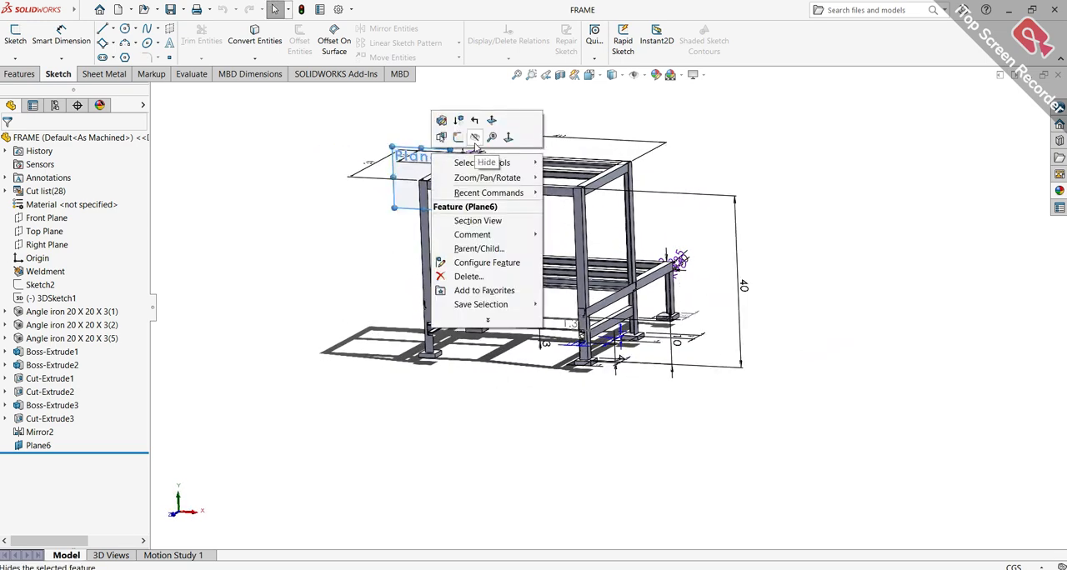
click(475, 139)
Roll the frame's feature history back to just after 3DSketch1
scroll(686, 348, down, 5)
scroll(686, 348, down, 2)
drag(90, 454, 89, 309)
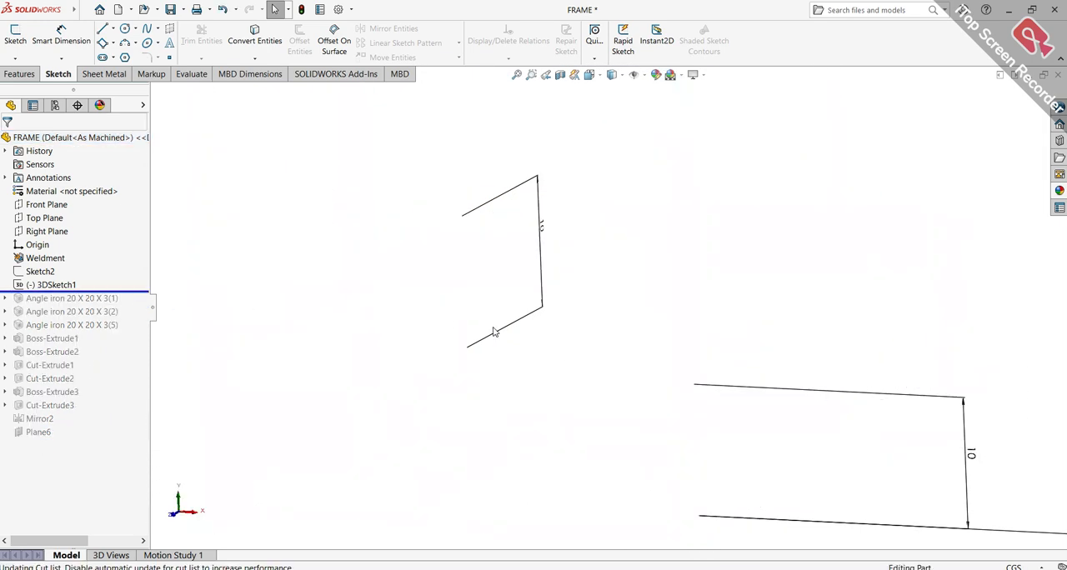
scroll(565, 354, up, 3)
Roll the feature history back to the Weldment feature, and forward again to include 3DSketch1
mouse_move(115, 293)
mouse_down()
mouse_move(113, 282)
mouse_move(78, 279)
mouse_move(81, 263)
mouse_up()
right_click(57, 265)
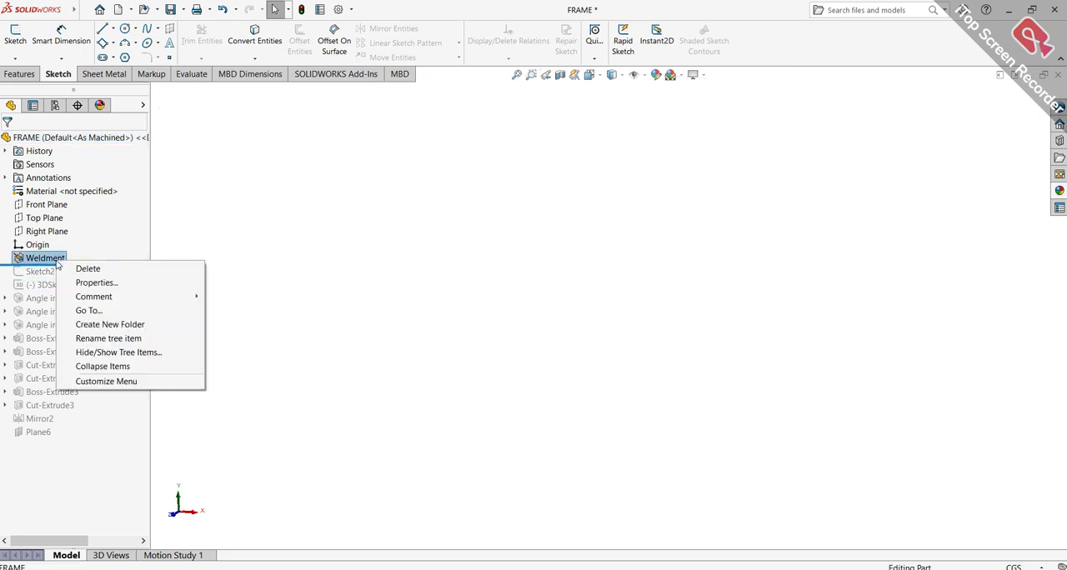
click(110, 250)
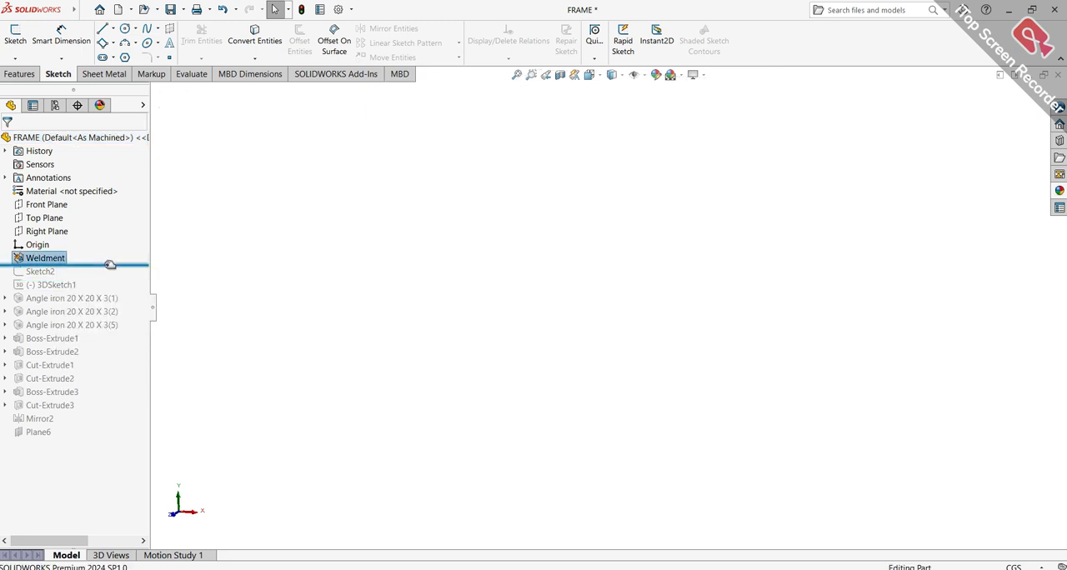
drag(111, 272, 104, 286)
Open 3DSketch1 for editing, examine its frame lines and dimensions from several sides, and exit the sketch
click(69, 286)
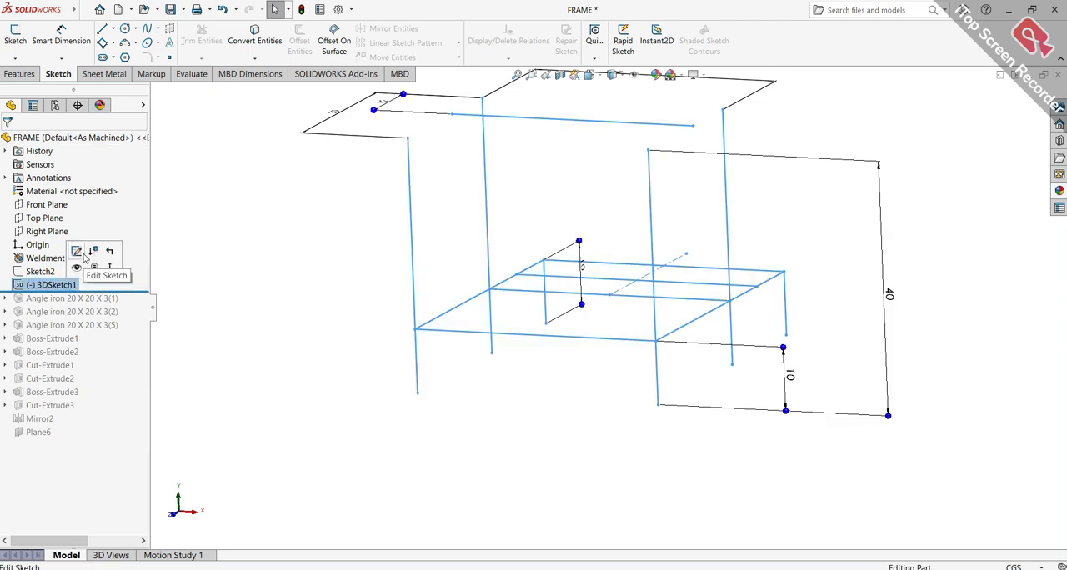
click(84, 257)
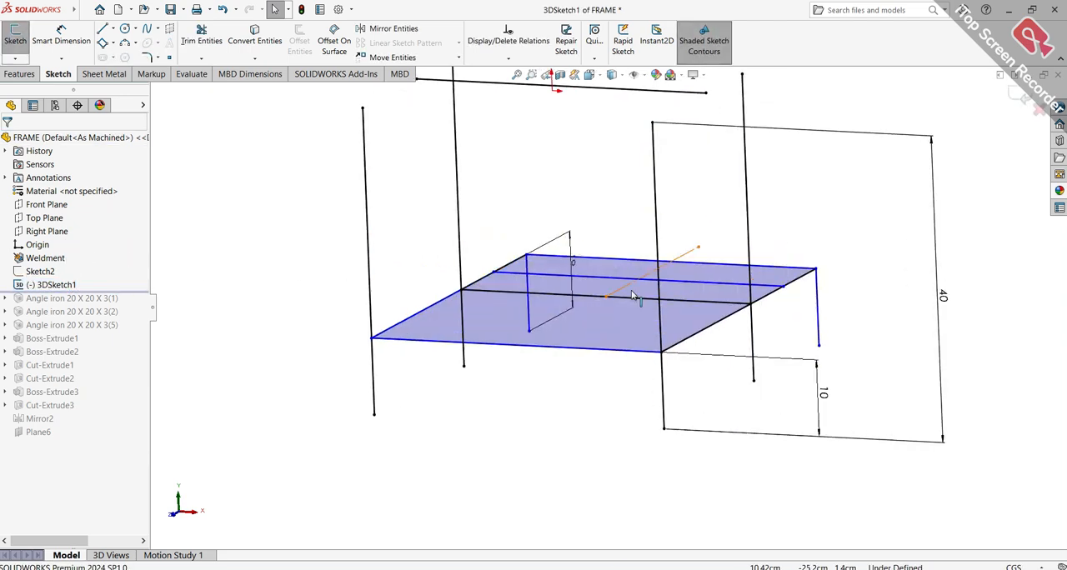
mouse_move(713, 282)
middle_down()
mouse_move(626, 265)
mouse_move(558, 291)
mouse_move(555, 338)
mouse_move(623, 218)
mouse_move(761, 245)
mouse_move(625, 200)
mouse_move(596, 217)
middle_up()
scroll(602, 259, down, 3)
scroll(607, 252, up, 2)
scroll(633, 285, down, 3)
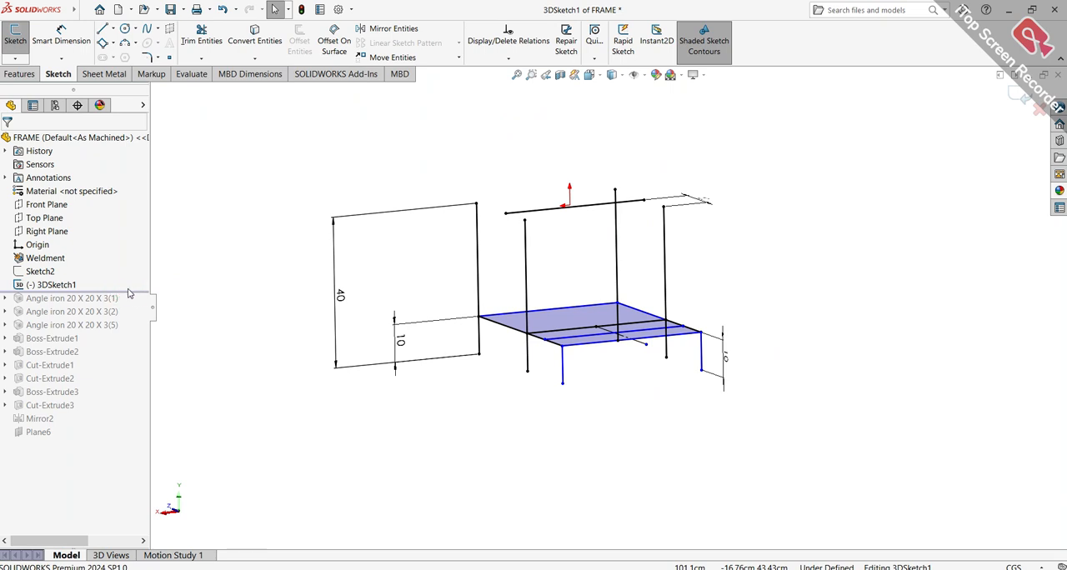
click(130, 292)
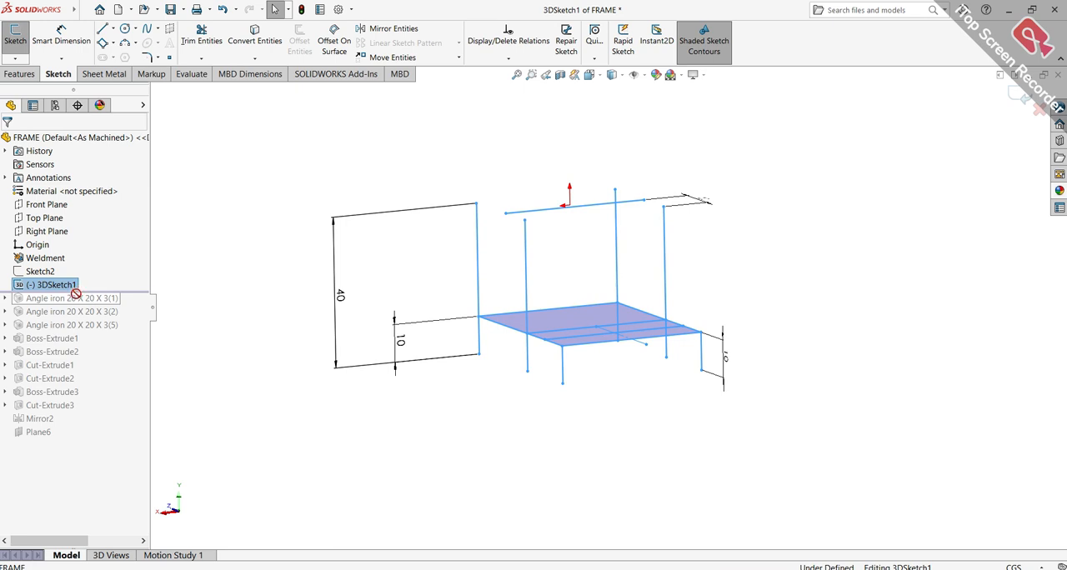
click(1019, 95)
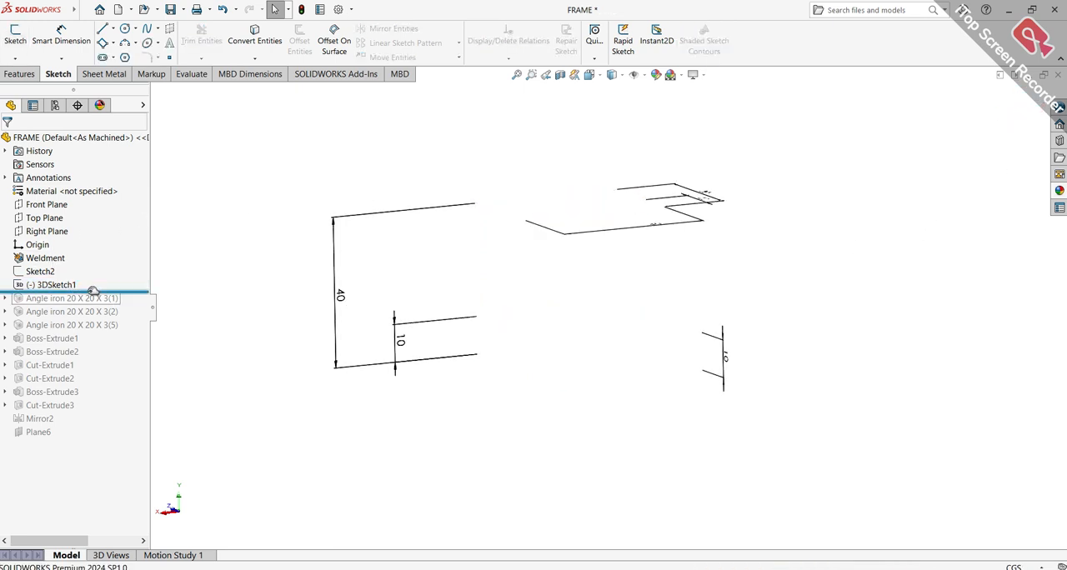
Roll the history forward past Angle iron 20 X 20 X 3(1) and inspect the uprights and upper beams
drag(96, 298, 95, 305)
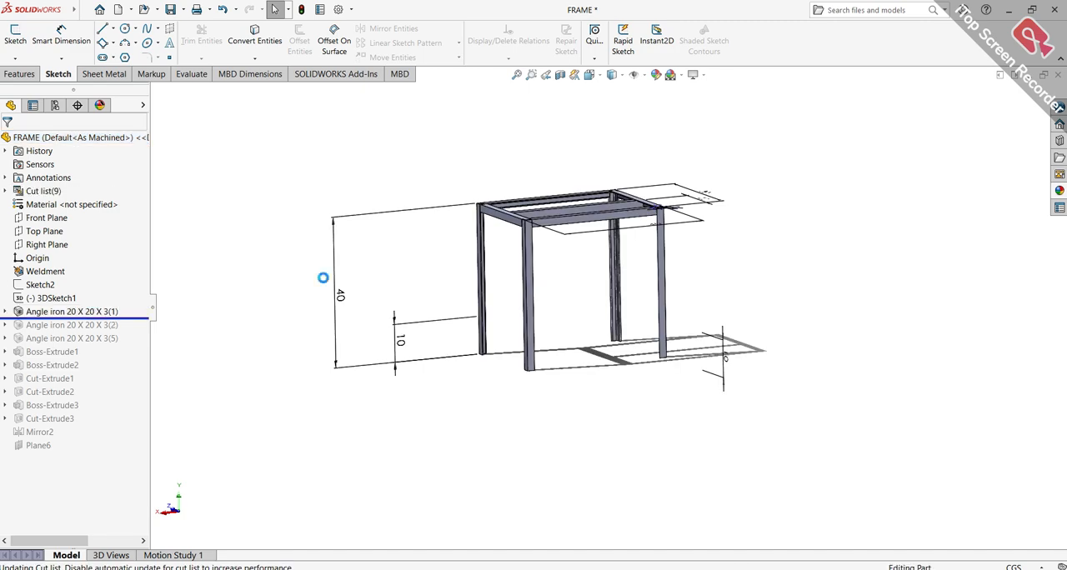
scroll(574, 307, down, 4)
middle_drag(585, 297, 596, 330)
scroll(596, 330, down, 1)
scroll(594, 330, up, 2)
scroll(593, 328, down, 3)
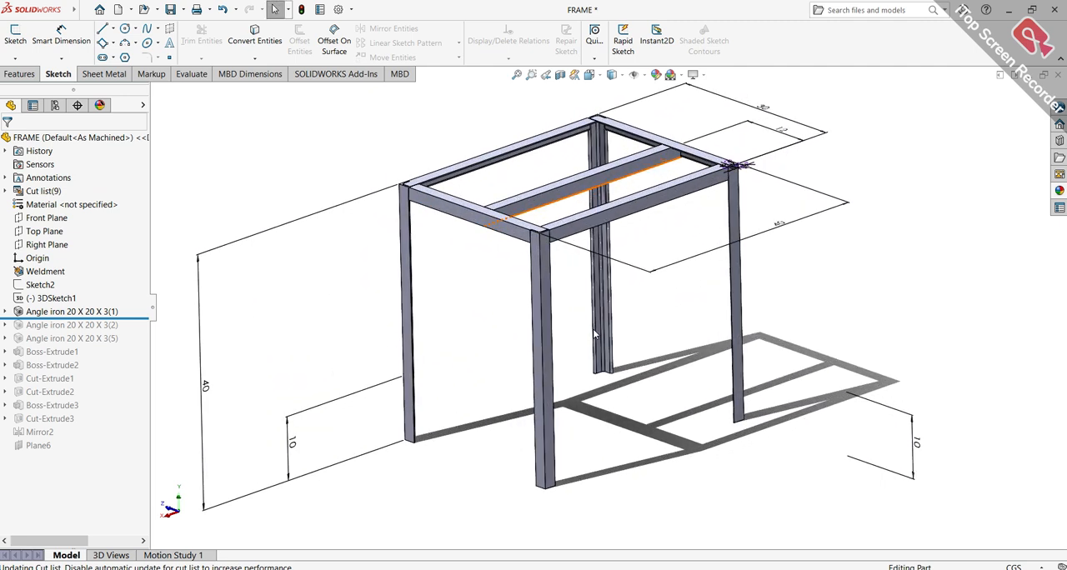
Roll the history forward past Angle iron 20 X 20 X 3(2) and then past Angle iron 20 X 20 X 3(5)
drag(143, 316, 143, 330)
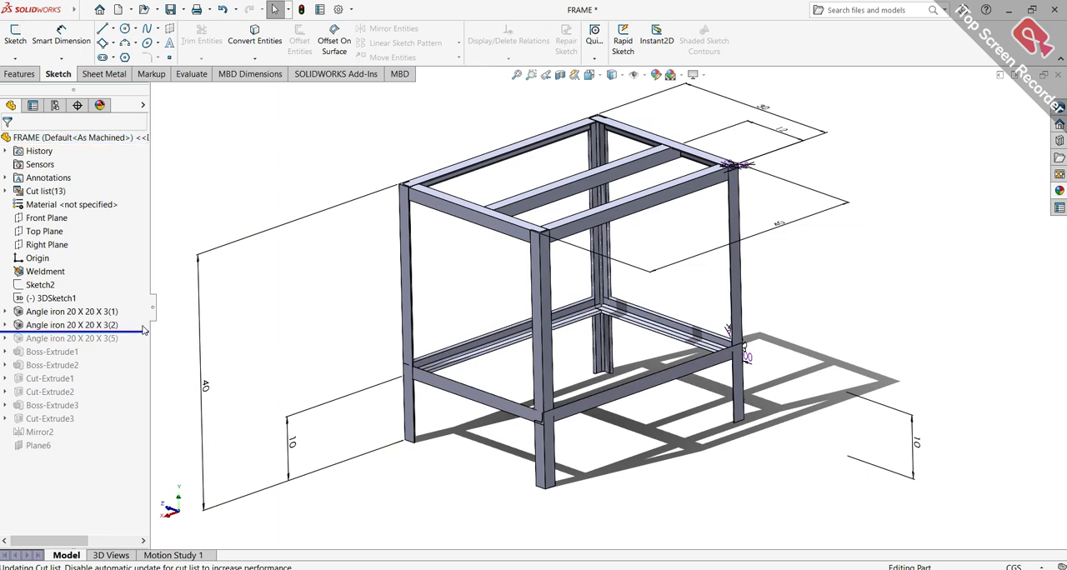
scroll(638, 334, down, 4)
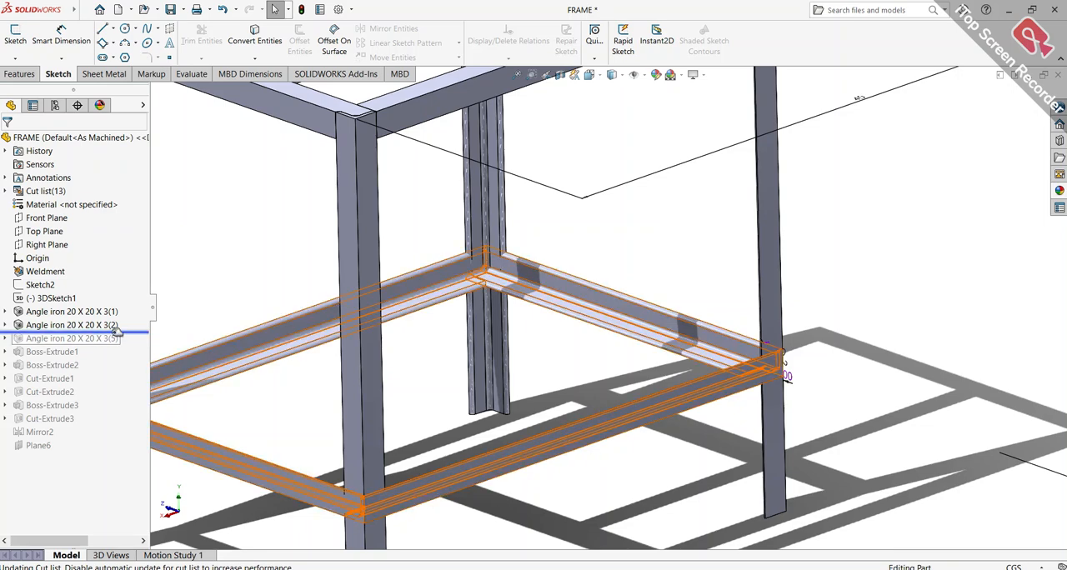
drag(135, 332, 132, 344)
scroll(640, 387, up, 3)
mouse_move(640, 426)
middle_down()
mouse_move(698, 388)
mouse_move(770, 384)
mouse_move(881, 419)
mouse_move(826, 436)
mouse_move(705, 396)
mouse_move(563, 398)
mouse_move(653, 438)
middle_up()
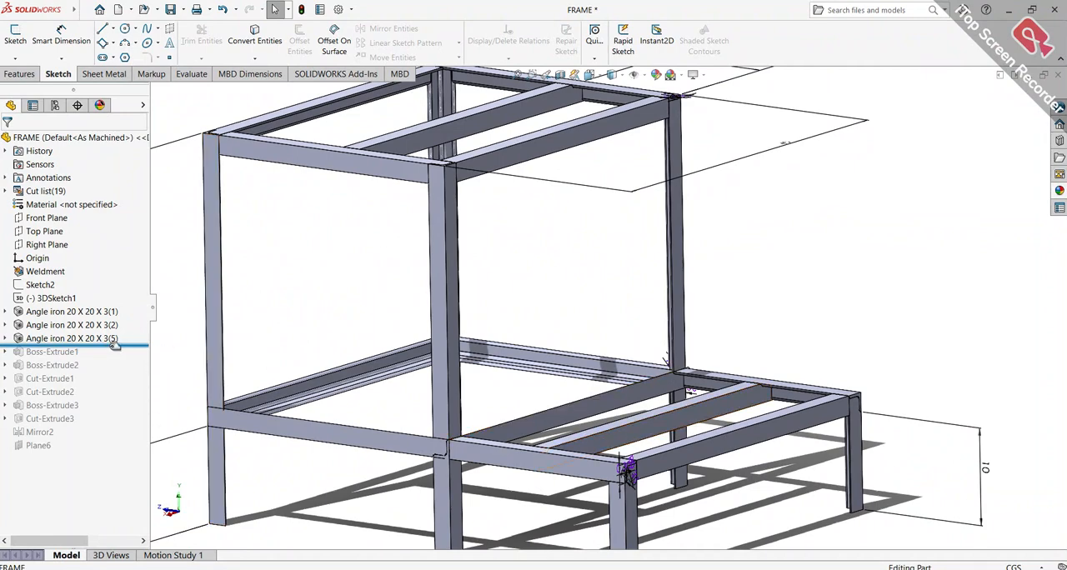
Highlight profile sketch Sketch14 inside Angle iron 20 X 20 X 3(5), and collapse the feature
click(5, 338)
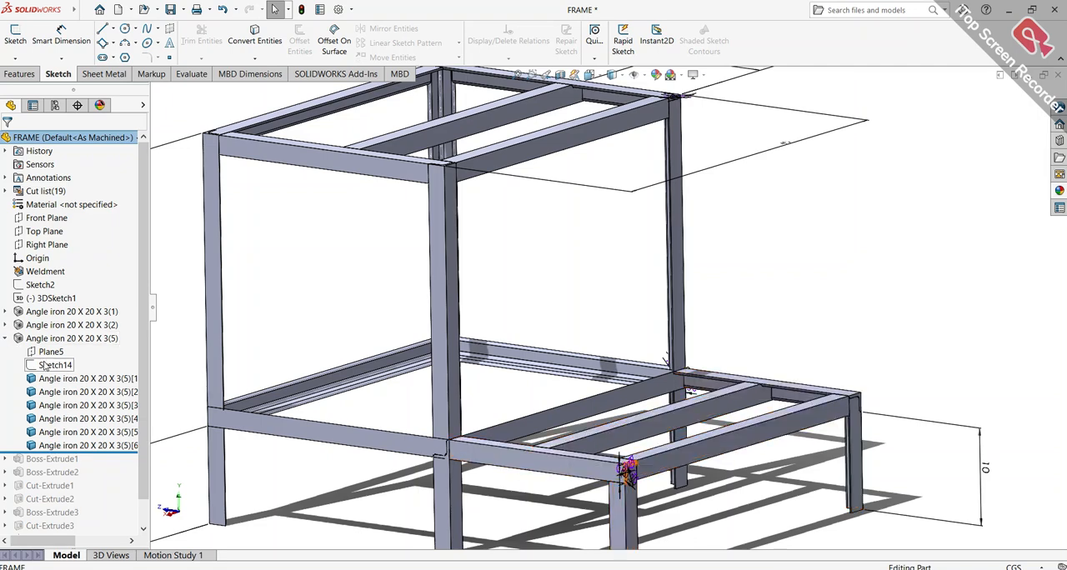
click(53, 365)
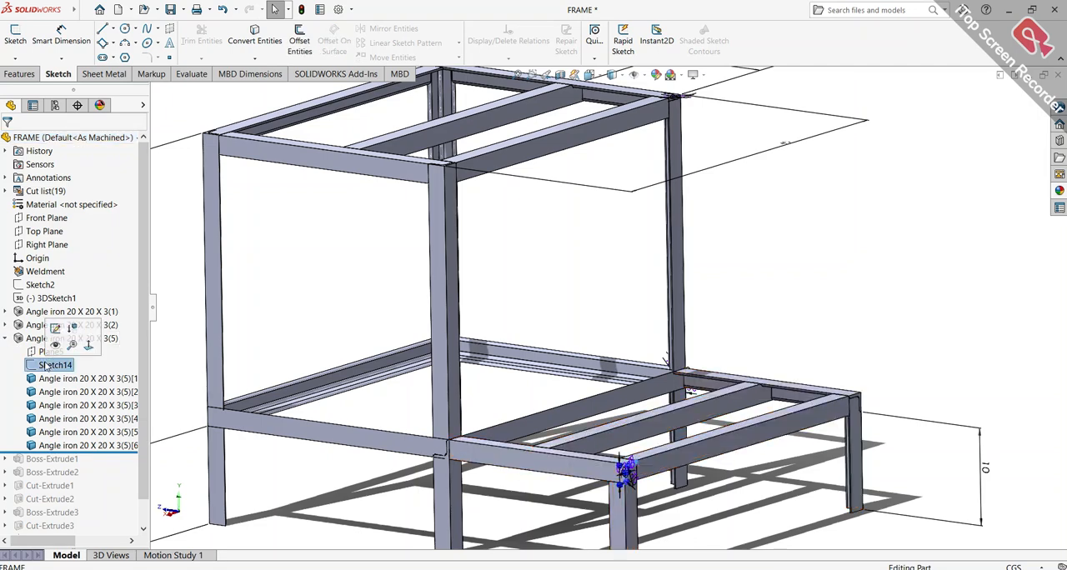
click(5, 338)
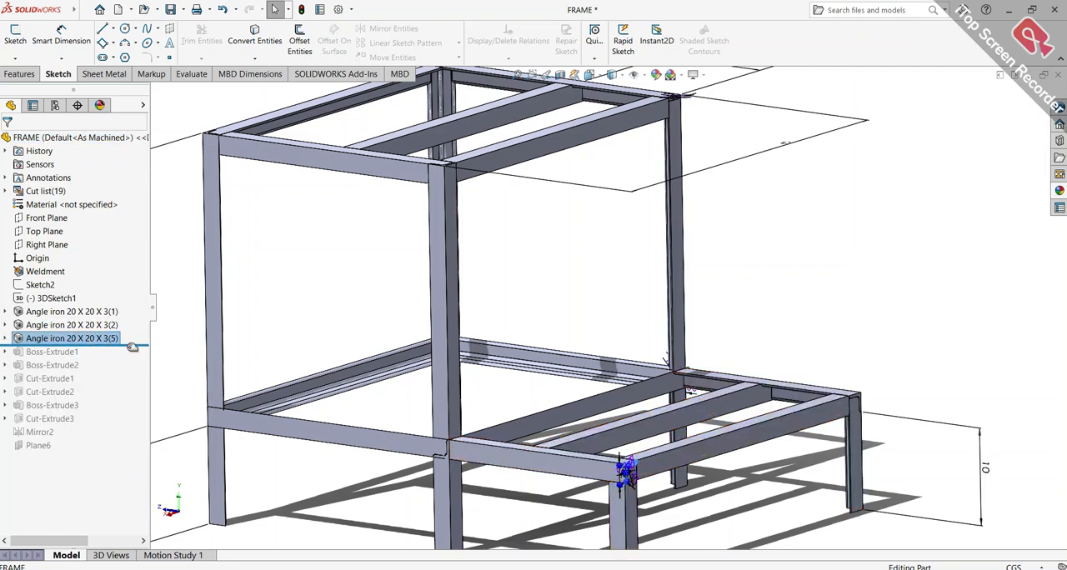
Roll the history forward past Boss-Extrude1 and examine its Sketch15 at the frame's foot plates
drag(138, 355, 137, 360)
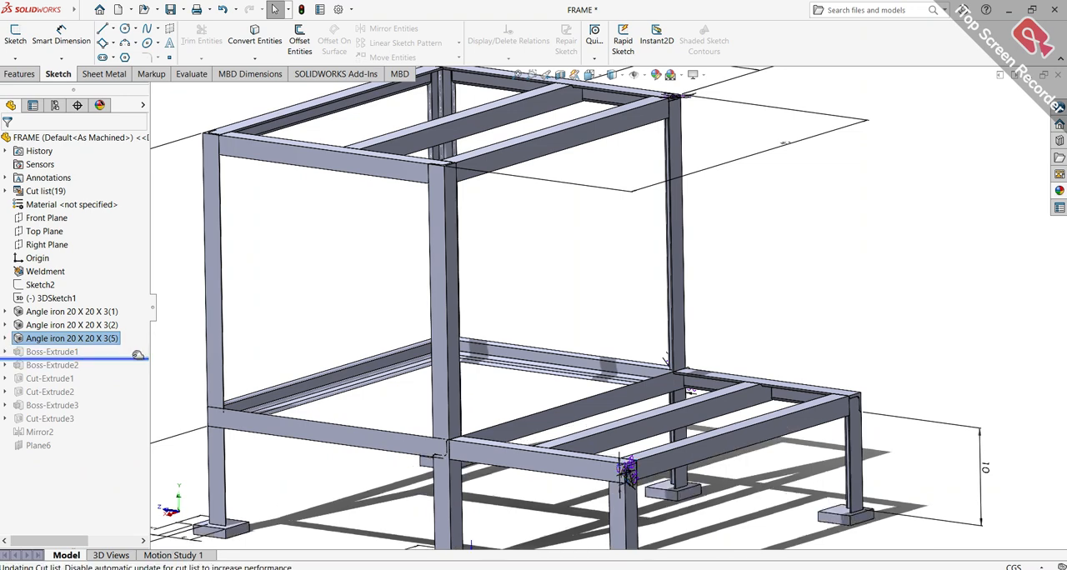
key(f)
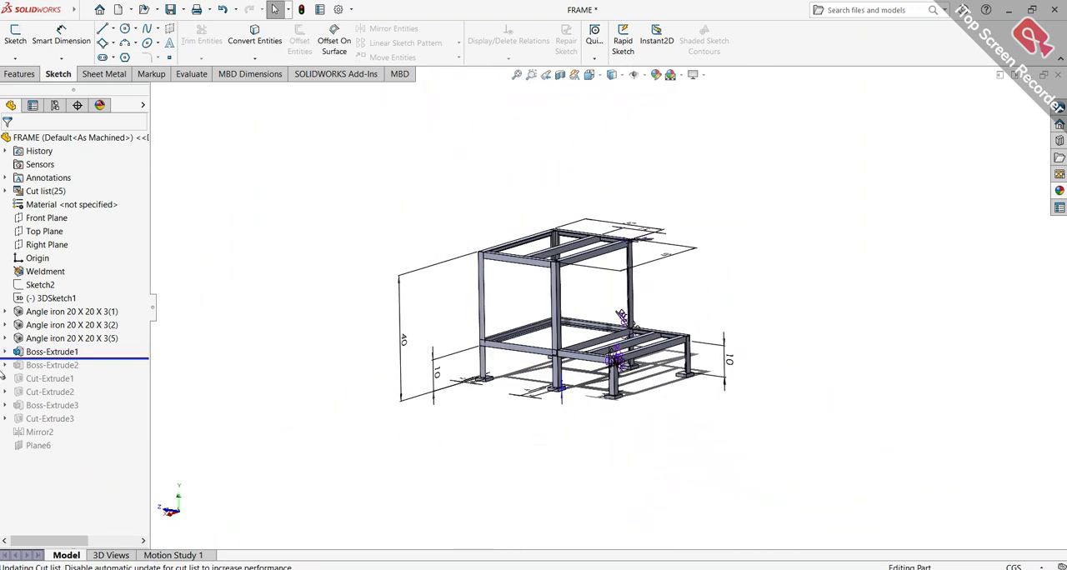
click(5, 351)
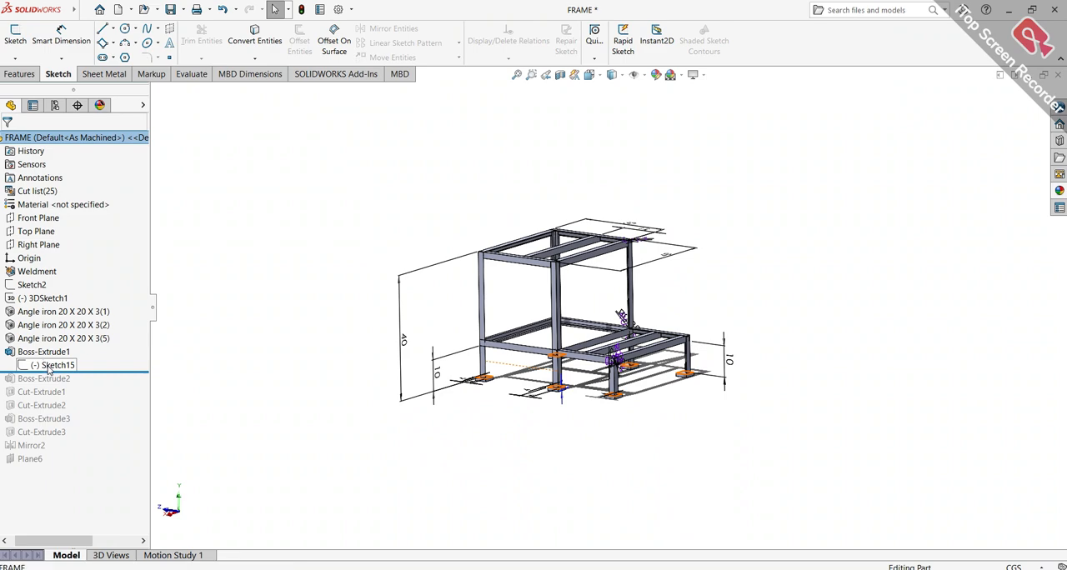
click(48, 369)
scroll(519, 393, down, 8)
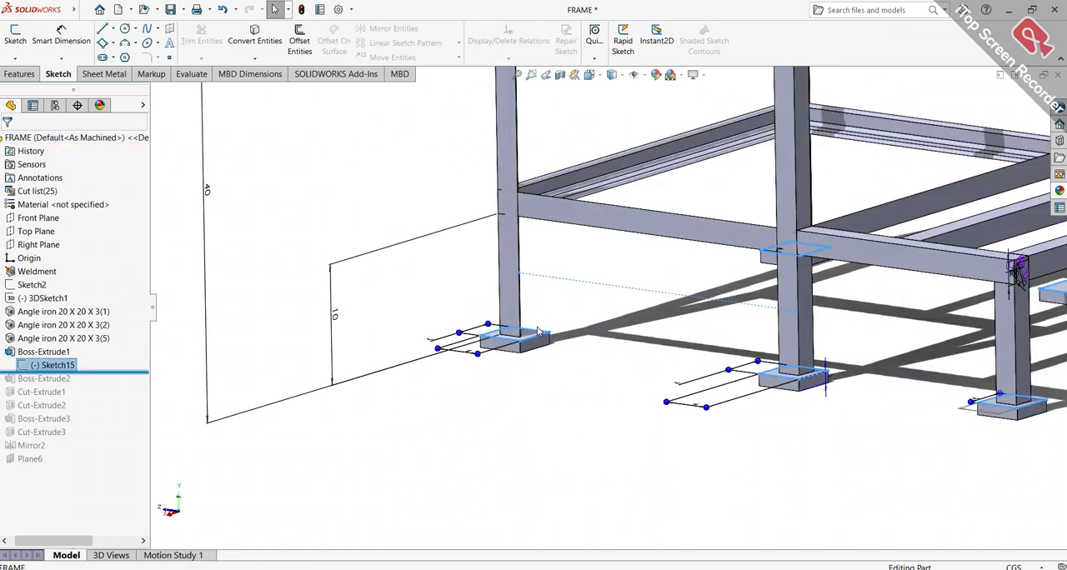
scroll(541, 332, down, 5)
middle_drag(550, 335, 659, 343)
scroll(655, 346, up, 10)
scroll(643, 355, up, 1)
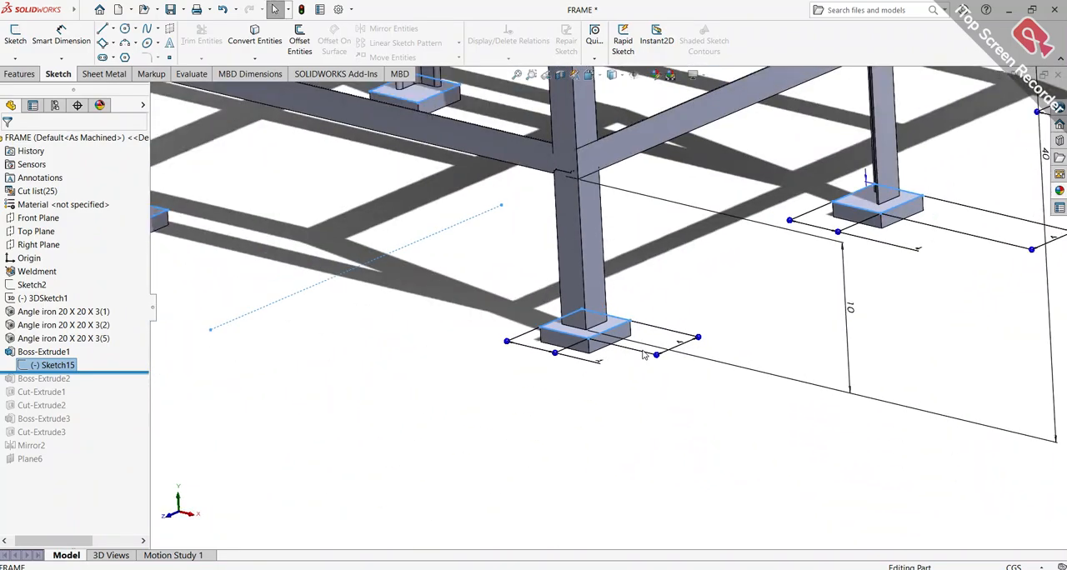
Examine the foot-plate squares of Sketch15 and their dimensions from directly below the frame, and clear the selection
scroll(642, 355, up, 5)
middle_drag(639, 333, 627, 154)
key(space)
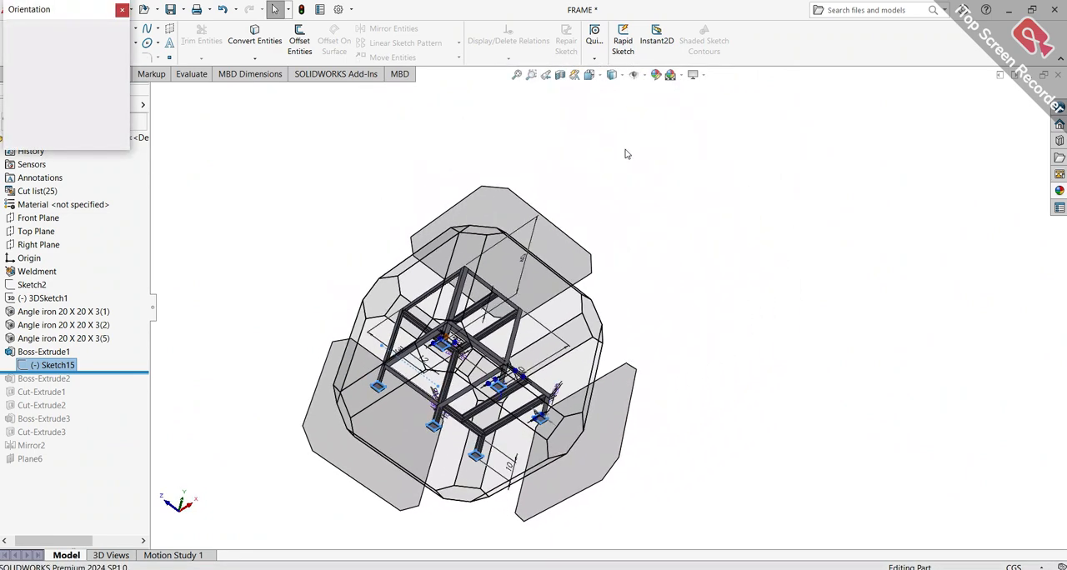
click(443, 386)
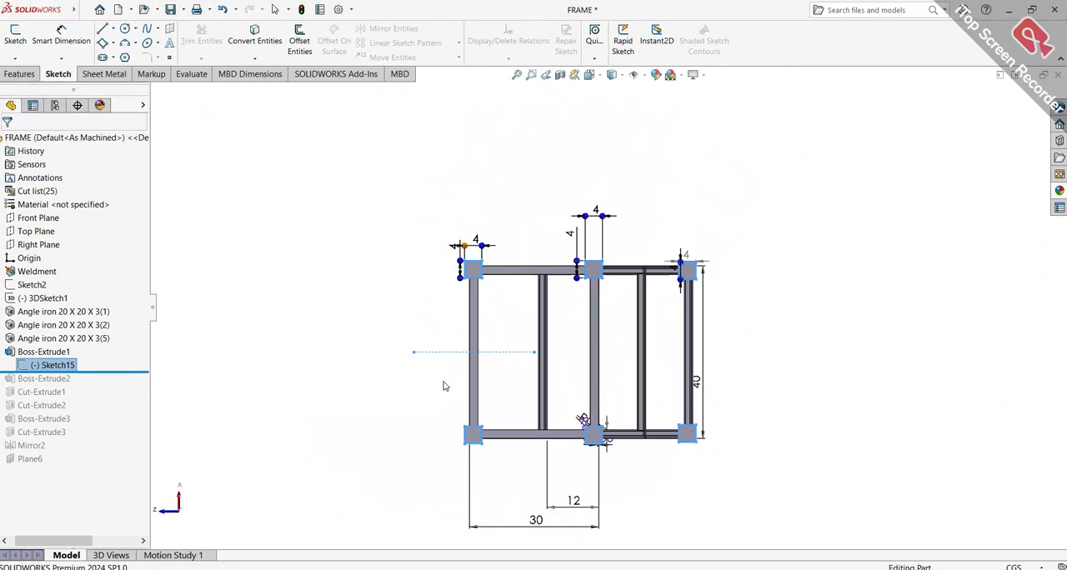
scroll(600, 265, down, 5)
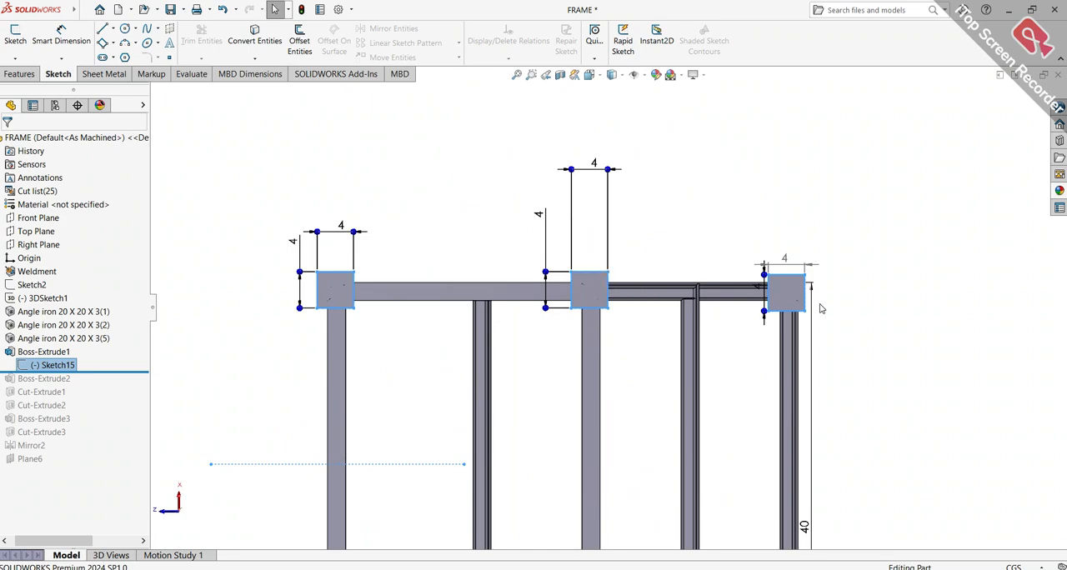
scroll(821, 309, up, 4)
scroll(731, 441, down, 1)
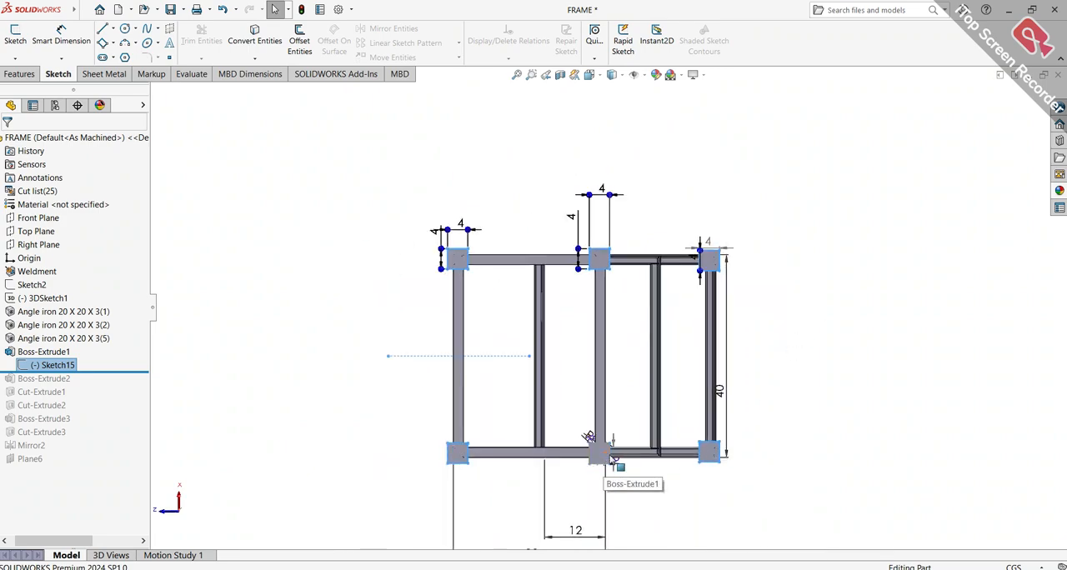
mouse_move(729, 374)
middle_down()
mouse_move(722, 292)
mouse_move(781, 243)
mouse_move(824, 245)
mouse_move(772, 411)
mouse_move(715, 392)
mouse_move(707, 402)
middle_up()
scroll(755, 425, down, 3)
click(774, 391)
scroll(761, 394, down, 1)
scroll(708, 402, up, 2)
middle_drag(353, 288, 352, 282)
scroll(351, 284, up, 1)
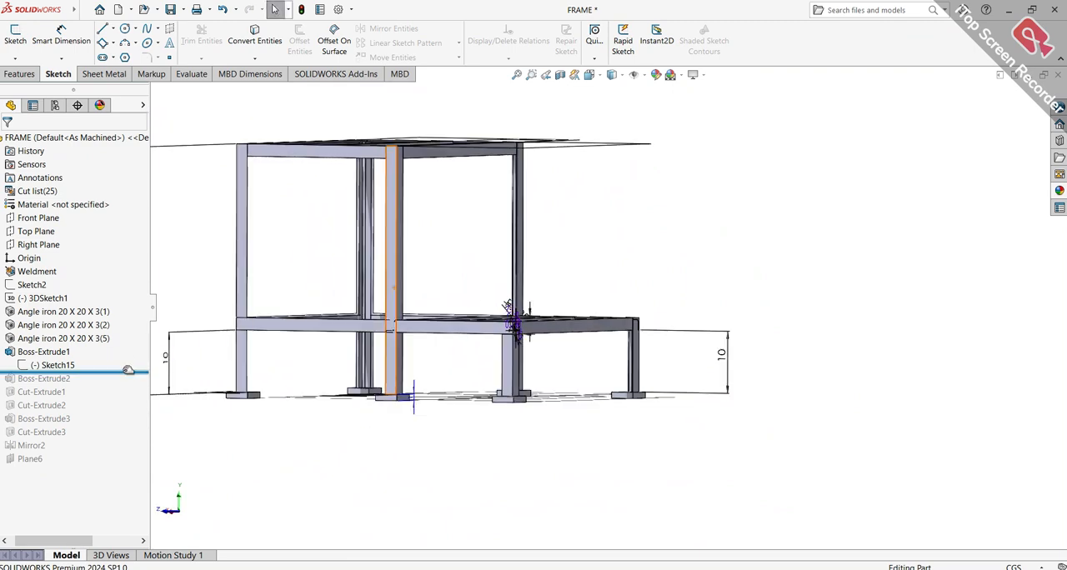
Roll the history forward past Boss-Extrude2 and inspect the upper corner of the frame where it was added
scroll(521, 201, up, 4)
scroll(524, 203, down, 2)
scroll(589, 237, up, 1)
middle_drag(588, 234, 581, 286)
scroll(614, 268, down, 8)
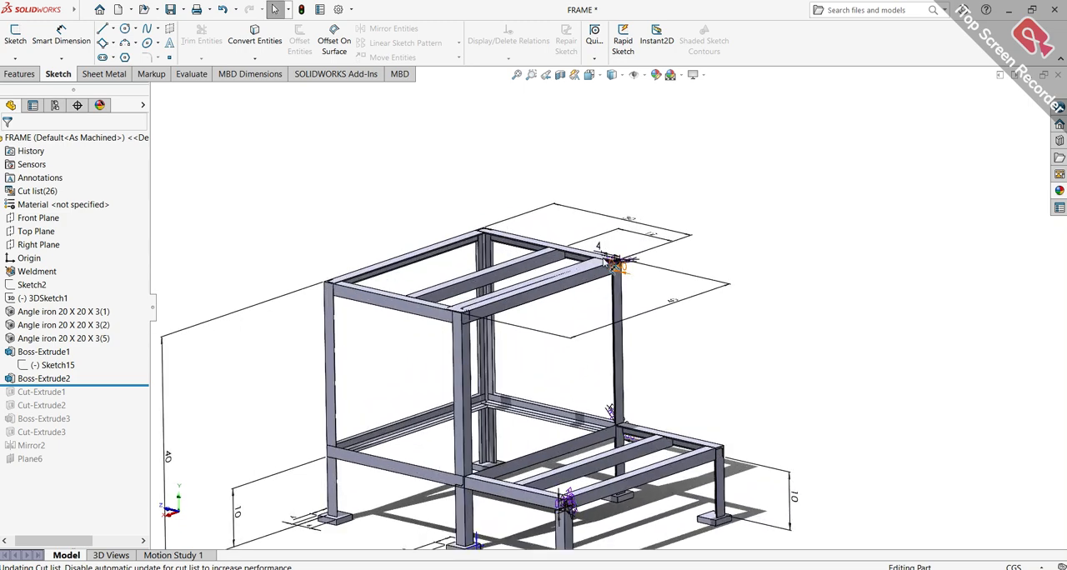
scroll(643, 281, down, 8)
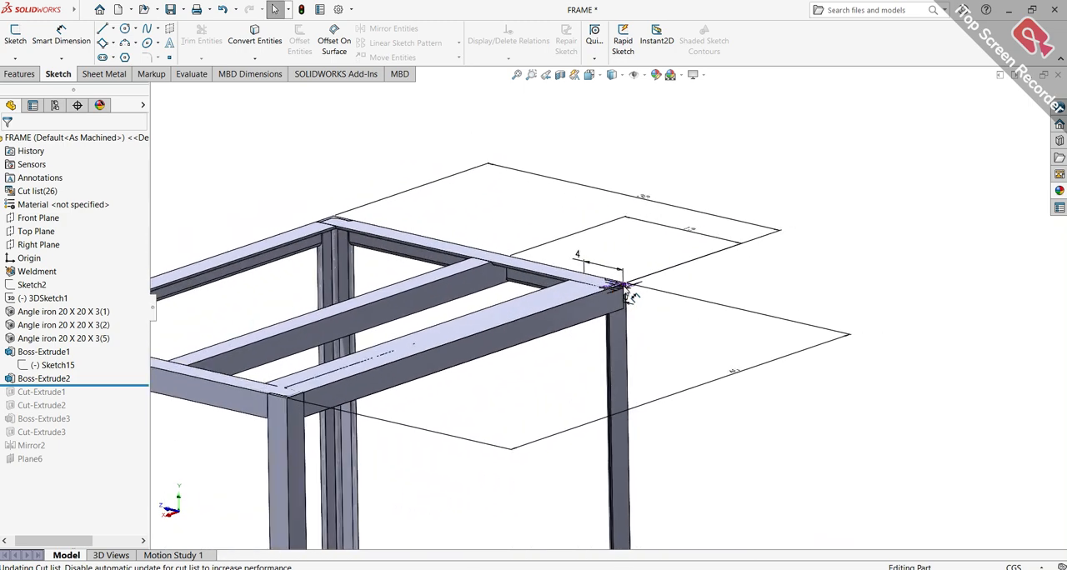
scroll(689, 312, up, 8)
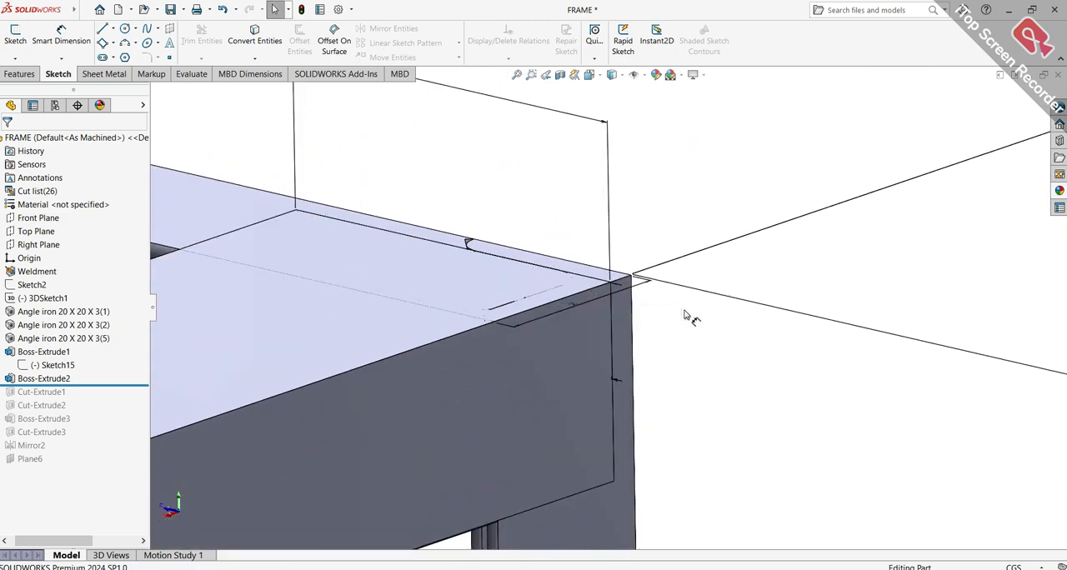
scroll(679, 331, up, 7)
scroll(527, 493, down, 4)
Roll the history forward past Cut-Extrude1 and highlight the feature on the frame
drag(111, 382, 109, 398)
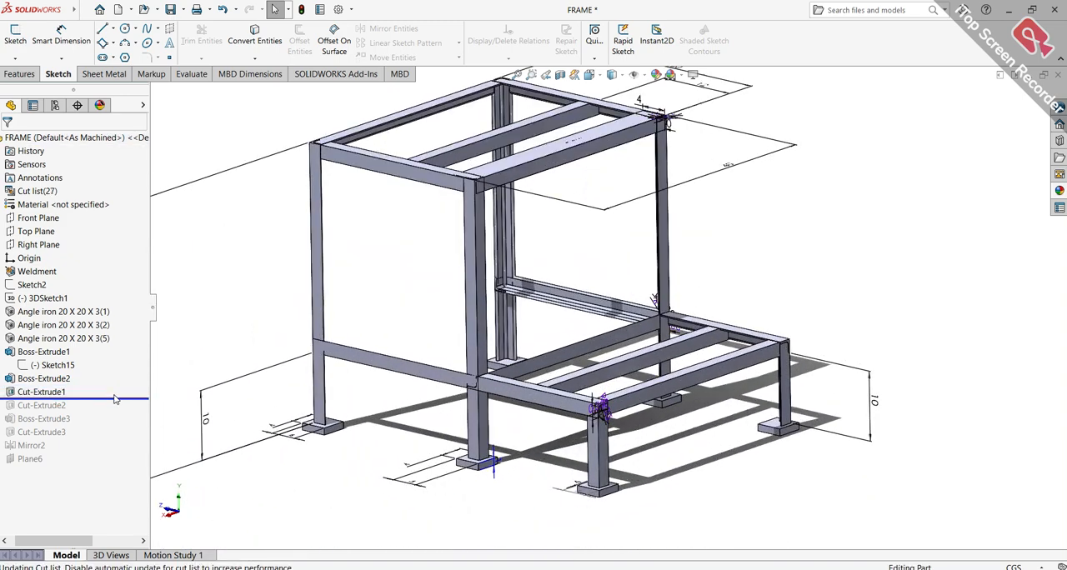
scroll(406, 448, down, 2)
middle_drag(404, 447, 514, 279)
click(52, 394)
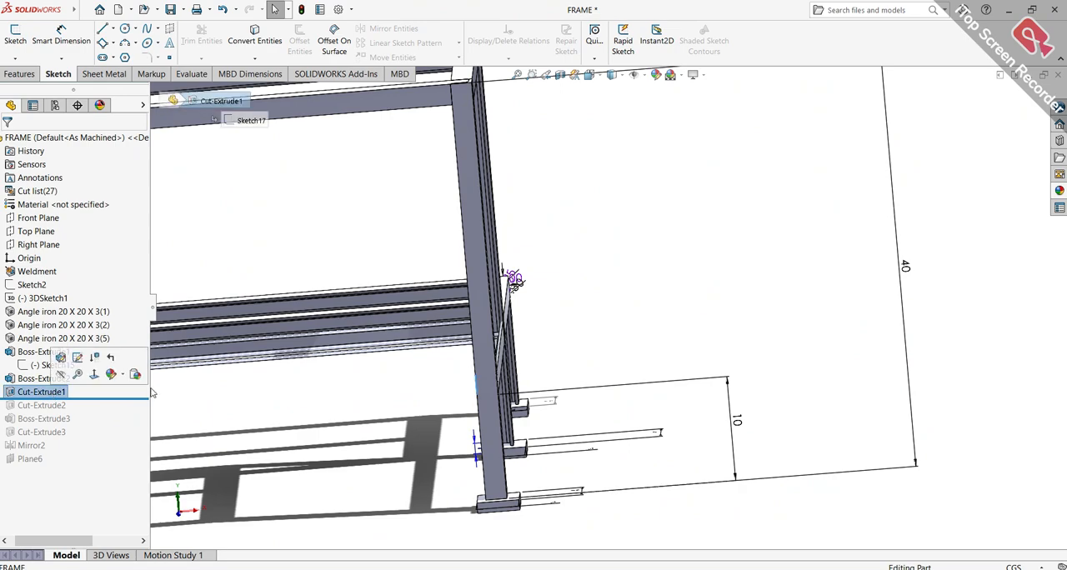
scroll(408, 396, up, 5)
scroll(450, 352, down, 8)
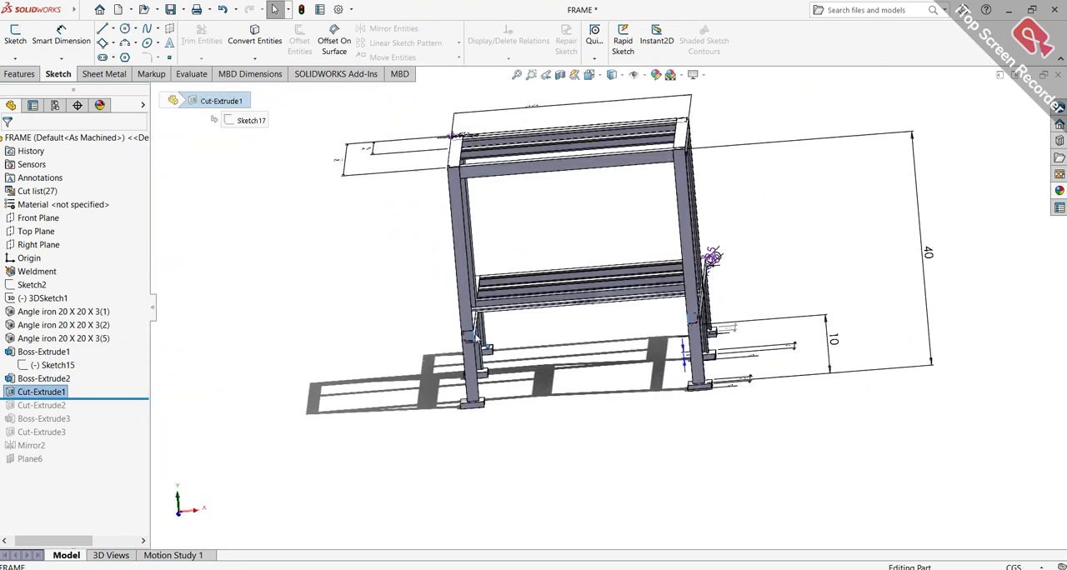
Examine the L-shaped cut of Cut-Extrude1 where the lower beam meets the end upright
middle_drag(551, 336, 291, 305)
scroll(333, 312, down, 3)
scroll(334, 313, down, 3)
middle_drag(408, 323, 384, 320)
middle_drag(381, 343, 388, 355)
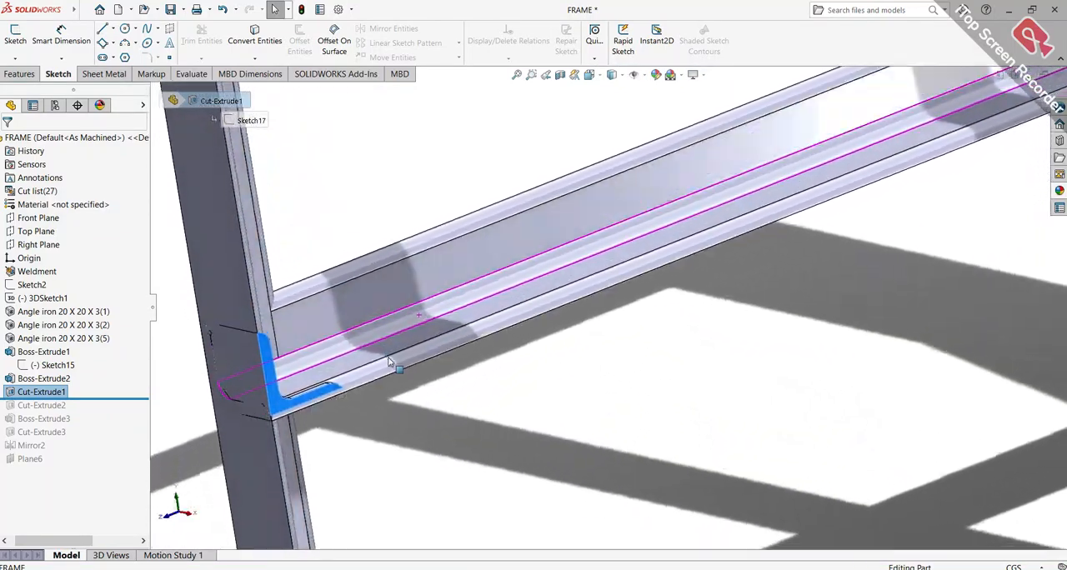
scroll(294, 383, down, 2)
scroll(474, 381, up, 8)
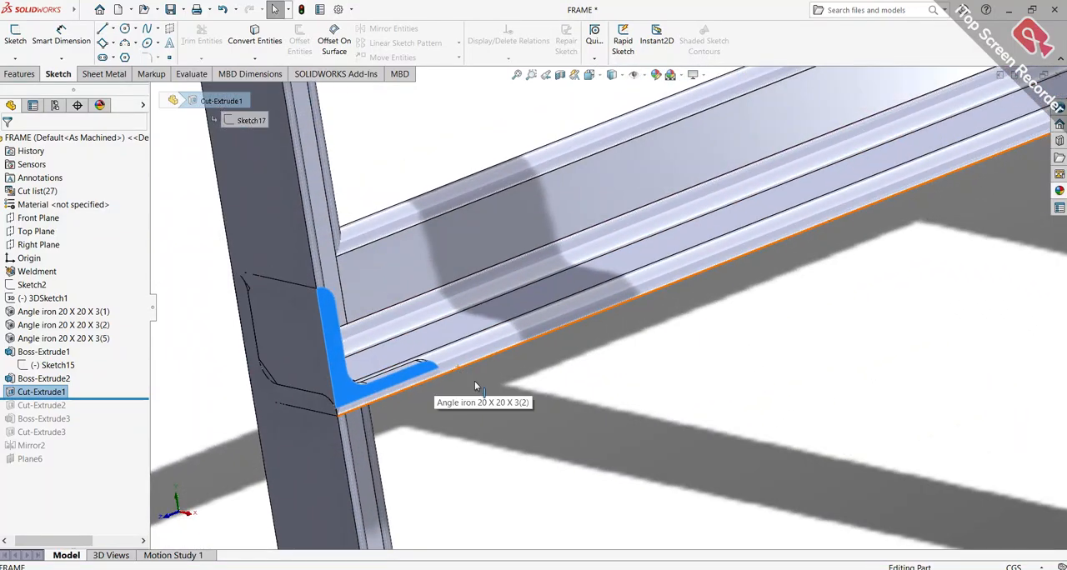
scroll(543, 398, up, 8)
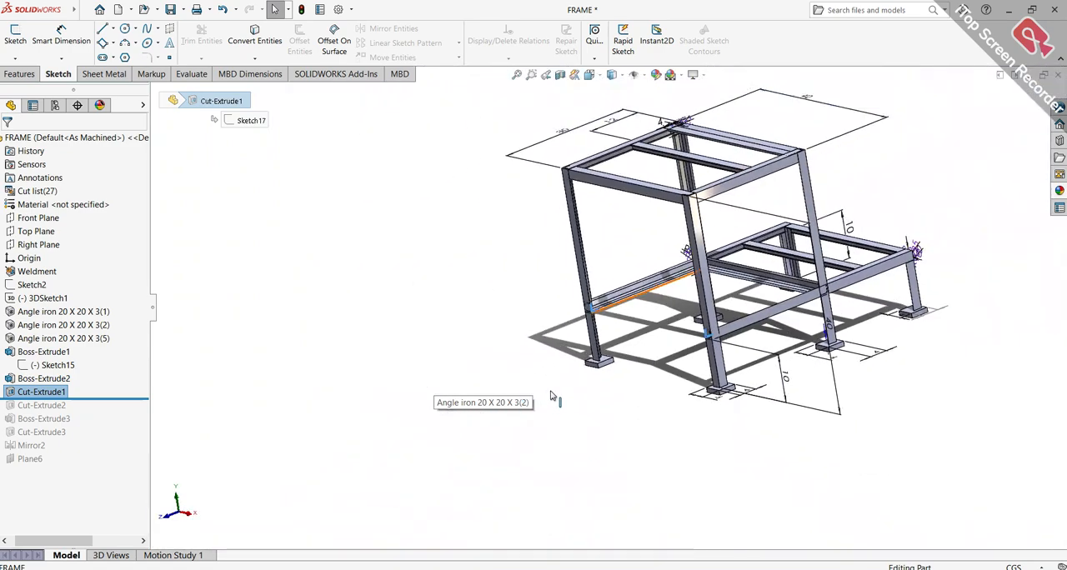
Hide the 10 cm height dimension D3 of 3DSketch1 beside the low section of the frame
middle_drag(840, 313, 784, 367)
scroll(818, 295, down, 4)
scroll(818, 295, up, 3)
middle_drag(818, 295, 840, 239)
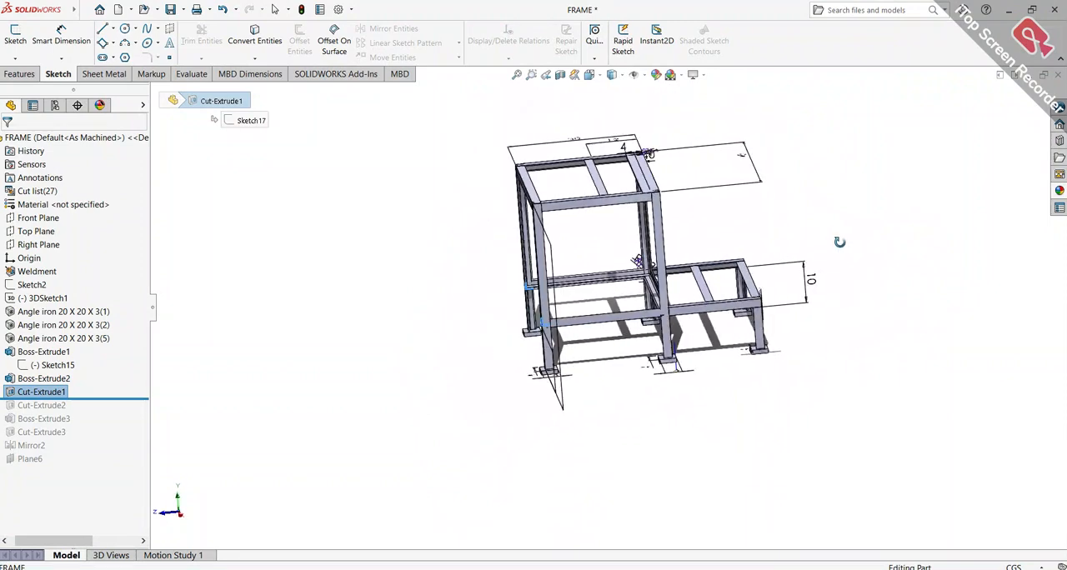
scroll(744, 231, down, 3)
scroll(745, 231, down, 3)
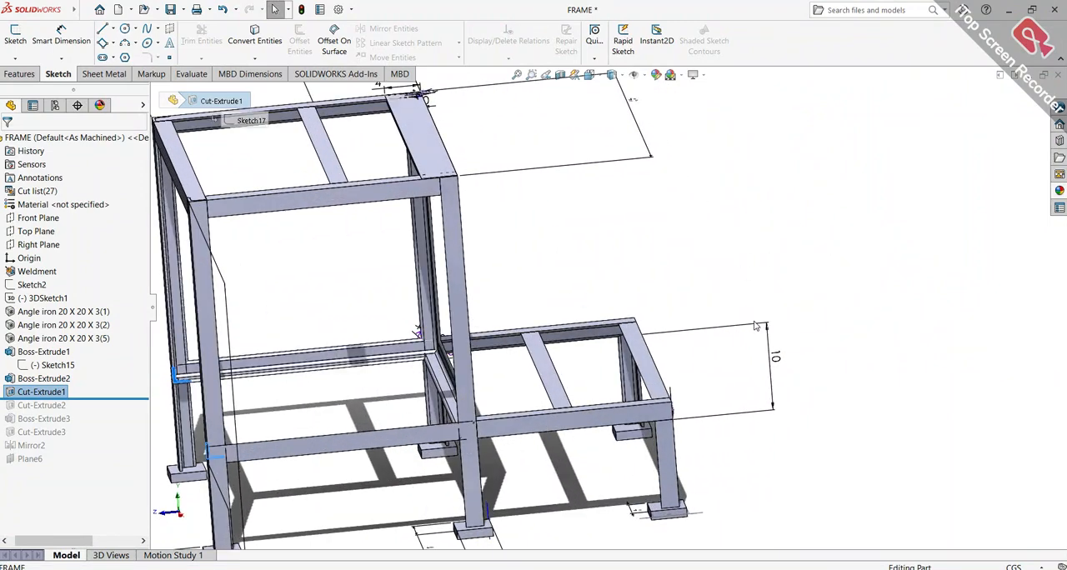
right_click(758, 328)
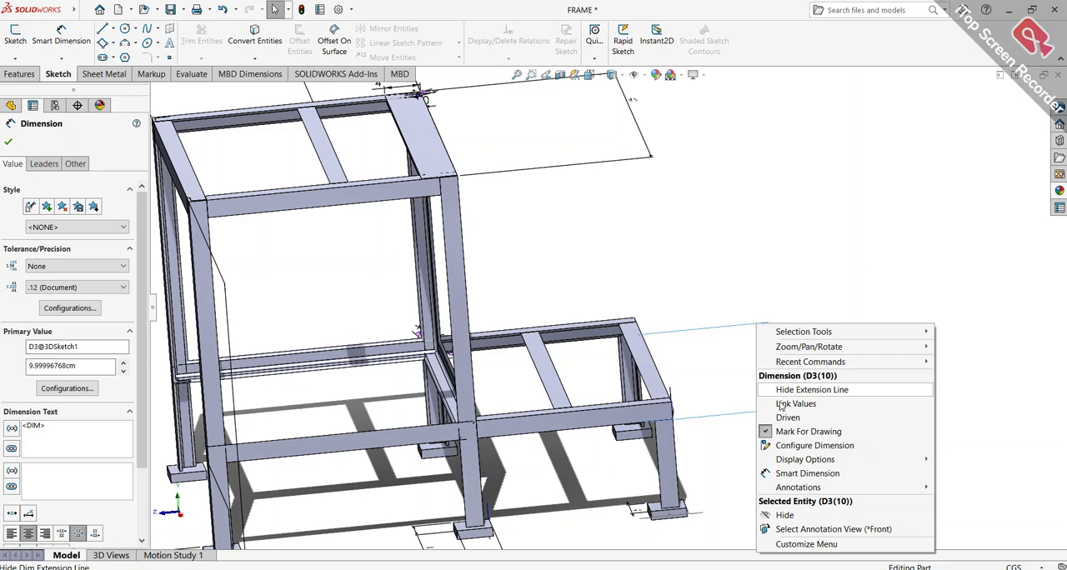
click(807, 516)
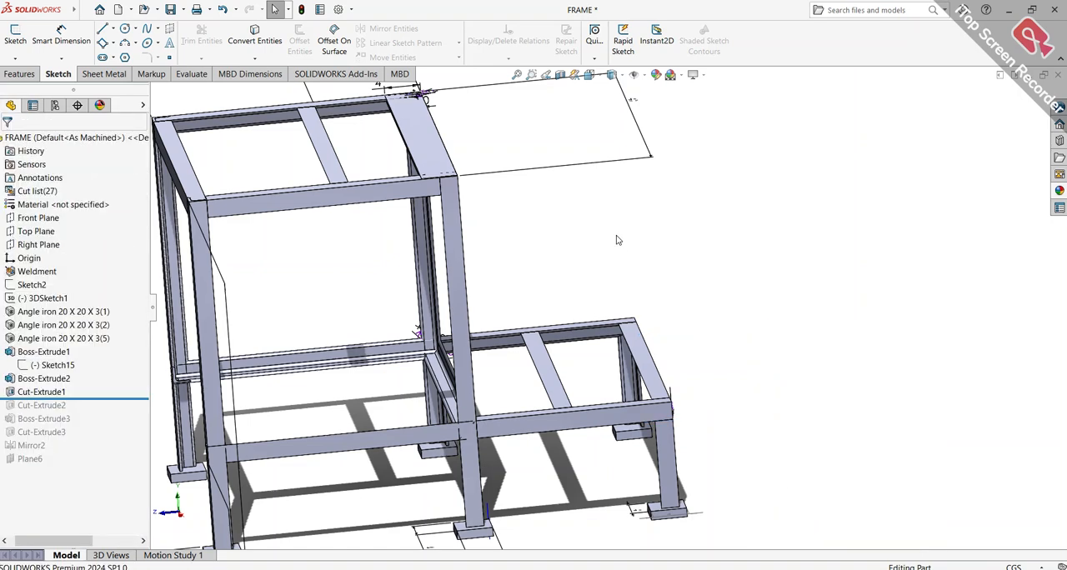
Hide the 40 cm dimension D2 of Sketch2 beside the top of the frame
scroll(617, 240, up, 3)
right_click(597, 225)
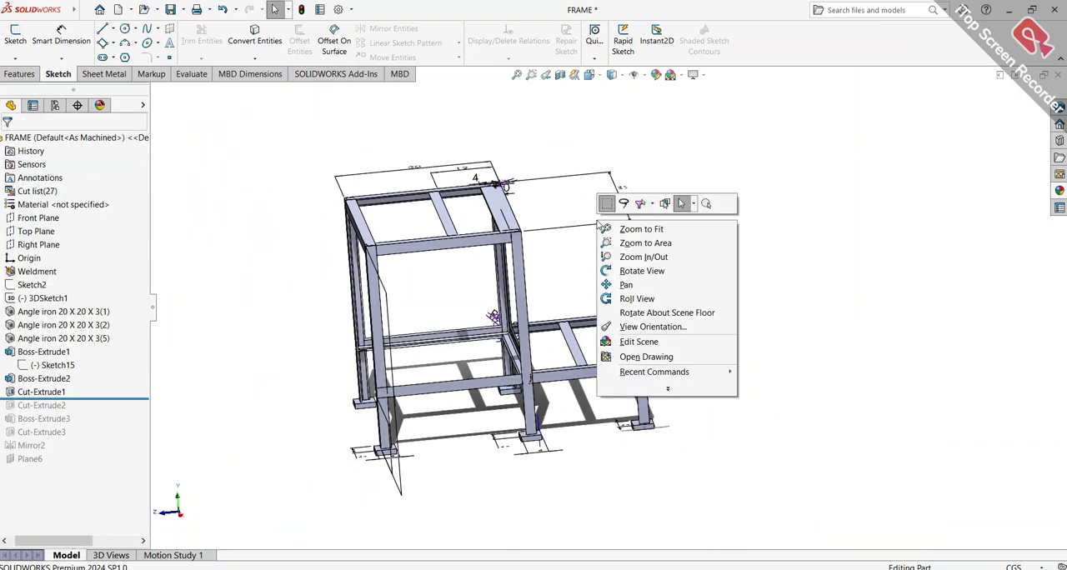
click(578, 231)
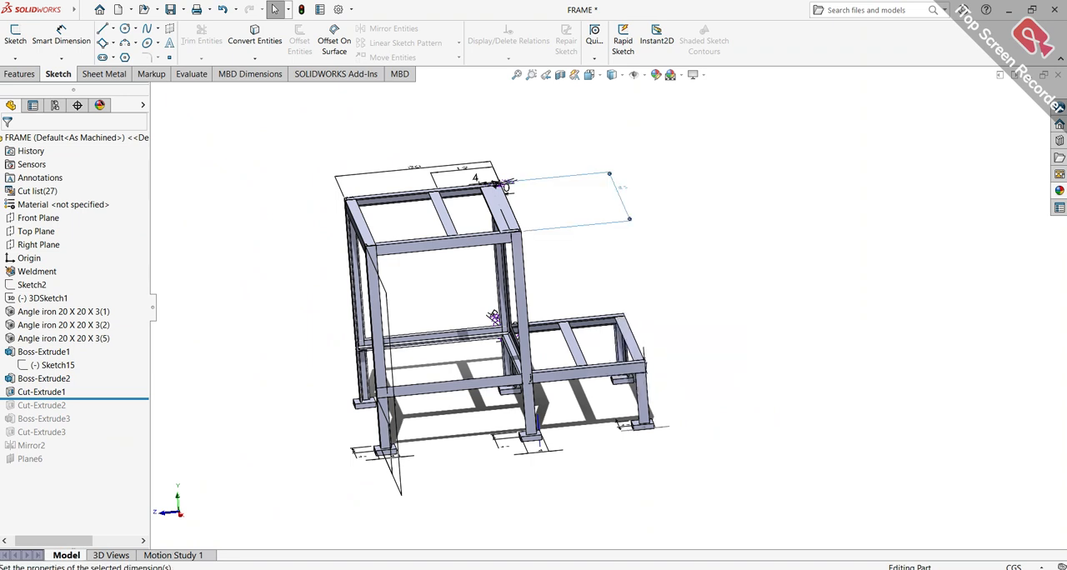
right_click(579, 225)
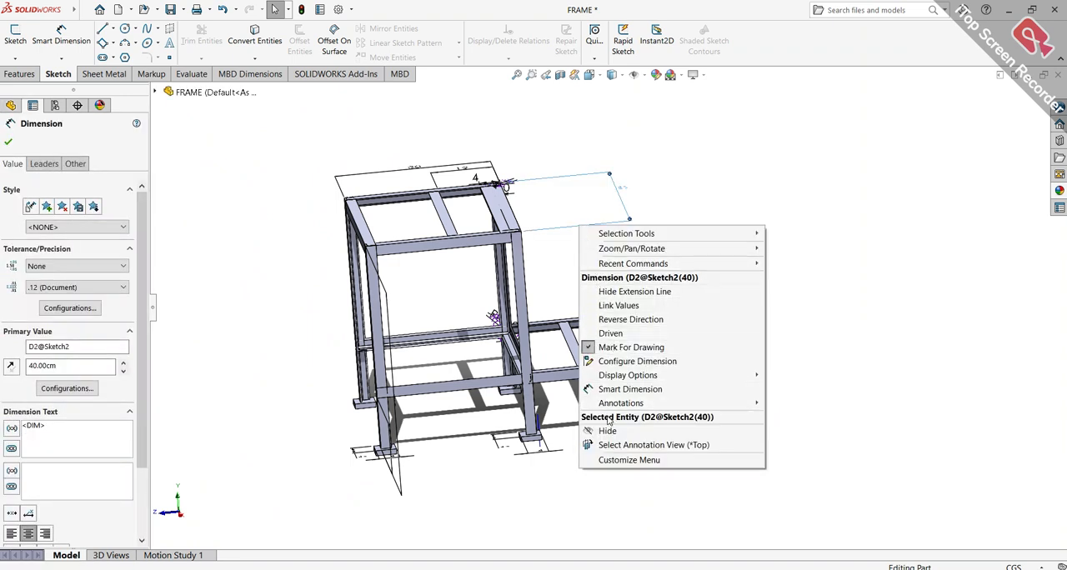
click(608, 431)
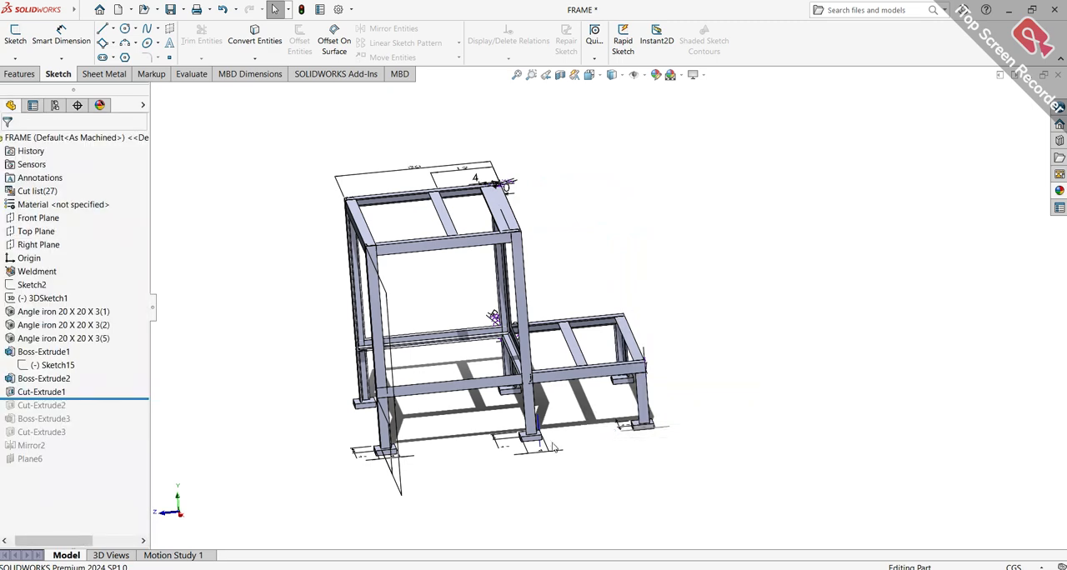
Roll the history forward past Cut-Extrude2 and inspect the notches in the lower part of the end uprights
scroll(554, 448, down, 5)
middle_drag(488, 434, 414, 395)
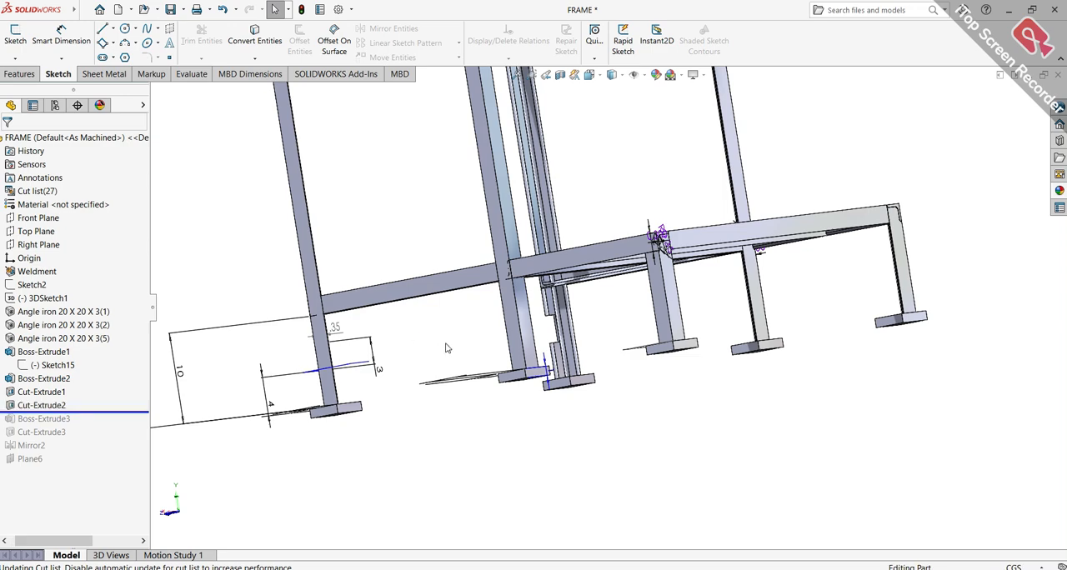
scroll(442, 348, up, 5)
middle_drag(442, 349, 590, 325)
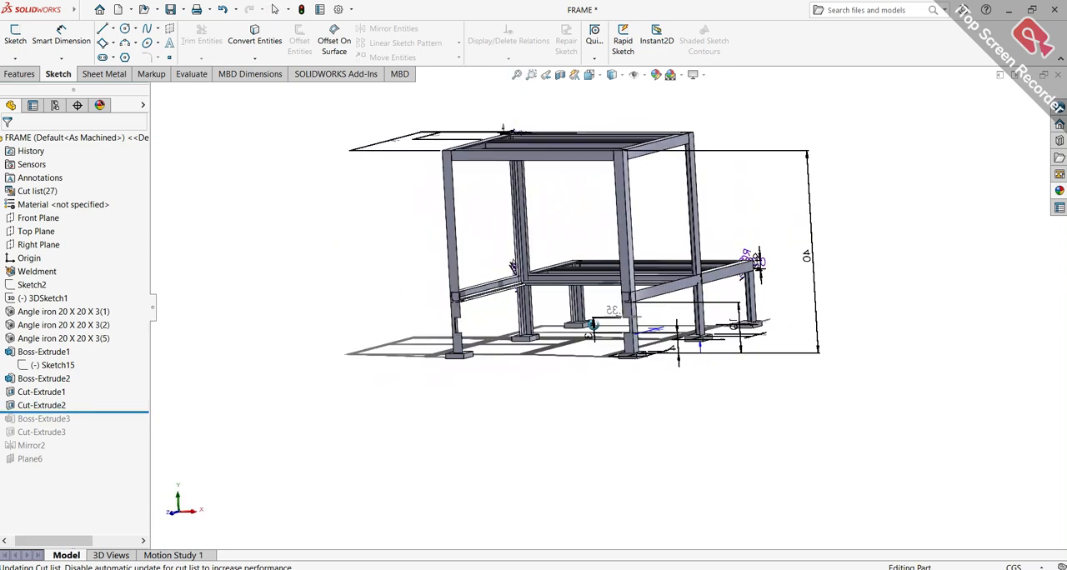
scroll(592, 327, down, 5)
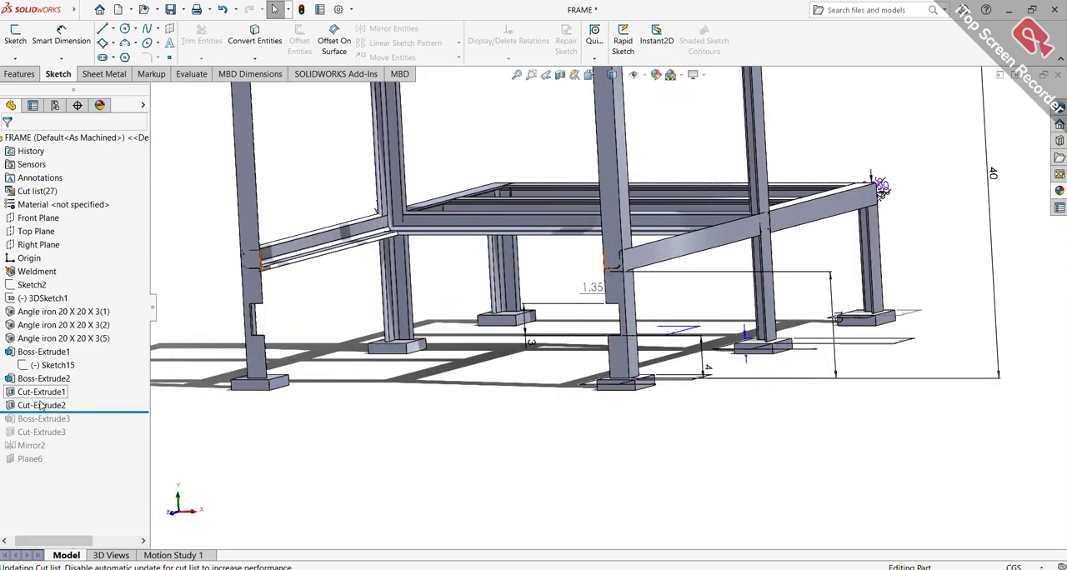
Open the definition of Cut-Extrude2, examine its cut previews through both end uprights, and close the definition
click(40, 406)
click(49, 370)
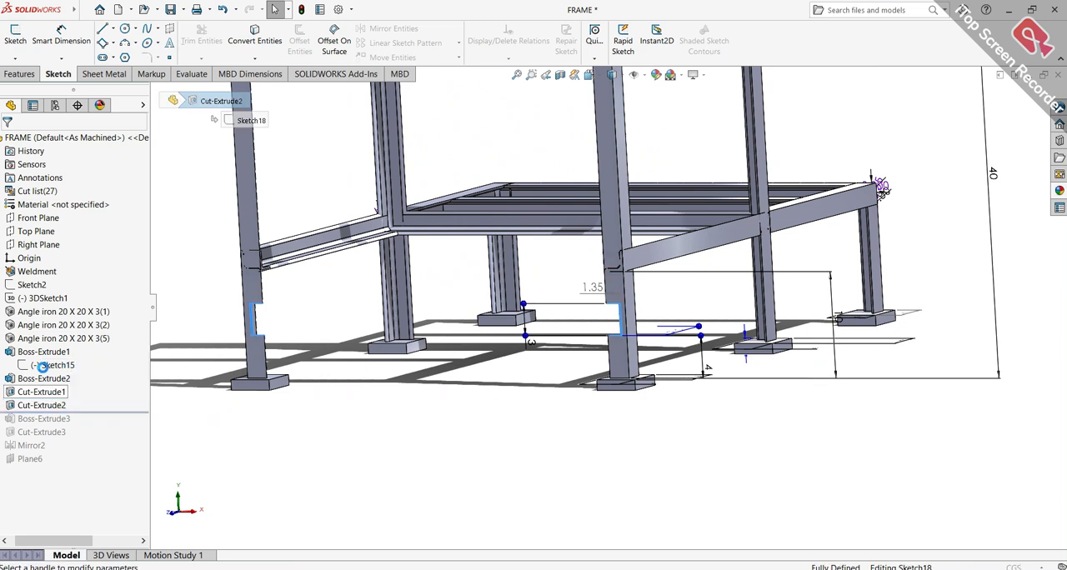
mouse_move(406, 348)
middle_down()
mouse_move(418, 322)
mouse_move(466, 327)
mouse_move(402, 333)
mouse_move(530, 330)
middle_up()
scroll(693, 316, down, 5)
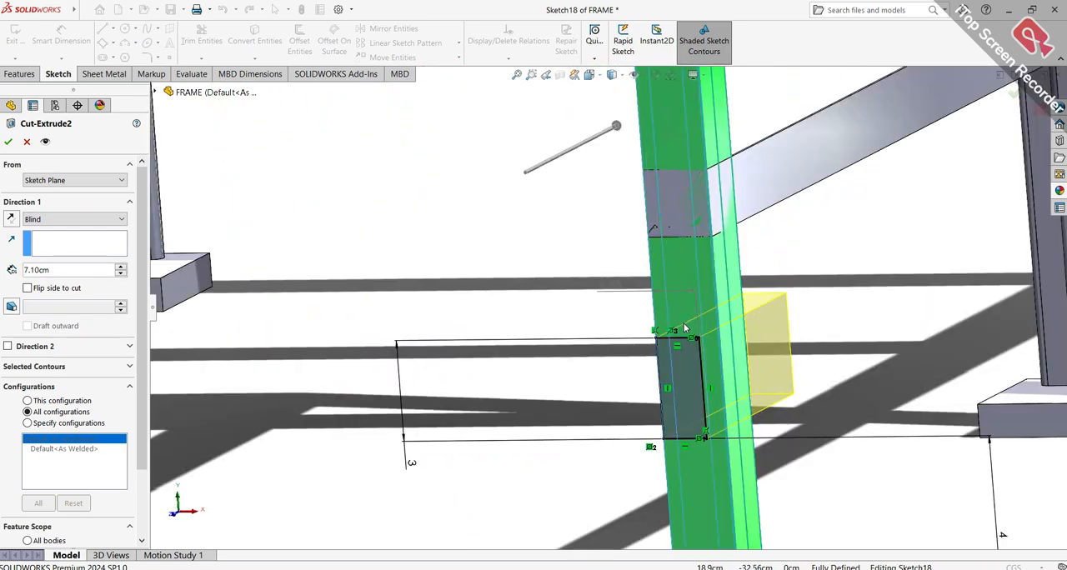
scroll(683, 336, up, 2)
scroll(672, 344, up, 5)
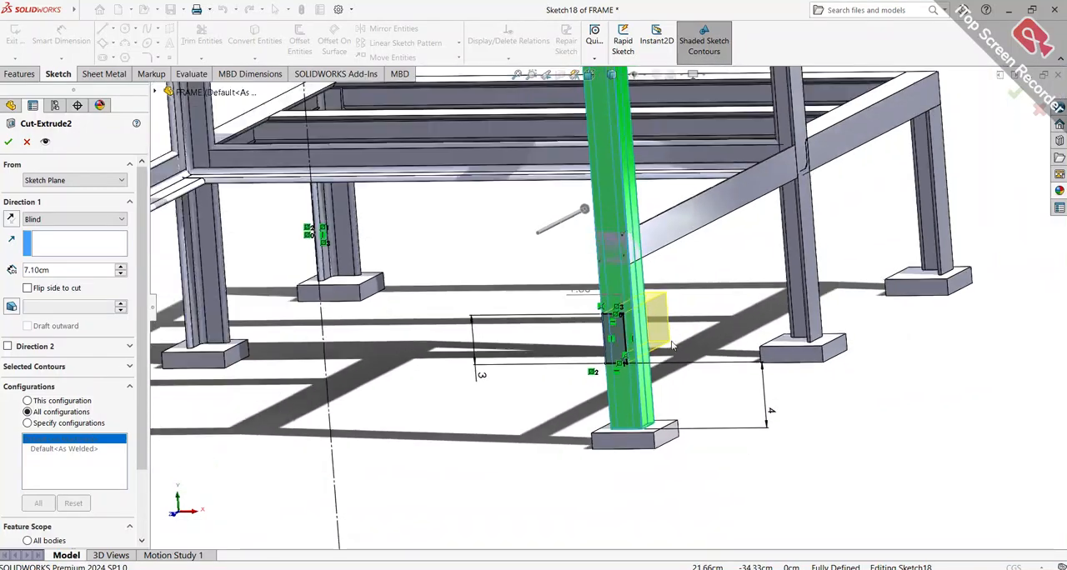
middle_drag(536, 361, 608, 327)
mouse_move(675, 357)
middle_down()
mouse_move(655, 320)
mouse_move(681, 329)
mouse_move(643, 356)
middle_up()
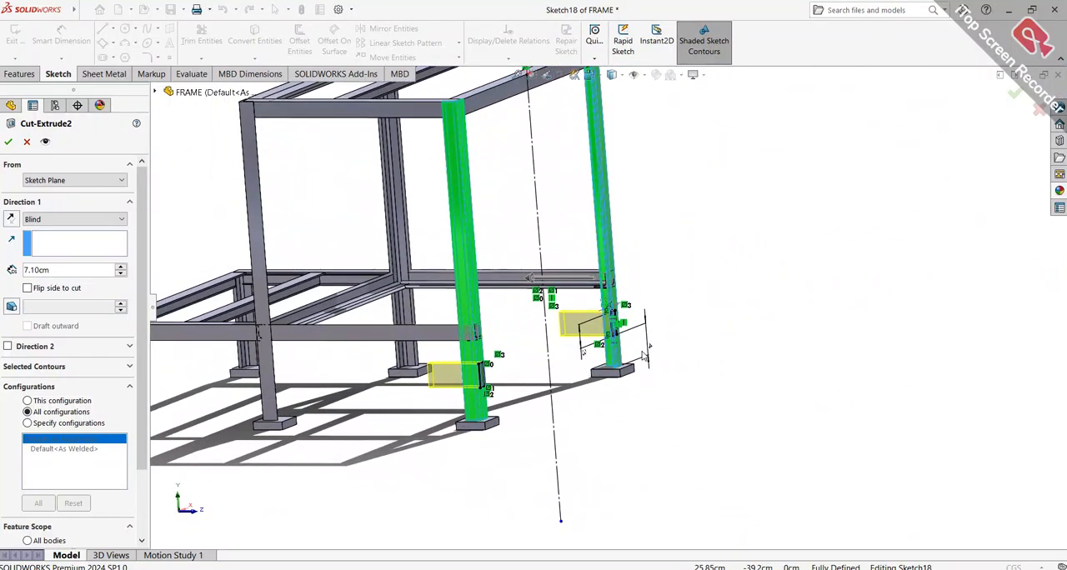
scroll(565, 352, down, 2)
scroll(558, 356, up, 5)
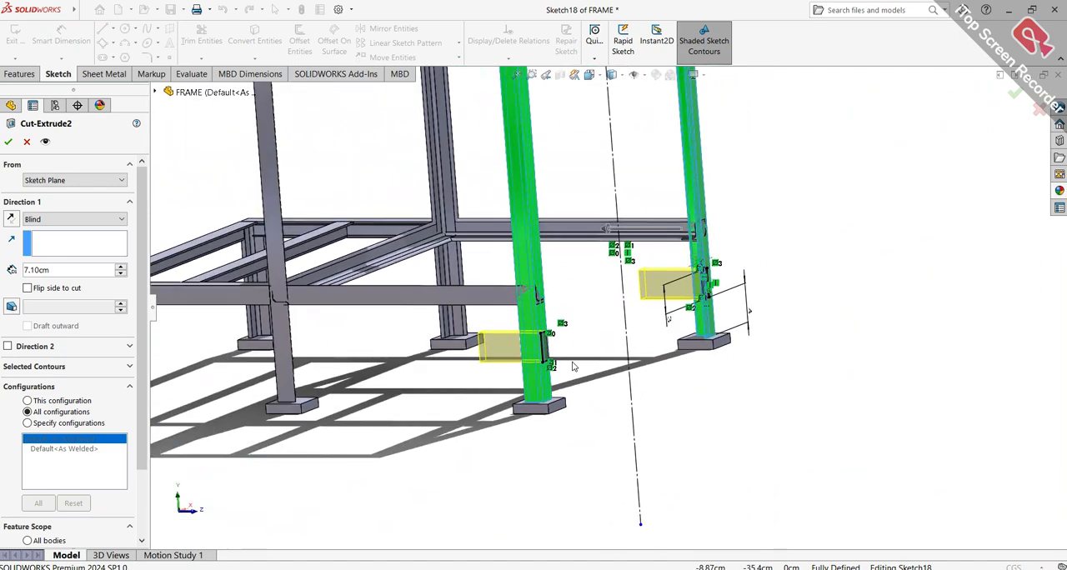
middle_drag(557, 357, 460, 331)
scroll(459, 331, down, 5)
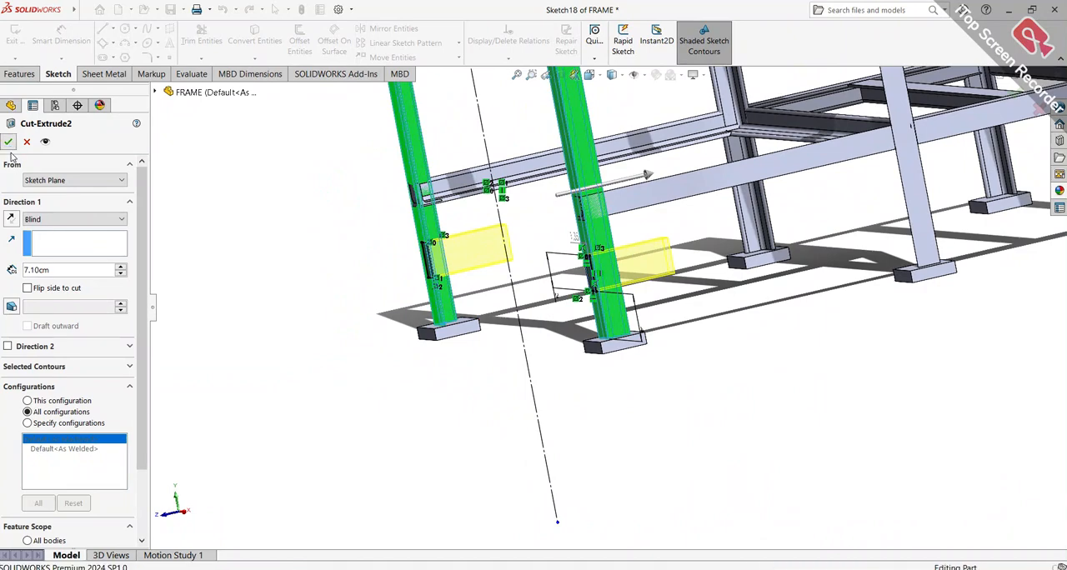
scroll(505, 259, down, 2)
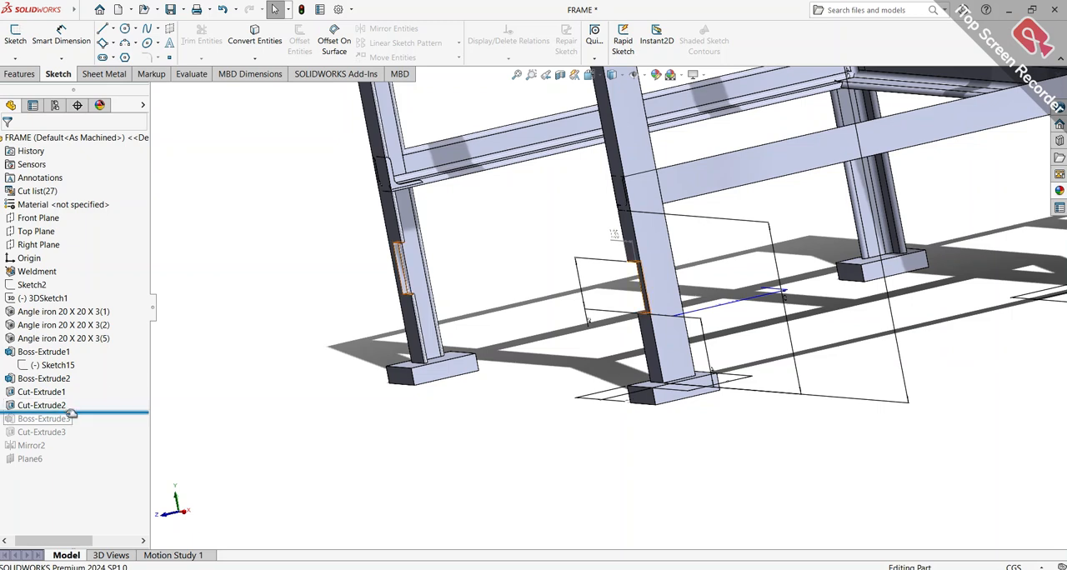
Roll the history forward past Boss-Extrude3 and open that feature's definition
drag(82, 412, 88, 425)
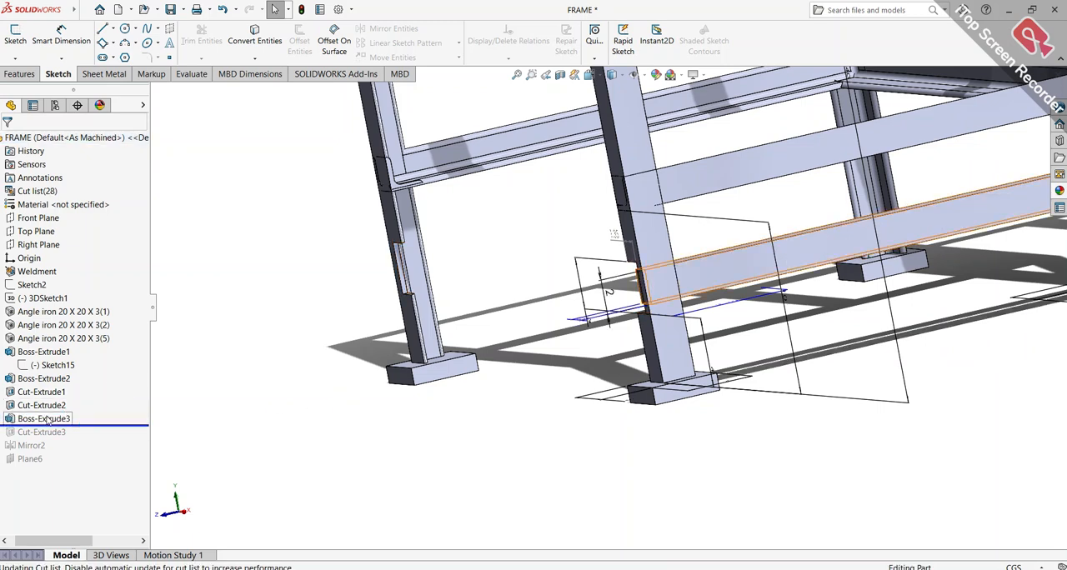
click(48, 419)
right_click(48, 420)
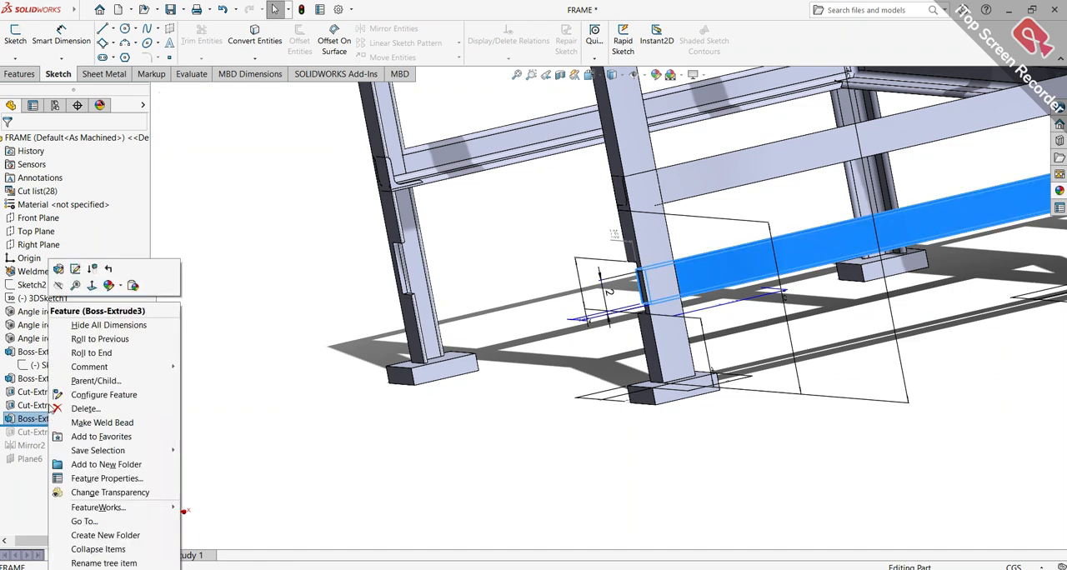
click(58, 271)
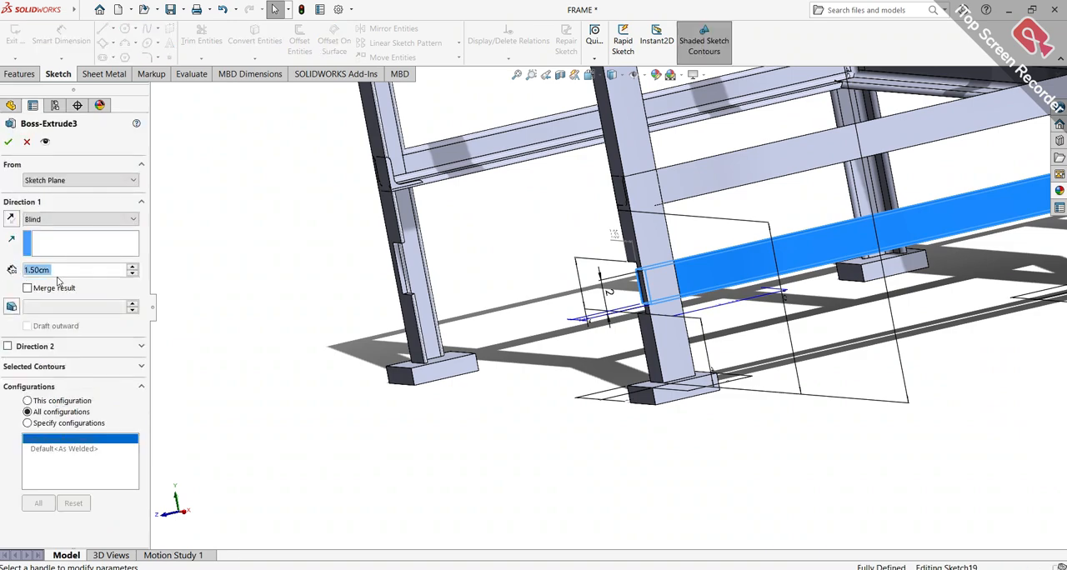
Examine the Boss-Extrude3 preview of the lower side rail from several angles and close its definition
scroll(498, 340, up, 3)
middle_drag(504, 340, 585, 290)
scroll(776, 271, down, 8)
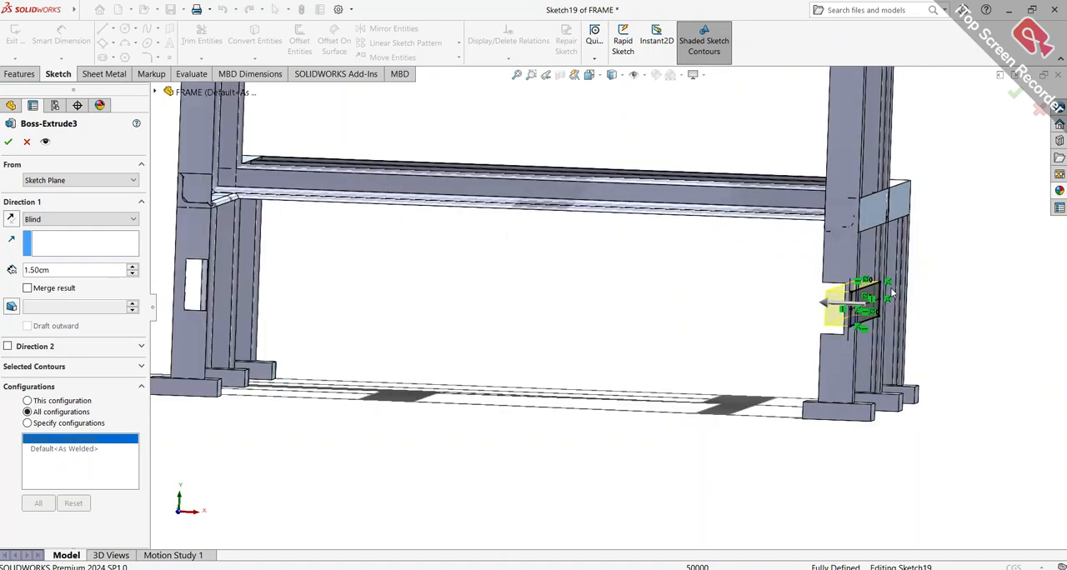
scroll(899, 312, up, 6)
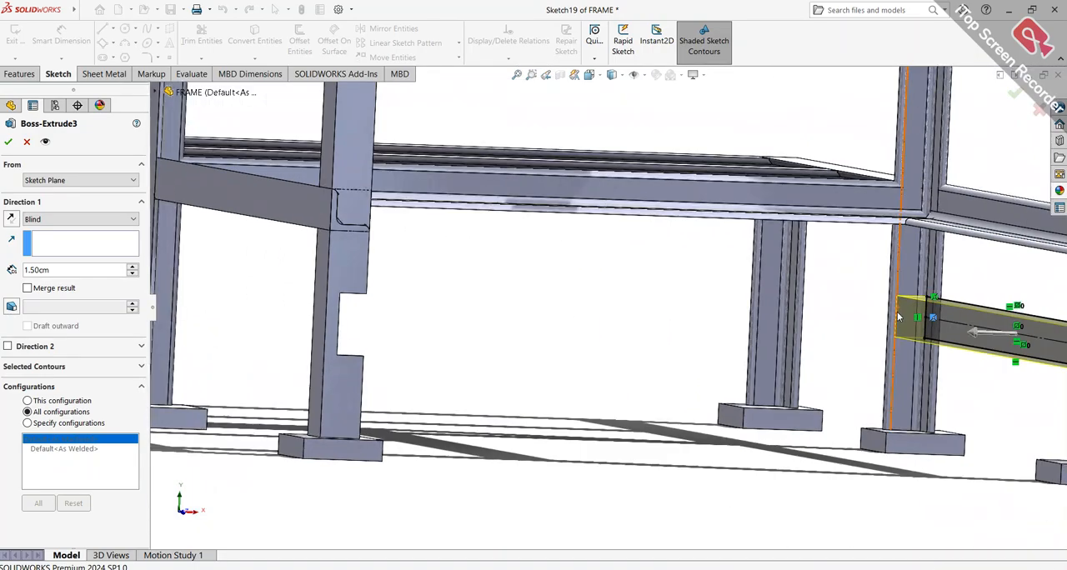
mouse_move(895, 318)
middle_down()
mouse_move(959, 316)
mouse_move(976, 338)
mouse_move(965, 350)
middle_up()
scroll(631, 284, down, 4)
scroll(631, 283, up, 1)
middle_drag(631, 284, 638, 315)
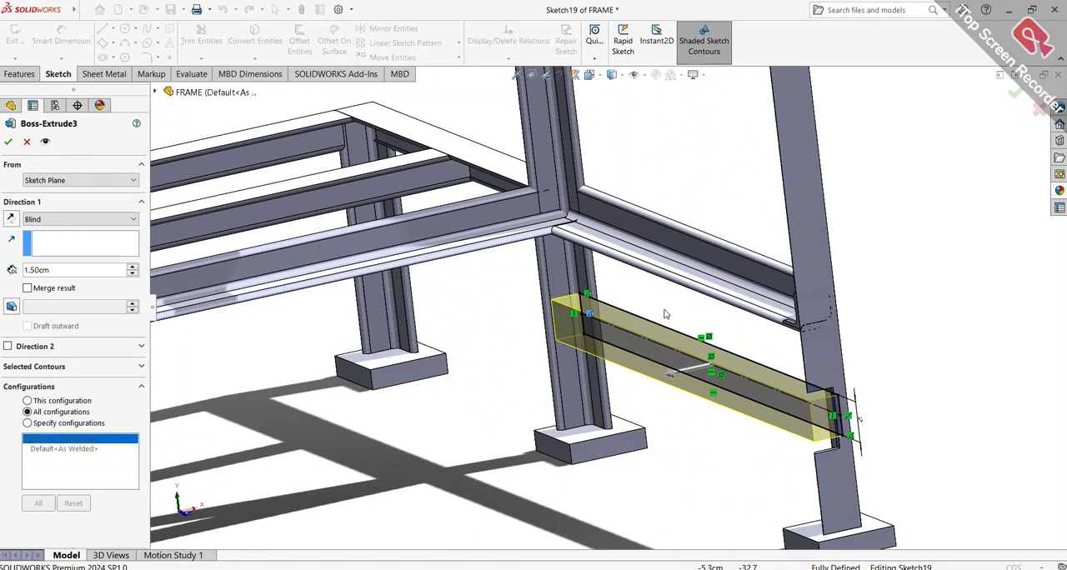
scroll(656, 316, down, 2)
click(8, 142)
Roll the history forward past Cut-Extrude3 and open that feature's definition
middle_drag(517, 292, 533, 304)
scroll(533, 305, up, 4)
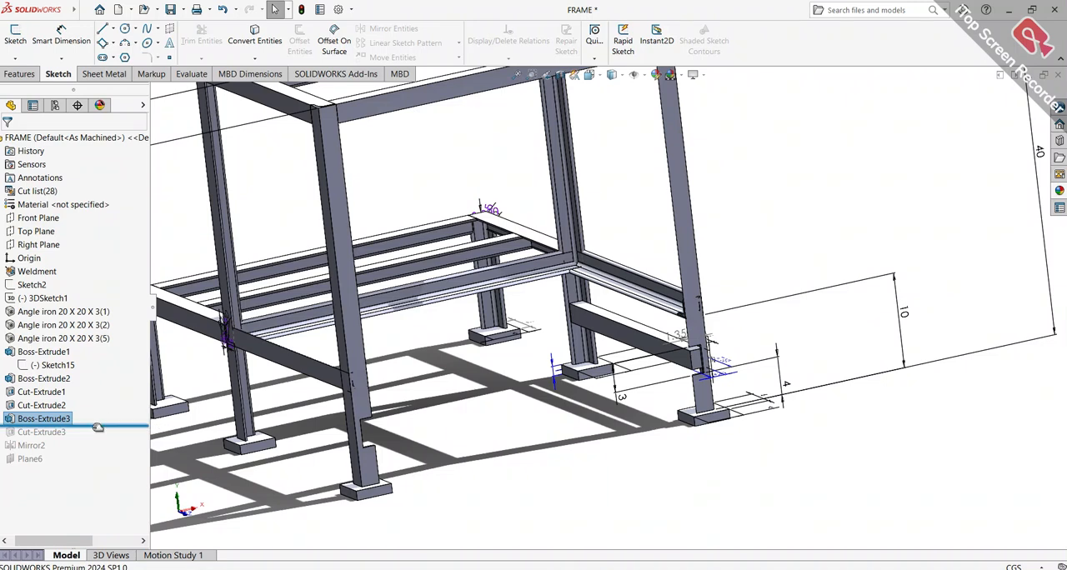
drag(99, 425, 102, 440)
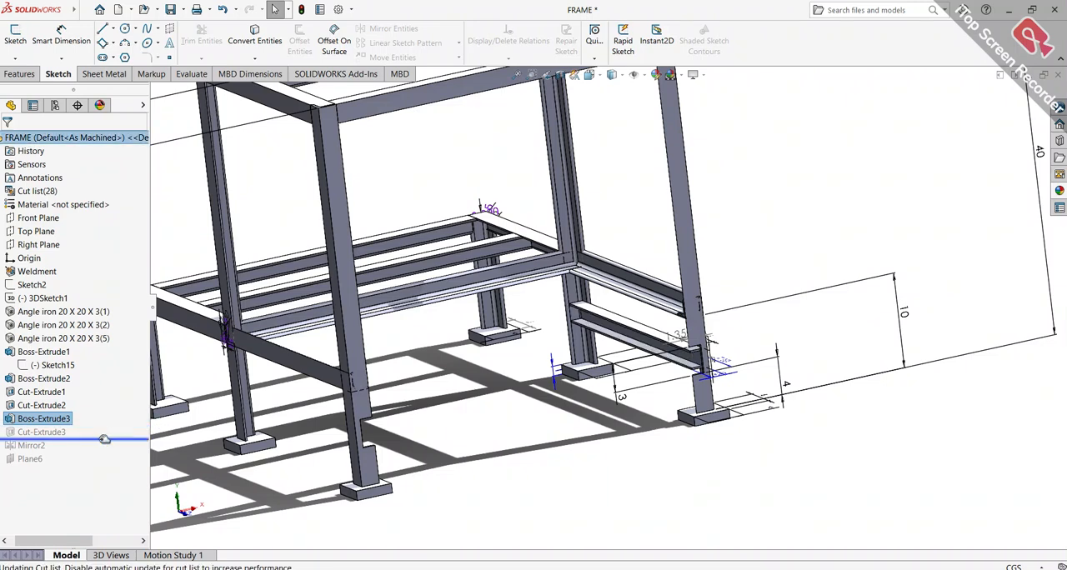
click(30, 434)
right_click(32, 433)
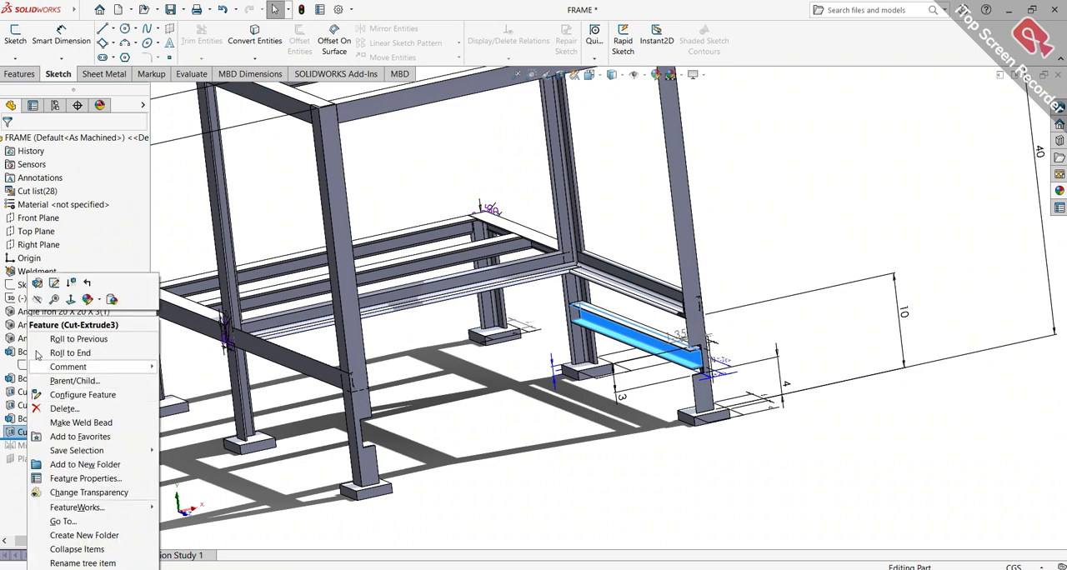
click(38, 284)
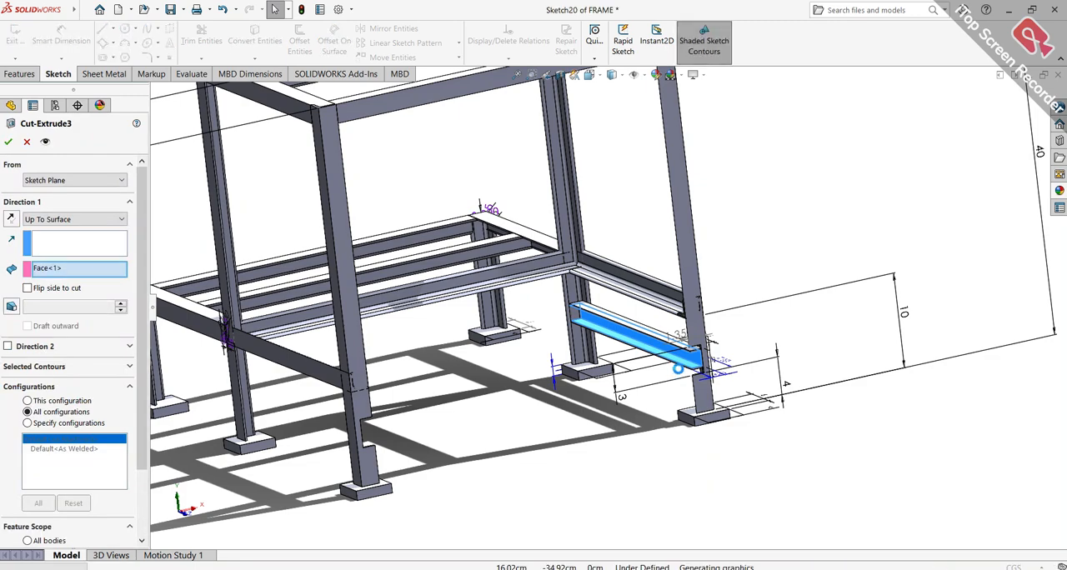
Examine the Cut-Extrude3 preview along the lower side rail and close its definition
scroll(693, 367, down, 1)
scroll(691, 366, down, 5)
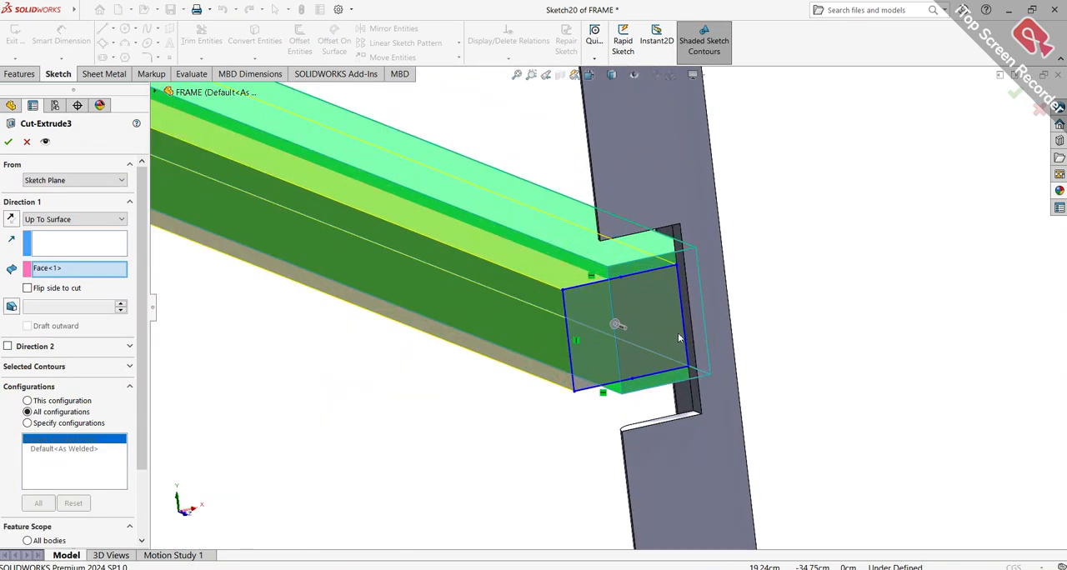
middle_drag(681, 315, 641, 300)
scroll(721, 291, up, 5)
scroll(570, 304, down, 5)
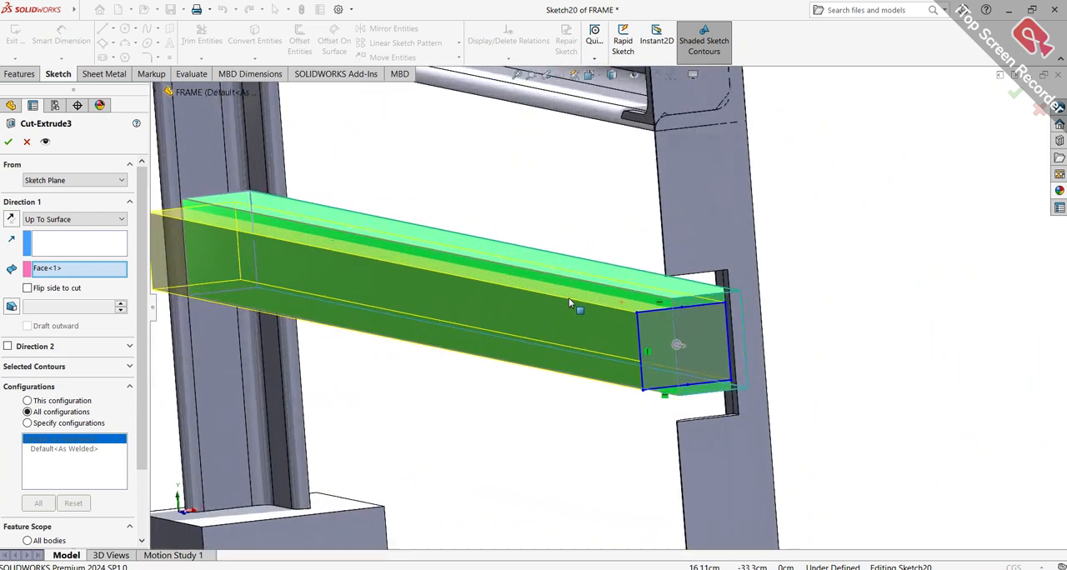
click(7, 143)
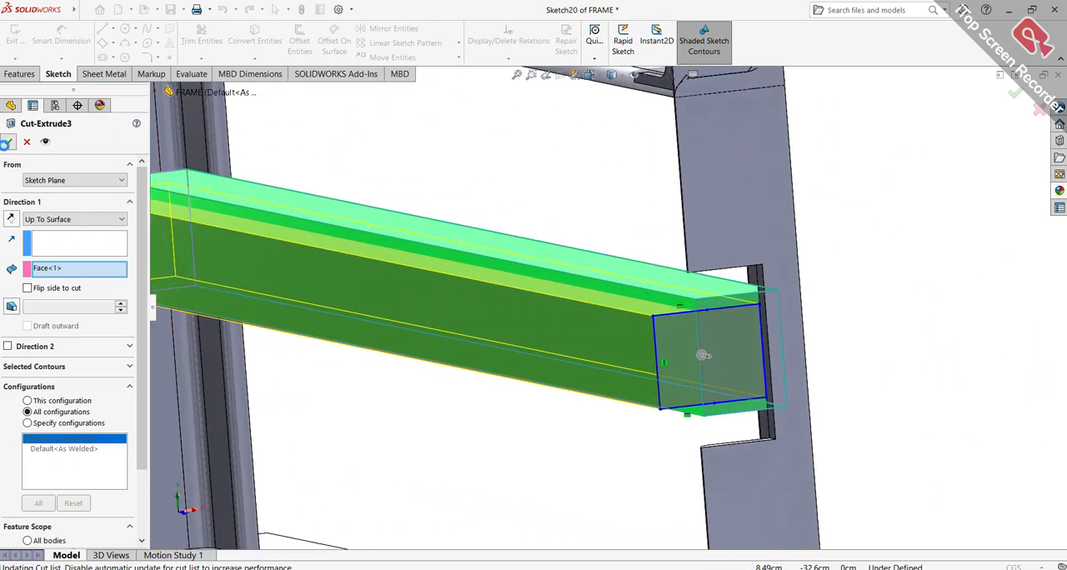
Roll the history forward past Mirror2
scroll(509, 326, up, 5)
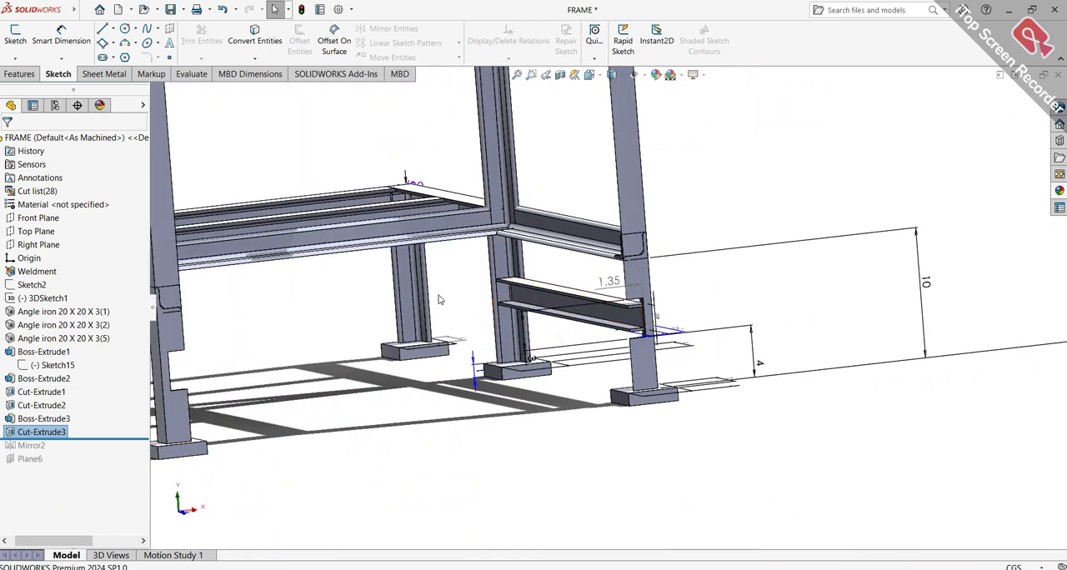
click(94, 441)
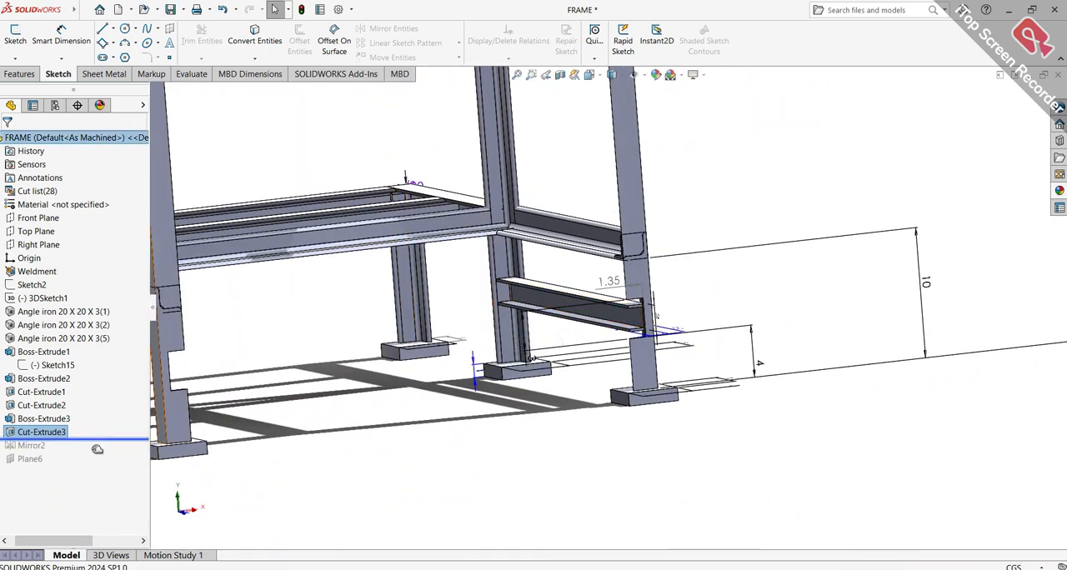
drag(100, 455, 100, 453)
Inspect the mirrored lower rail and its joints with the uprights from several angles, including the isometric view
scroll(440, 334, up, 4)
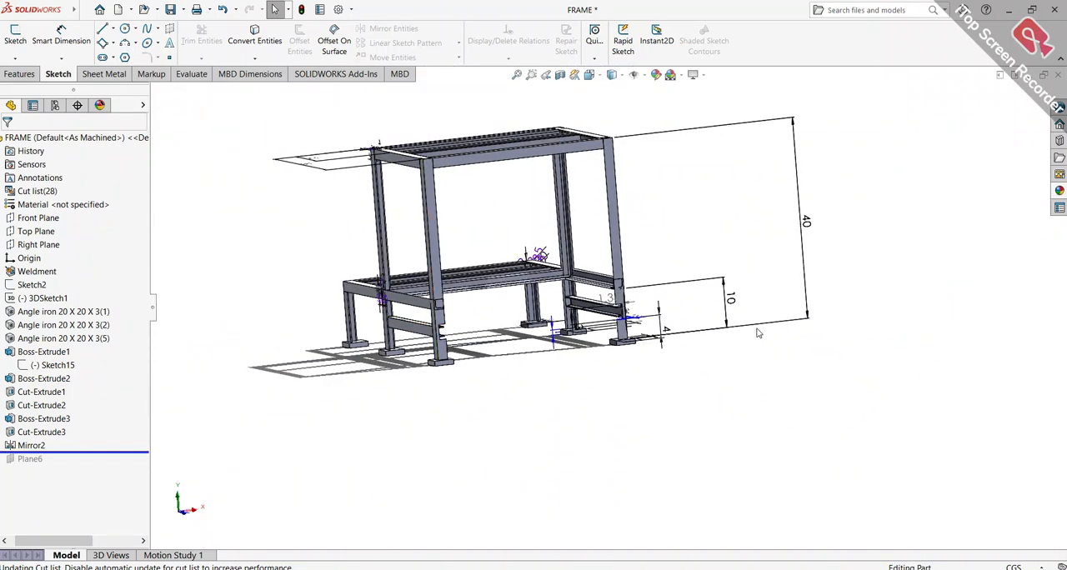
scroll(753, 300, down, 4)
scroll(640, 333, up, 7)
scroll(626, 343, down, 1)
middle_drag(580, 321, 840, 365)
scroll(468, 315, down, 5)
scroll(468, 315, down, 2)
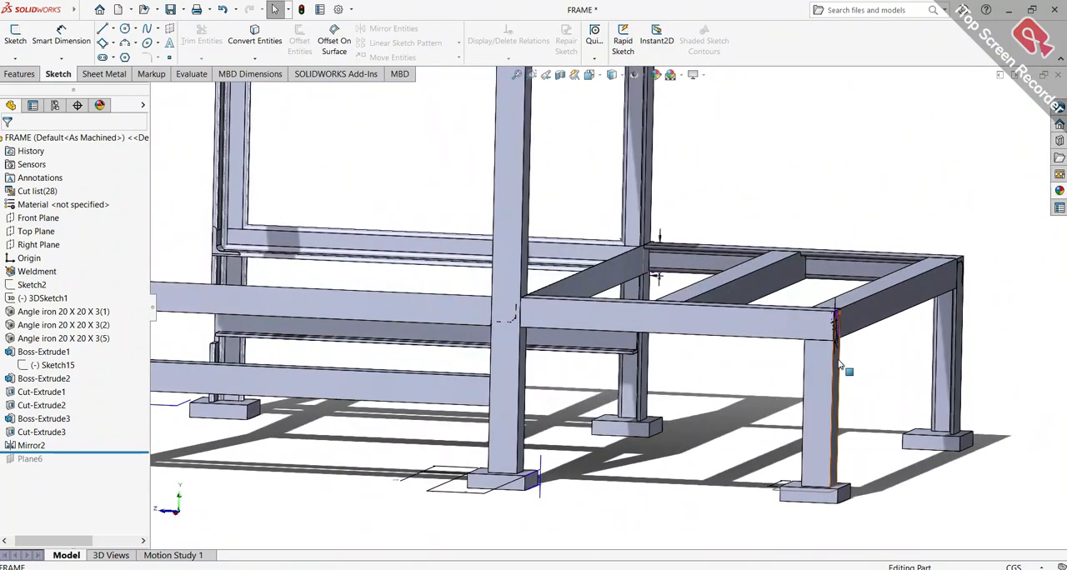
key(ctrl+7)
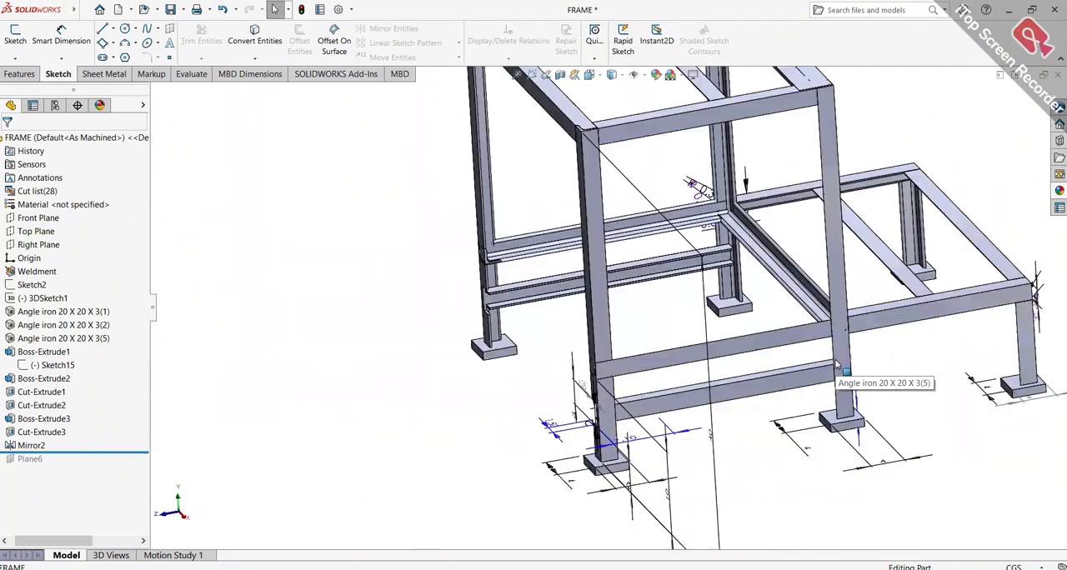
scroll(568, 350, down, 1)
scroll(615, 315, up, 4)
scroll(586, 307, down, 10)
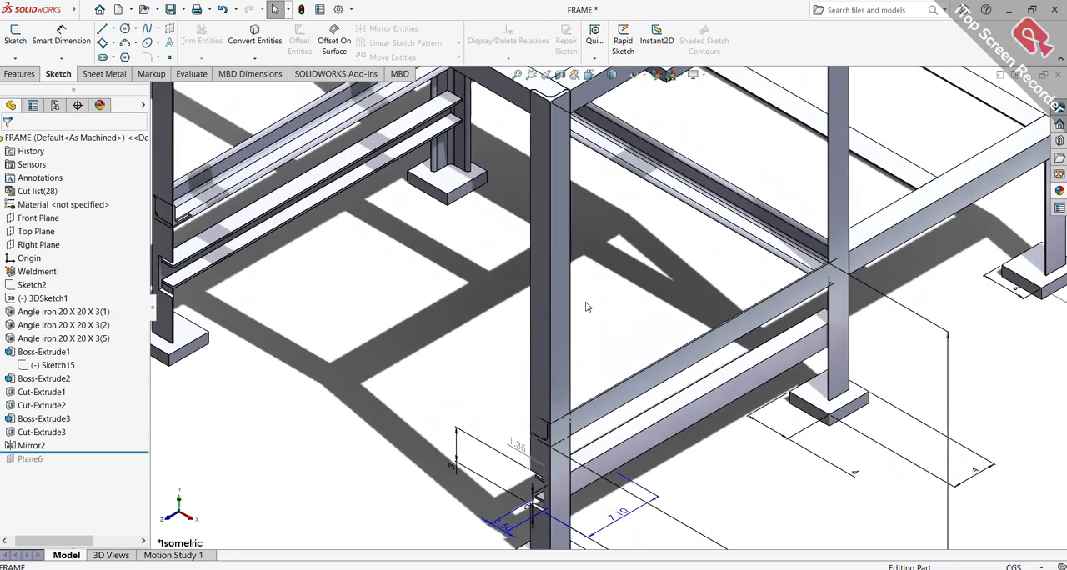
middle_drag(586, 307, 588, 271)
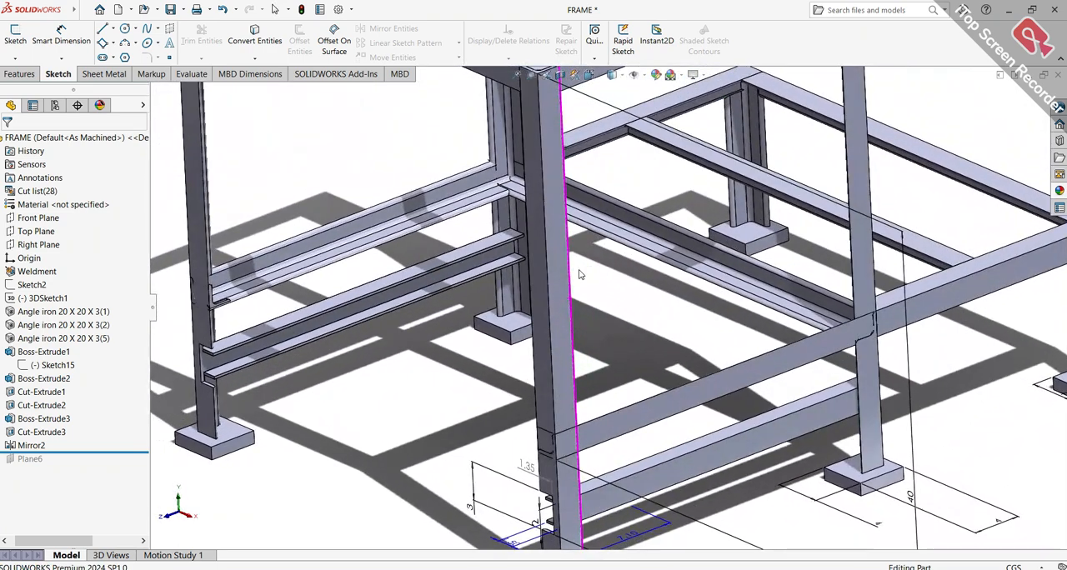
Roll the history forward to the end past Plane6 and look over the frame
drag(117, 452, 117, 455)
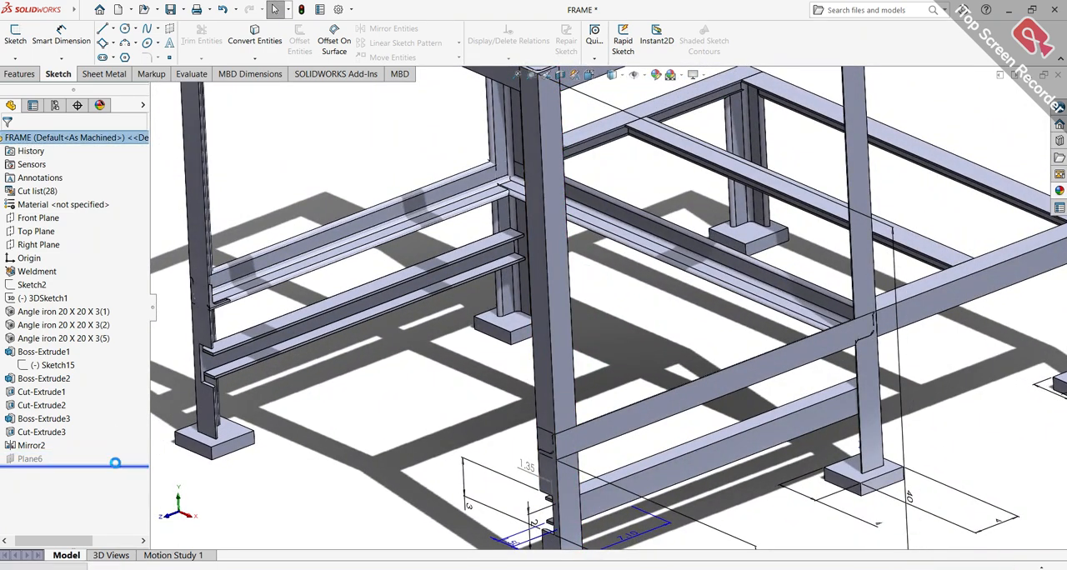
scroll(408, 394, up, 5)
scroll(488, 375, down, 4)
middle_drag(566, 350, 704, 369)
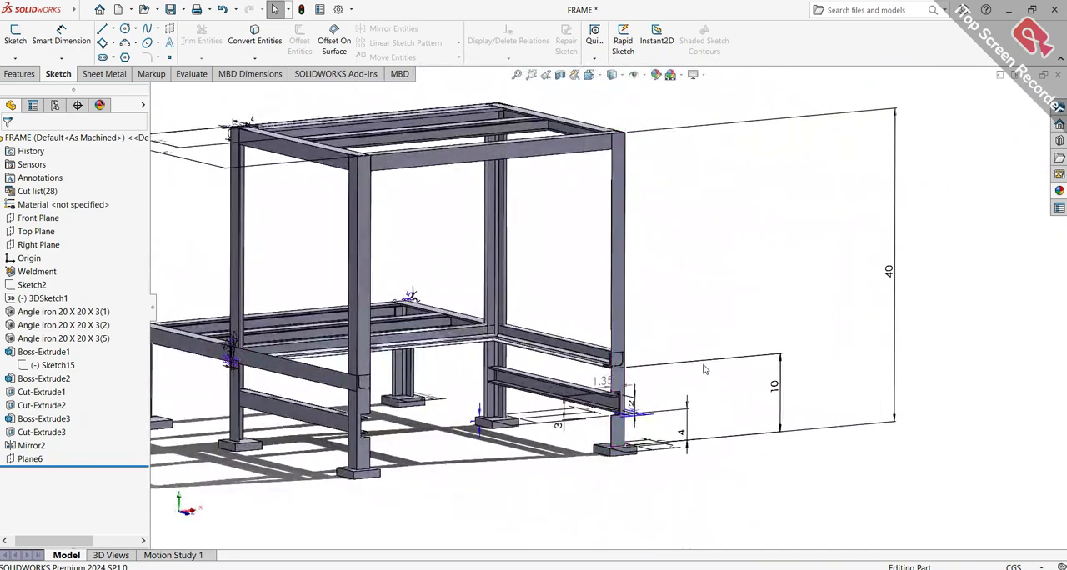
Hide the 10 cm dimension D2 of 3DSketch1 and the 4 cm dimension D3 of Sketch18 beside the lower upright
right_click(706, 365)
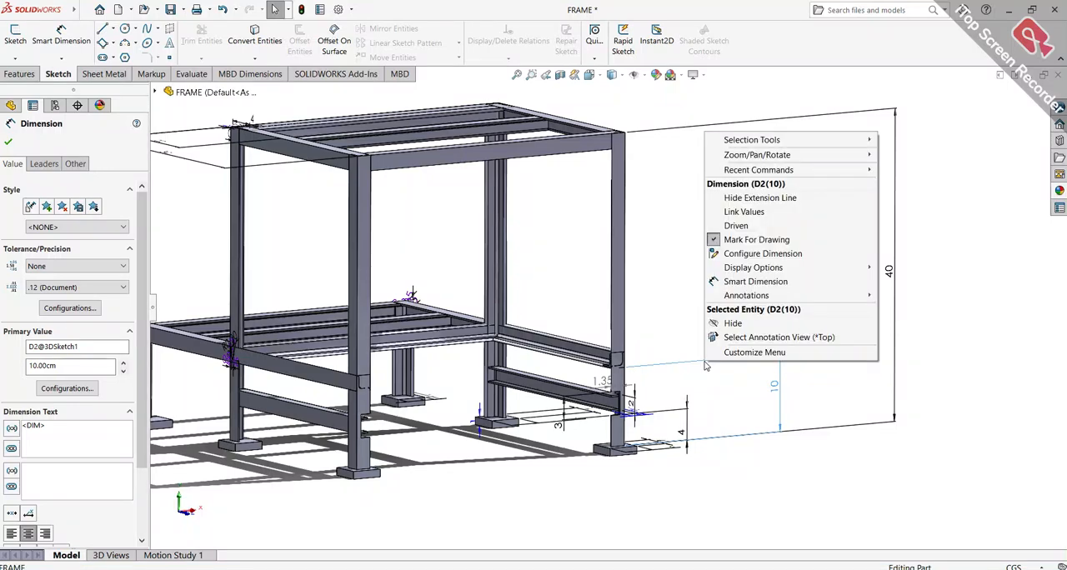
click(724, 323)
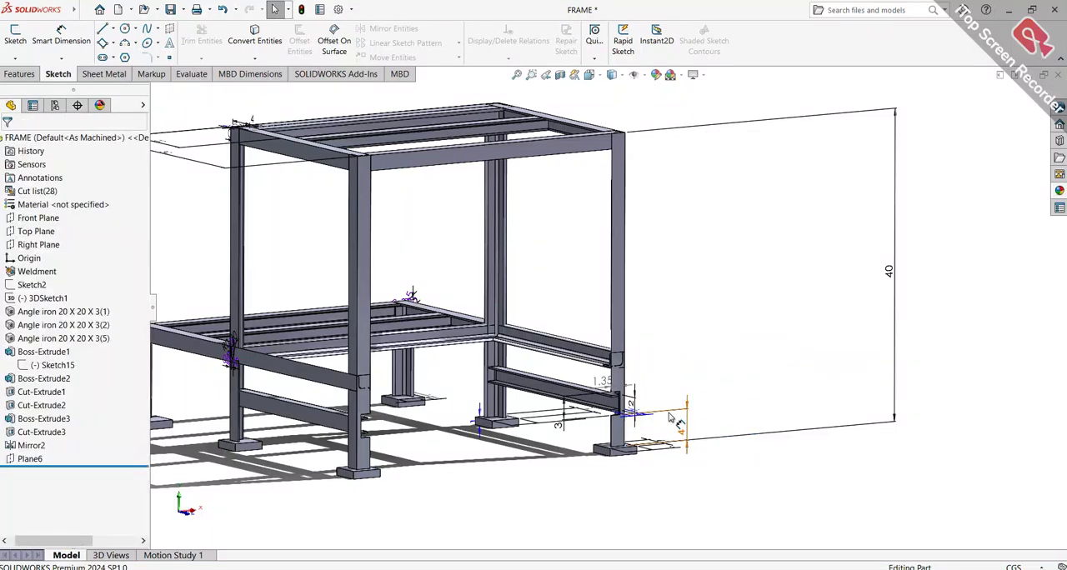
right_click(669, 418)
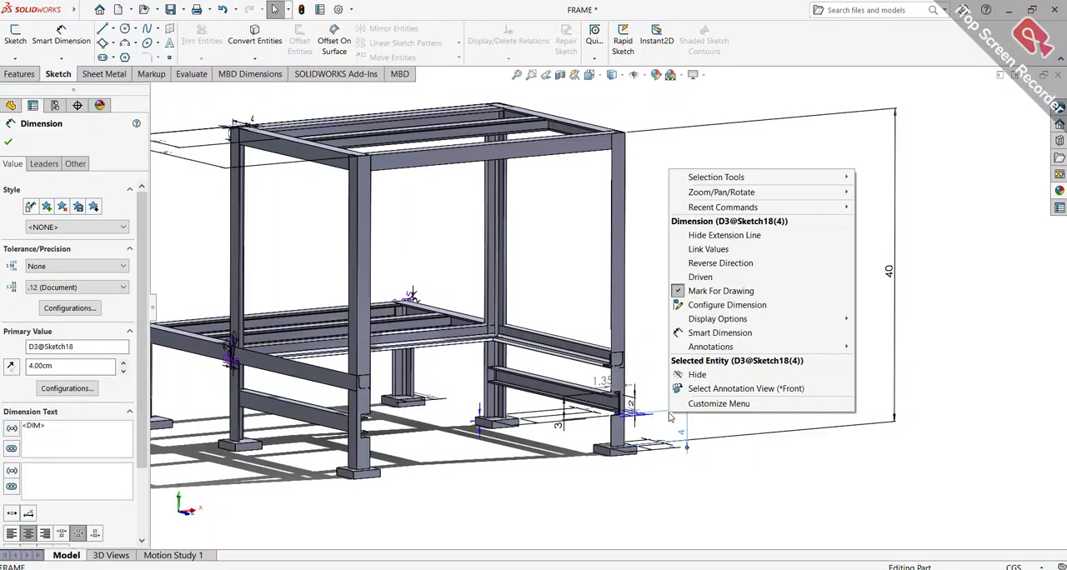
click(692, 377)
Show the frame in isometric view and apply the shiny galvanized metal appearance to the whole part
key(f)
middle_drag(624, 373, 564, 344)
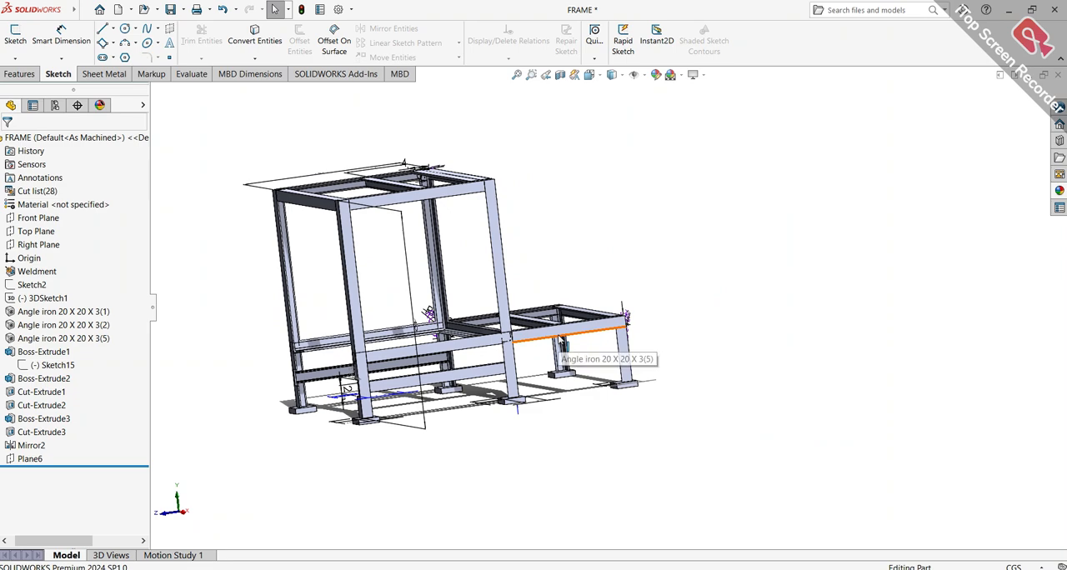
key(ctrl+7)
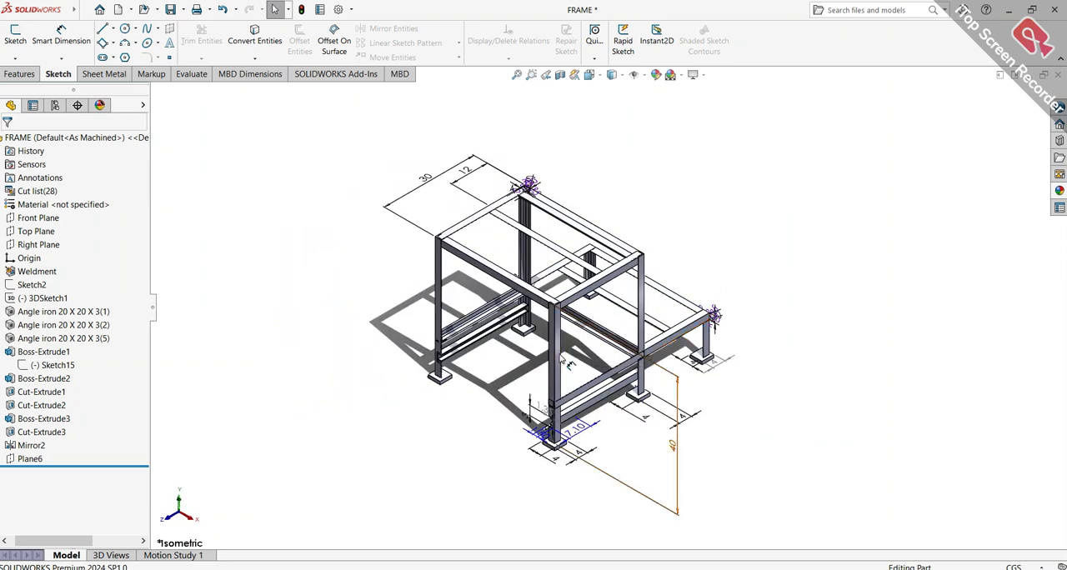
scroll(619, 364, down, 10)
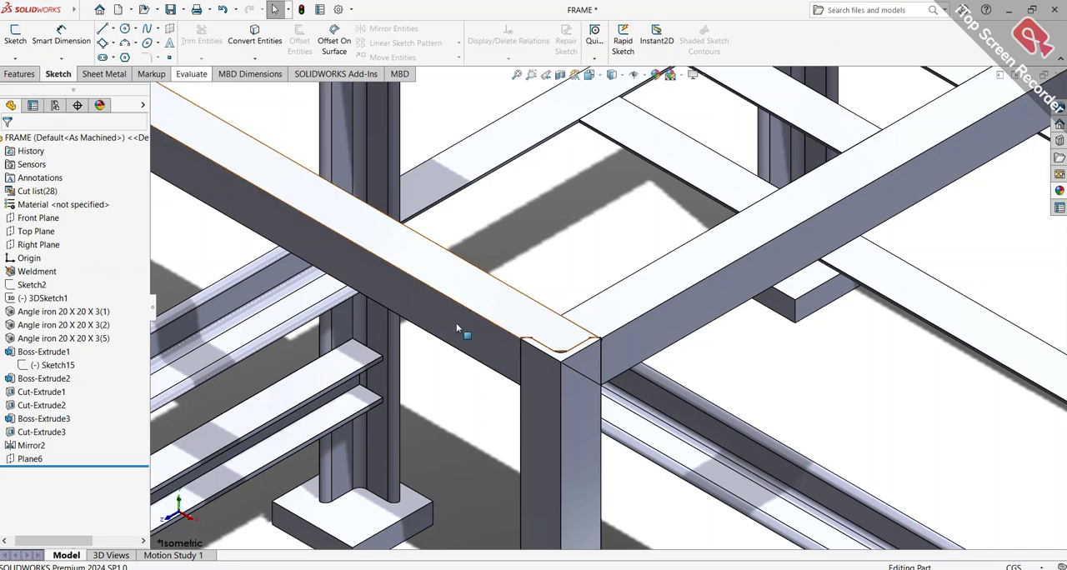
scroll(571, 392, down, 5)
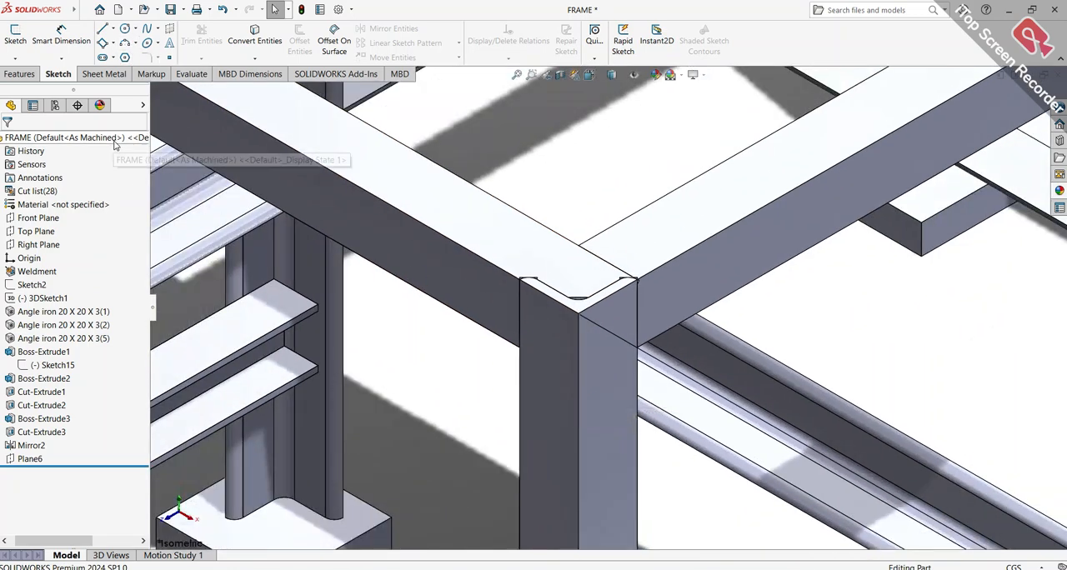
click(115, 144)
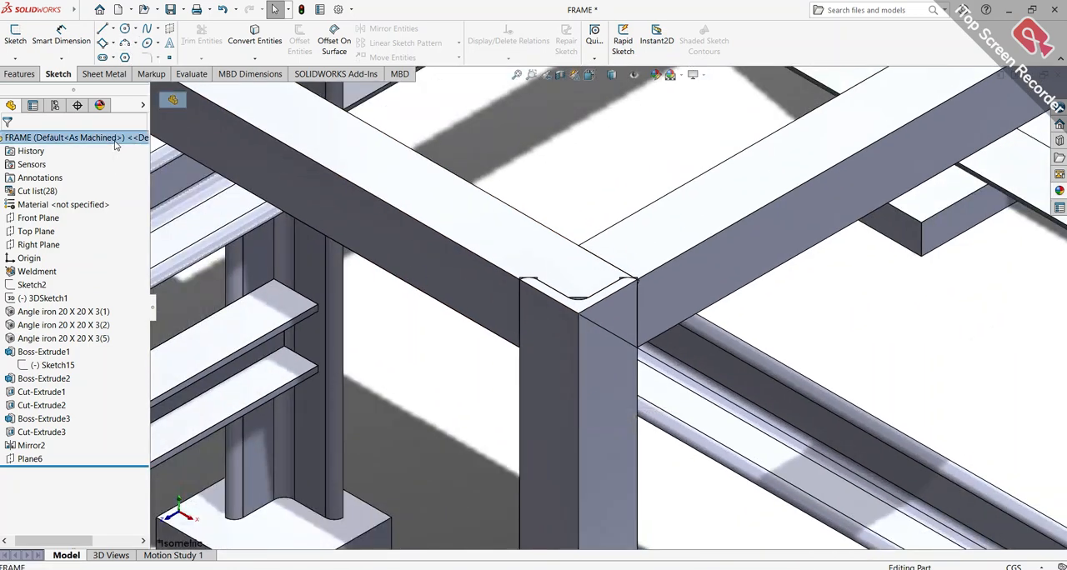
click(1059, 191)
double_click(944, 524)
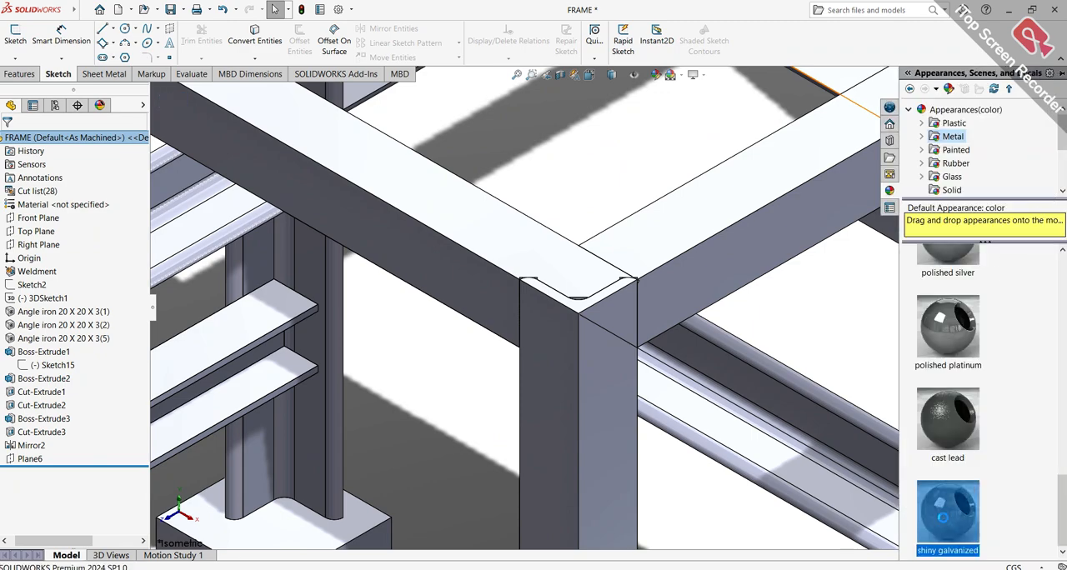
Hide the 40 cm height dimension below the frame
scroll(738, 371, up, 3)
scroll(786, 336, up, 5)
scroll(698, 353, down, 2)
scroll(697, 353, down, 2)
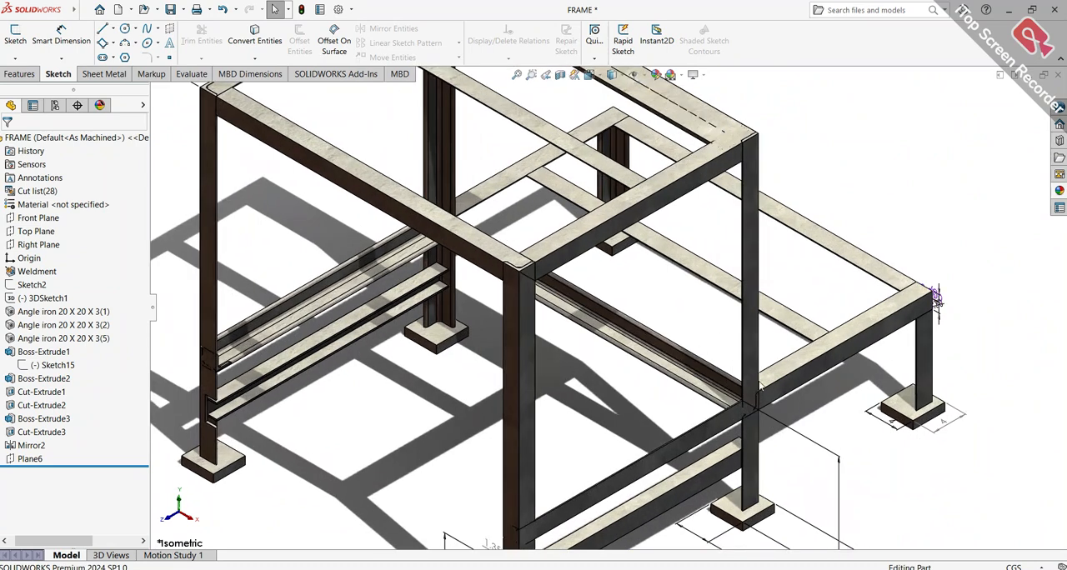
scroll(762, 386, up, 3)
scroll(755, 421, down, 2)
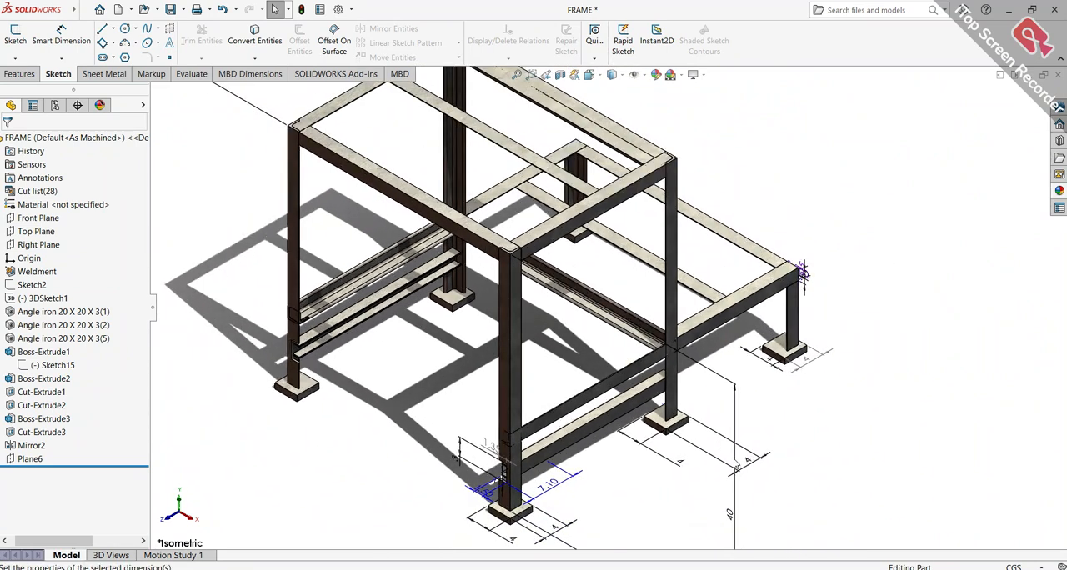
click(737, 465)
right_click(737, 465)
click(755, 421)
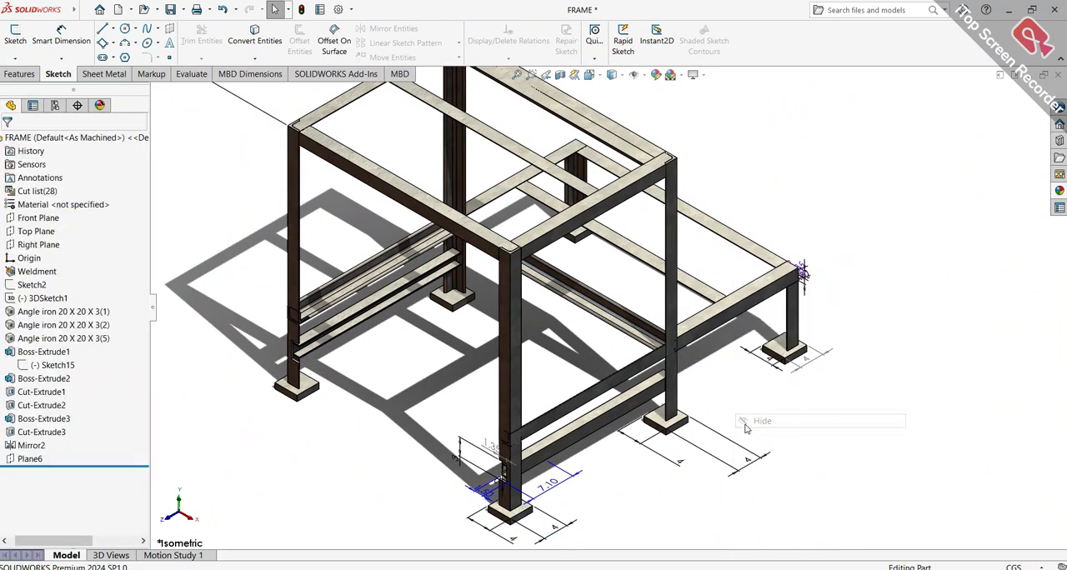
right_click(546, 482)
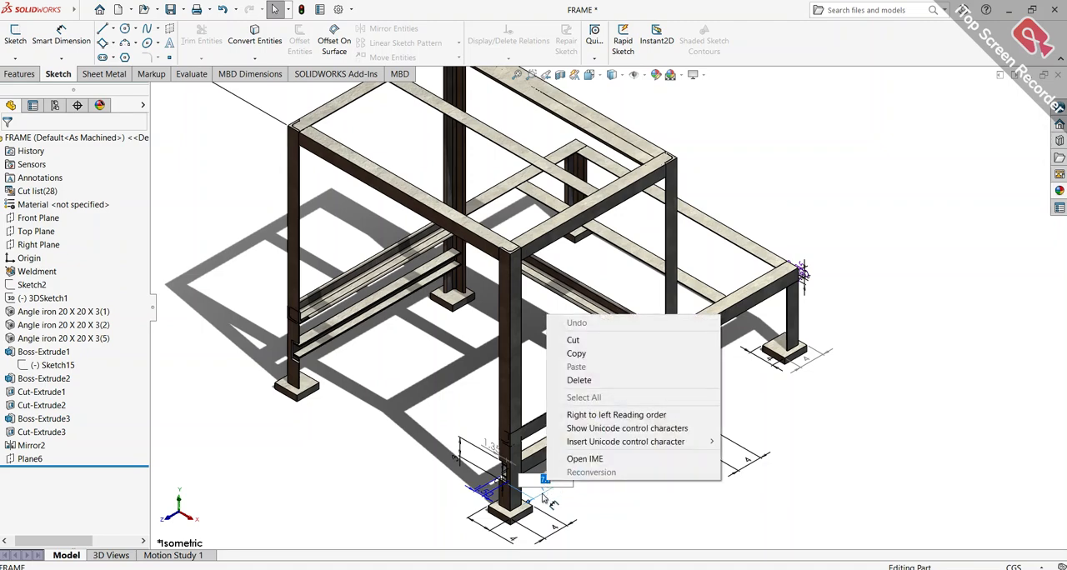
click(551, 518)
right_click(545, 518)
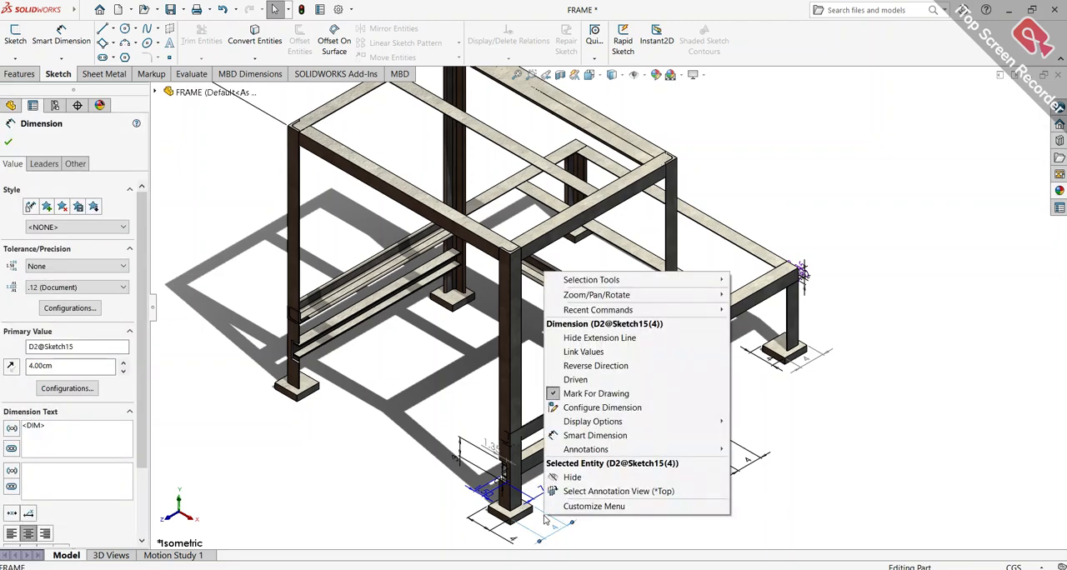
click(401, 521)
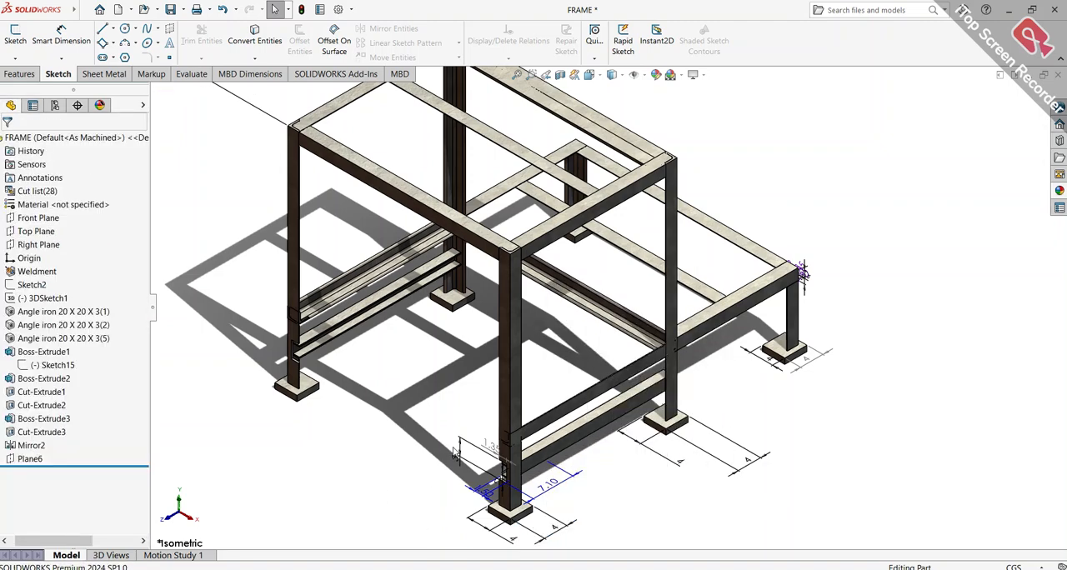
Hide the 3 cm dimension D1 of Sketch18 beside the front upright's lower end
right_click(462, 453)
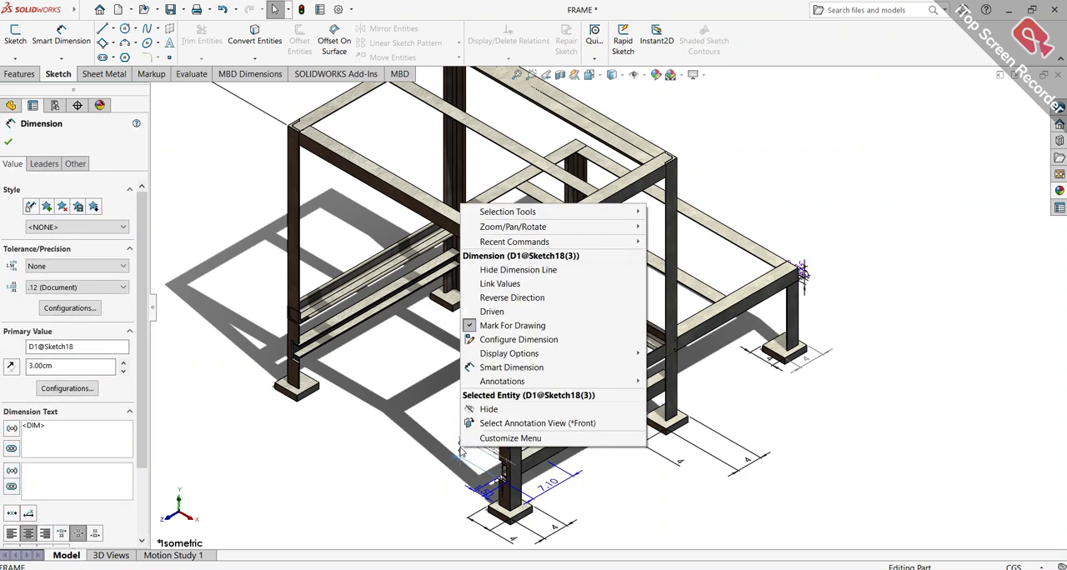
click(474, 421)
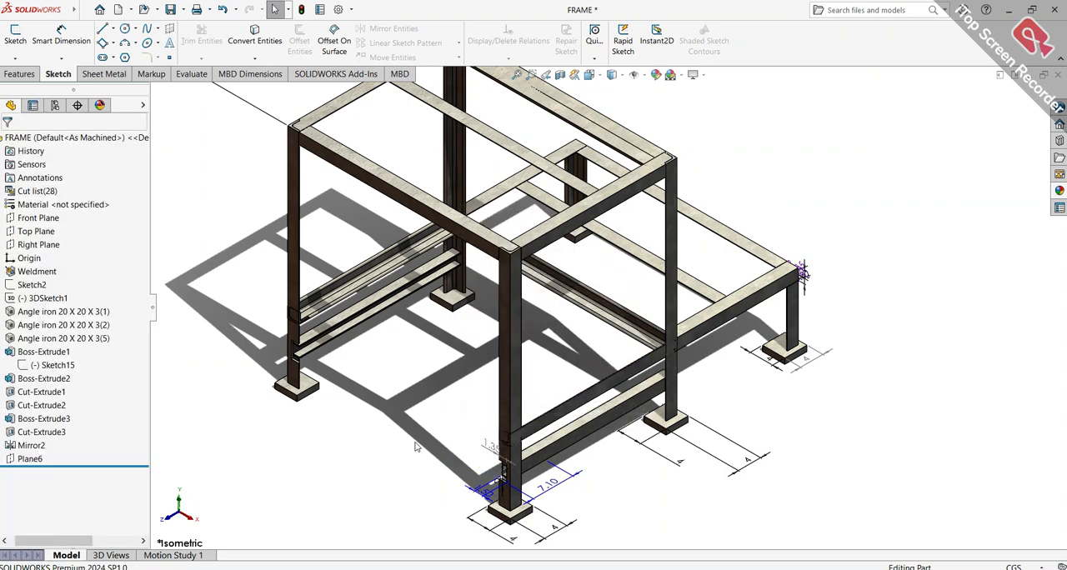
scroll(442, 418, up, 6)
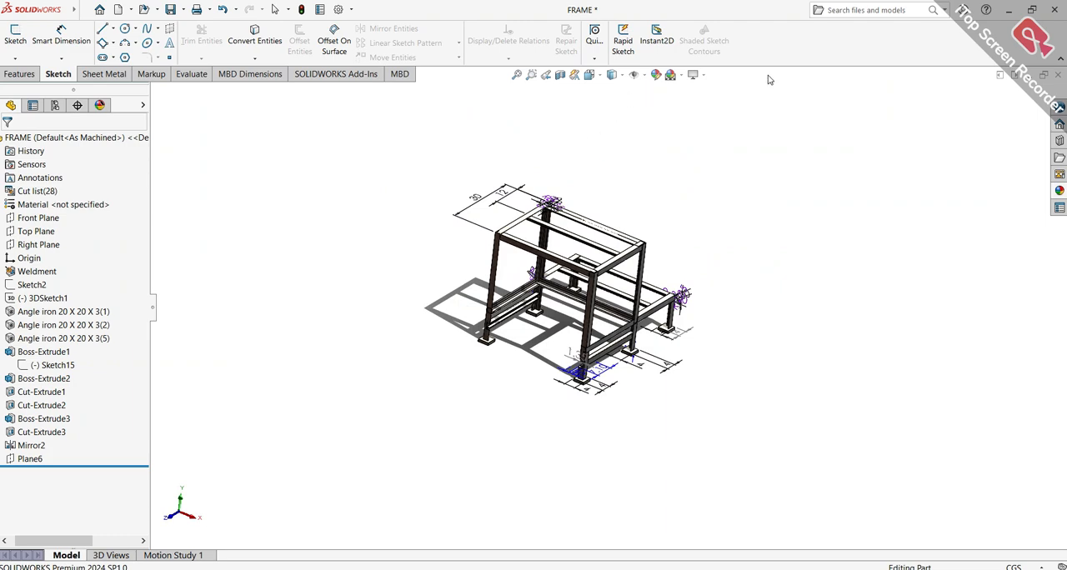
Apply a scene with a soft gradient background and a reflective floor, and show the frame in isometric view
scroll(589, 260, down, 3)
scroll(586, 281, down, 6)
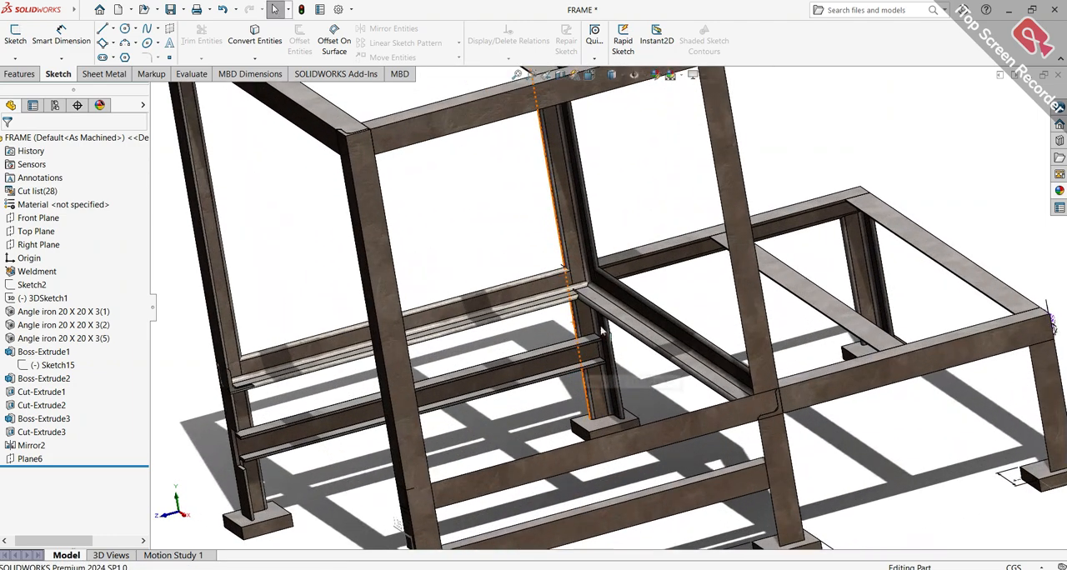
click(683, 75)
click(688, 91)
scroll(723, 300, up, 2)
middle_drag(725, 301, 737, 381)
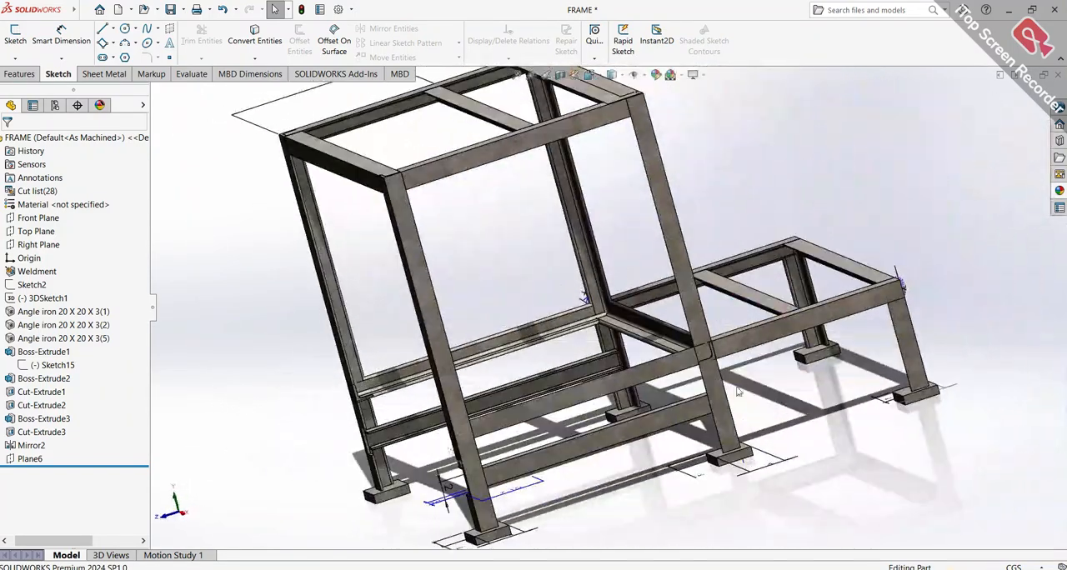
key(ctrl+7)
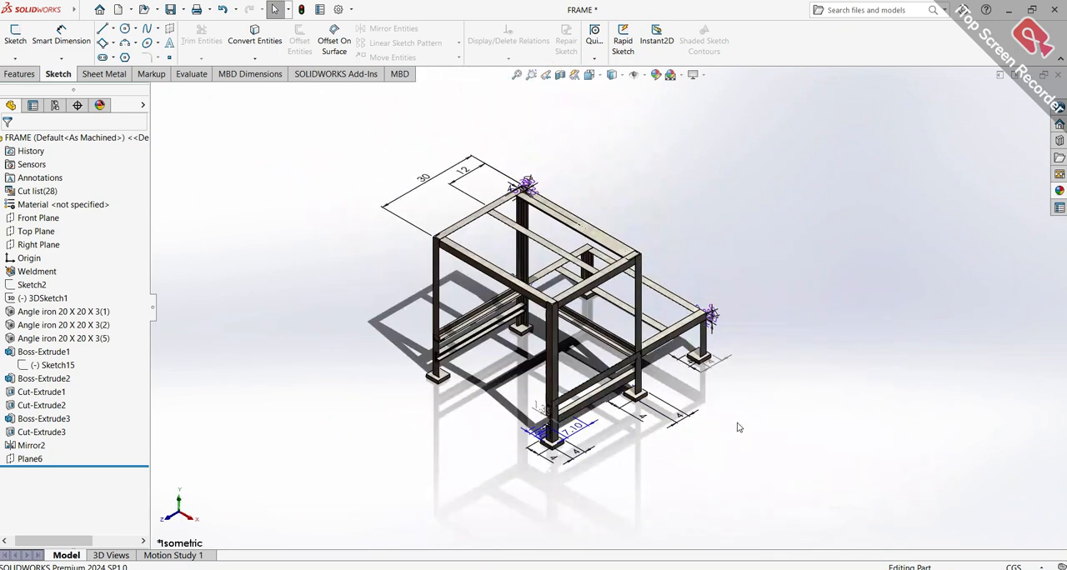
scroll(641, 397, down, 2)
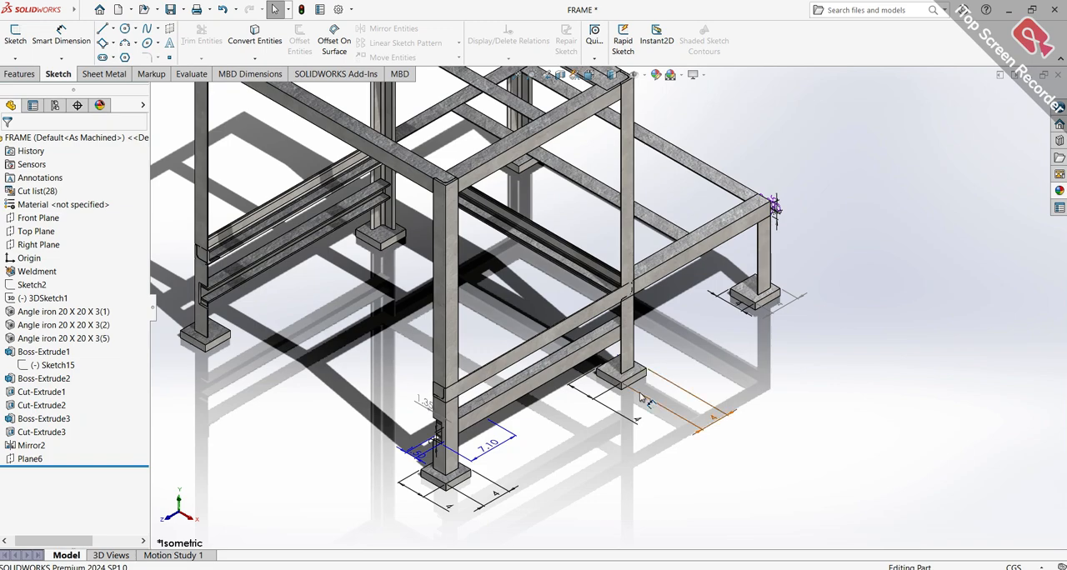
scroll(498, 292, up, 4)
middle_drag(498, 292, 547, 327)
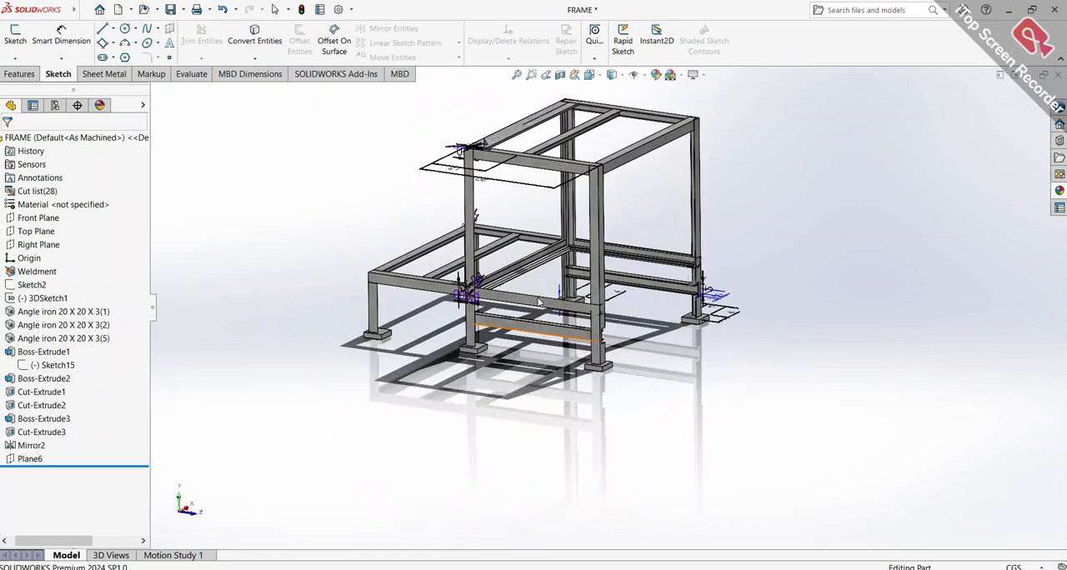
scroll(547, 327, down, 10)
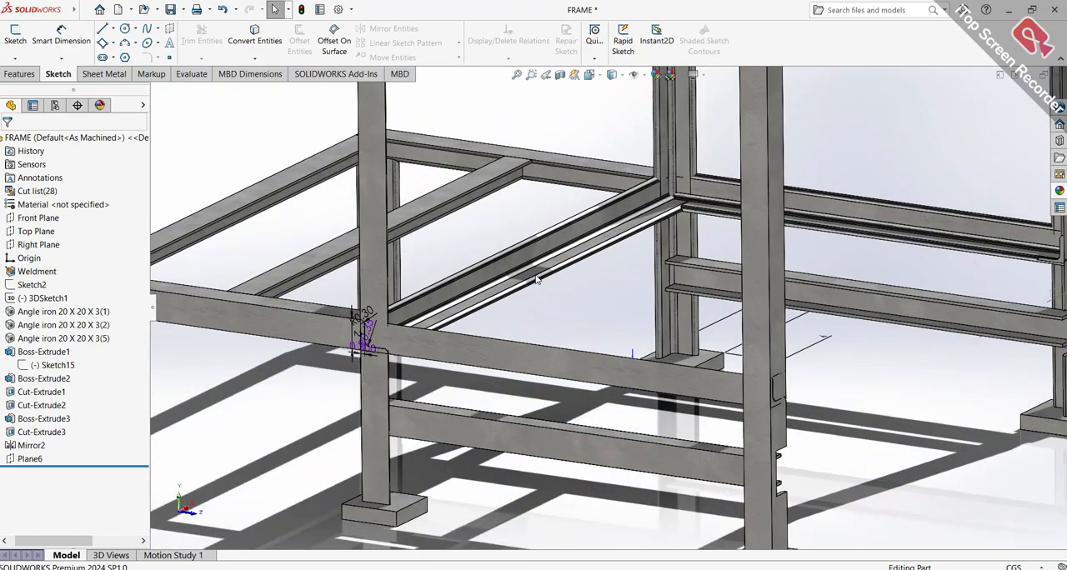
scroll(437, 216, down, 2)
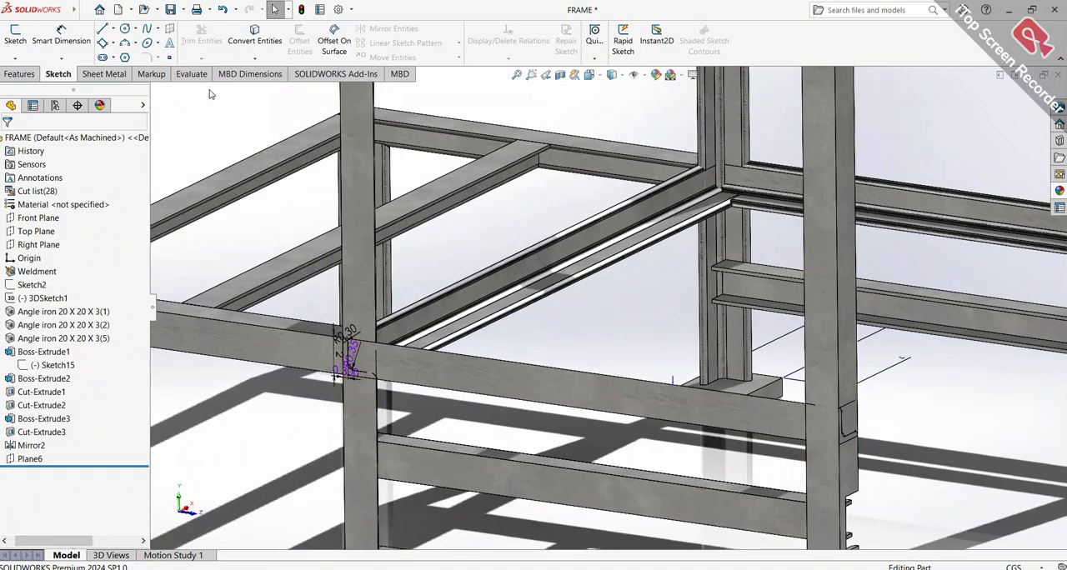
Create a drawing from the frame part on a standard A4 (ANSI) Landscape sheet
click(85, 10)
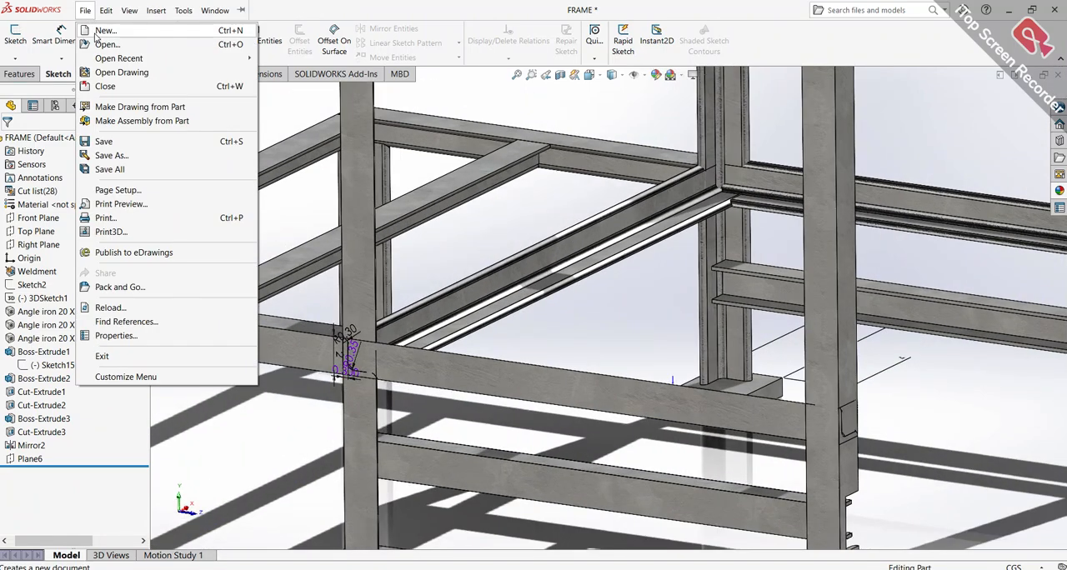
click(101, 106)
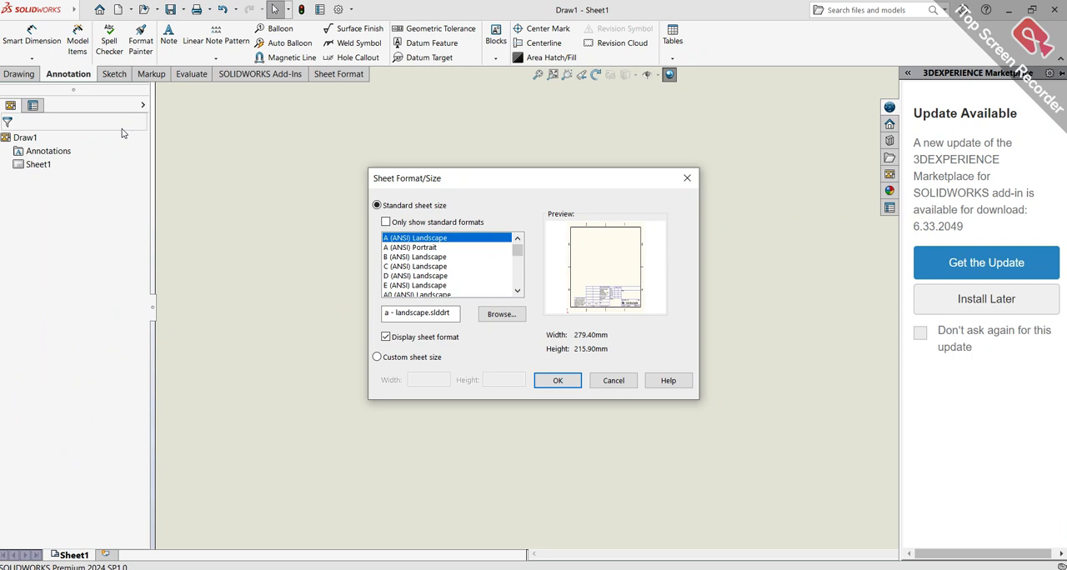
scroll(452, 272, down, 5)
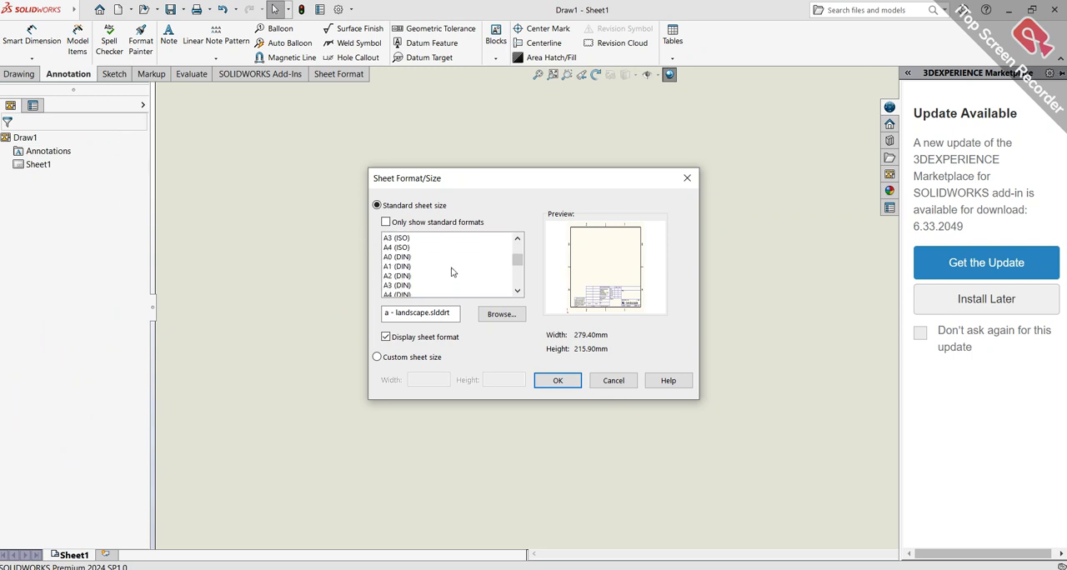
scroll(444, 280, down, 8)
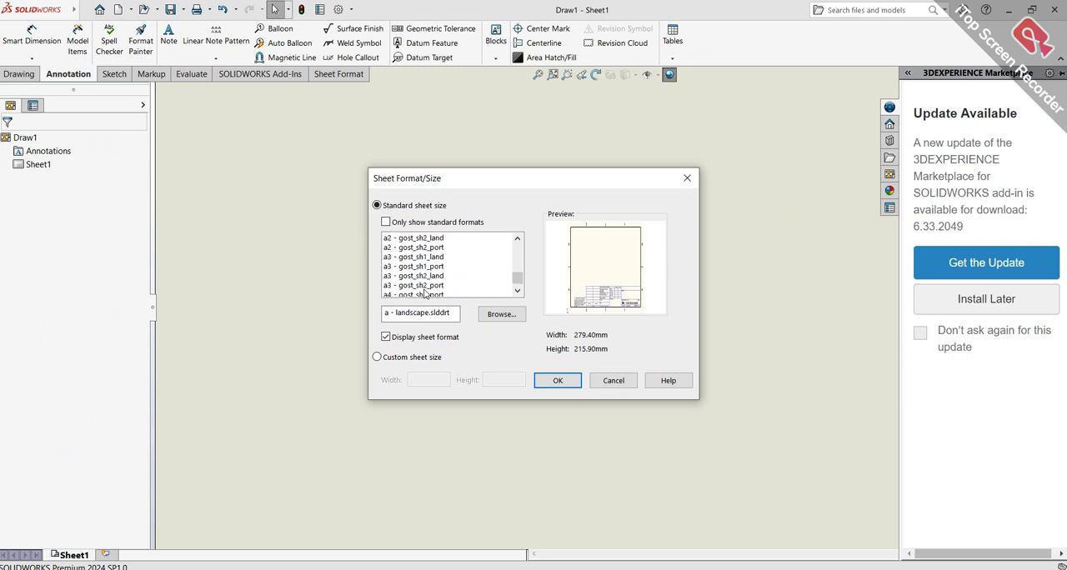
scroll(422, 292, up, 4)
scroll(422, 294, down, 3)
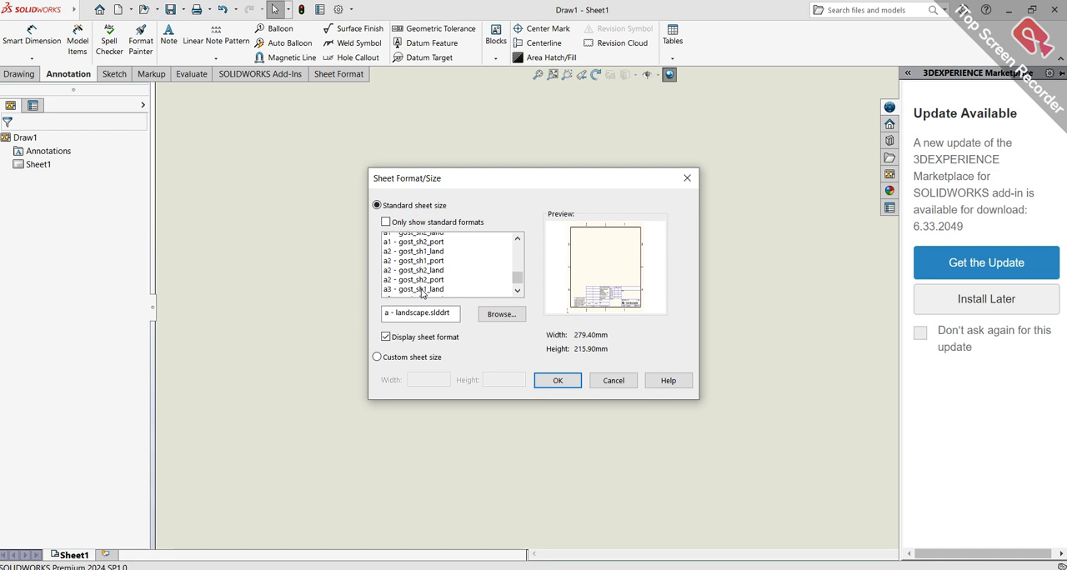
scroll(422, 294, up, 6)
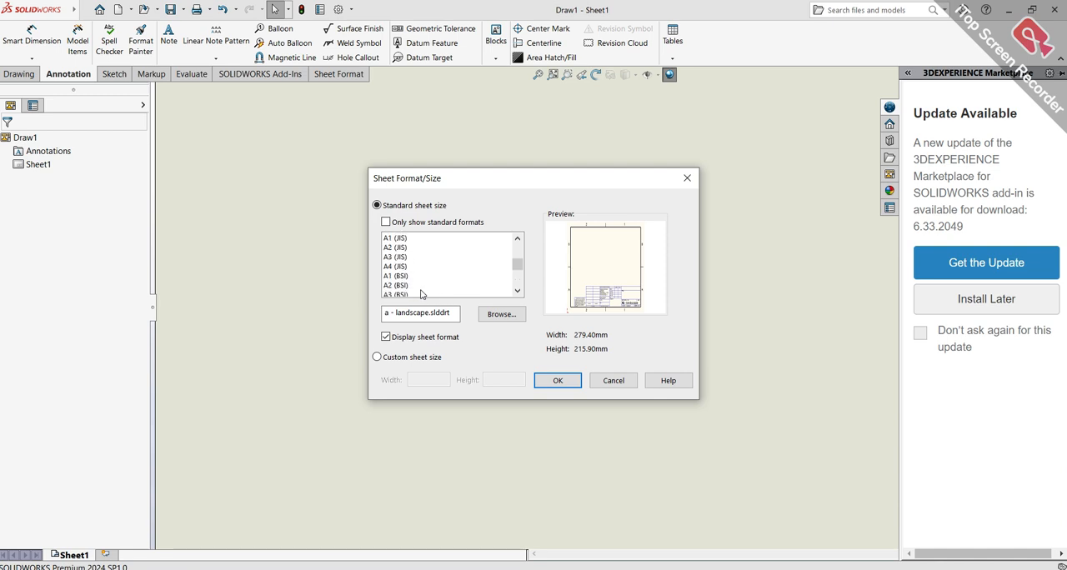
scroll(422, 294, up, 4)
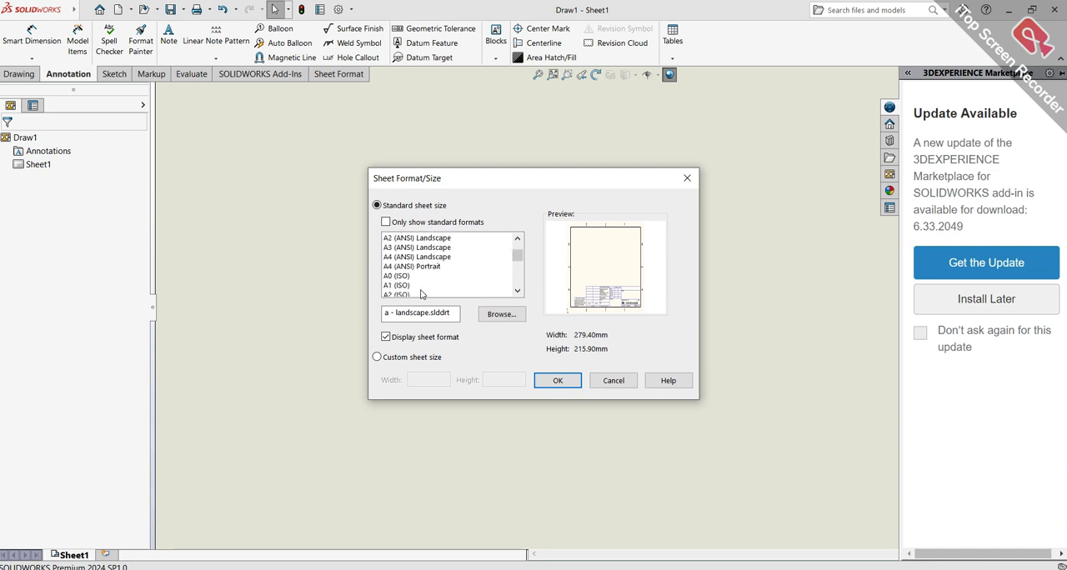
click(418, 258)
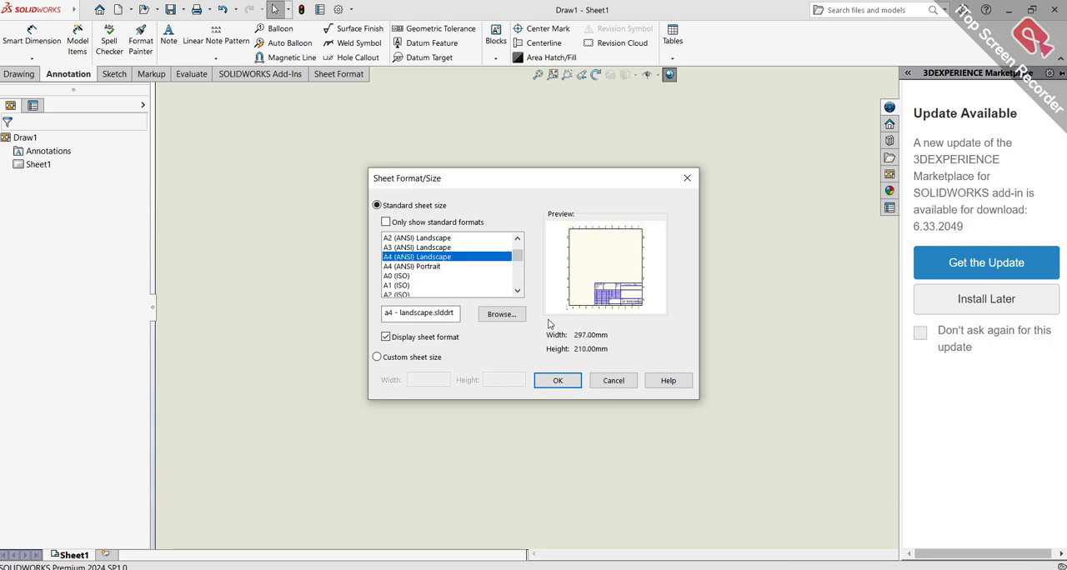
click(560, 381)
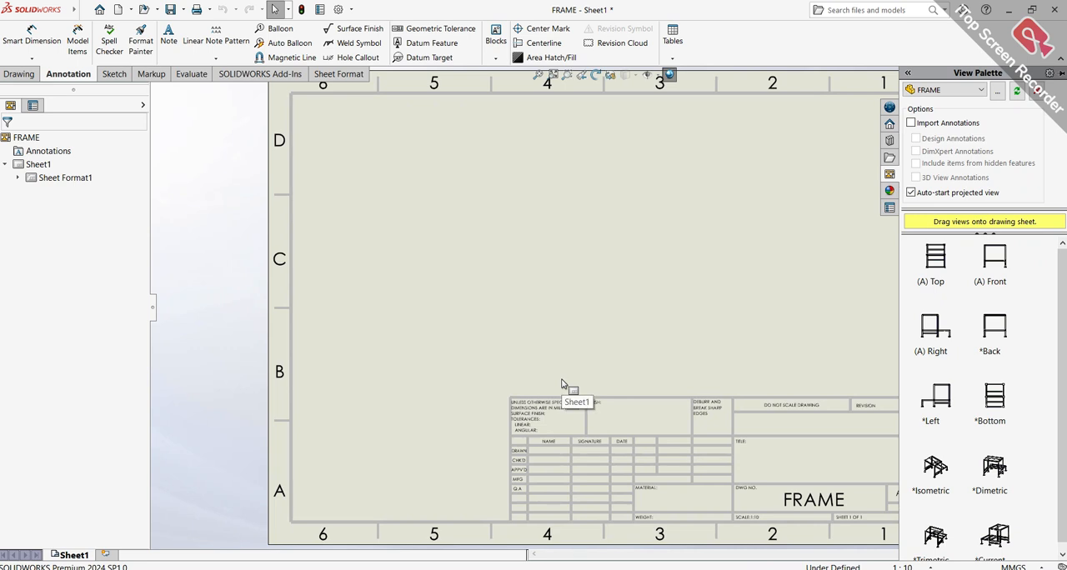
Place the isometric view of the frame above the title block in sheet zones C1 and C2, displayed shaded with edges
scroll(957, 447, down, 1)
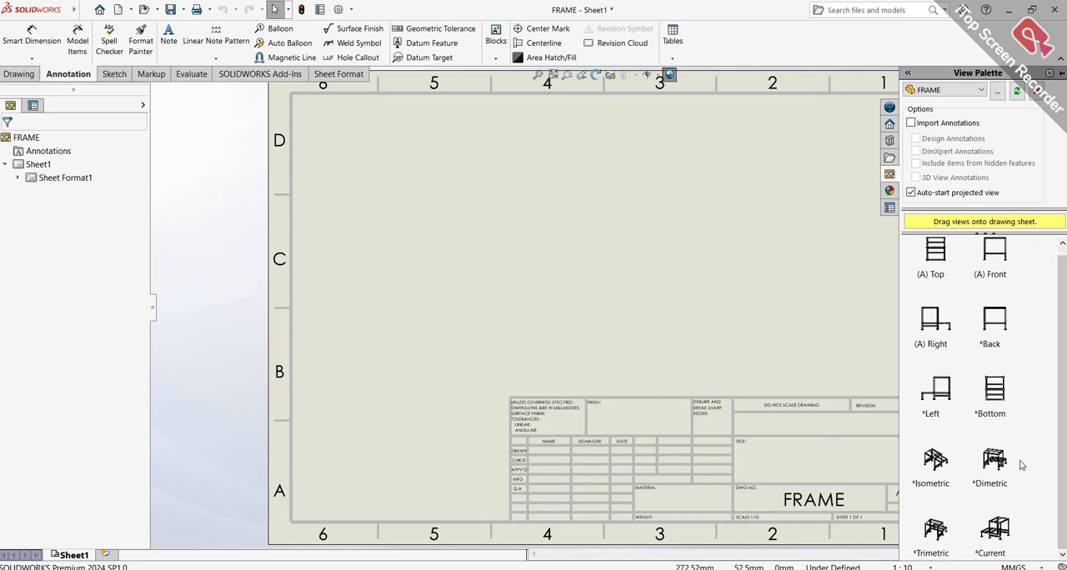
drag(940, 471, 803, 247)
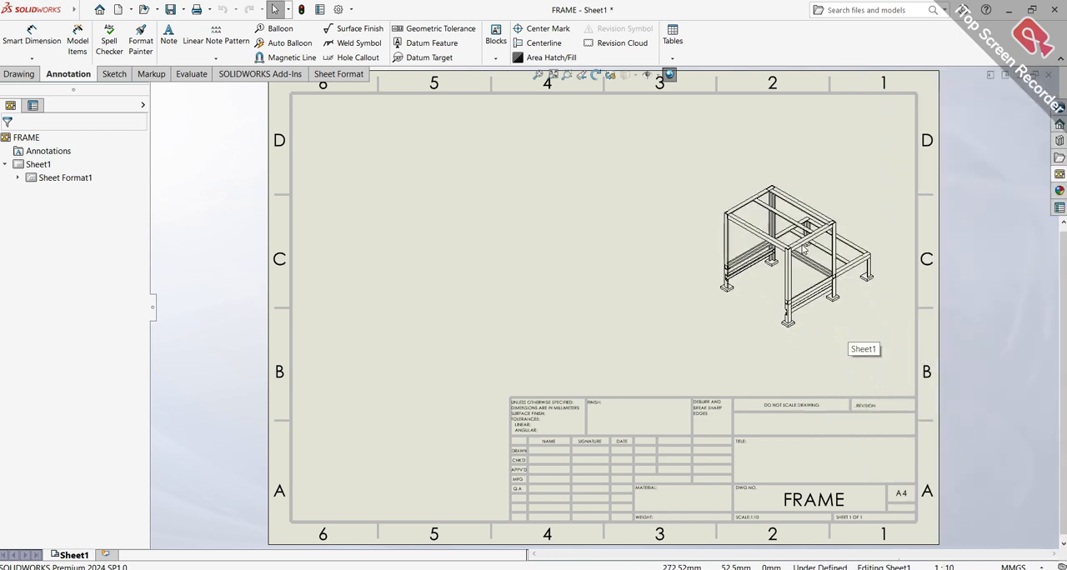
scroll(807, 278, down, 3)
scroll(807, 278, up, 3)
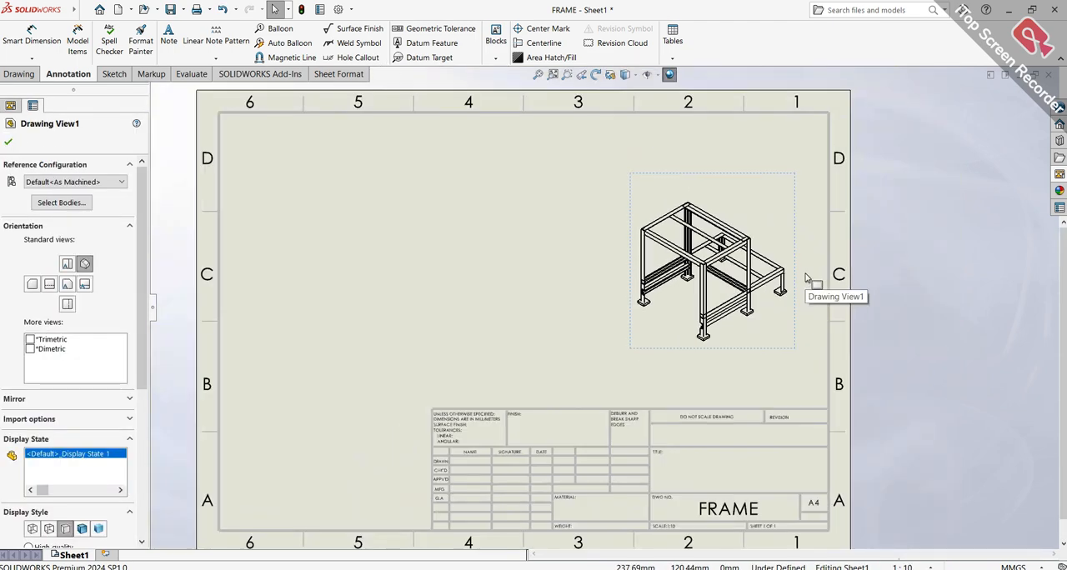
scroll(713, 324, down, 3)
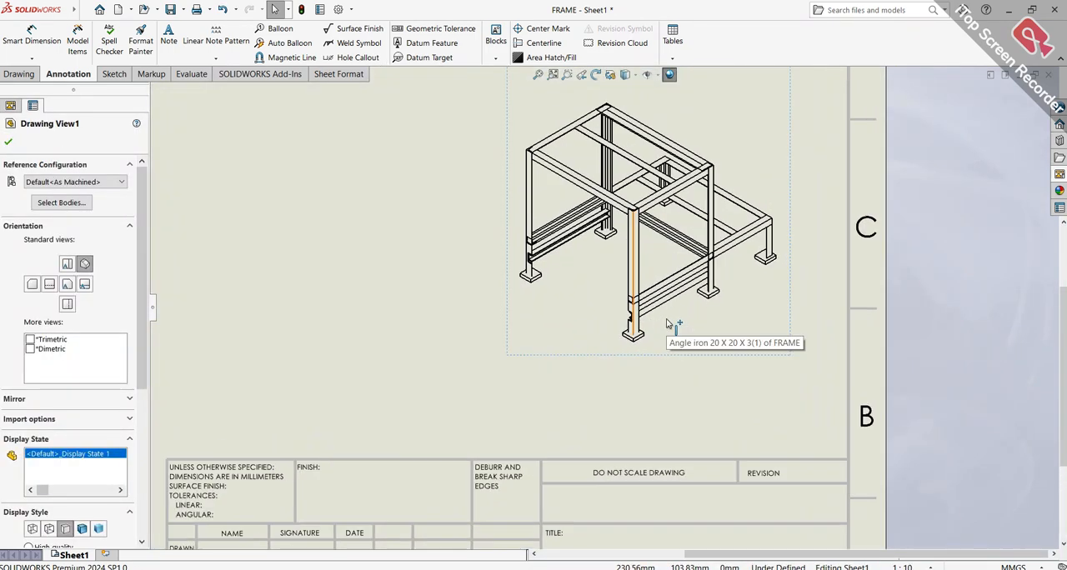
click(83, 529)
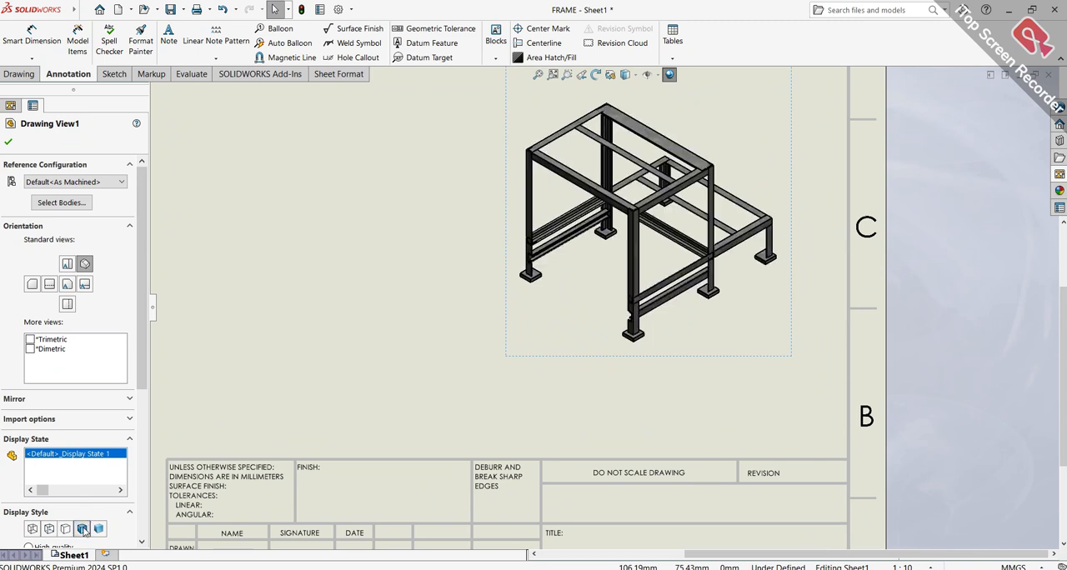
Switch the isometric drawing view to a custom scale and try 1:25, 1:20 and 1:15
scroll(119, 421, down, 3)
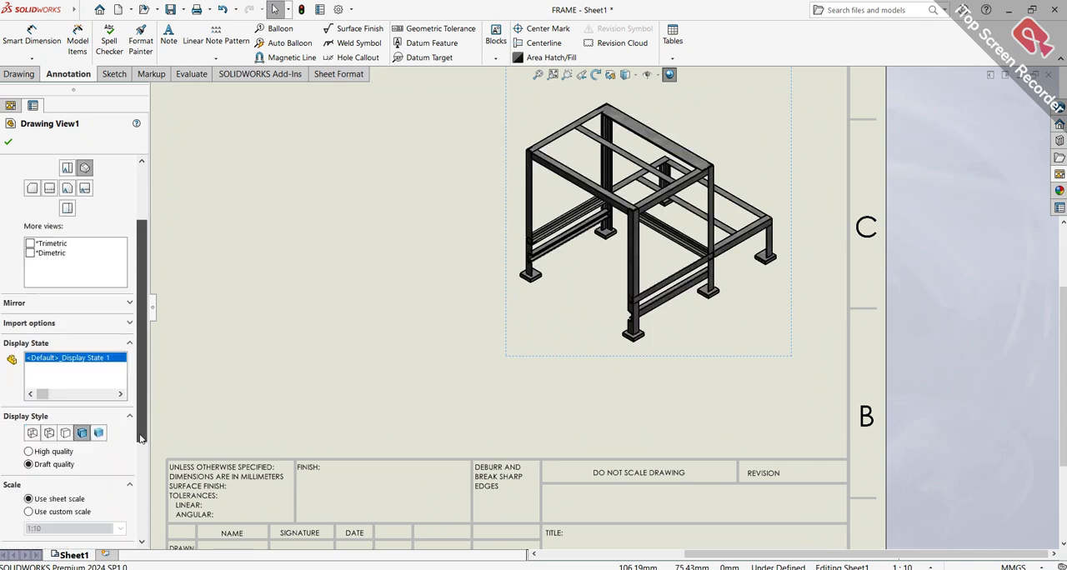
click(28, 453)
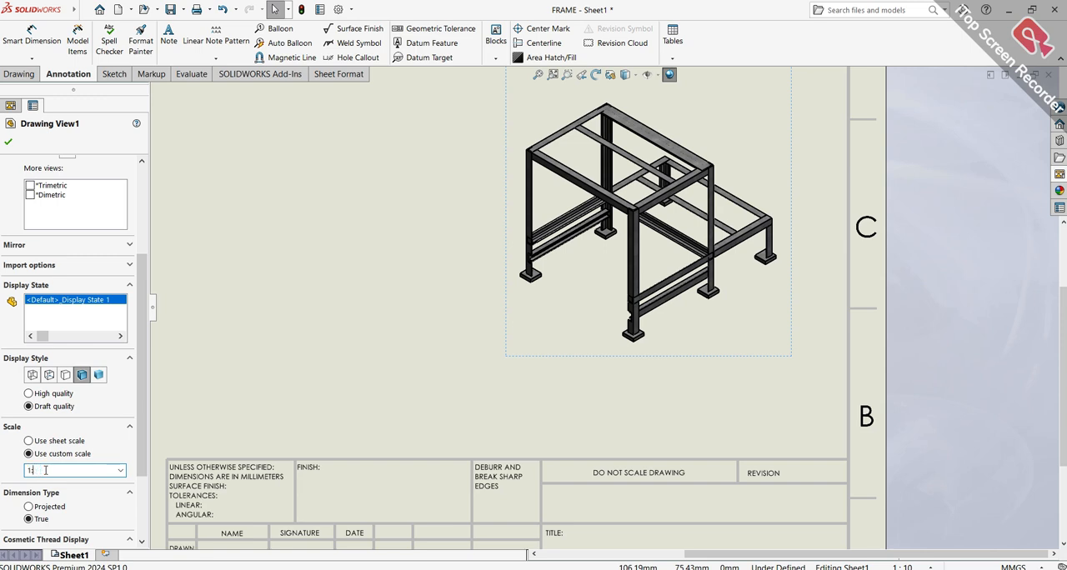
key(Return)
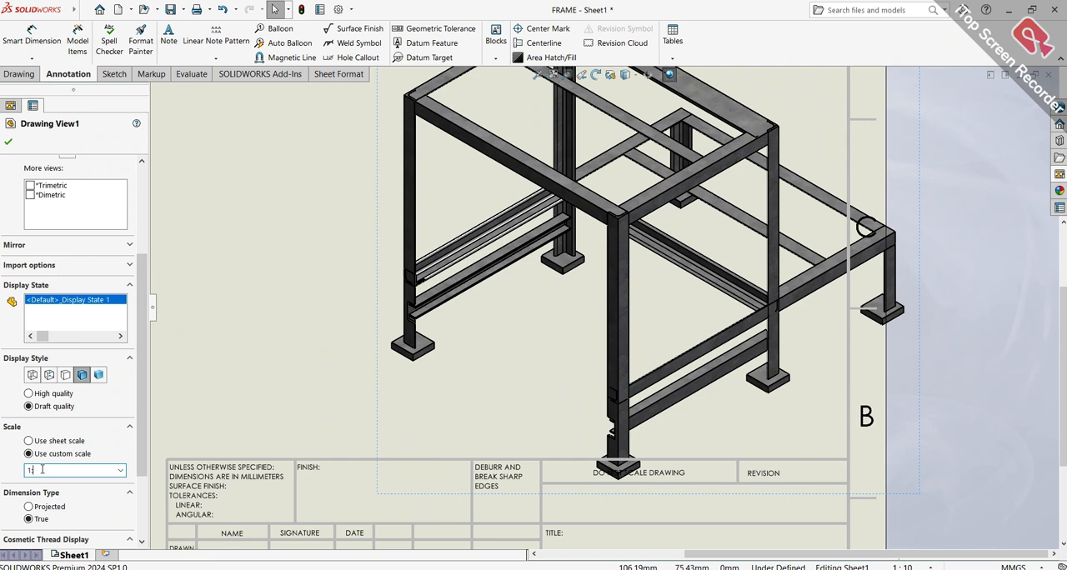
text(1:25)
key(Return)
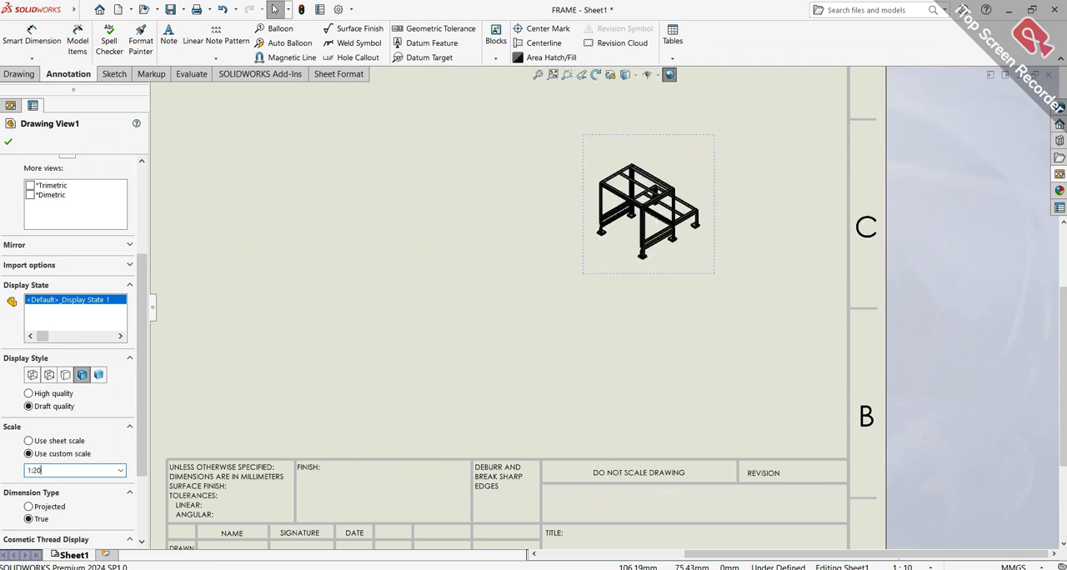
key(Return)
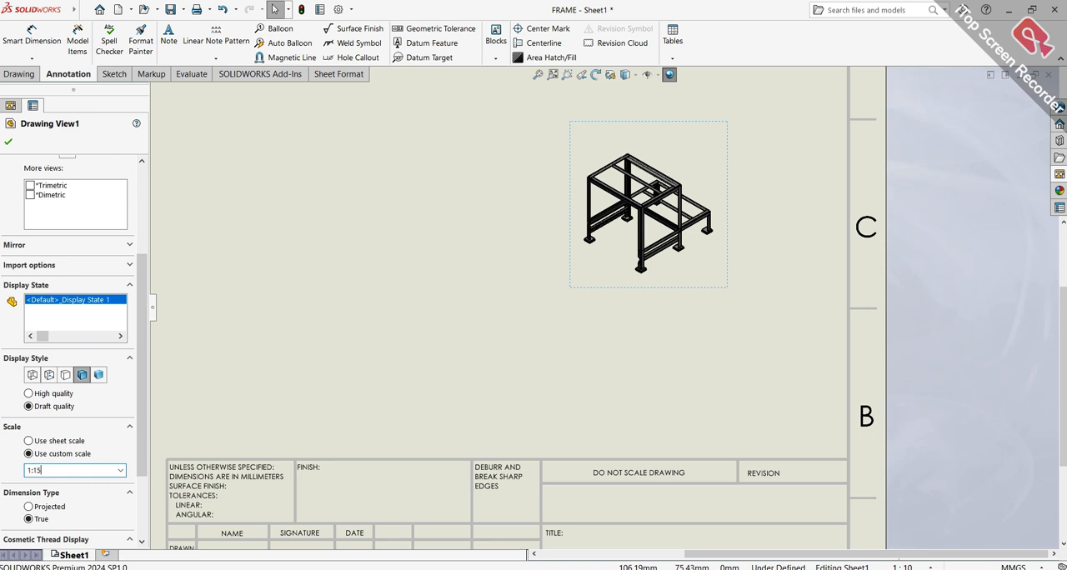
text(1:15)
key(Return)
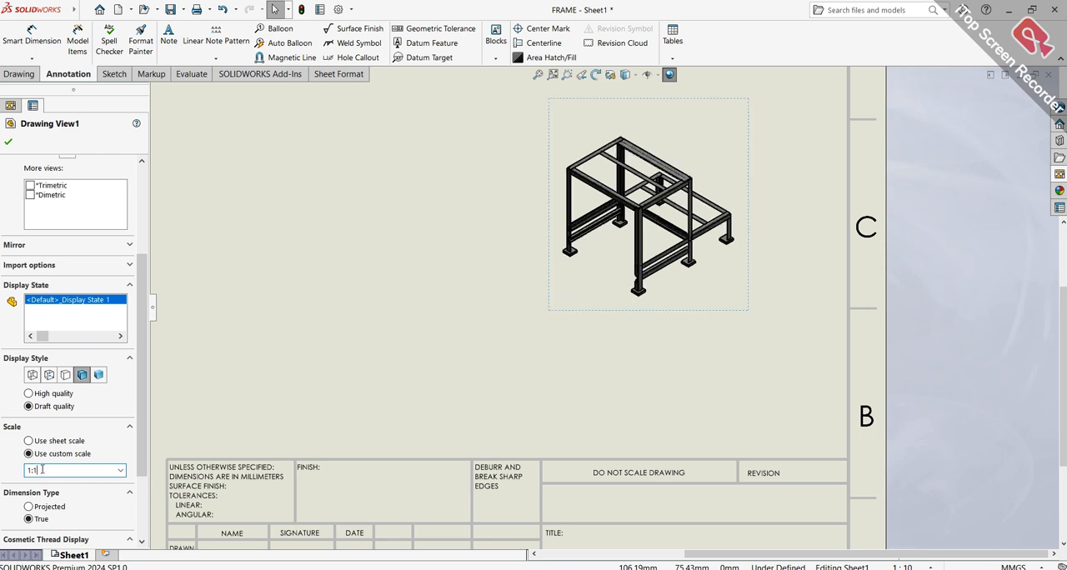
Set the isometric view's custom scale to 1:10 and accept the view settings
text(1:10)
key(Return)
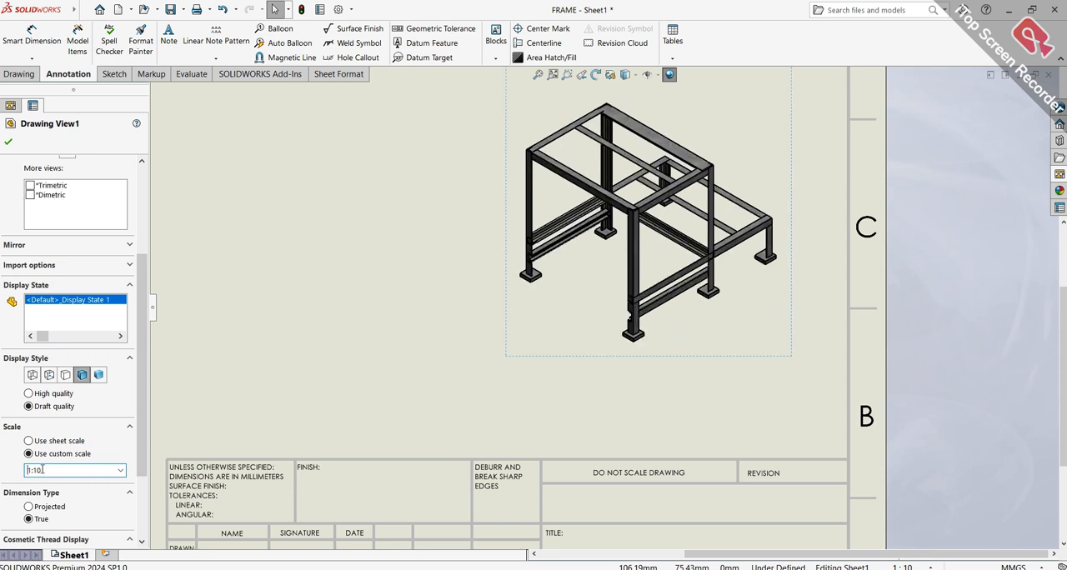
key(f)
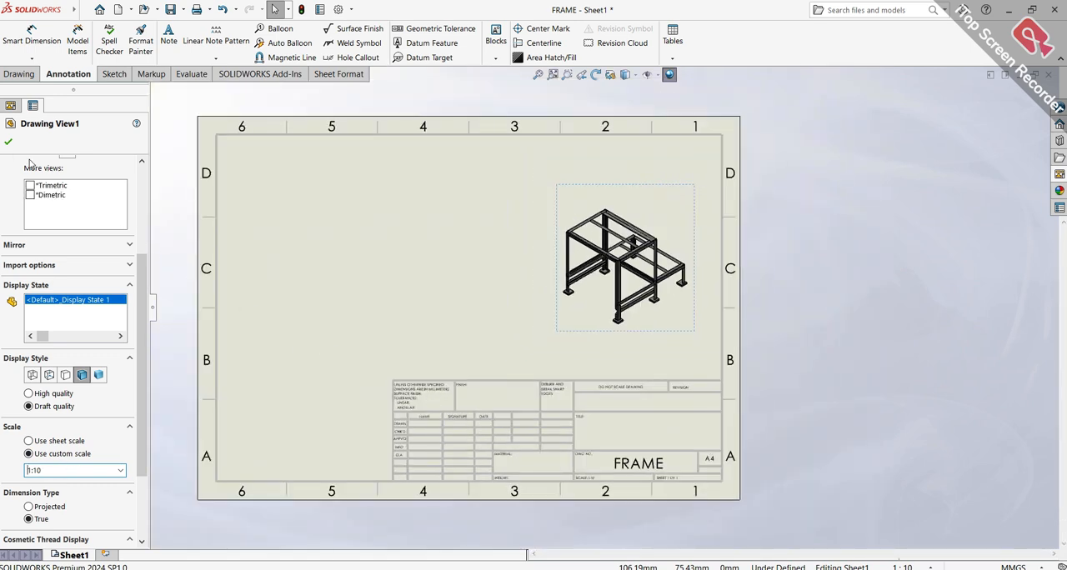
click(9, 143)
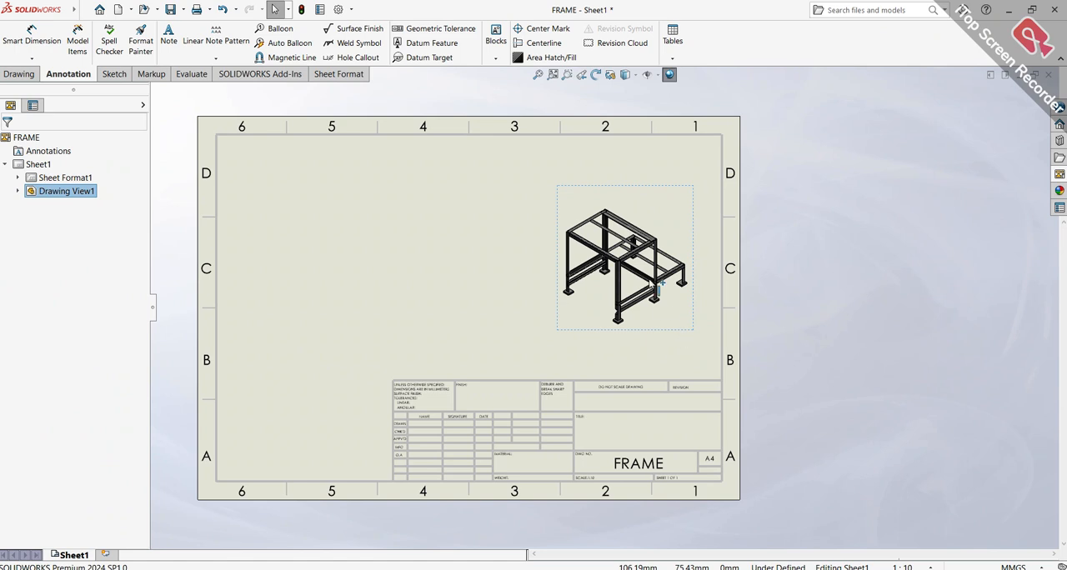
Place the frame's front view in sheet zone D5 and a projected right-side view beside it, ending the view projection there
click(555, 77)
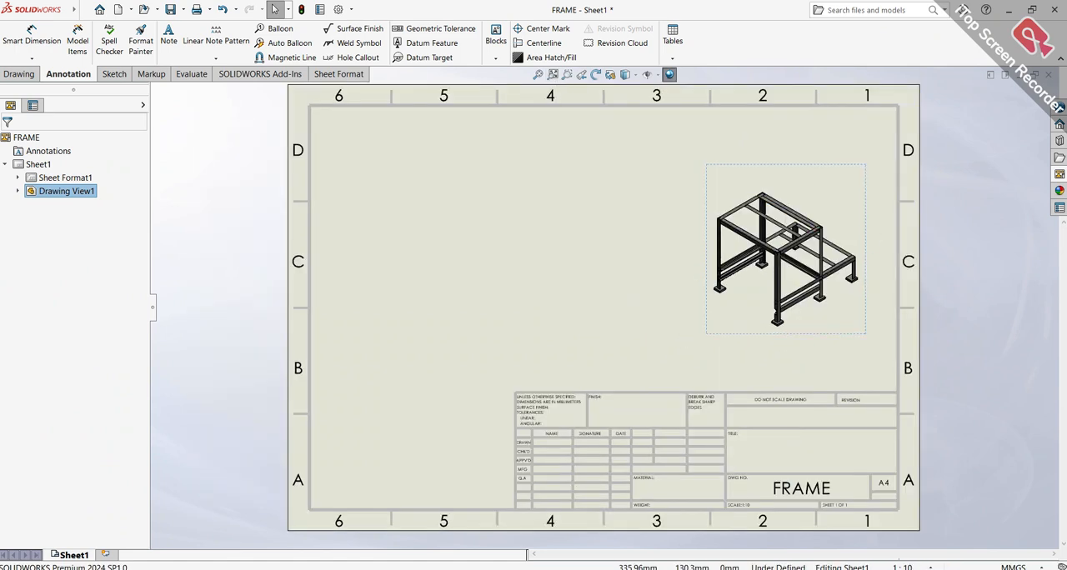
click(1059, 174)
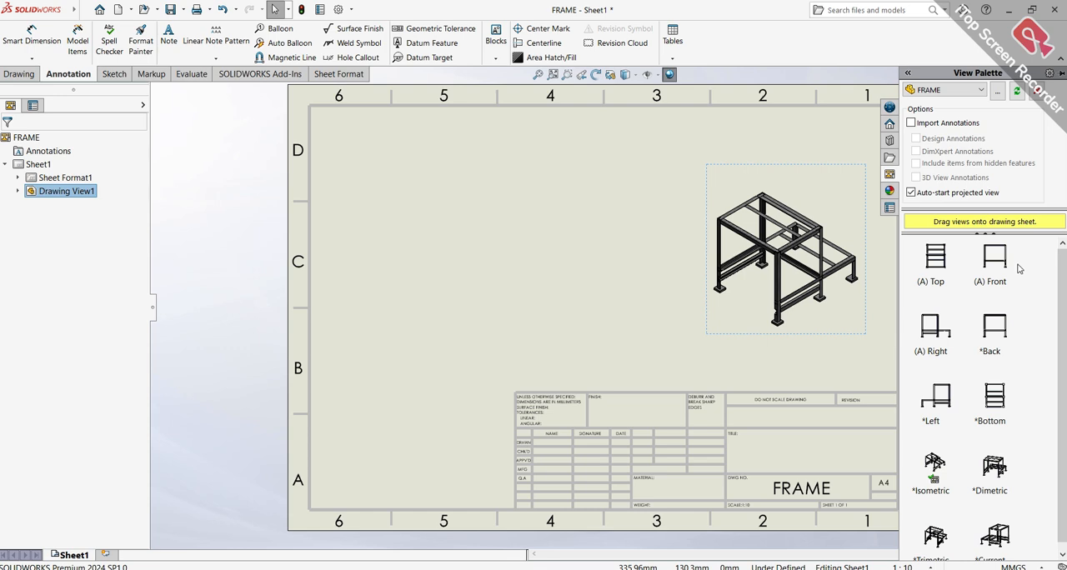
mouse_move(1000, 267)
mouse_down()
mouse_move(601, 260)
mouse_move(408, 188)
mouse_up()
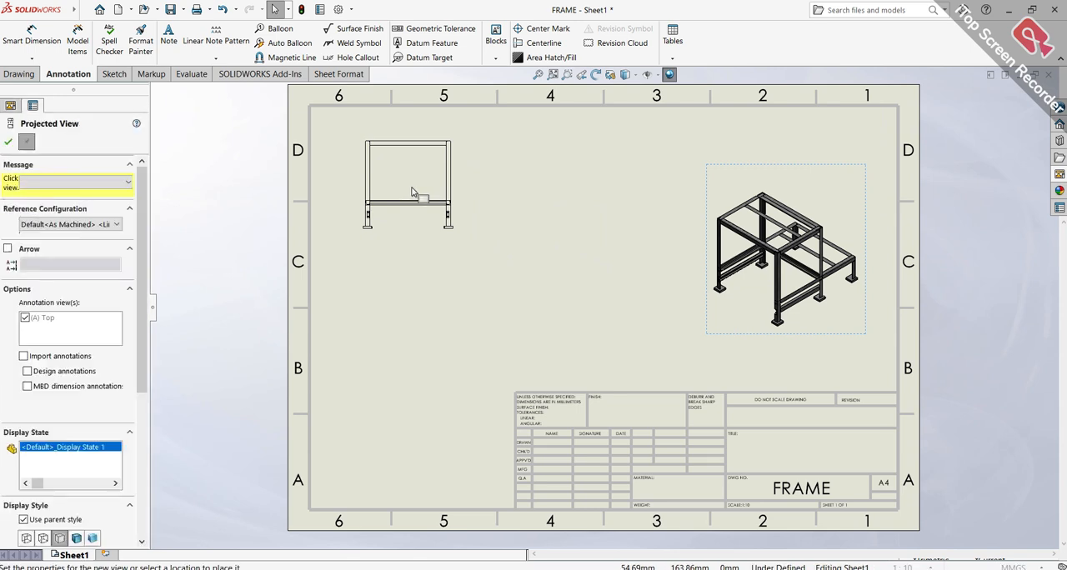
scroll(410, 192, down, 5)
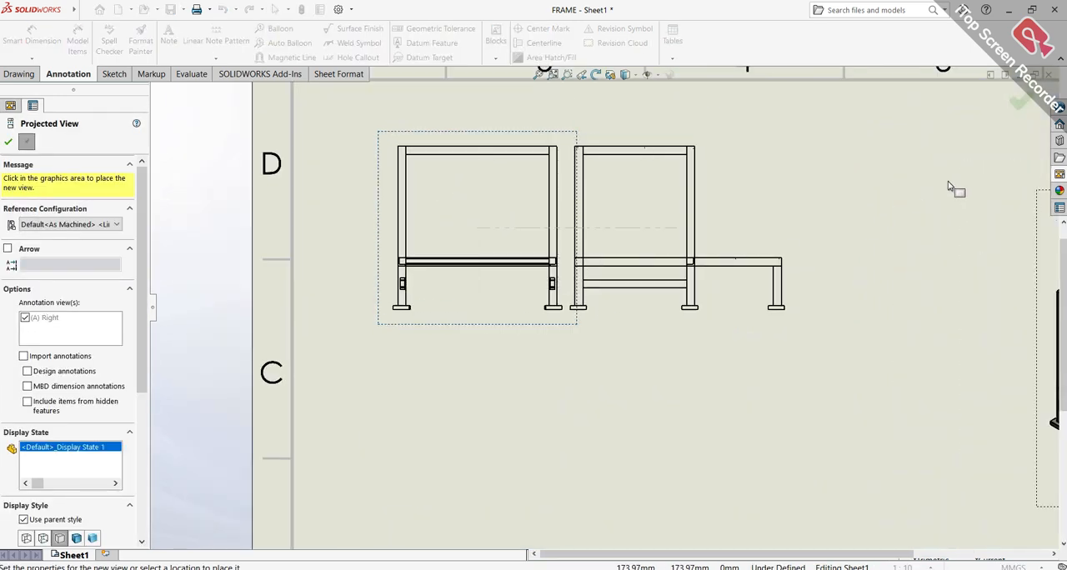
click(821, 192)
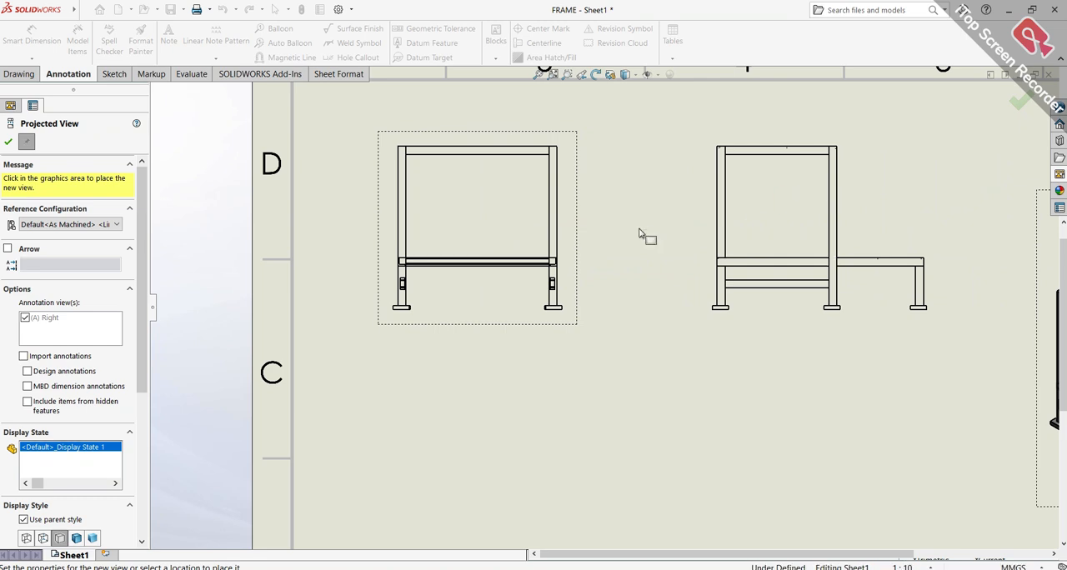
scroll(534, 373, up, 3)
scroll(527, 372, up, 1)
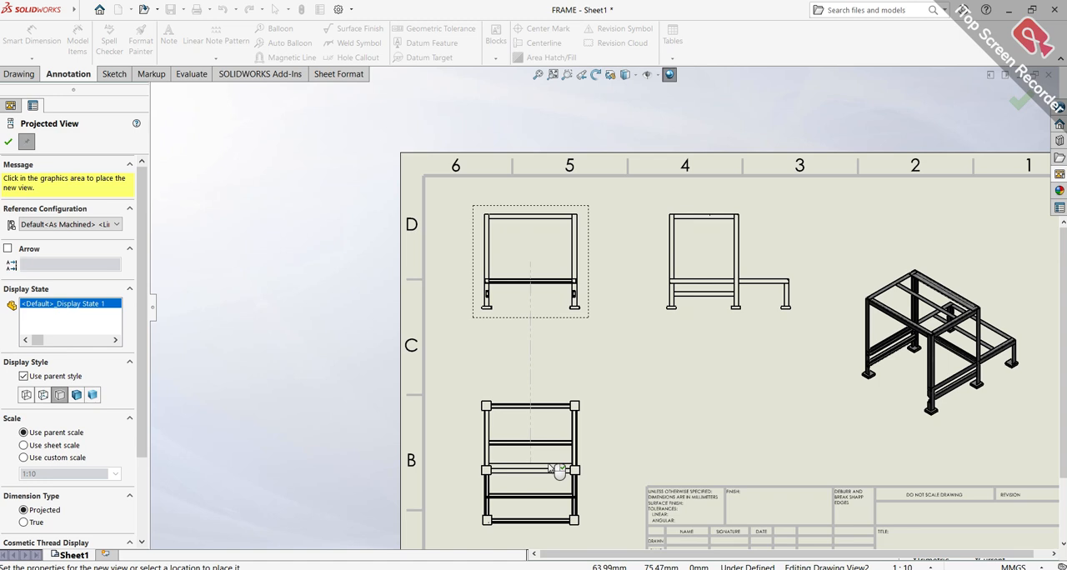
key(Escape)
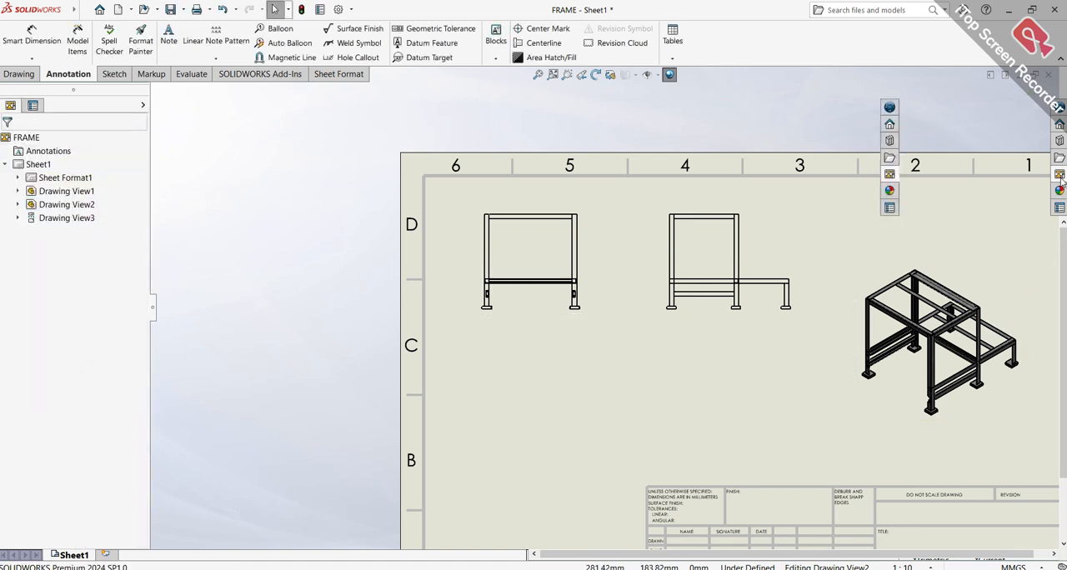
Place the frame's top view in sheet zone B5, directly below the front view, without further projected views
click(1060, 177)
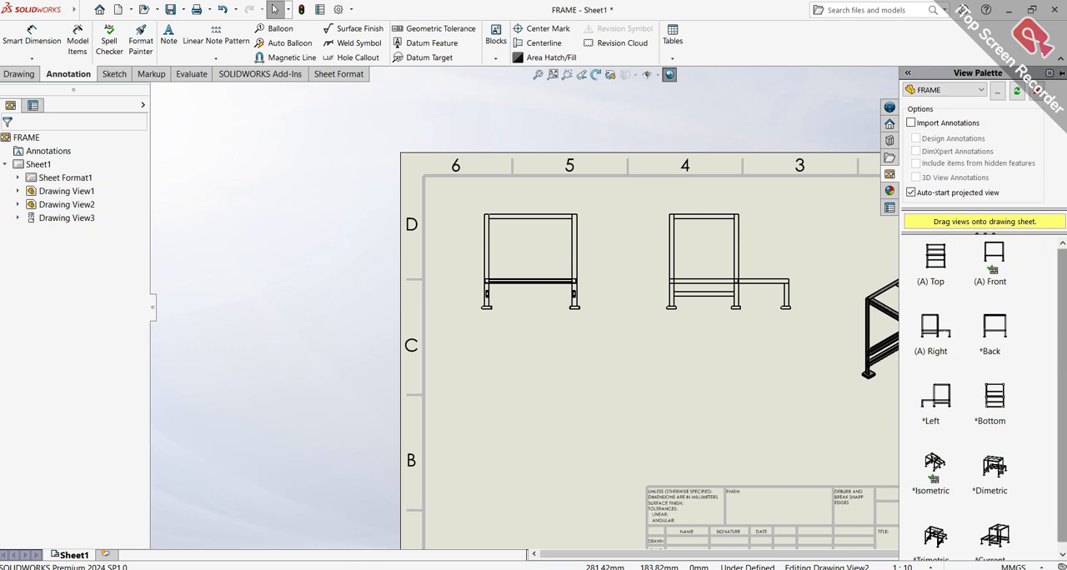
mouse_move(936, 260)
mouse_down()
mouse_move(442, 346)
mouse_move(553, 468)
mouse_up()
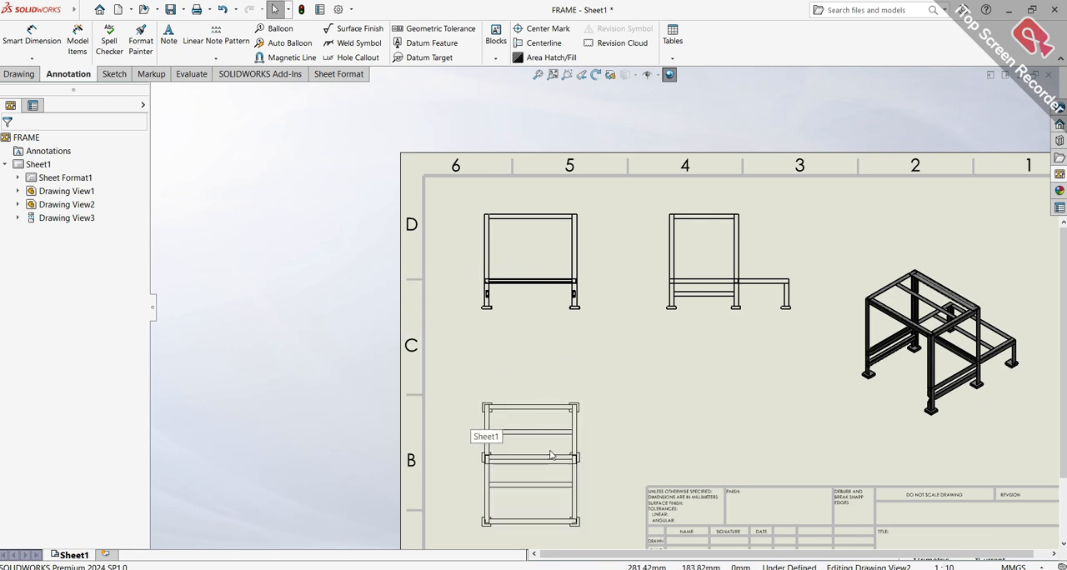
click(553, 75)
key(Escape)
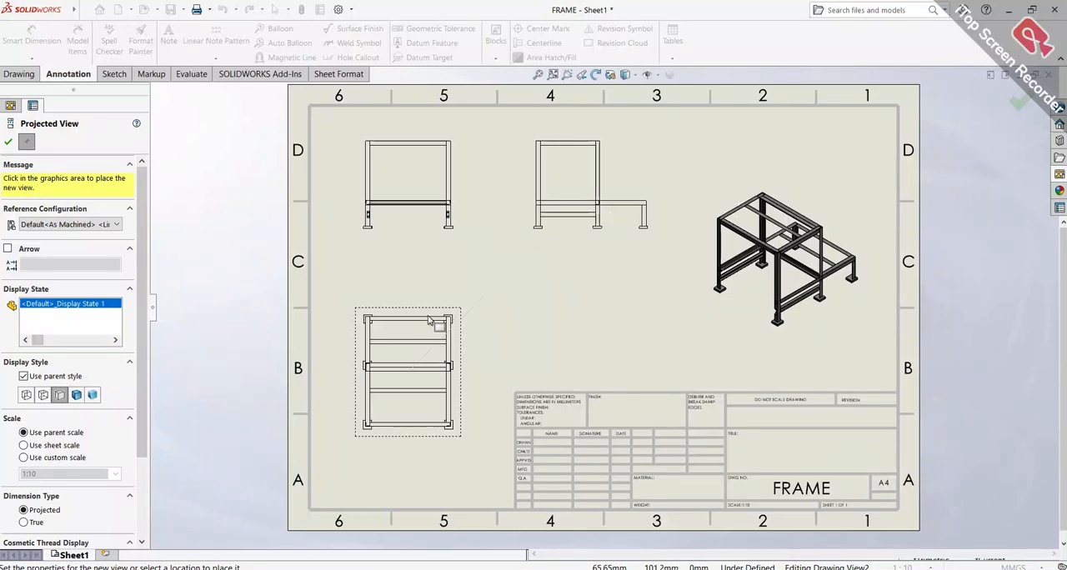
Dimension the front view's overall width above the top beam and the height of its right leg beside it
scroll(480, 209, down, 5)
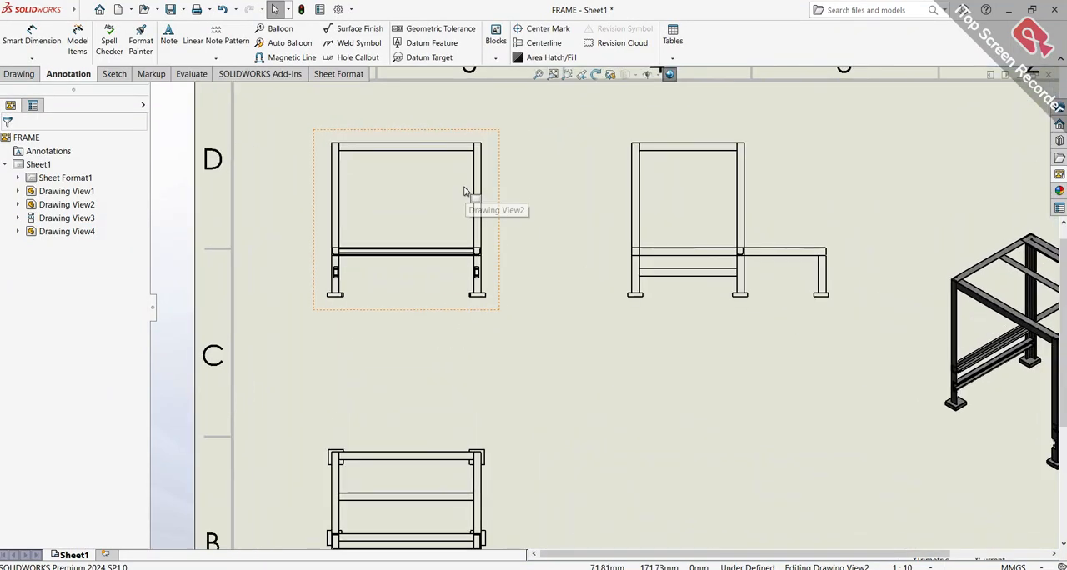
scroll(465, 193, down, 1)
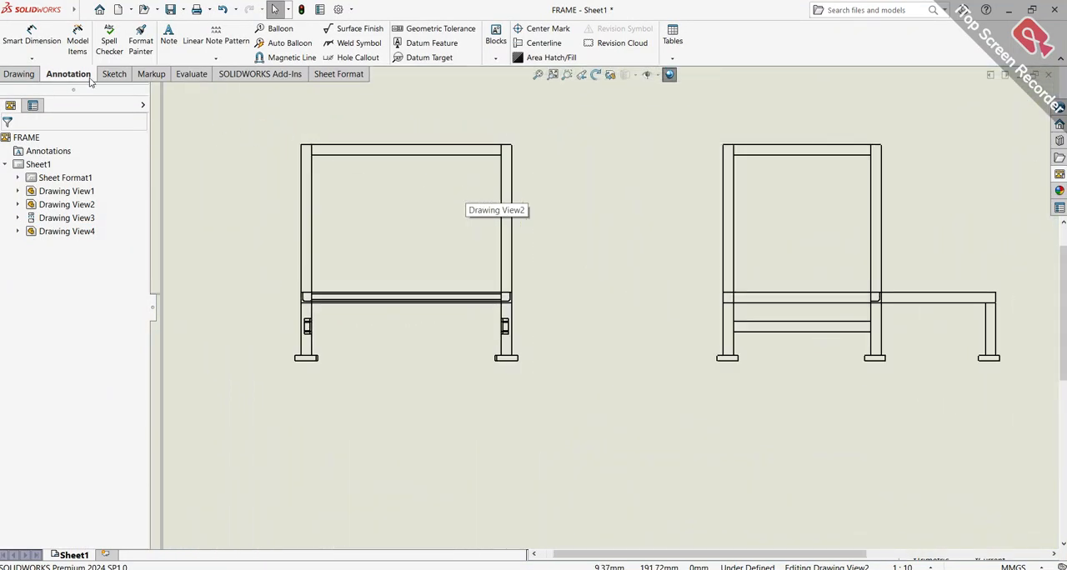
click(11, 39)
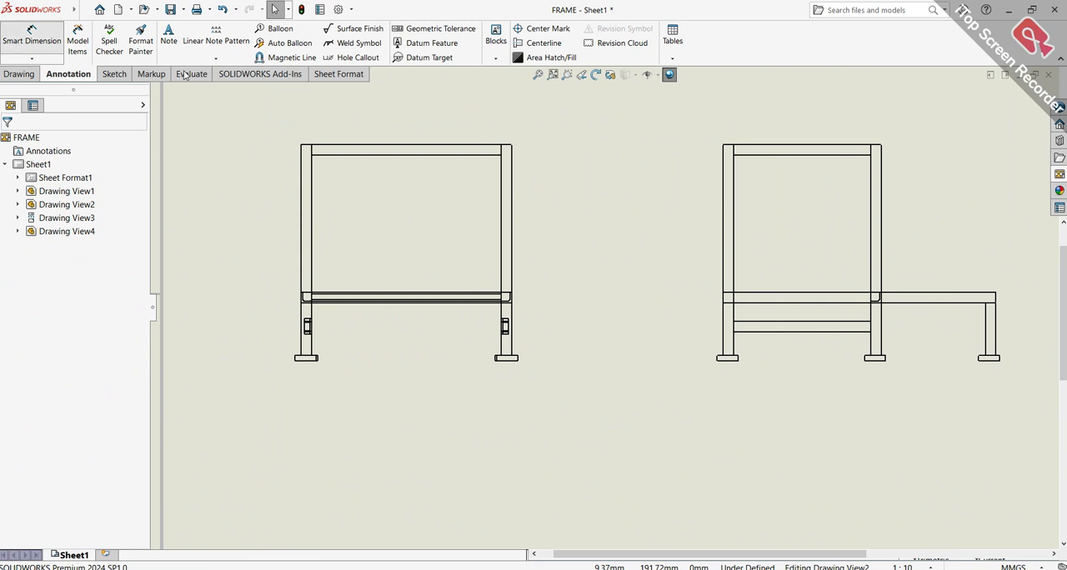
click(437, 150)
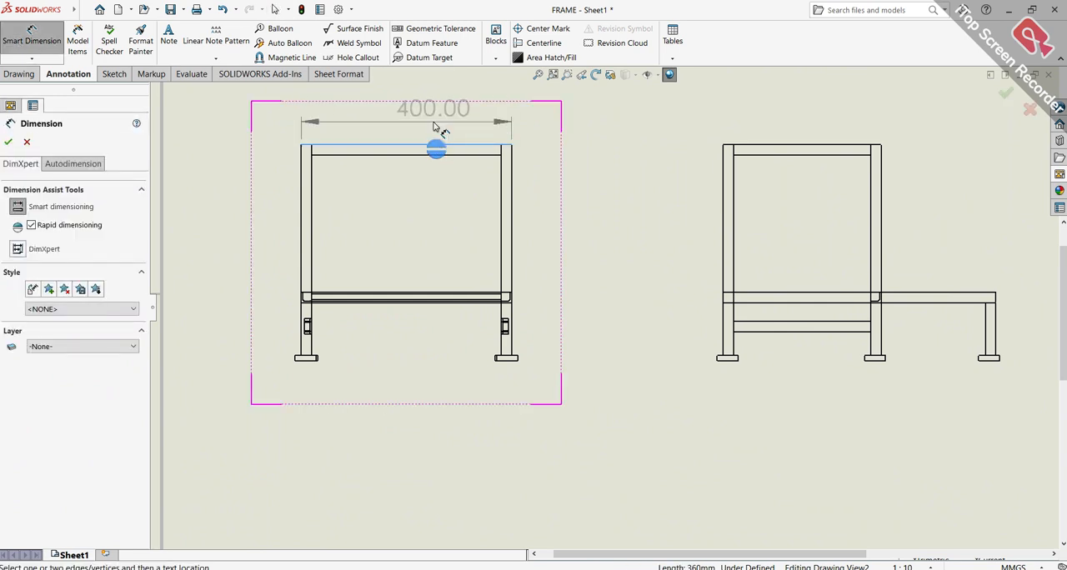
click(433, 125)
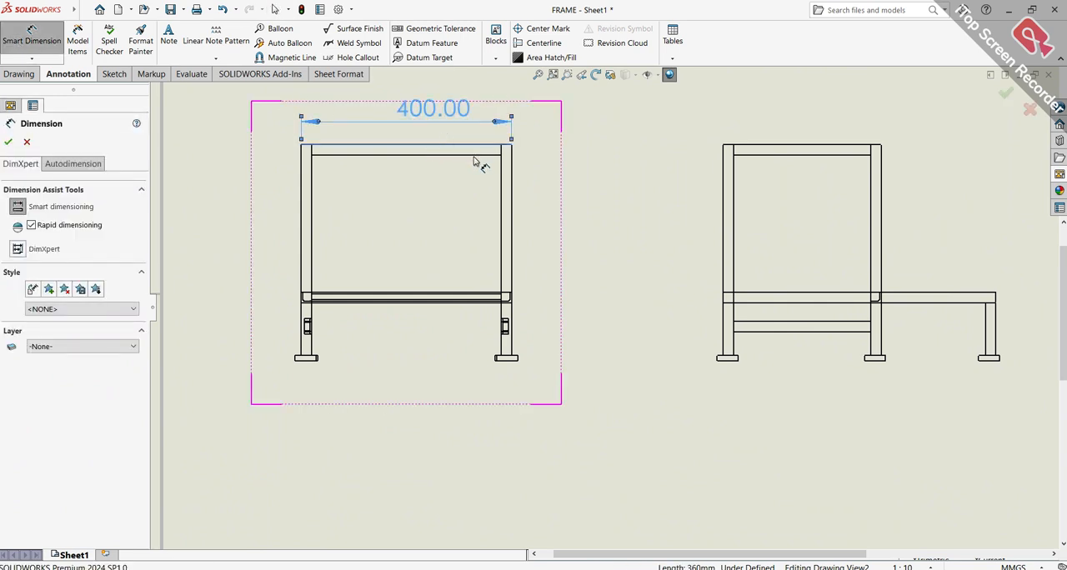
click(510, 193)
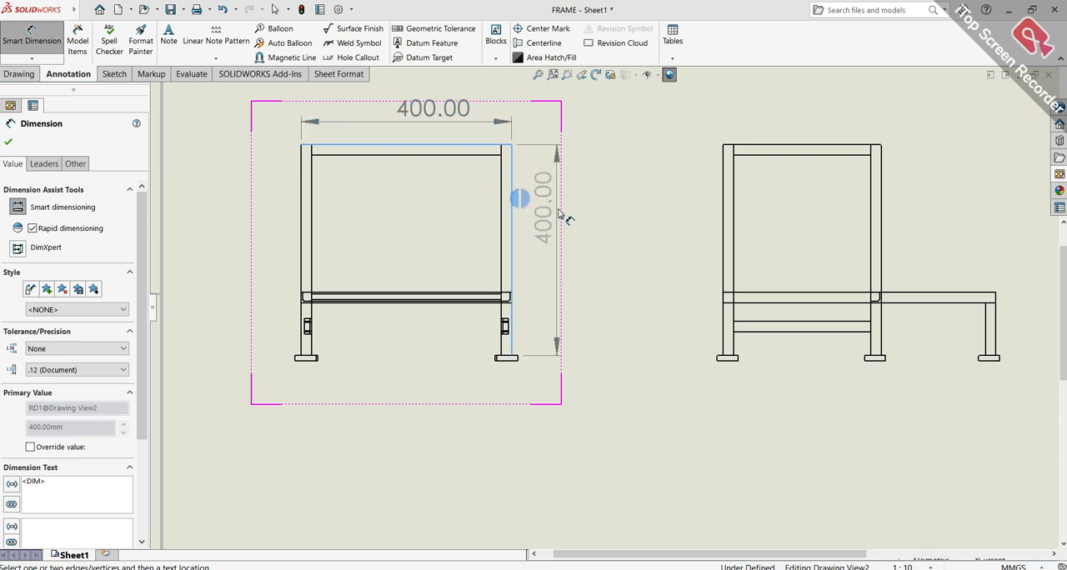
click(609, 221)
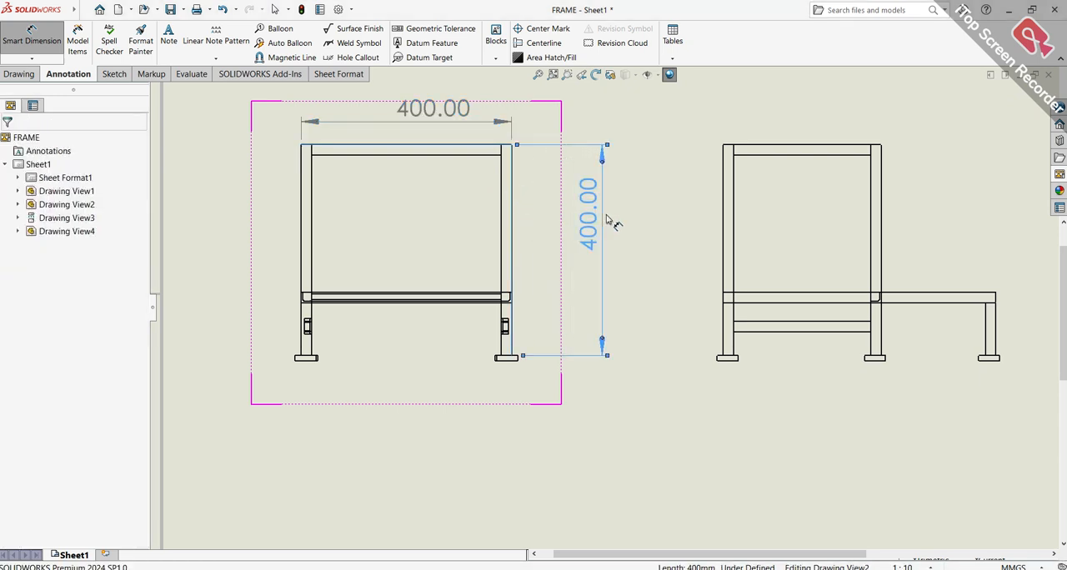
click(580, 384)
Dimension the height of the left leg in the front view, placing the dimension on its outer side
scroll(335, 223, down, 4)
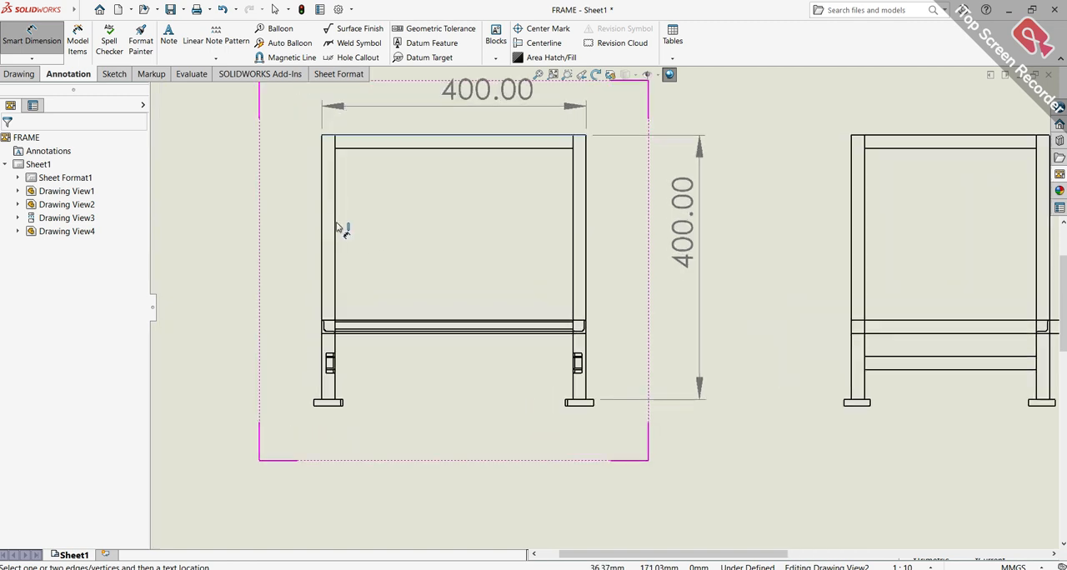
scroll(339, 224, up, 2)
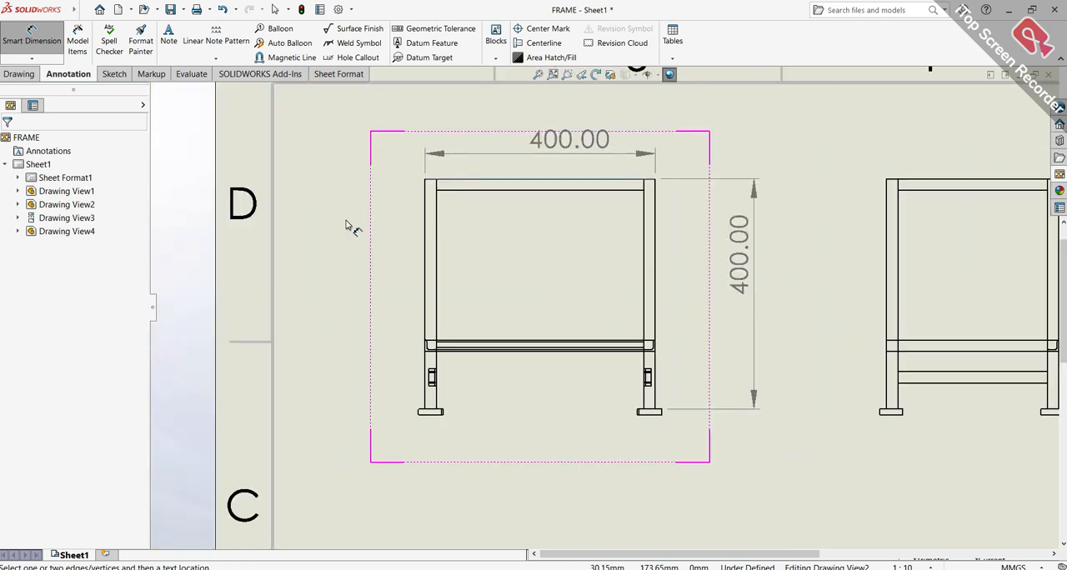
click(425, 250)
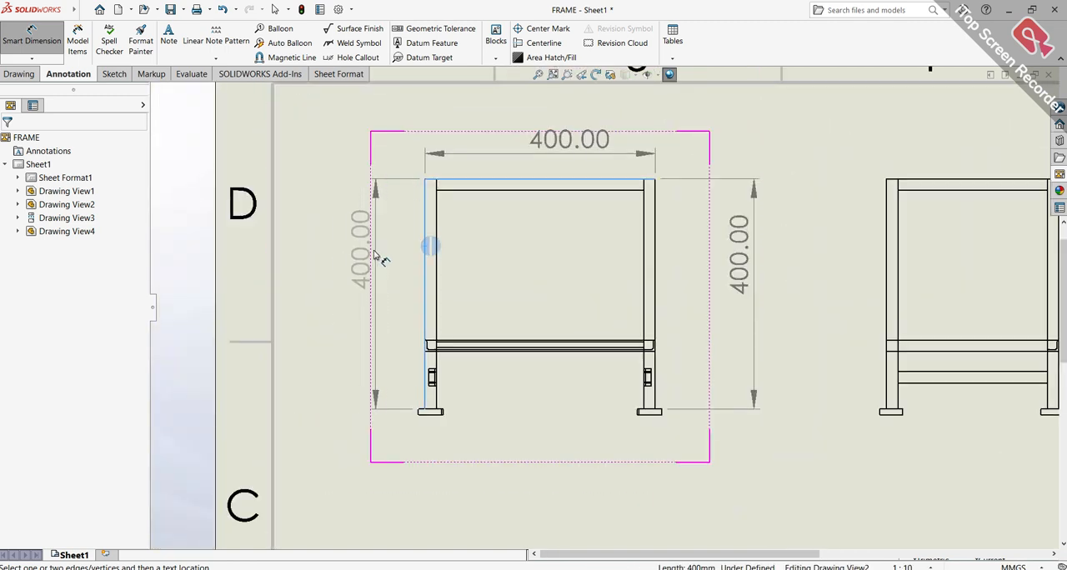
click(343, 263)
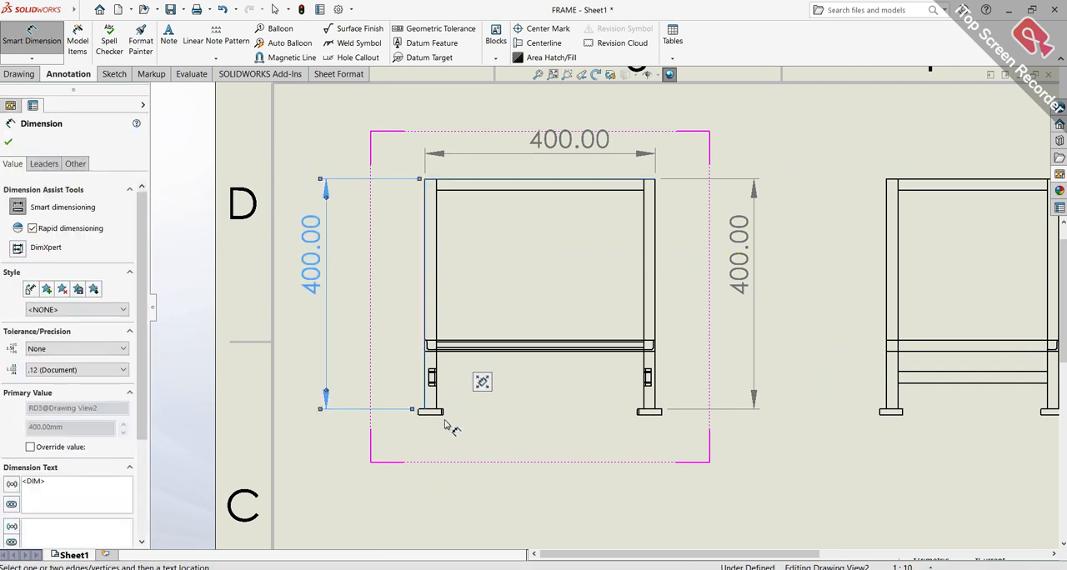
Dimension the width of the left foot plate in the front view, with the text offset below and to the left
scroll(445, 424, down, 3)
middle_drag(512, 371, 525, 349)
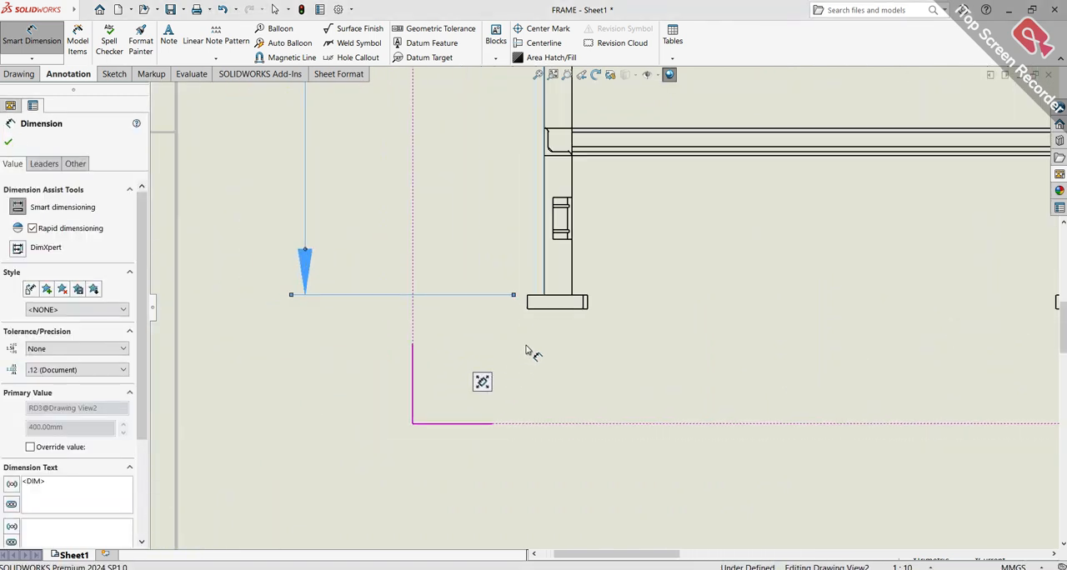
click(552, 308)
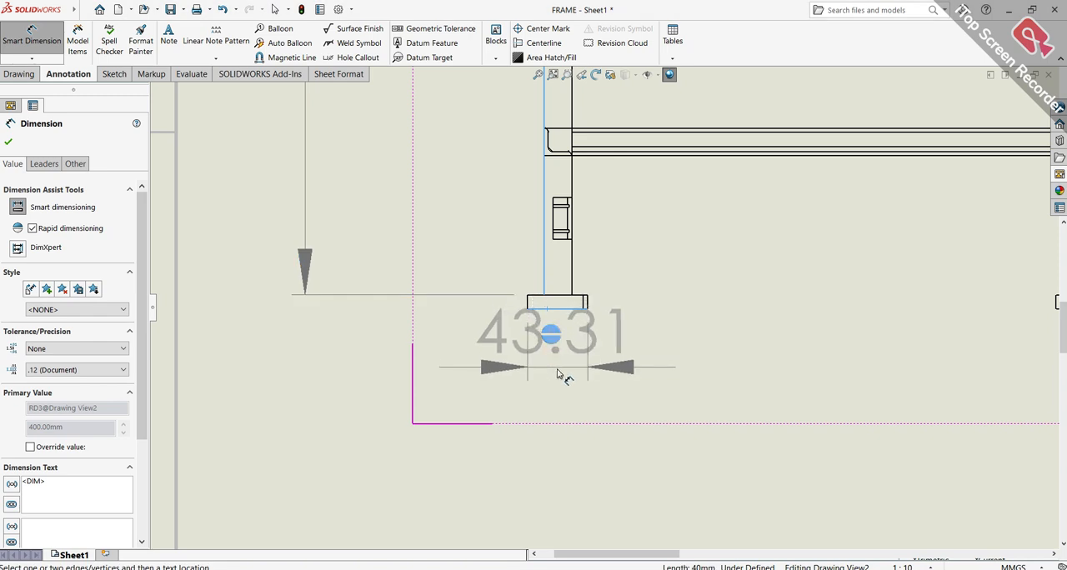
click(276, 426)
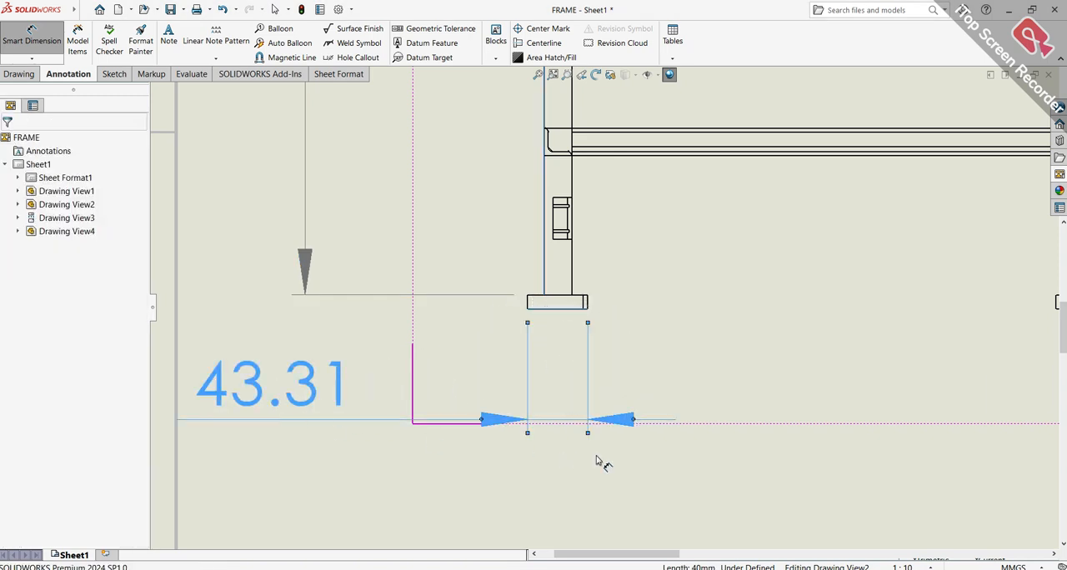
key(Escape)
Dimension the upper section's width and the tall left leg's height in the right-side view
scroll(807, 357, up, 5)
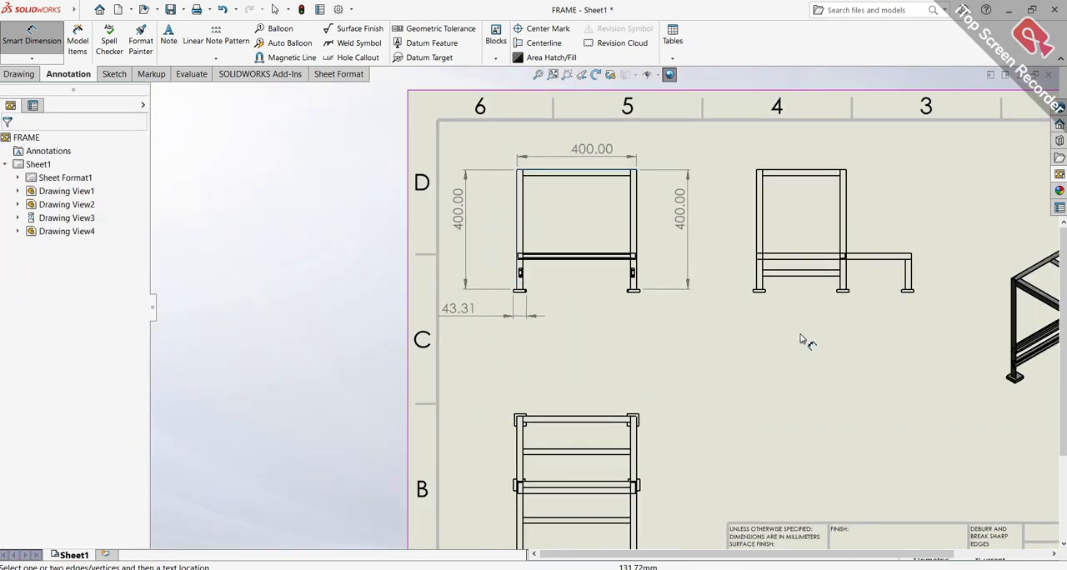
scroll(776, 250, down, 1)
scroll(750, 243, down, 3)
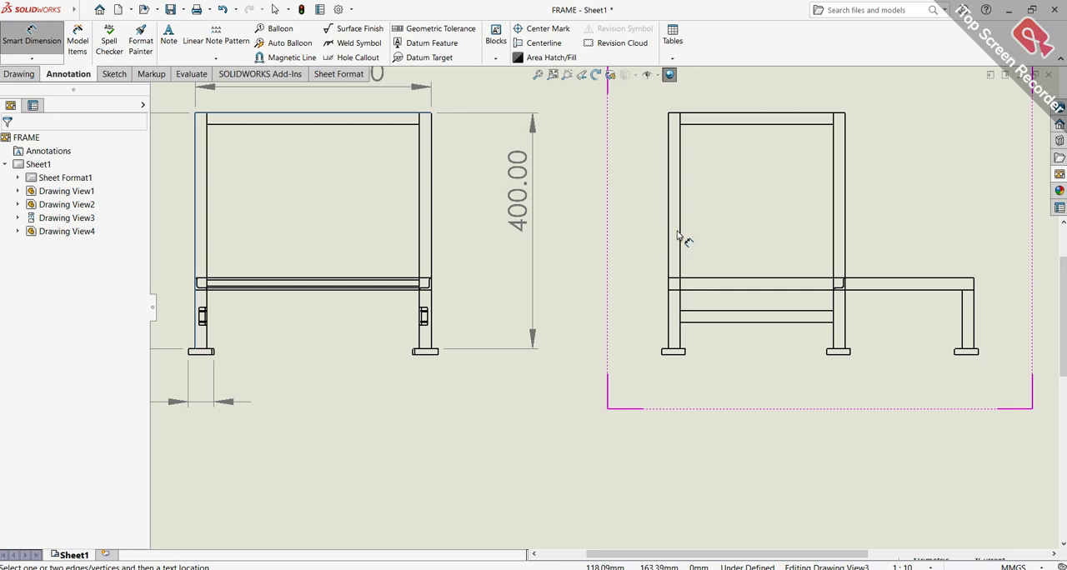
scroll(675, 240, down, 2)
scroll(672, 241, up, 1)
scroll(700, 186, up, 2)
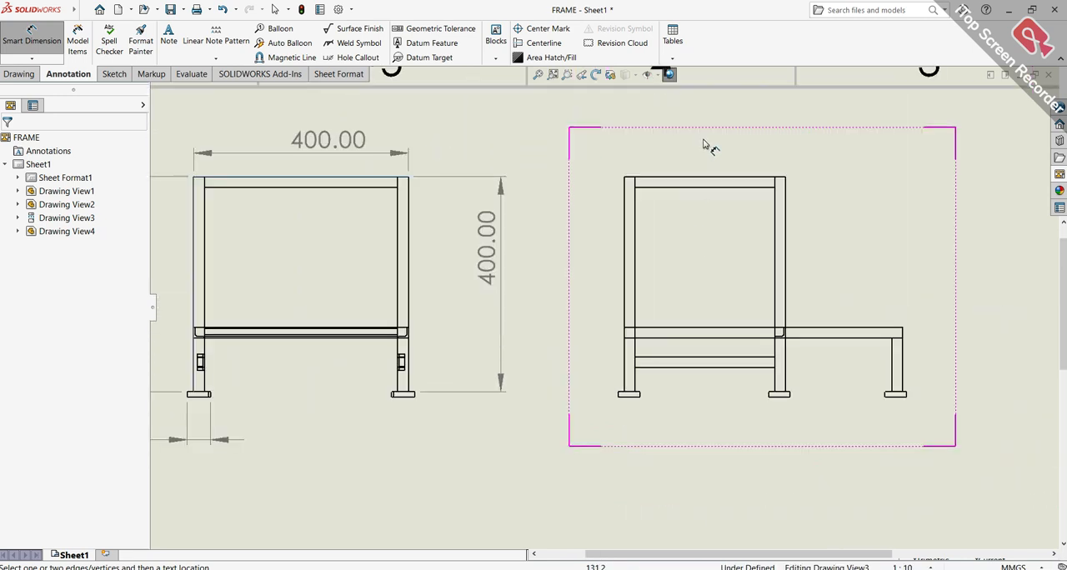
scroll(708, 143, down, 1)
click(706, 204)
click(704, 139)
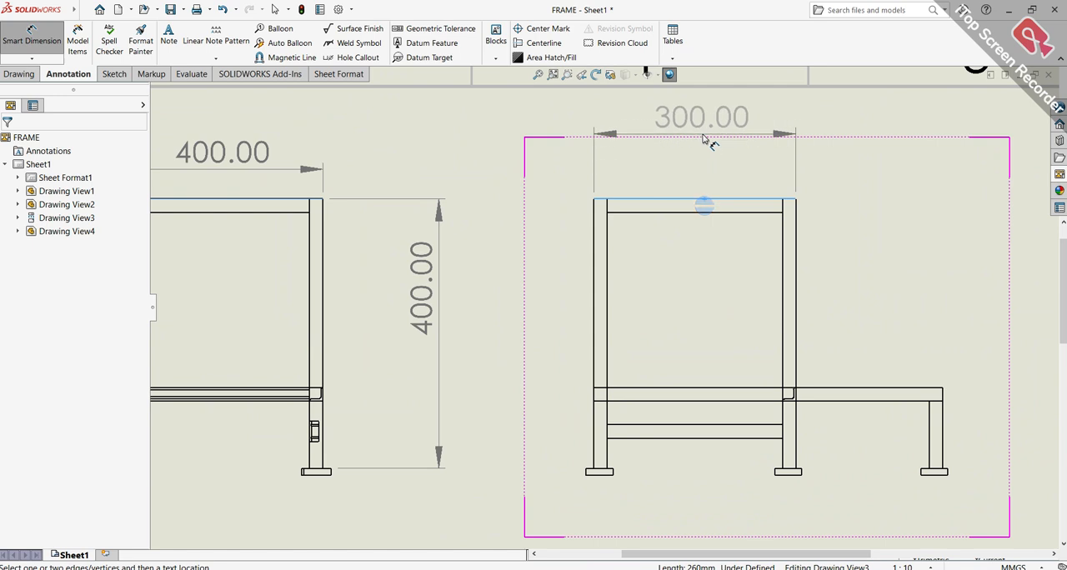
click(595, 314)
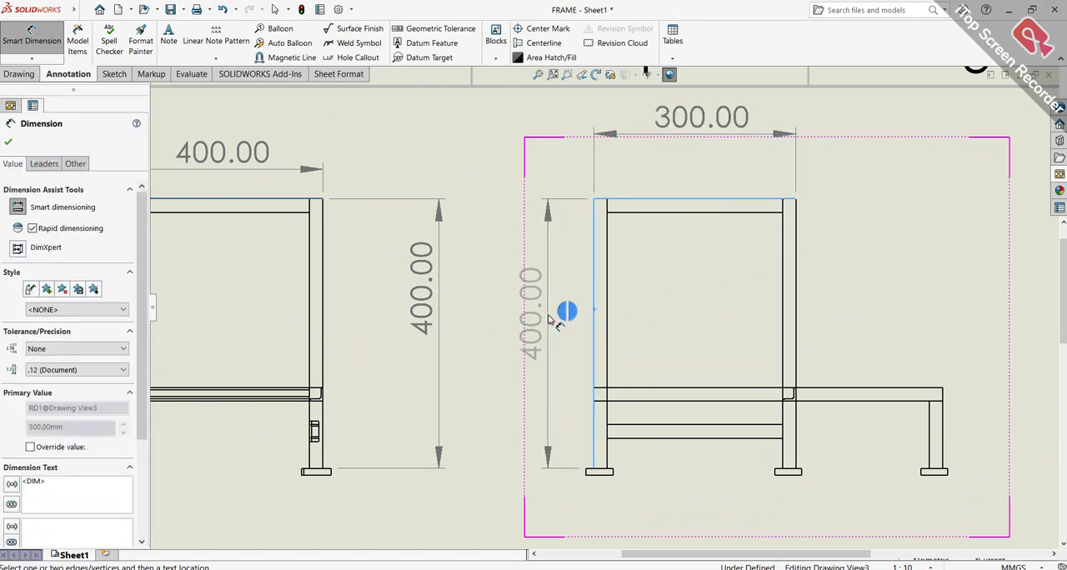
click(562, 319)
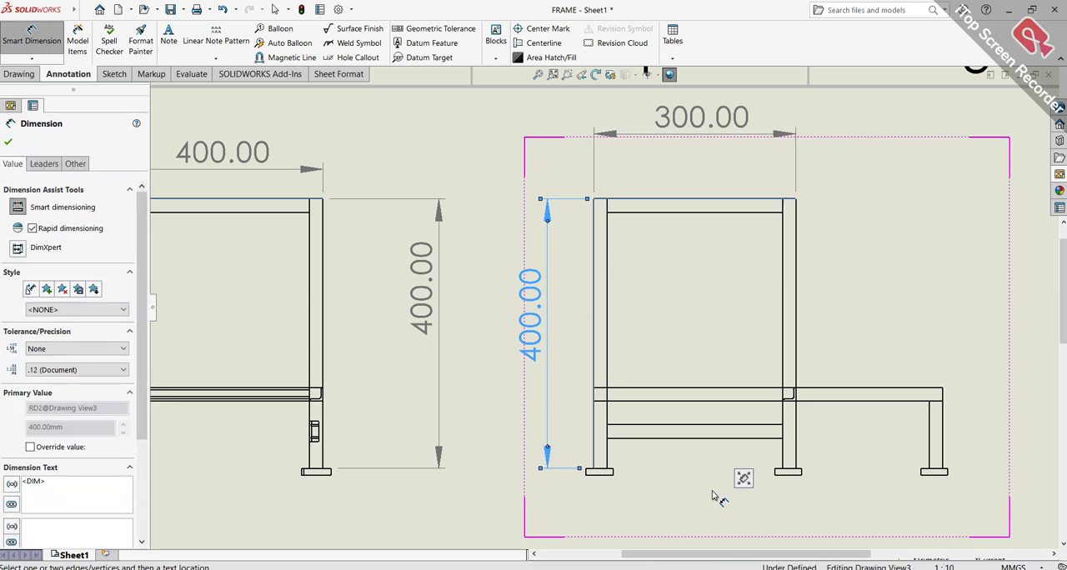
Dimension the height of the low extension's outer leg in the right-side view, placing the text above and to the right
scroll(715, 496, up, 5)
scroll(680, 354, down, 6)
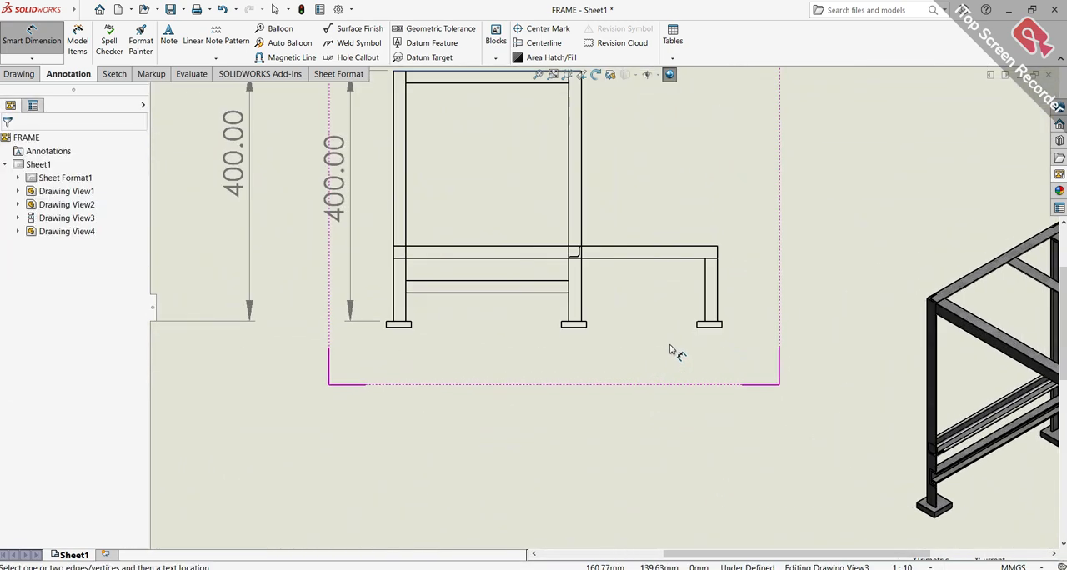
click(705, 283)
click(829, 130)
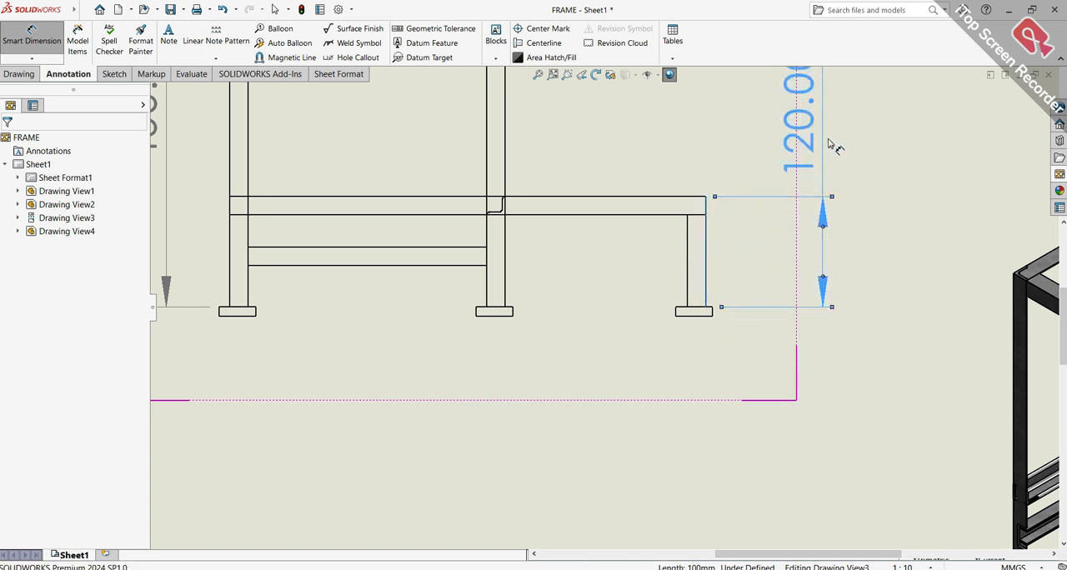
Dimension the foot plate's overhang beyond the front rail at the top view's lower-left corner, placing the text outside and below
key(f)
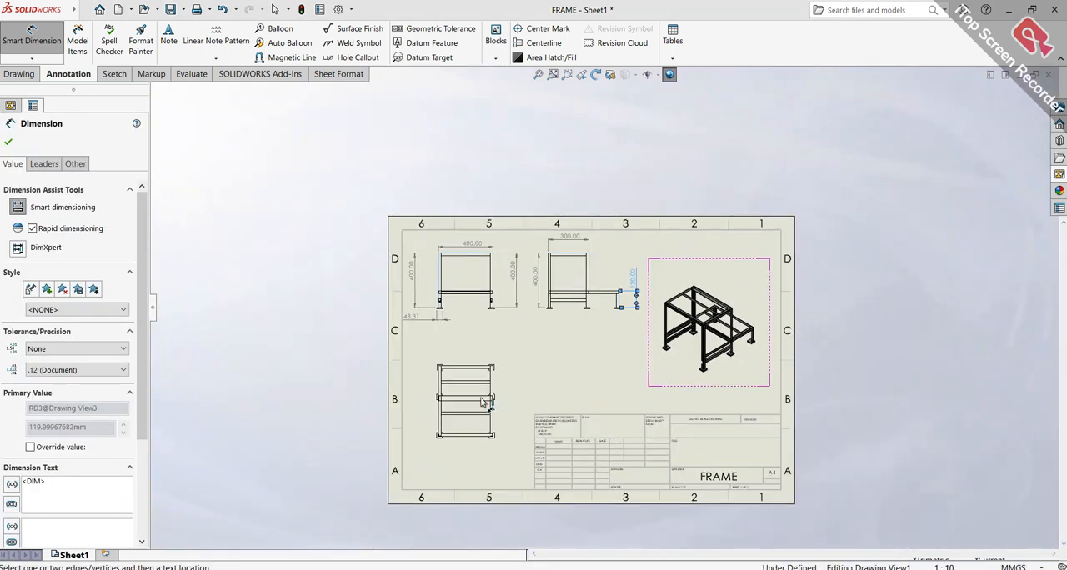
scroll(509, 421, down, 6)
scroll(515, 419, down, 2)
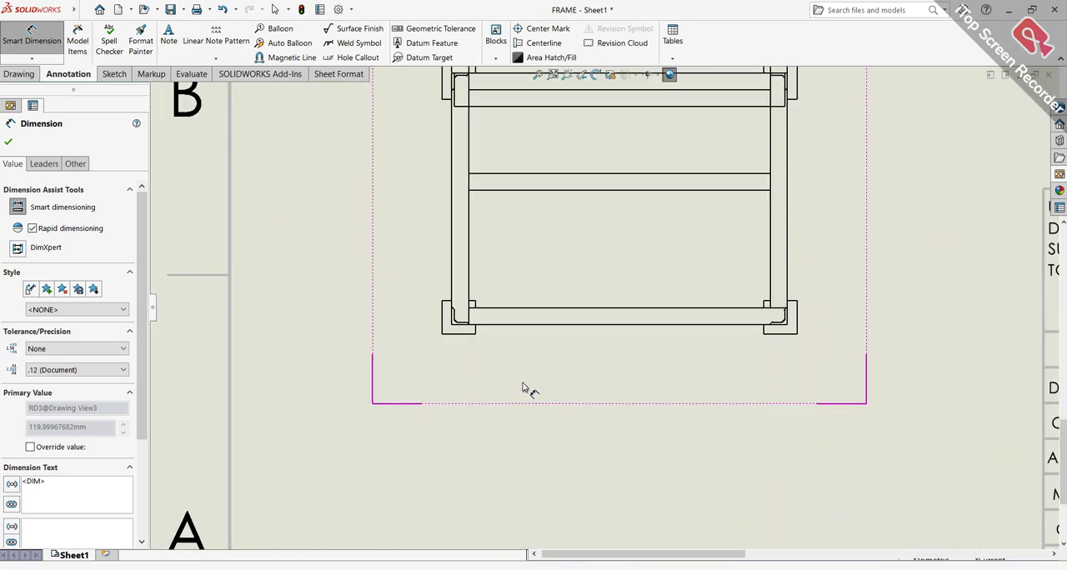
scroll(474, 338, down, 5)
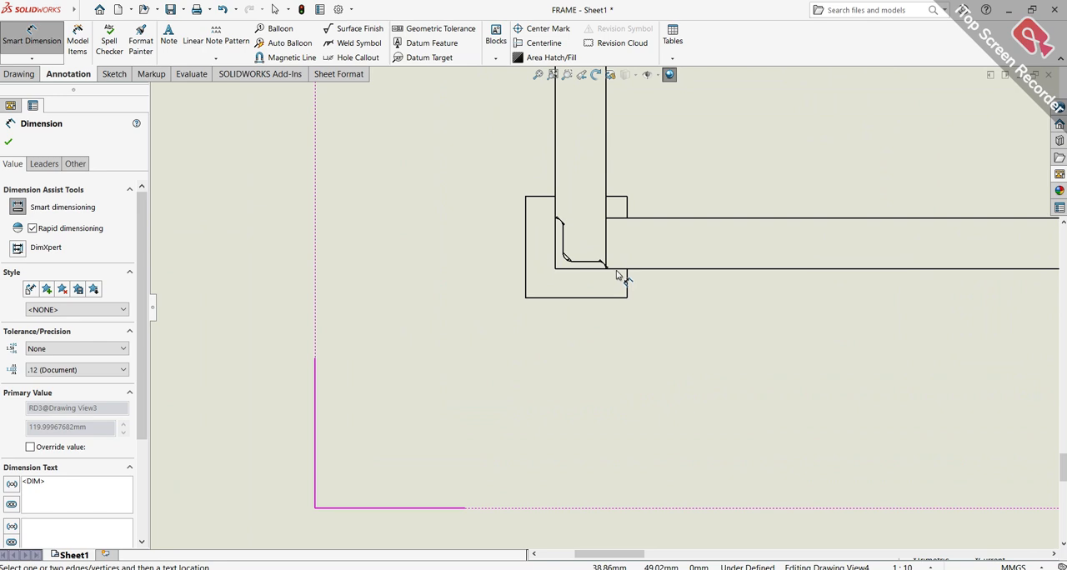
click(618, 268)
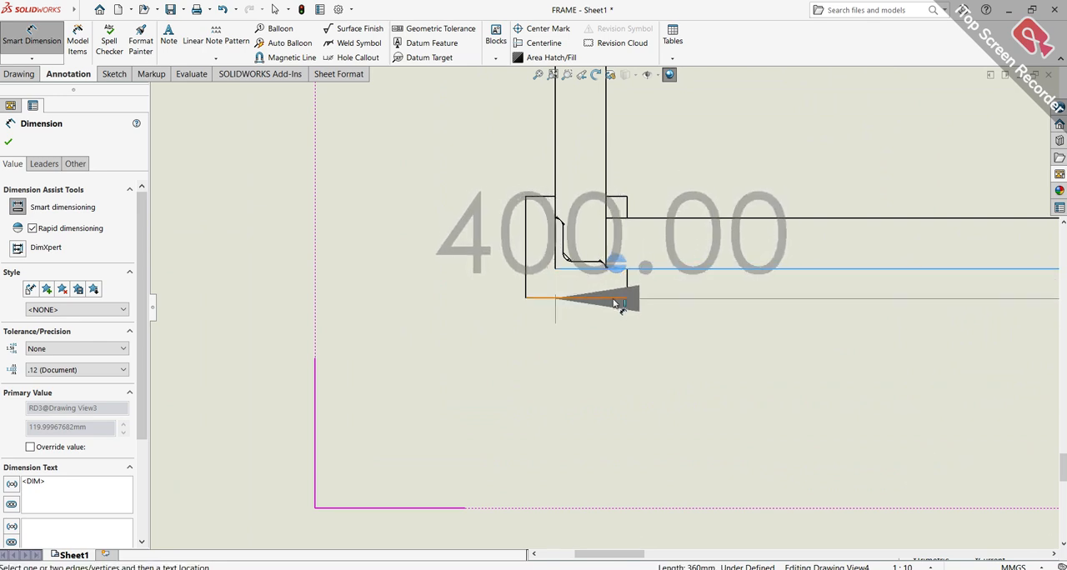
click(618, 298)
scroll(375, 316, up, 3)
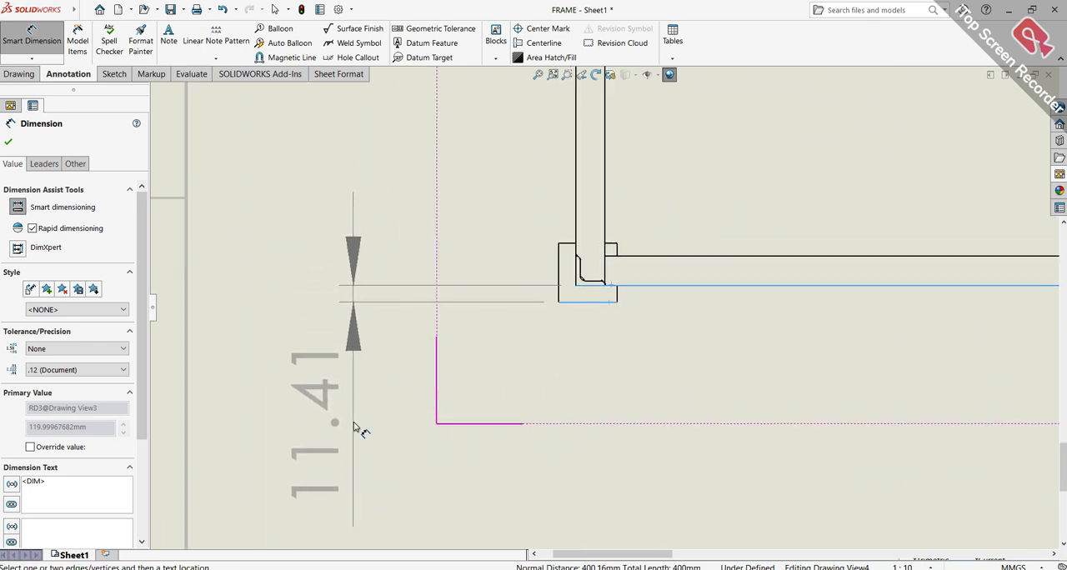
click(355, 426)
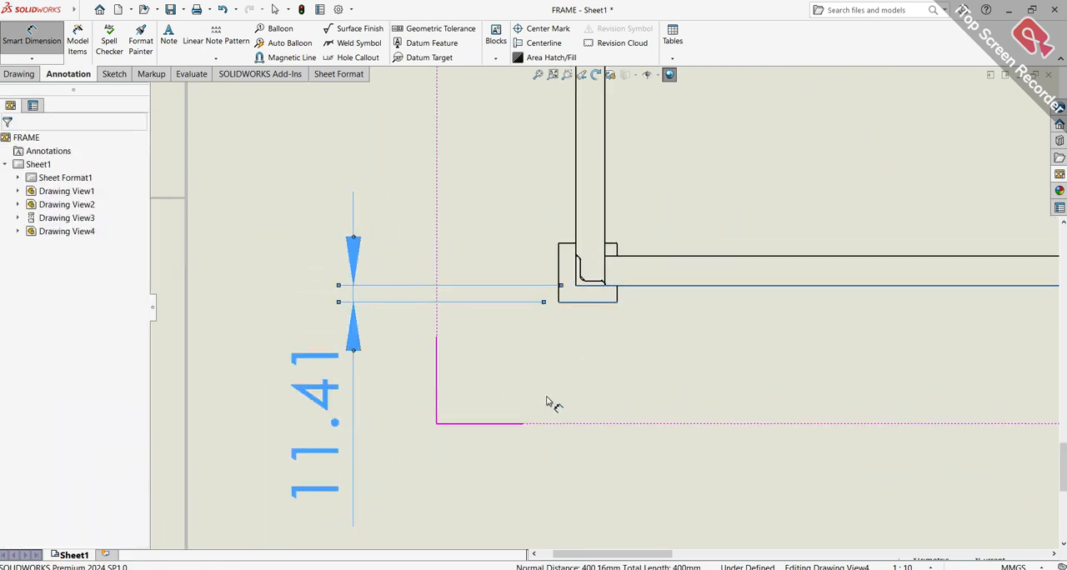
click(633, 360)
Dimension the frame's overall length in the top view between the outer edges of the end rails, placing it on the right
scroll(633, 350, up, 5)
scroll(705, 208, down, 2)
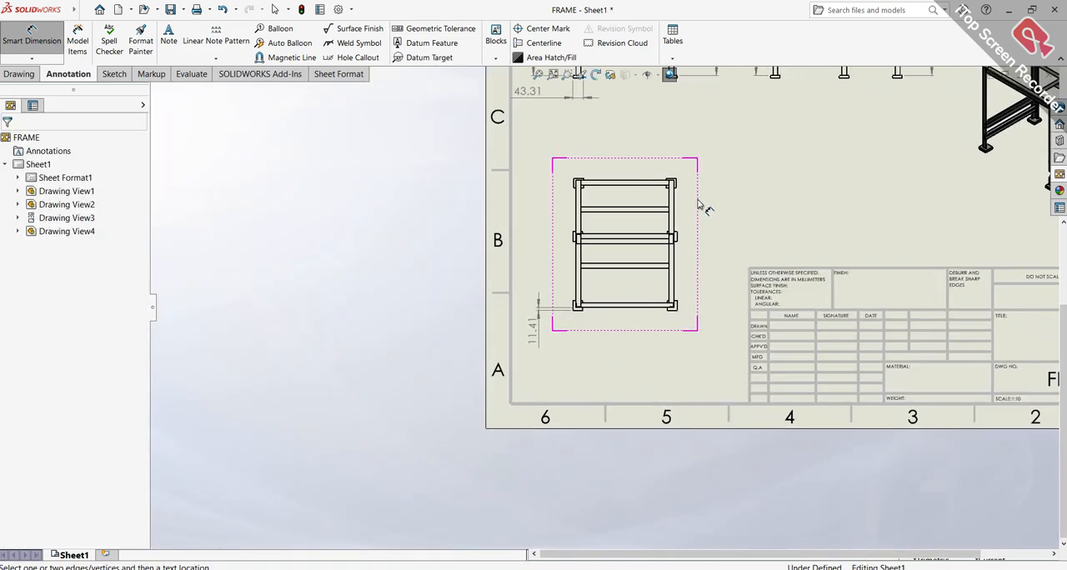
scroll(634, 205, down, 2)
click(621, 239)
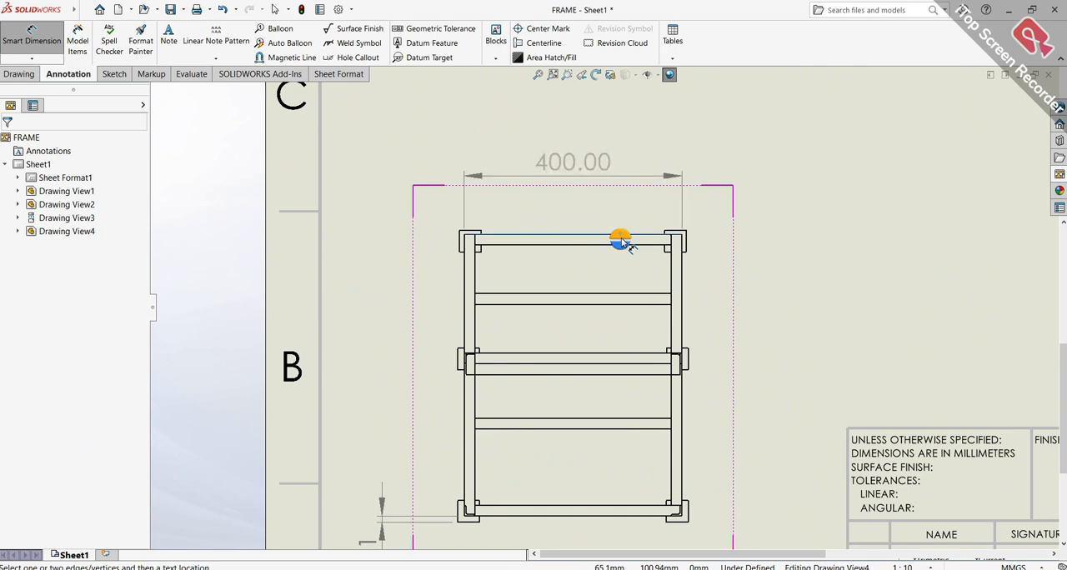
click(638, 517)
click(755, 354)
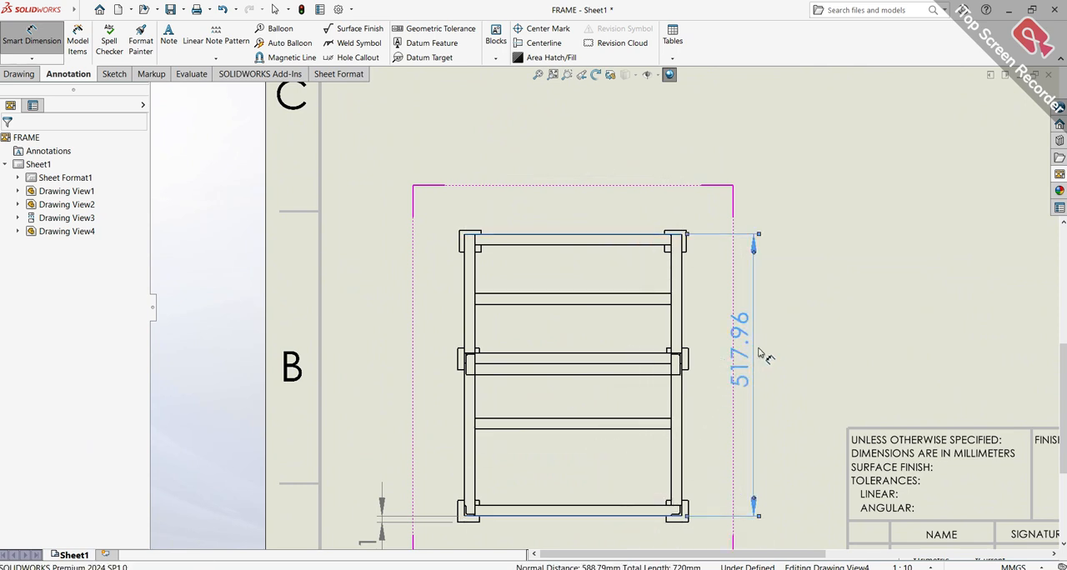
Dimension the gap between the top view's upper end rail and the adjacent crossbar, placing the text above and to the left
scroll(532, 296, down, 5)
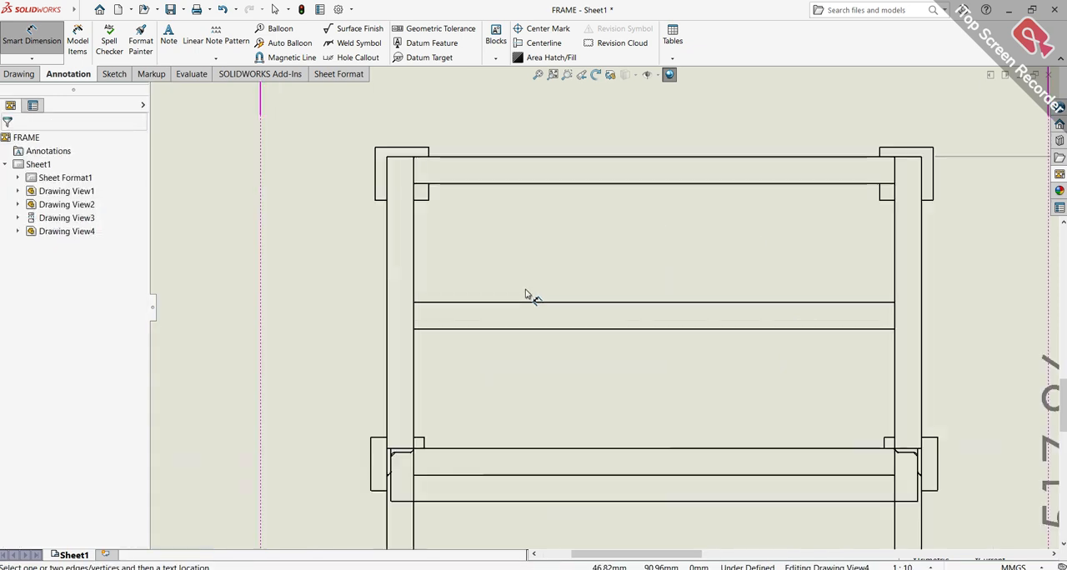
click(540, 148)
click(540, 313)
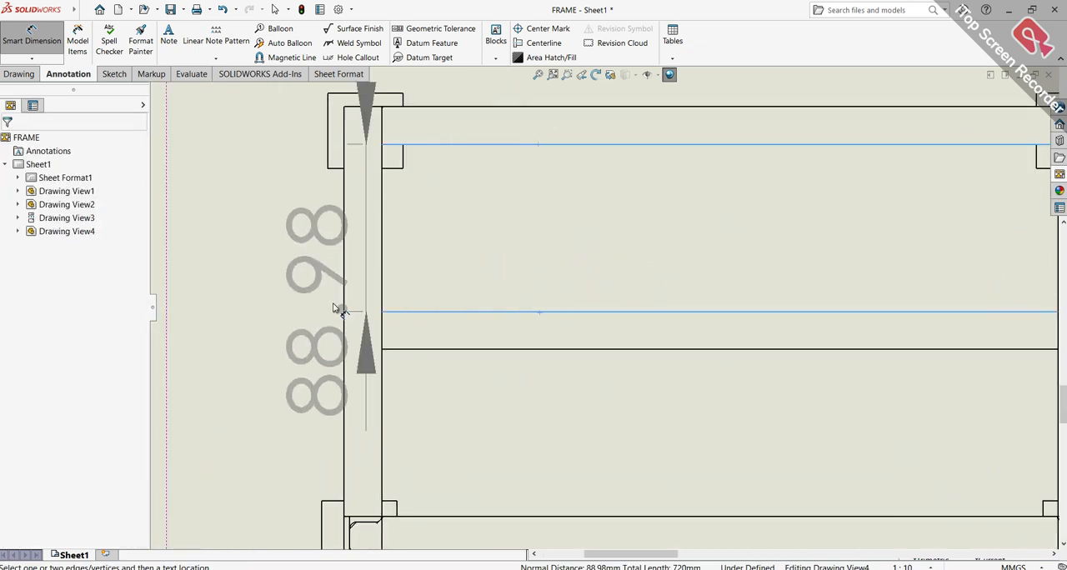
scroll(325, 300, up, 3)
click(322, 166)
key(Escape)
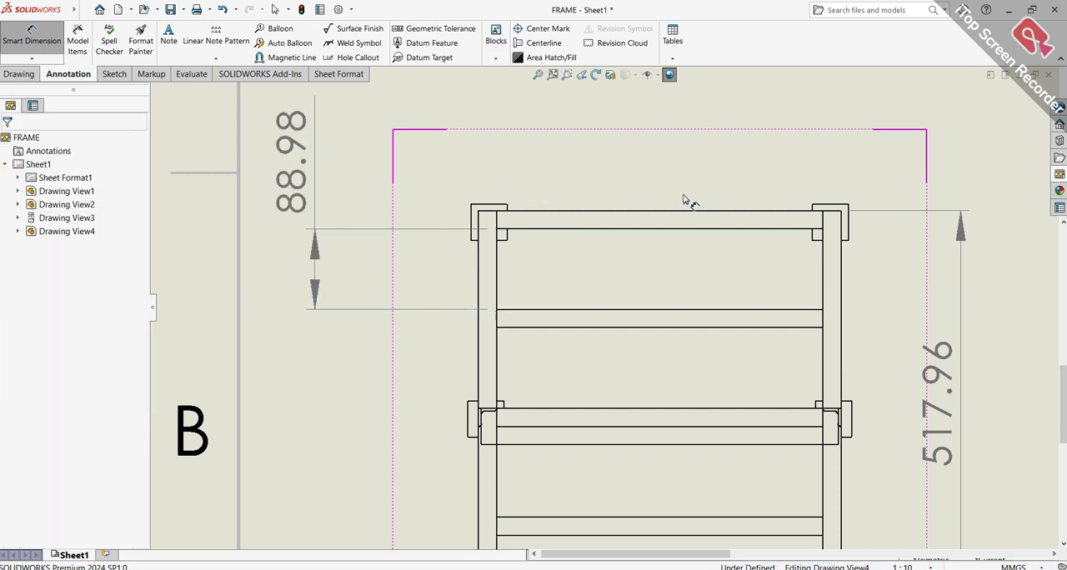
scroll(688, 202, up, 5)
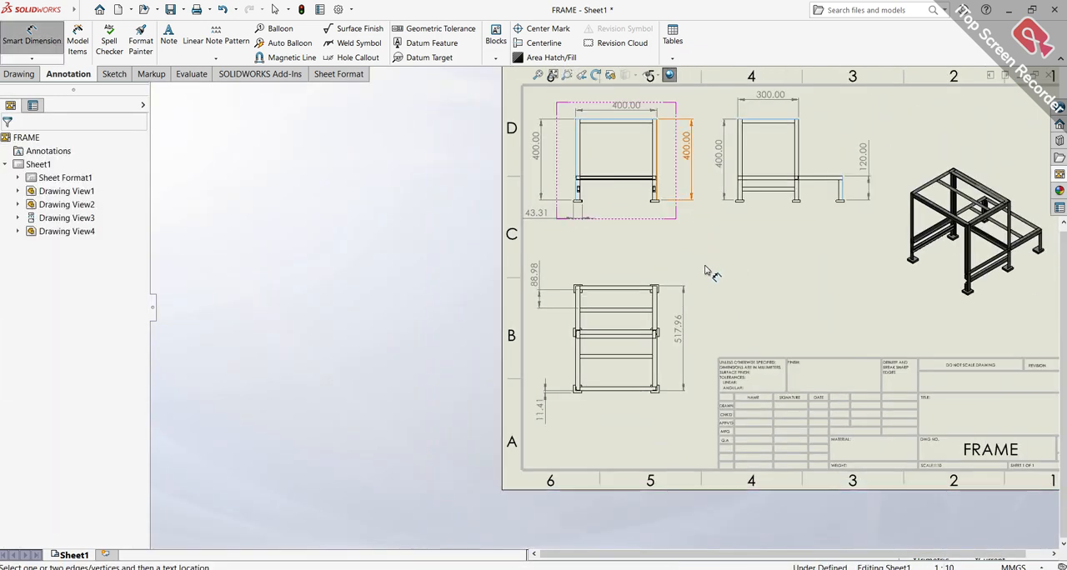
key(Escape)
Move the right-side view farther from the front view and the isometric view down toward the title block
scroll(834, 142, up, 2)
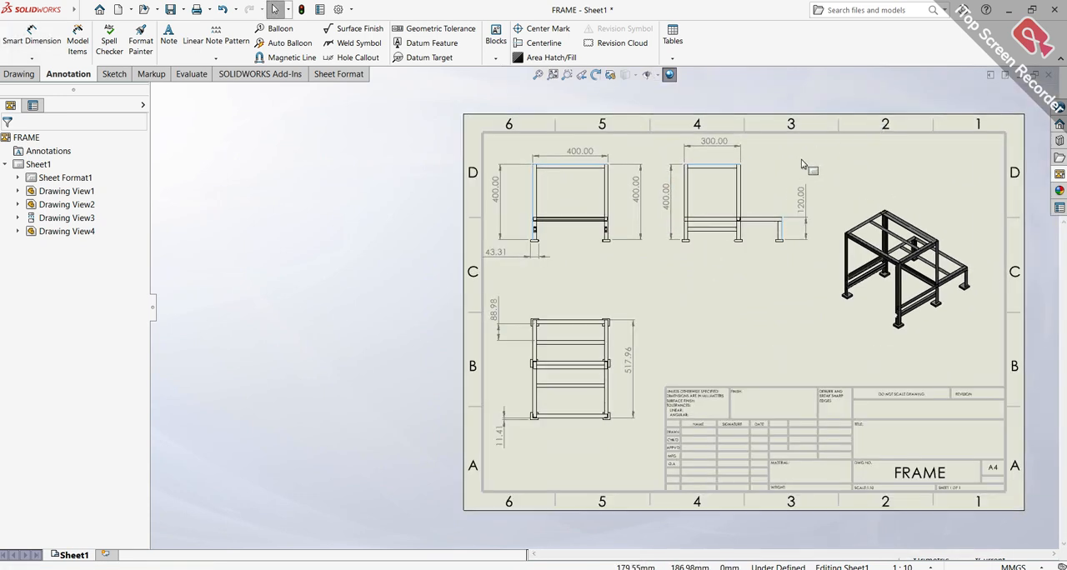
scroll(760, 194, down, 1)
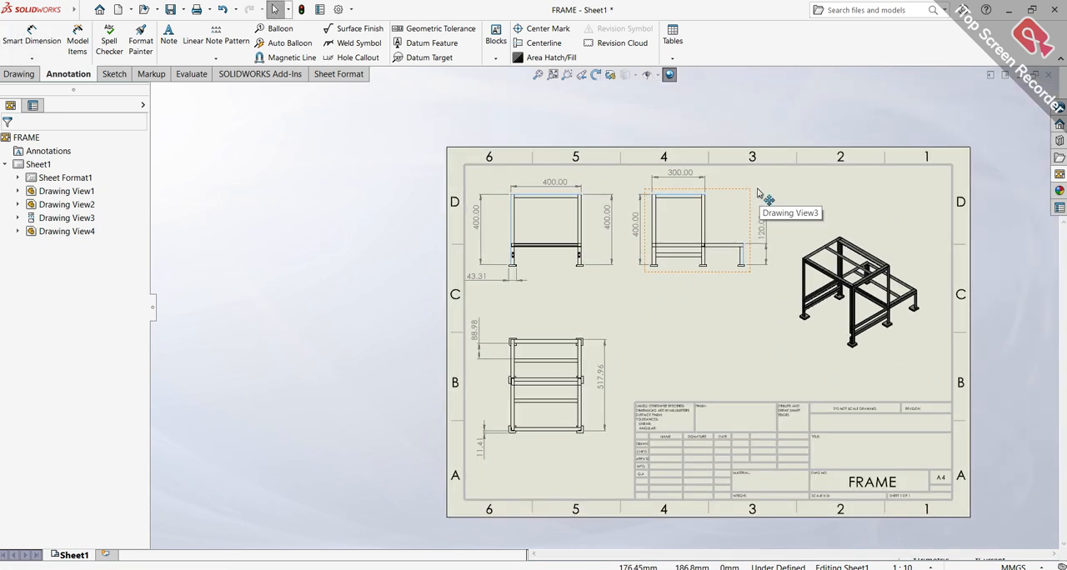
drag(754, 195, 779, 201)
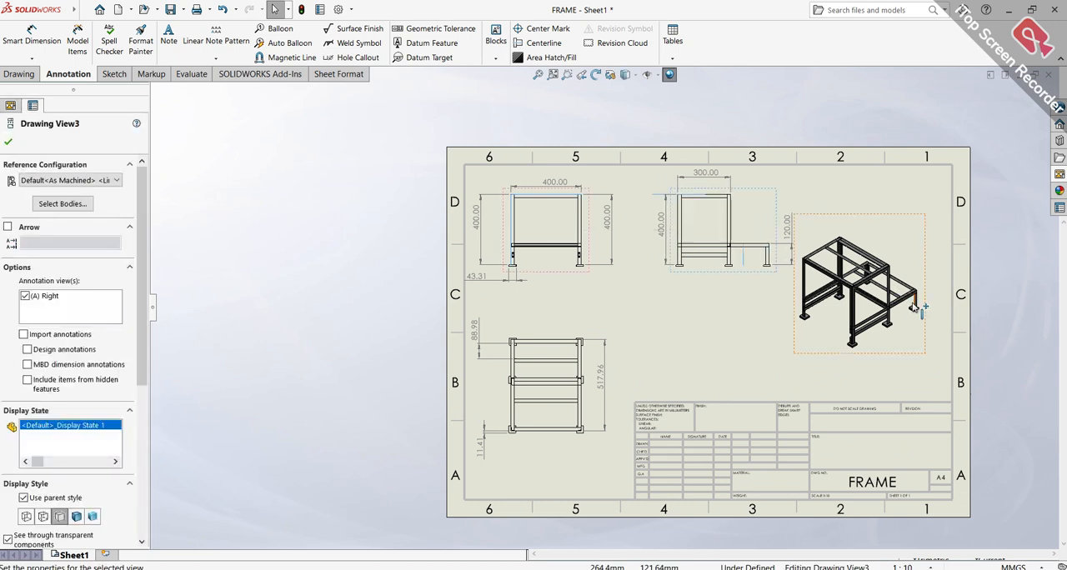
drag(929, 346, 935, 373)
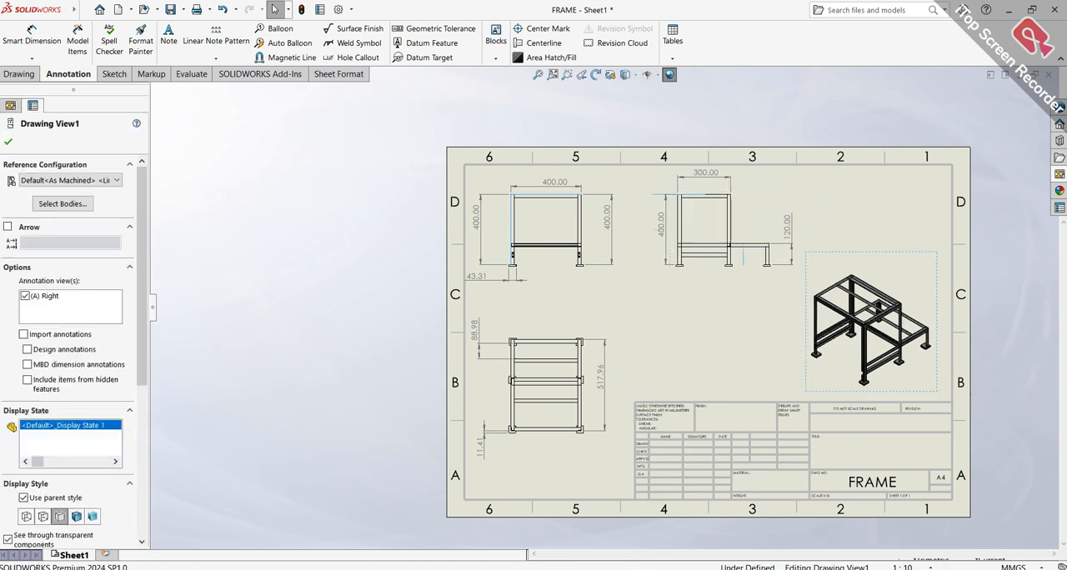
click(692, 308)
Sketch a Detail View circle around the uppermost rear corner joint of the frame in the isometric view
scroll(882, 306, down, 1)
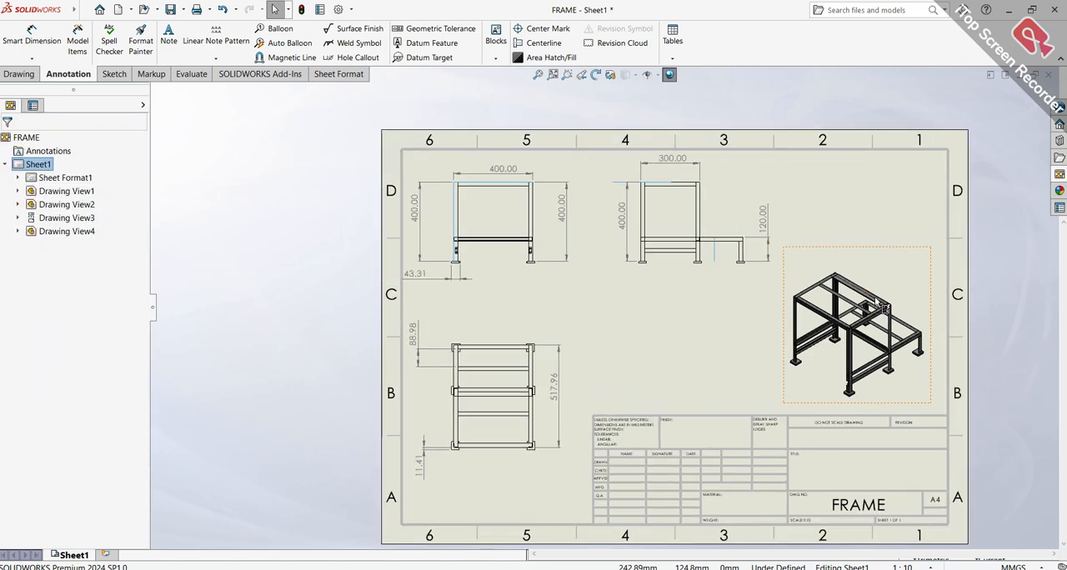
scroll(871, 305, down, 3)
scroll(753, 315, down, 2)
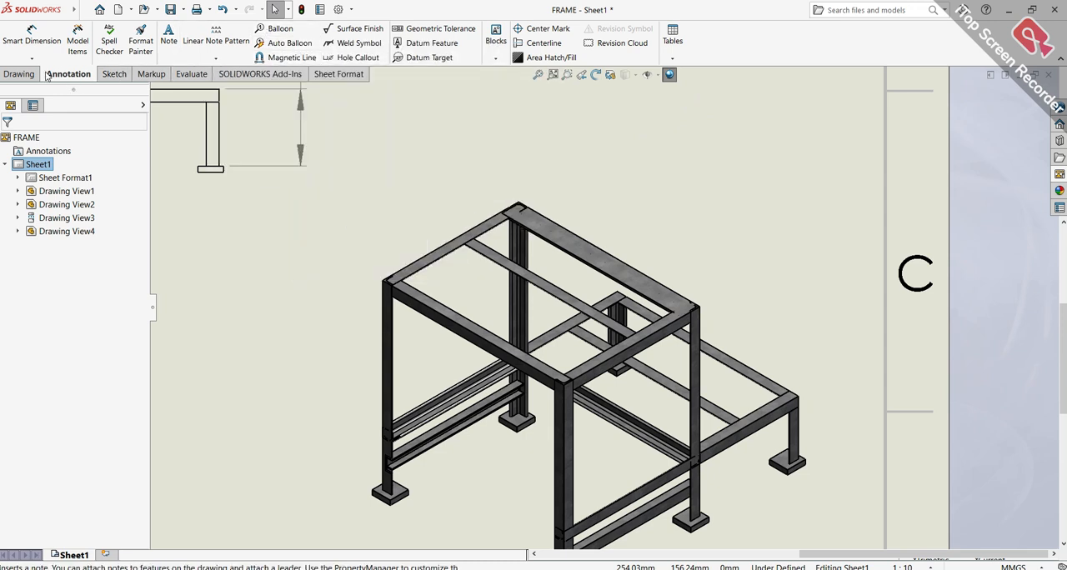
click(20, 75)
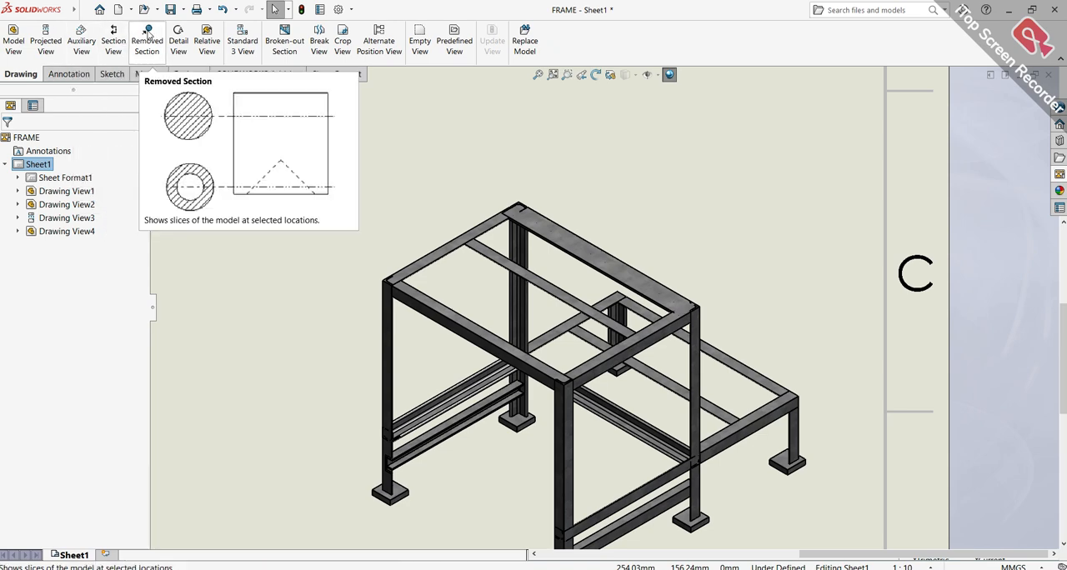
click(178, 37)
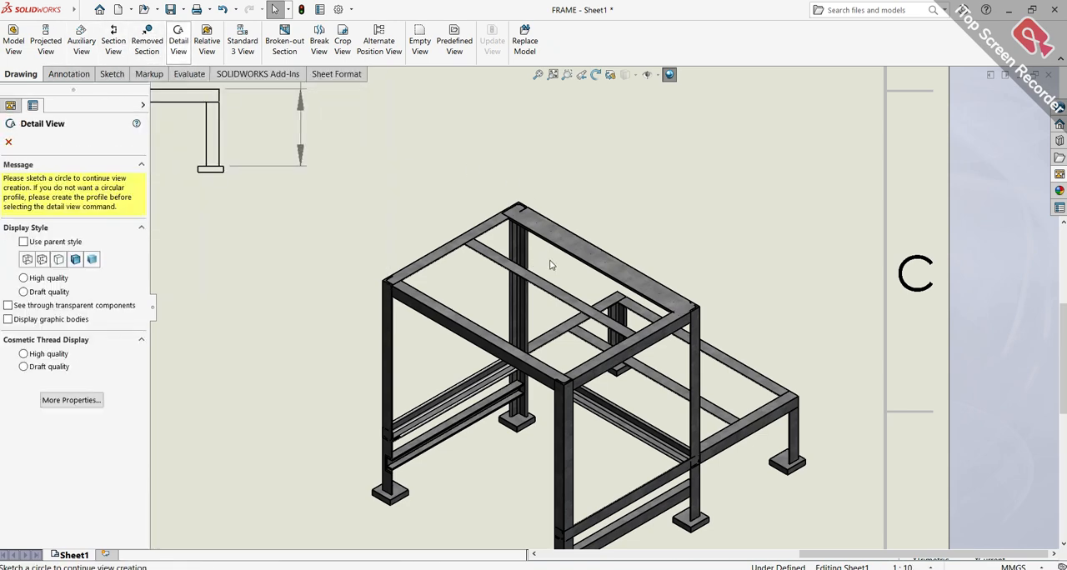
scroll(541, 248, up, 1)
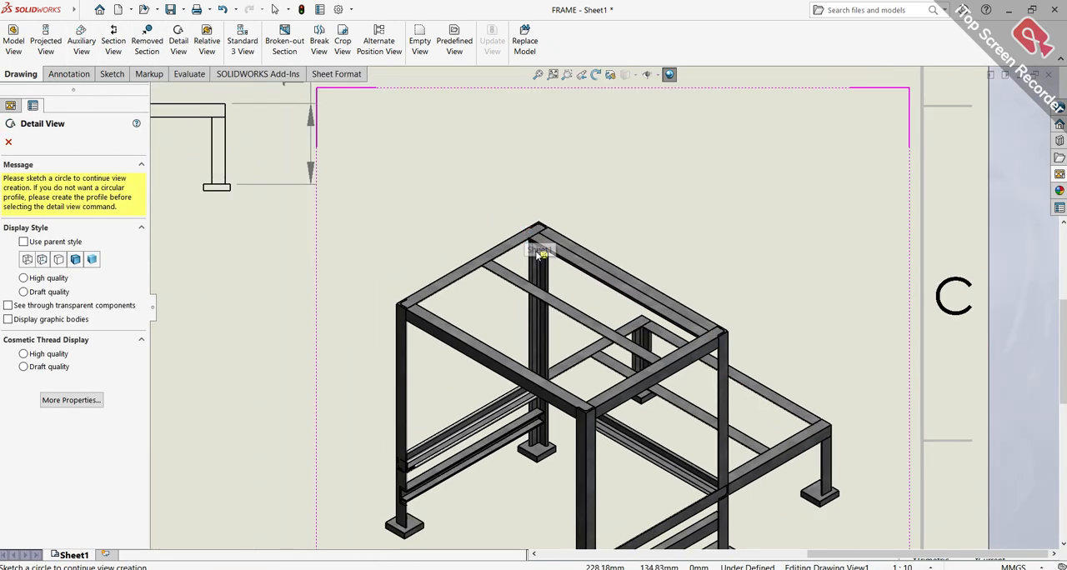
scroll(541, 250, up, 2)
scroll(554, 288, up, 1)
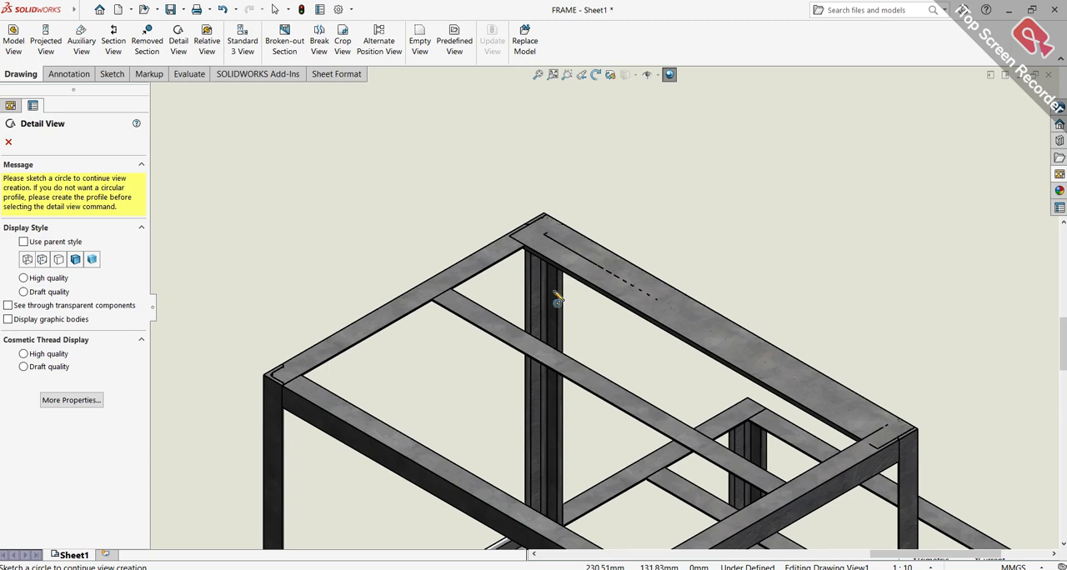
click(546, 244)
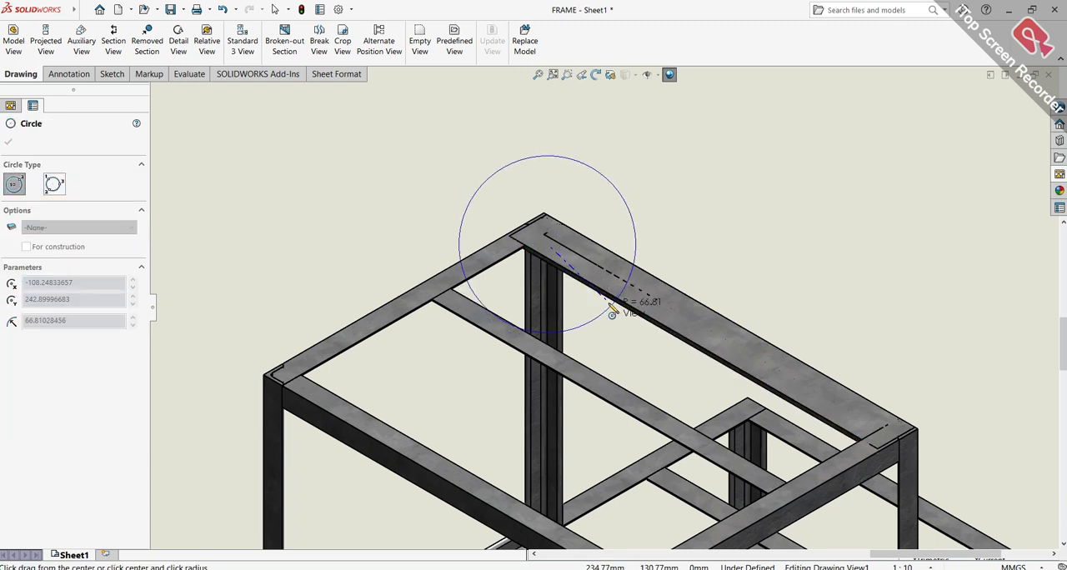
click(603, 307)
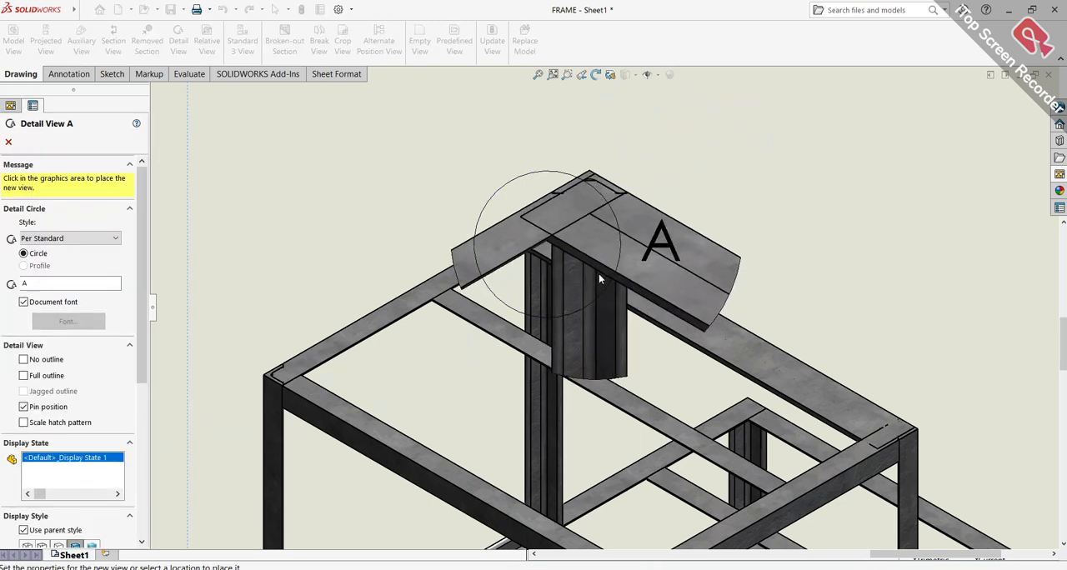
Place detail view A in the empty area between the top view and the isometric view, above the title block
scroll(702, 228, up, 2)
scroll(695, 229, up, 3)
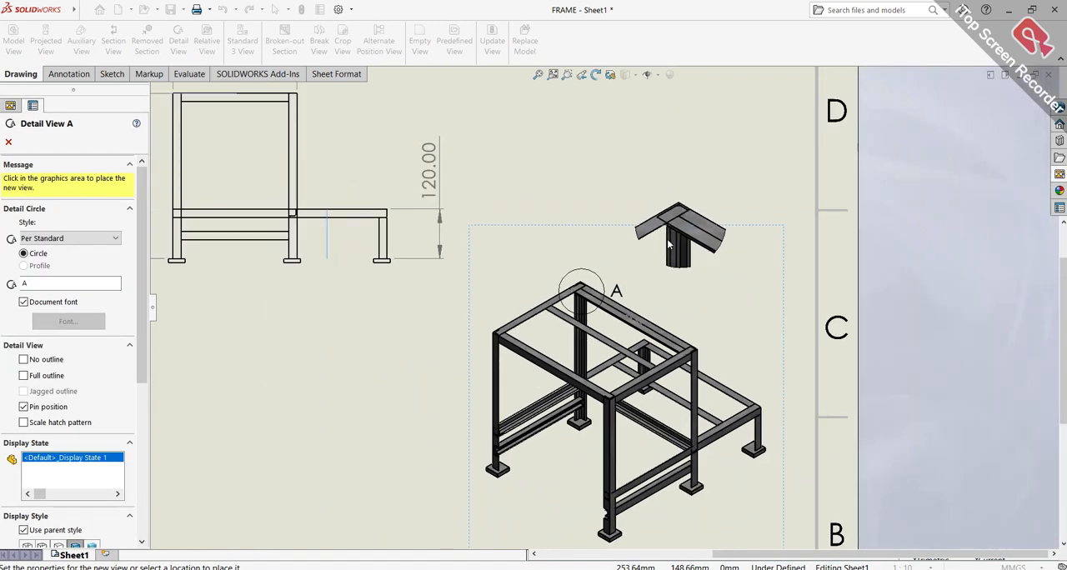
scroll(384, 386, down, 5)
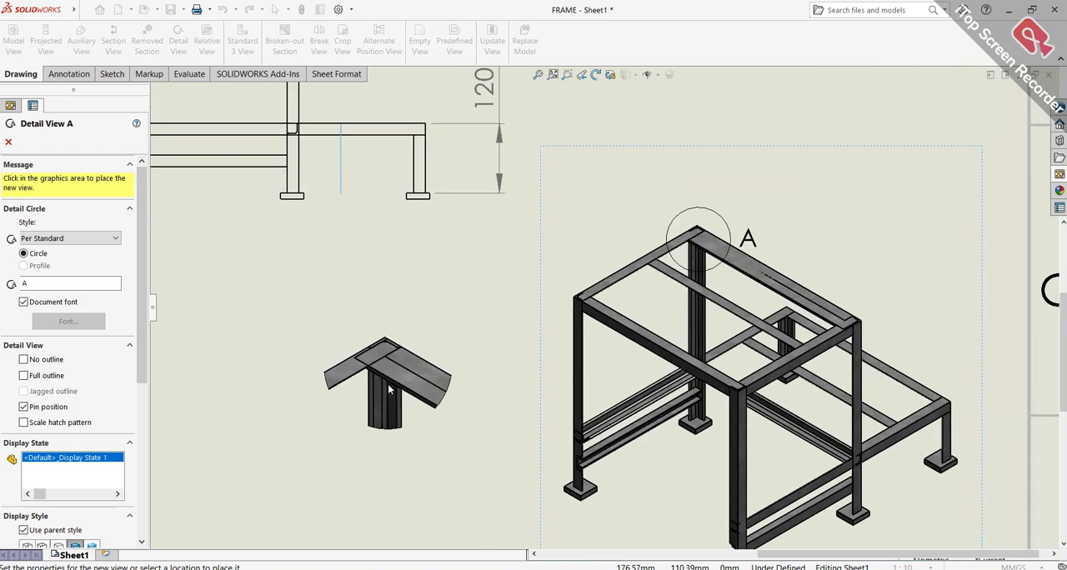
middle_drag(401, 397, 524, 208)
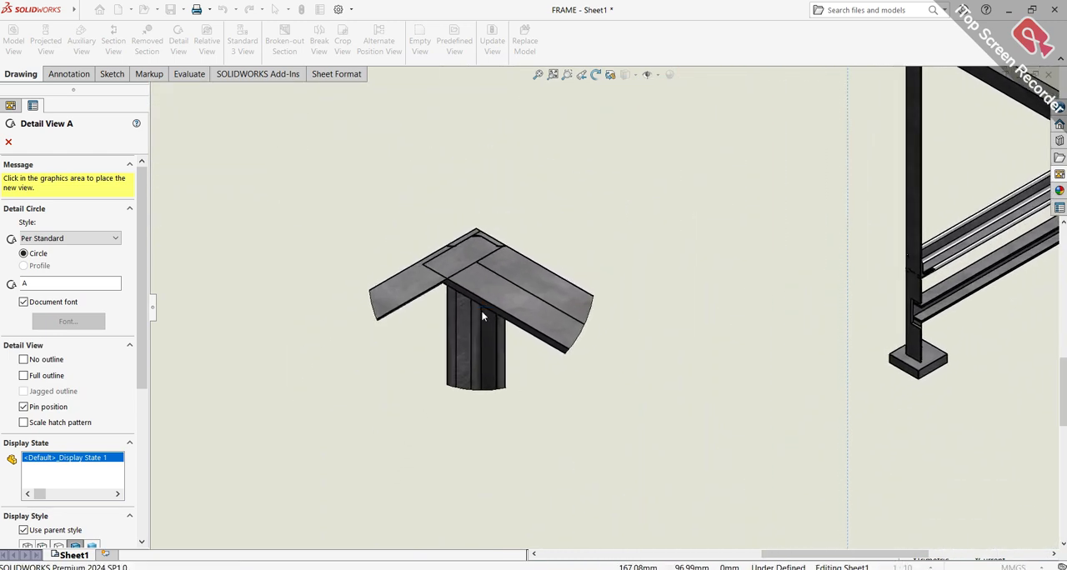
click(481, 310)
scroll(533, 416, up, 3)
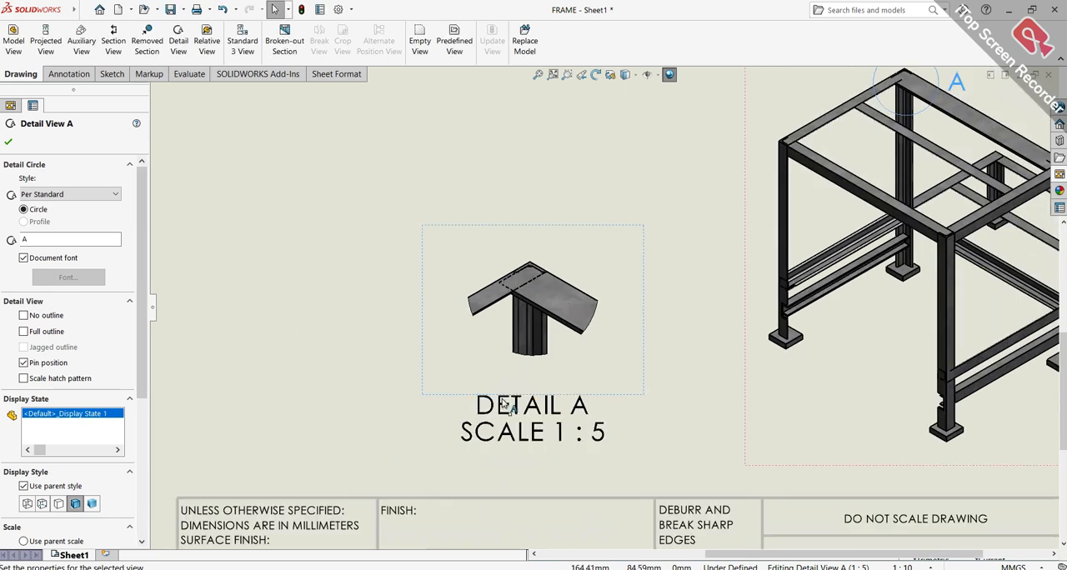
Move the label of detail view A slightly lower beneath its view
scroll(567, 410, up, 2)
drag(569, 388, 563, 398)
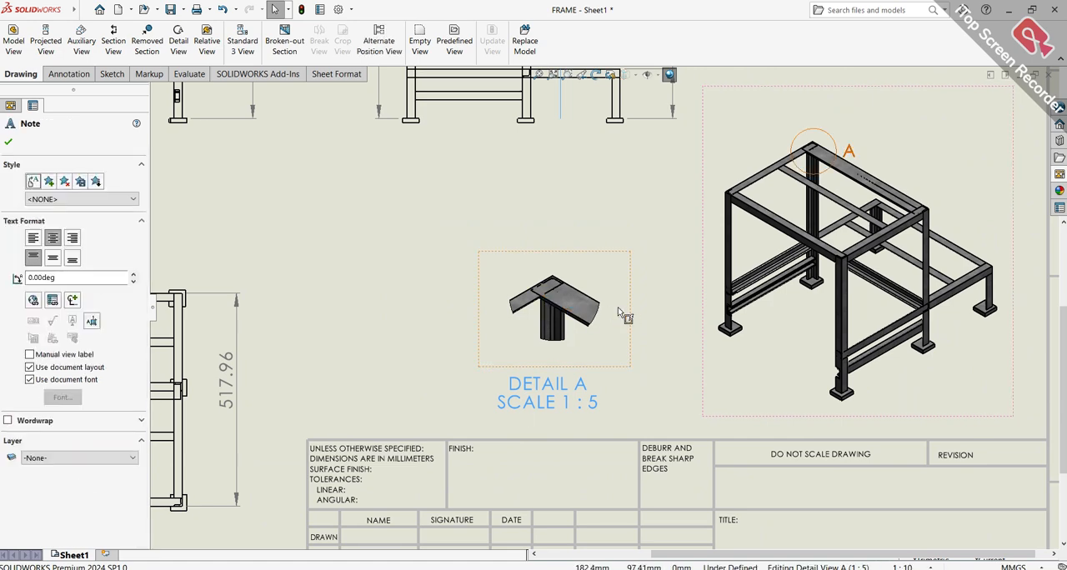
scroll(840, 367, down, 3)
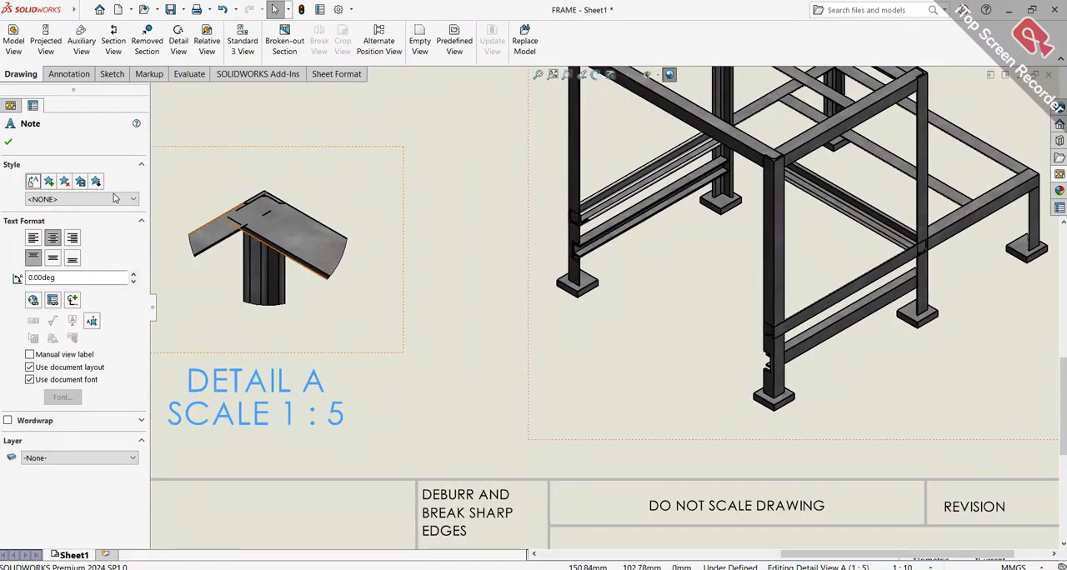
click(9, 144)
Sketch a Detail View circle of about 35 mm radius around the notched joint near the foot of the nearest leg in the isometric view
scroll(771, 330, up, 3)
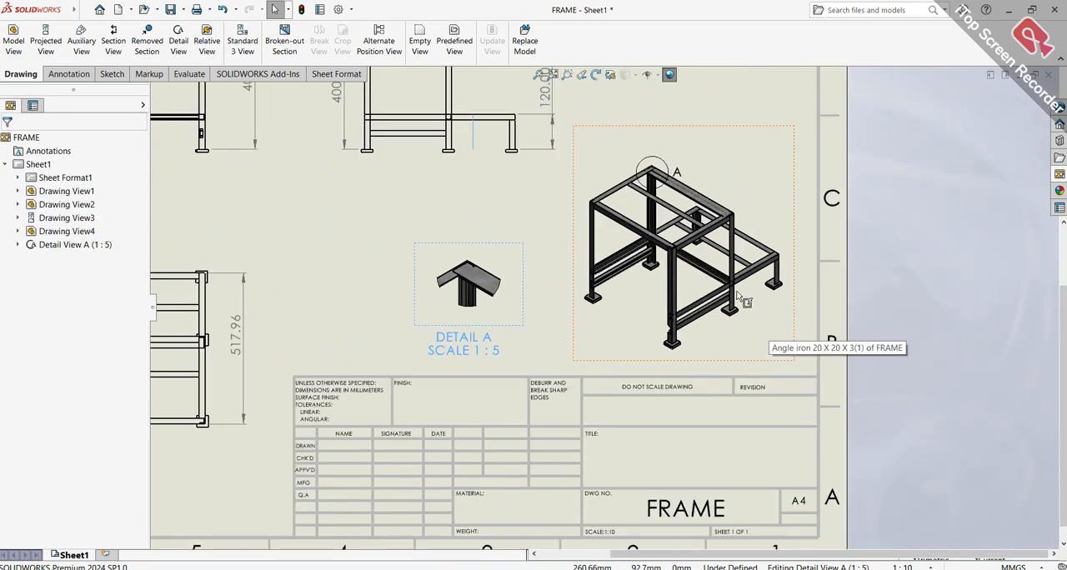
scroll(594, 345, down, 2)
scroll(581, 334, down, 2)
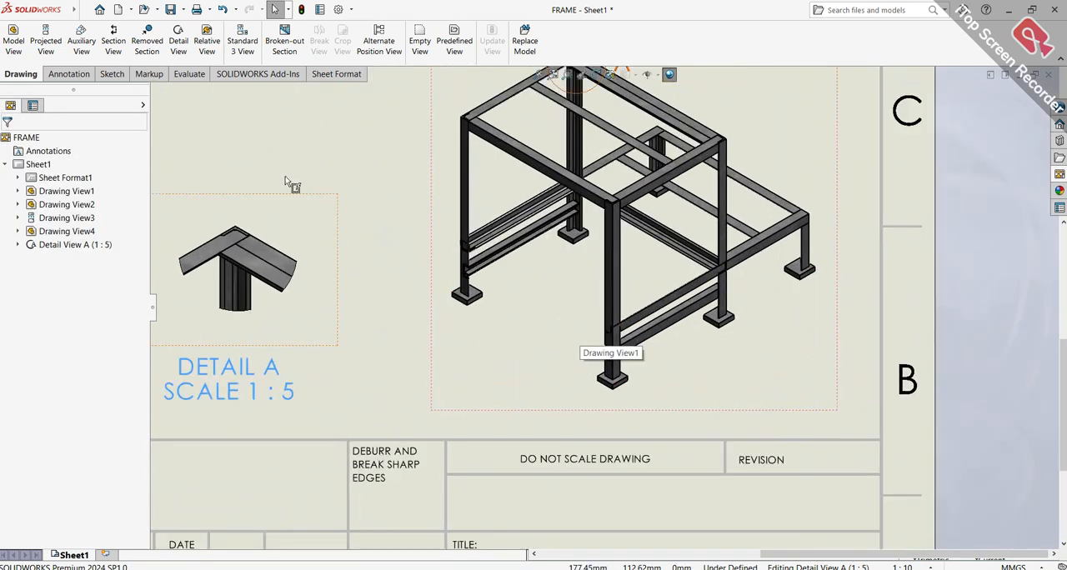
click(182, 44)
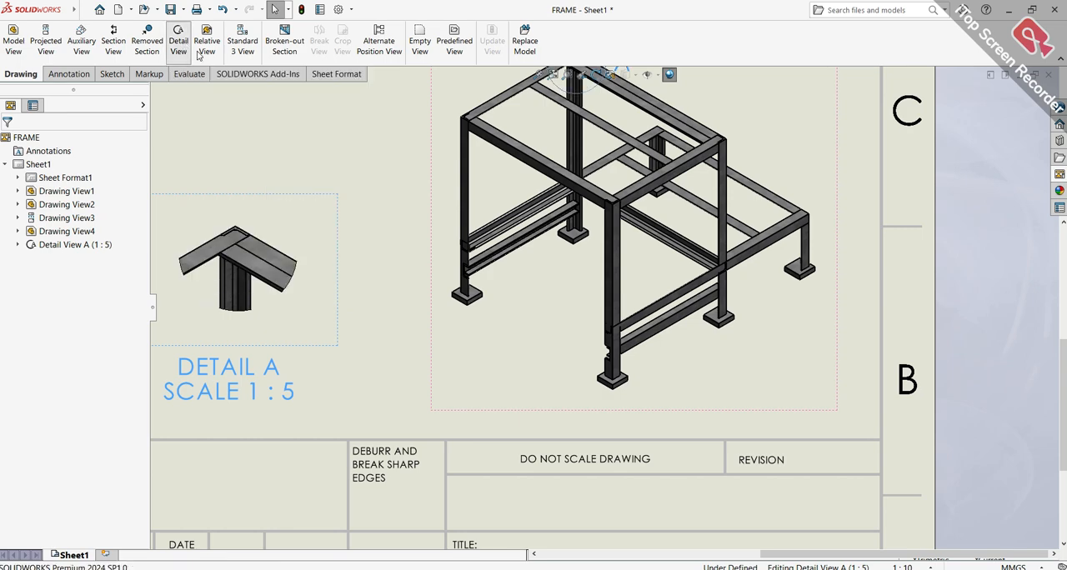
scroll(621, 371, down, 2)
scroll(587, 364, up, 2)
scroll(587, 362, down, 5)
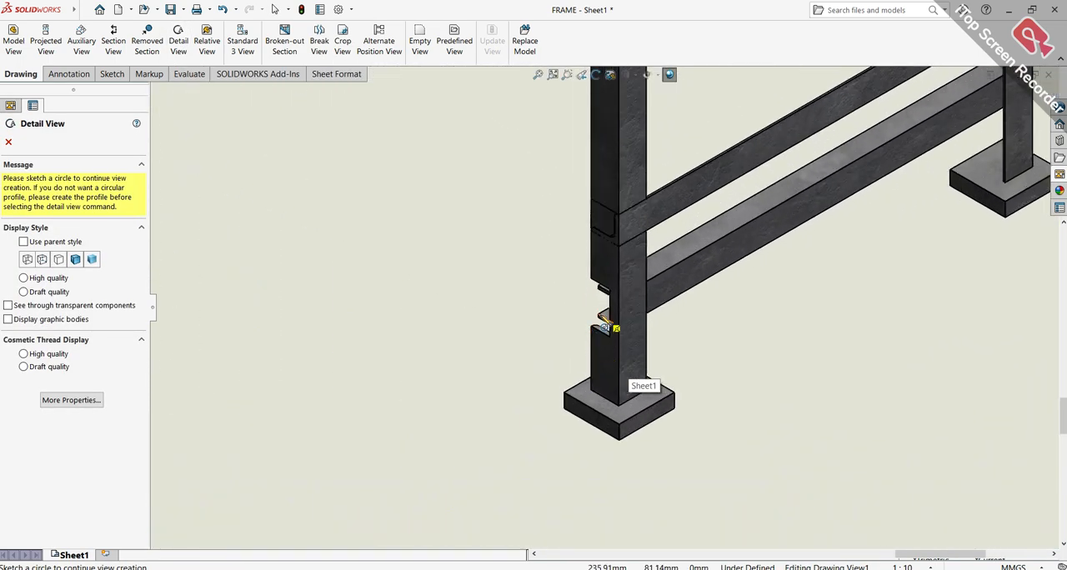
scroll(600, 315, down, 3)
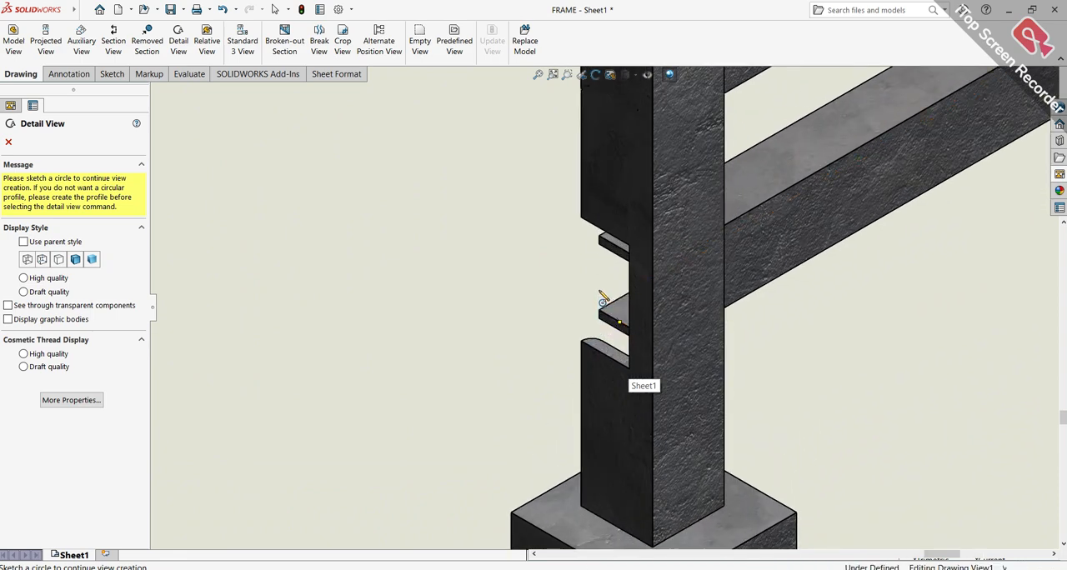
click(600, 293)
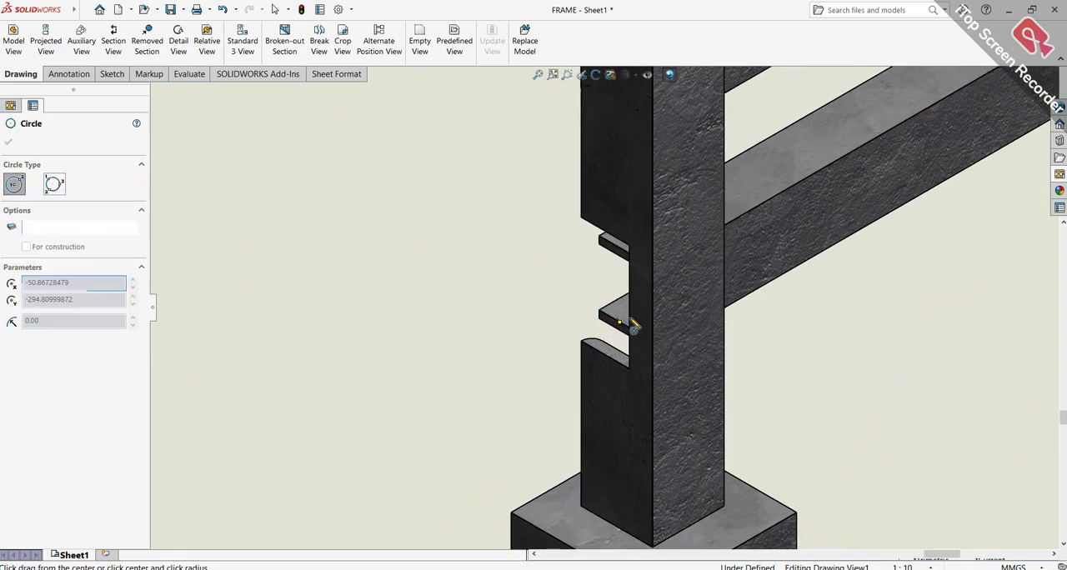
click(739, 408)
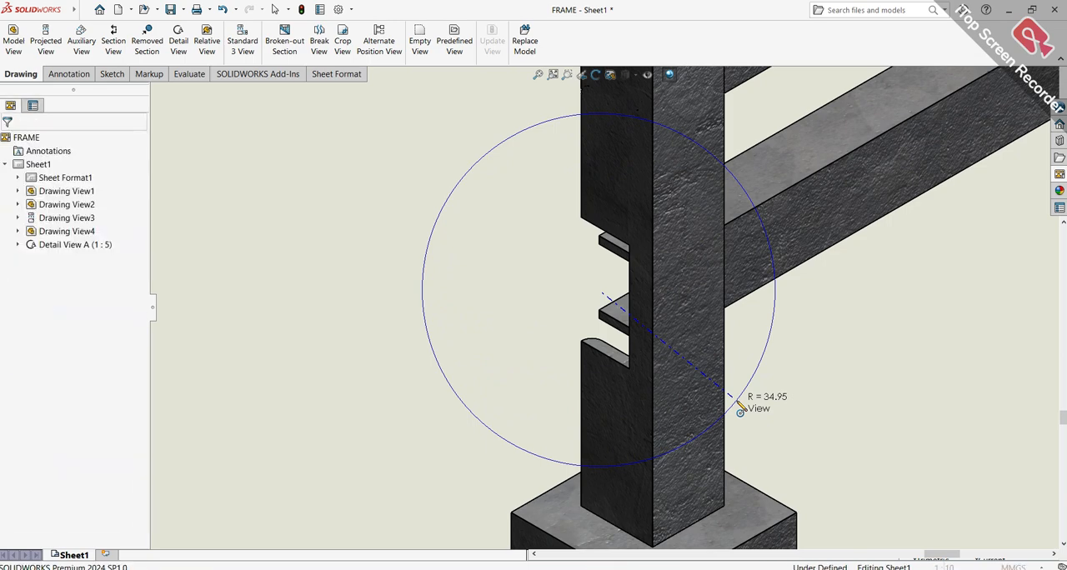
Place detail view B beside the lower right of the isometric view, above the title block
scroll(779, 365, up, 8)
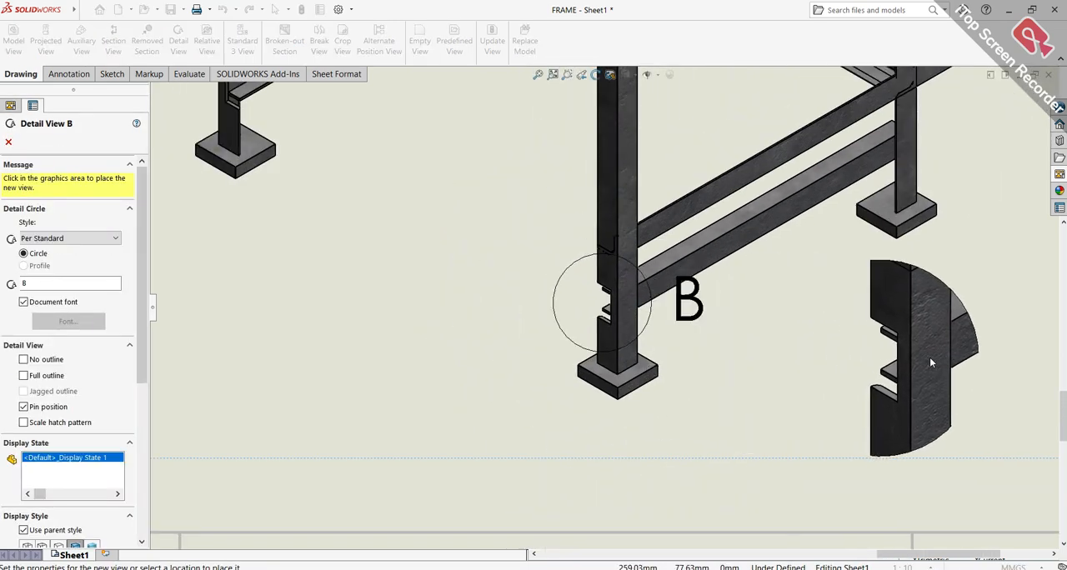
scroll(923, 346, down, 5)
scroll(921, 346, up, 4)
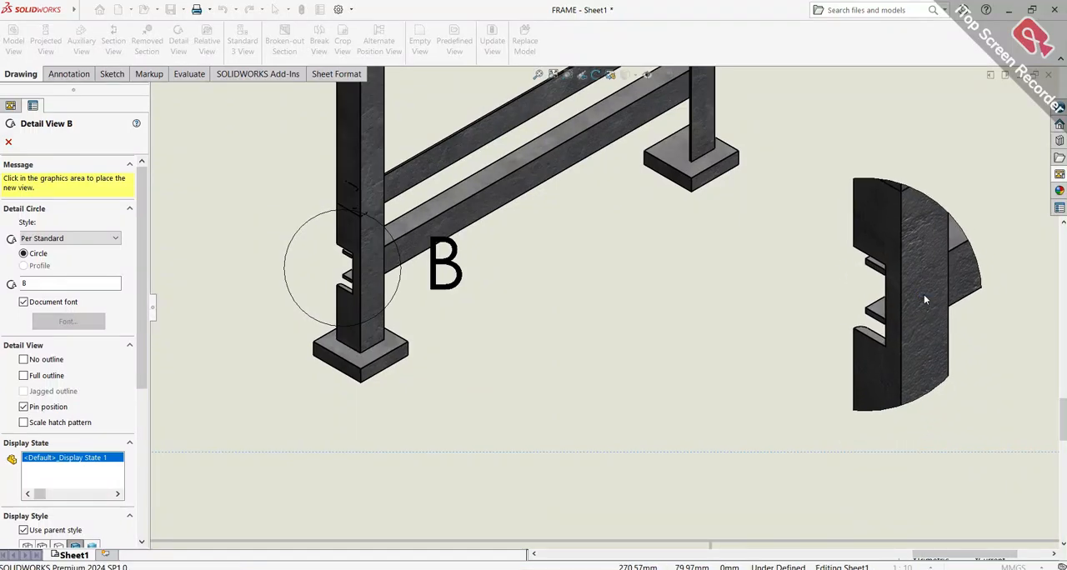
click(924, 297)
Move the label of detail view B up beneath its view, and shift the view slightly up toward the sheet's right border
scroll(916, 422, up, 3)
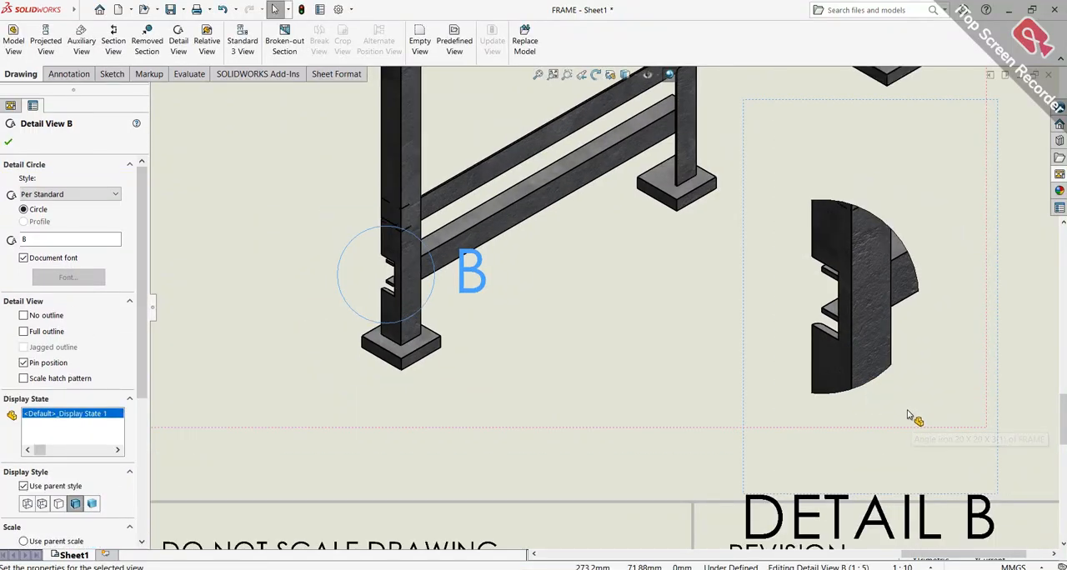
scroll(911, 424, down, 1)
scroll(867, 438, up, 1)
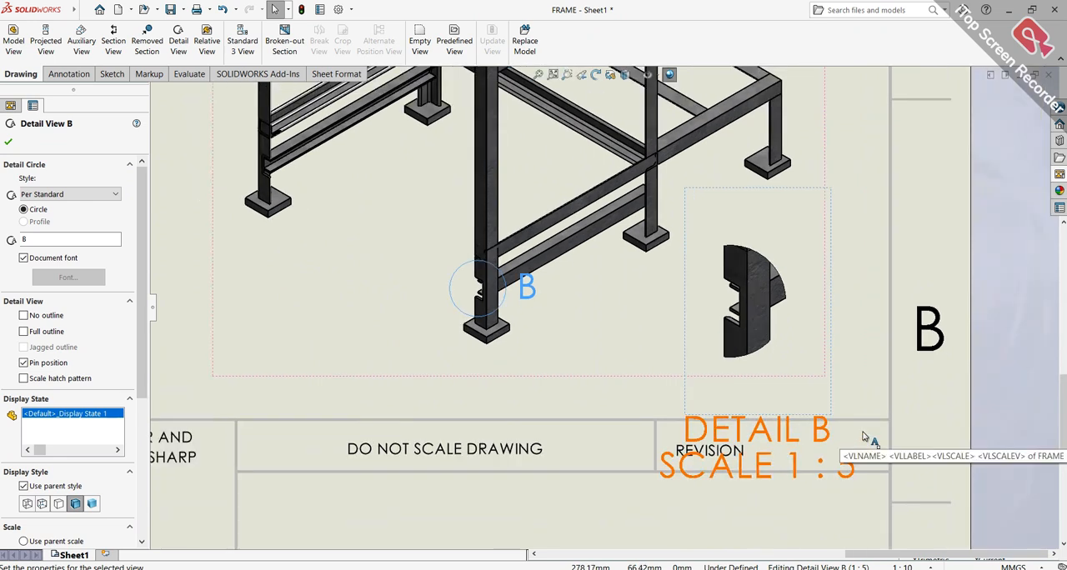
drag(809, 432, 804, 370)
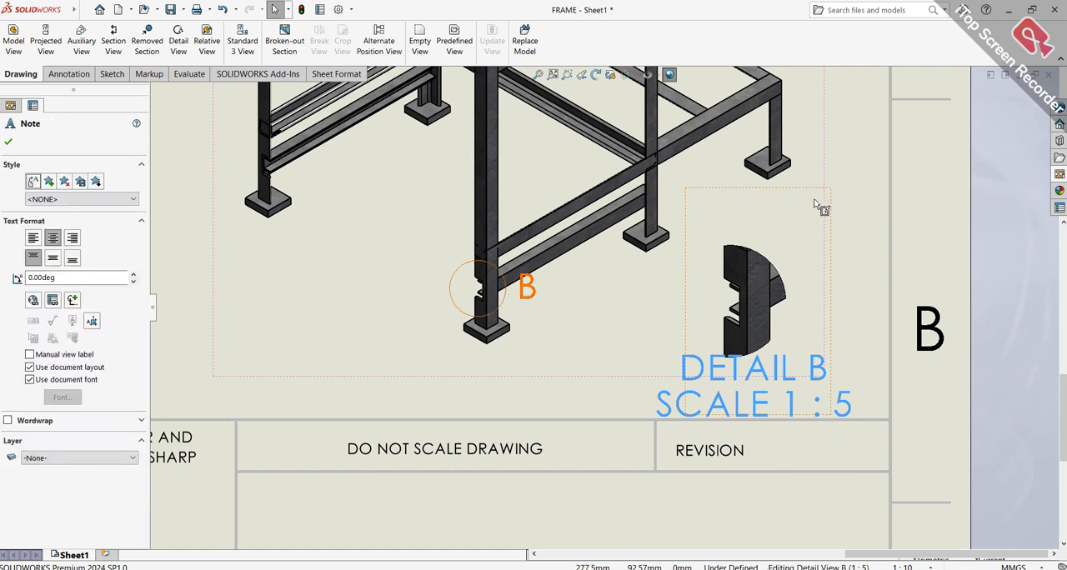
drag(830, 196, 850, 175)
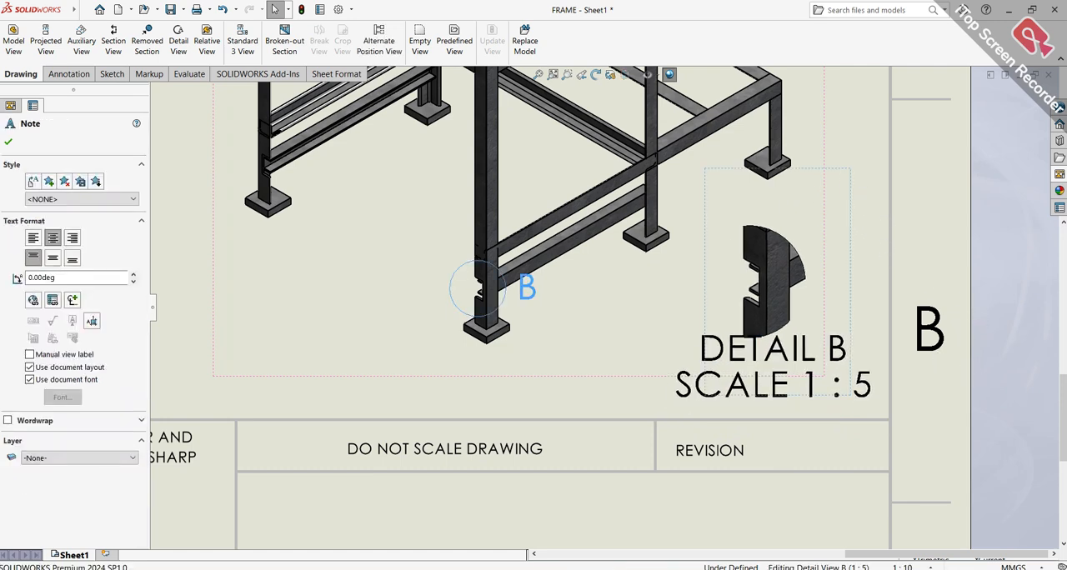
click(576, 392)
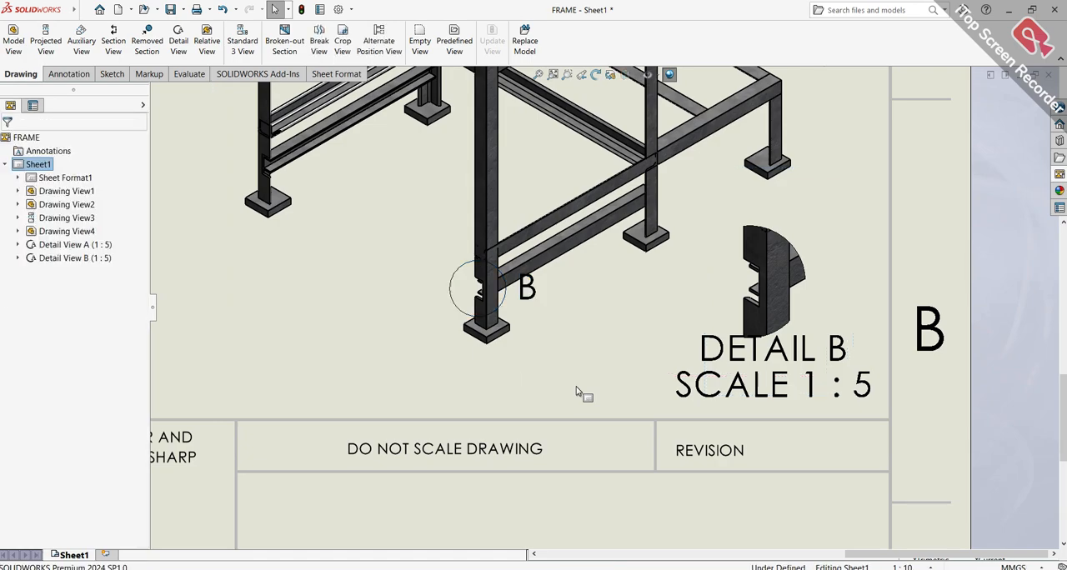
Examine the isometric view's joints, both detail views and the overall sheet layout
scroll(542, 300, up, 4)
scroll(528, 219, down, 1)
scroll(528, 219, down, 3)
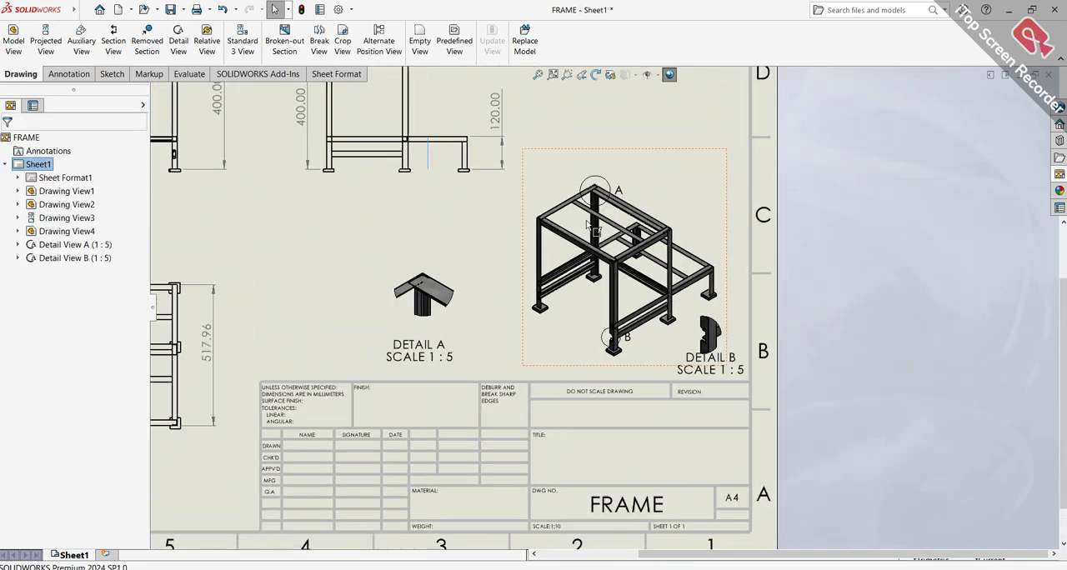
scroll(699, 279, down, 1)
scroll(690, 278, down, 2)
scroll(619, 348, up, 1)
scroll(487, 379, down, 2)
scroll(492, 375, up, 2)
scroll(493, 374, up, 2)
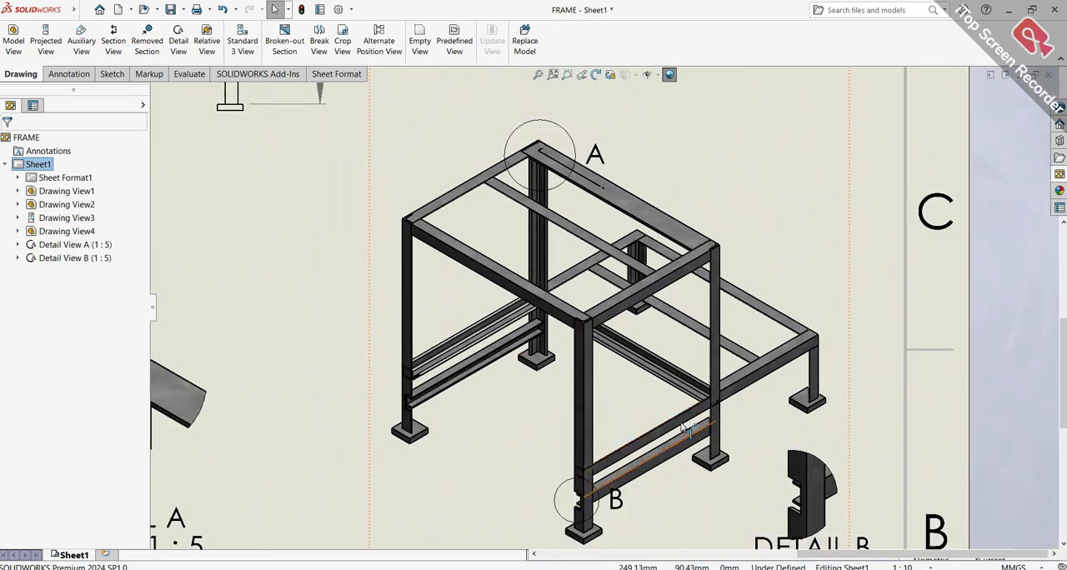
scroll(646, 466, up, 1)
scroll(780, 412, down, 2)
scroll(738, 350, down, 2)
scroll(730, 335, up, 2)
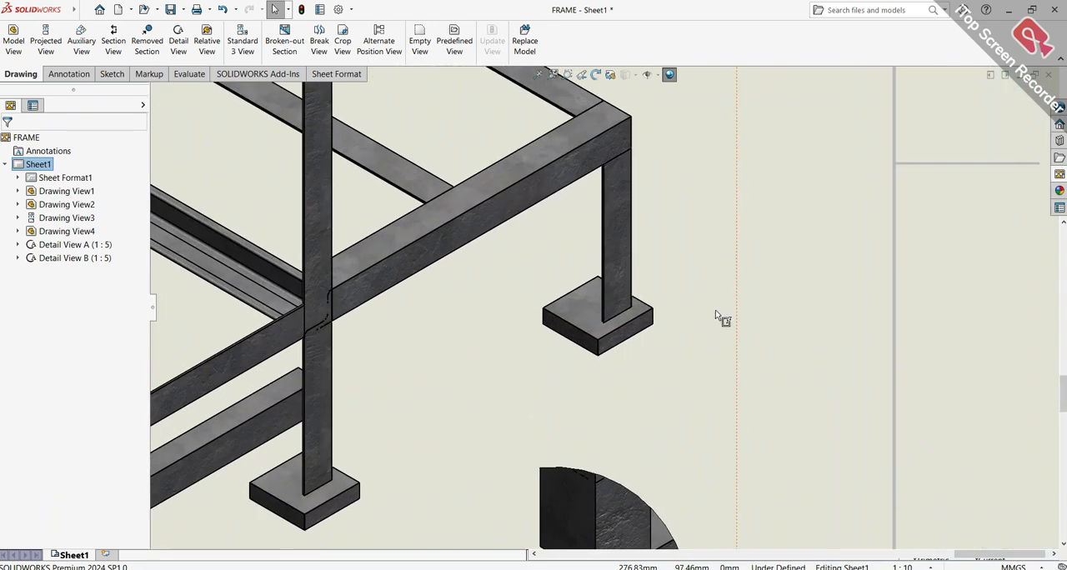
scroll(723, 304, up, 3)
scroll(634, 280, up, 1)
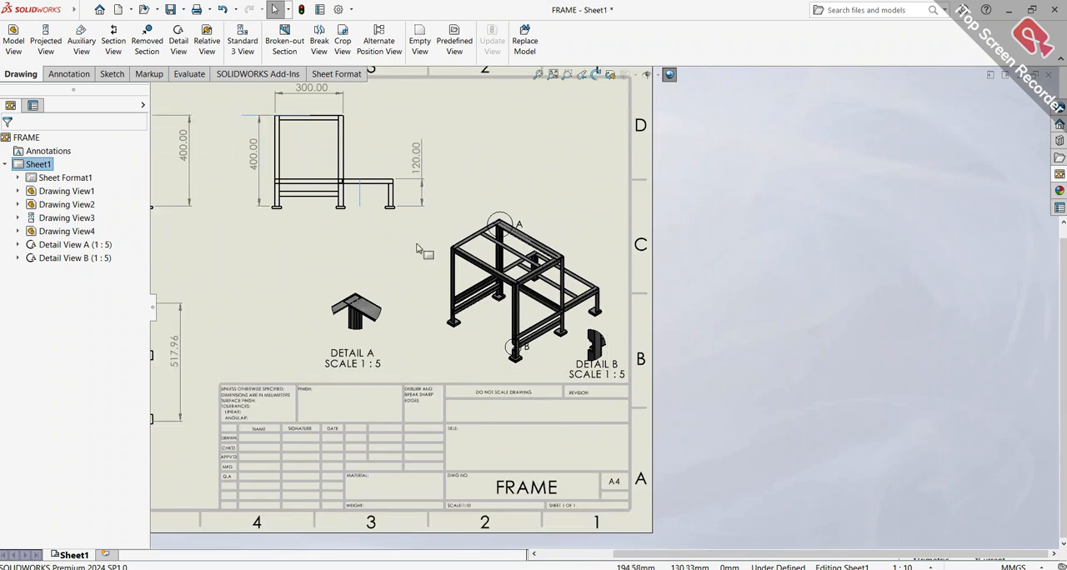
Move the top view farther below the front view and set its display style to Hidden Lines Visible
key(f)
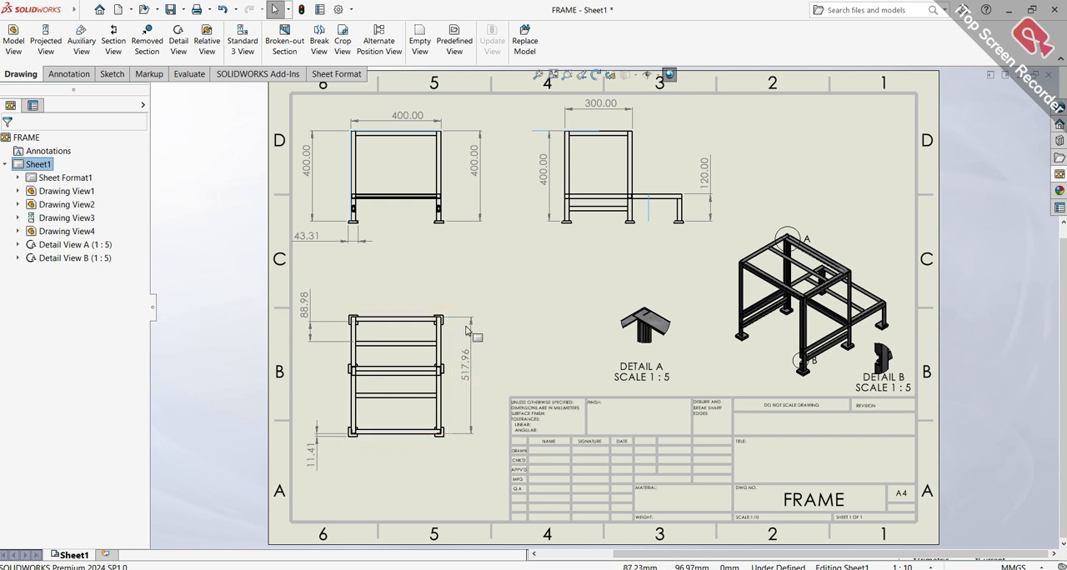
drag(449, 311, 450, 349)
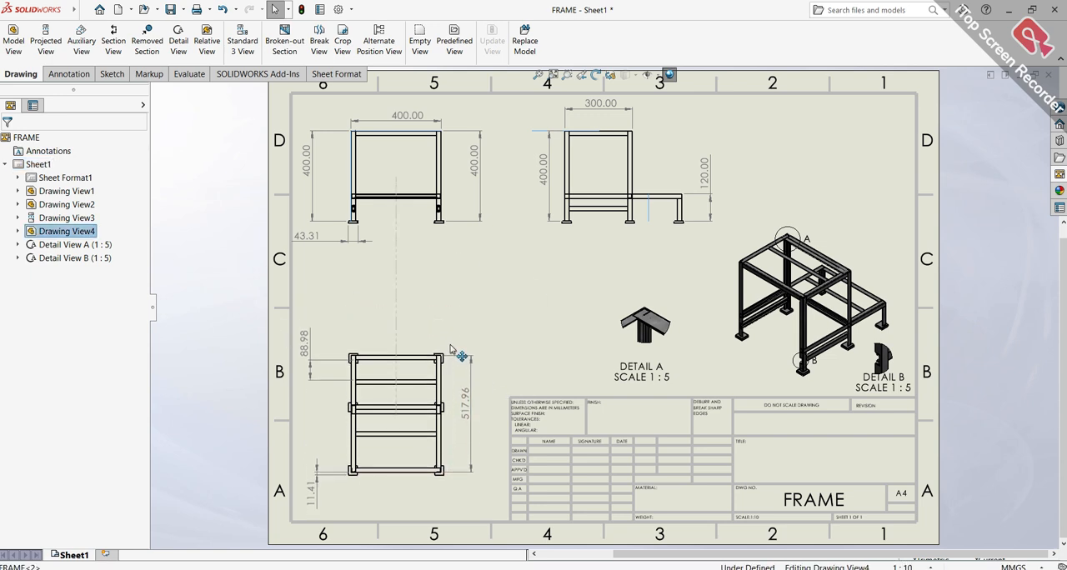
scroll(426, 408, down, 3)
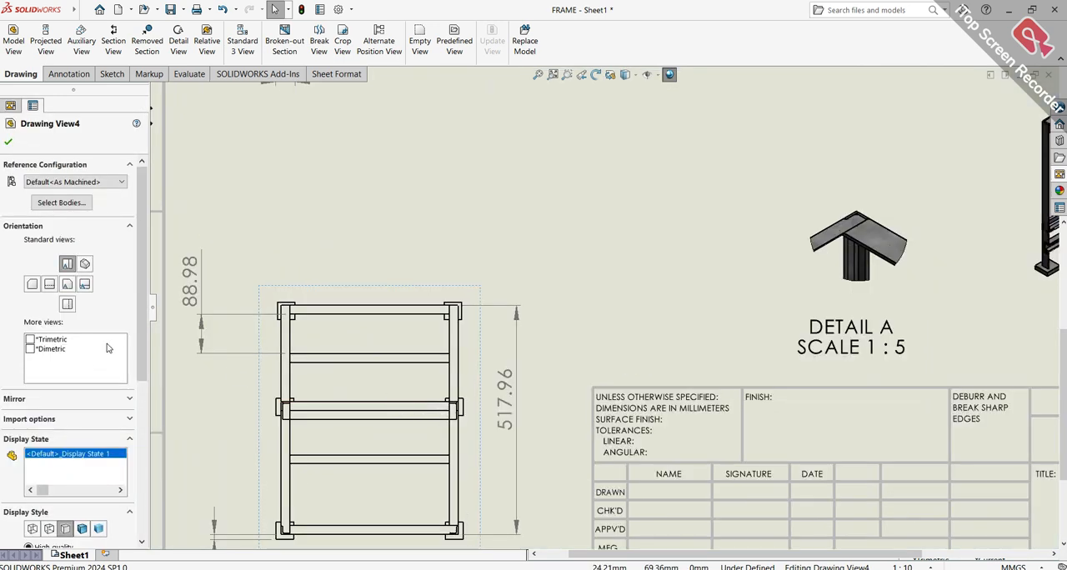
scroll(140, 364, down, 5)
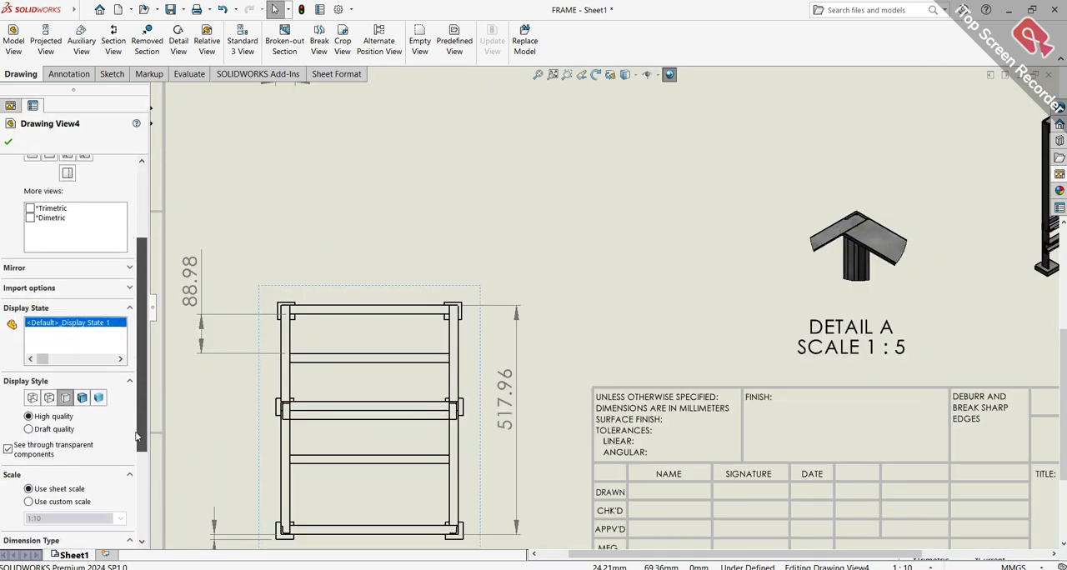
click(88, 374)
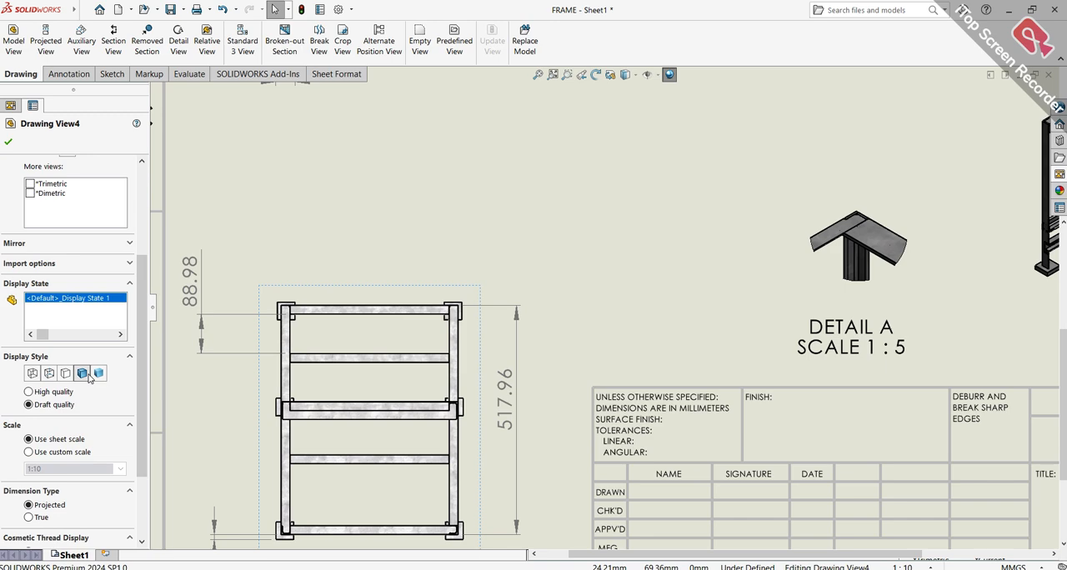
click(52, 376)
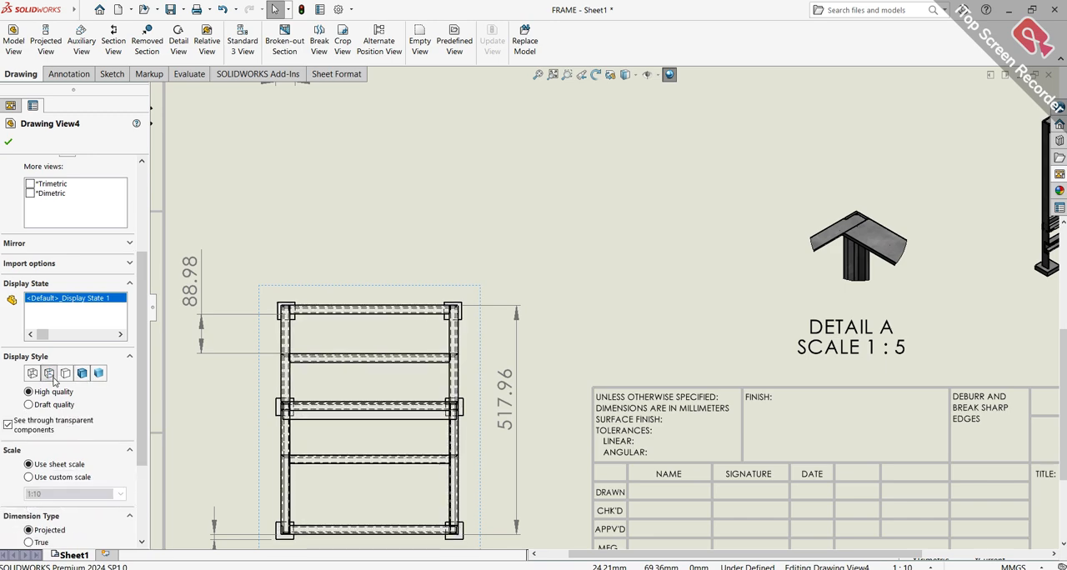
Set the front view's display style to Shaded With Edges at draft quality
scroll(316, 368, up, 7)
scroll(620, 143, down, 2)
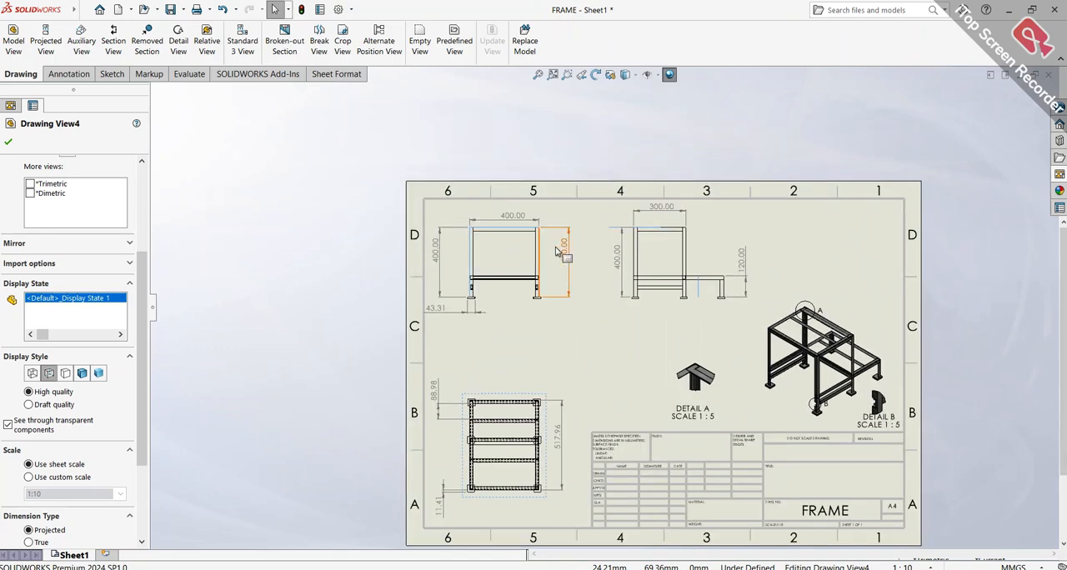
scroll(558, 248, down, 3)
click(511, 265)
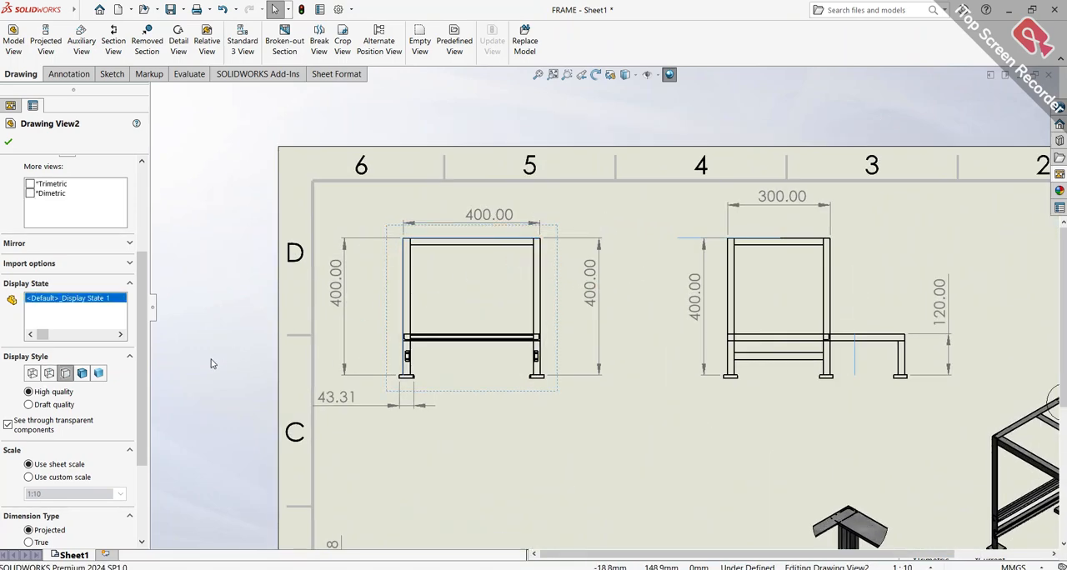
drag(146, 383, 168, 487)
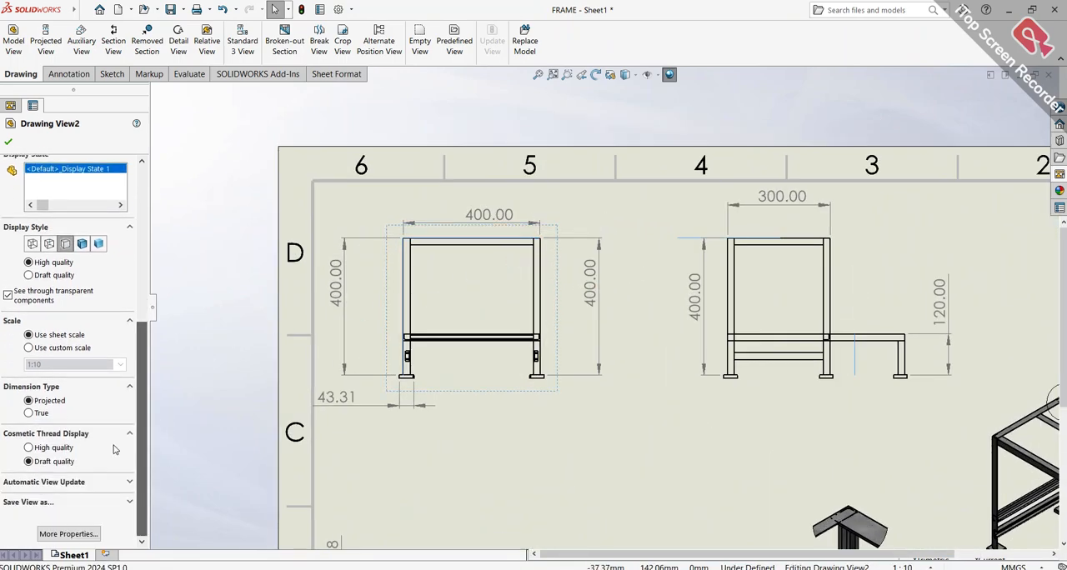
click(82, 244)
click(28, 300)
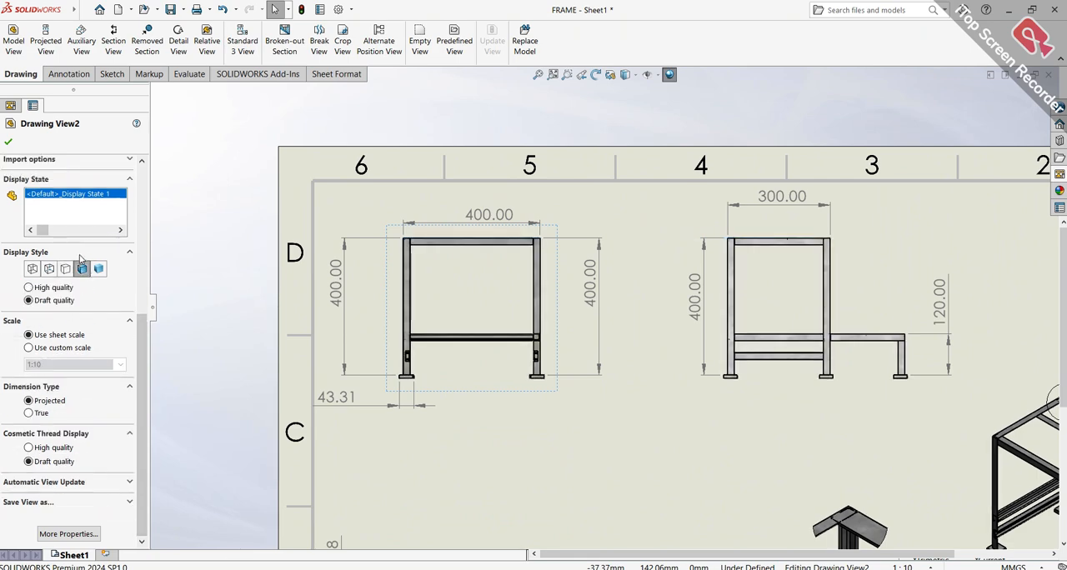
Create detail view C of the joint between the front view's lower rail and right leg, placing it between the front and right-side views
scroll(668, 395, up, 4)
scroll(671, 367, down, 2)
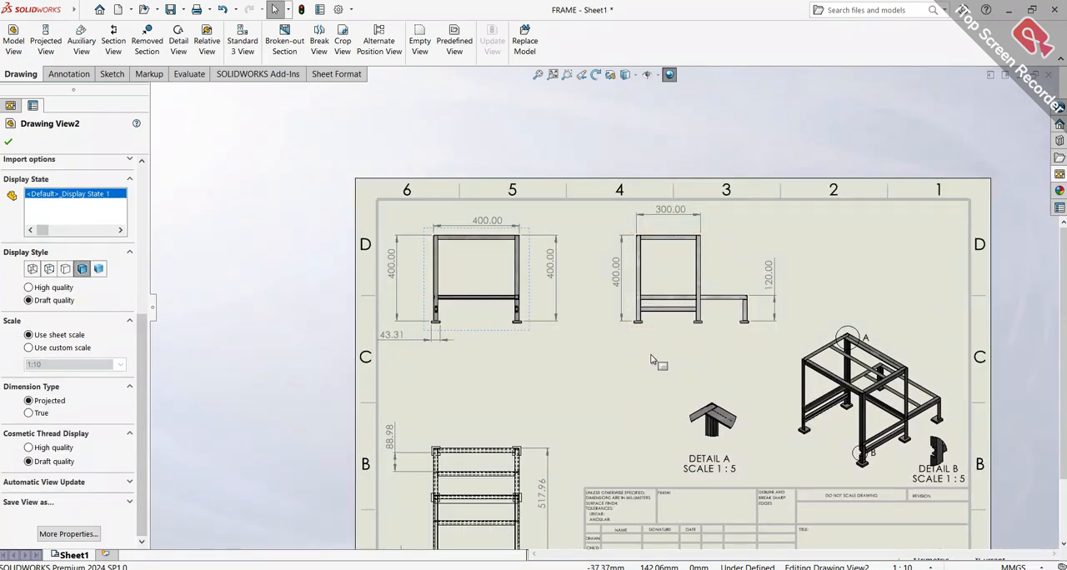
scroll(652, 359, up, 2)
scroll(649, 356, down, 2)
scroll(484, 225, down, 8)
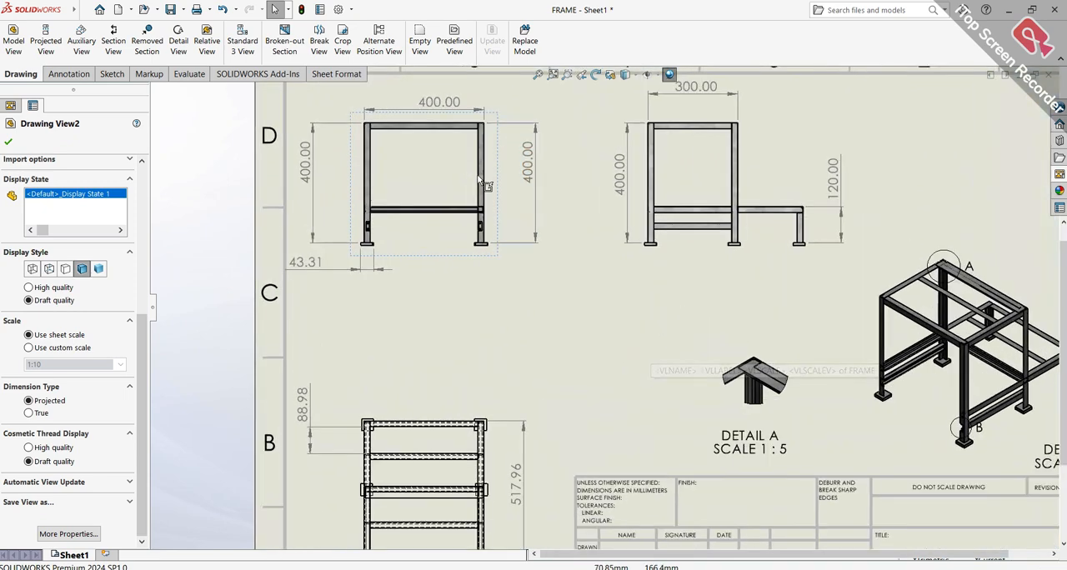
scroll(560, 299, down, 4)
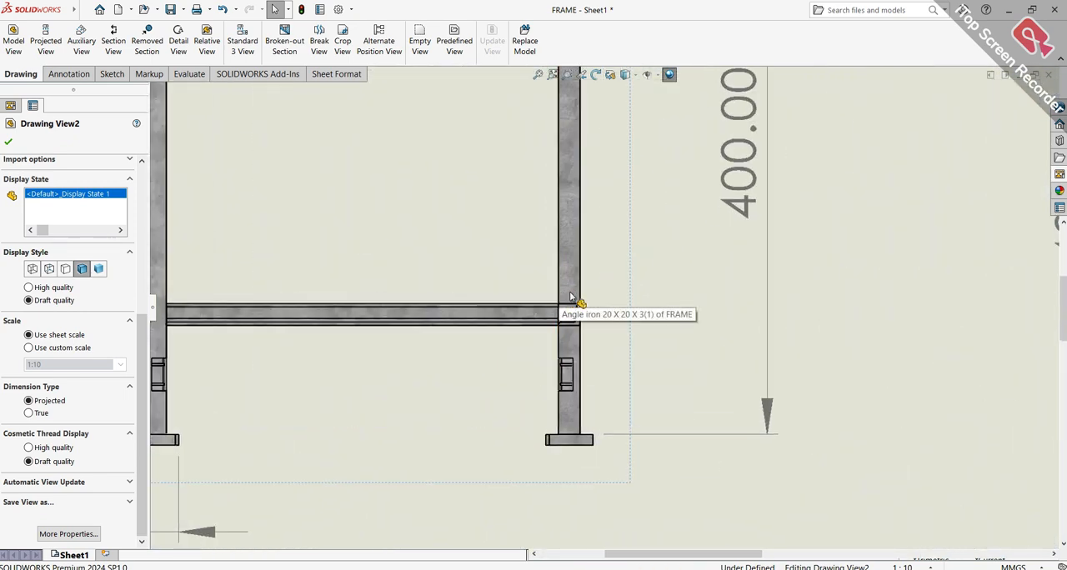
click(179, 41)
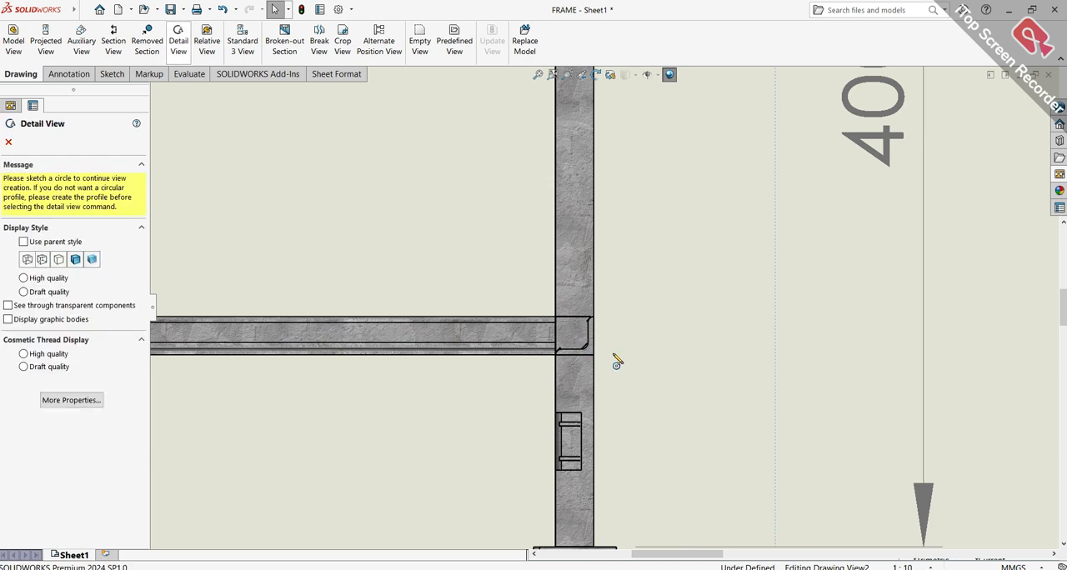
click(573, 331)
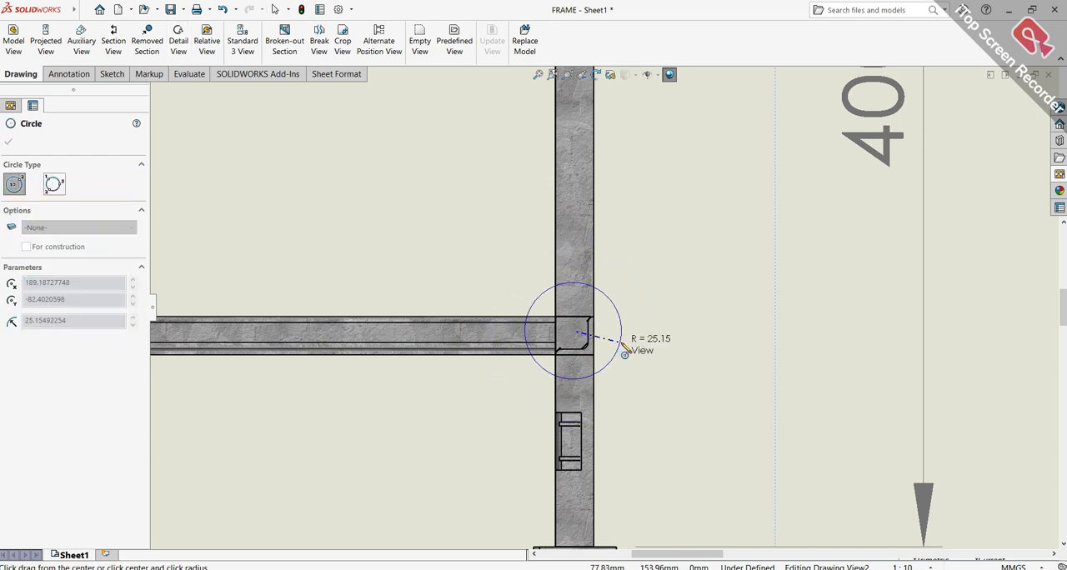
click(626, 347)
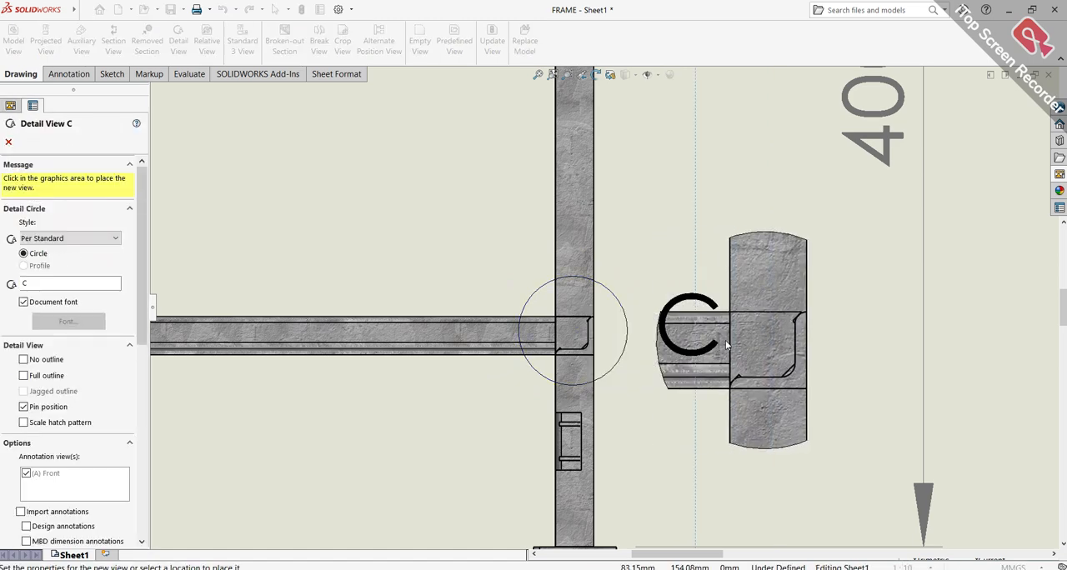
scroll(709, 359, up, 8)
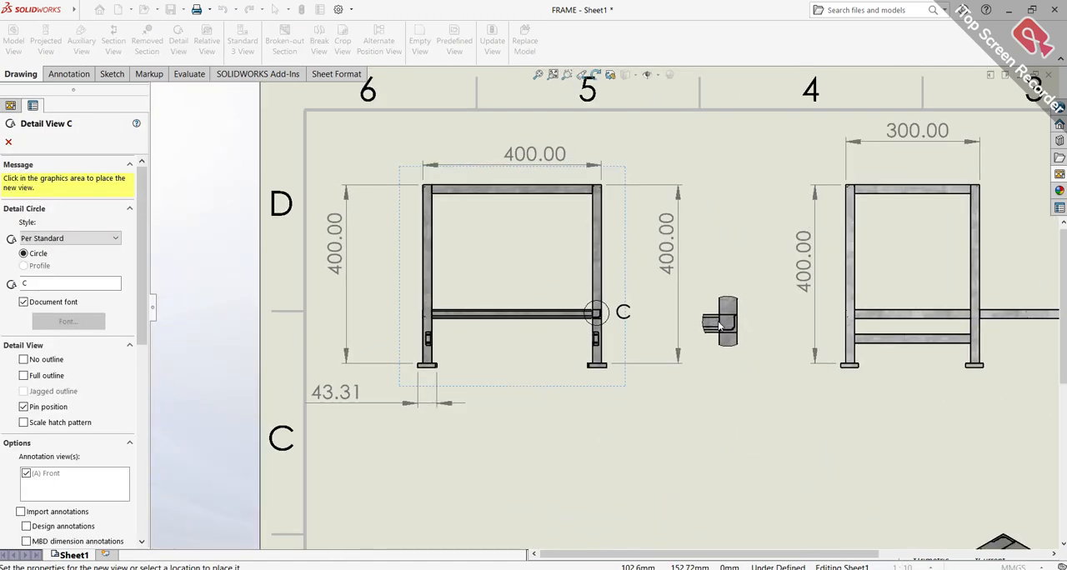
click(714, 322)
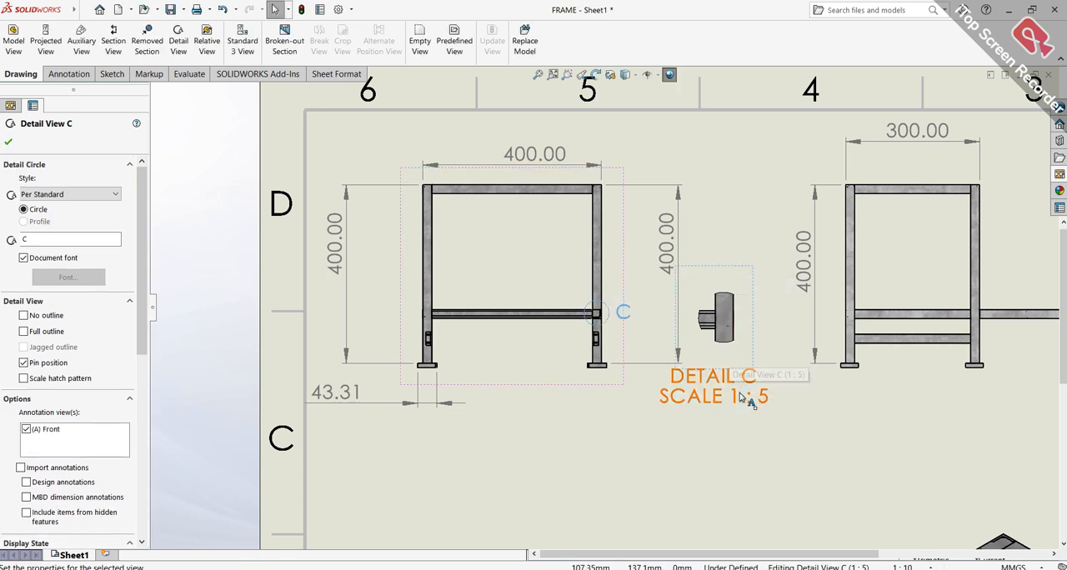
key(Escape)
Reposition detail view C slightly toward the front view and center its label beneath it
scroll(744, 393, up, 3)
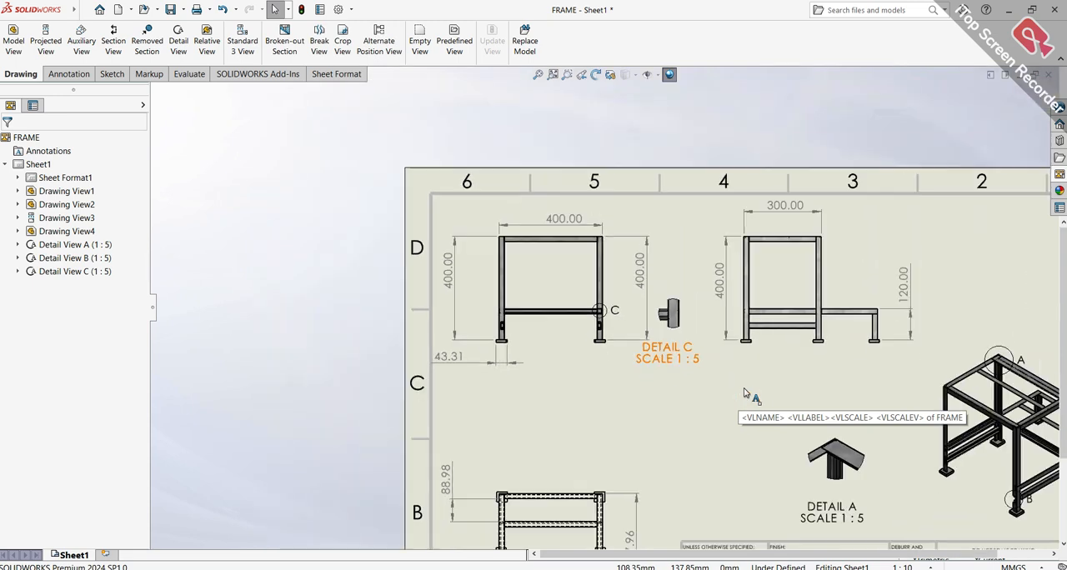
mouse_move(677, 358)
mouse_down()
mouse_move(627, 380)
mouse_move(662, 368)
mouse_up()
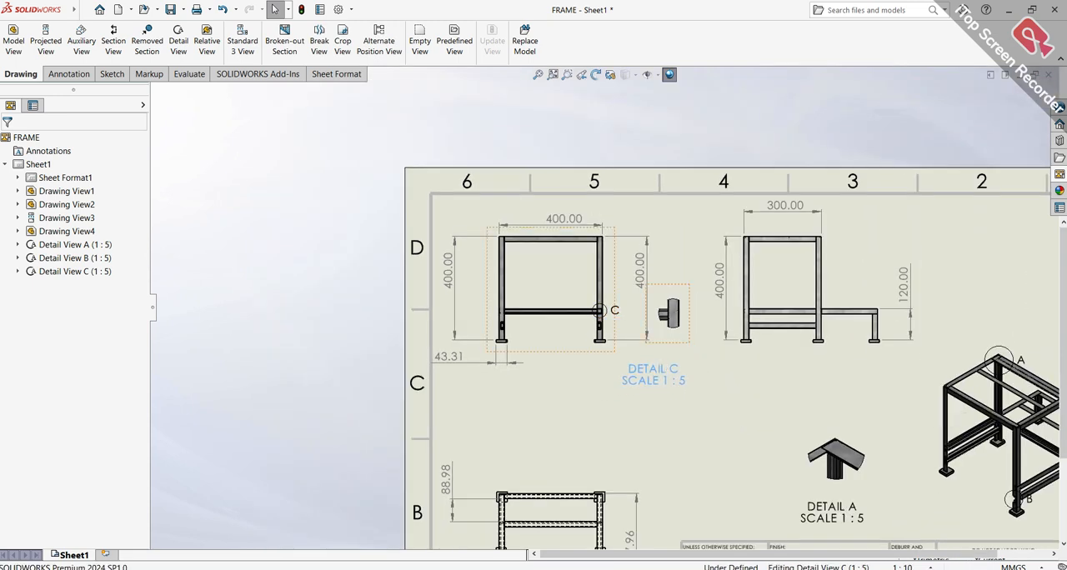
mouse_move(688, 344)
mouse_down()
mouse_move(686, 372)
mouse_move(638, 395)
mouse_move(591, 376)
mouse_move(658, 392)
mouse_move(689, 339)
mouse_move(677, 360)
mouse_up()
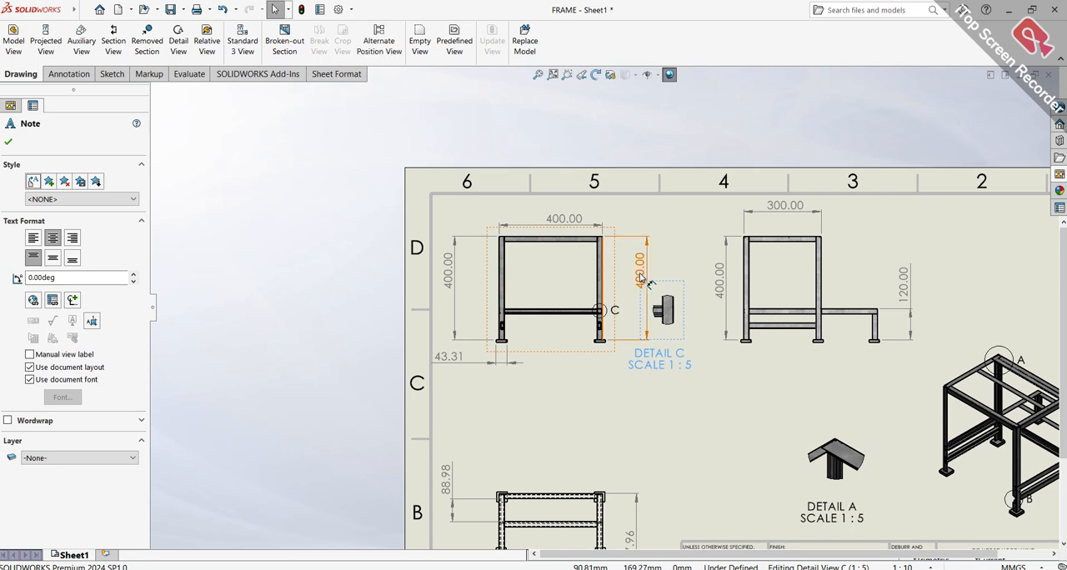
Delete the duplicate 400 mm height dimension between the front view and detail view C
drag(640, 274, 624, 271)
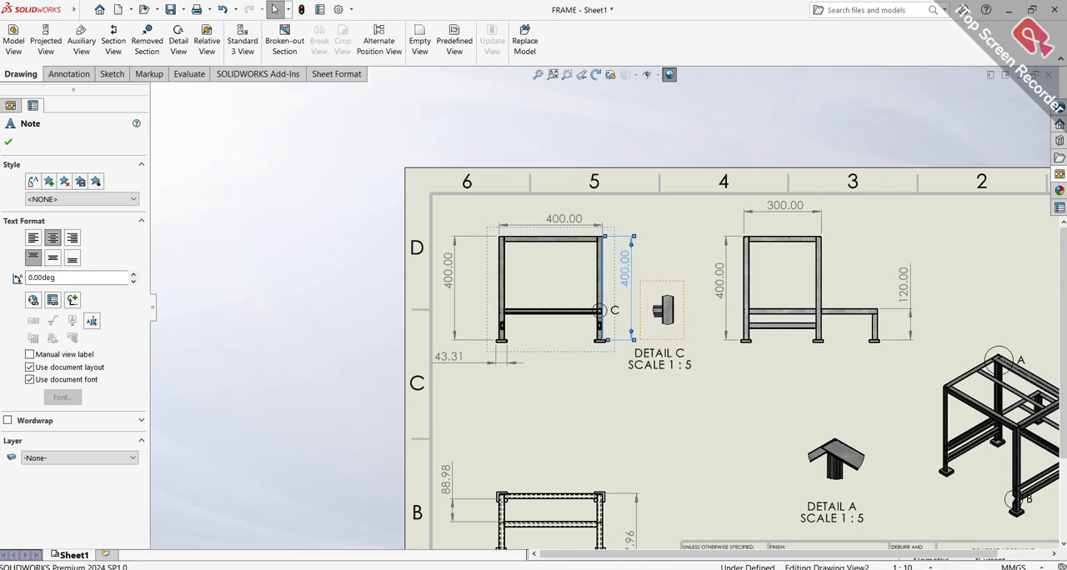
scroll(472, 274, down, 1)
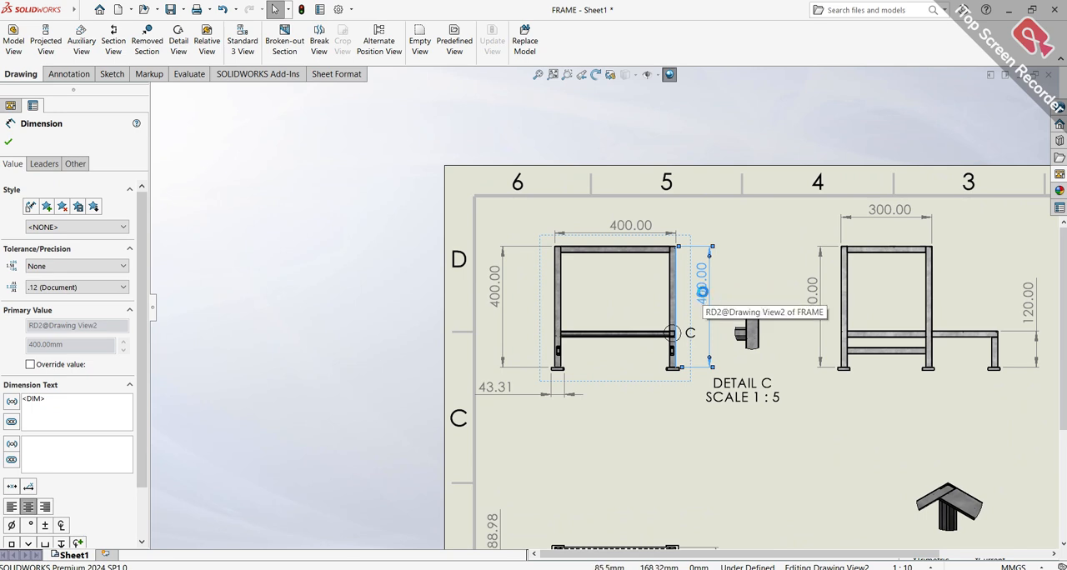
key(Delete)
Move detail view C closer to the front view and bring its label up directly beneath it
drag(768, 369, 743, 375)
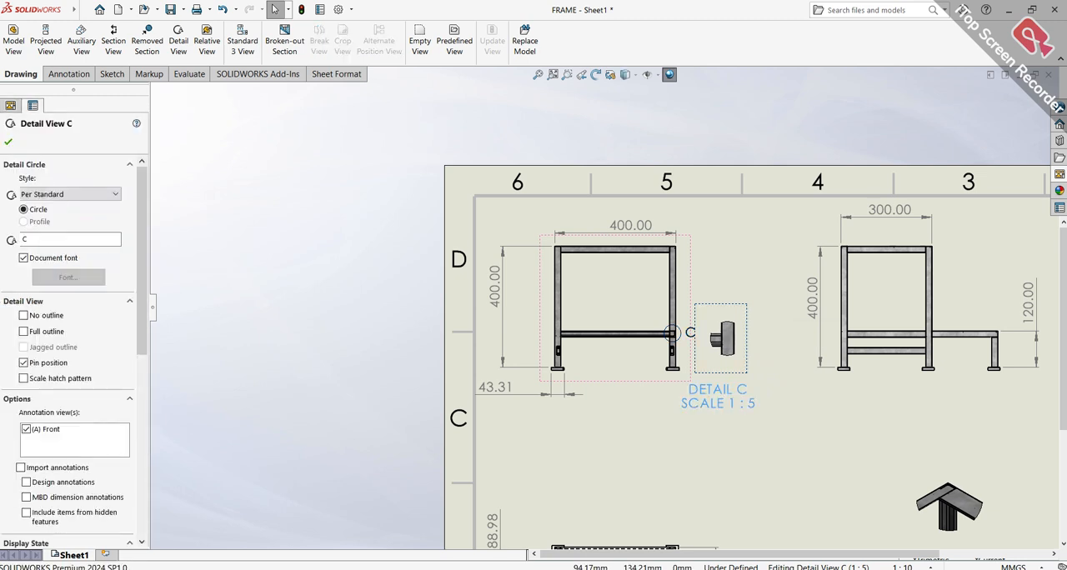
drag(731, 400, 731, 375)
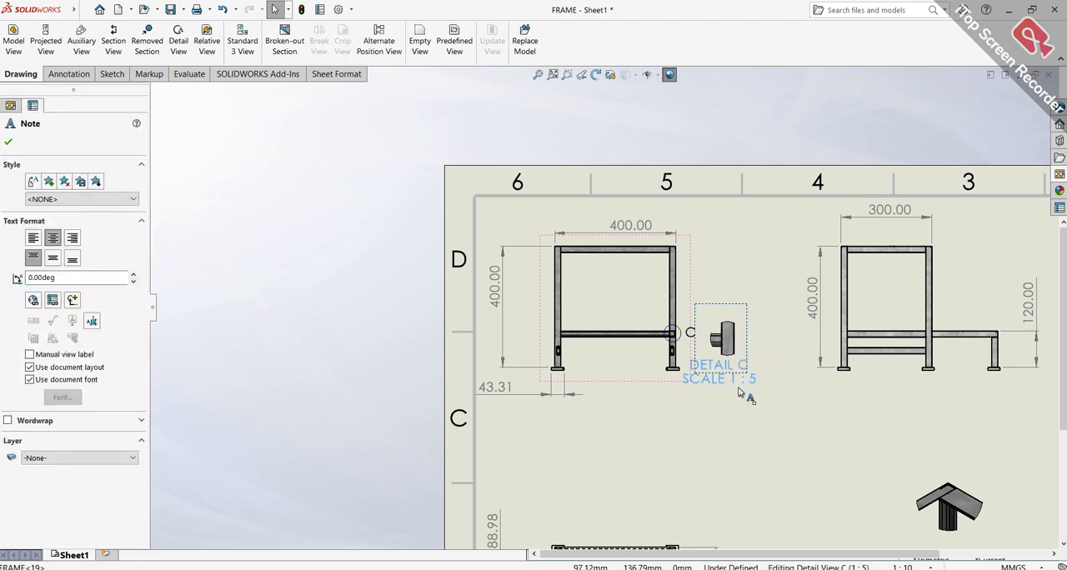
click(737, 410)
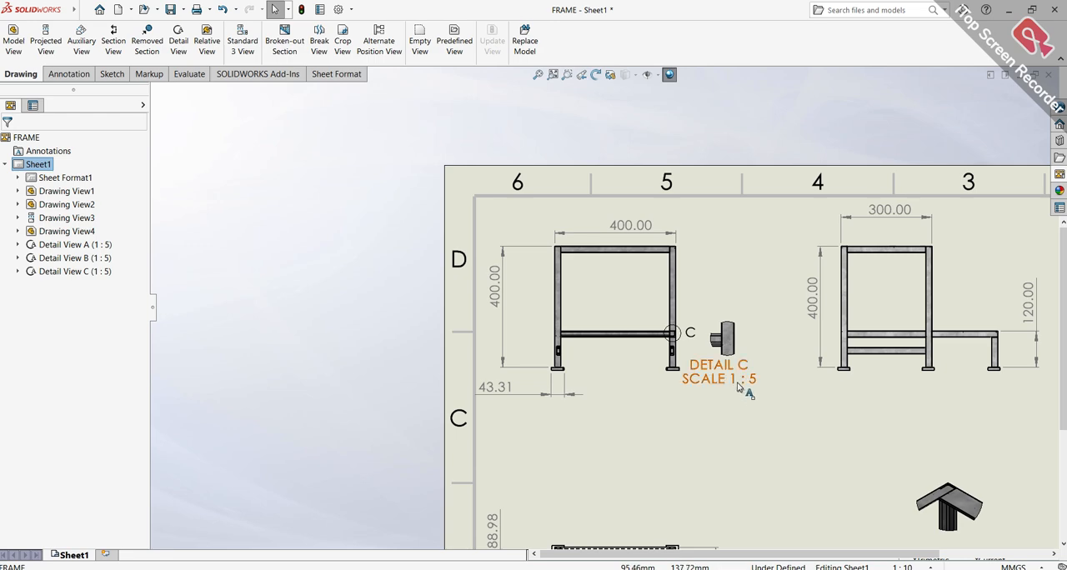
Create detail view D of the right-side view's upper right corner with a circle of about 28 mm radius, placing it beside that corner
scroll(832, 379, up, 2)
scroll(832, 380, down, 4)
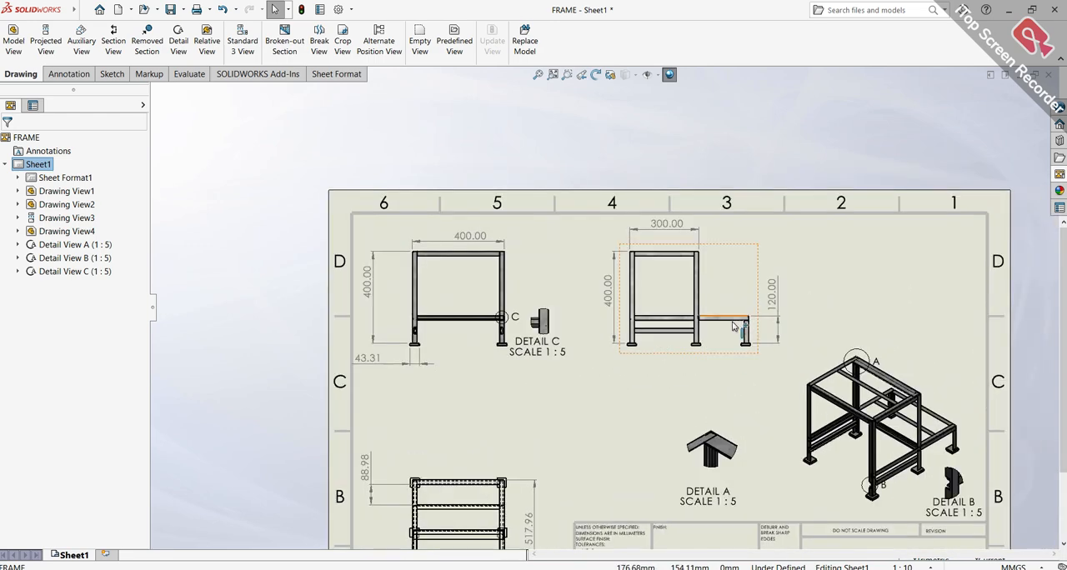
scroll(660, 239, down, 6)
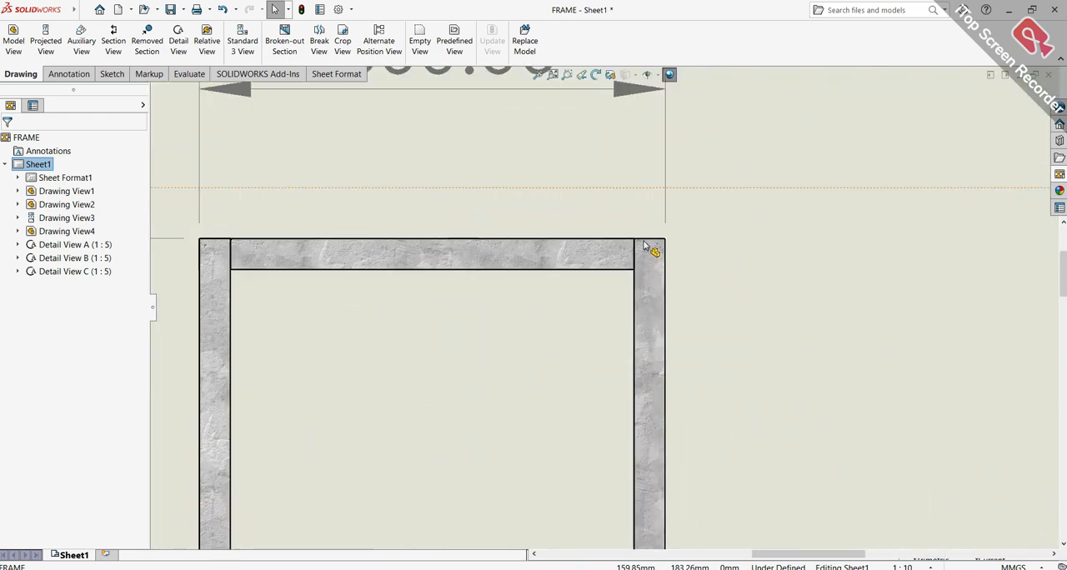
scroll(644, 258, down, 2)
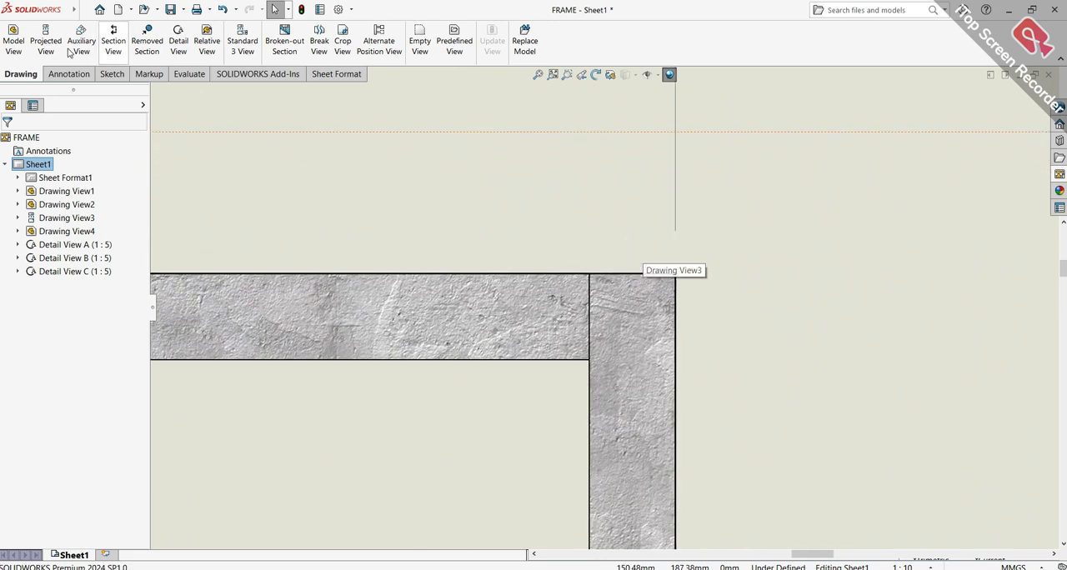
click(177, 52)
click(626, 332)
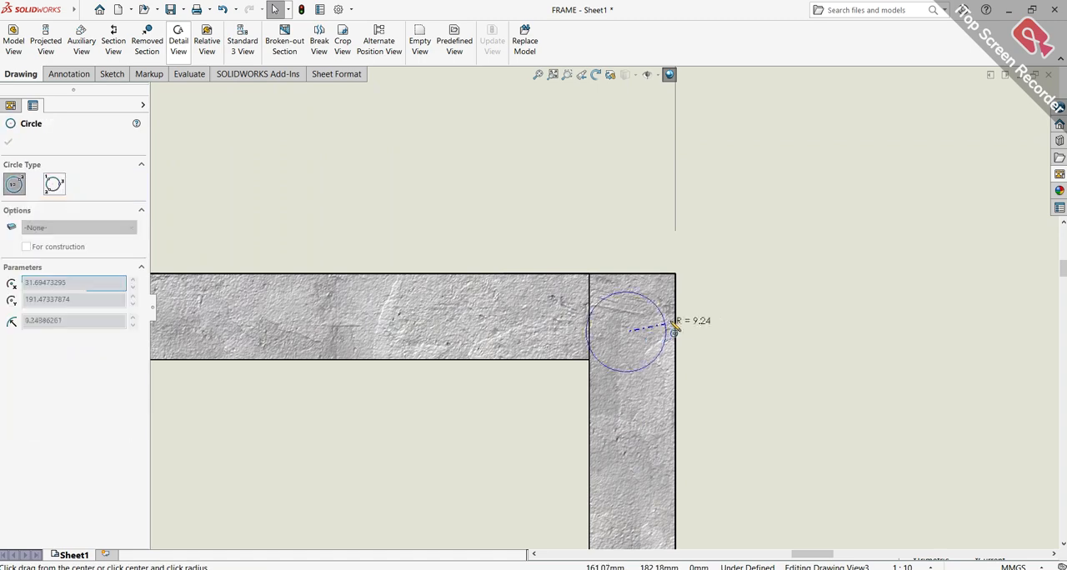
click(747, 303)
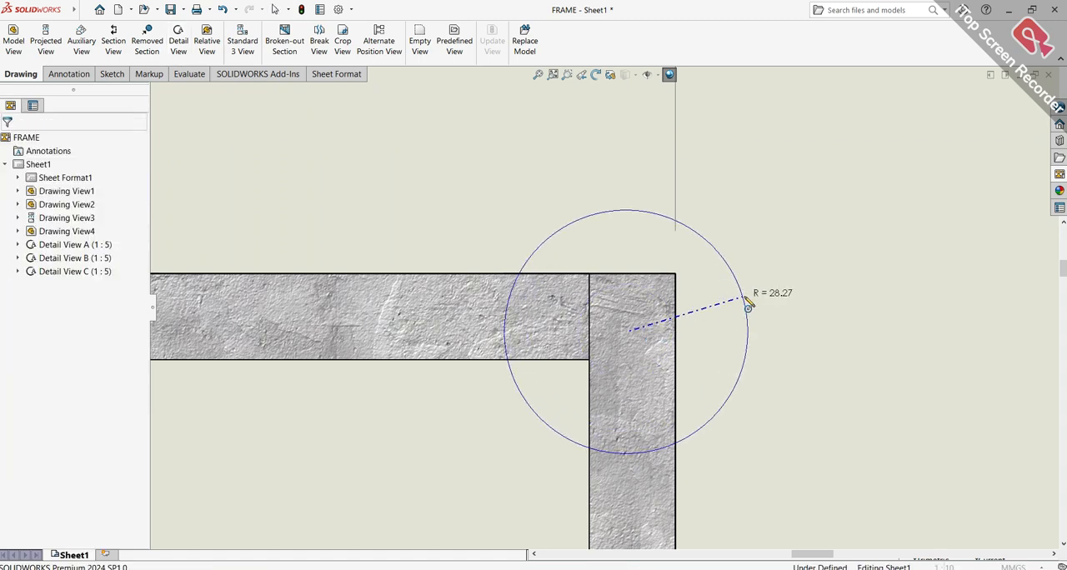
scroll(788, 300, up, 4)
scroll(792, 292, up, 1)
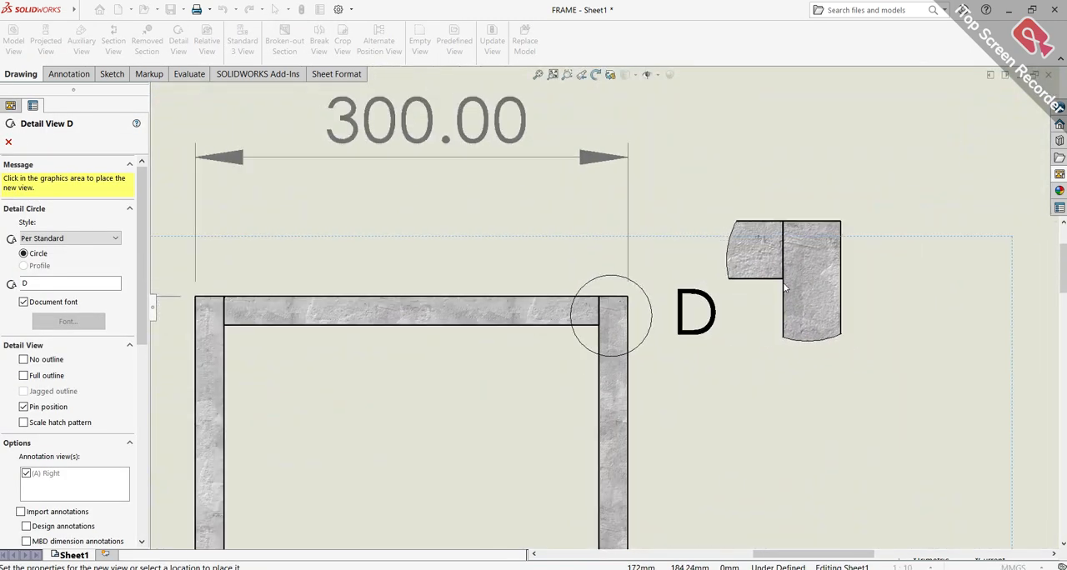
click(796, 307)
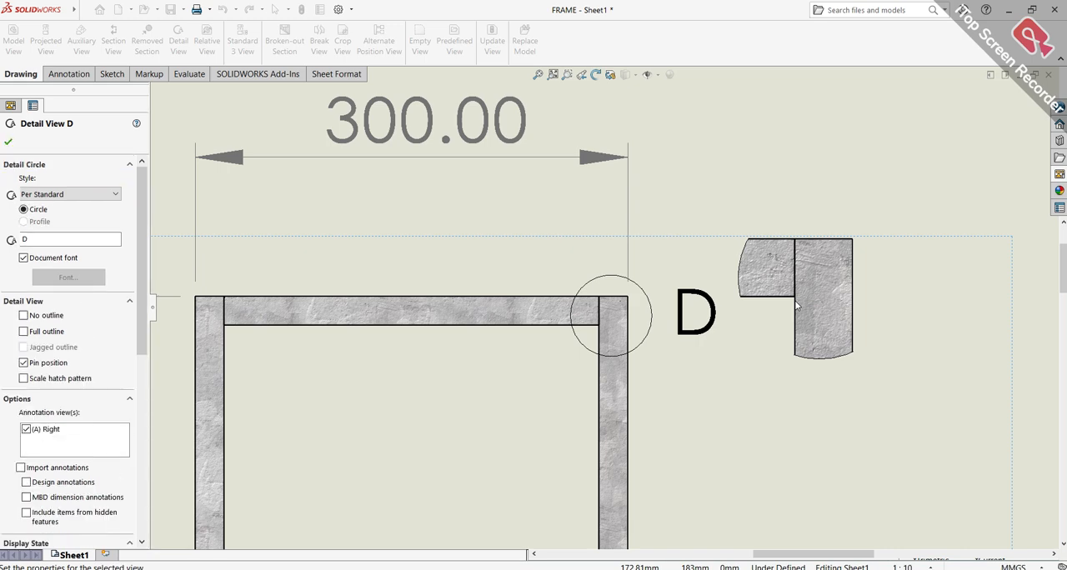
Fit the whole sheet in view and bring up the annotation commands
scroll(834, 364, up, 1)
scroll(831, 360, up, 4)
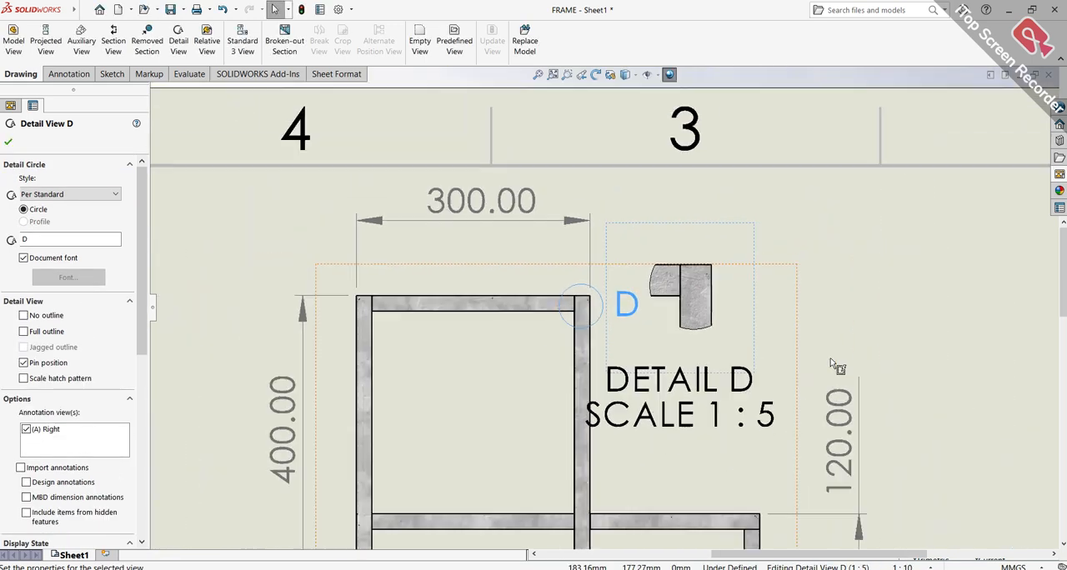
key(f)
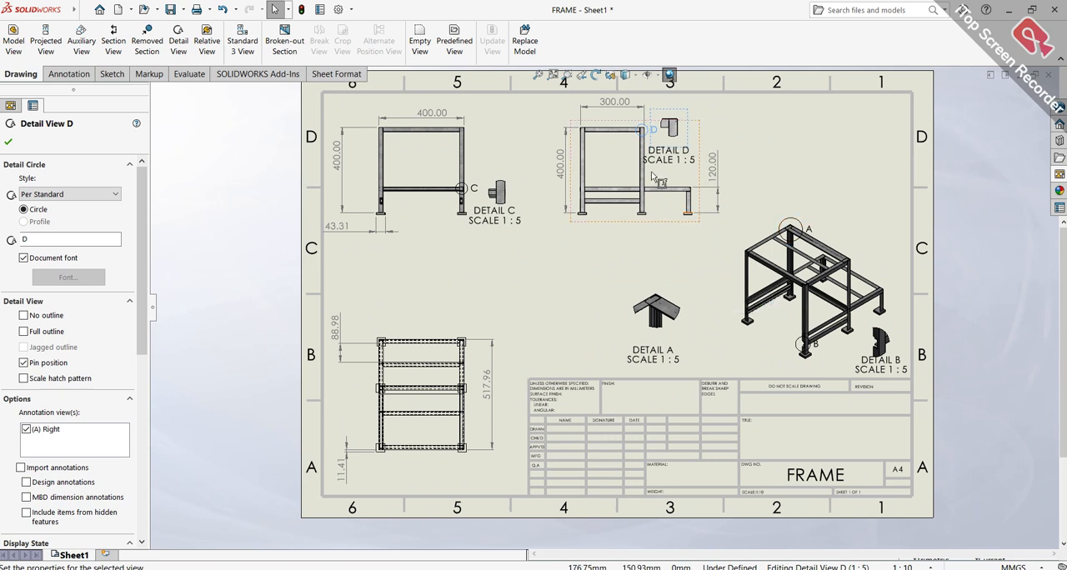
click(67, 75)
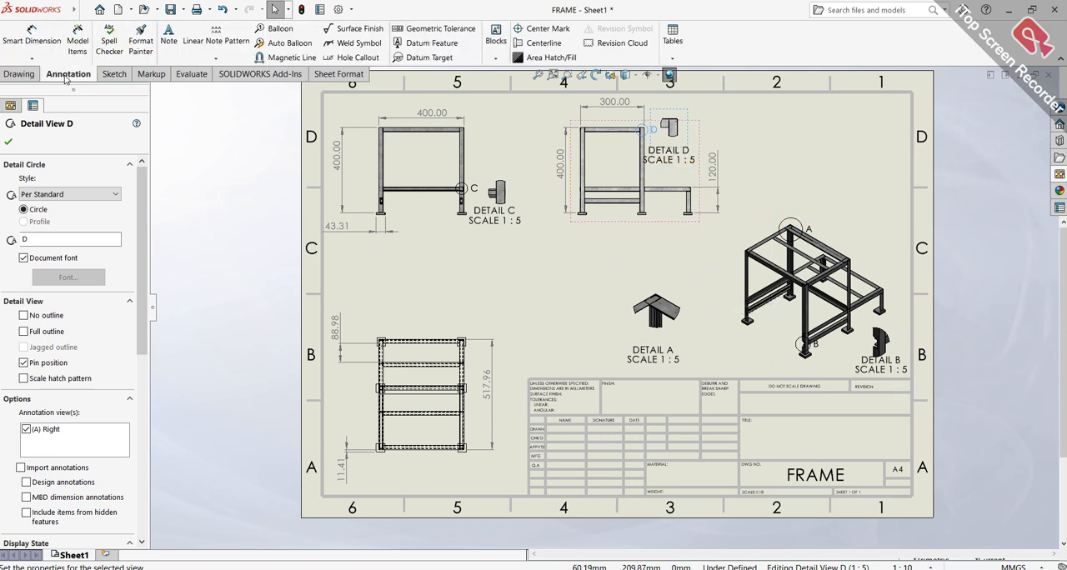
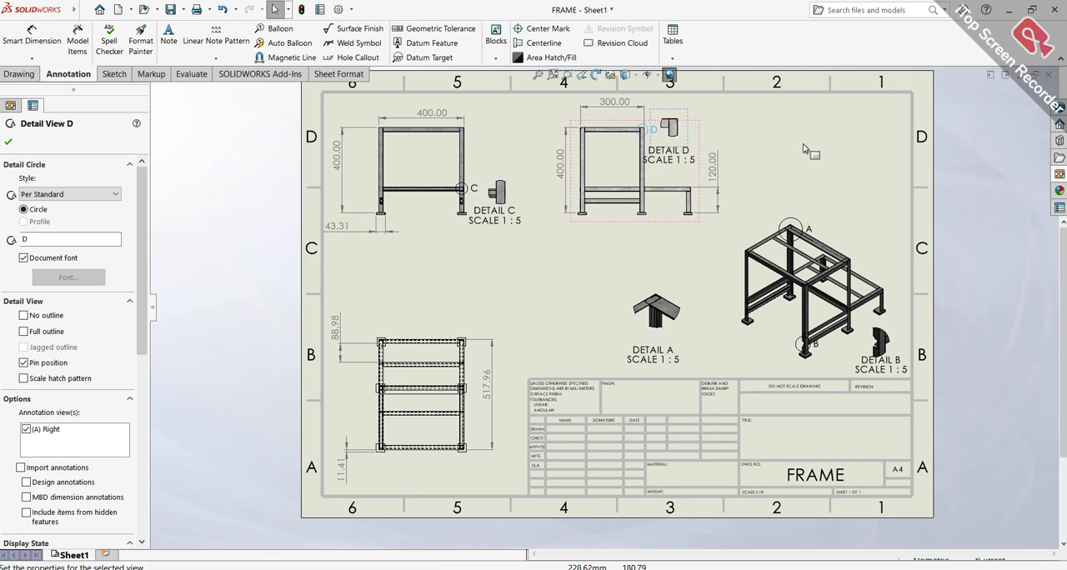
Move detail view D farther away from the right-side view into the clear space above the isometric view
click(771, 134)
drag(690, 125, 816, 126)
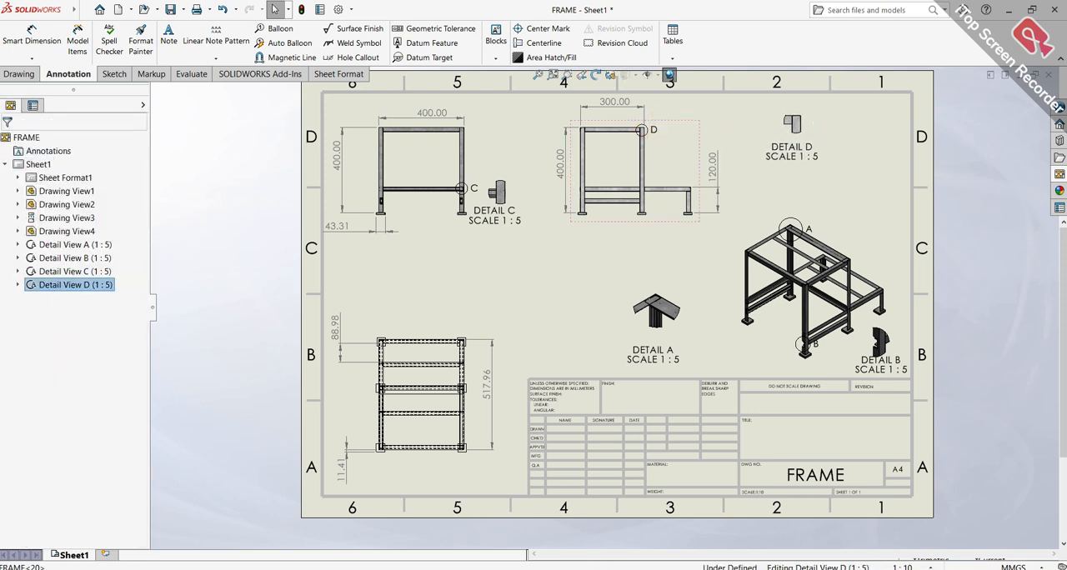
Move detail view C slightly lower and farther from the front view, and place its label directly beneath it
drag(521, 219, 538, 244)
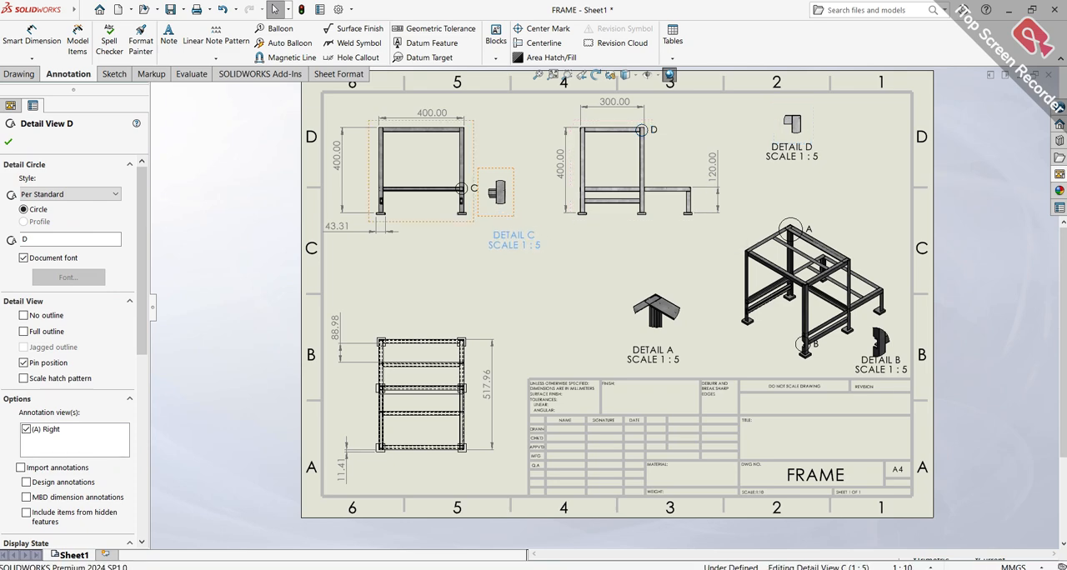
scroll(535, 214, up, 3)
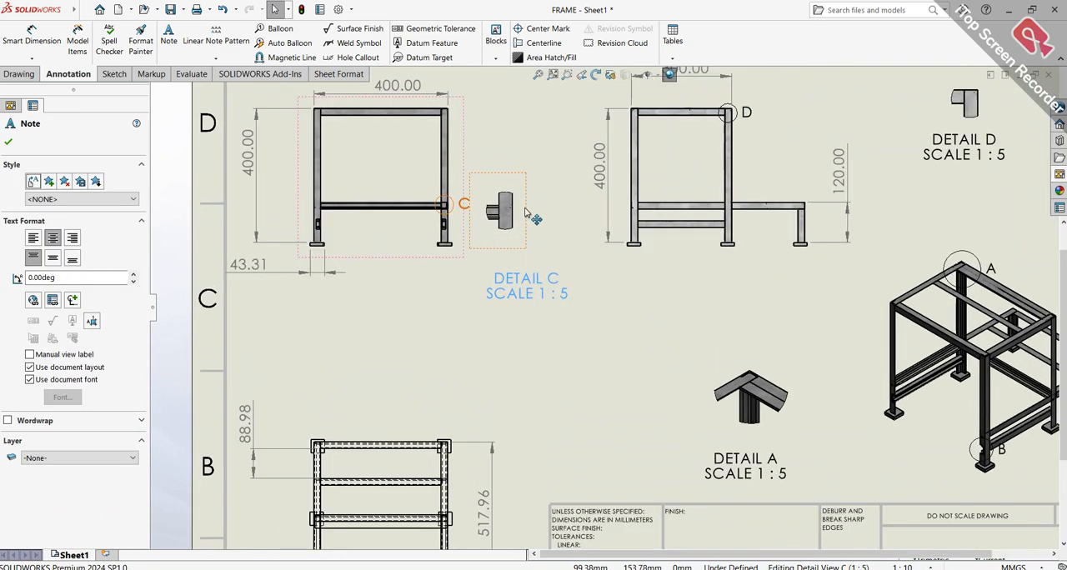
drag(533, 225, 558, 255)
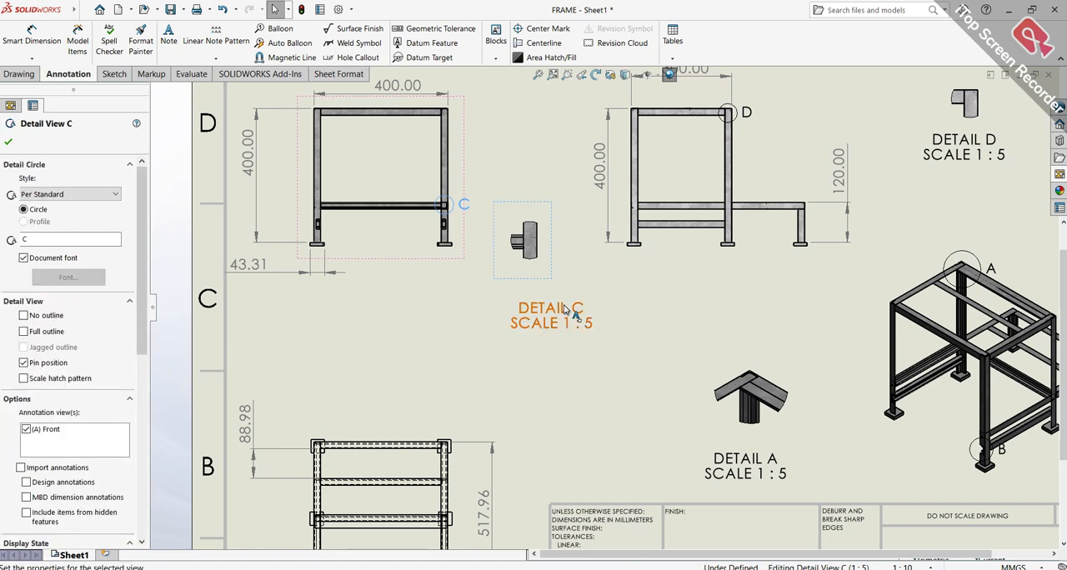
drag(573, 311, 538, 287)
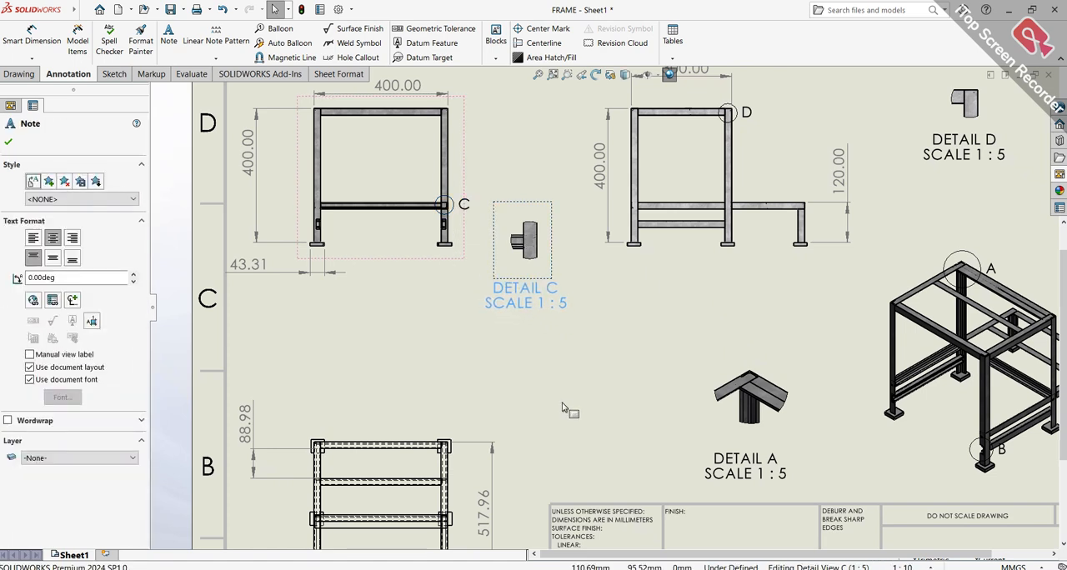
click(593, 363)
scroll(586, 349, down, 2)
scroll(600, 166, down, 3)
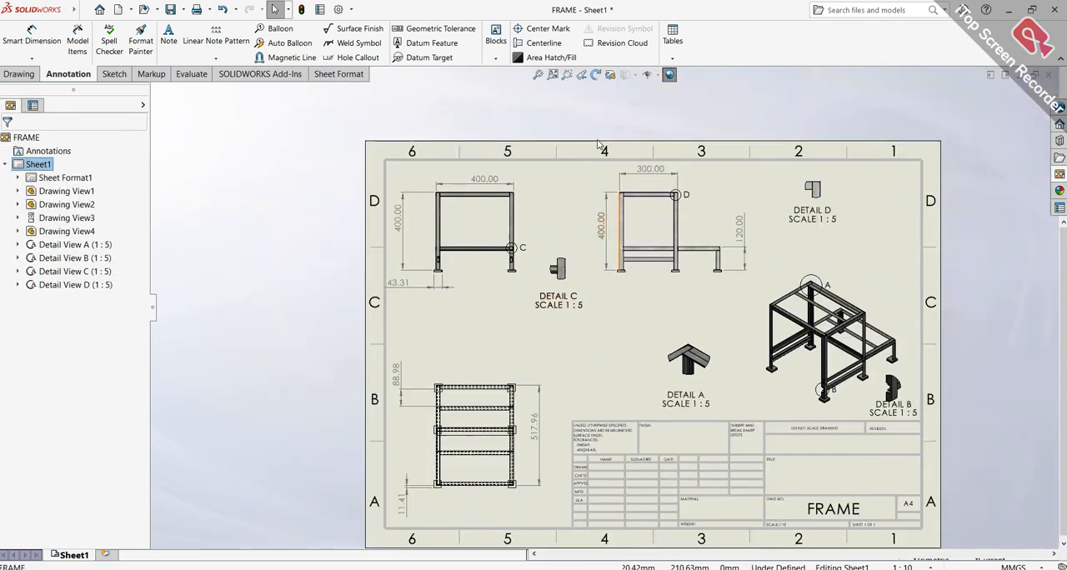
click(550, 74)
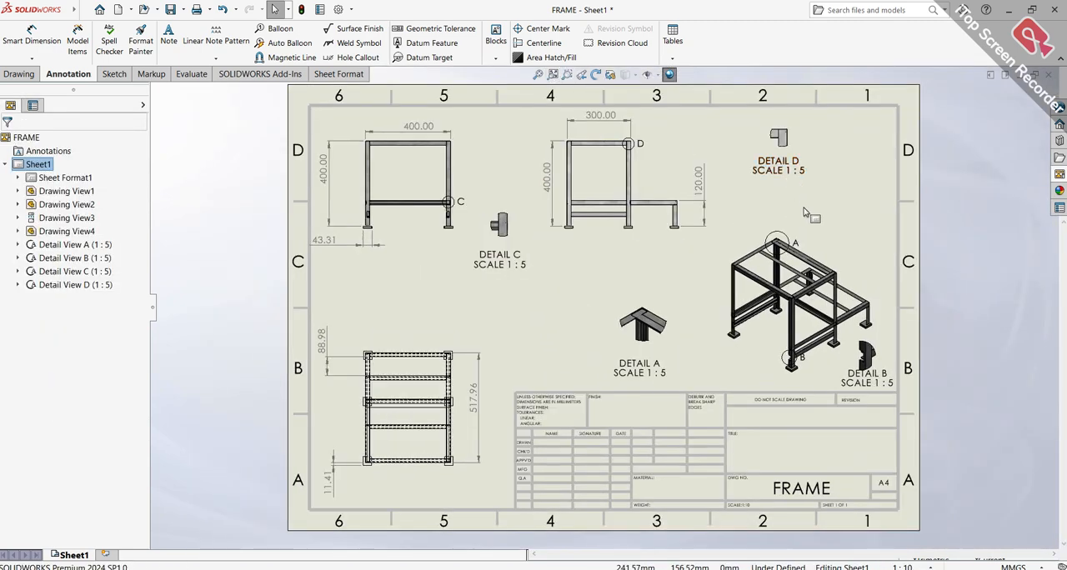
Shift detail view D slightly back toward the right-side view
scroll(867, 367, up, 2)
scroll(827, 472, up, 4)
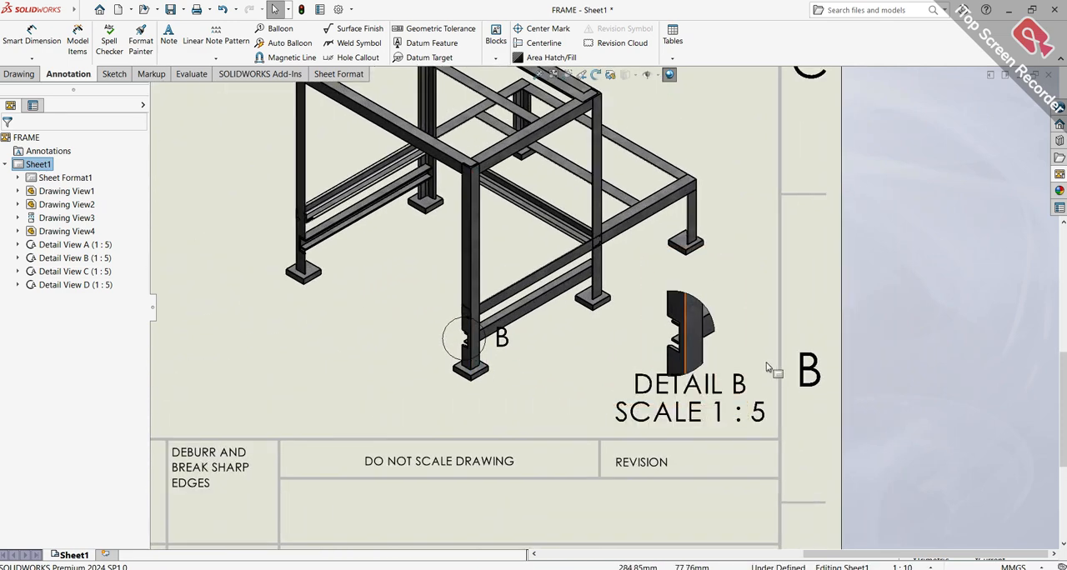
scroll(774, 369, down, 3)
scroll(492, 147, up, 3)
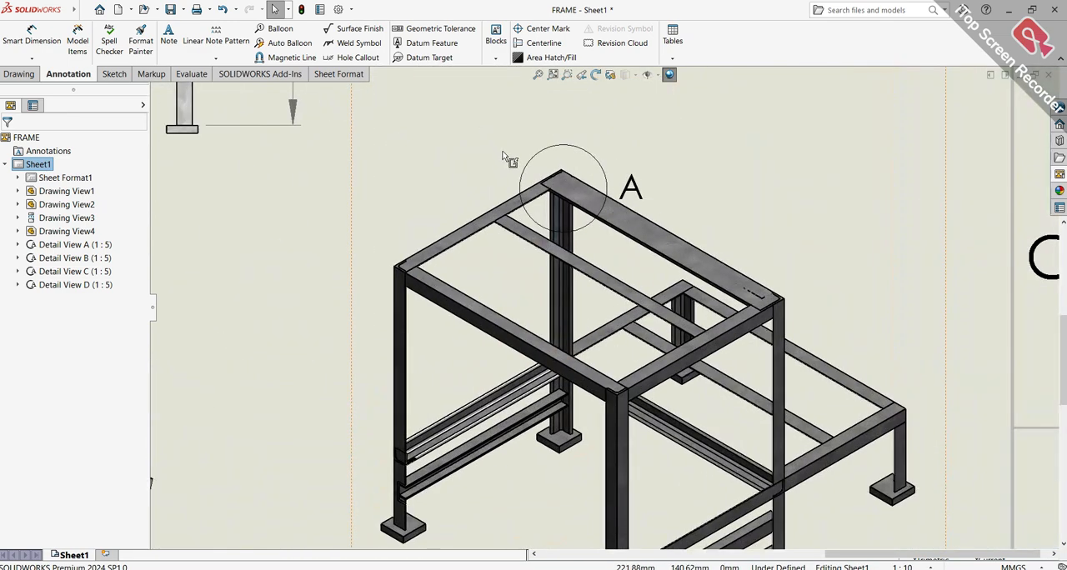
scroll(413, 280, down, 5)
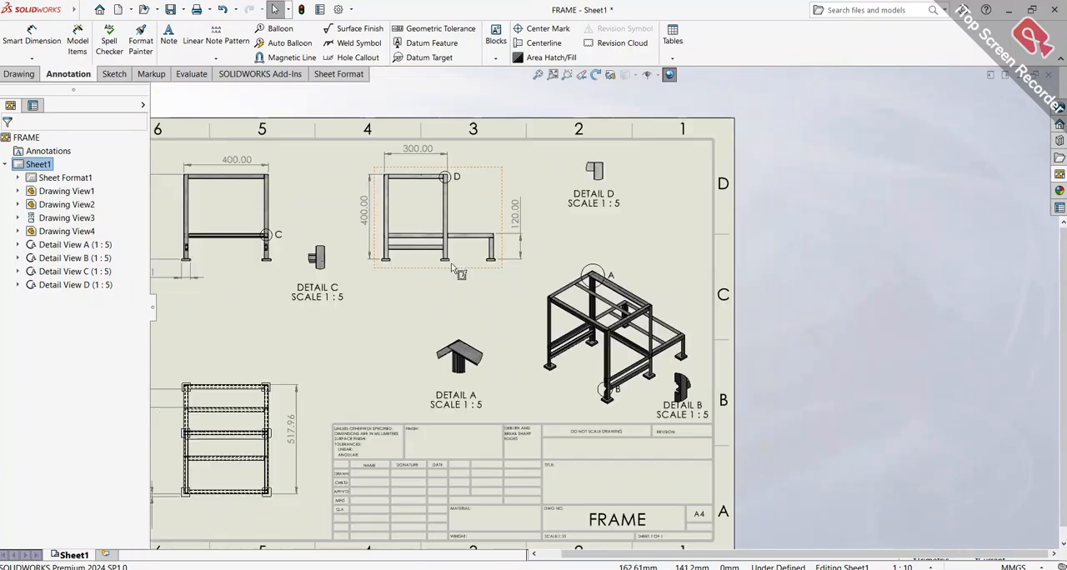
scroll(566, 201, up, 2)
drag(585, 189, 544, 183)
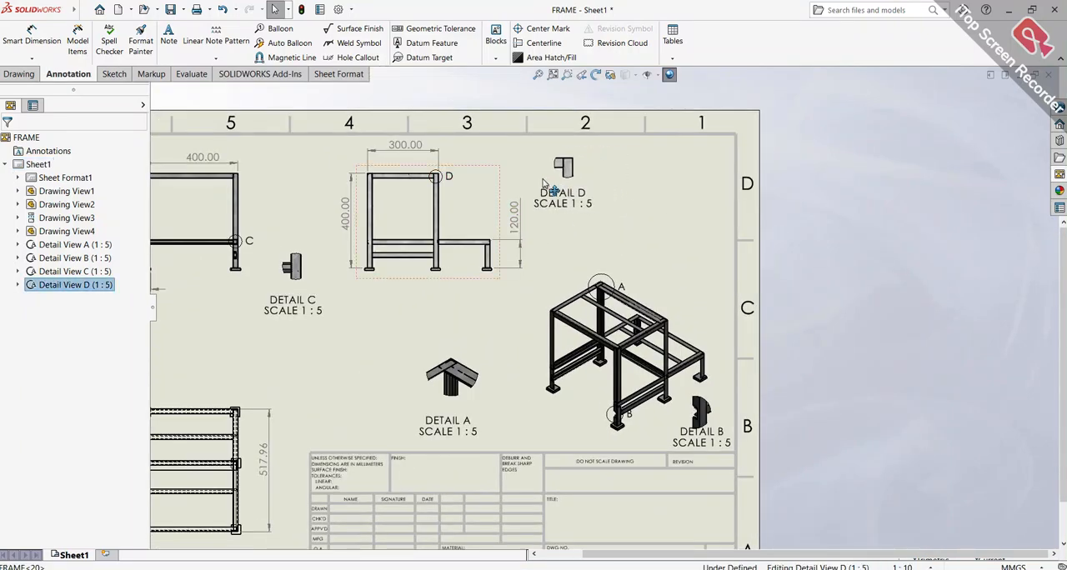
click(636, 219)
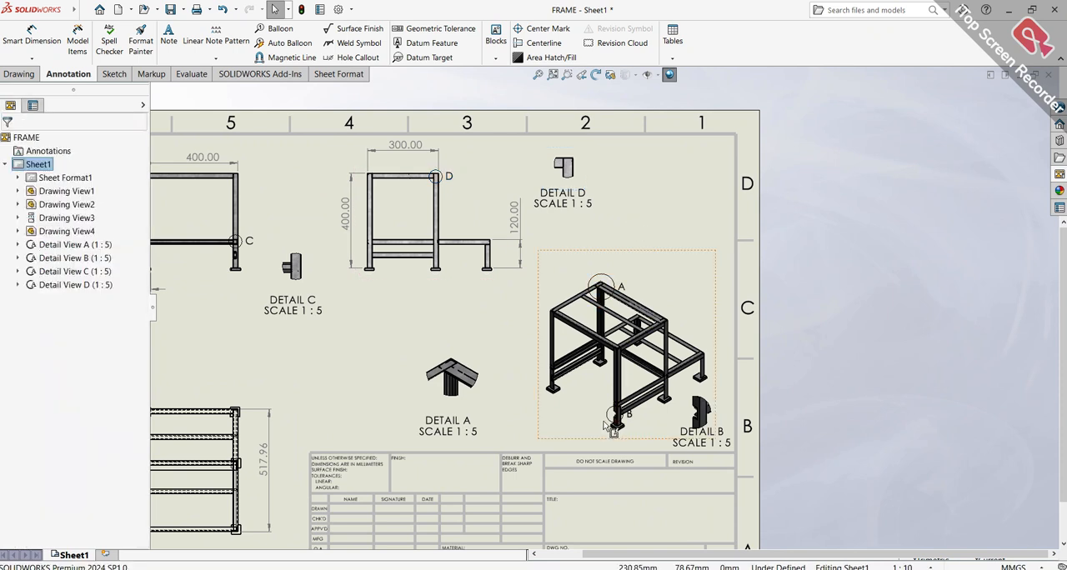
Move detail view A closer to the isometric view
scroll(617, 426, down, 1)
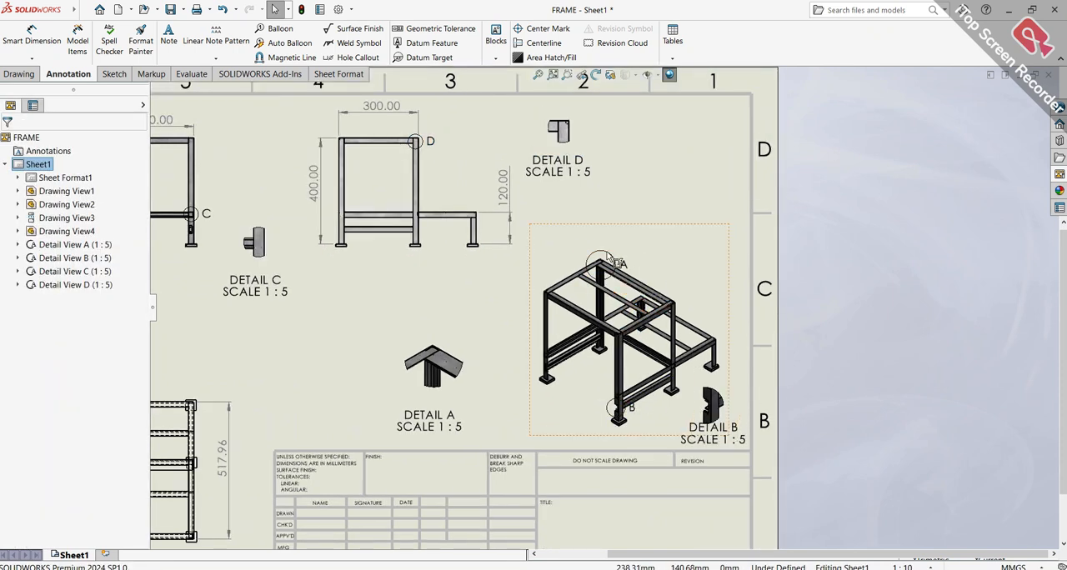
click(474, 341)
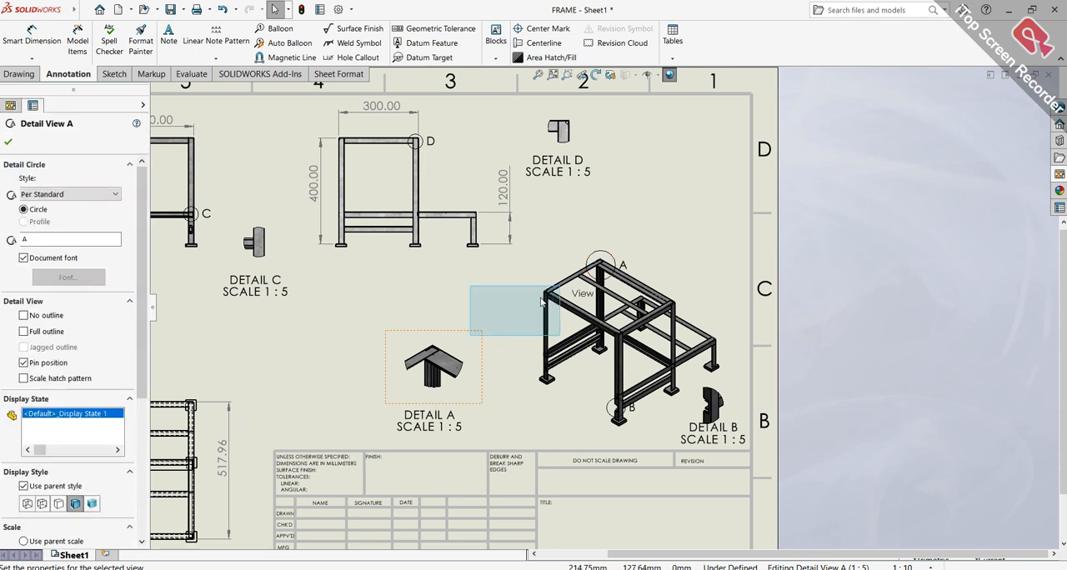
drag(479, 348, 513, 354)
click(297, 337)
scroll(301, 330, up, 2)
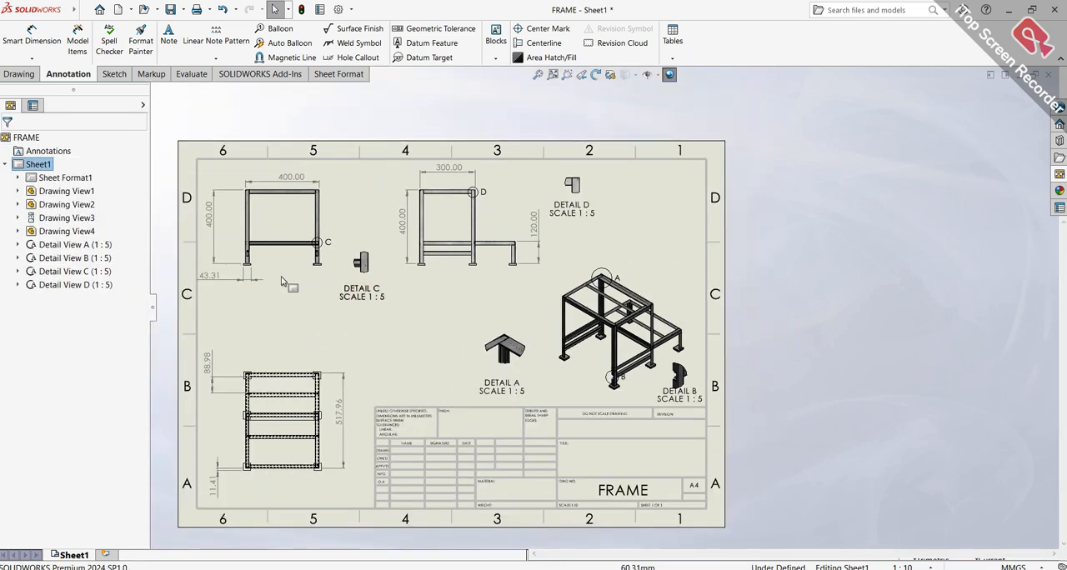
click(114, 74)
click(21, 75)
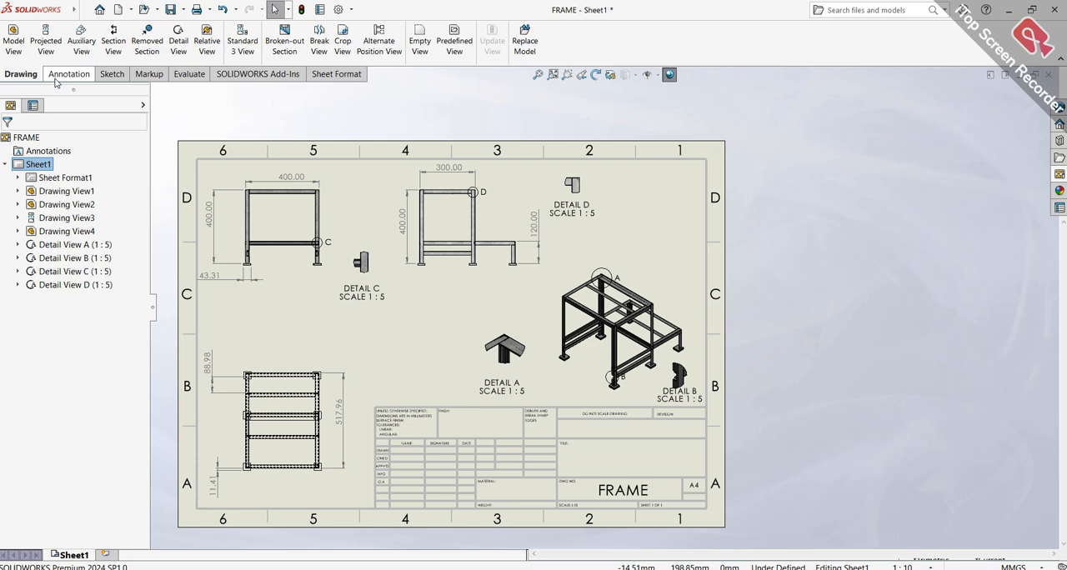
click(55, 81)
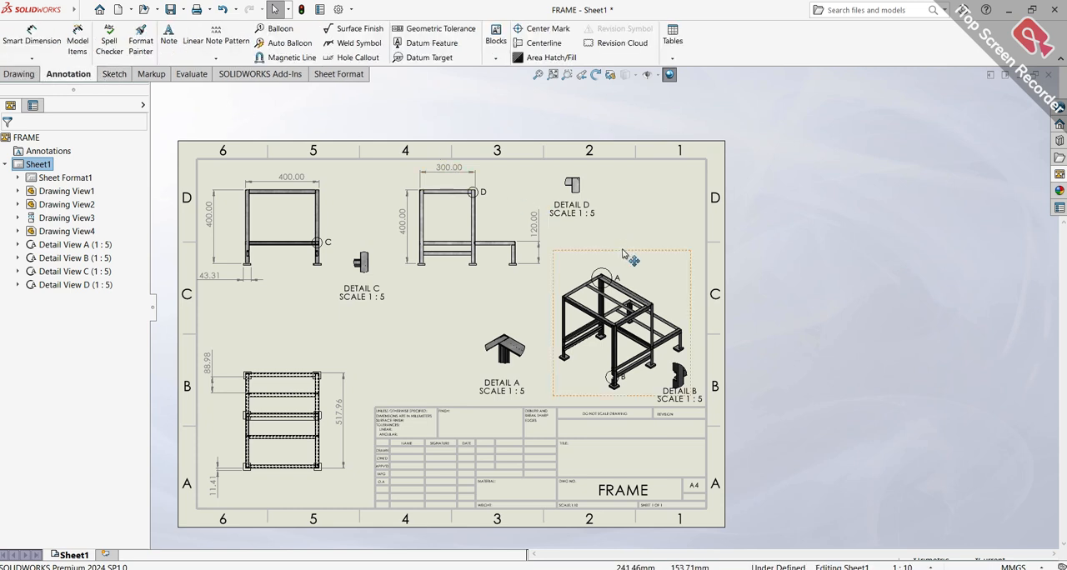
scroll(433, 358, down, 2)
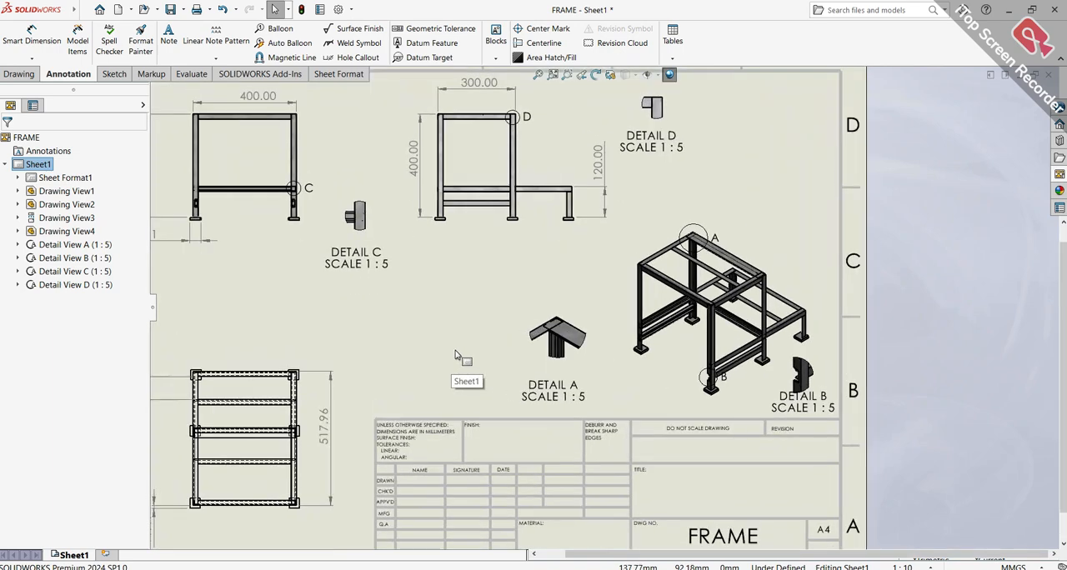
key(f)
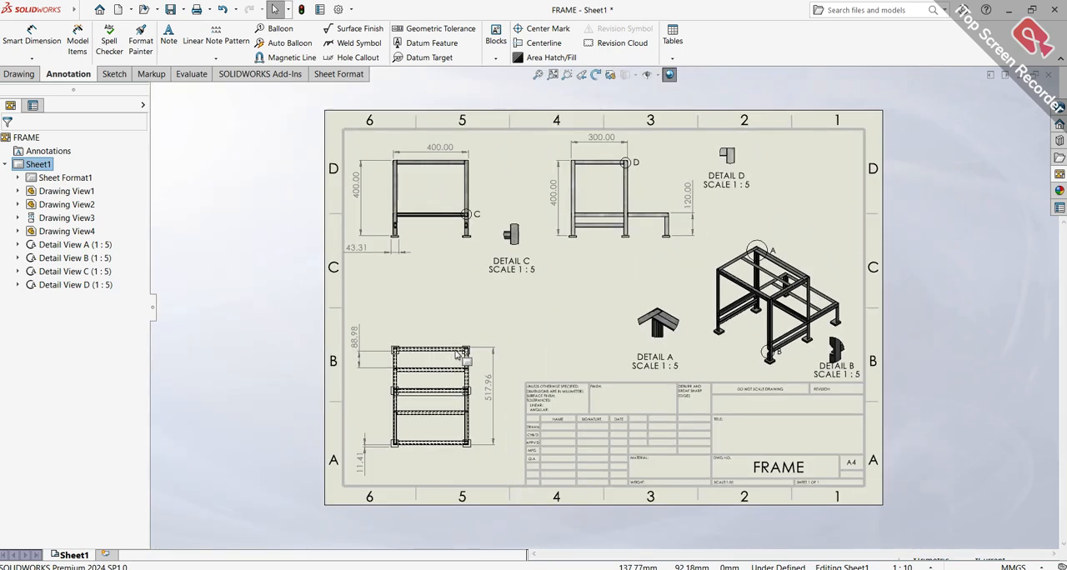
Open the sheet format for editing and add a leader note reading "CAD BARON" in the title block's TITLE field
scroll(584, 350, down, 4)
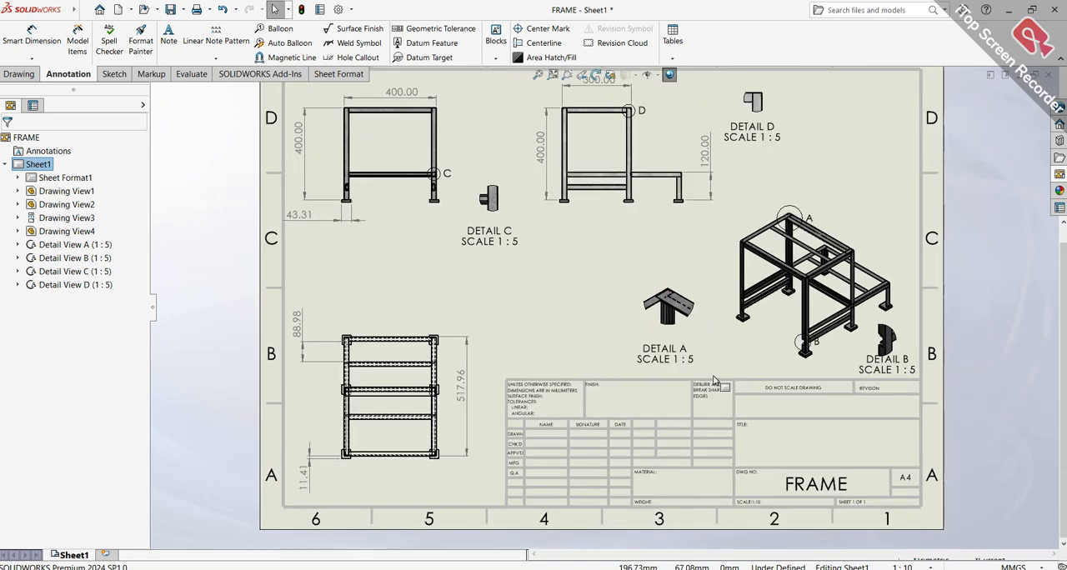
scroll(713, 380, down, 5)
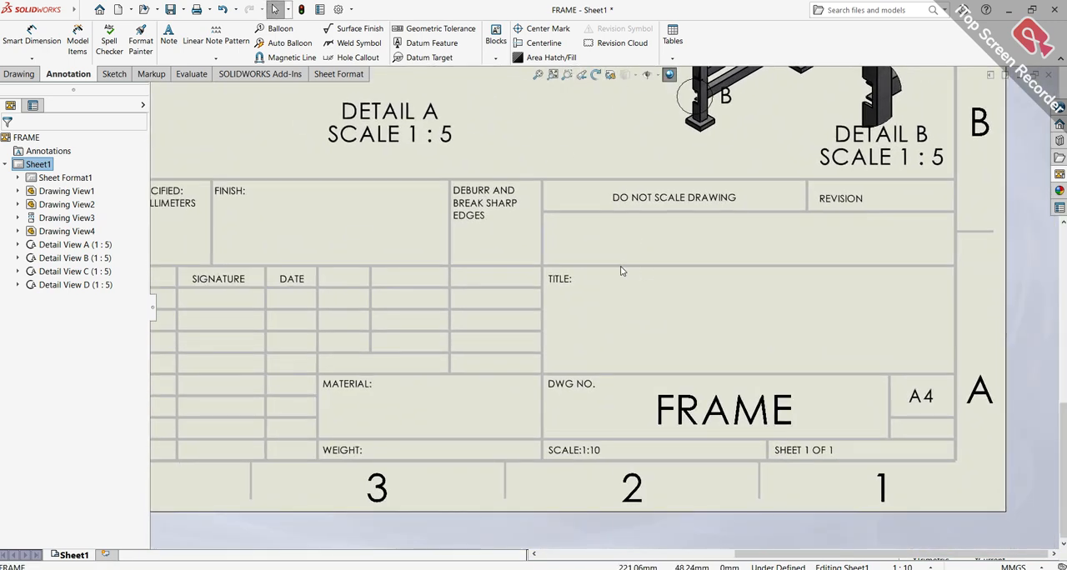
right_click(621, 271)
click(651, 350)
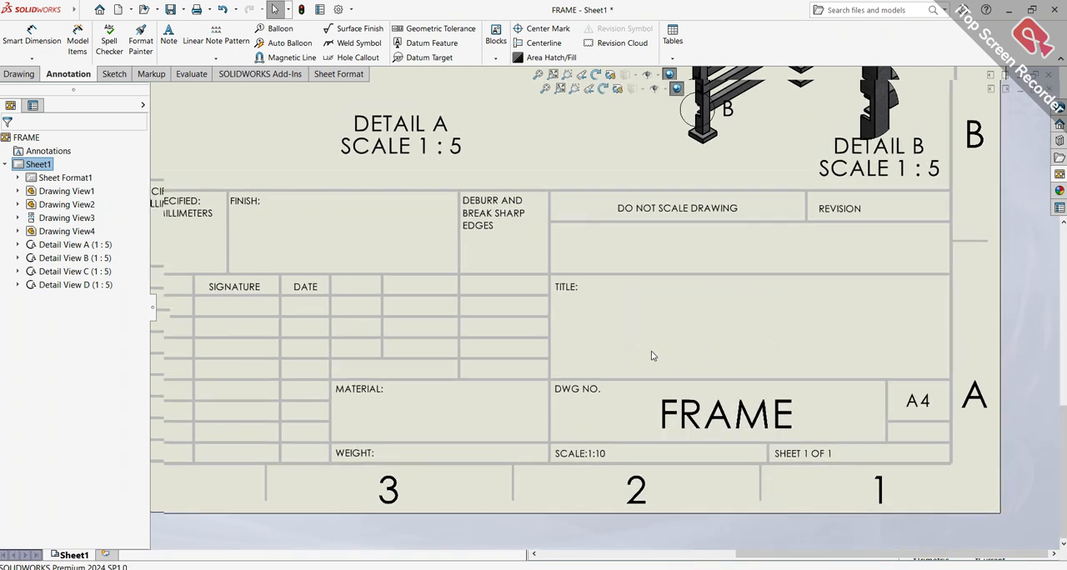
scroll(639, 339, up, 3)
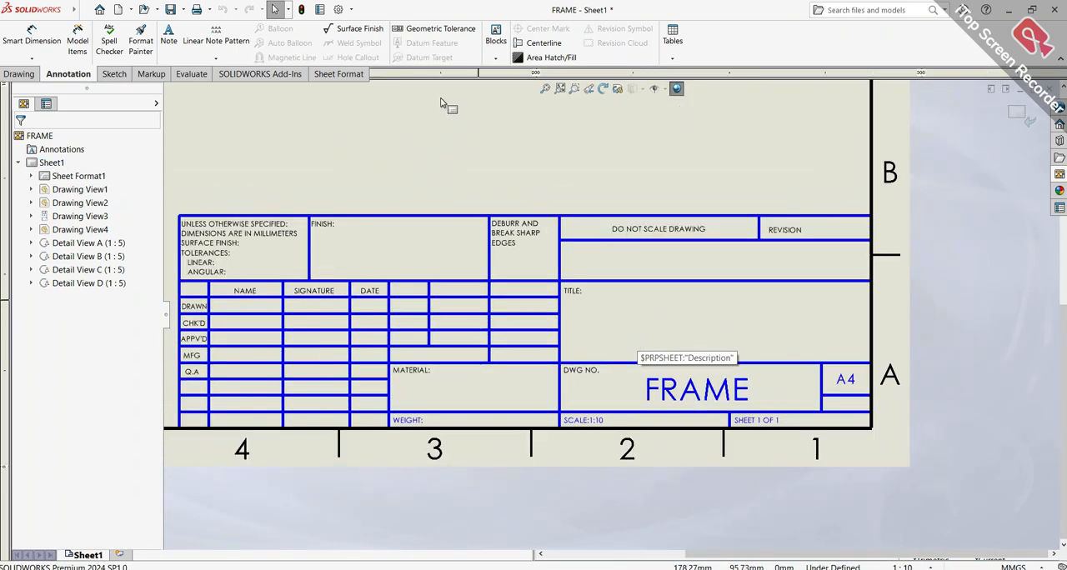
click(569, 328)
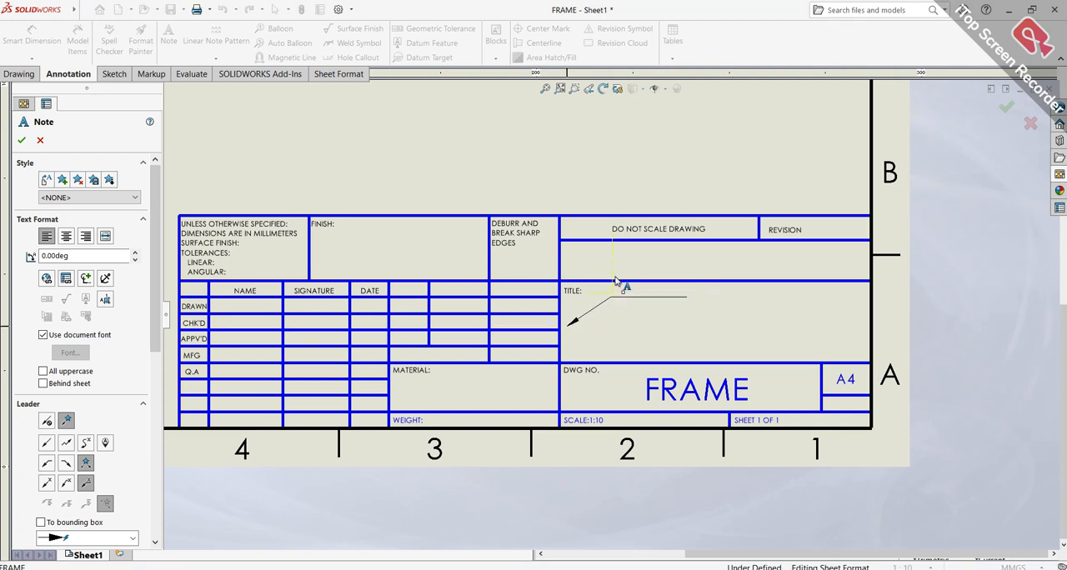
click(599, 321)
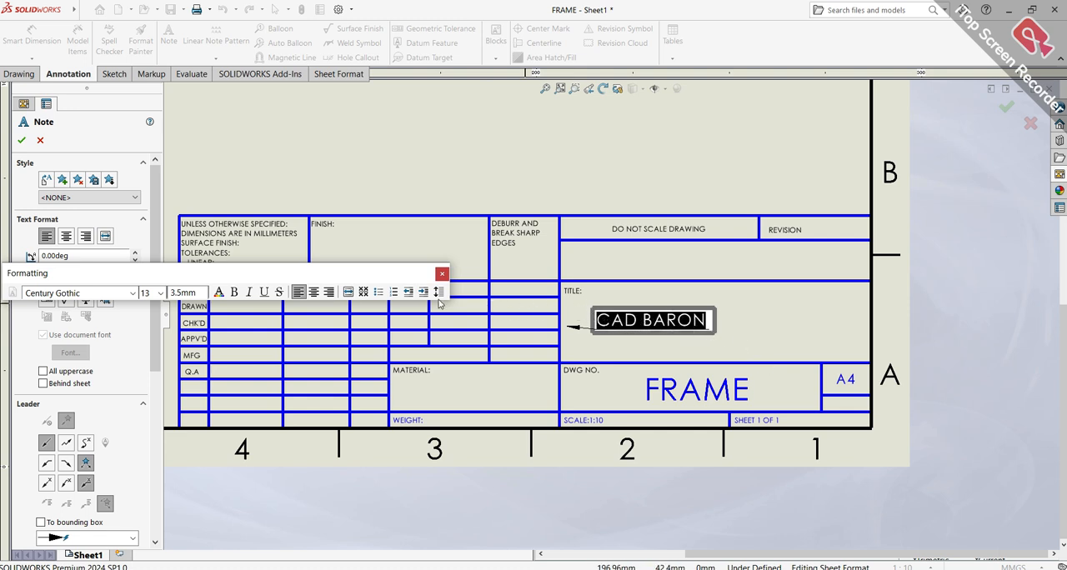
Make the "CAD BARON" note text bold and red, and finish placing notes without adding a second one
click(233, 293)
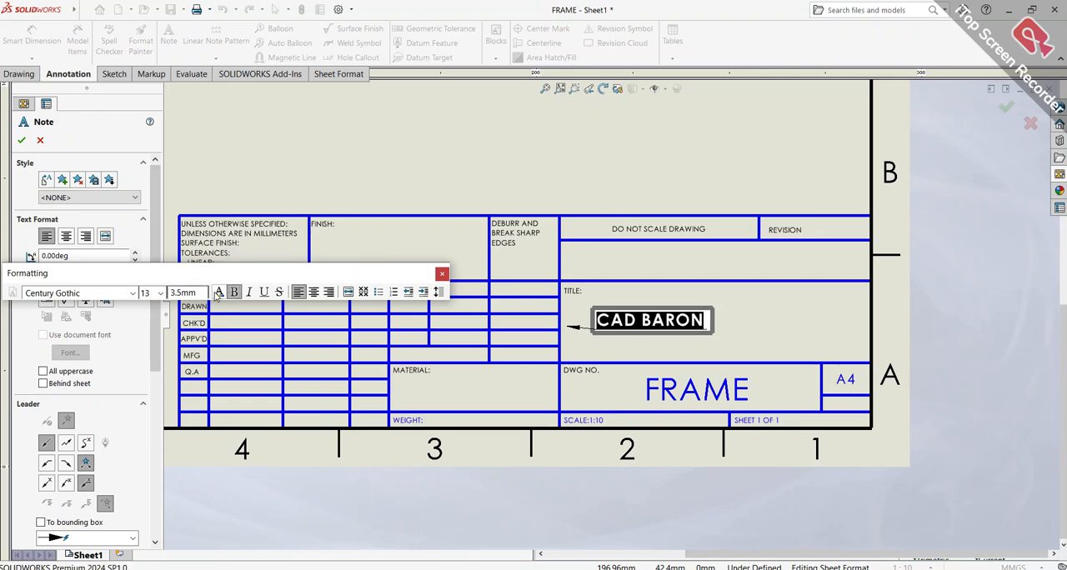
click(218, 293)
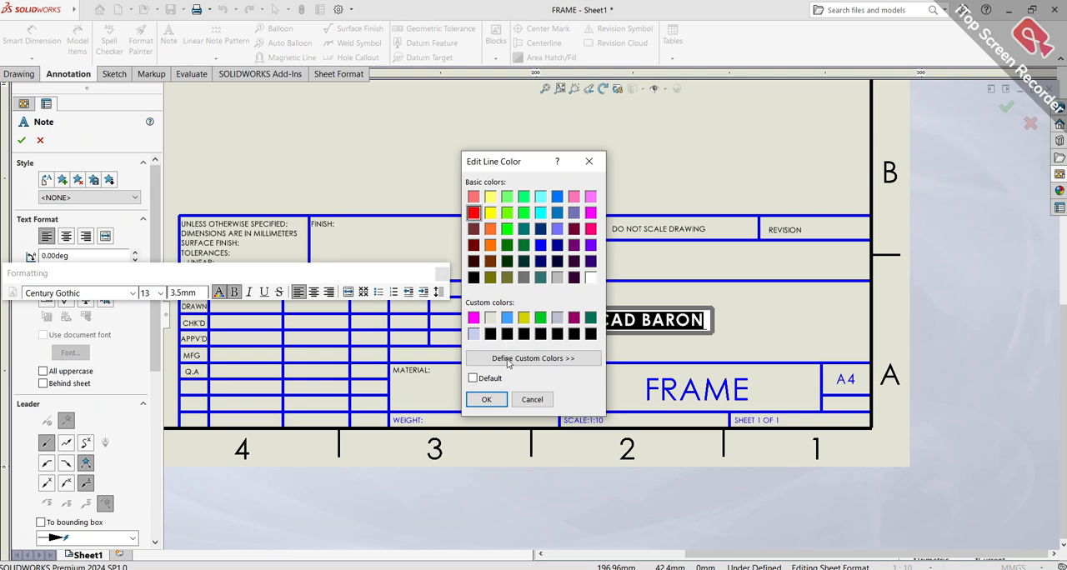
click(496, 405)
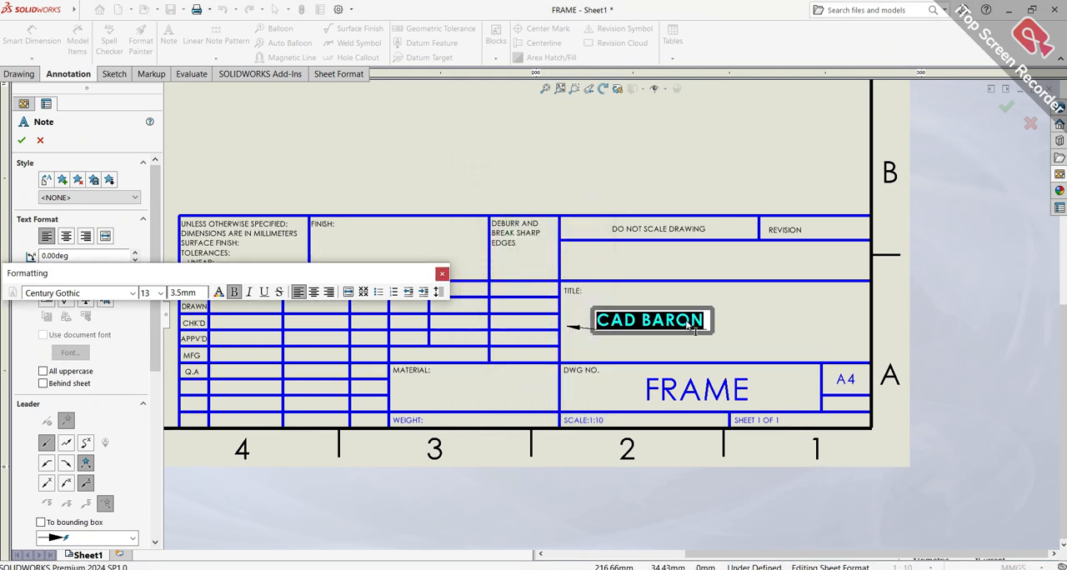
click(721, 310)
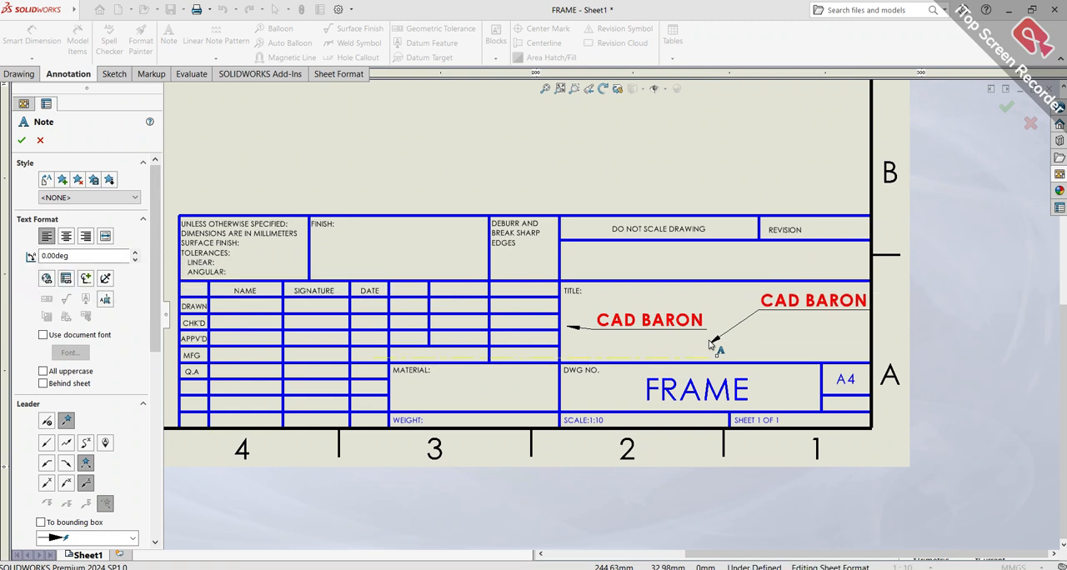
key(Escape)
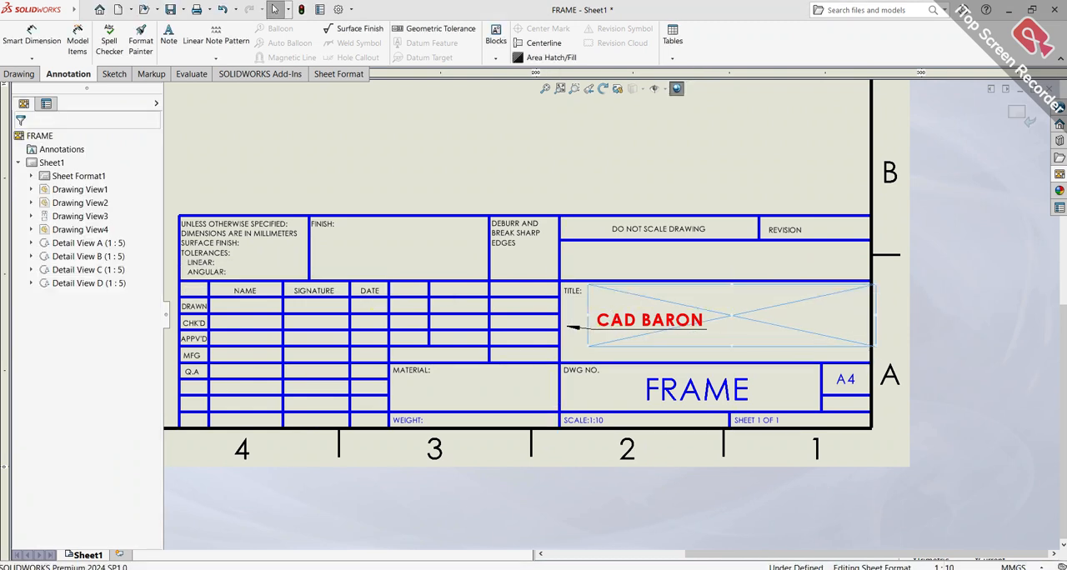
key(Delete)
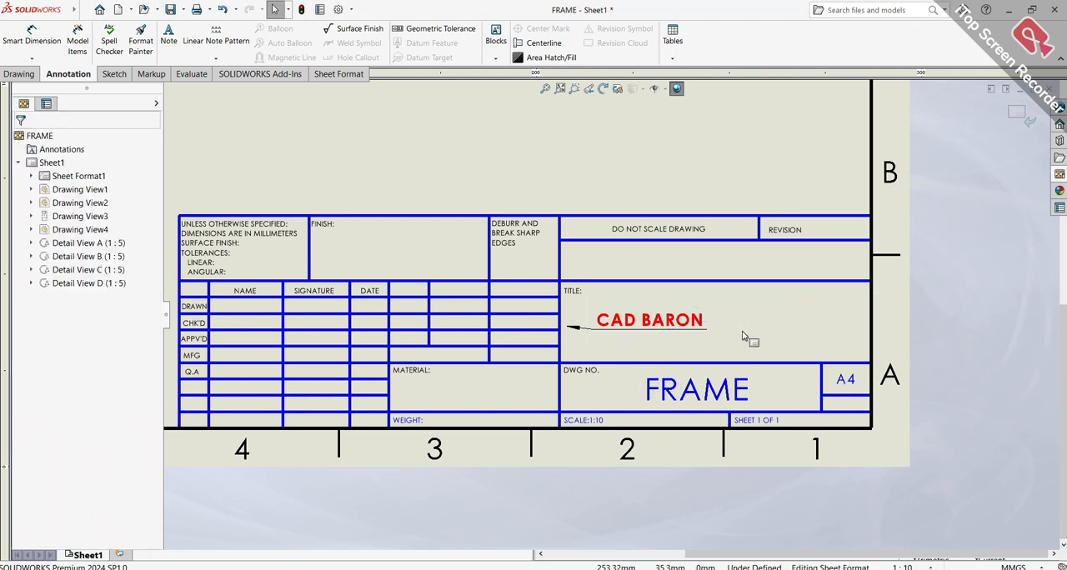
Move the "CAD BARON" note text farther from its arrowhead, toward the middle of the TITLE field
click(696, 330)
drag(733, 326, 743, 326)
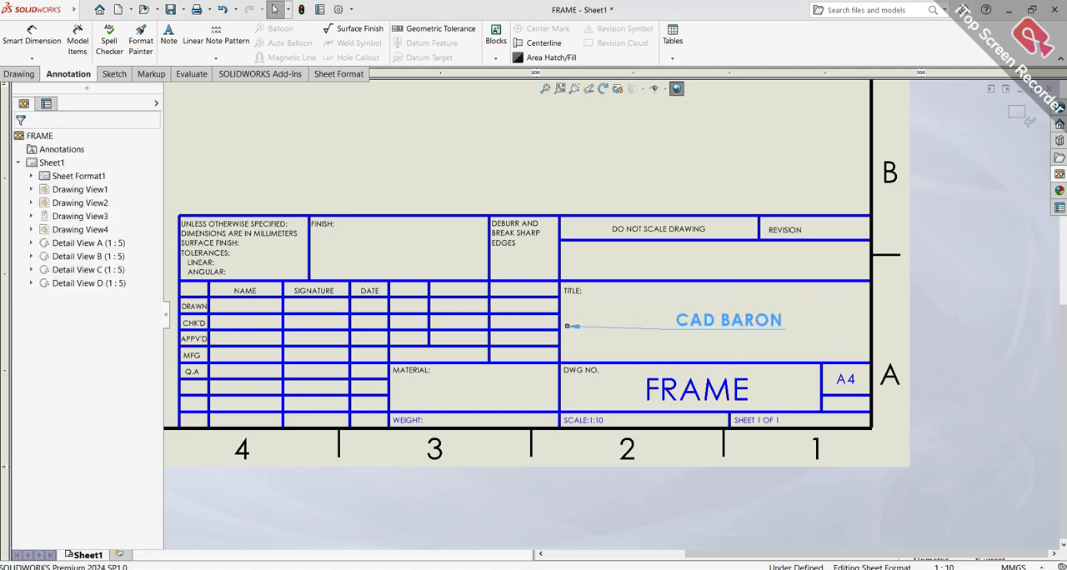
click(835, 333)
click(659, 331)
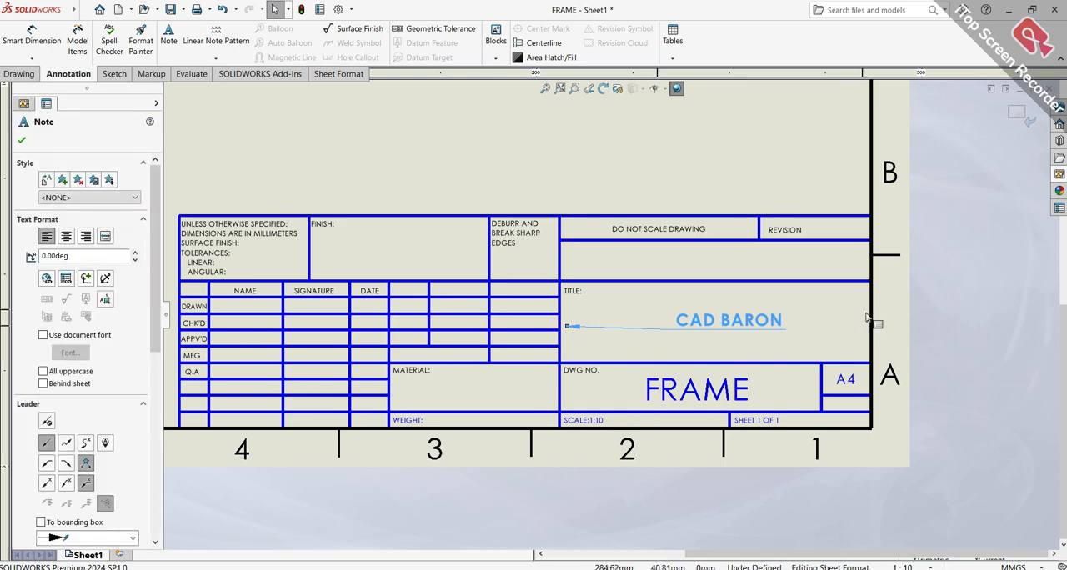
click(844, 328)
scroll(742, 302, up, 5)
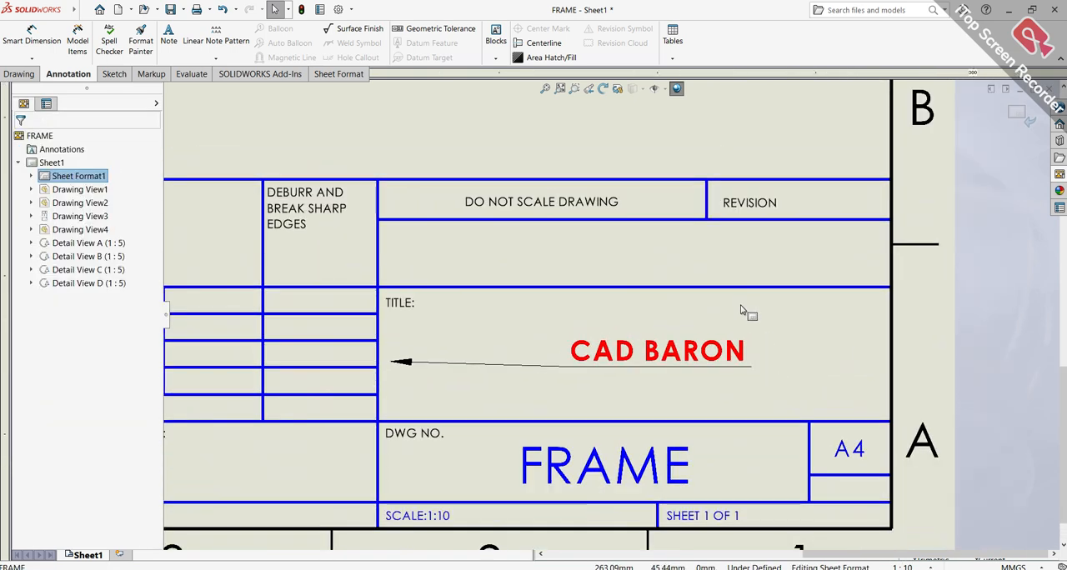
key(f)
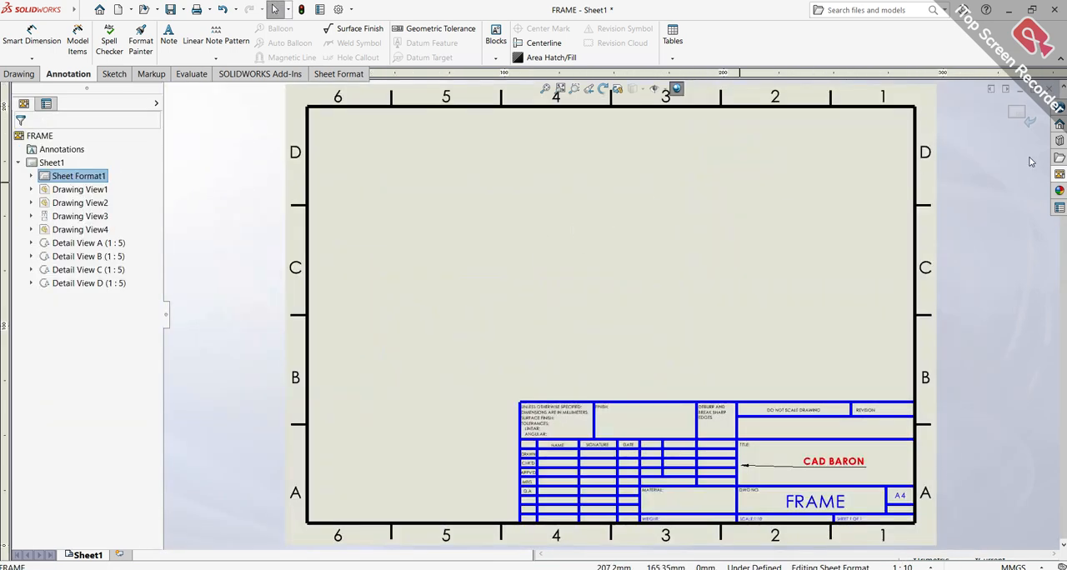
Add a note with the person's full name in the title block's FINISH field
scroll(1016, 115, down, 2)
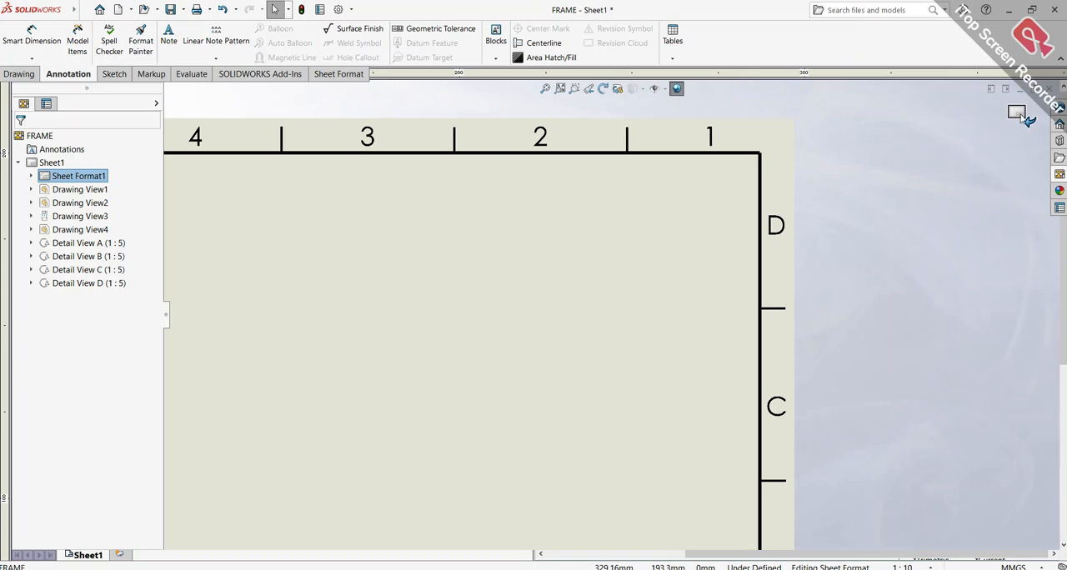
scroll(791, 461, up, 1)
scroll(656, 444, up, 2)
scroll(593, 392, up, 1)
scroll(594, 392, down, 4)
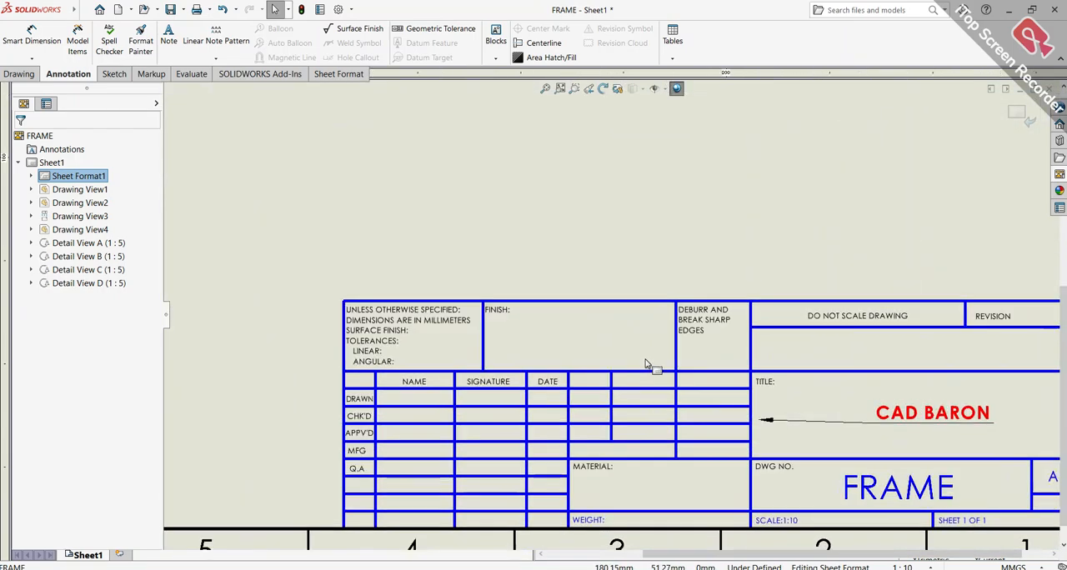
click(171, 39)
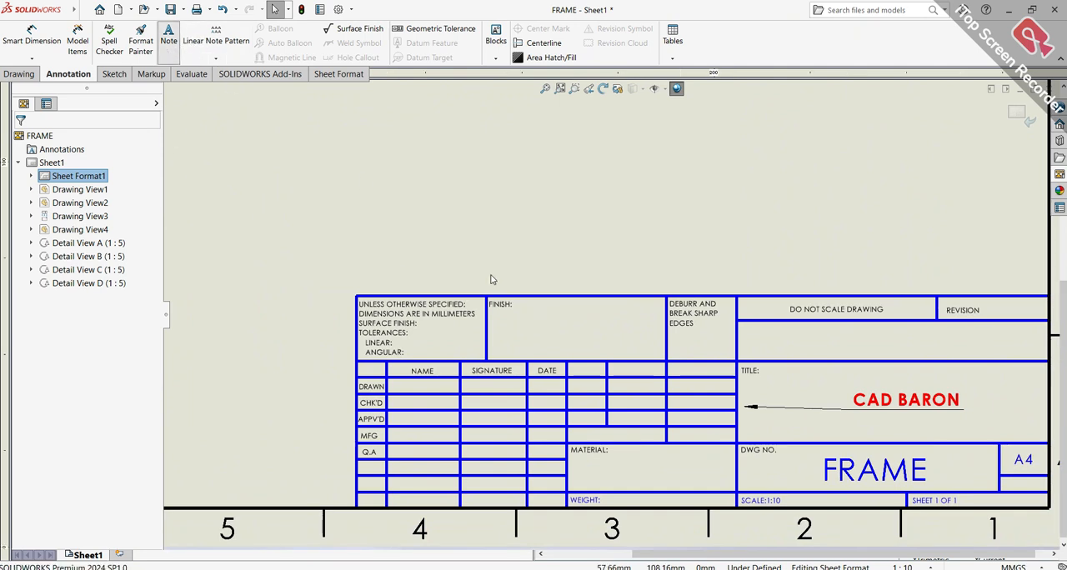
click(509, 338)
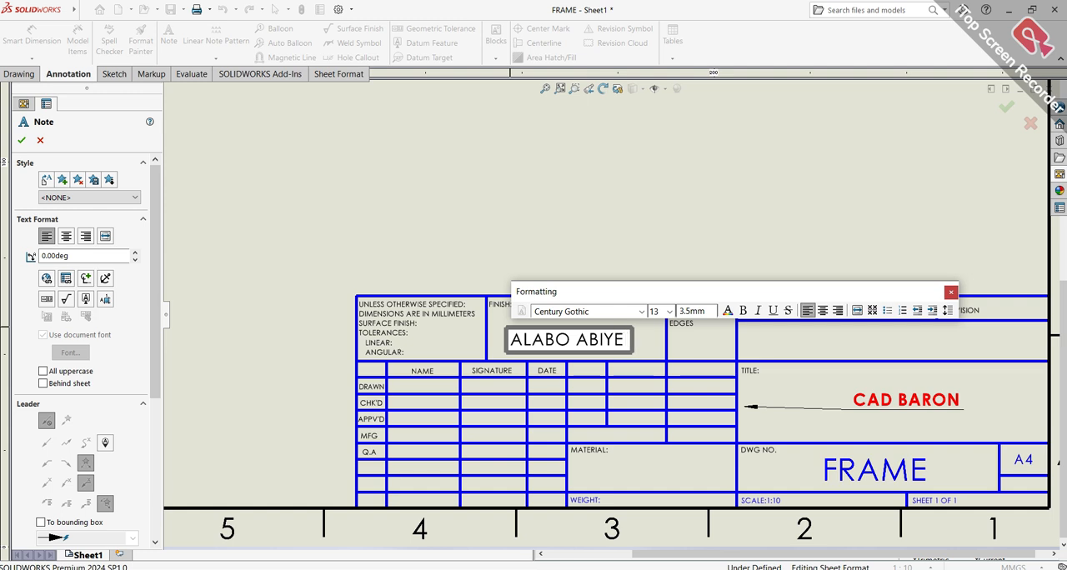
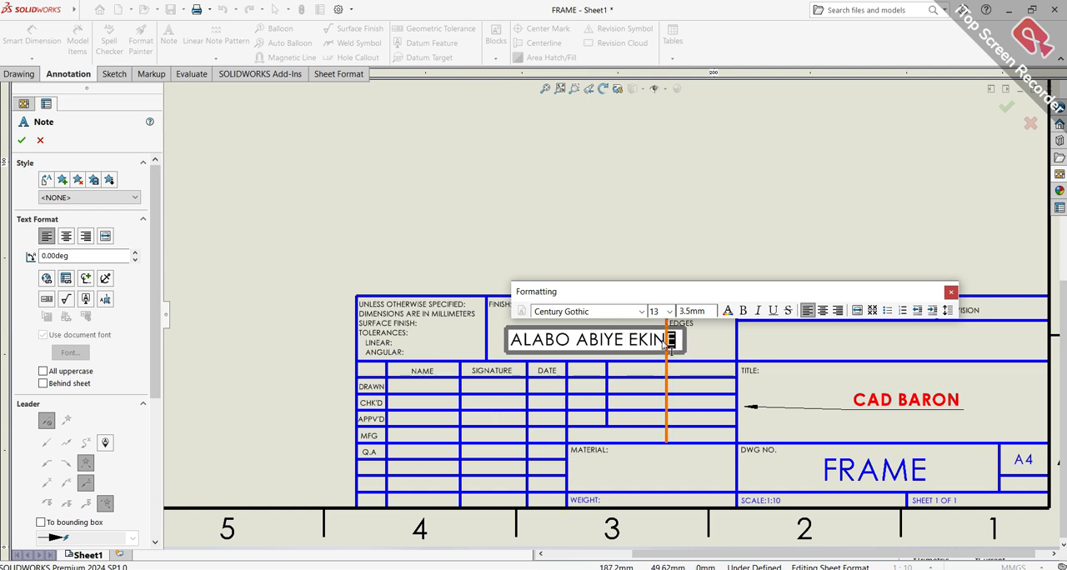
Make the full-name note bold, finish placing notes, and shift the note so it fits inside the FINISH field
drag(672, 346, 525, 326)
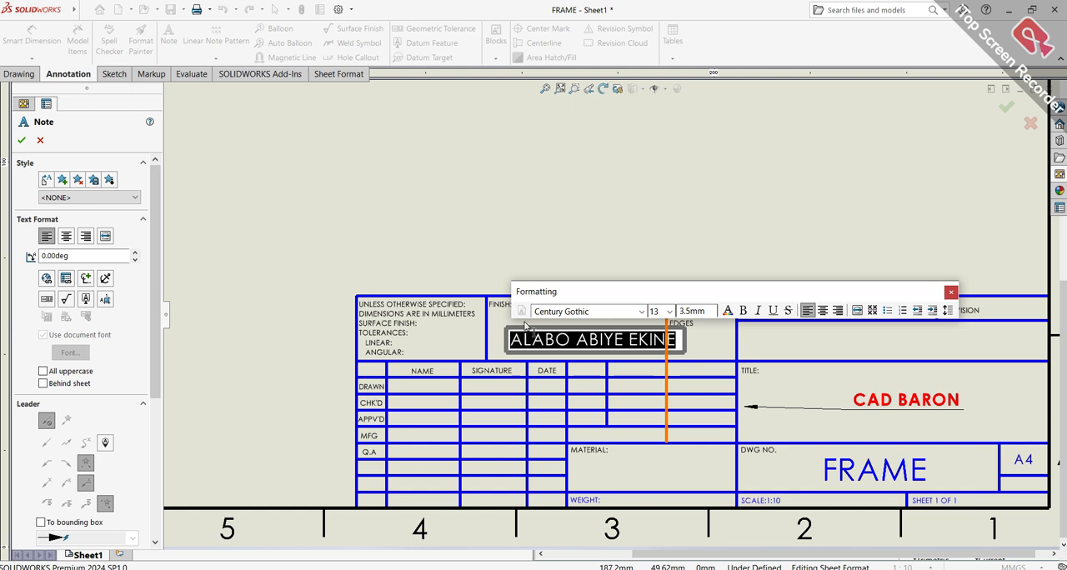
click(741, 311)
click(564, 265)
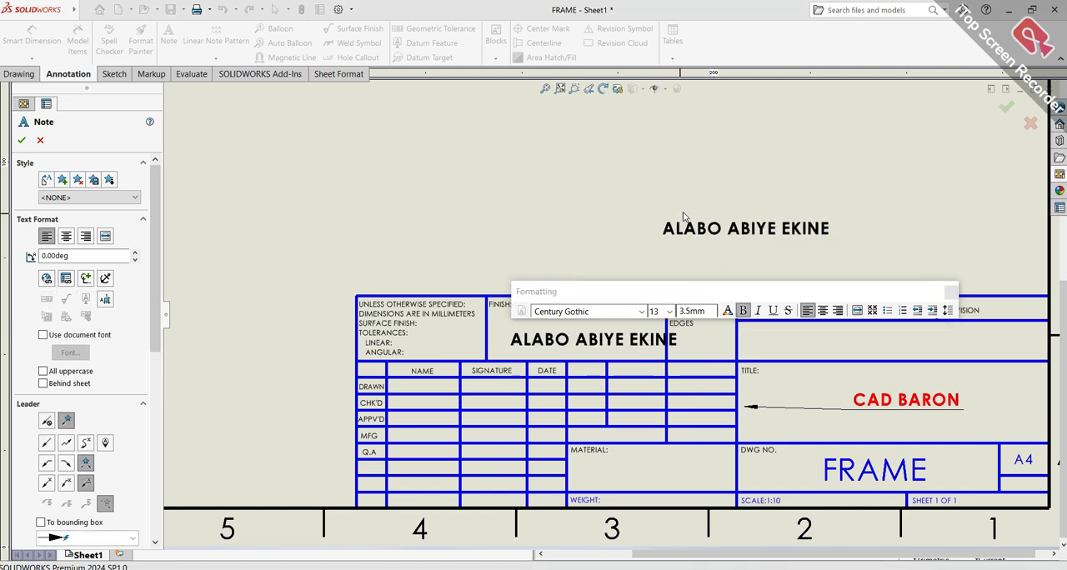
key(Escape)
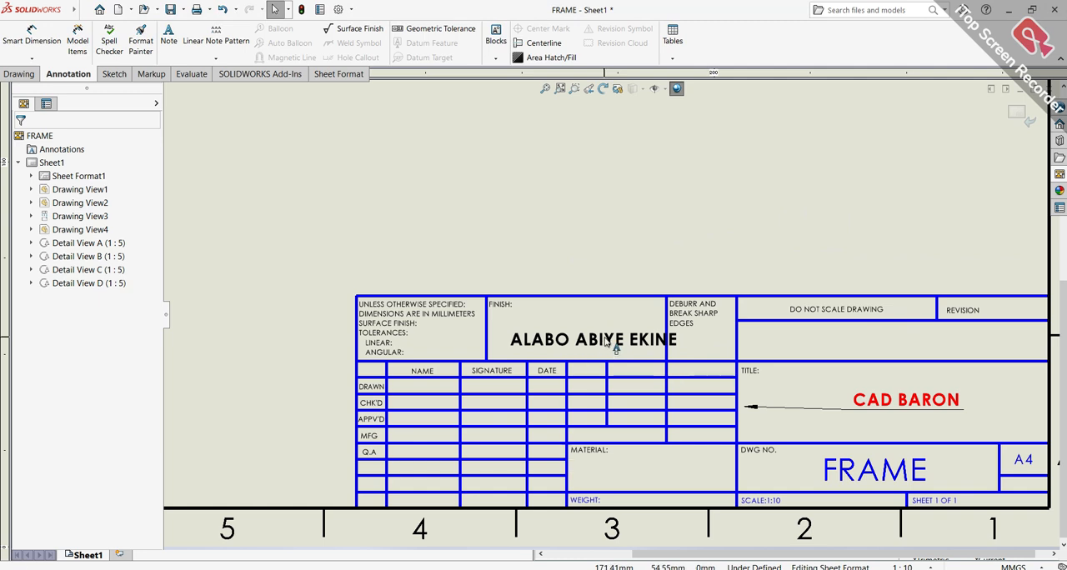
click(584, 344)
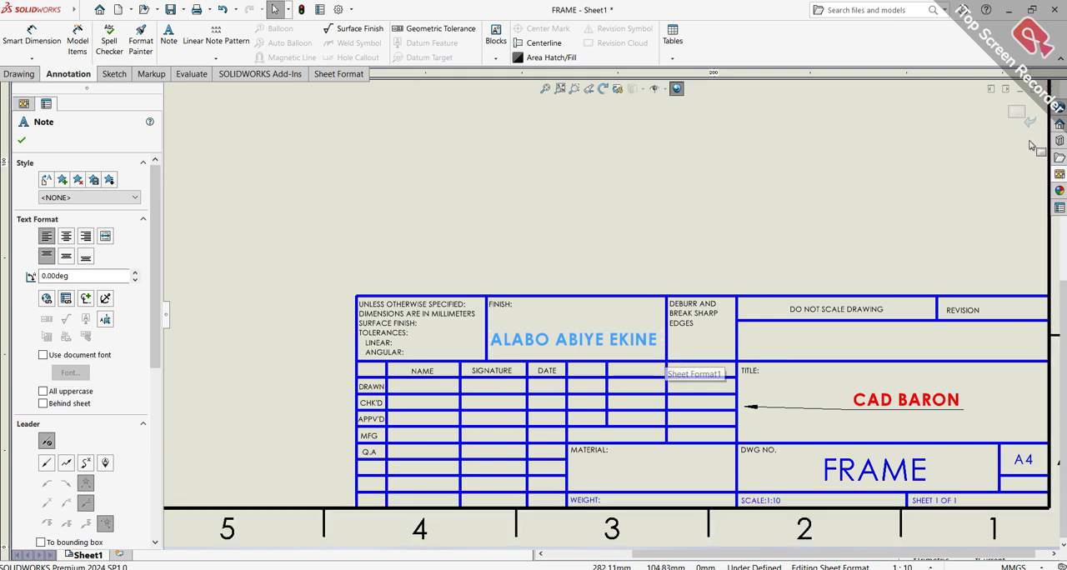
Delete the NAME, SIGNATURE and DATE column headings from the title block's approval table
scroll(571, 388, down, 2)
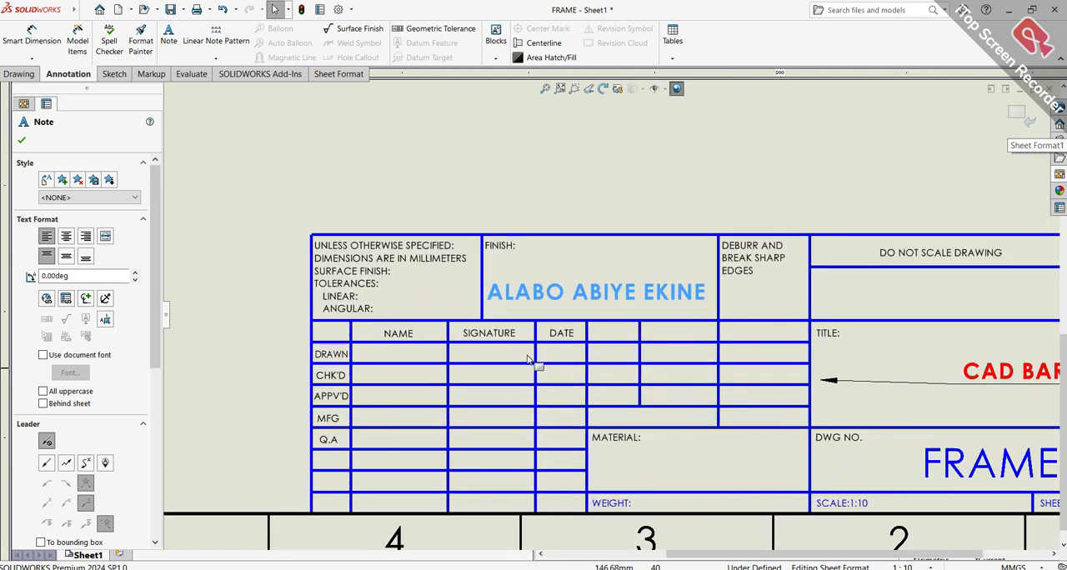
scroll(542, 358, down, 3)
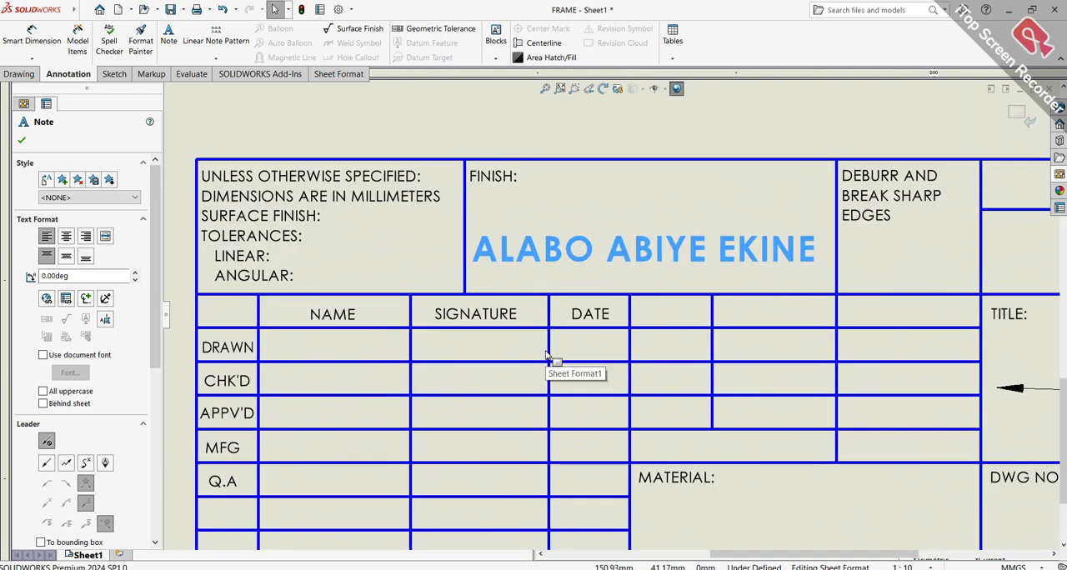
scroll(434, 327, up, 5)
scroll(476, 317, down, 4)
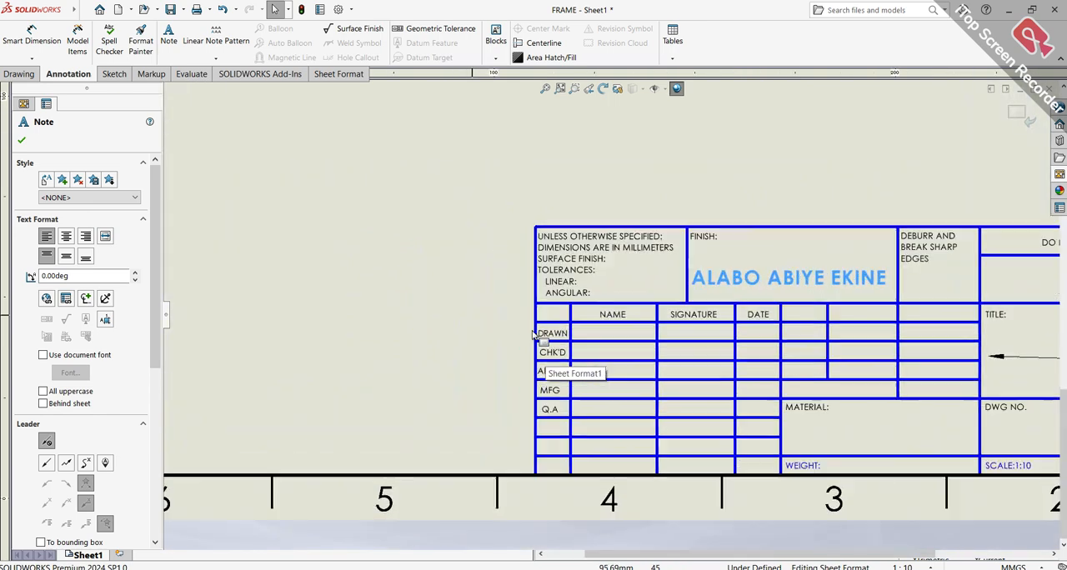
scroll(623, 292, down, 2)
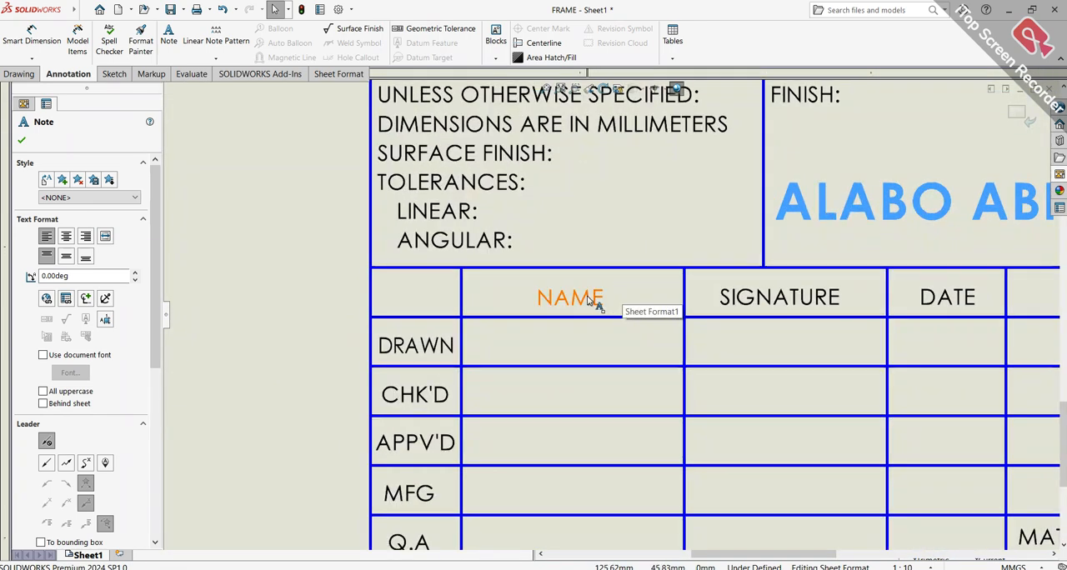
key(Delete)
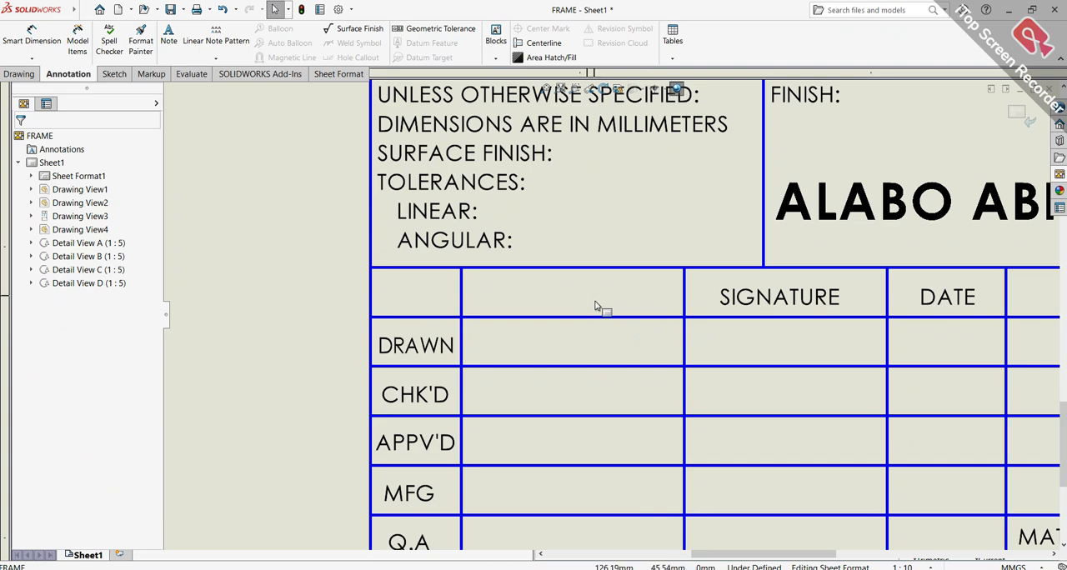
scroll(594, 305, down, 2)
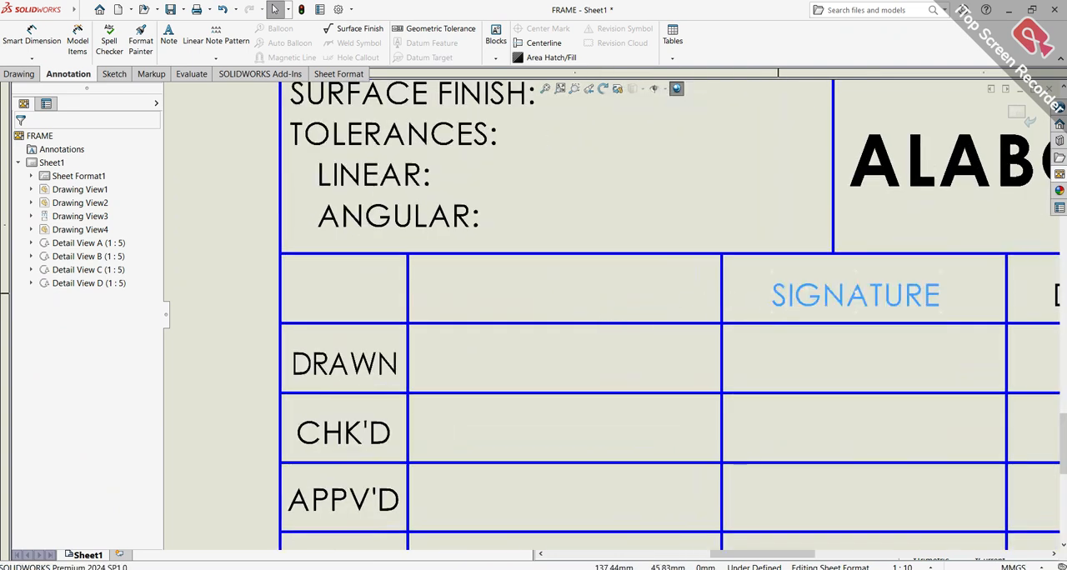
click(825, 298)
key(Delete)
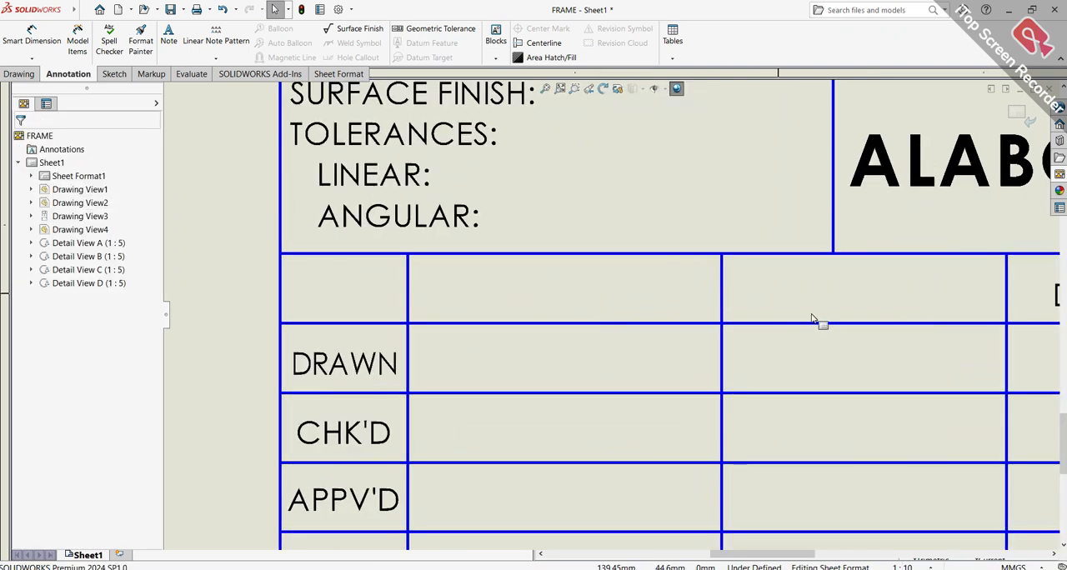
scroll(821, 319, up, 2)
scroll(852, 321, down, 1)
scroll(786, 362, up, 1)
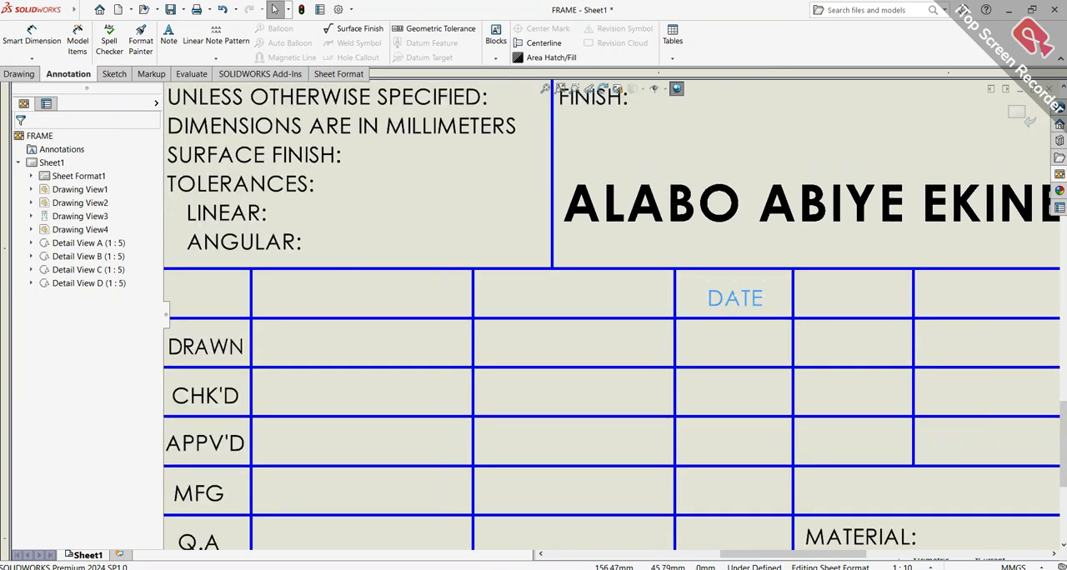
scroll(667, 321, up, 2)
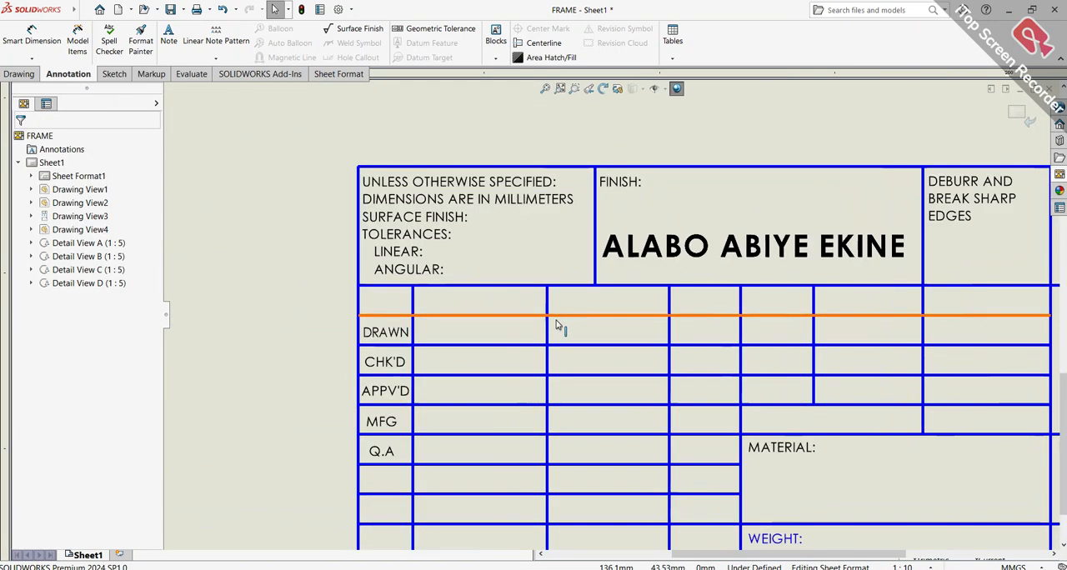
Delete the two horizontal lines that separate the DRAWN, CHK'D and APPV'D rows of the title block
scroll(558, 325, down, 1)
click(501, 346)
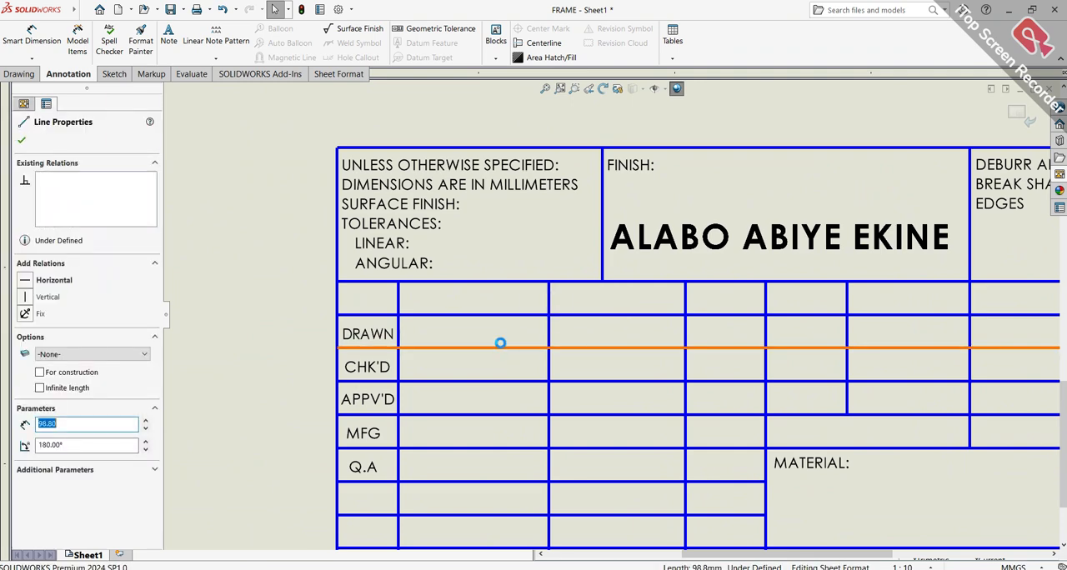
key(Delete)
scroll(497, 359, down, 2)
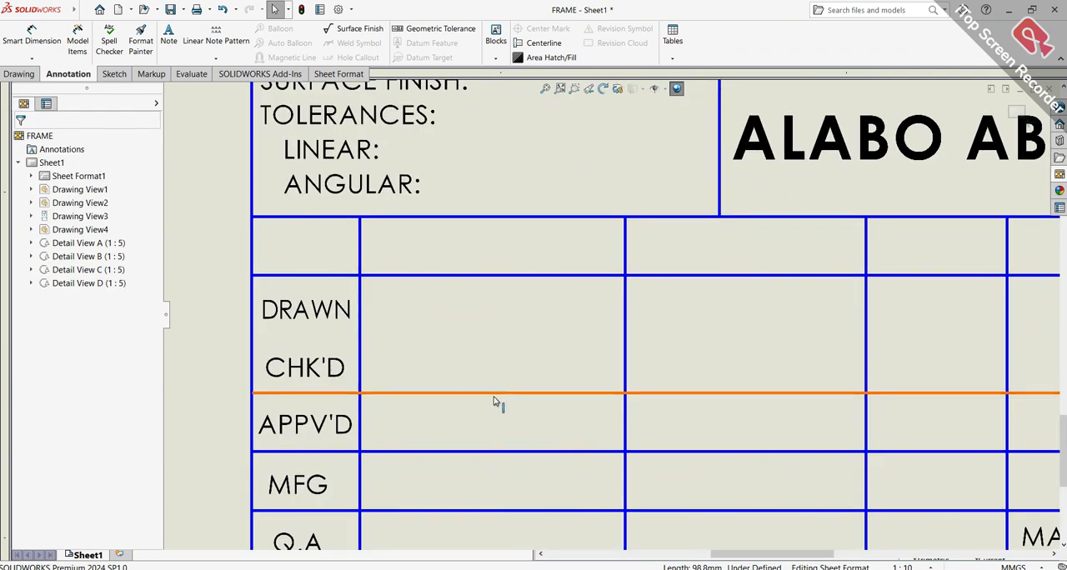
click(497, 393)
key(Delete)
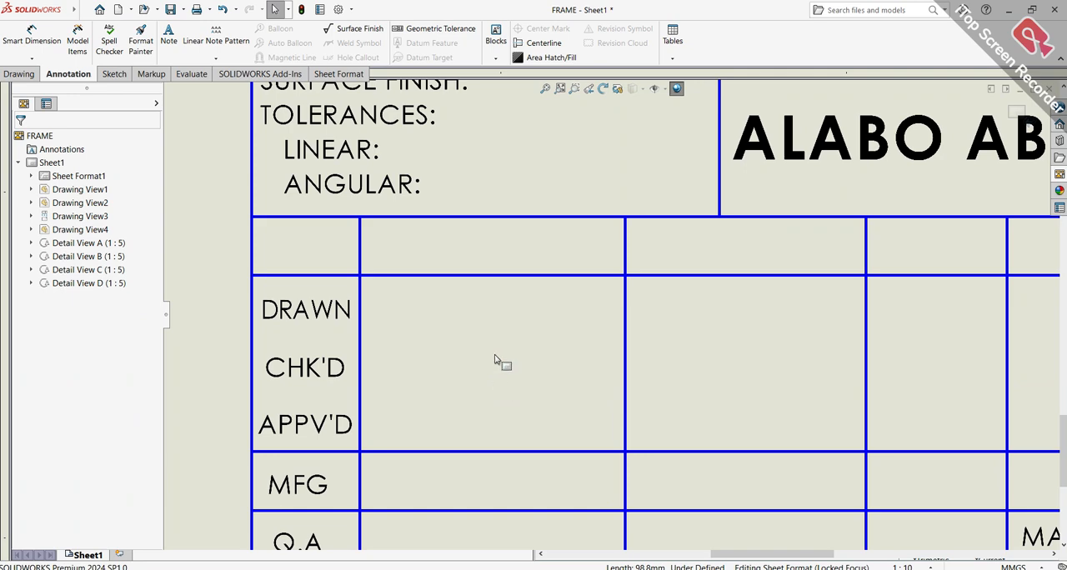
Delete the "DO NOT SCALE DRAWING" text from the title block
scroll(495, 360, up, 3)
scroll(945, 253, down, 3)
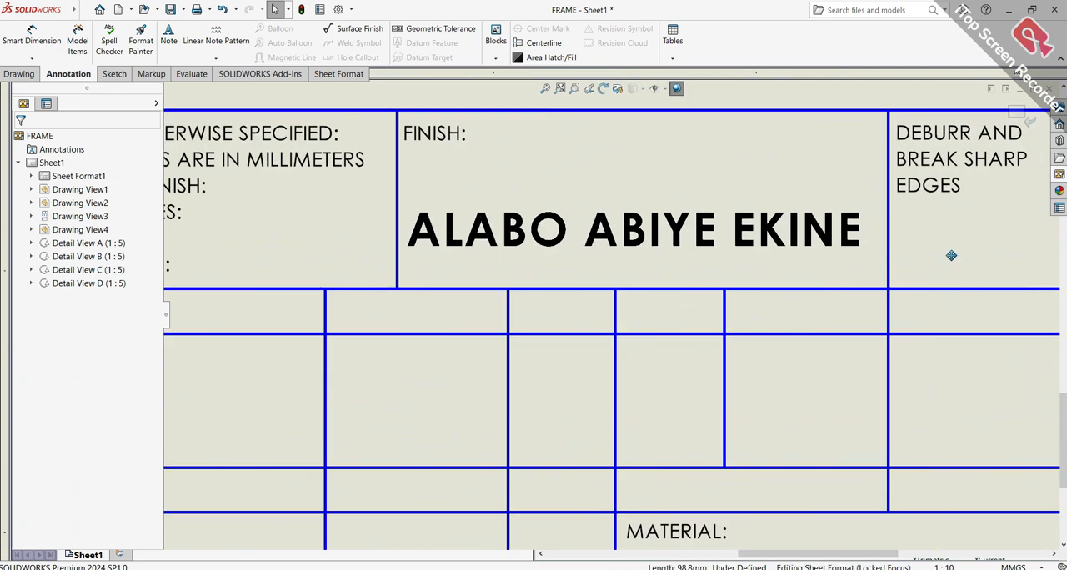
scroll(624, 334, up, 2)
scroll(636, 362, down, 4)
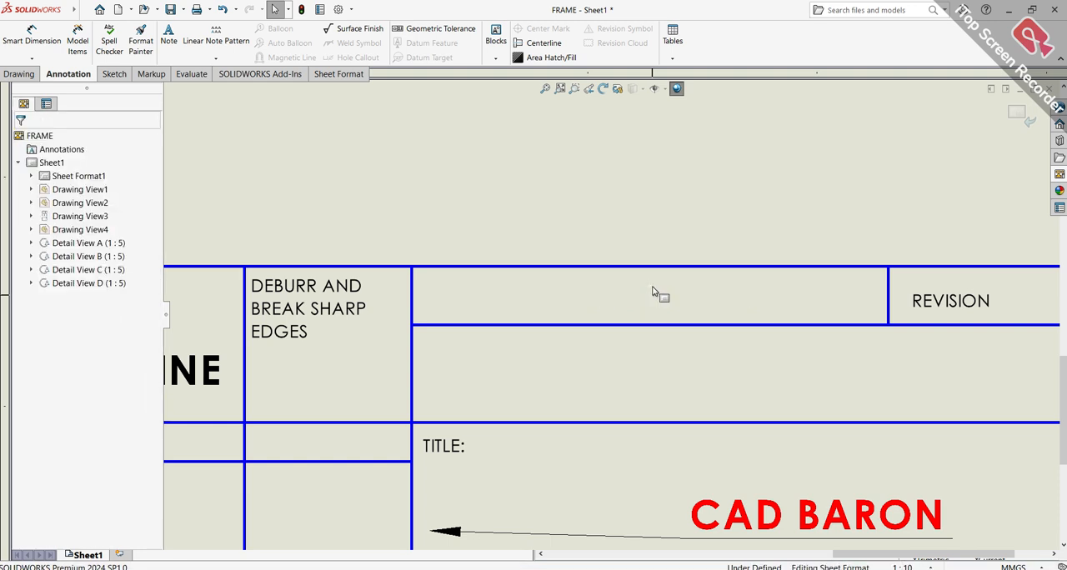
Sketch a vertical line about 17 mm long from the title block's top border to the line above the TITLE field
scroll(659, 295, up, 4)
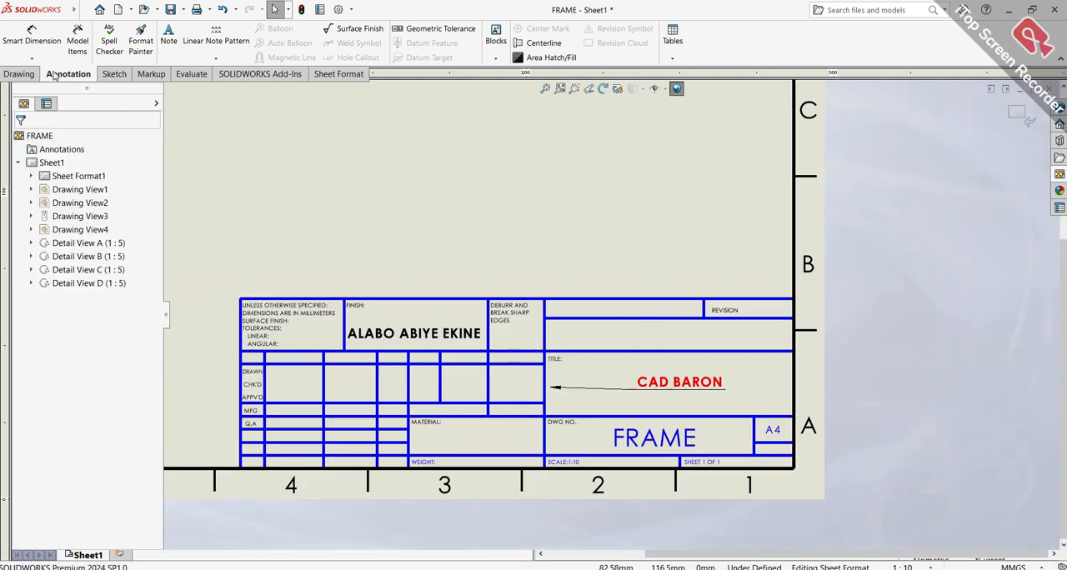
scroll(510, 364, up, 1)
scroll(510, 365, down, 5)
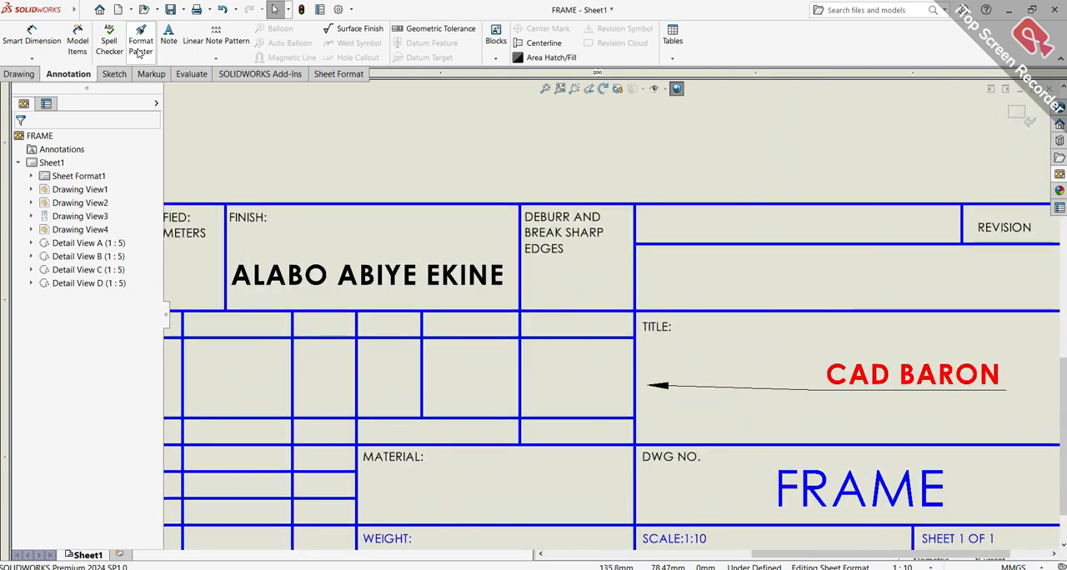
click(31, 74)
click(110, 72)
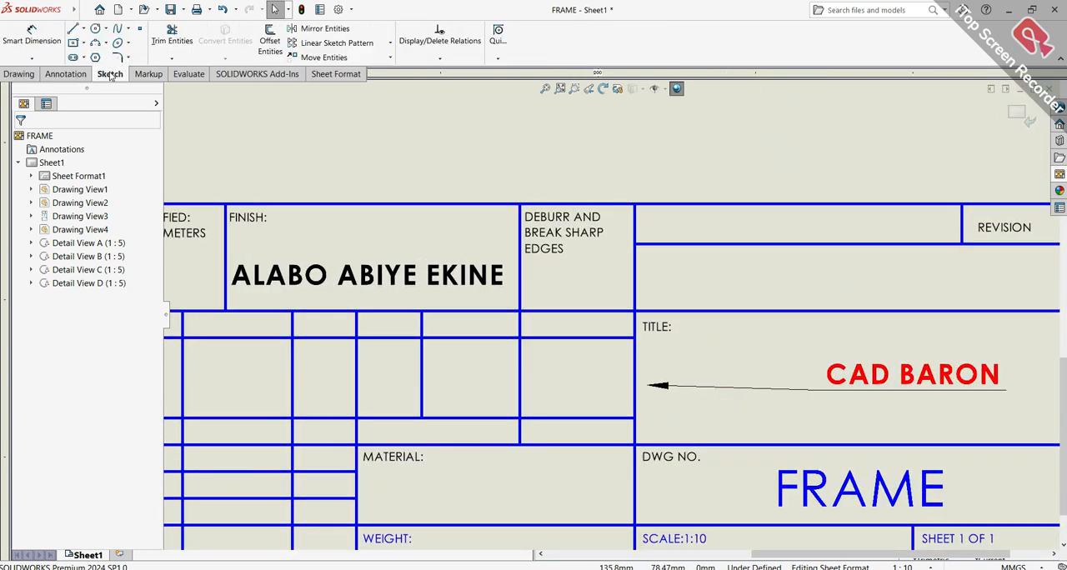
click(73, 29)
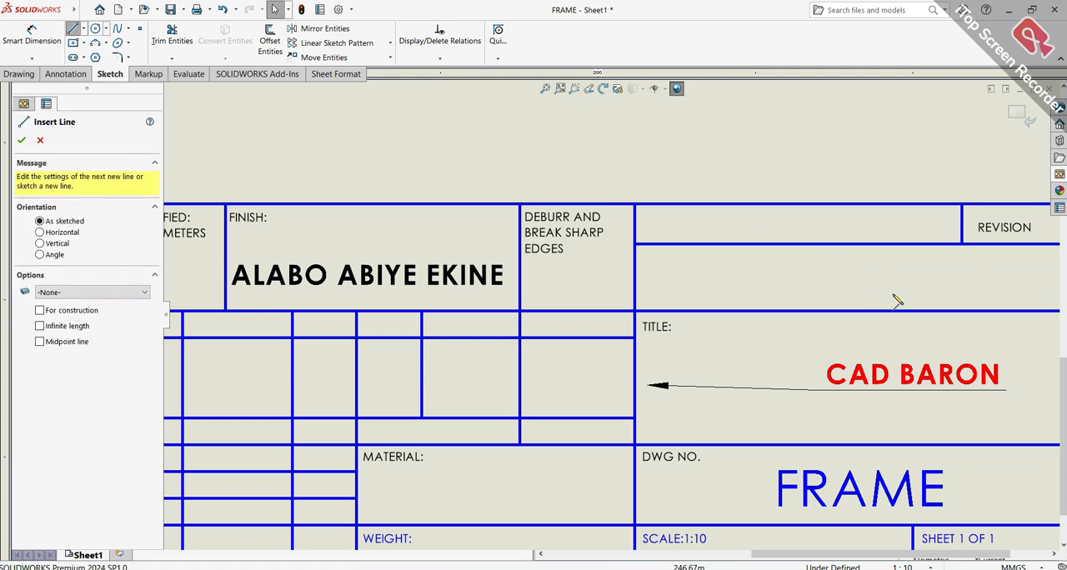
click(837, 204)
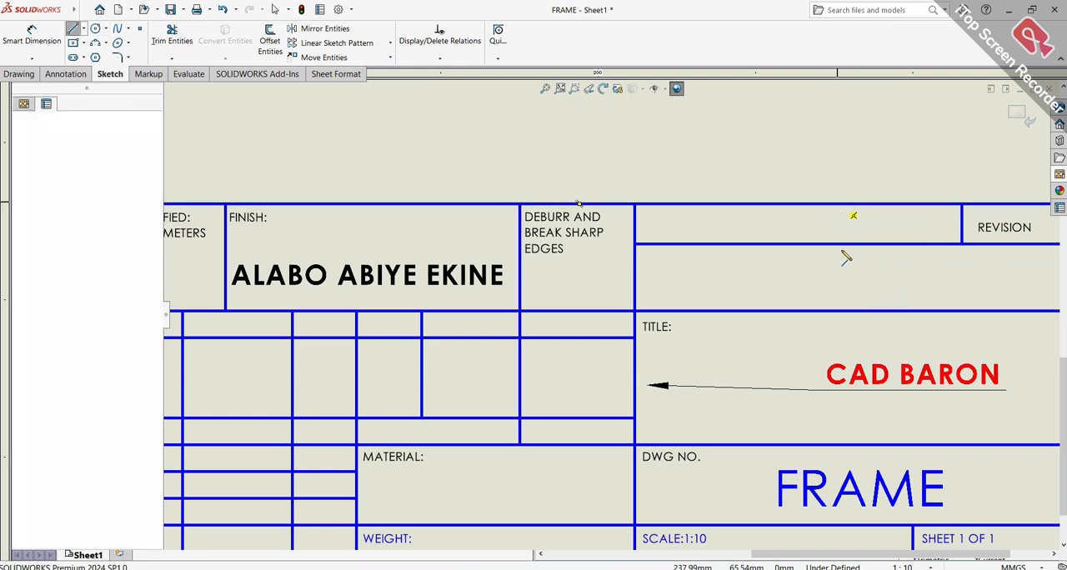
click(837, 311)
key(Escape)
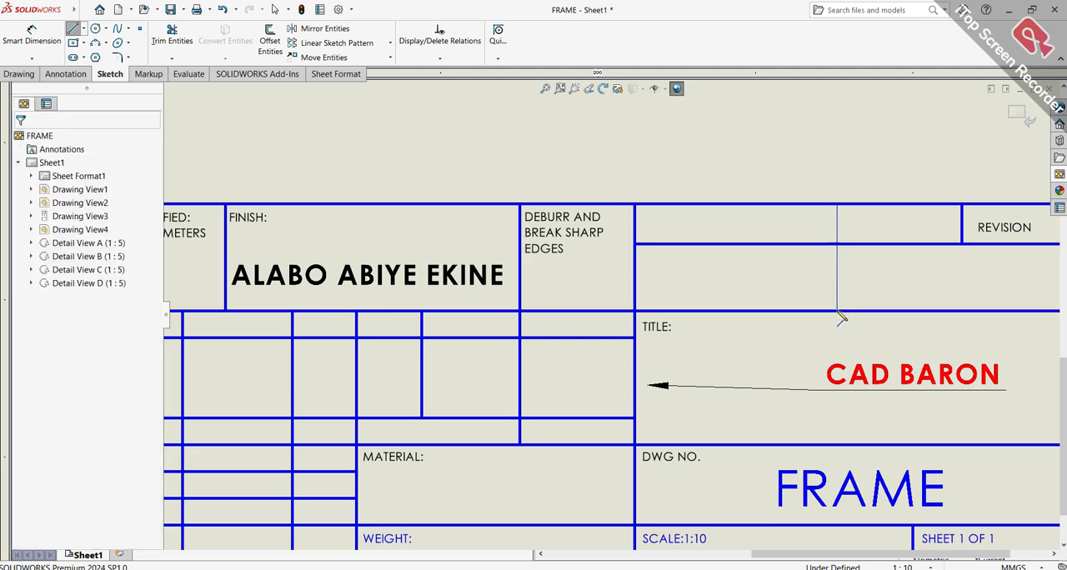
Move the horizontal line above the DRAWN row down to between the CHK'D and APPV'D rows
scroll(893, 286, up, 3)
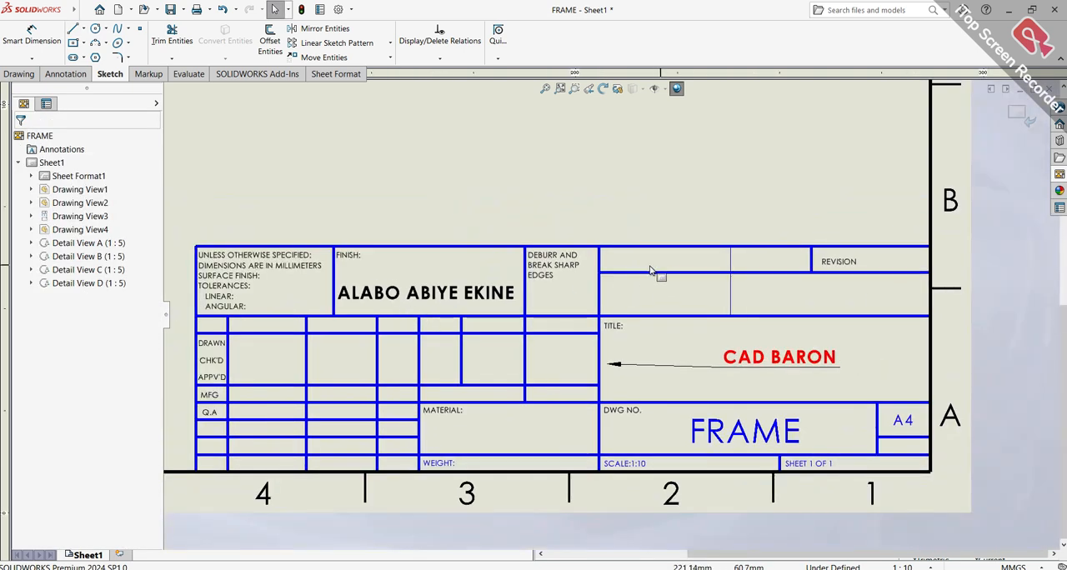
scroll(743, 301, down, 2)
scroll(469, 274, up, 4)
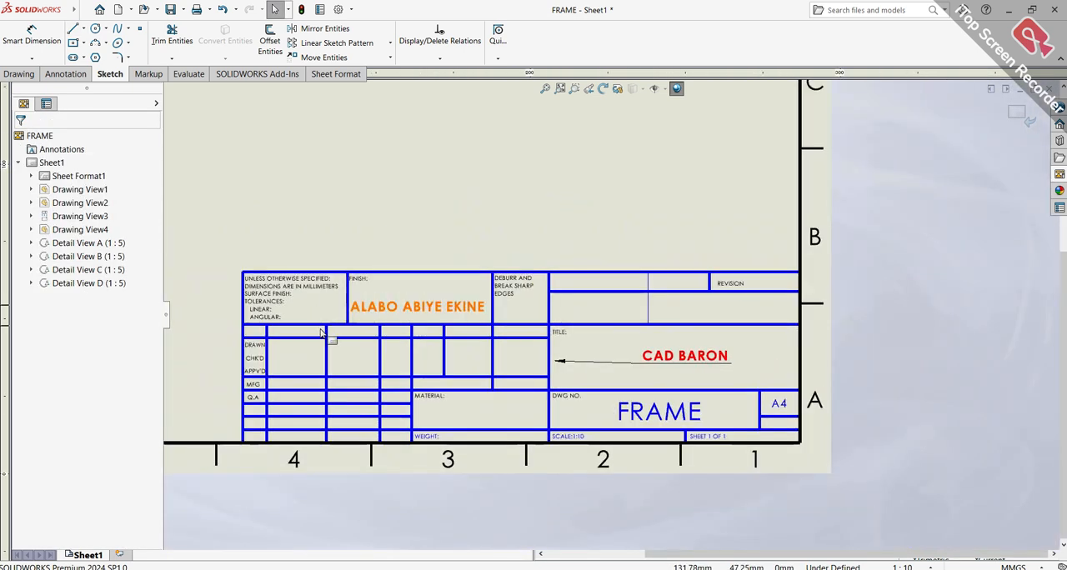
scroll(334, 339, down, 1)
scroll(337, 340, down, 2)
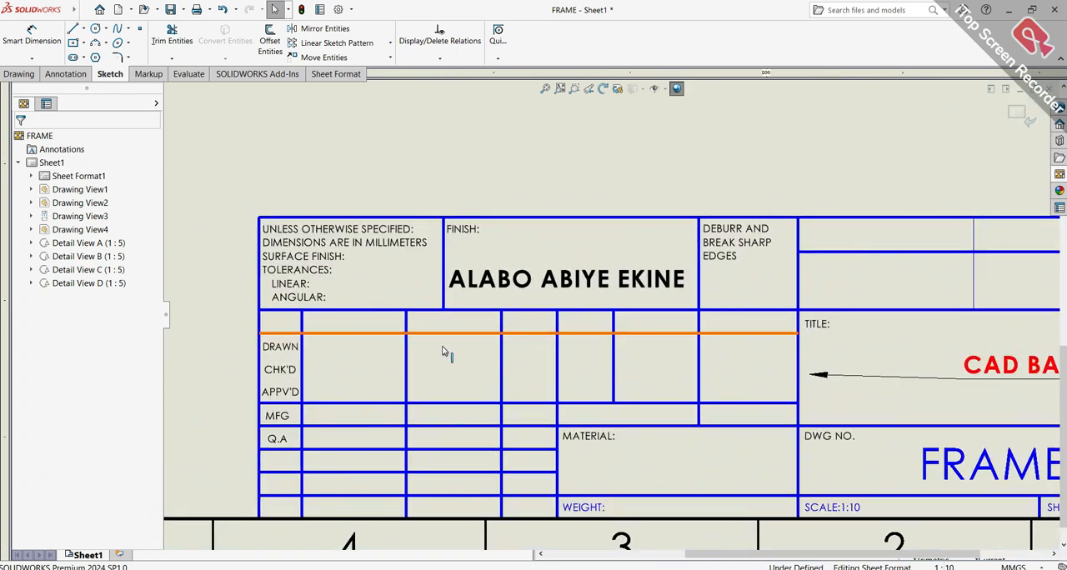
click(444, 367)
mouse_move(444, 374)
mouse_down()
mouse_move(445, 388)
mouse_move(445, 379)
mouse_up()
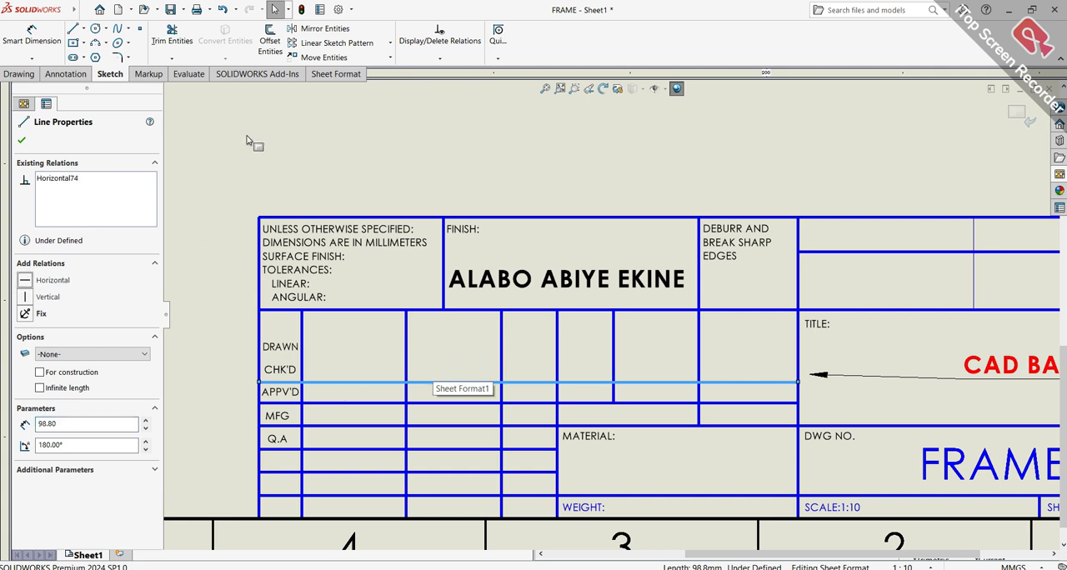
Sketch a horizontal line between the DRAWN and CHK'D rows from the title block's outer border to the TITLE column
click(261, 353)
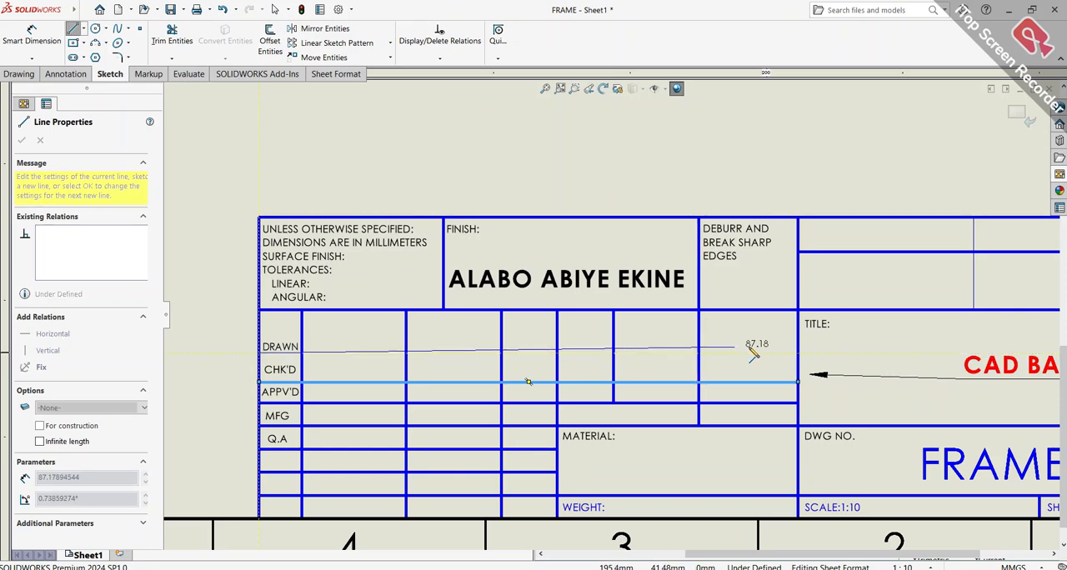
click(798, 353)
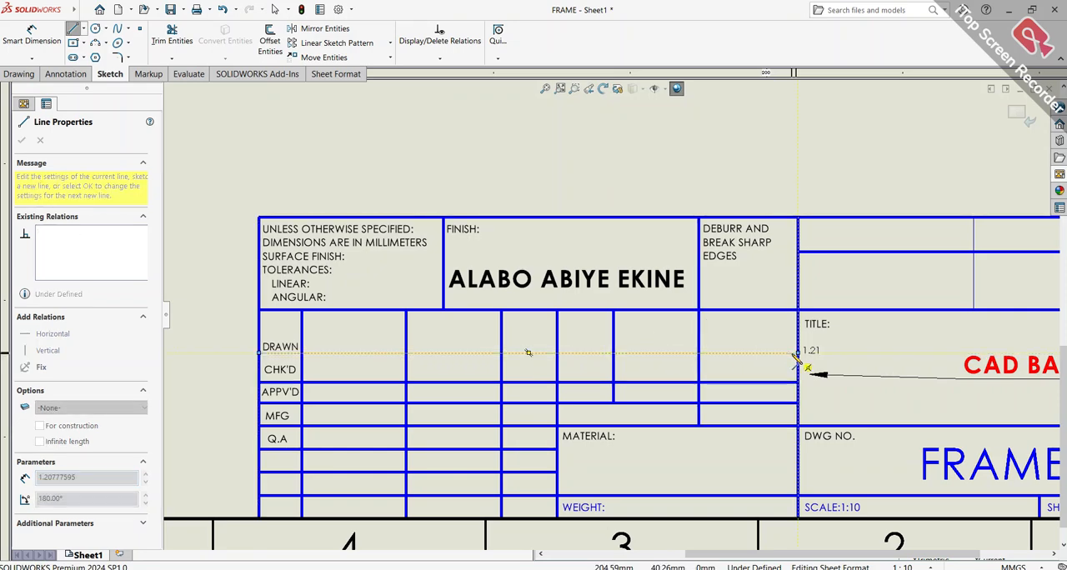
key(Escape)
scroll(525, 367, down, 2)
scroll(541, 363, down, 2)
scroll(538, 371, up, 4)
scroll(547, 383, down, 2)
scroll(548, 390, down, 1)
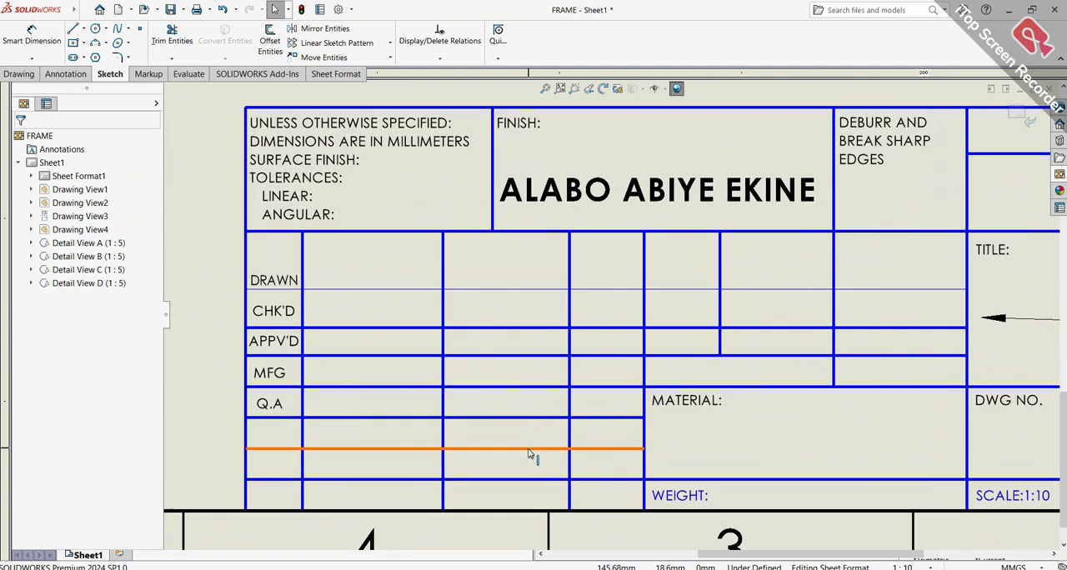
Move the second horizontal line below the Q.A row up onto the thin line under DRAWN and extend it to the TITLE column
mouse_move(543, 447)
mouse_down()
mouse_move(555, 279)
mouse_move(558, 297)
mouse_move(695, 313)
mouse_move(878, 310)
mouse_up()
scroll(671, 296, down, 4)
scroll(867, 309, up, 4)
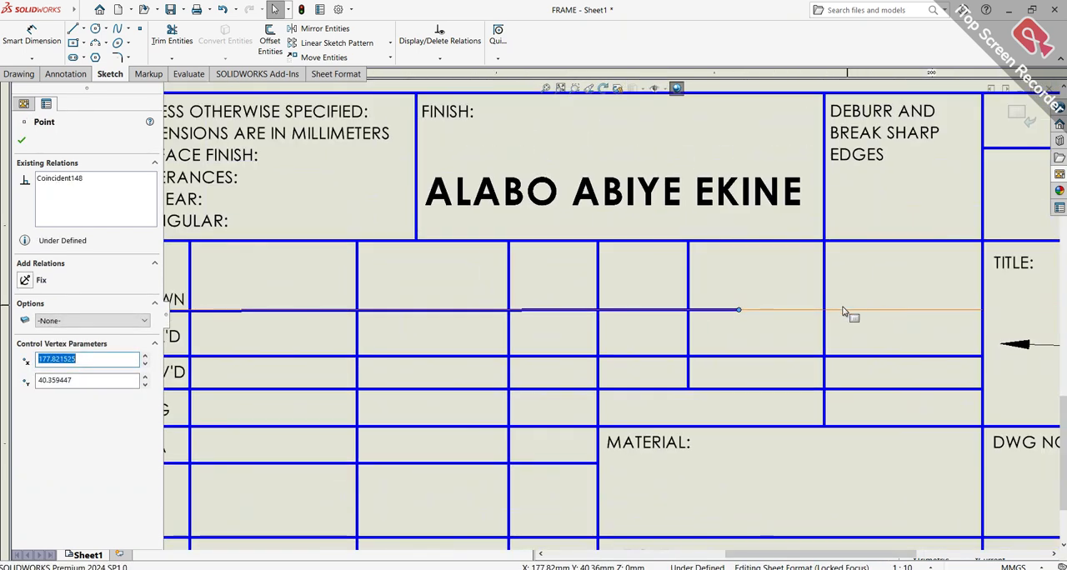
drag(719, 314, 918, 312)
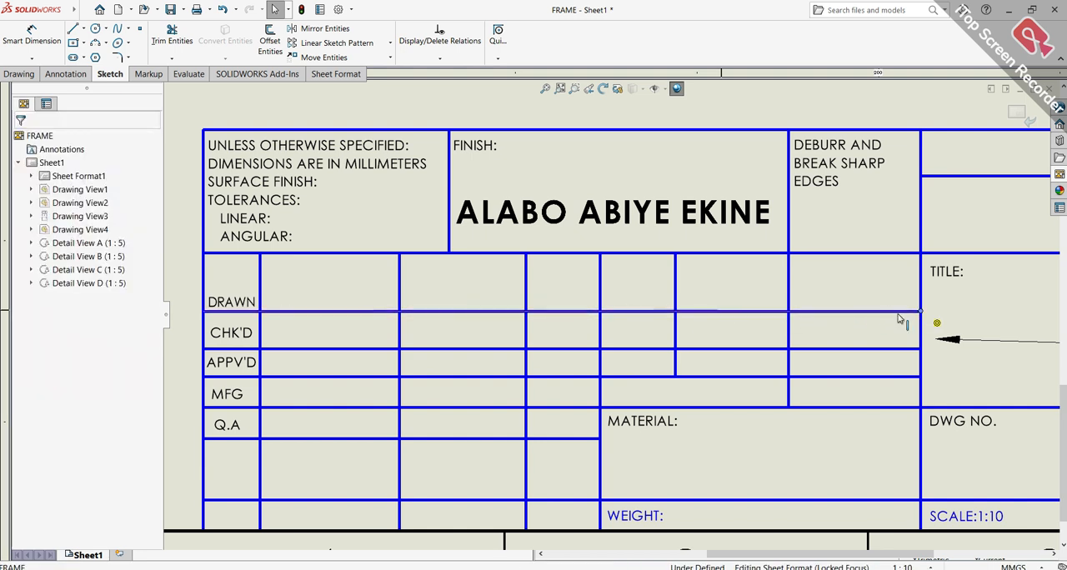
click(642, 300)
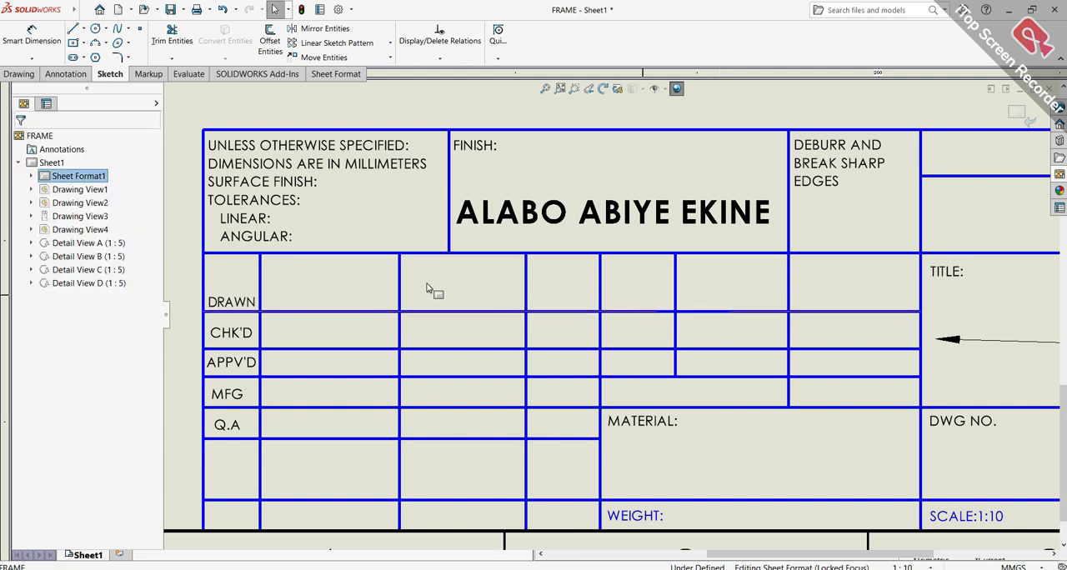
Delete the "UNLESS OTHERWISE SPECIFIED" dimension and tolerance note from the title block, and leave sheet format editing
scroll(429, 289, up, 2)
scroll(439, 236, down, 2)
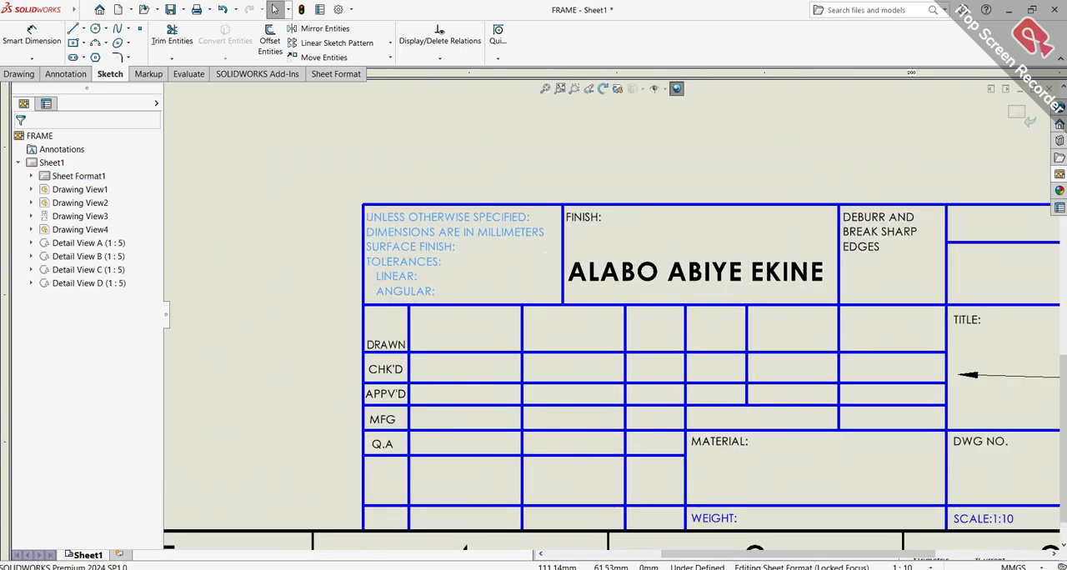
click(417, 236)
key(Delete)
scroll(667, 226, up, 3)
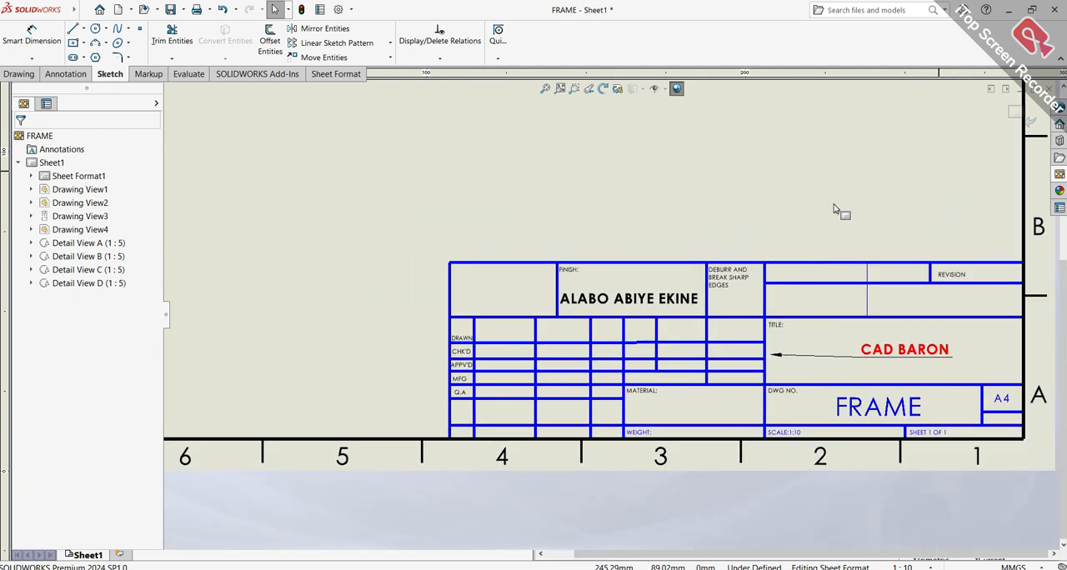
scroll(890, 193, down, 3)
scroll(829, 272, up, 2)
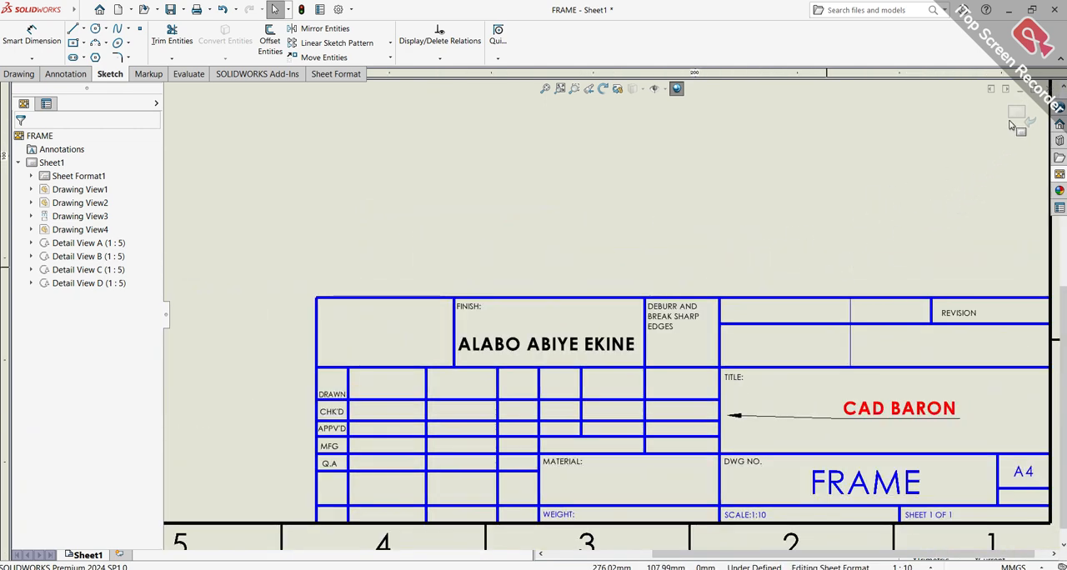
scroll(690, 278, up, 5)
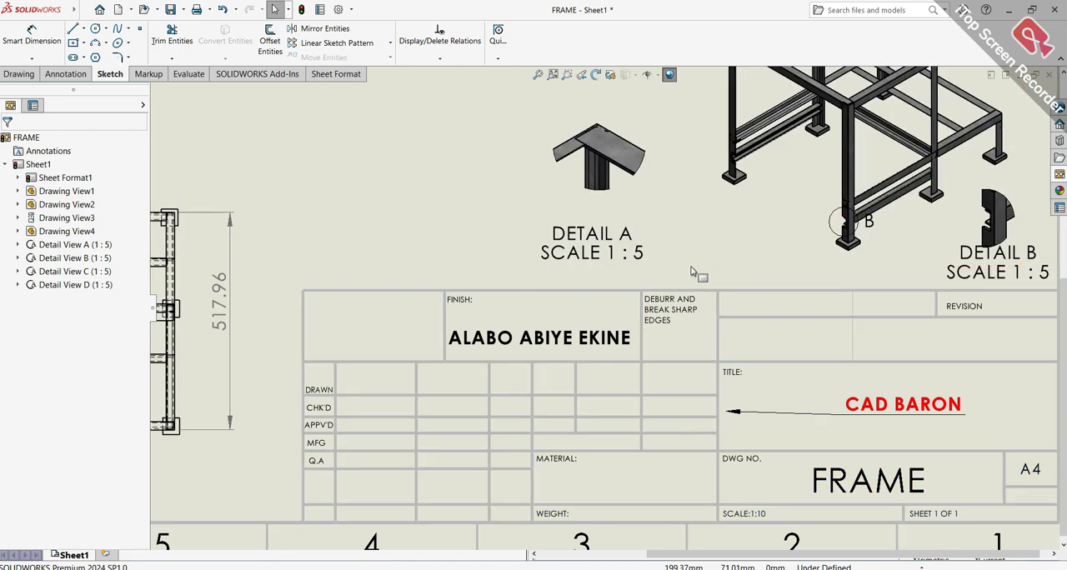
Reopen the drawing's sheet format for editing
scroll(690, 278, up, 2)
scroll(630, 234, down, 5)
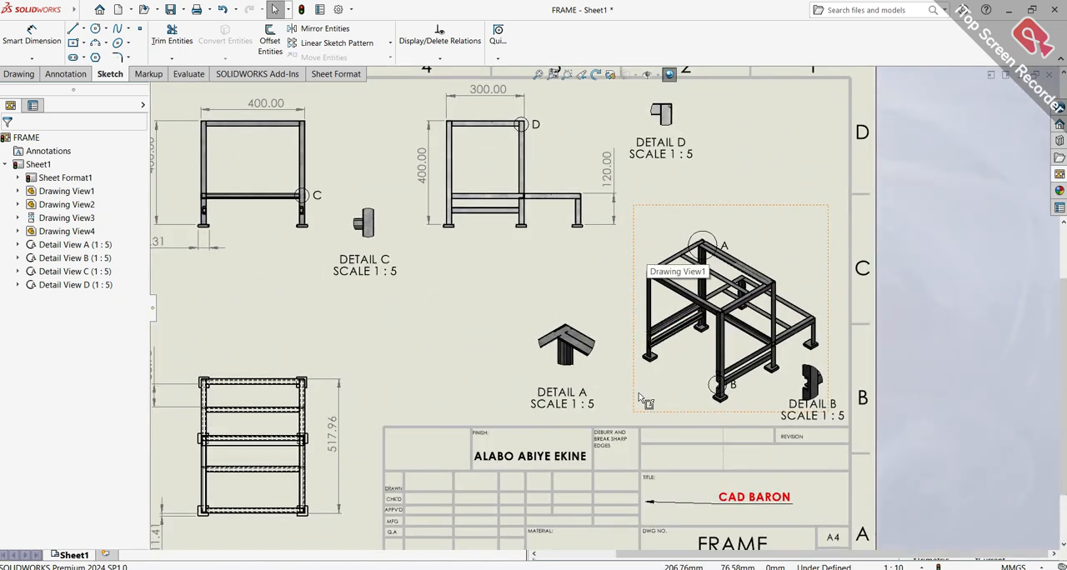
scroll(633, 401, down, 2)
scroll(632, 399, down, 2)
scroll(708, 427, up, 6)
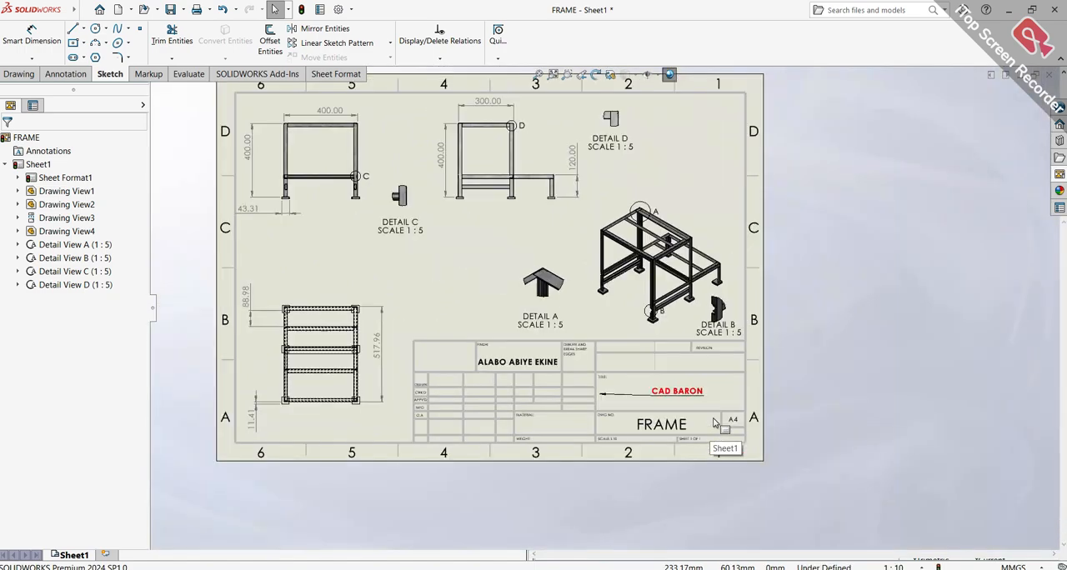
scroll(540, 359, down, 4)
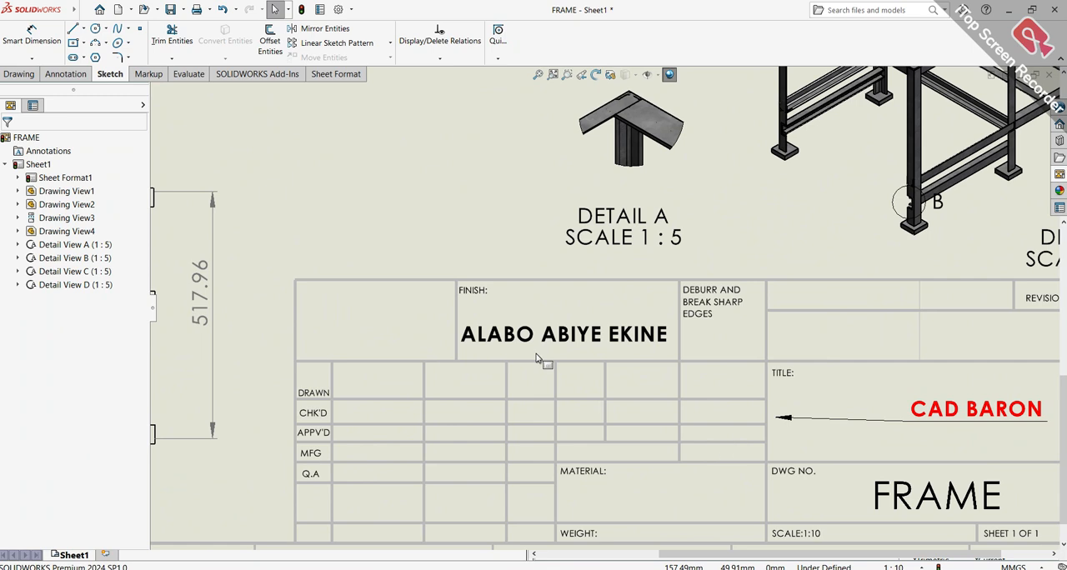
scroll(553, 341, down, 3)
right_click(631, 382)
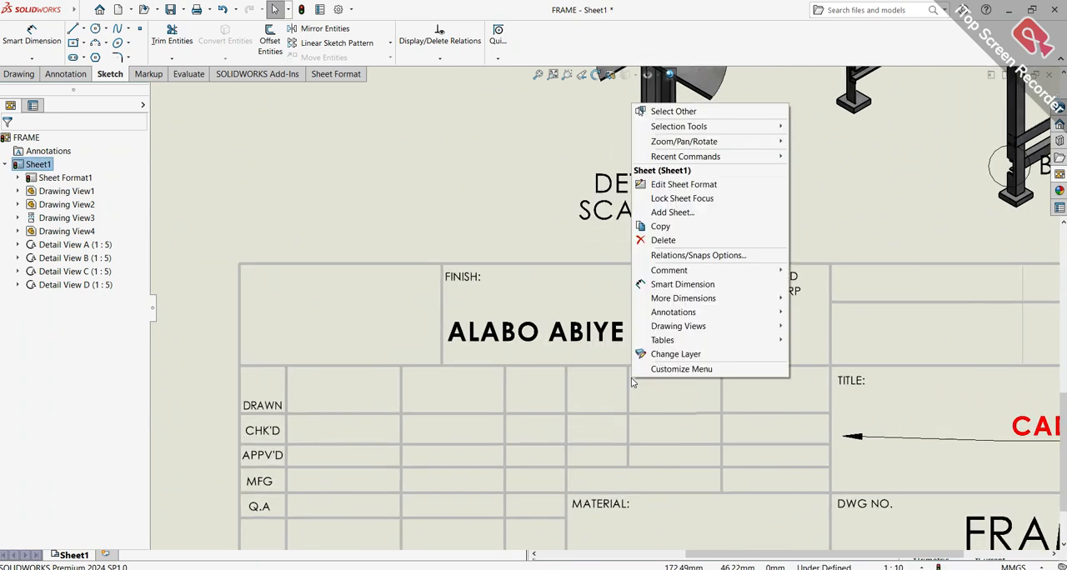
click(682, 184)
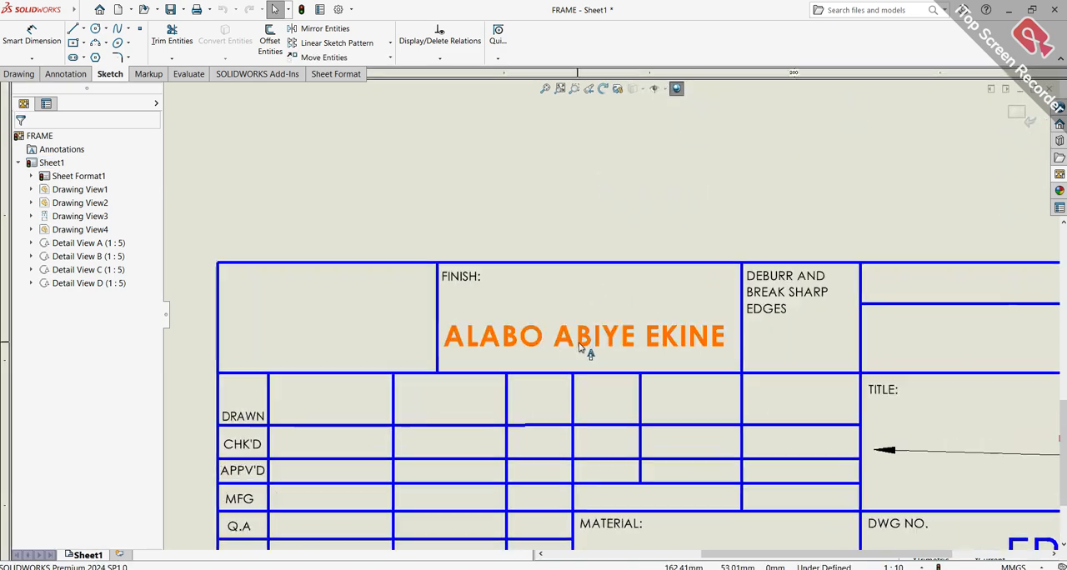
Clear the personal name from its title block note, and delete the empty note and the "FINISH:" label
scroll(590, 355, down, 4)
click(602, 312)
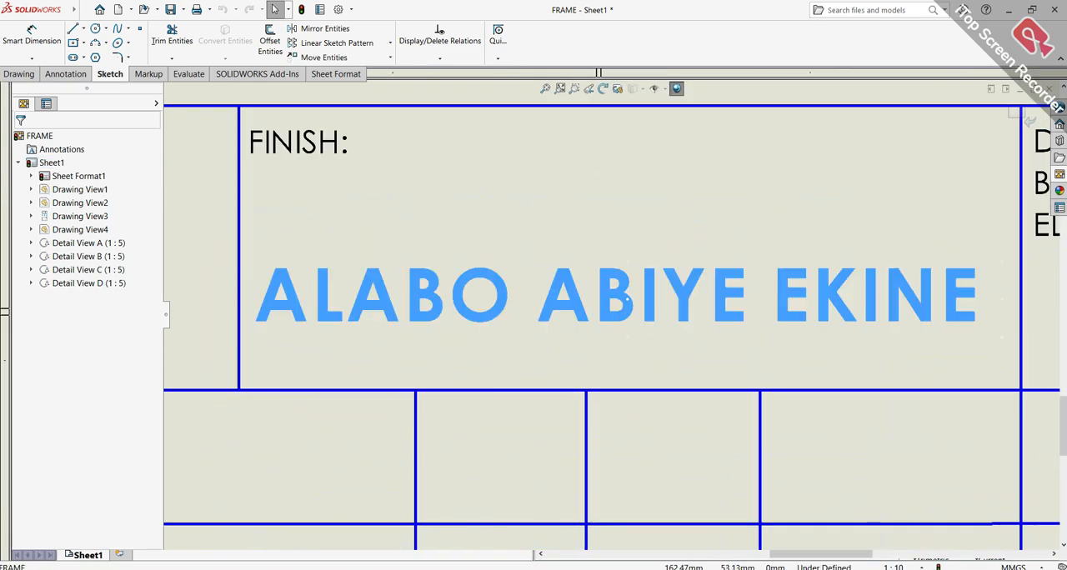
double_click(603, 315)
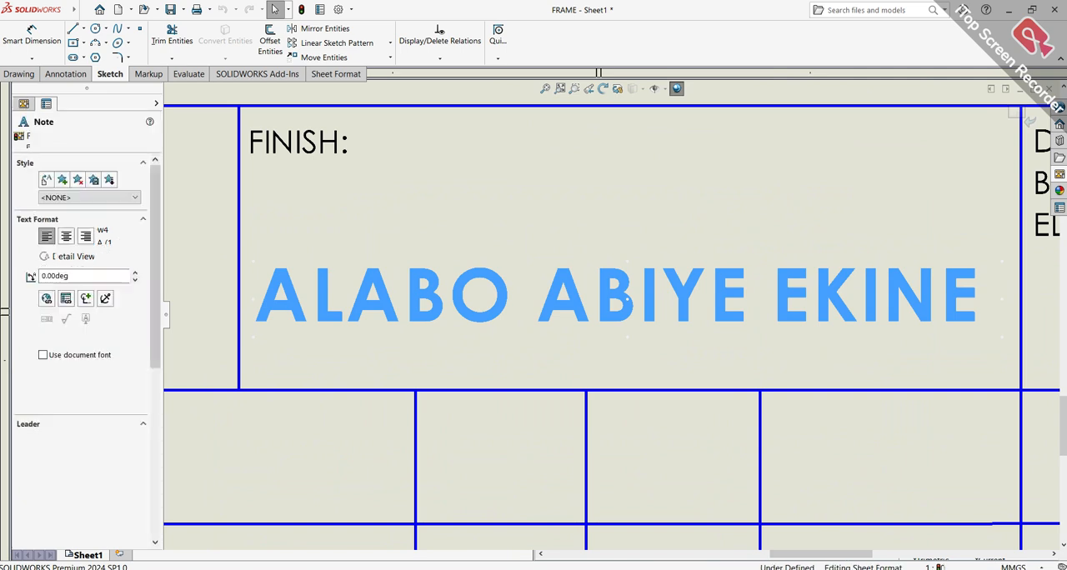
key(Delete)
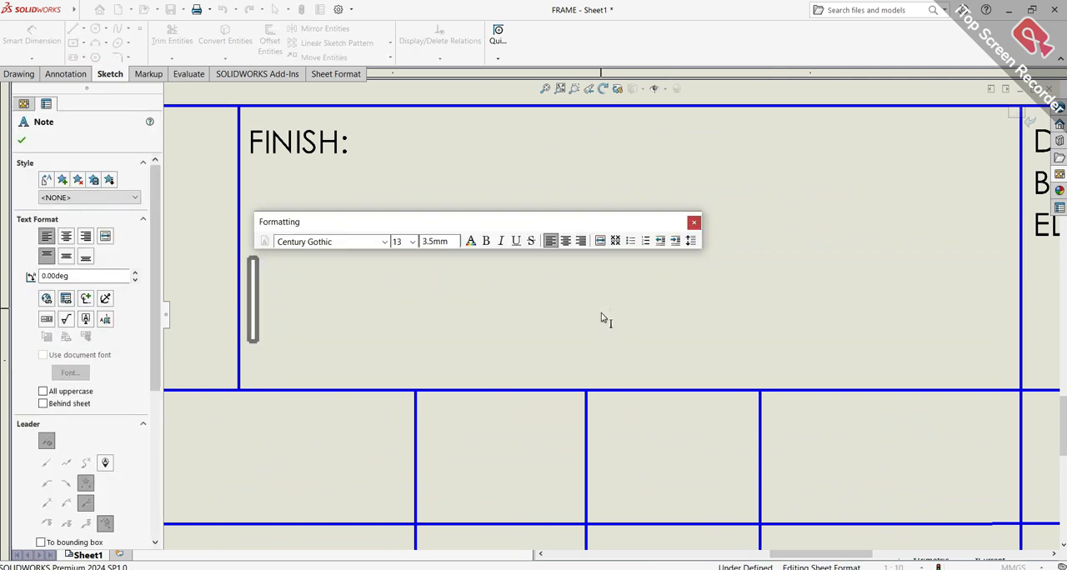
click(590, 333)
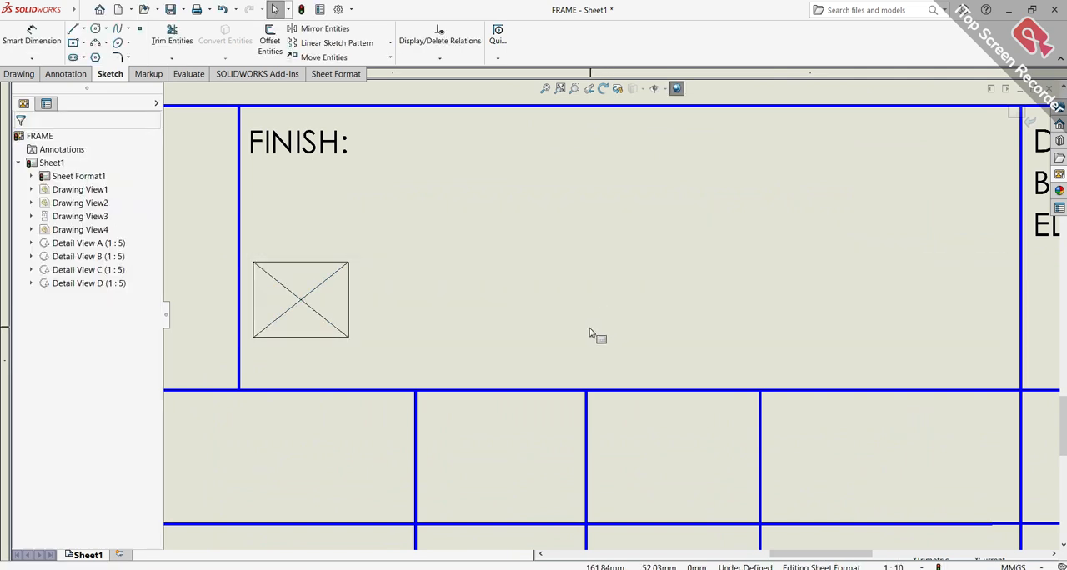
click(297, 266)
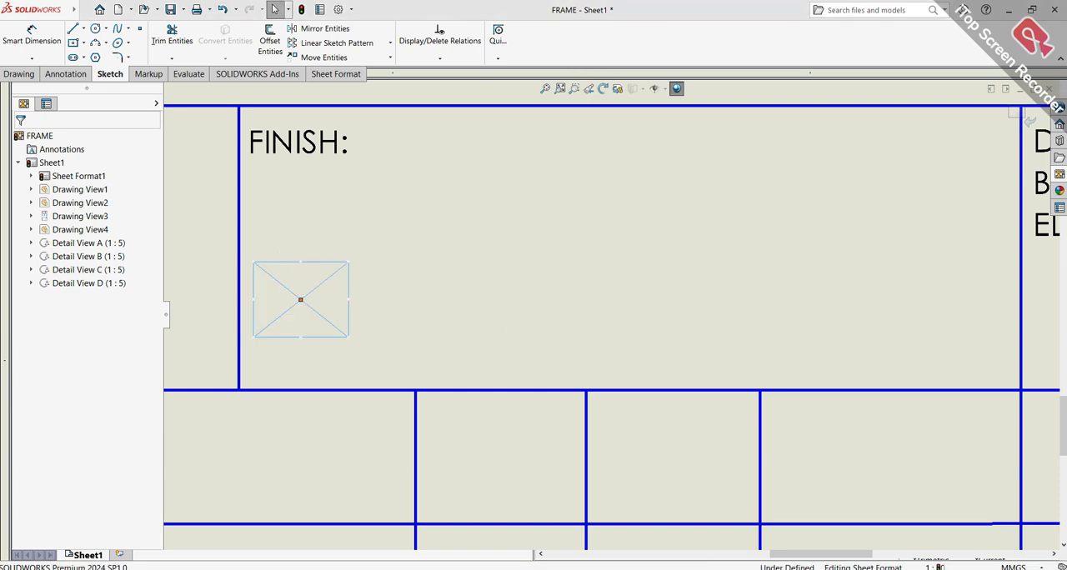
key(Delete)
click(322, 138)
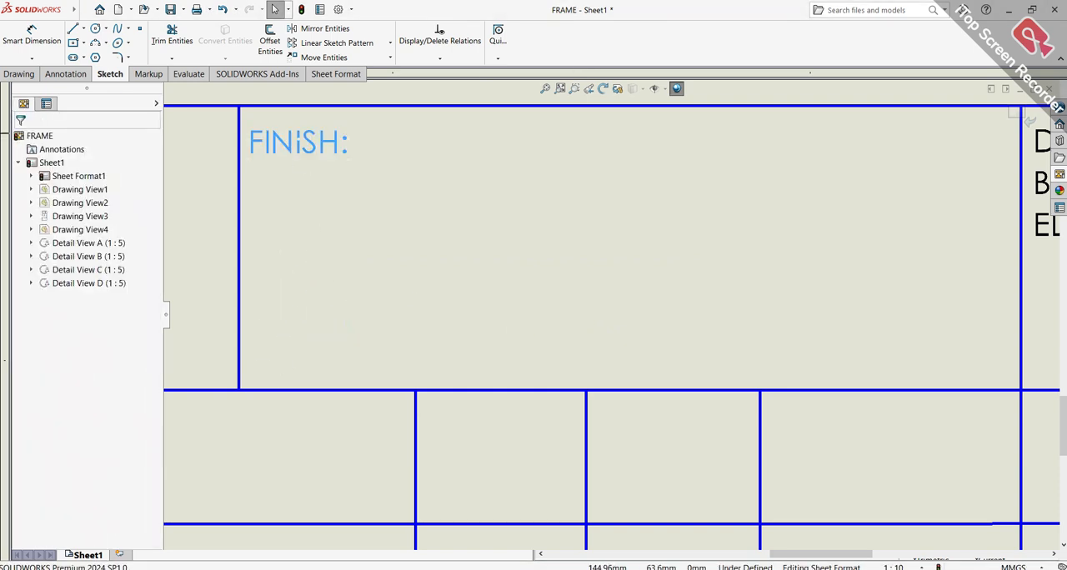
key(Delete)
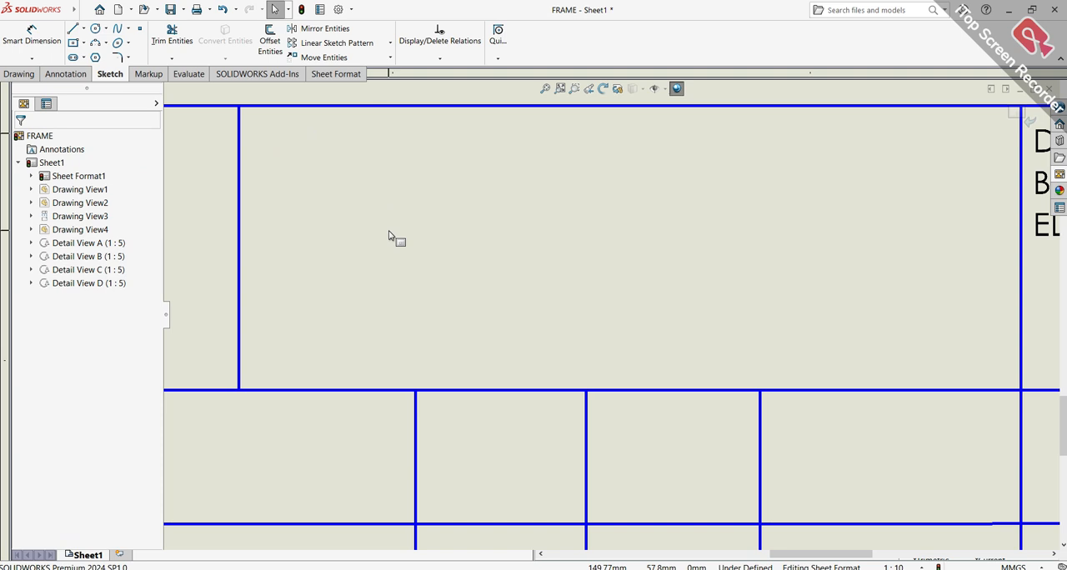
Undo the removal of the "FINISH:" label, the empty note and the name text
key(ctrl+z)
key(ctrl+z)
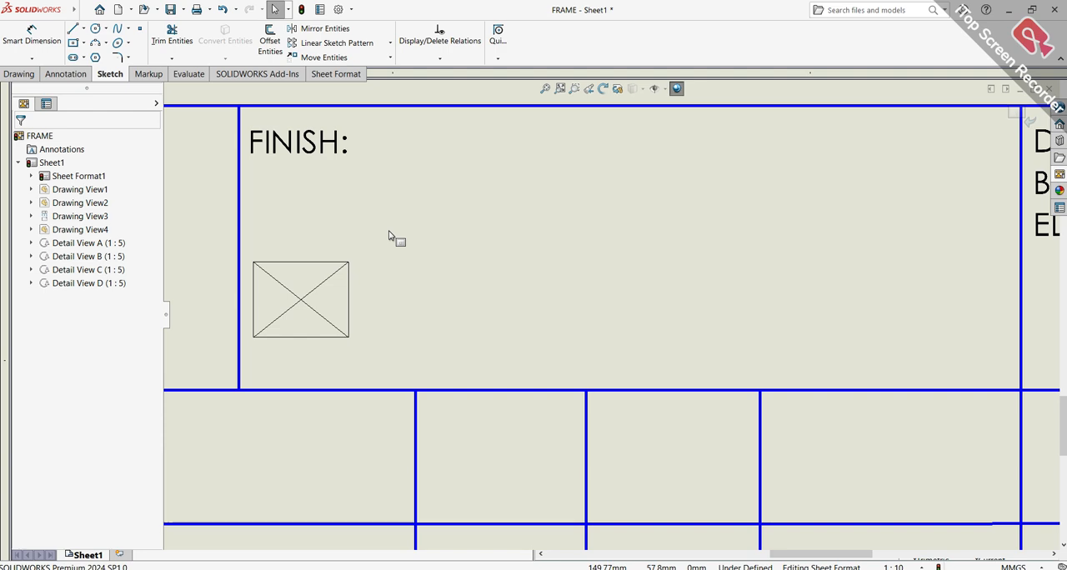
key(ctrl+z)
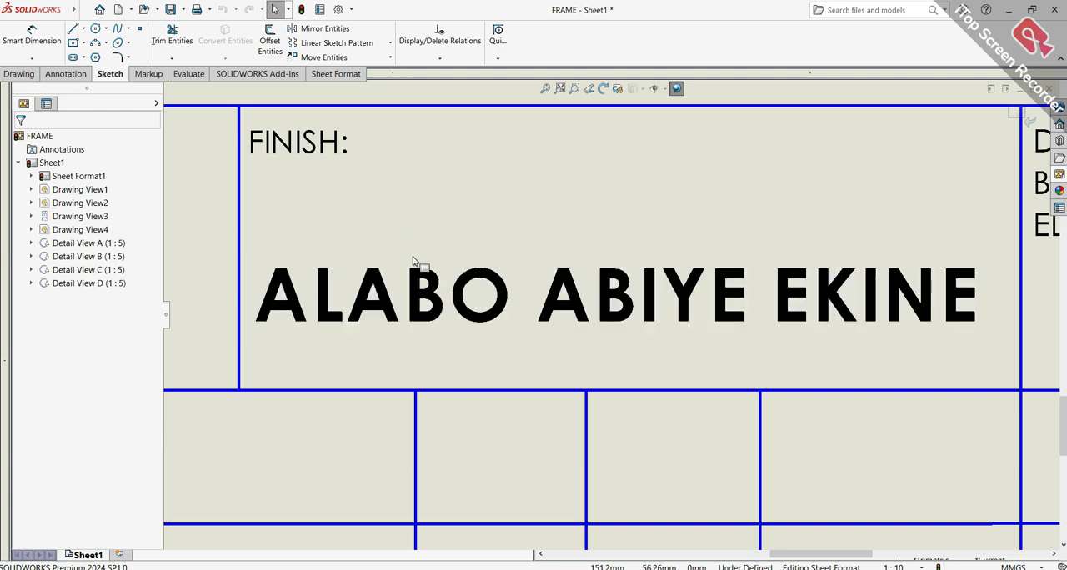
Delete the personal name note from the FINISH cell of the title block and return to editing the sheet
scroll(942, 188, up, 5)
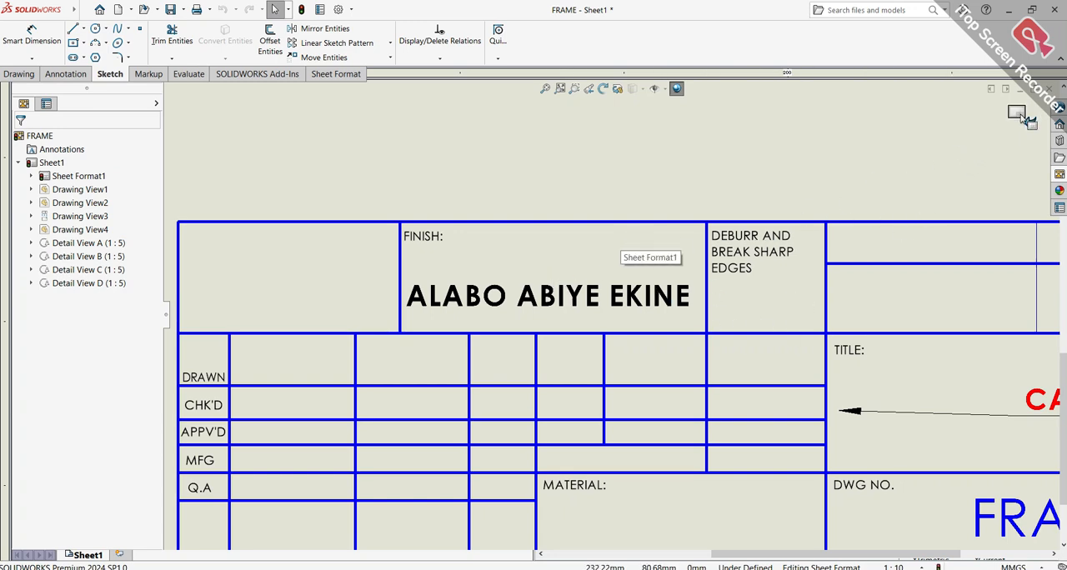
click(679, 296)
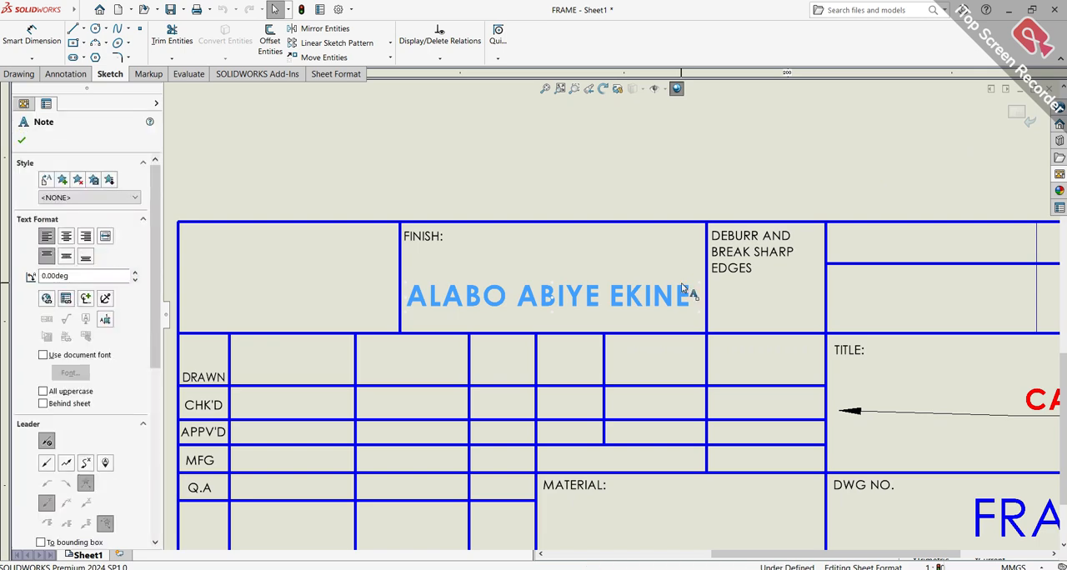
key(Delete)
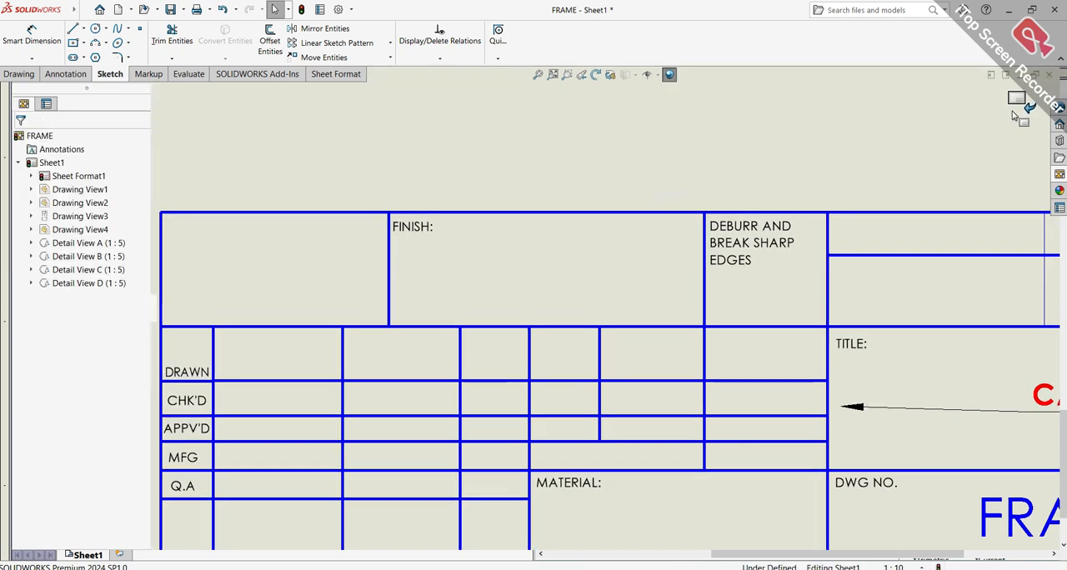
click(1017, 114)
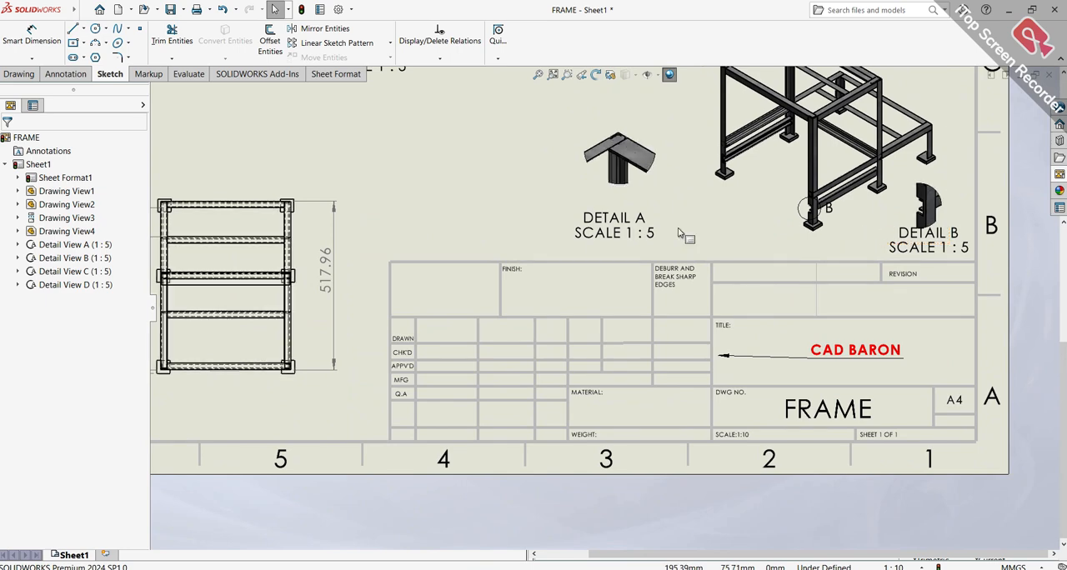
Save the modified FRAME part together with the drawing, choosing Adobe PDF as the drawing's file type and FRAME as its name
scroll(680, 233, up, 5)
scroll(633, 229, down, 3)
scroll(602, 224, up, 3)
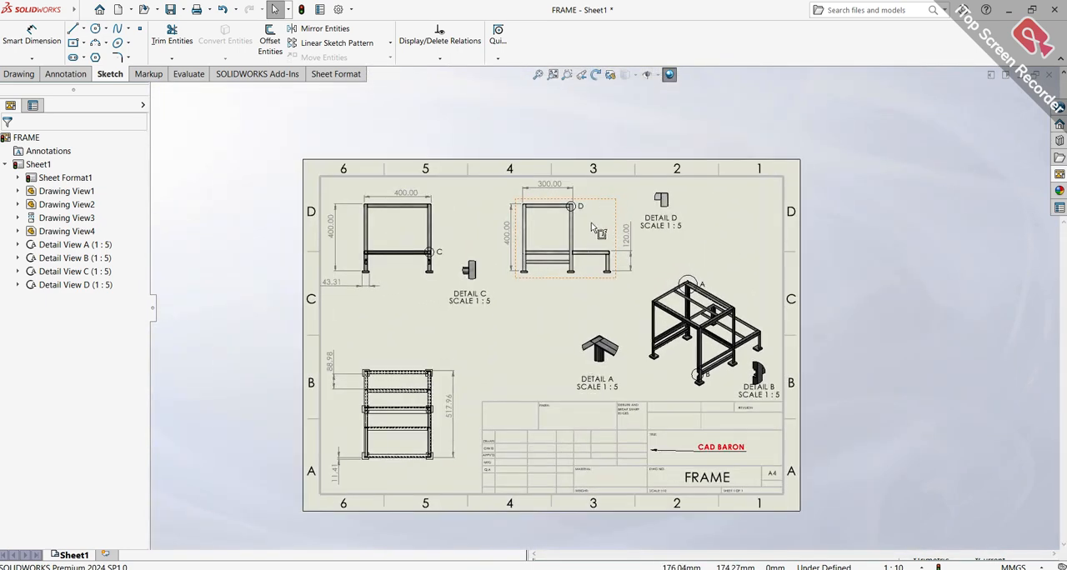
click(86, 10)
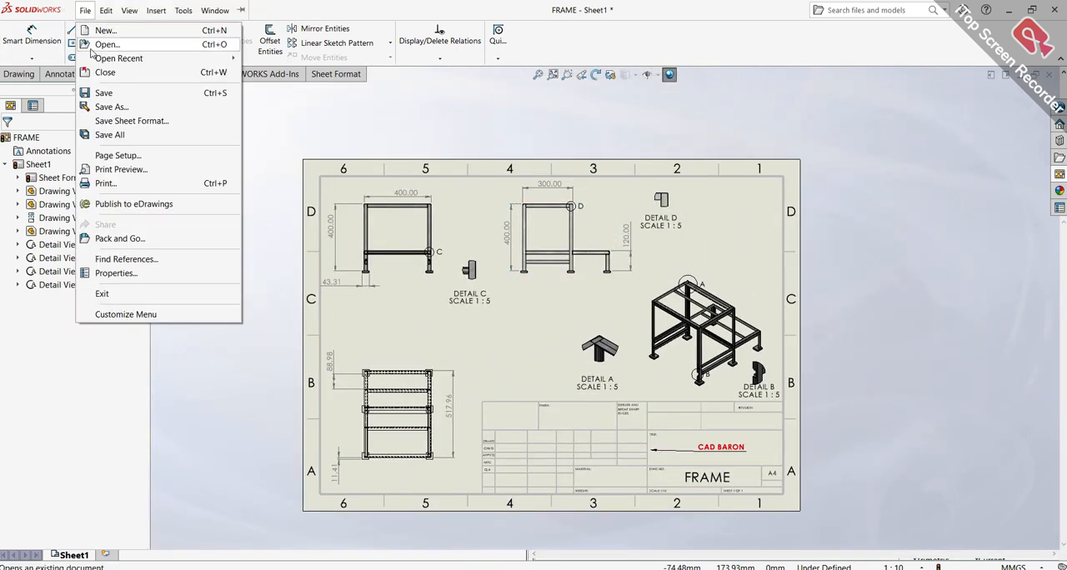
click(97, 93)
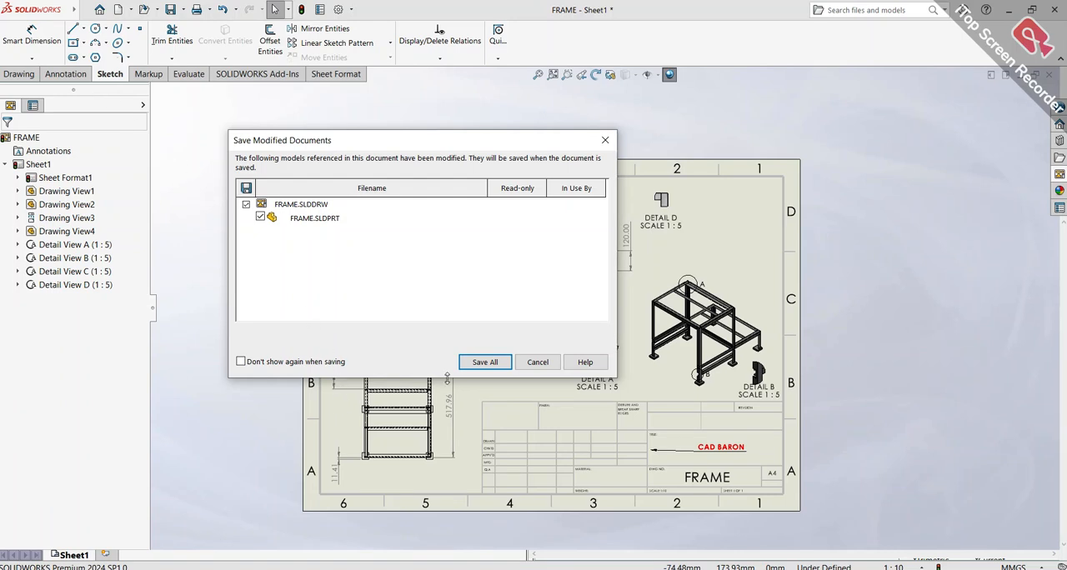
click(484, 362)
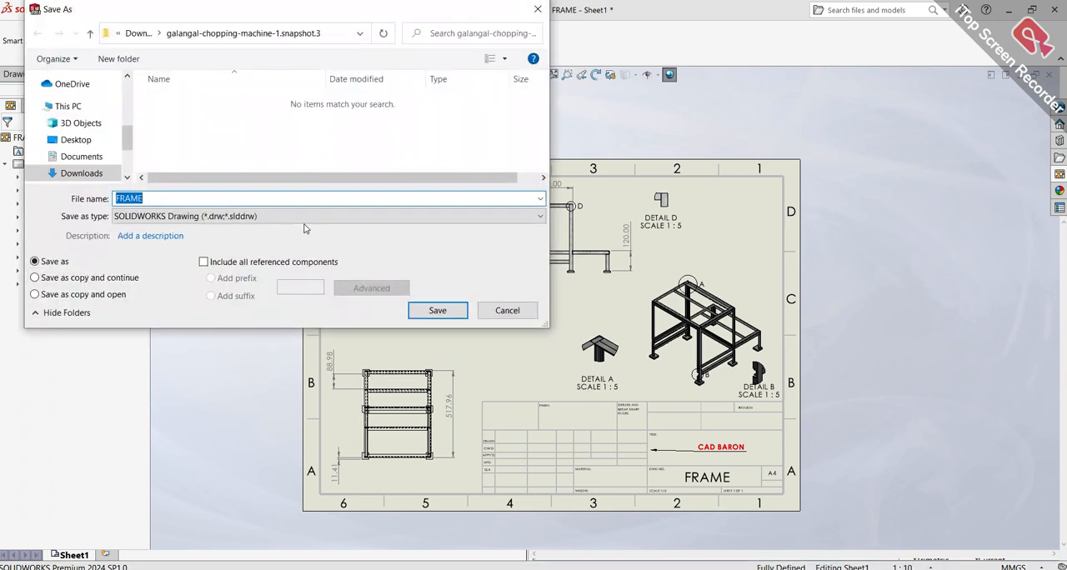
click(397, 225)
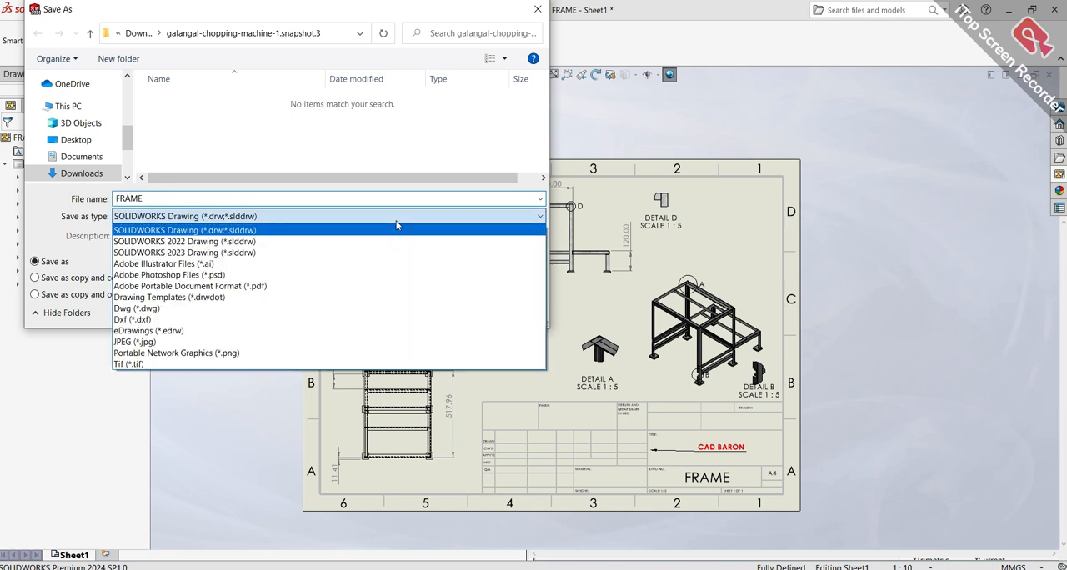
click(310, 287)
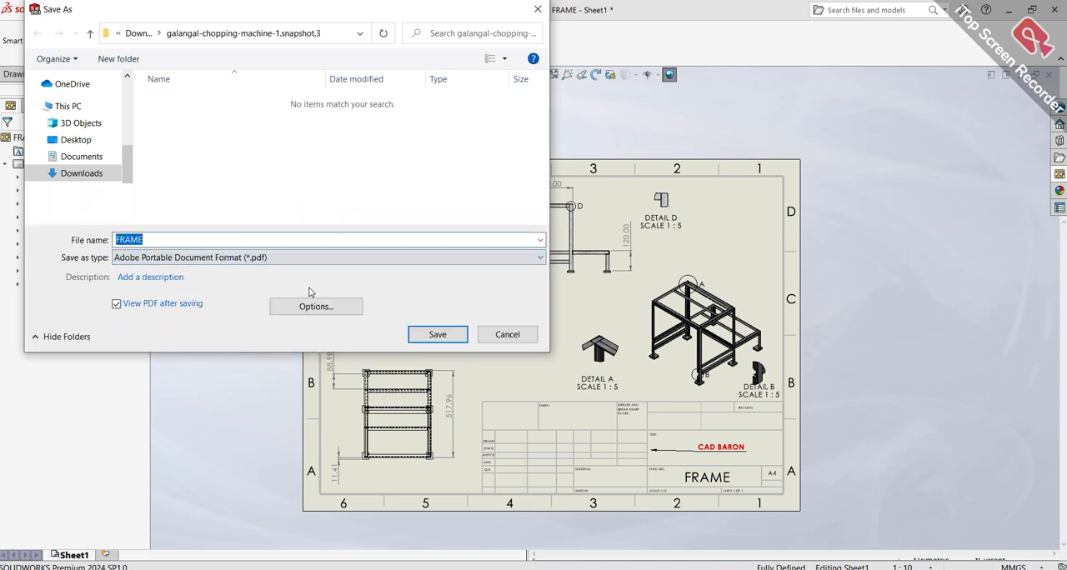
click(437, 334)
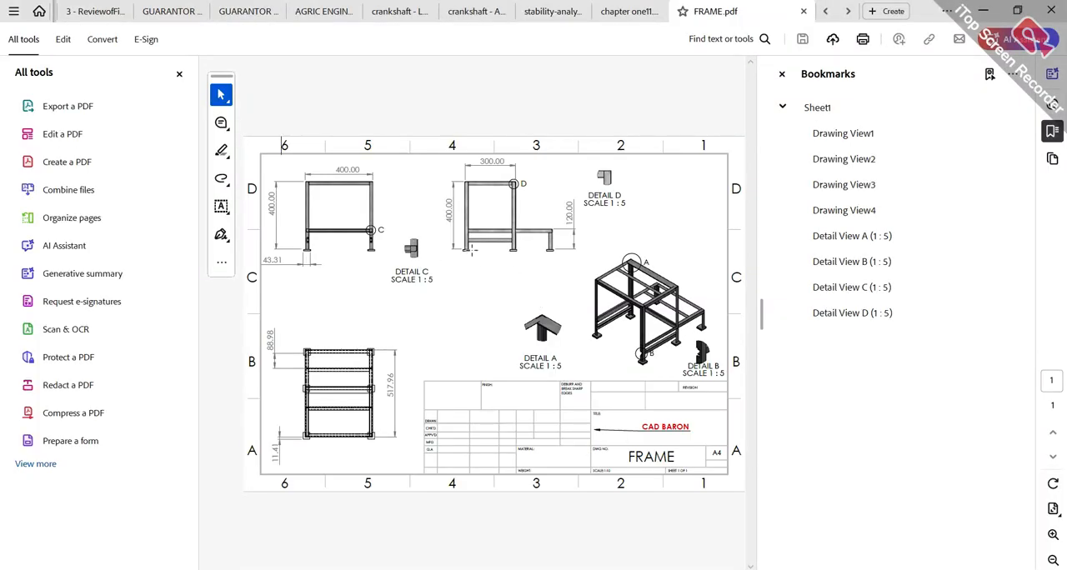
Enlarge the page area to check the exported FRAME.pdf, and switch to the PROCESSING MACHINE assembly in SOLIDWORKS
click(178, 73)
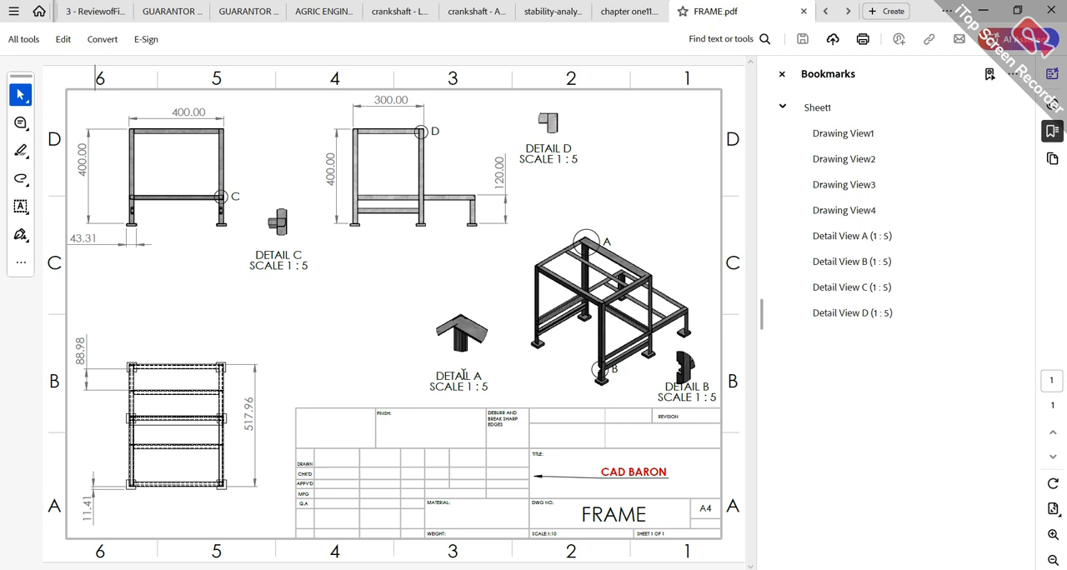
mouse_move(428, 569)
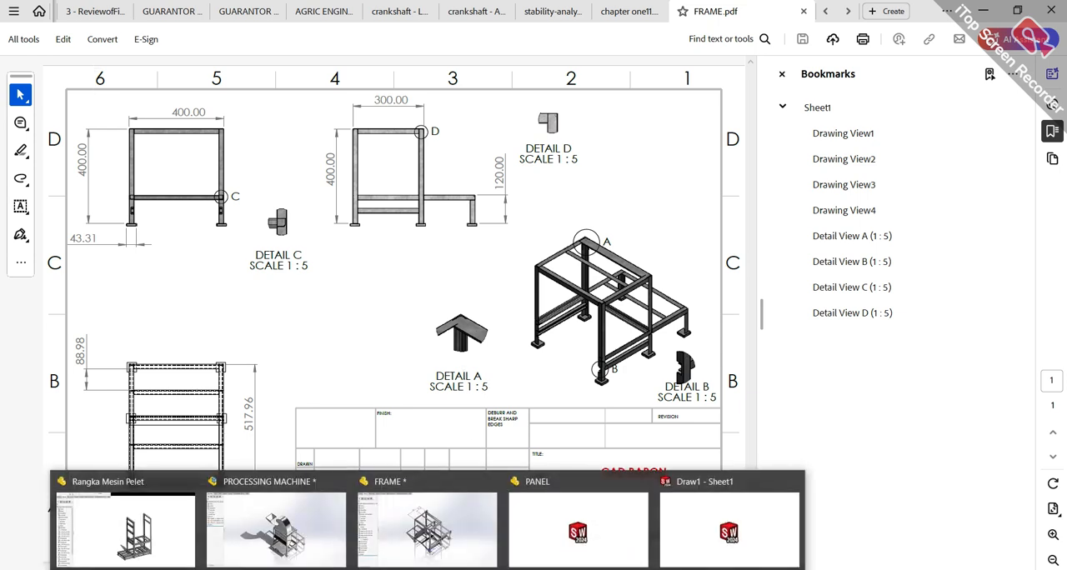
click(298, 544)
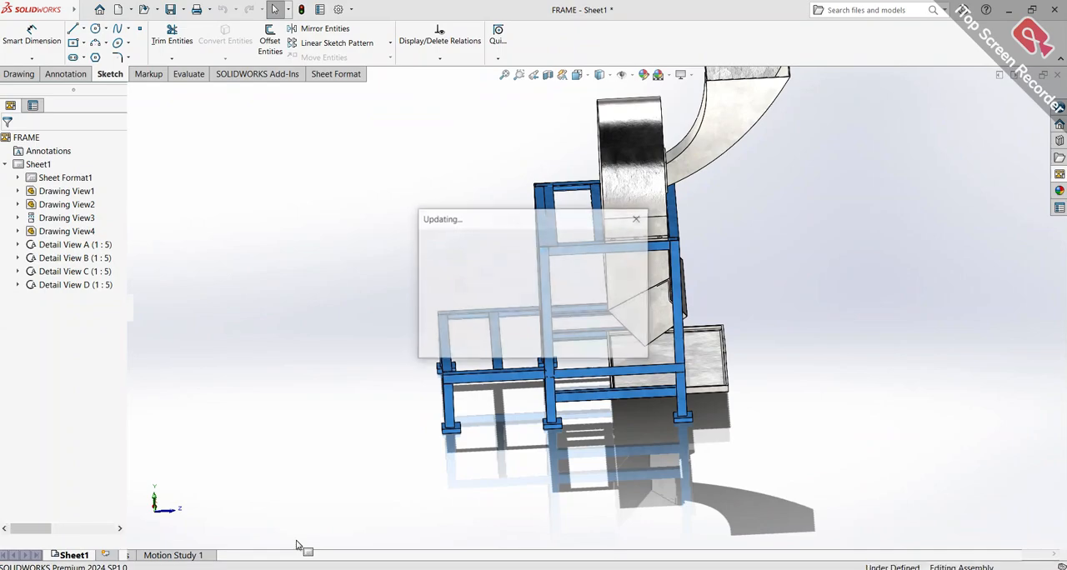
Open the 02. COVER MESIN component of the assembly as a separate part
middle_drag(779, 305, 739, 305)
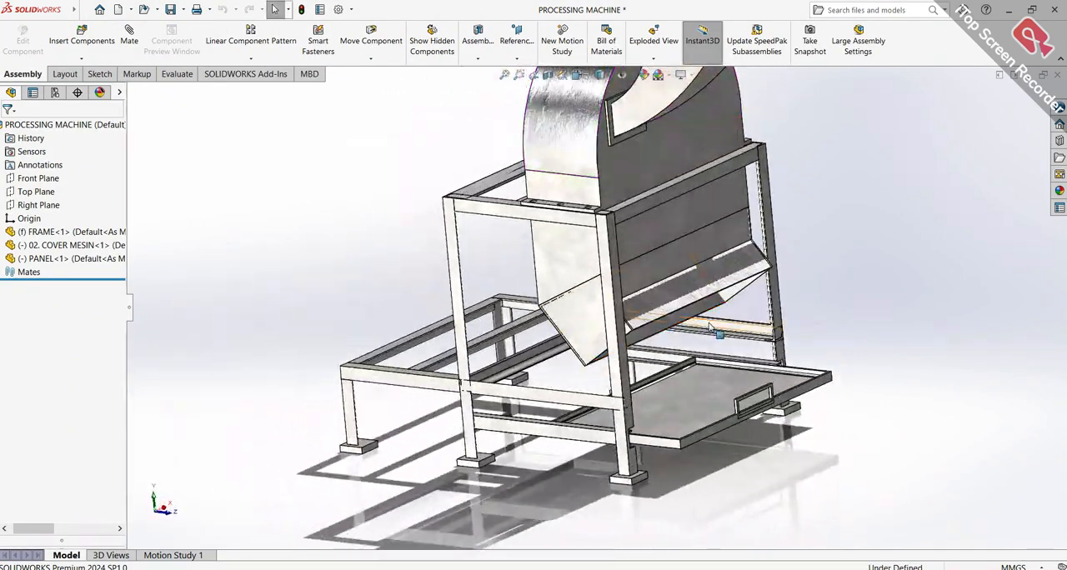
middle_drag(679, 235, 881, 215)
scroll(881, 215, down, 1)
scroll(760, 237, down, 2)
middle_drag(702, 261, 677, 273)
click(123, 248)
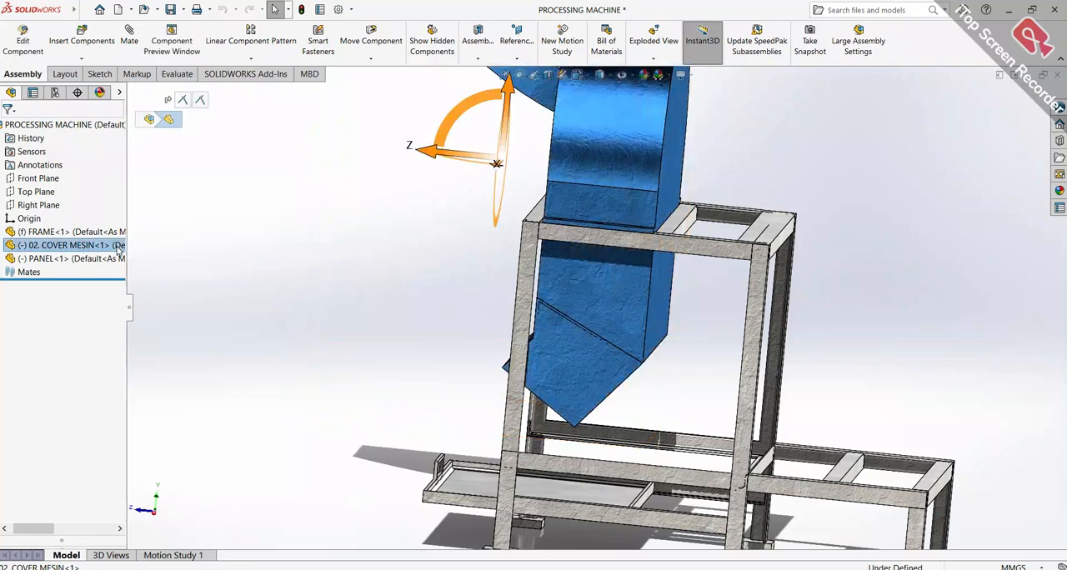
right_click(123, 242)
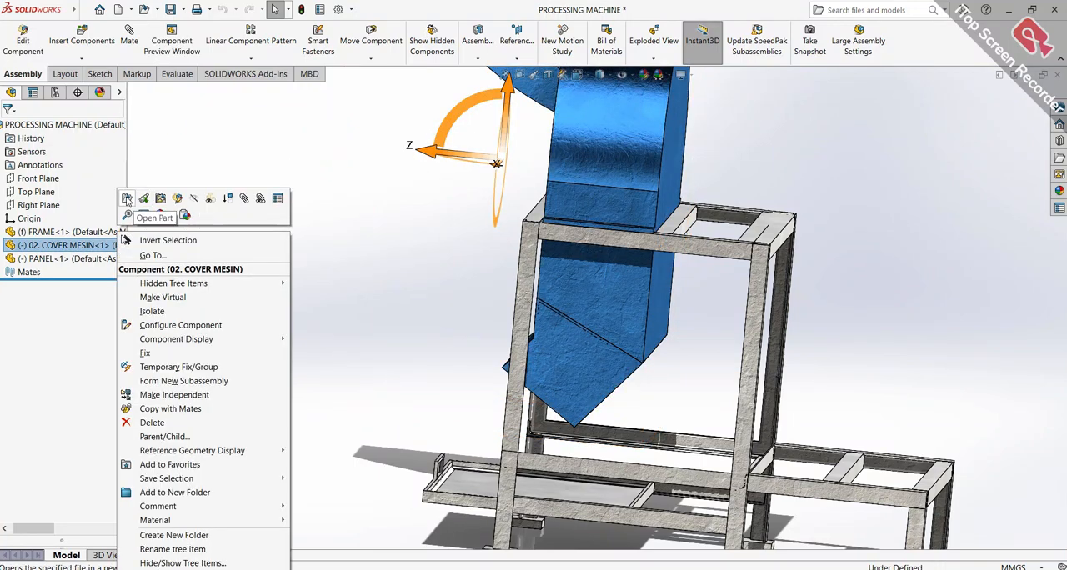
click(143, 216)
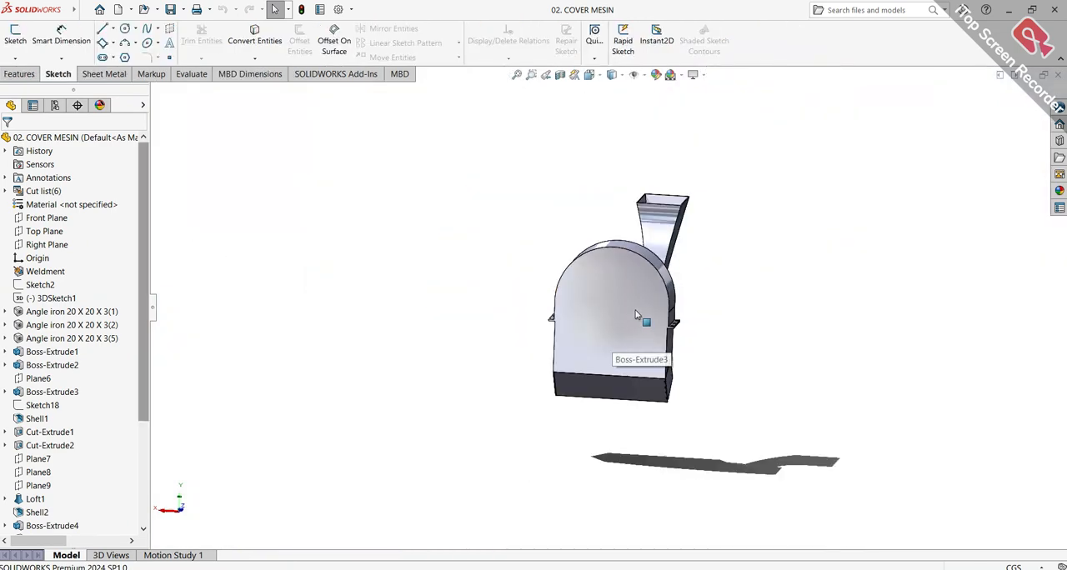
Examine the cover part from several sides, checking its lower chute extrudes, Cut-Extrude7 to Cut-Extrude9 and the lofted hopper
mouse_move(635, 315)
middle_down()
mouse_move(523, 269)
mouse_move(498, 289)
mouse_move(597, 280)
mouse_move(564, 300)
mouse_move(492, 277)
mouse_move(484, 350)
mouse_move(471, 358)
mouse_move(498, 313)
middle_up()
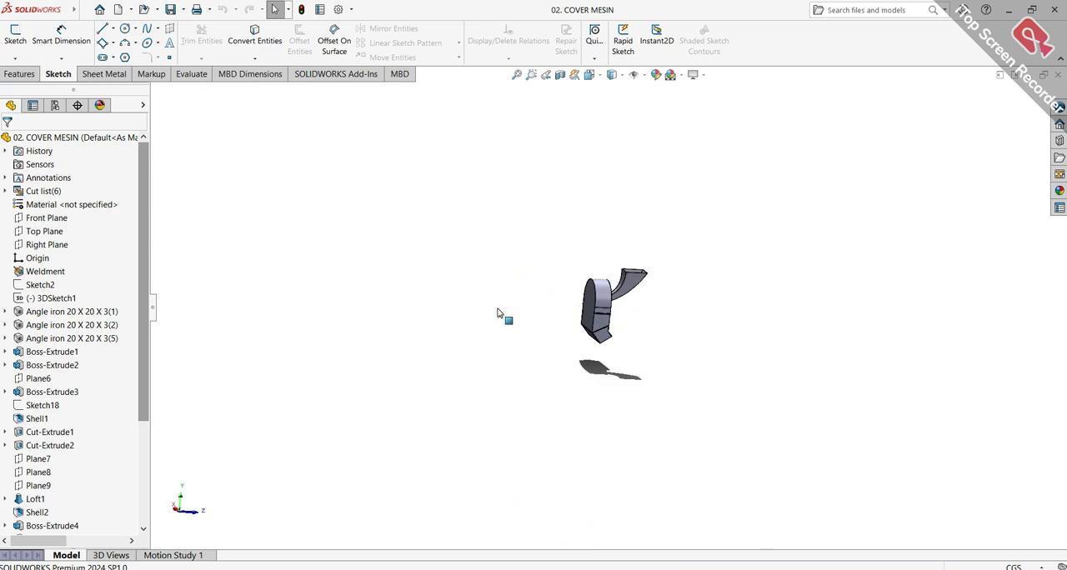
scroll(585, 294, up, 2)
scroll(583, 316, down, 5)
scroll(585, 317, down, 2)
mouse_move(586, 313)
middle_down()
mouse_move(595, 296)
mouse_move(557, 295)
middle_up()
scroll(576, 275, down, 2)
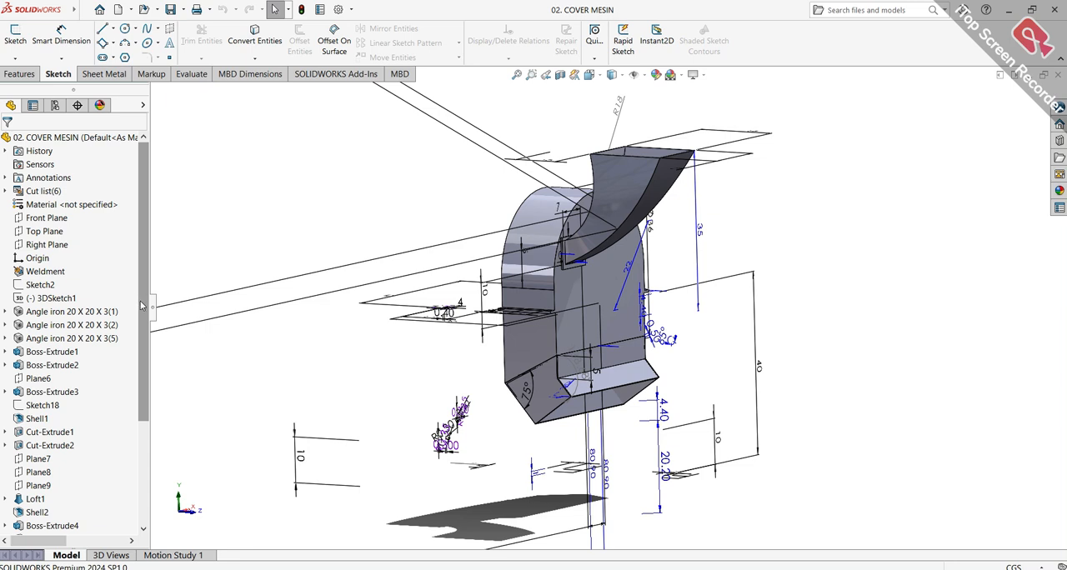
scroll(139, 300, down, 4)
click(80, 447)
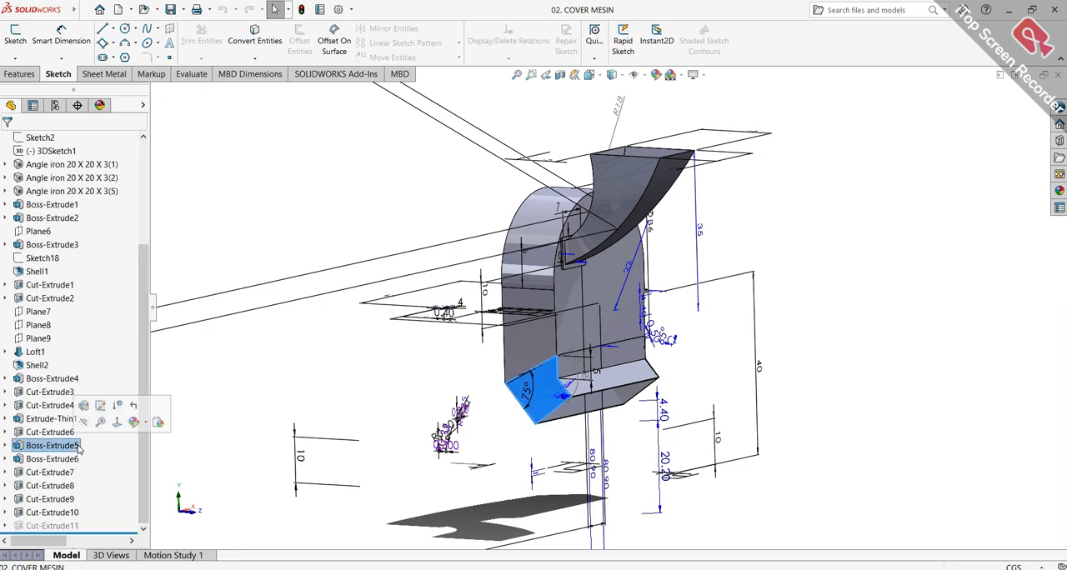
click(57, 458)
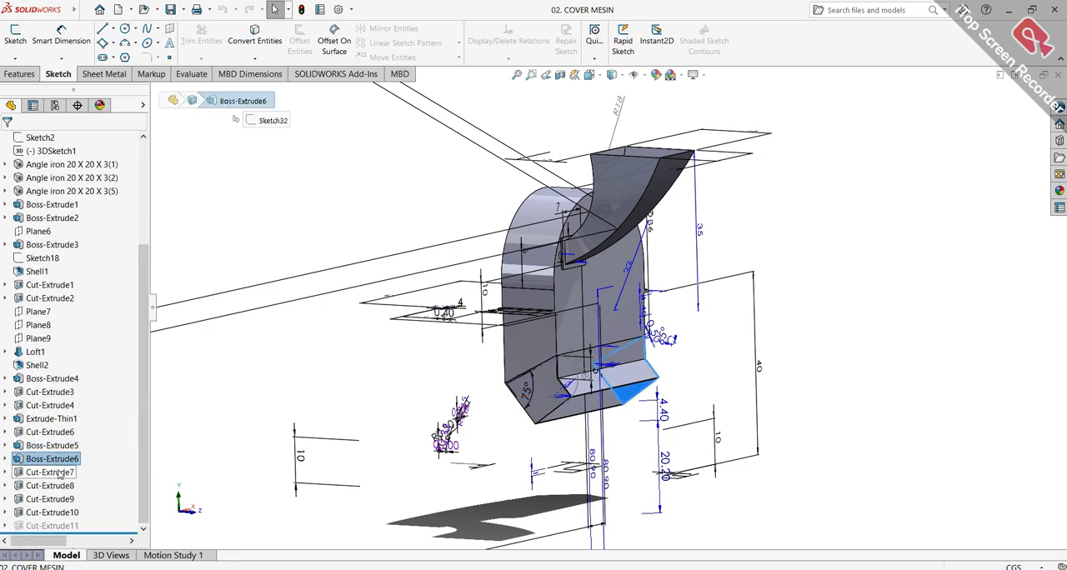
click(56, 472)
click(50, 485)
click(50, 498)
mouse_move(339, 294)
middle_down()
mouse_move(428, 298)
mouse_move(316, 238)
mouse_move(481, 255)
mouse_move(733, 333)
mouse_move(733, 306)
mouse_move(707, 259)
middle_up()
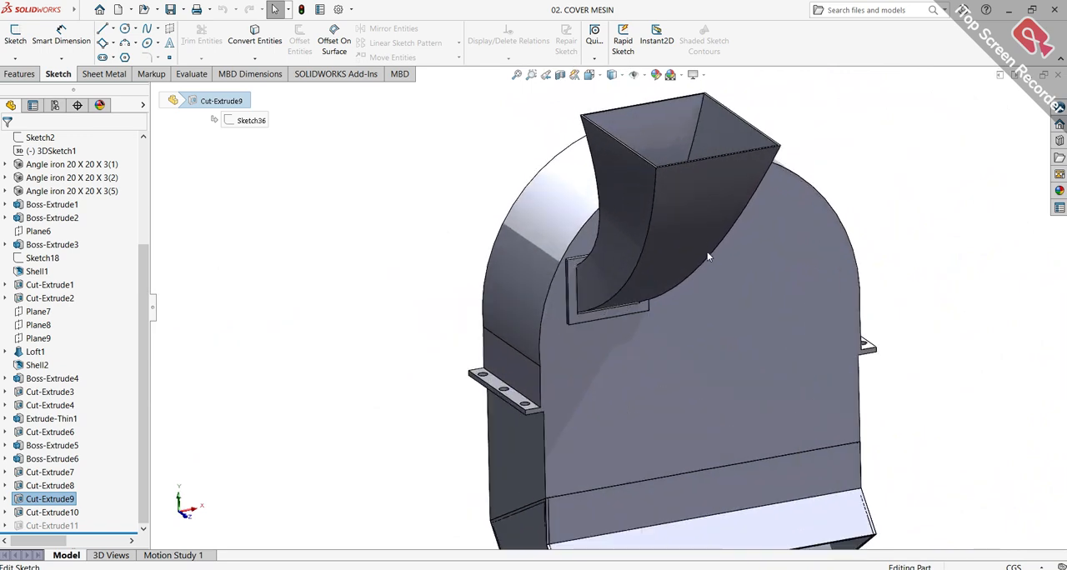
click(700, 256)
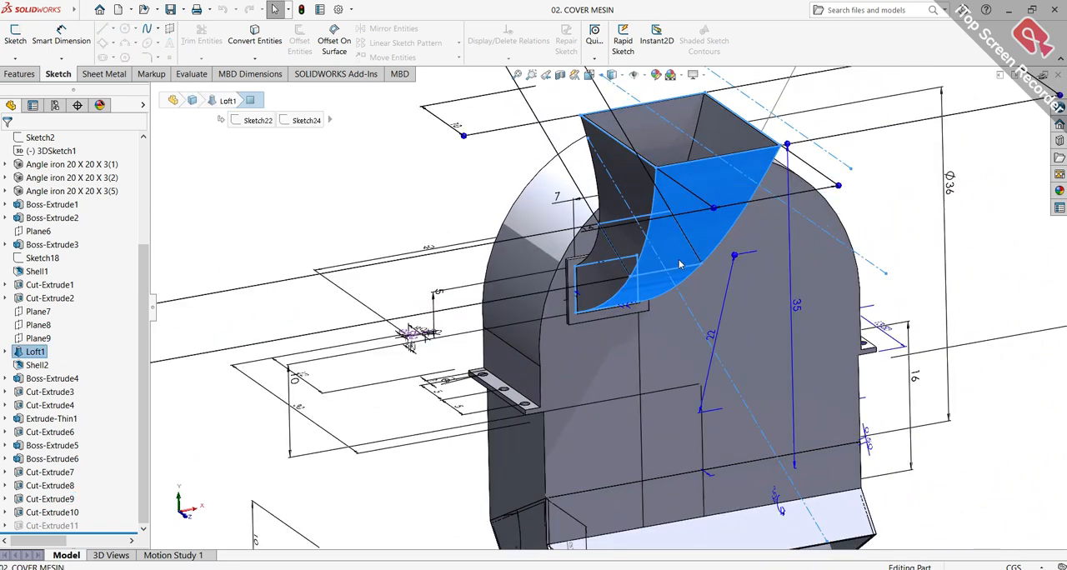
scroll(678, 265, down, 4)
key(Escape)
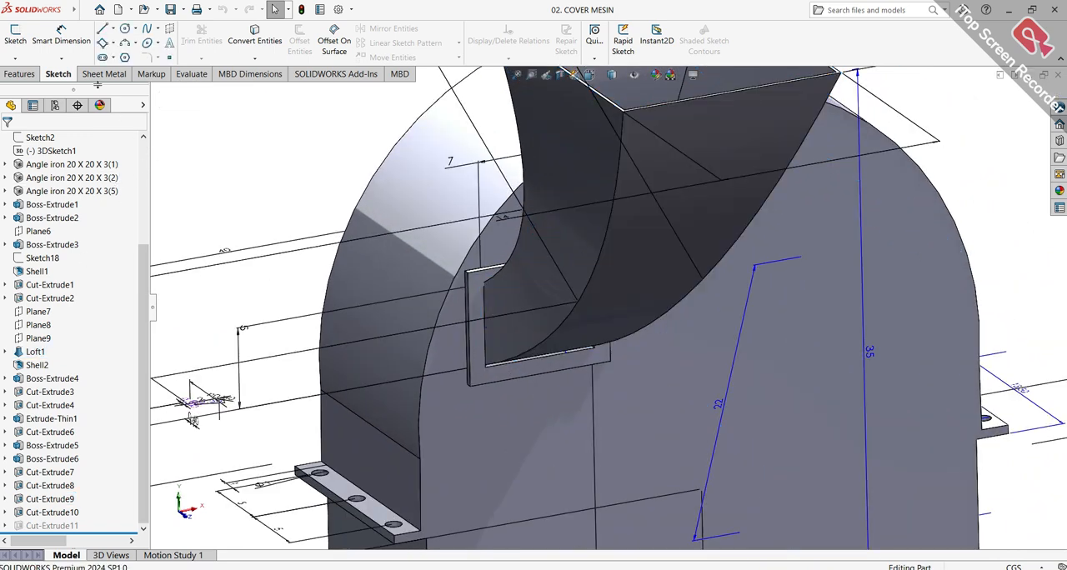
Create a new drawing from the cover part on a standard A4 landscape sheet
click(76, 11)
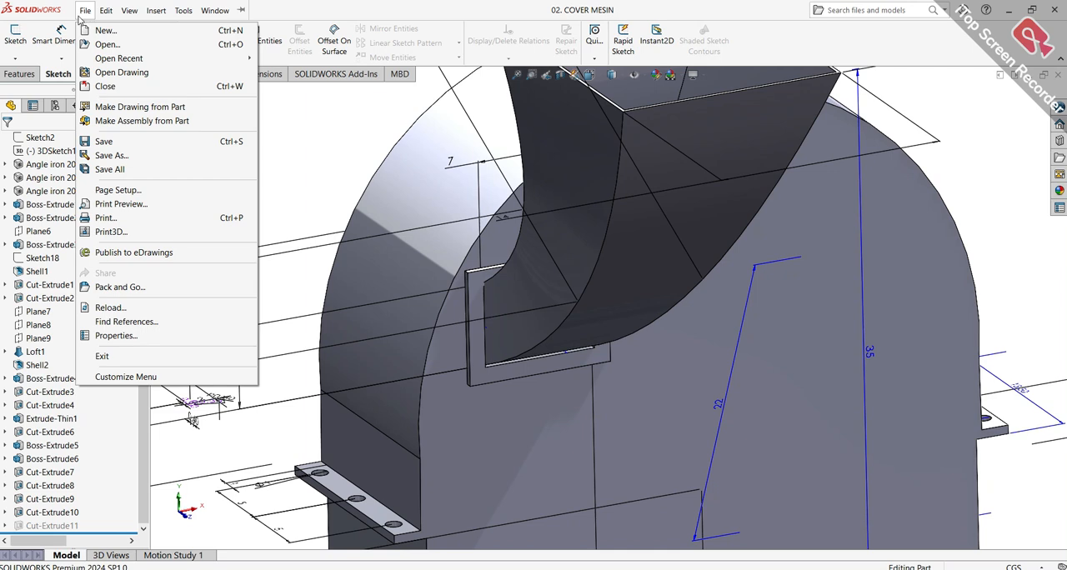
click(99, 108)
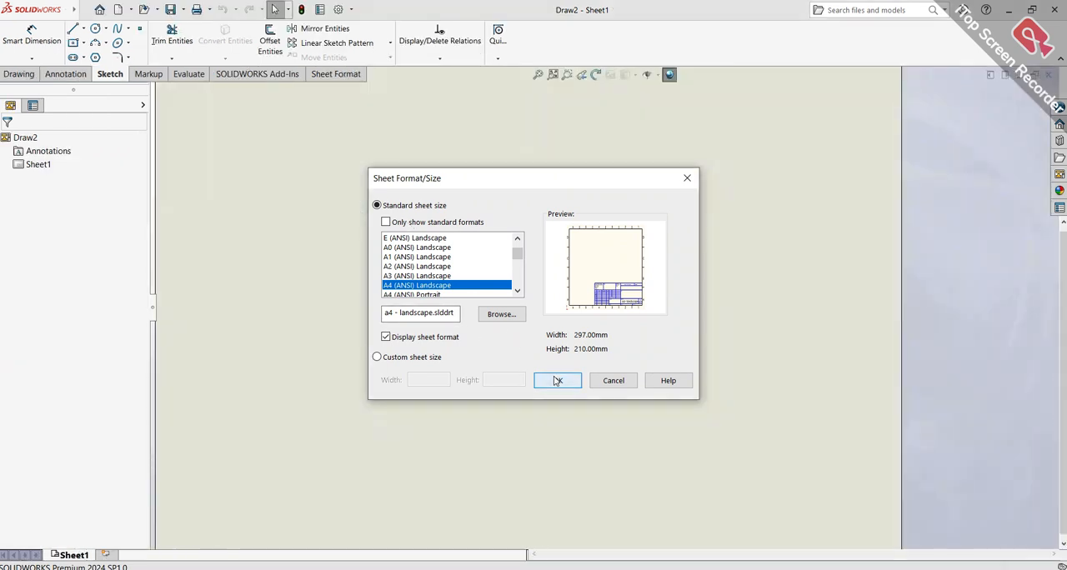
click(557, 380)
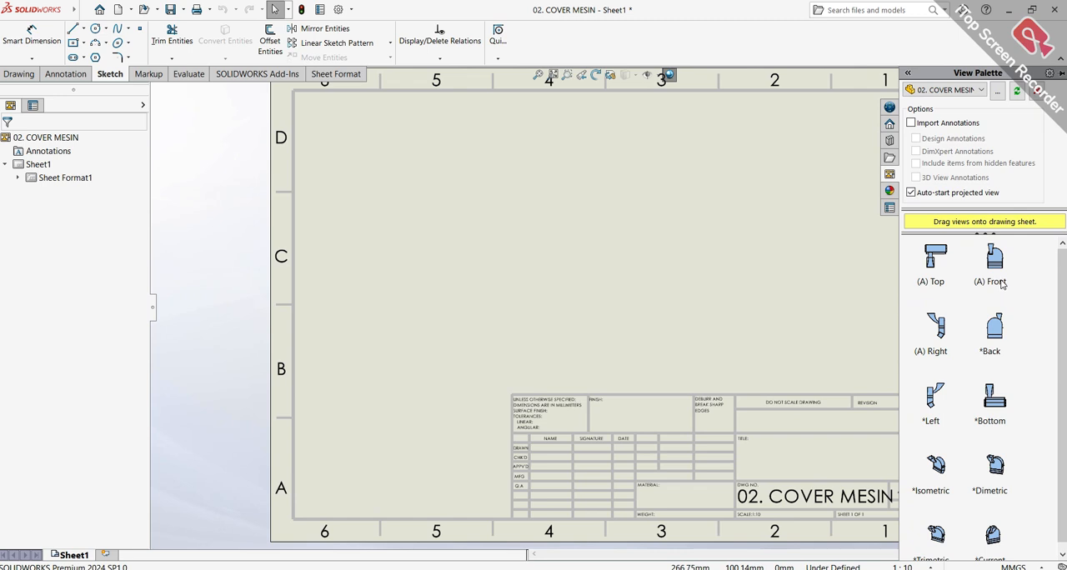
Place the cover's isometric view near the sheet's upper right corner and display it shaded with edges
scroll(1034, 434, down, 1)
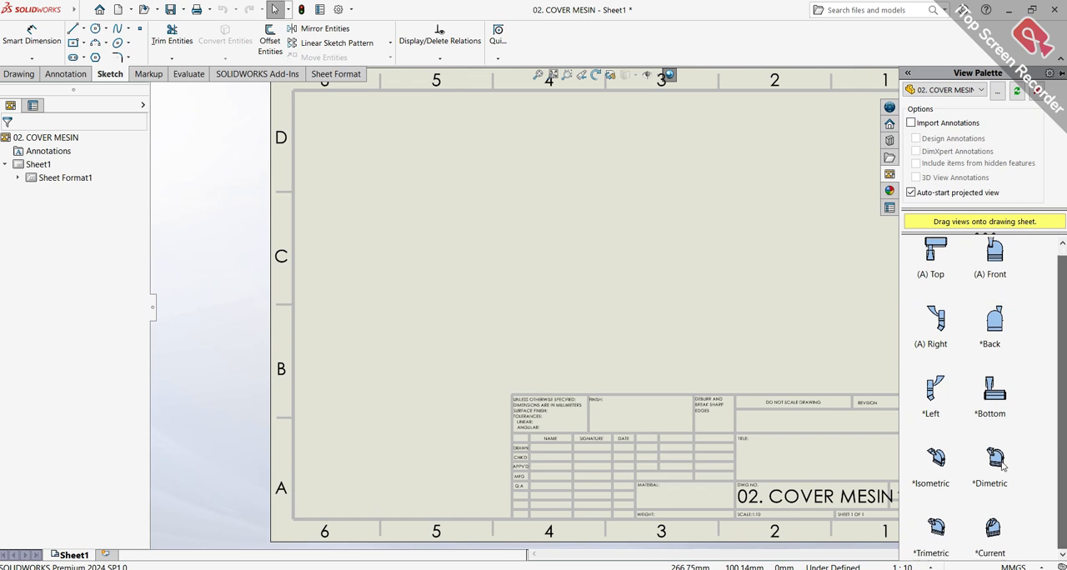
mouse_move(953, 468)
mouse_down()
mouse_move(821, 358)
mouse_move(819, 255)
mouse_move(821, 265)
mouse_up()
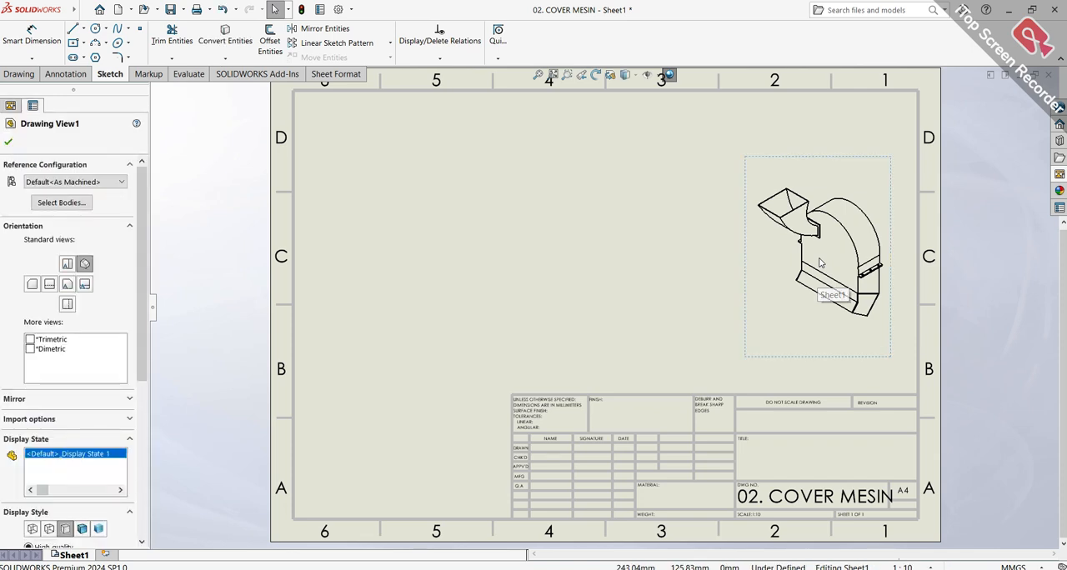
click(82, 529)
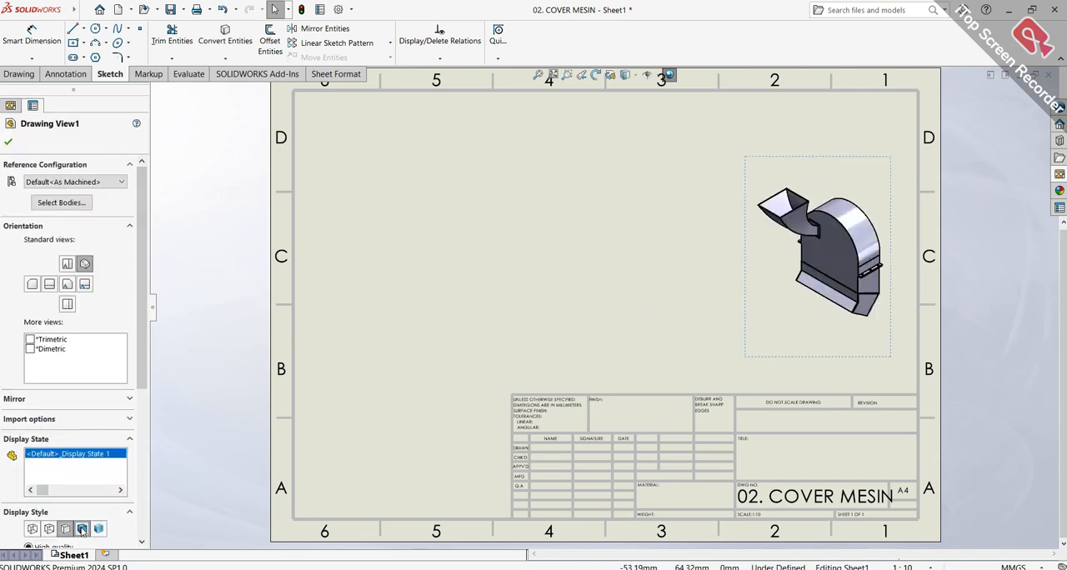
click(12, 144)
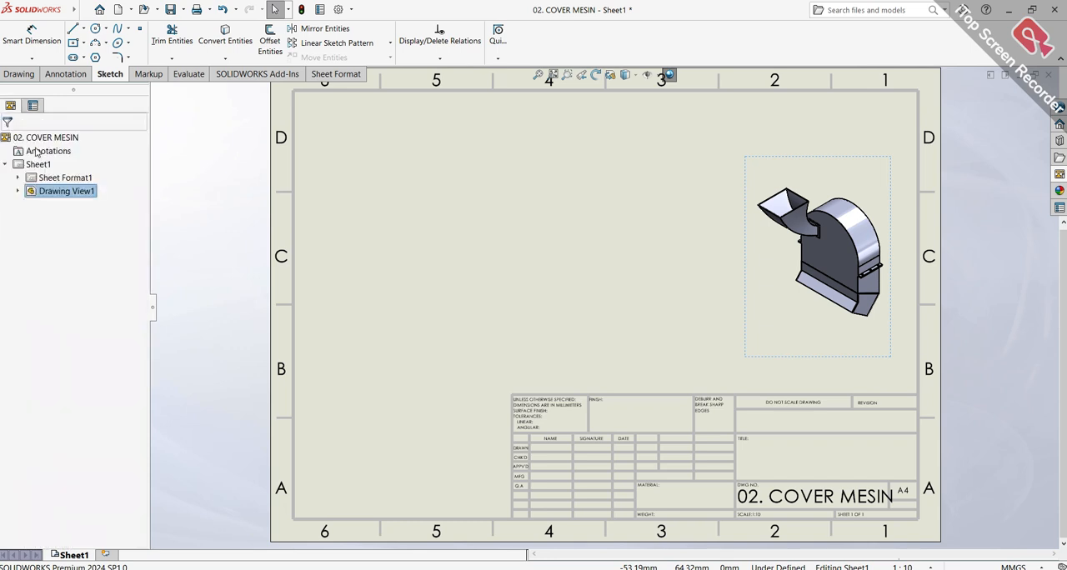
Place the cover's top view near the sheet's upper left corner, with projected views to its right and below it
click(1060, 174)
mouse_move(938, 266)
mouse_down()
mouse_move(640, 239)
mouse_move(387, 187)
mouse_up()
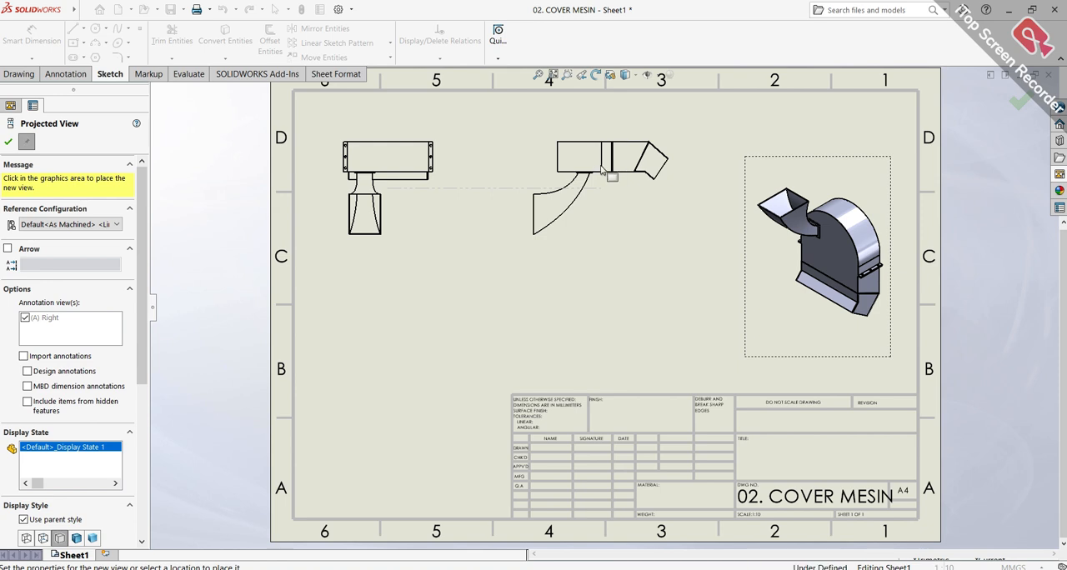
click(601, 170)
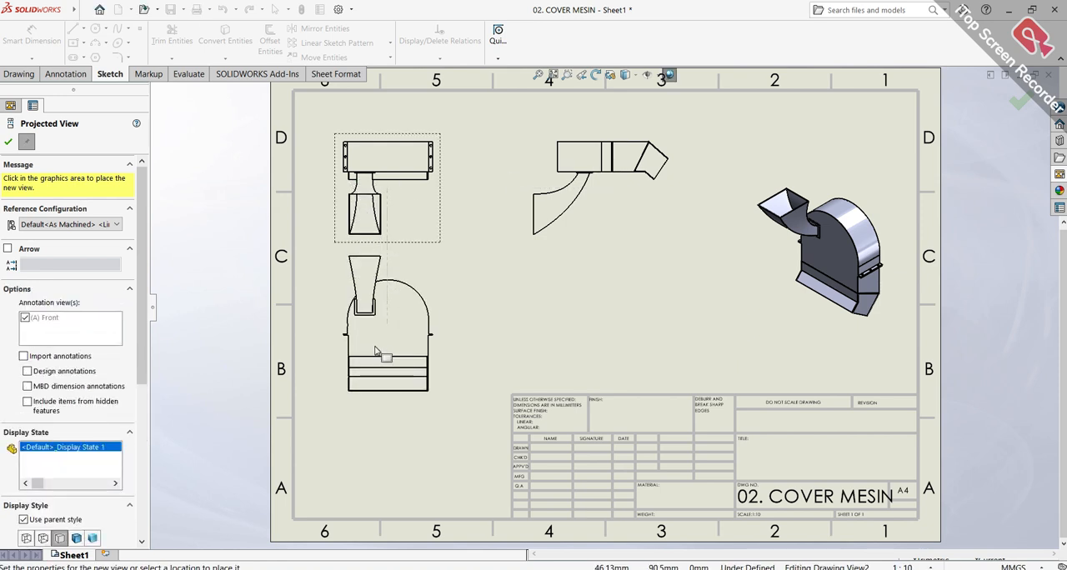
click(377, 403)
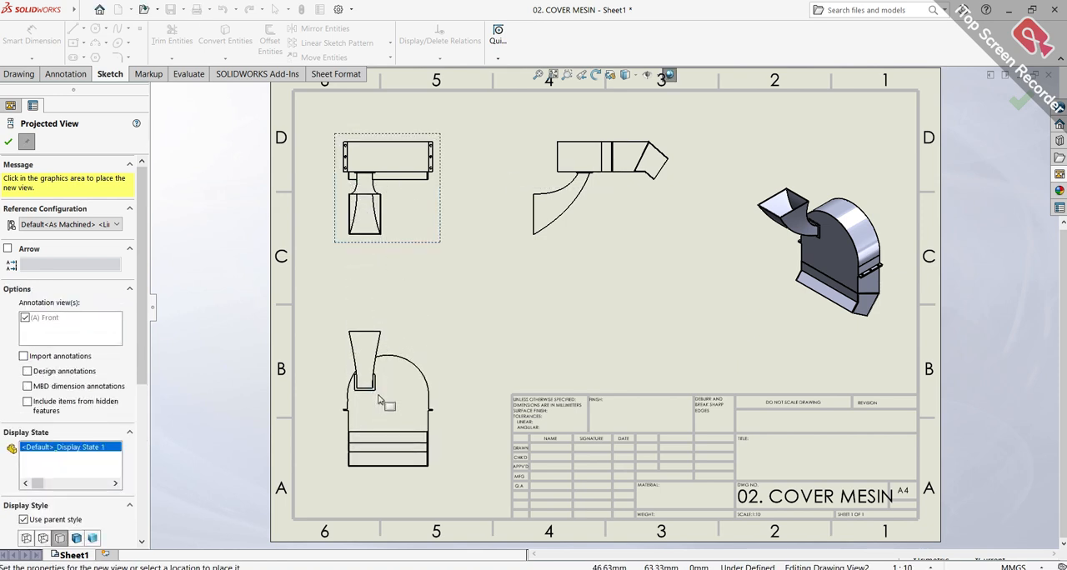
key(Escape)
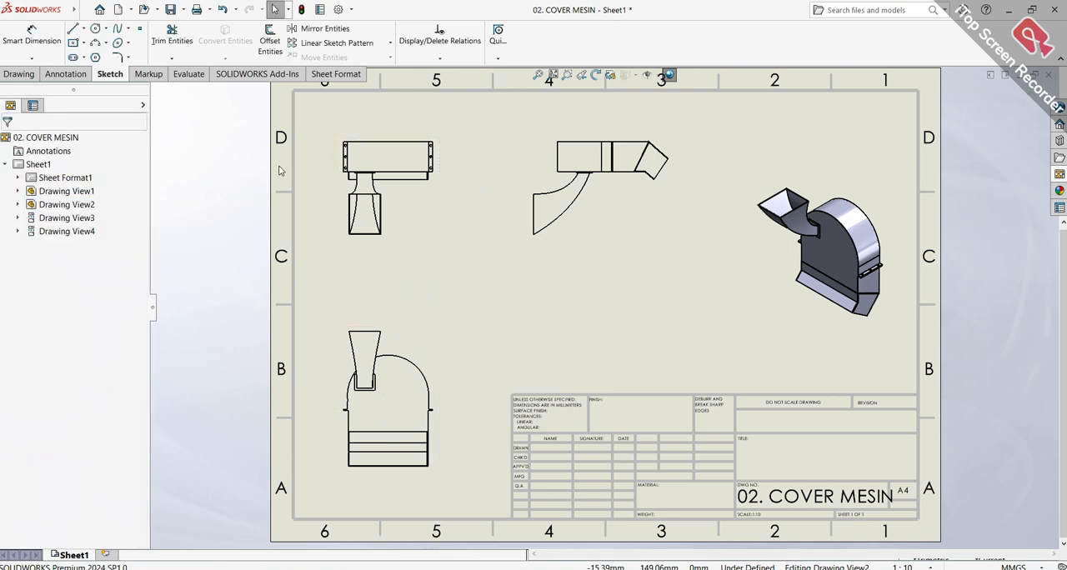
scroll(405, 172, up, 2)
scroll(539, 238, down, 6)
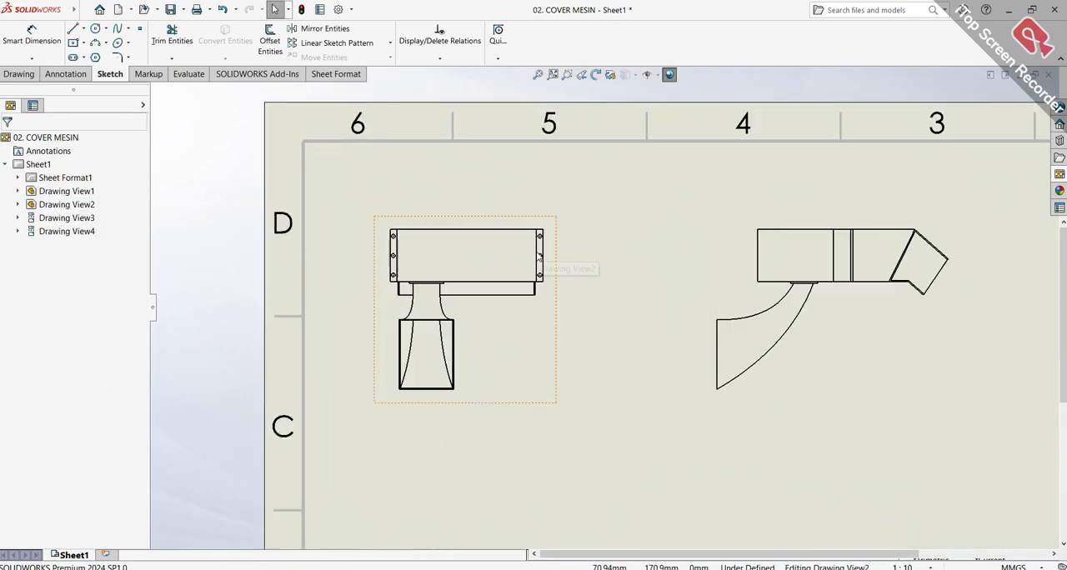
scroll(537, 258, down, 5)
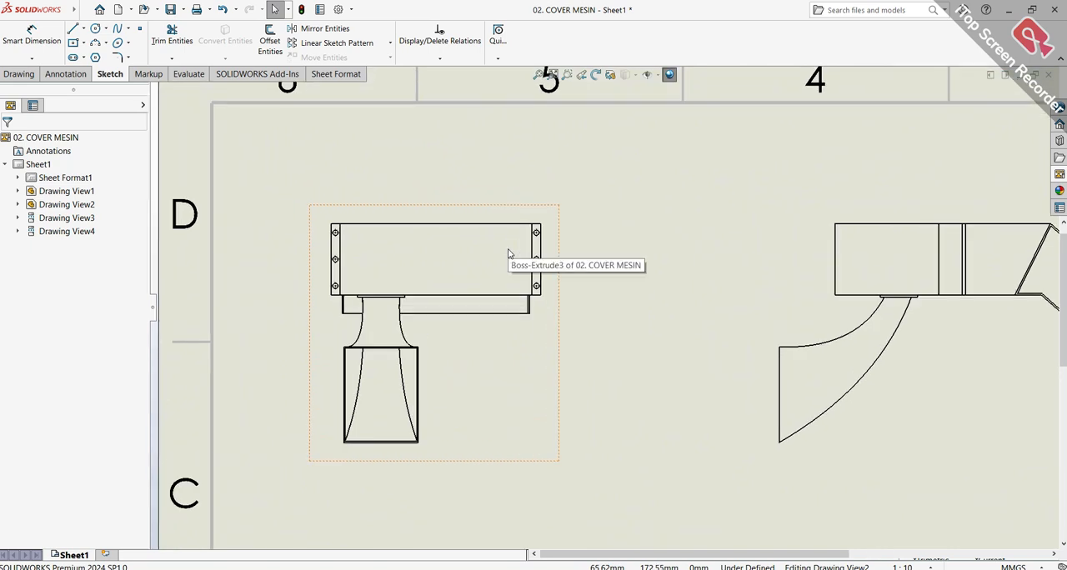
click(1060, 175)
scroll(1000, 375, down, 1)
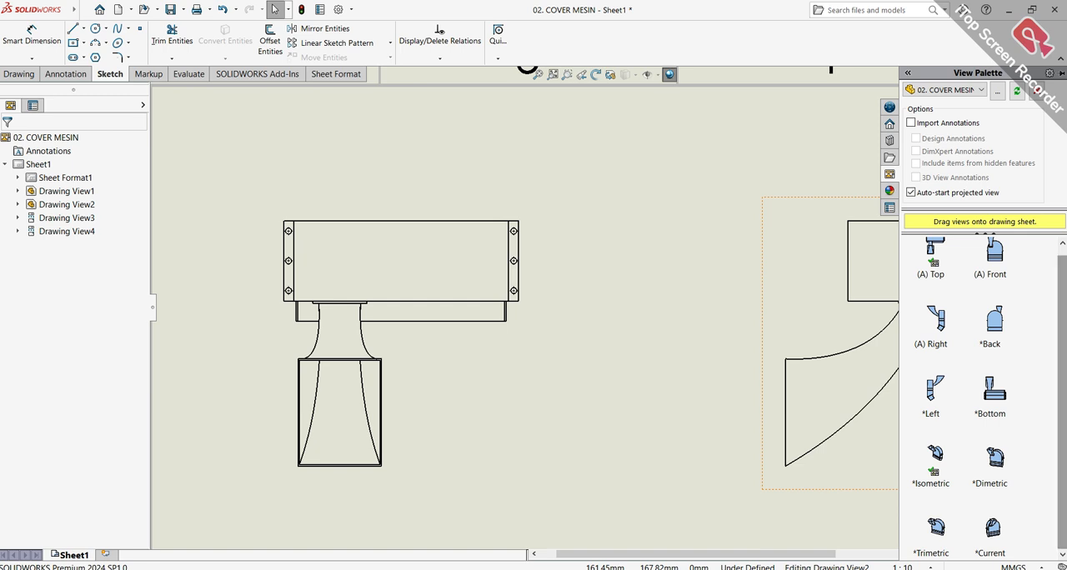
scroll(1001, 334, up, 1)
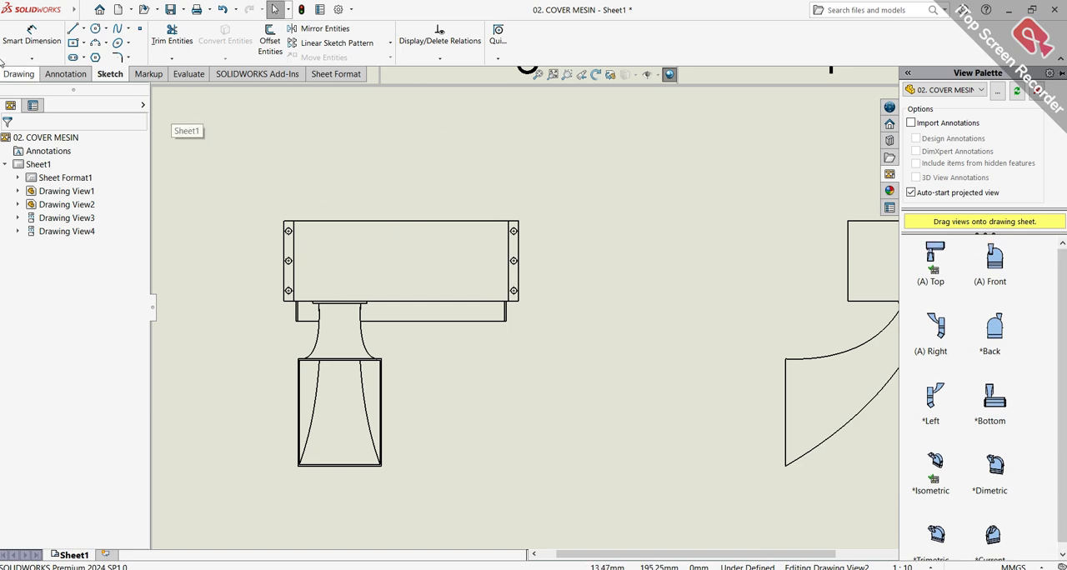
click(32, 38)
scroll(454, 254, down, 2)
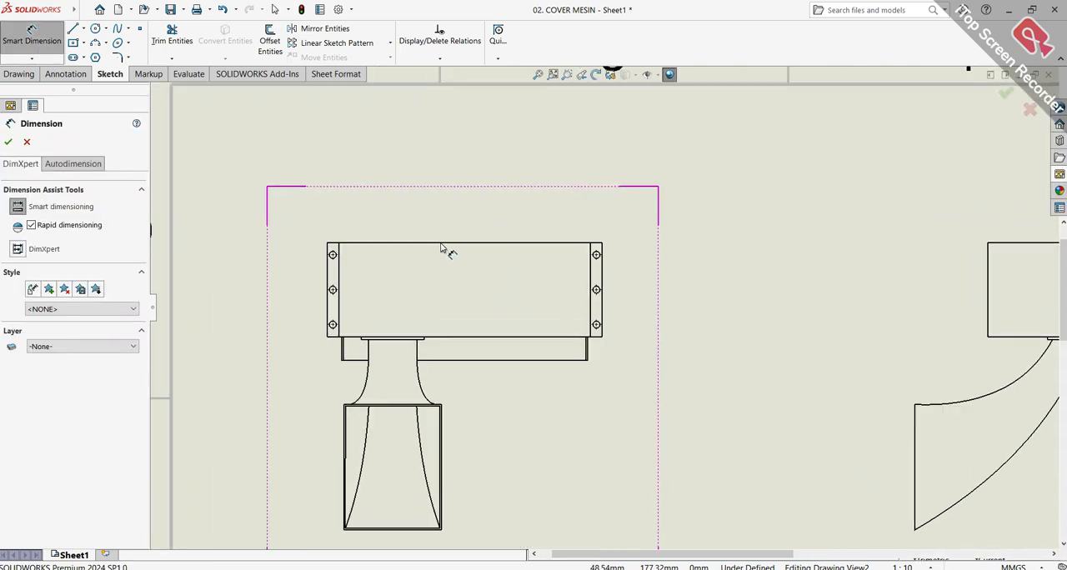
scroll(606, 292, down, 2)
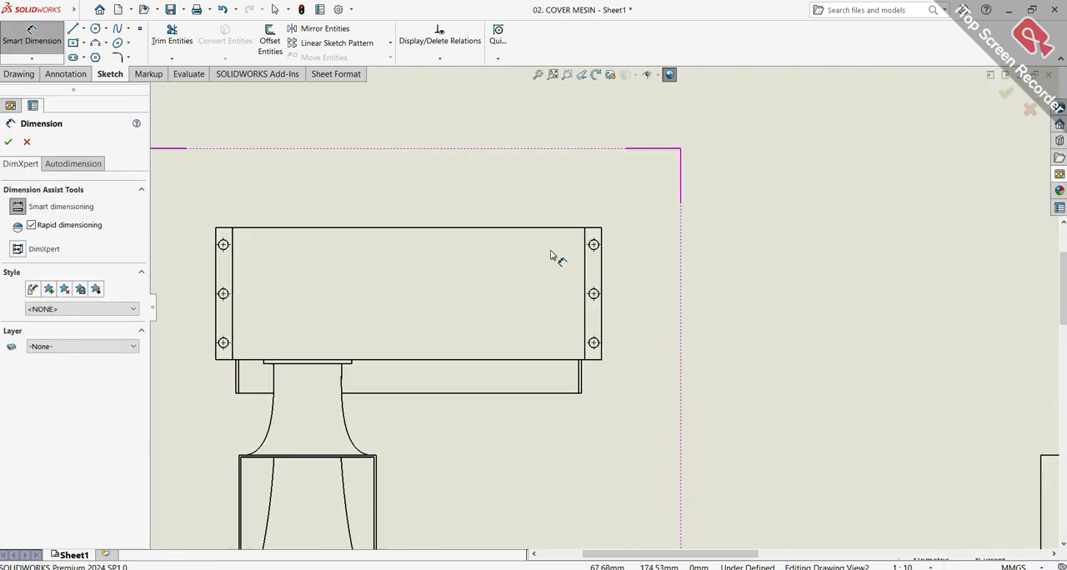
click(10, 142)
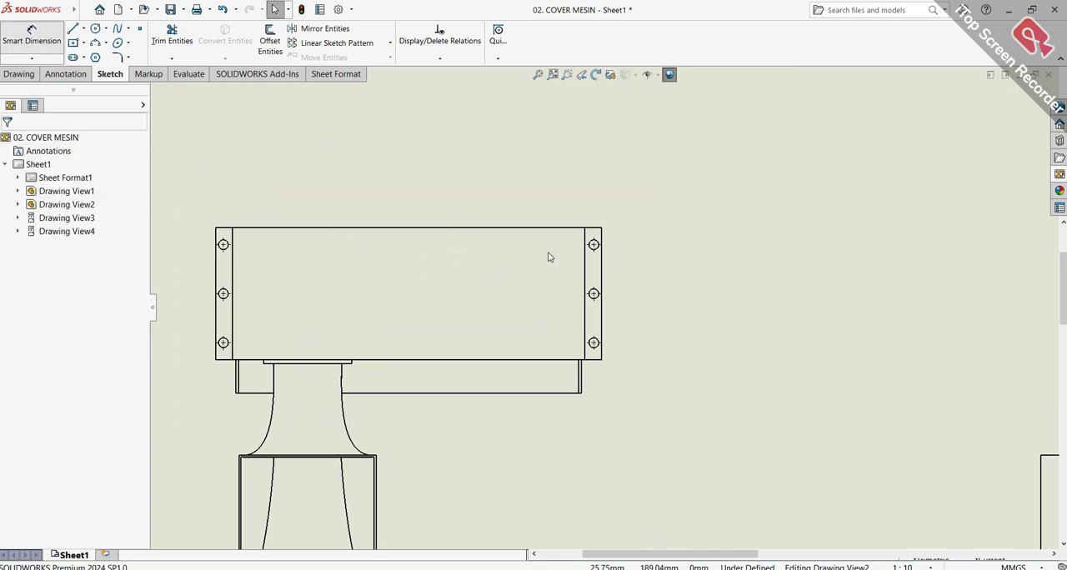
Dimension the overall width of the cover body in the top view, placing the dimension above the view
key(Return)
scroll(633, 317, up, 5)
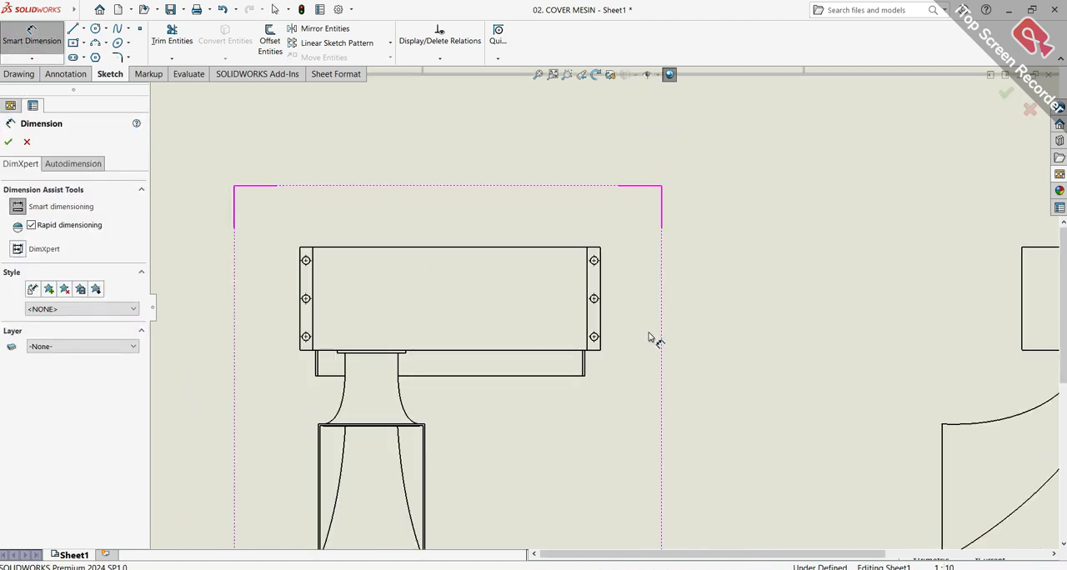
scroll(608, 312, down, 5)
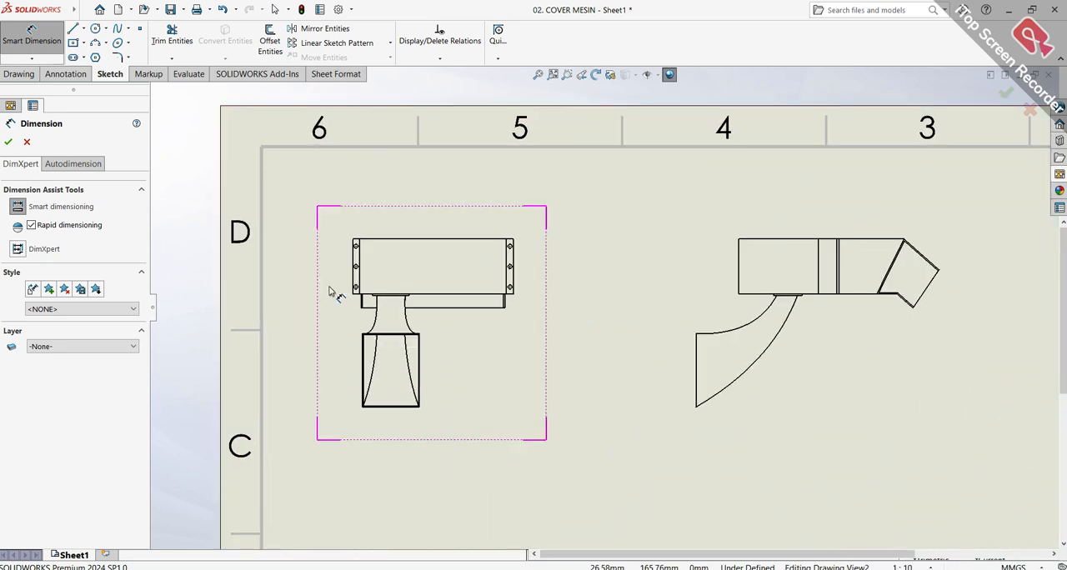
click(74, 164)
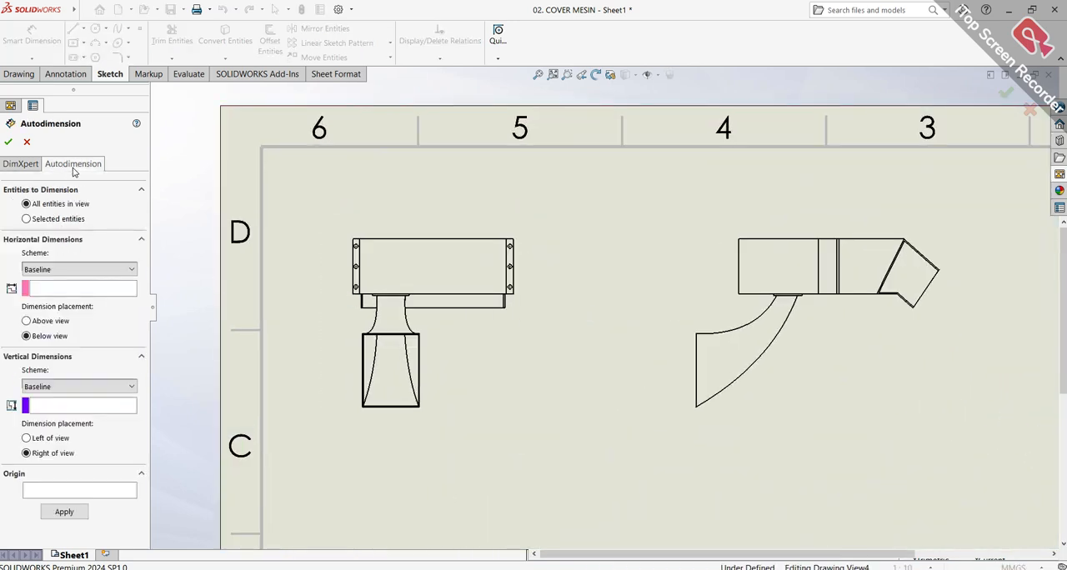
click(21, 164)
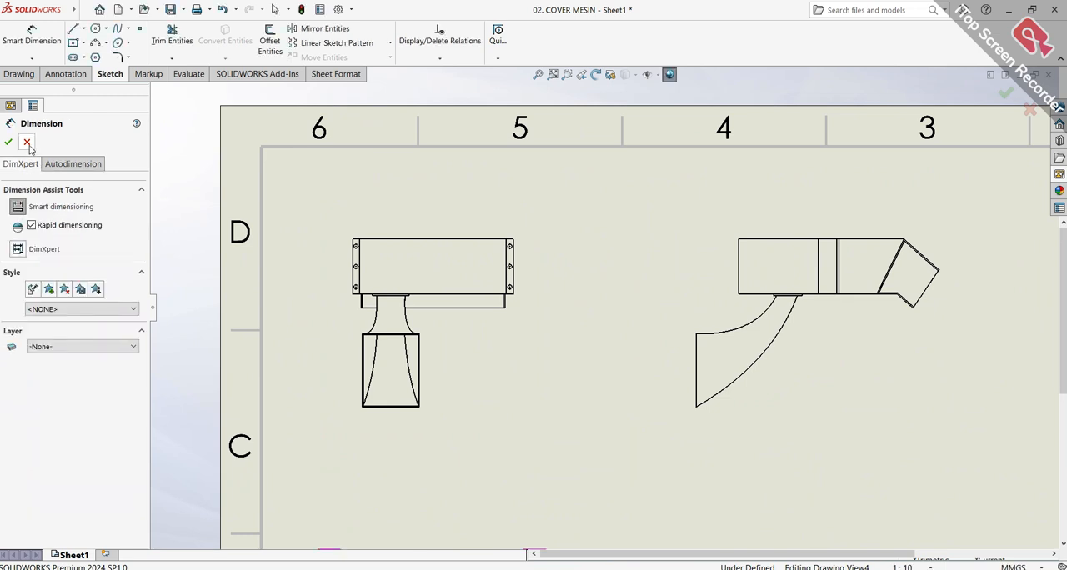
click(420, 237)
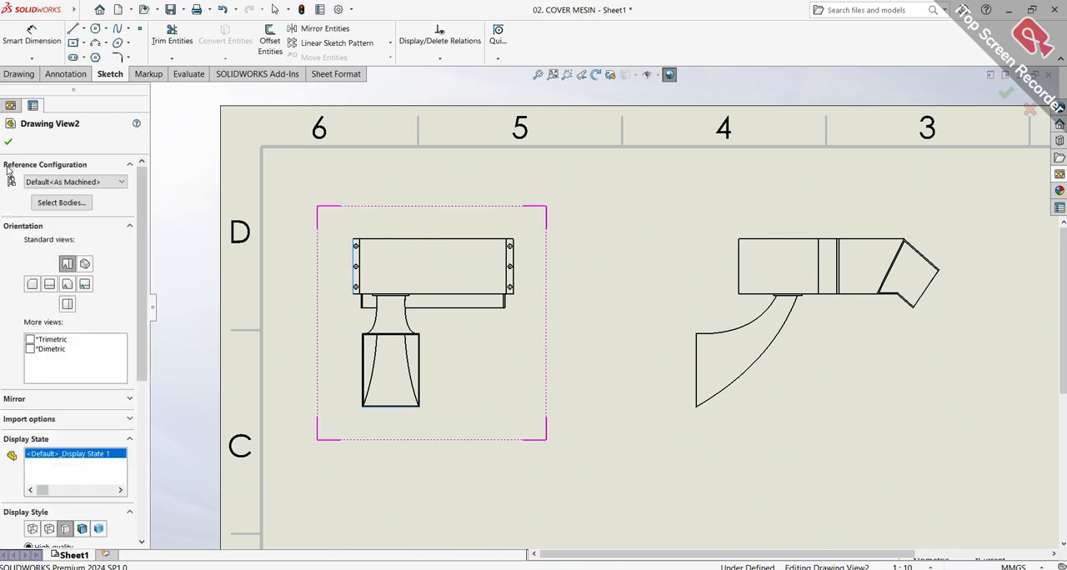
click(423, 240)
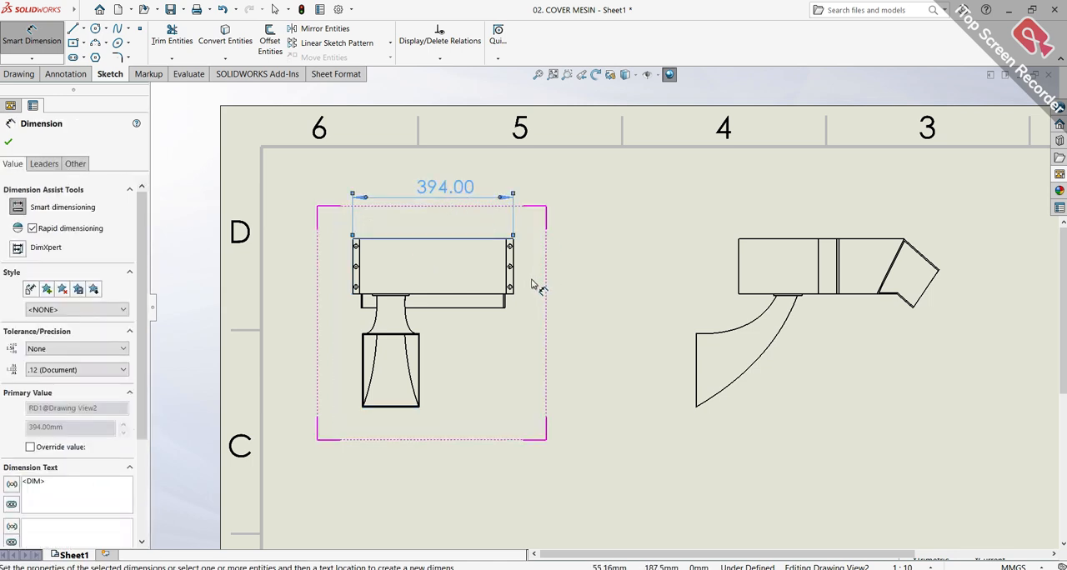
scroll(538, 284, down, 5)
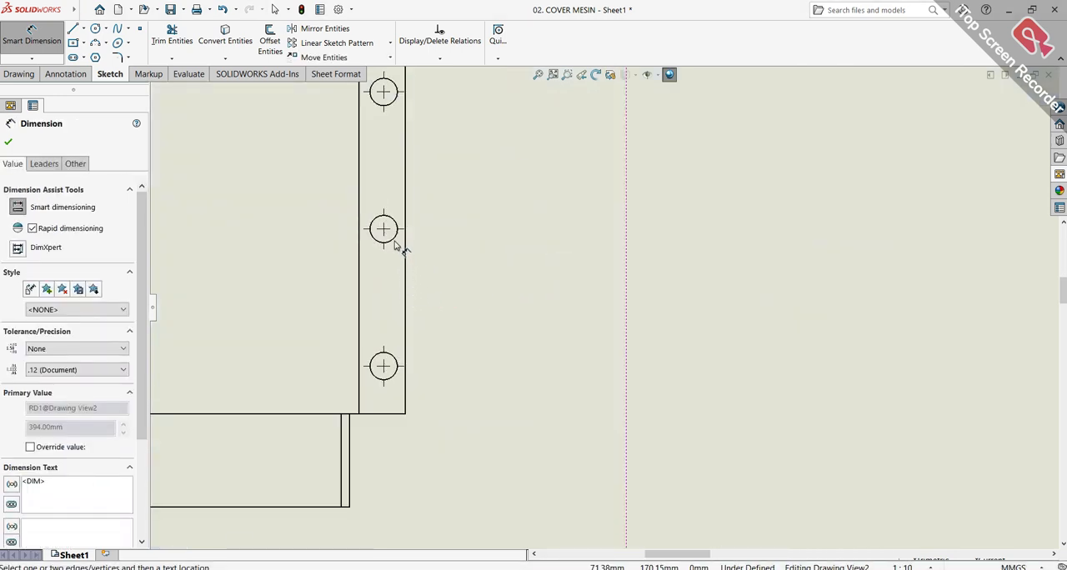
scroll(408, 231, down, 3)
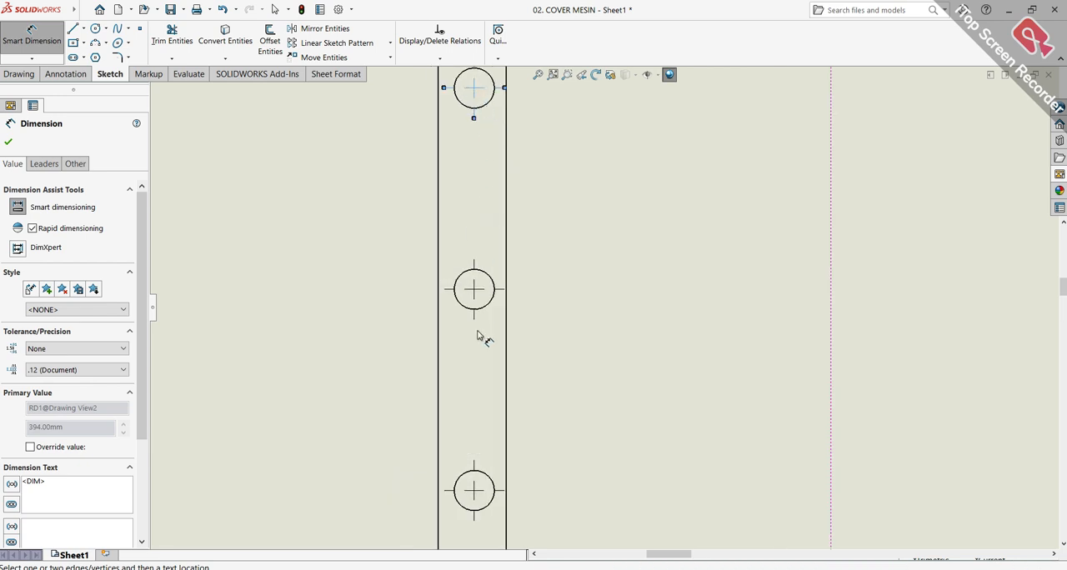
click(481, 496)
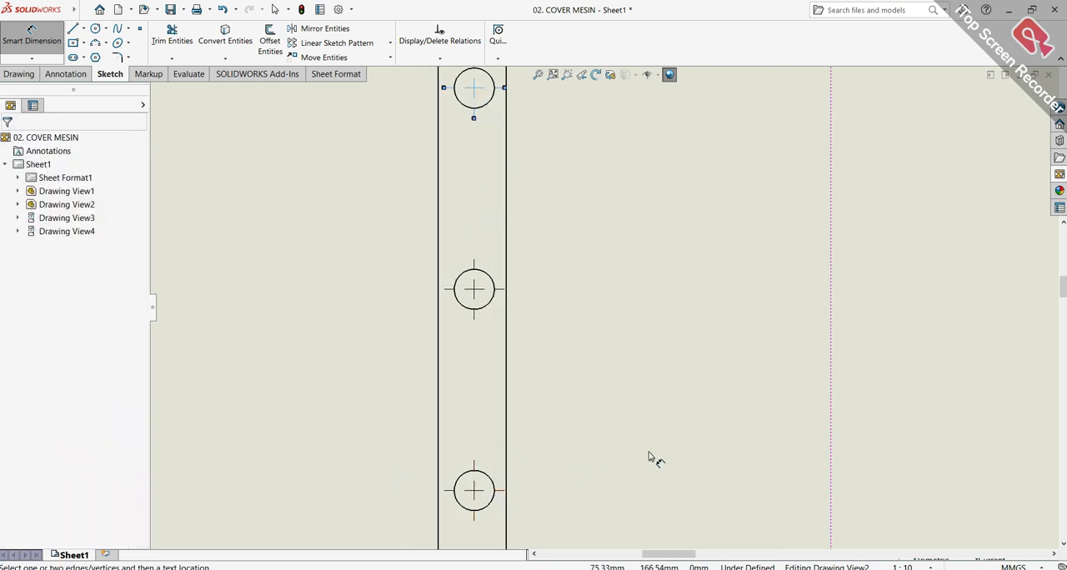
scroll(648, 458, up, 3)
scroll(549, 335, down, 2)
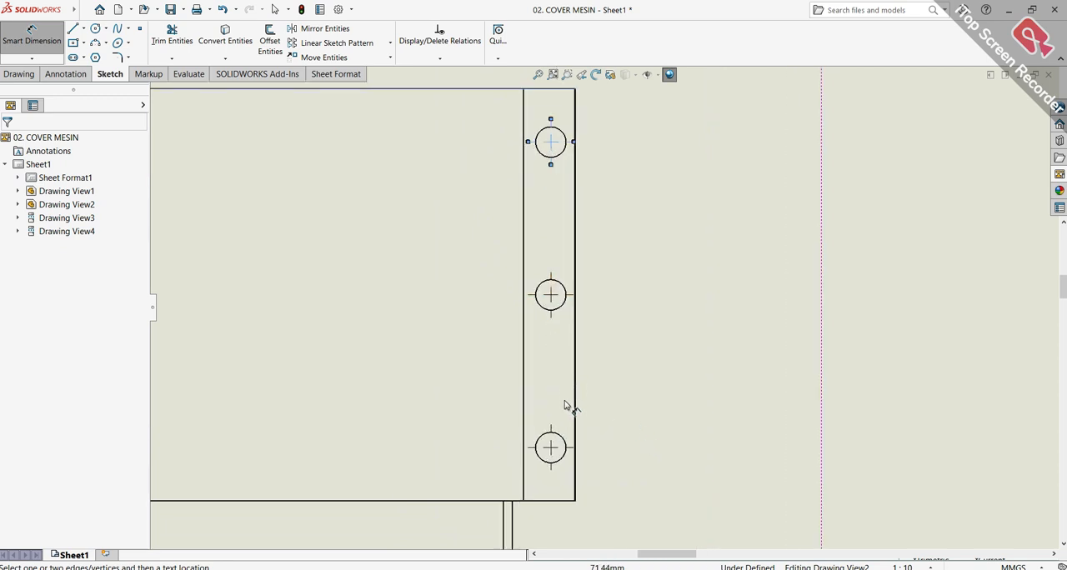
click(550, 455)
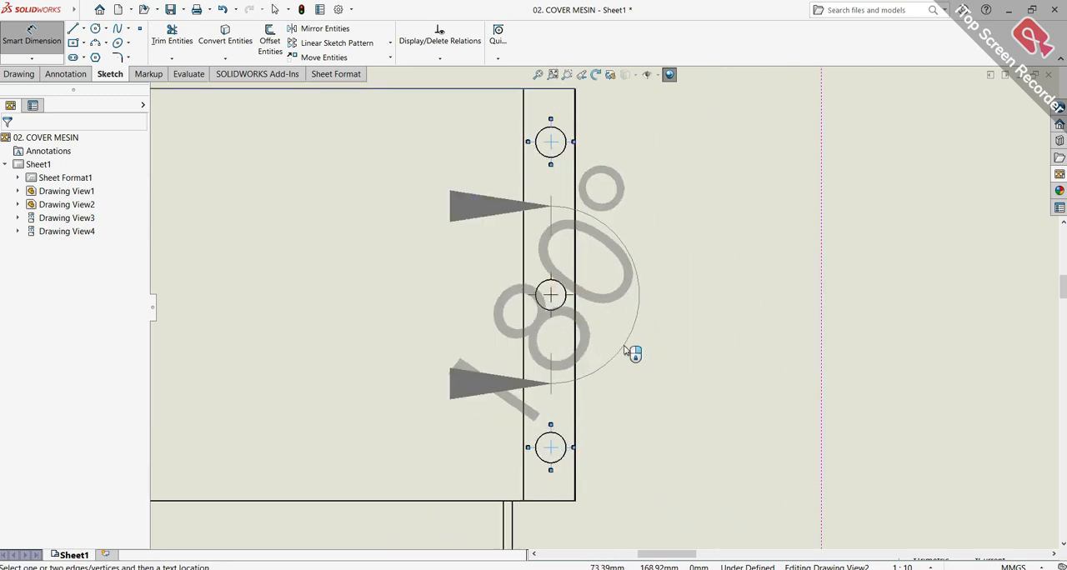
key(Escape)
scroll(560, 147, down, 2)
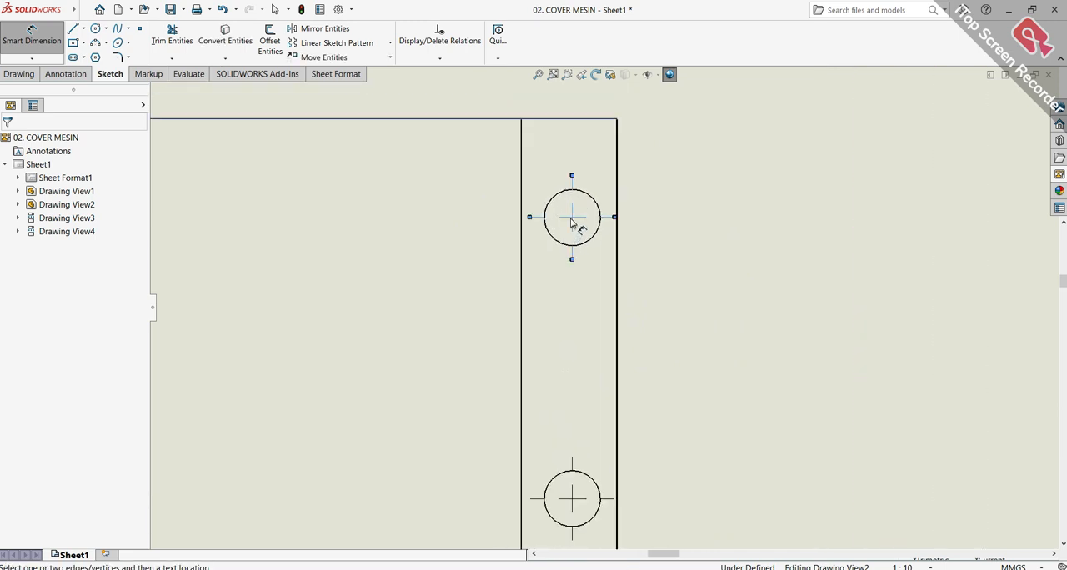
scroll(575, 222, up, 3)
click(597, 468)
key(Escape)
key(Escape)
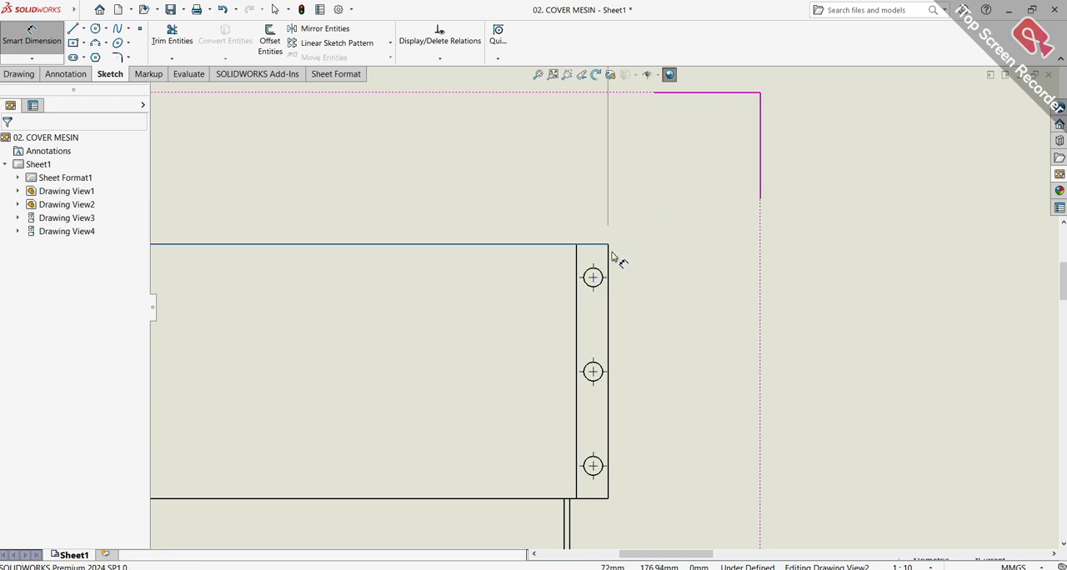
Dimension the cover body's depth between its upper and lower edges in the top view, placing it to the view's right
click(599, 499)
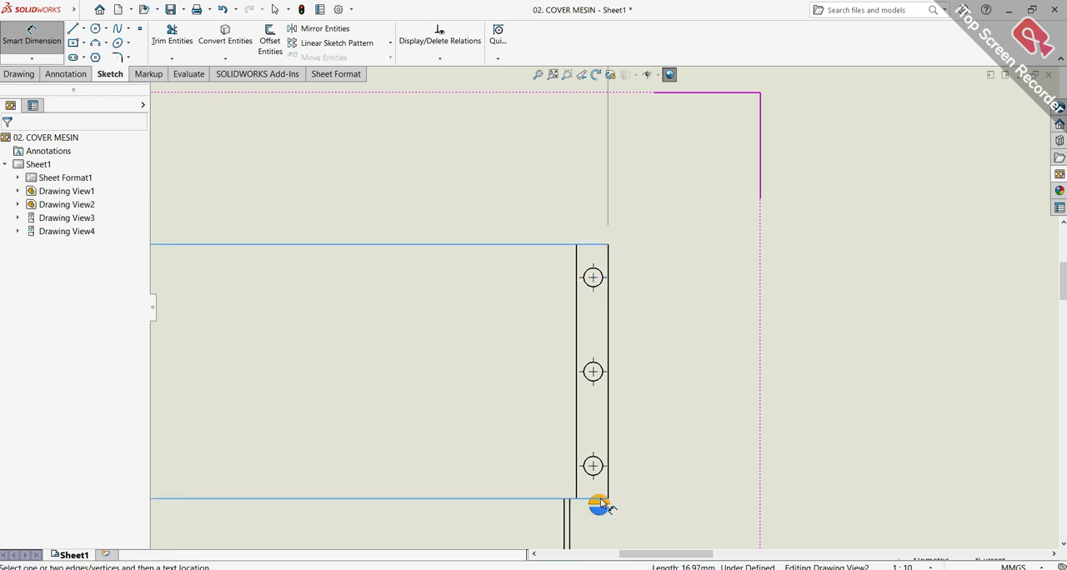
scroll(570, 249, down, 2)
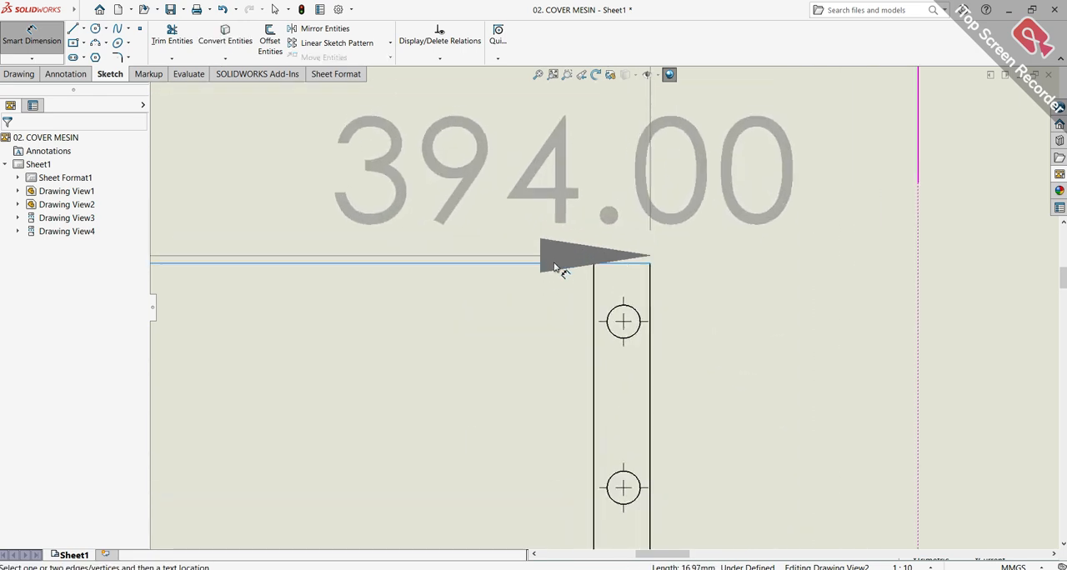
click(538, 270)
scroll(762, 305, down, 1)
scroll(781, 353, up, 4)
scroll(817, 364, down, 1)
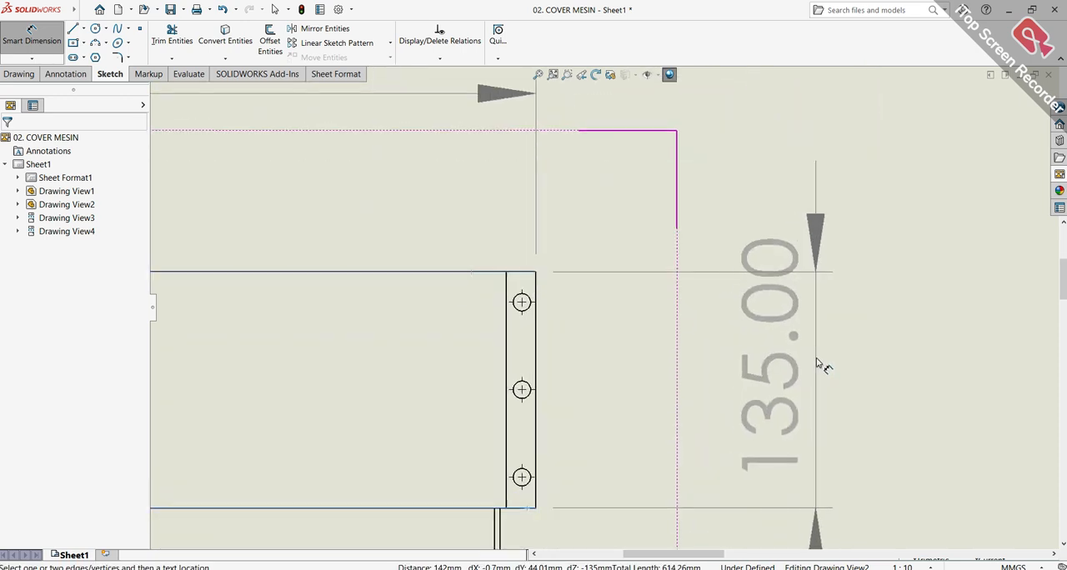
click(776, 383)
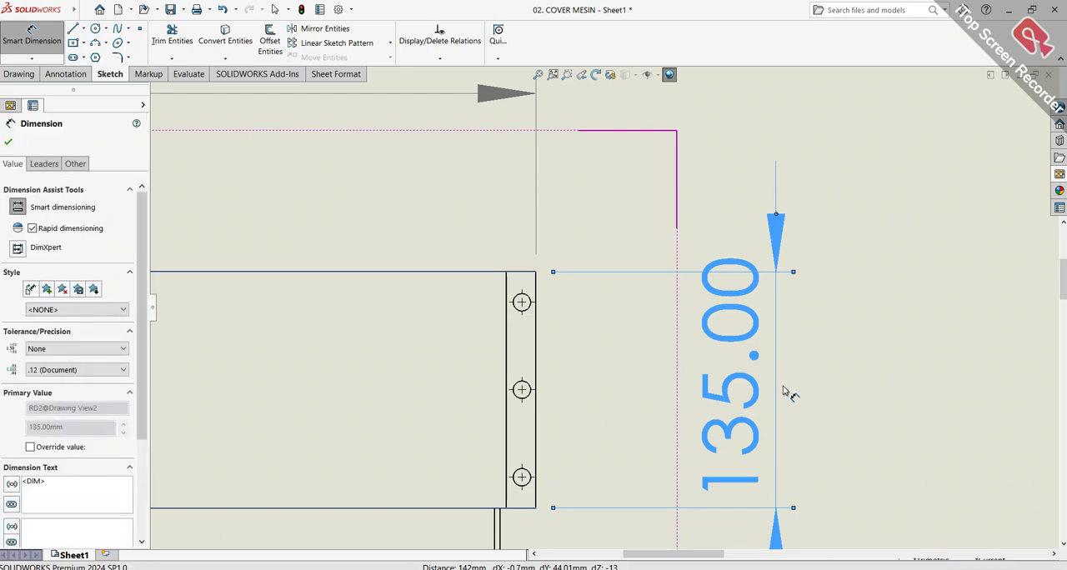
Dimension the hopper's wall thickness at its upper edge in the top view, placing it to the hopper's right
scroll(811, 348, up, 2)
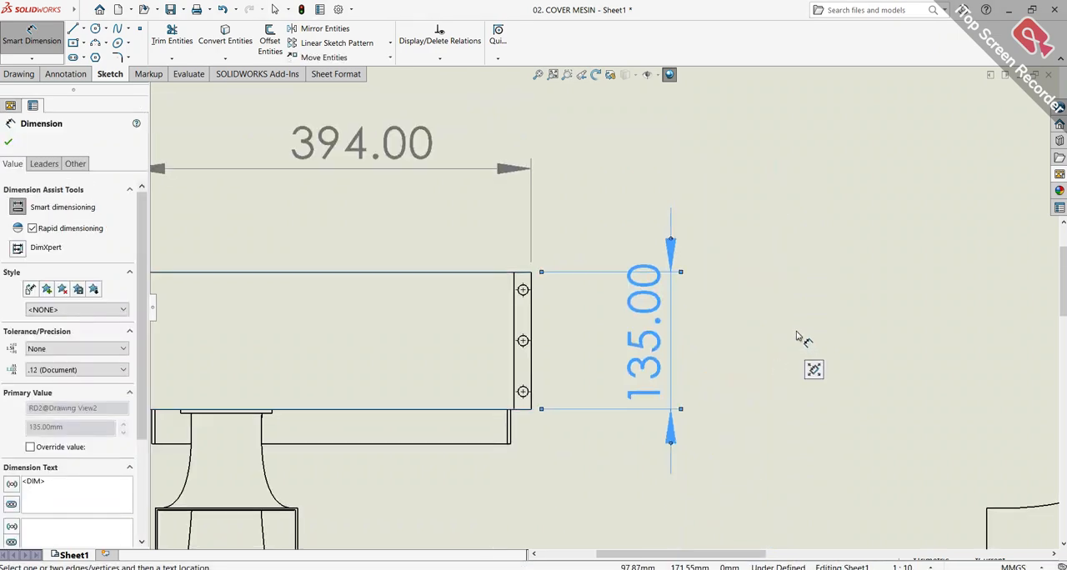
key(f)
click(404, 245)
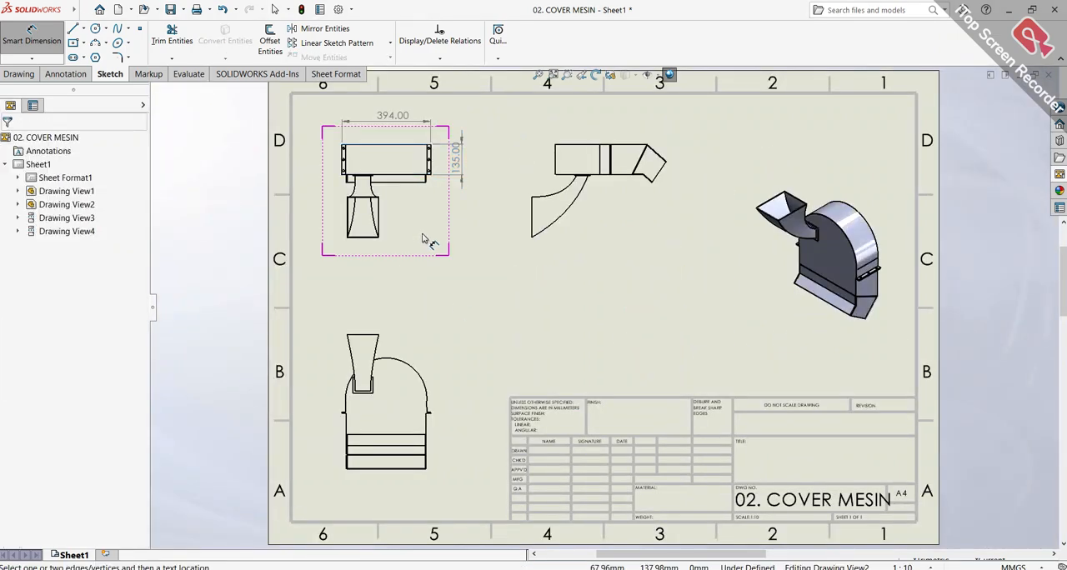
scroll(401, 232, up, 1)
scroll(409, 232, down, 5)
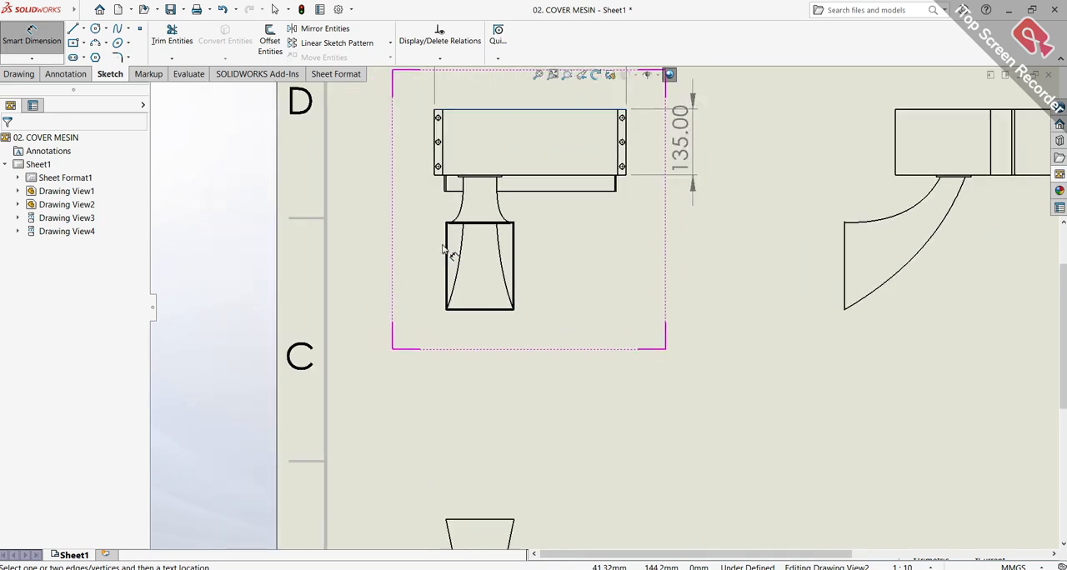
scroll(477, 259, down, 4)
scroll(401, 239, down, 5)
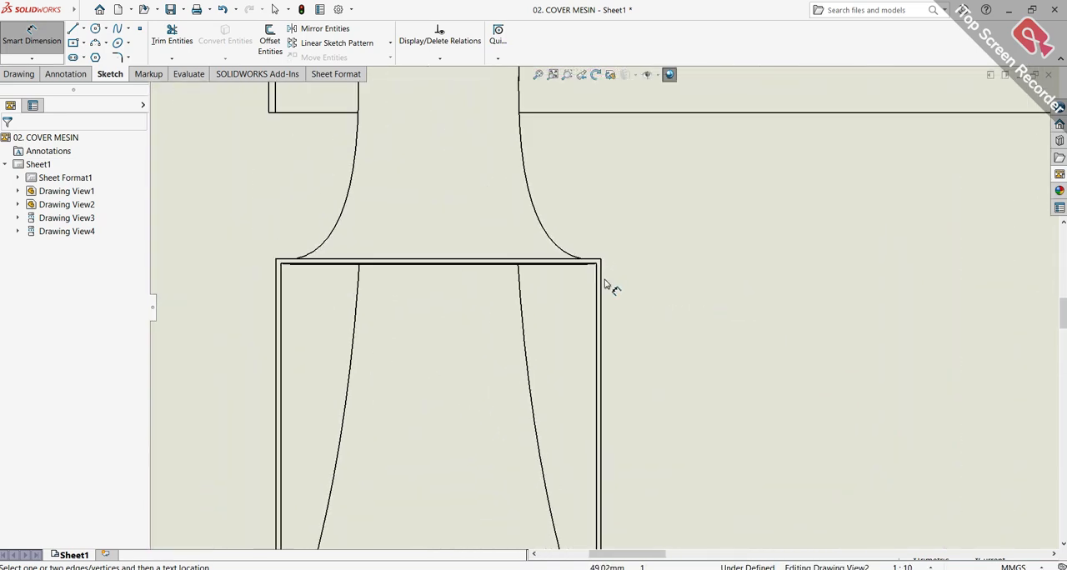
scroll(581, 275, down, 3)
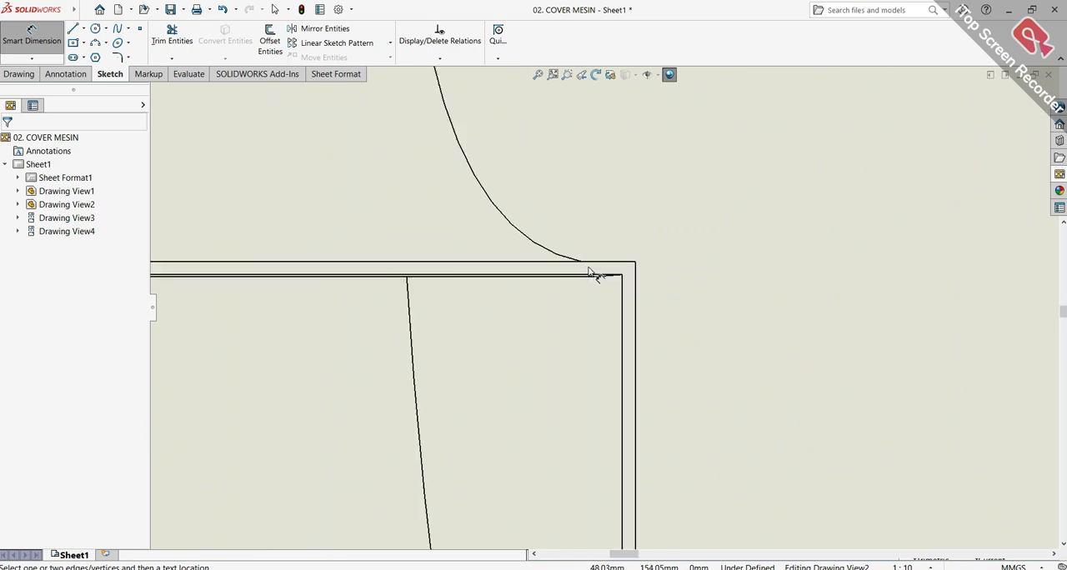
click(632, 266)
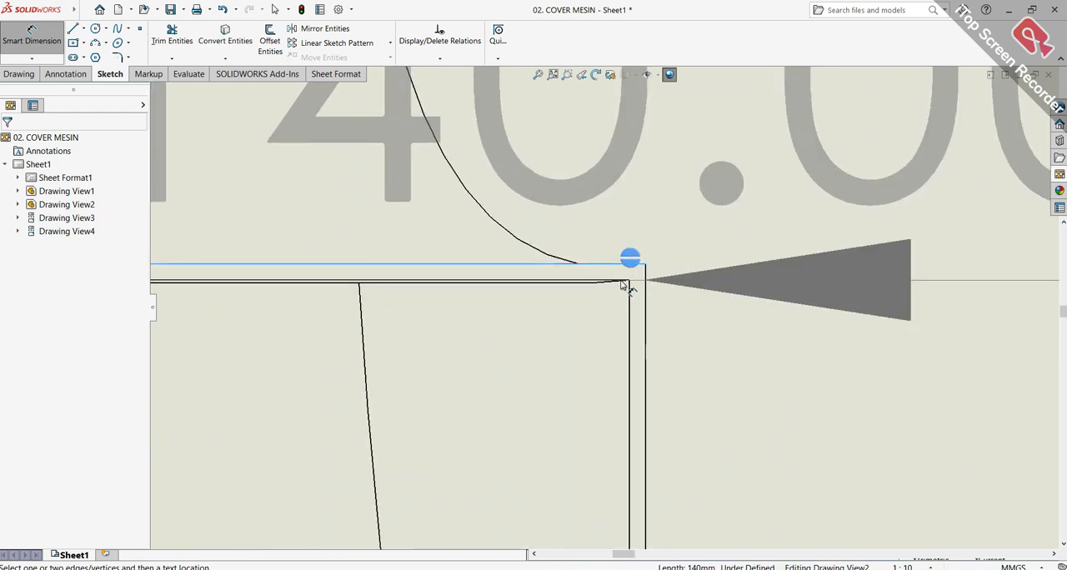
scroll(627, 293, down, 2)
scroll(626, 295, up, 2)
scroll(624, 300, down, 4)
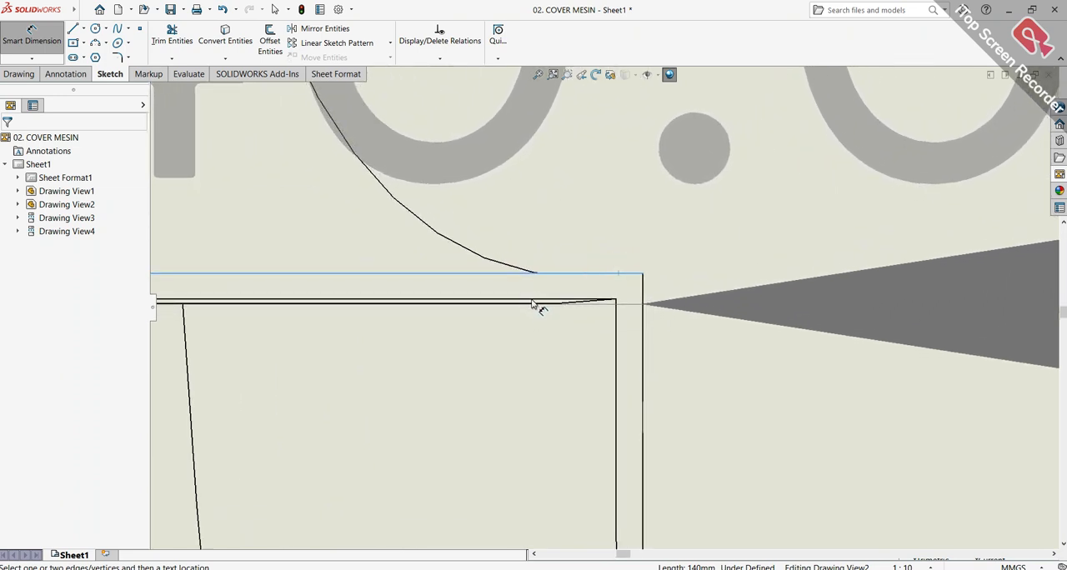
click(535, 301)
scroll(617, 300, up, 3)
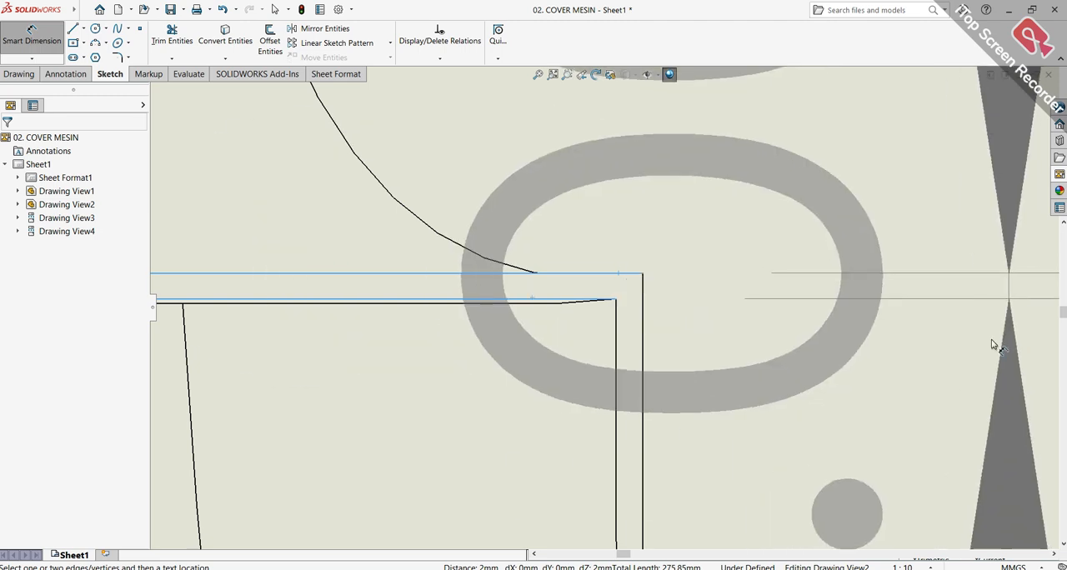
scroll(897, 406, up, 4)
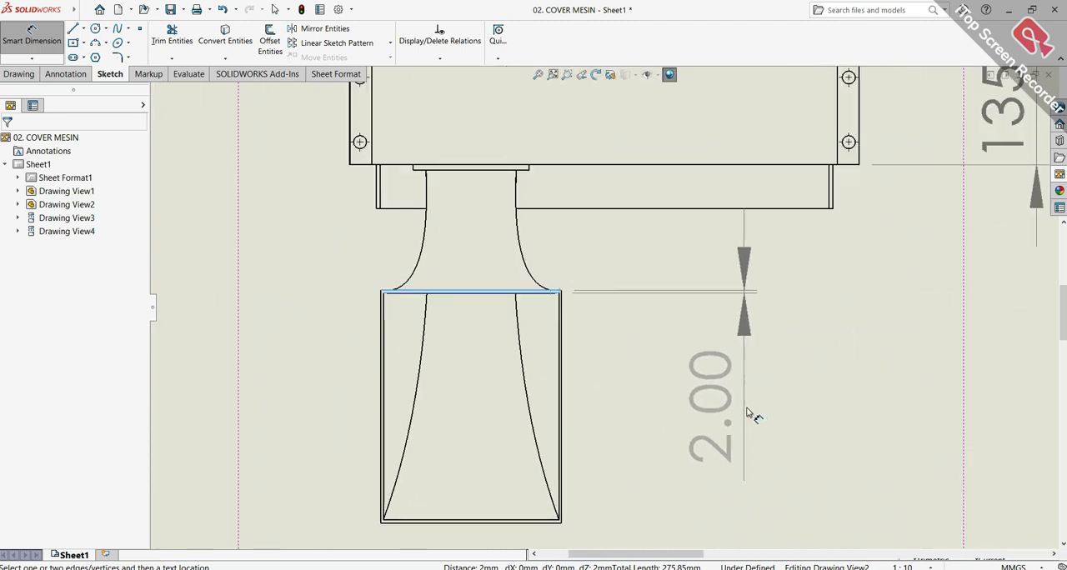
click(761, 423)
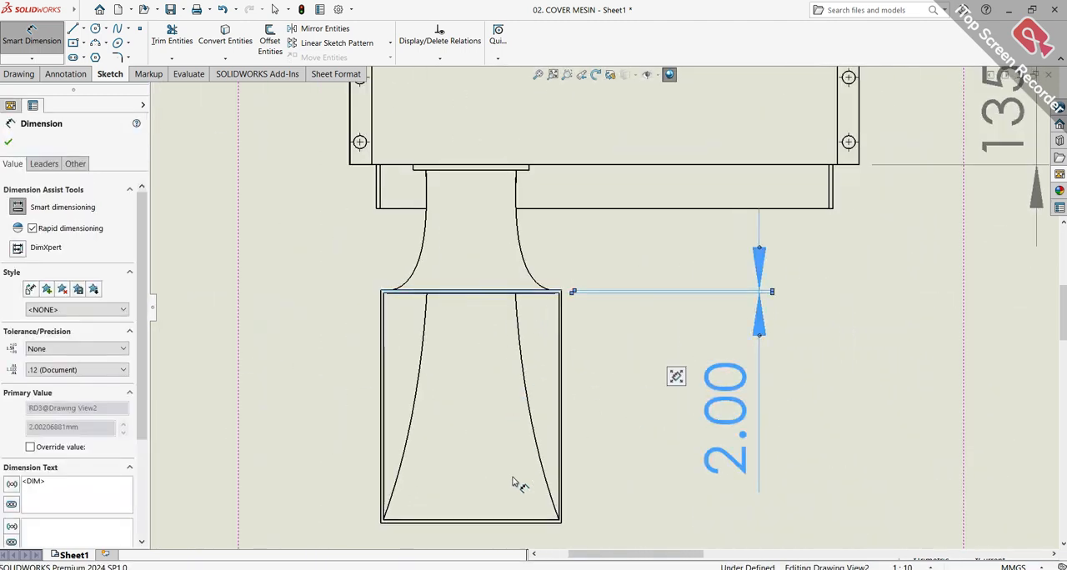
Dimension the hopper opening's outer width along its lower edge in the top view, placing the value below and left of the hopper
click(498, 535)
scroll(495, 538, down, 3)
scroll(504, 495, up, 1)
scroll(505, 493, down, 2)
scroll(512, 419, up, 1)
scroll(503, 385, down, 1)
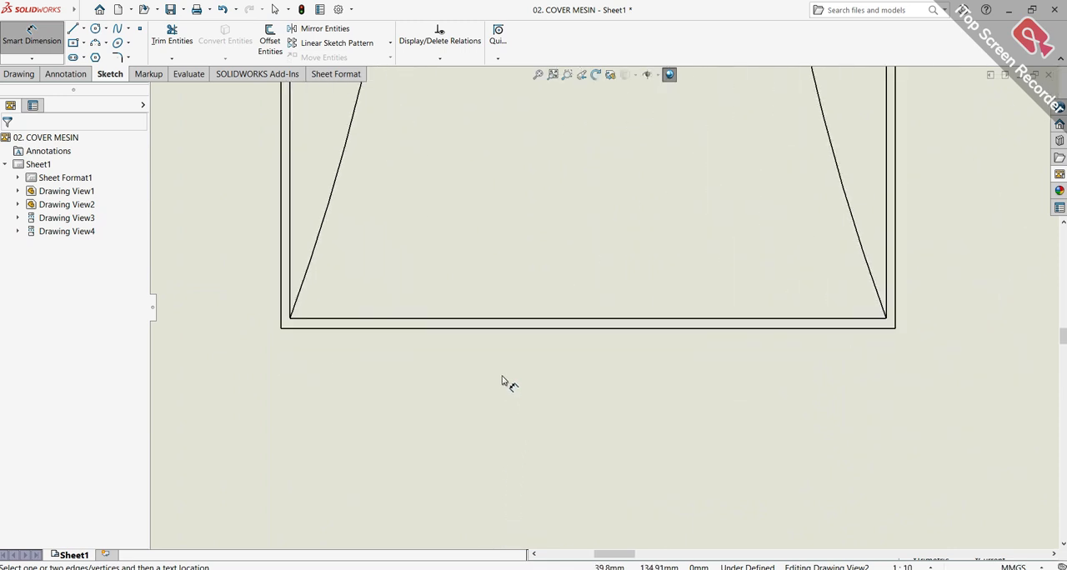
click(540, 327)
scroll(550, 325, up, 3)
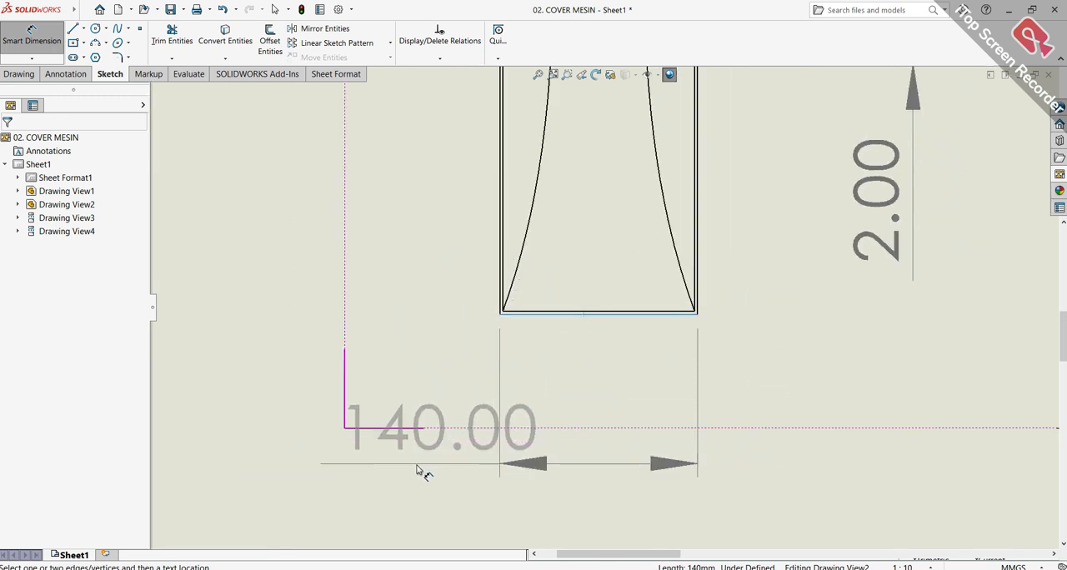
click(325, 468)
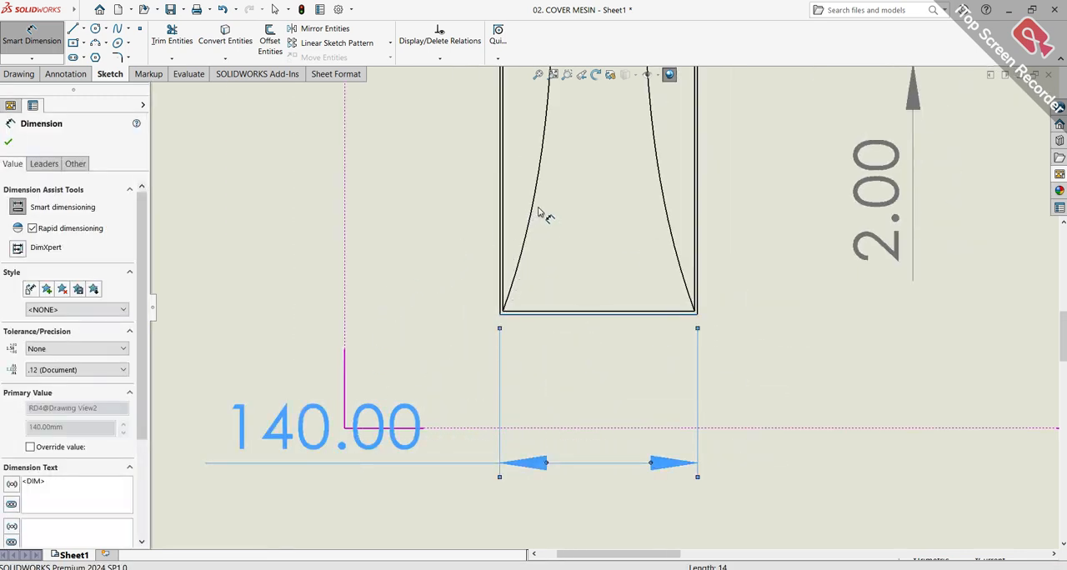
Dimension the hopper opening's outer depth between its upper and lower edges in the top view, placing it left, and move the width dimension lower
scroll(547, 215, up, 5)
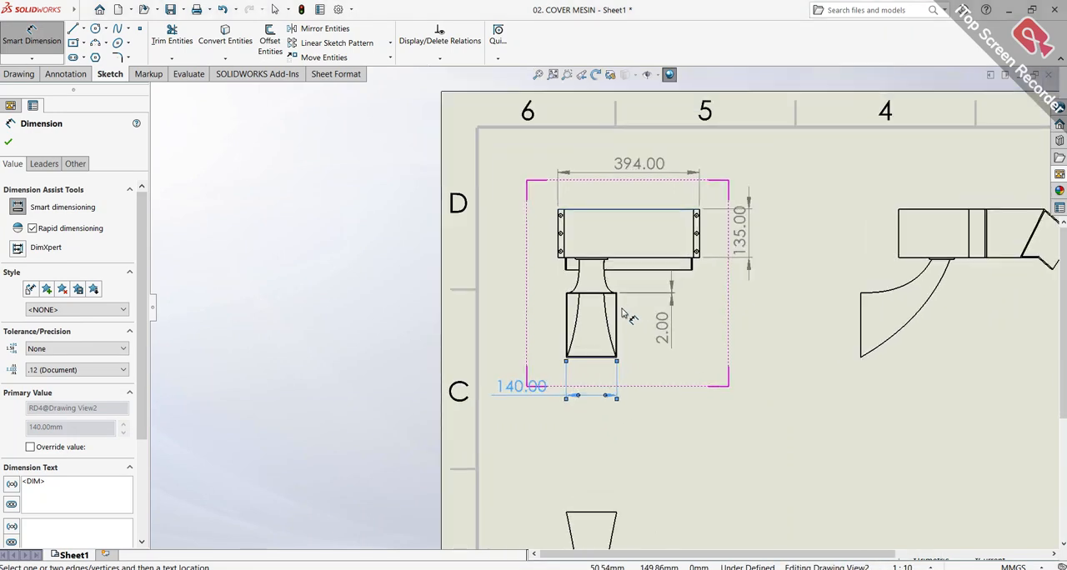
scroll(607, 309, down, 6)
scroll(461, 246, down, 2)
scroll(471, 275, up, 2)
scroll(500, 285, down, 3)
scroll(504, 291, down, 2)
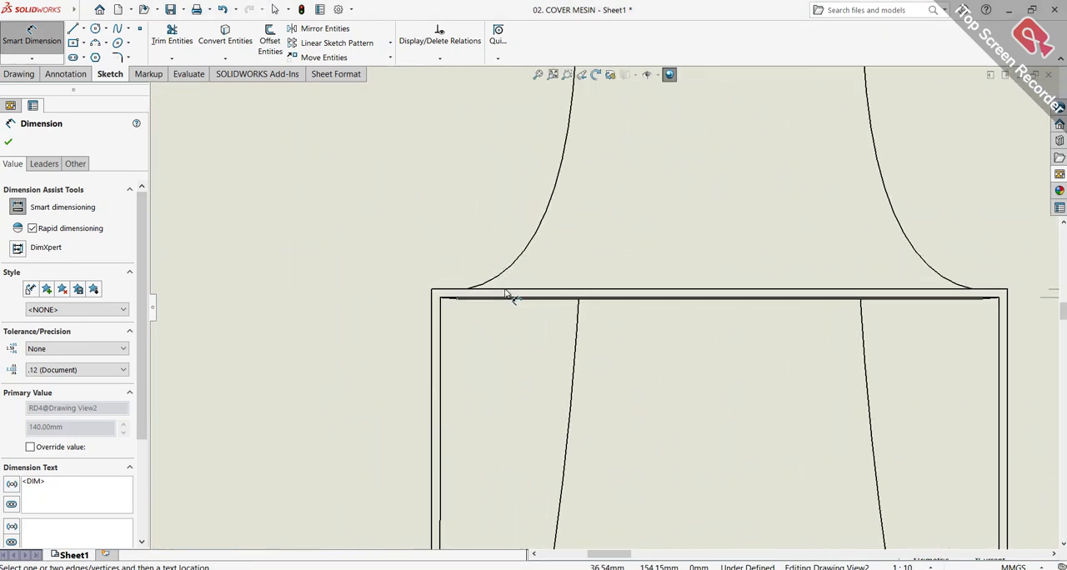
scroll(513, 299, down, 1)
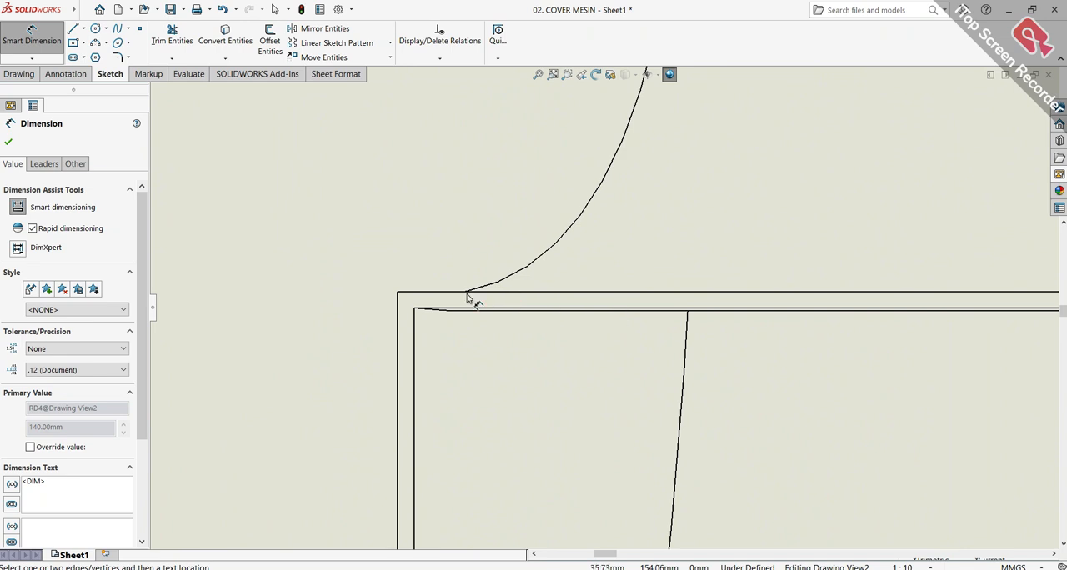
click(409, 291)
click(415, 294)
scroll(445, 333, up, 3)
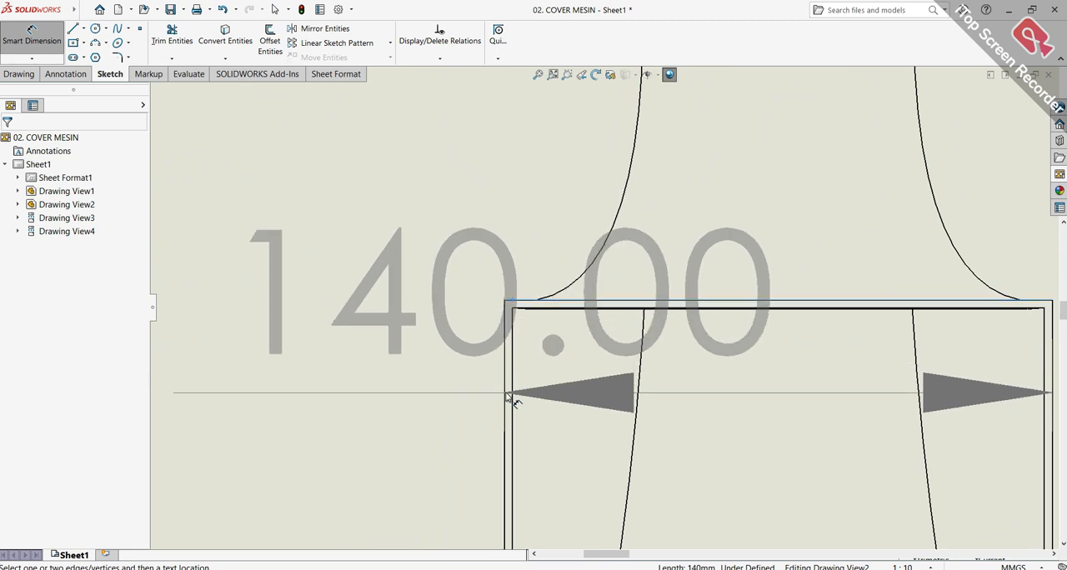
scroll(512, 395, up, 5)
scroll(529, 381, down, 3)
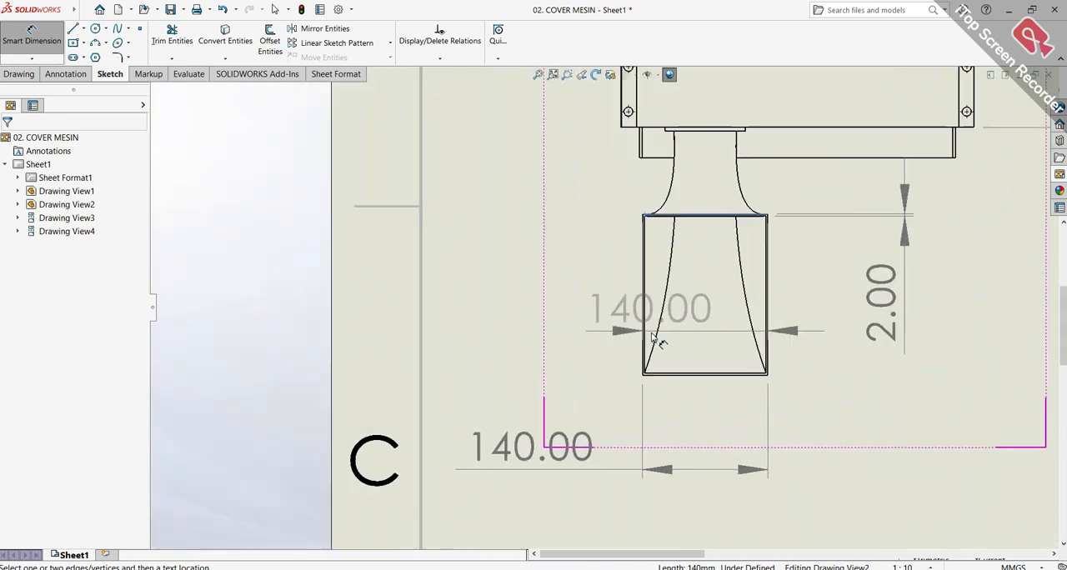
scroll(654, 338, down, 5)
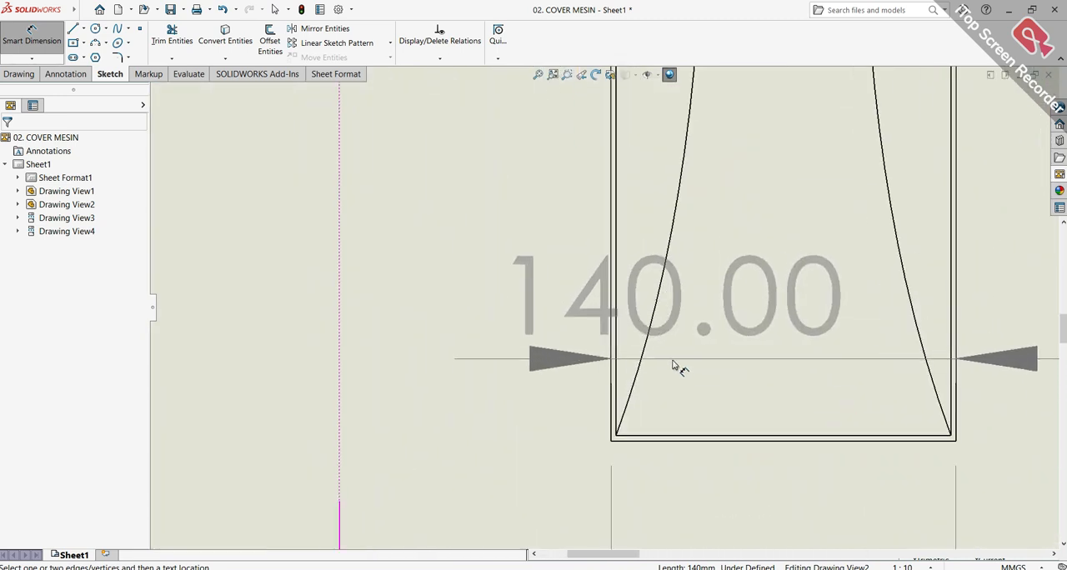
click(690, 435)
scroll(602, 333, up, 3)
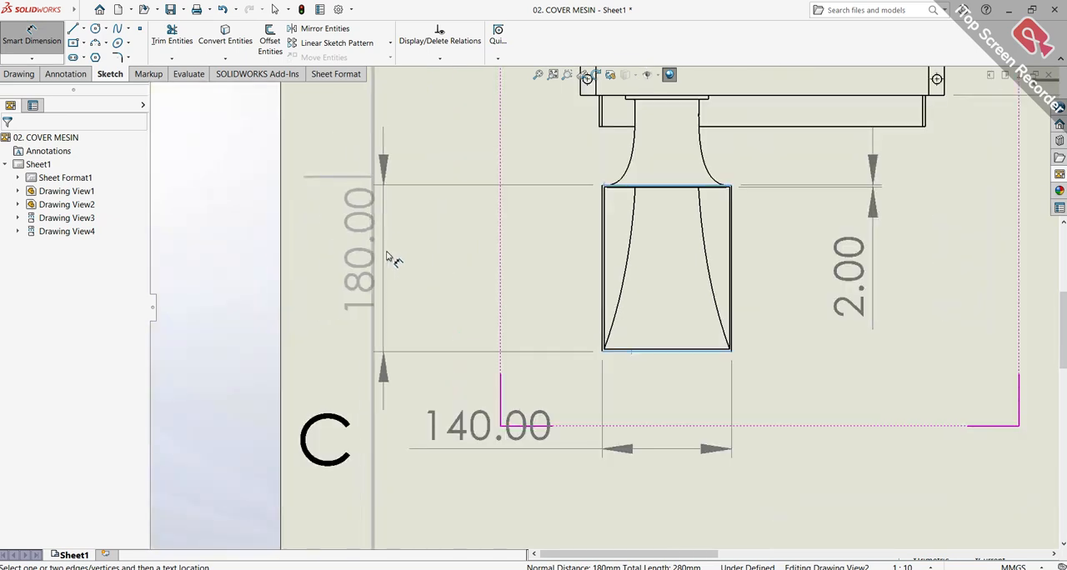
click(473, 268)
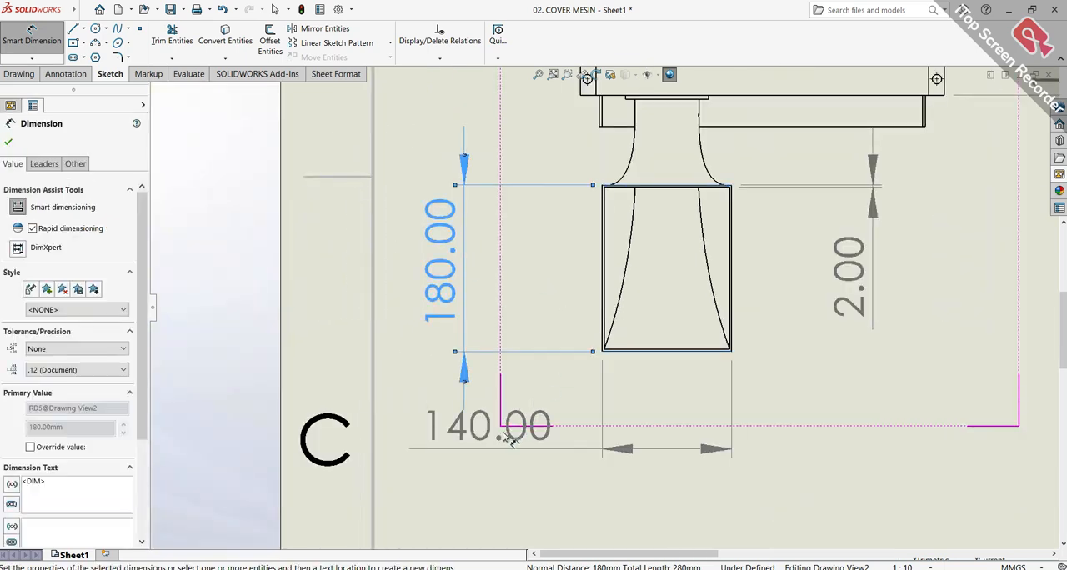
drag(500, 441, 513, 467)
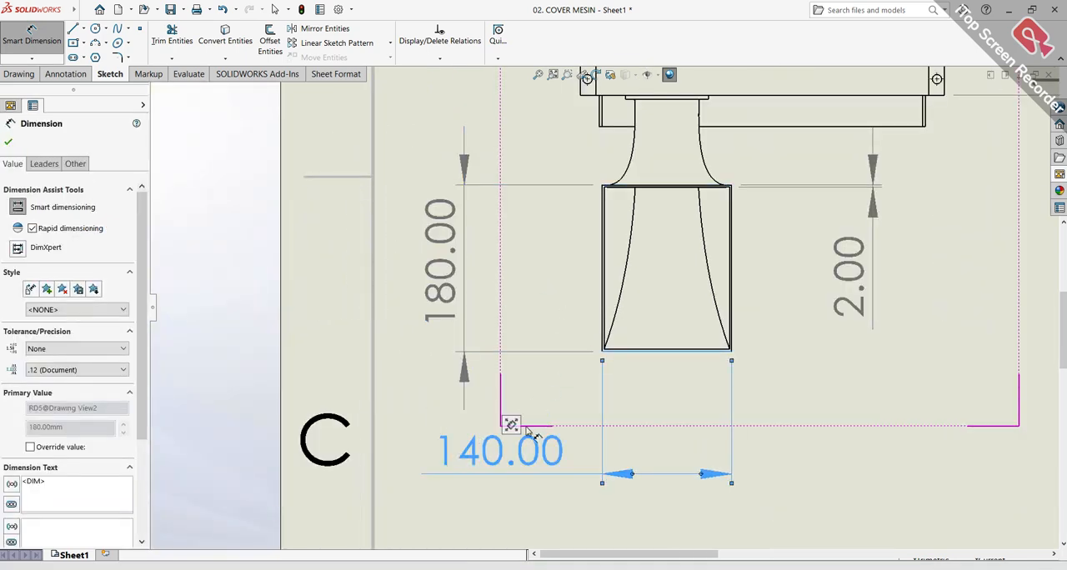
click(867, 377)
Dimension the width of the narrow strip along the cover body's upper edge in the side view, placing the dimension above the view
scroll(862, 376, up, 5)
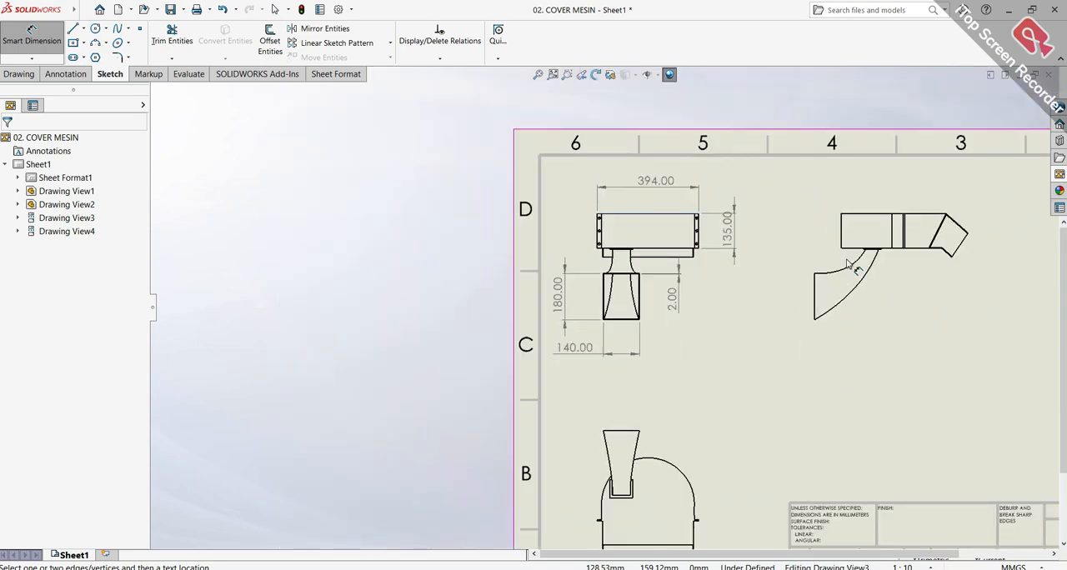
scroll(839, 231, down, 6)
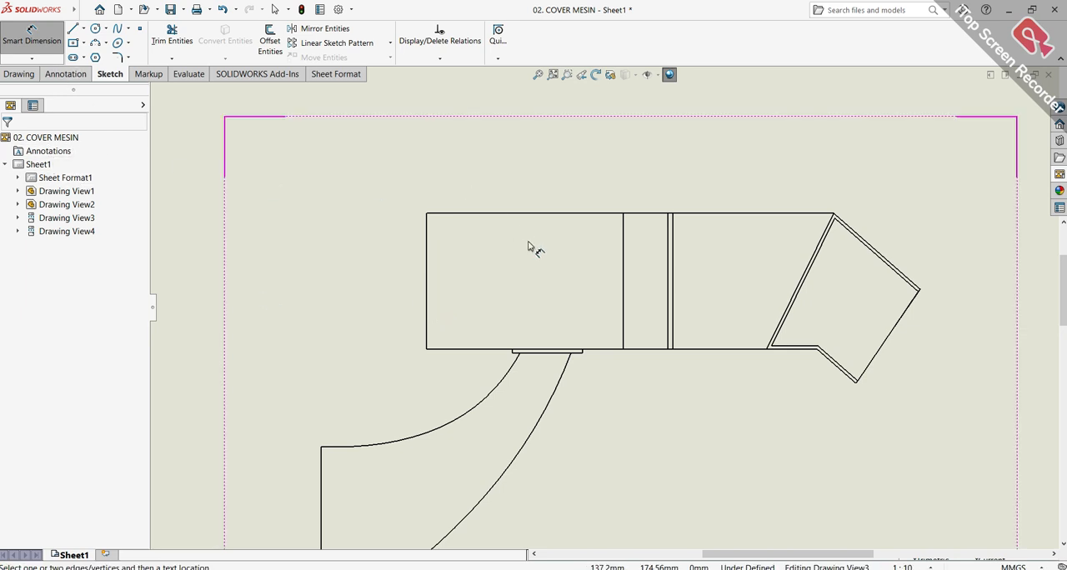
scroll(500, 200, up, 2)
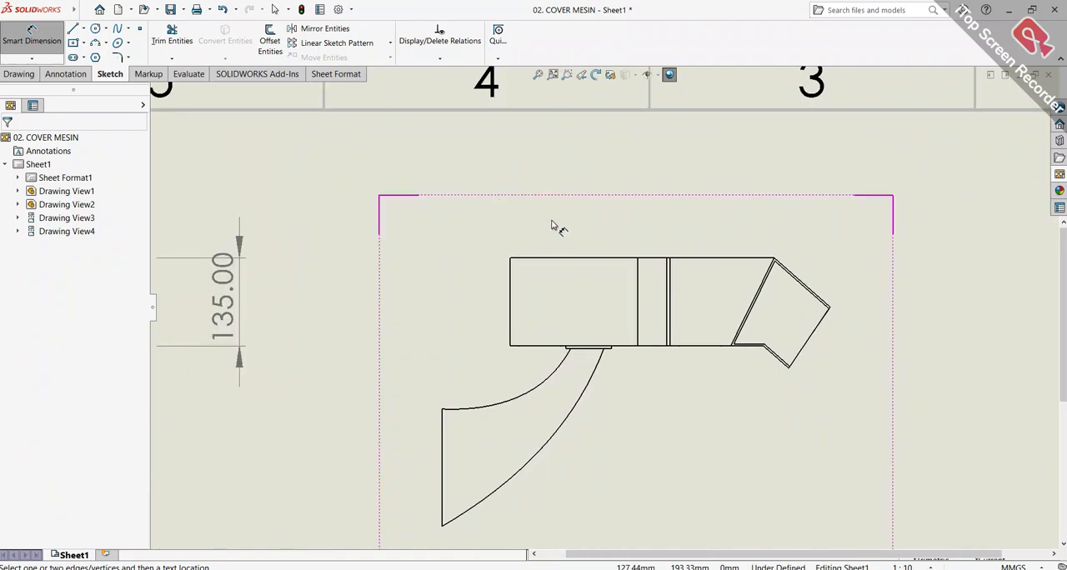
scroll(559, 233, up, 3)
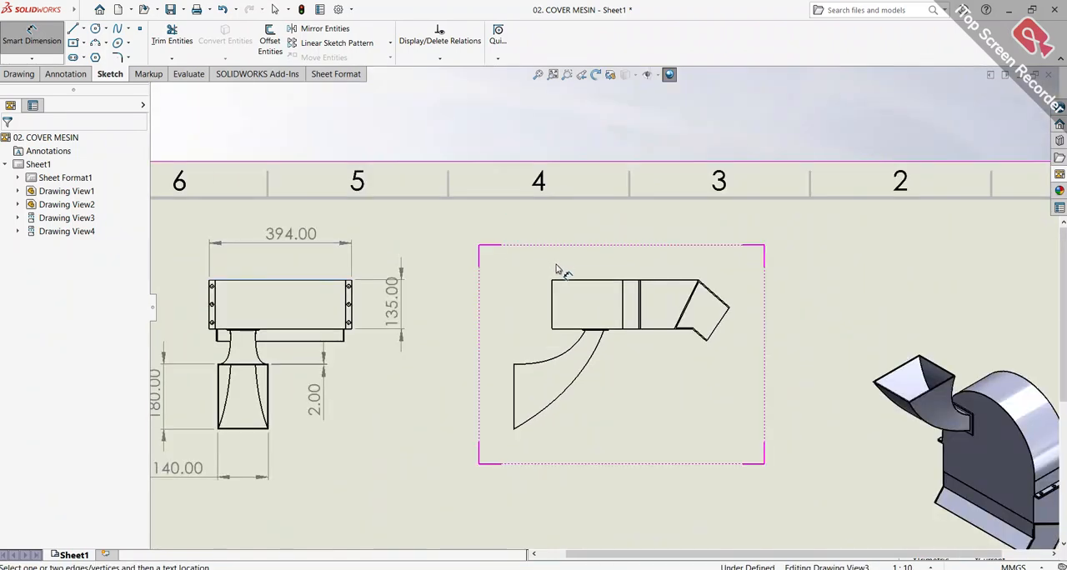
scroll(575, 300, down, 2)
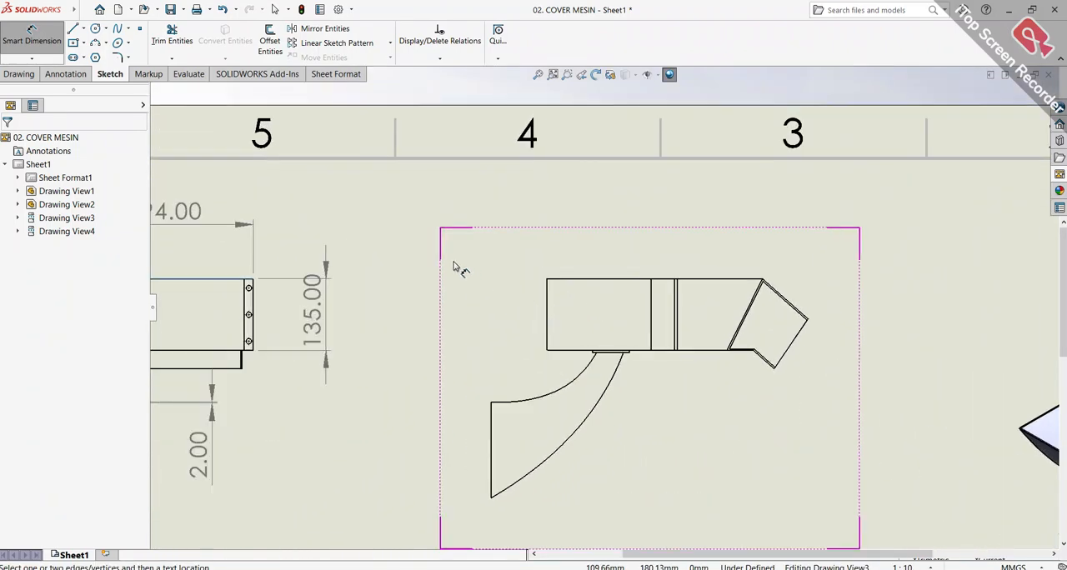
click(20, 74)
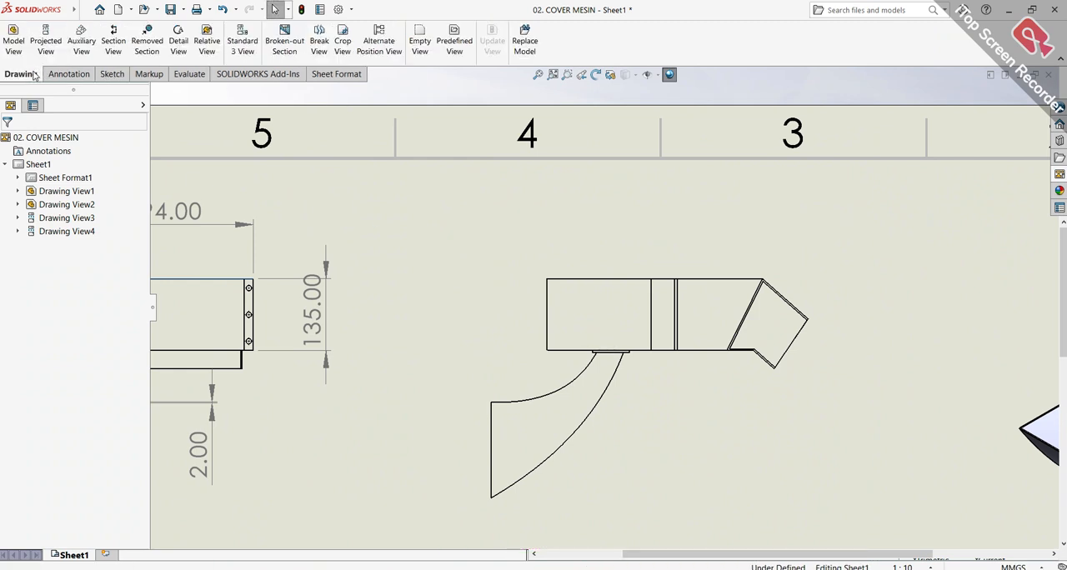
click(65, 74)
click(31, 37)
scroll(653, 282, down, 4)
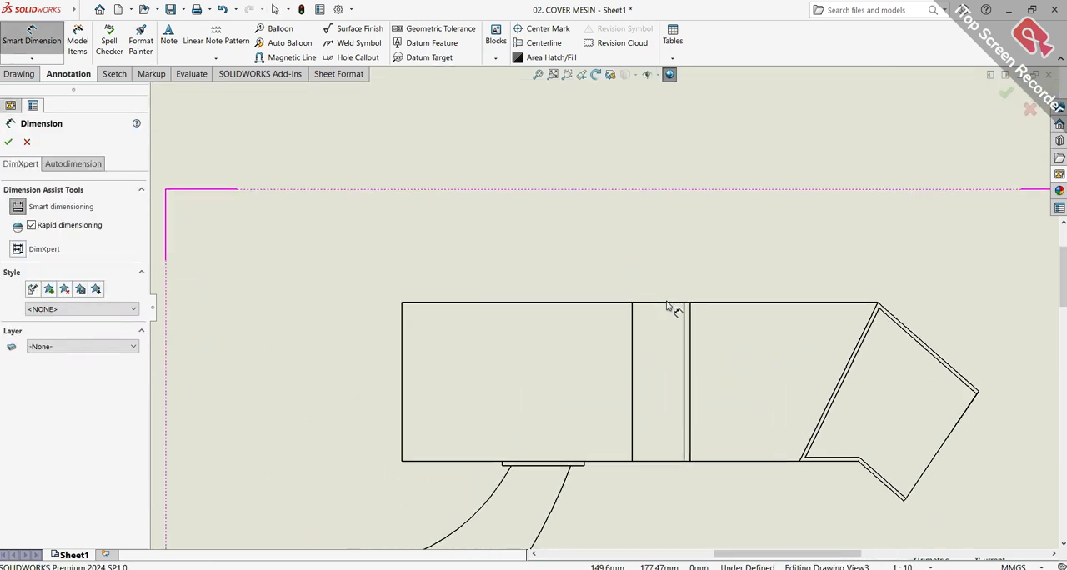
click(669, 303)
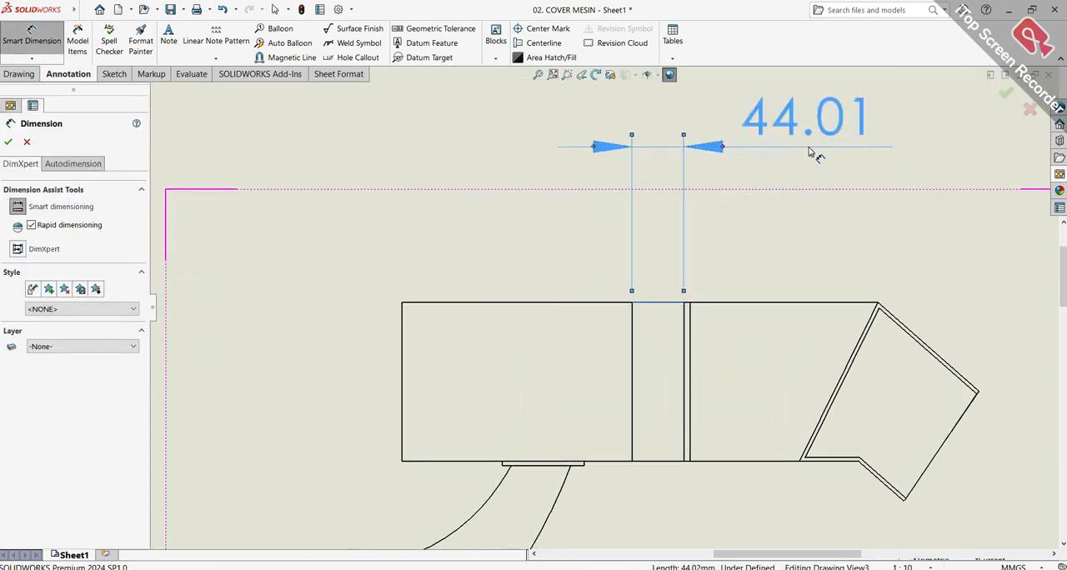
Dimension the horizontal extent of the angled outlet's slanted end edge in the side view, placing it below the outlet
click(955, 434)
scroll(1009, 482, up, 5)
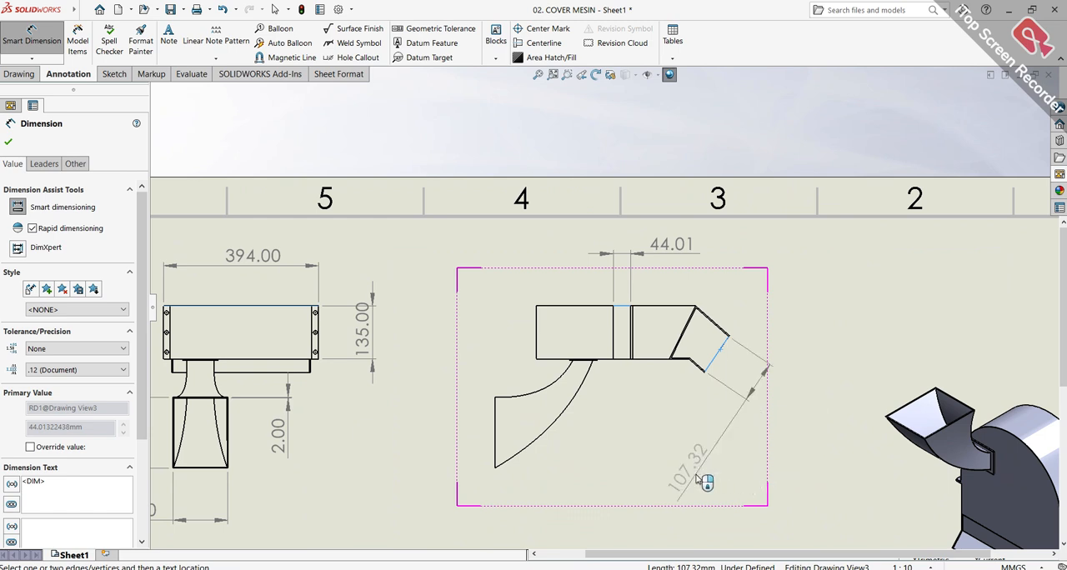
click(738, 487)
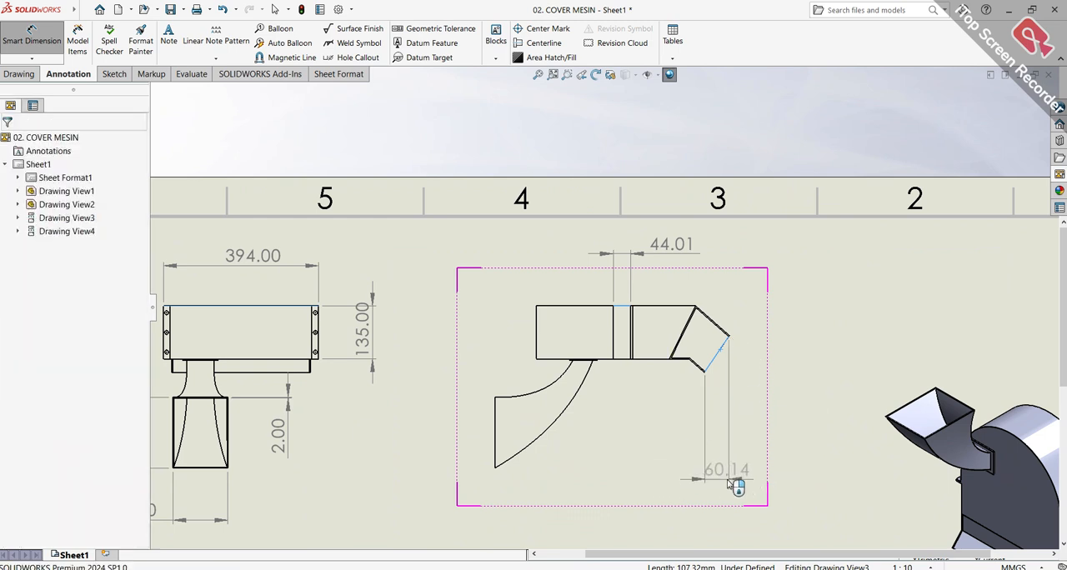
Dimension the thickness of the hopper's mounting flange below the cover body in the side view, placing it to the view's left
scroll(558, 400, down, 5)
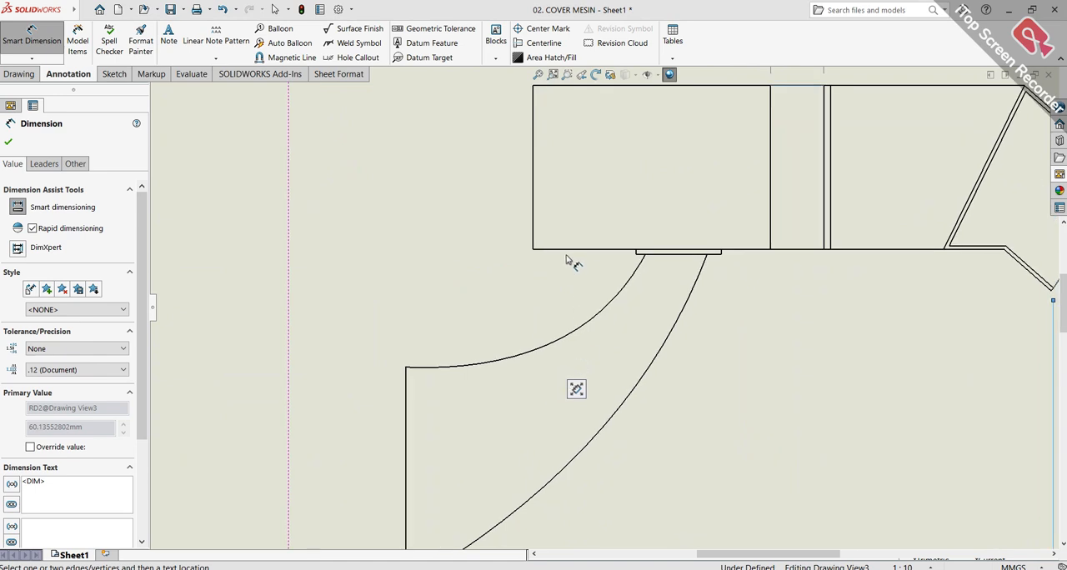
scroll(582, 258, down, 3)
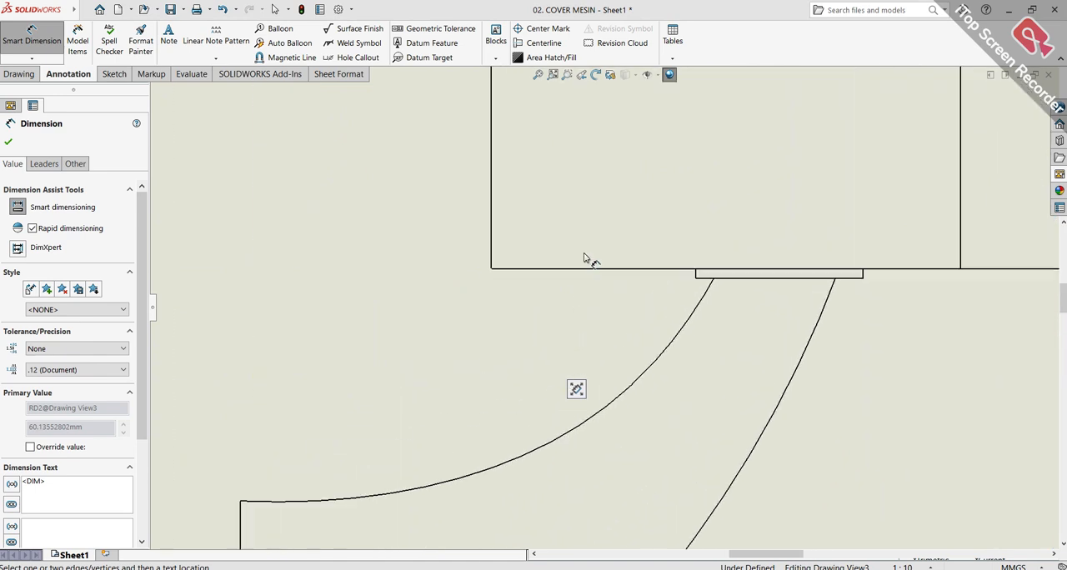
scroll(781, 305, down, 3)
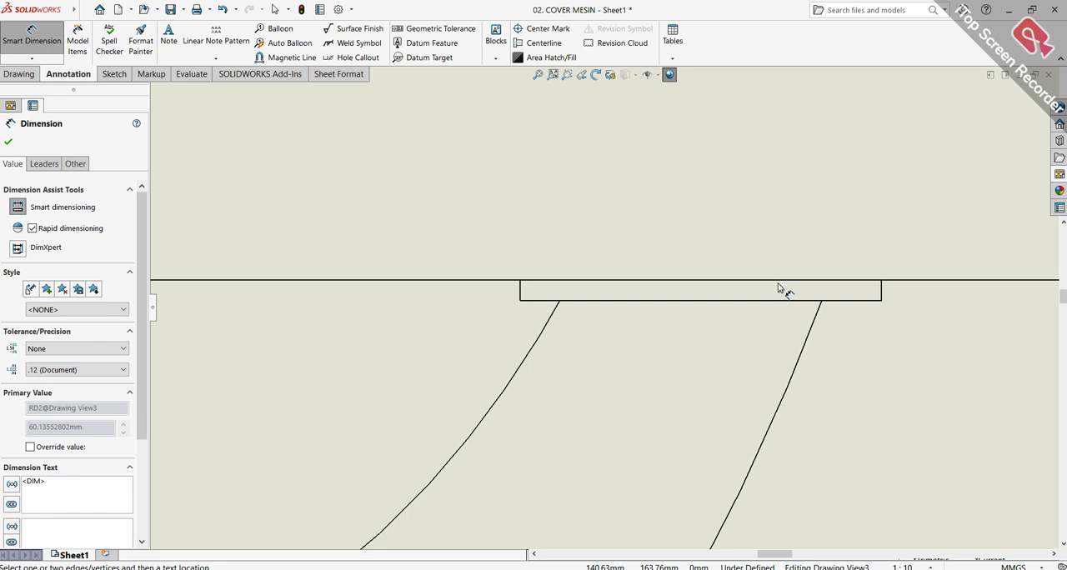
click(778, 283)
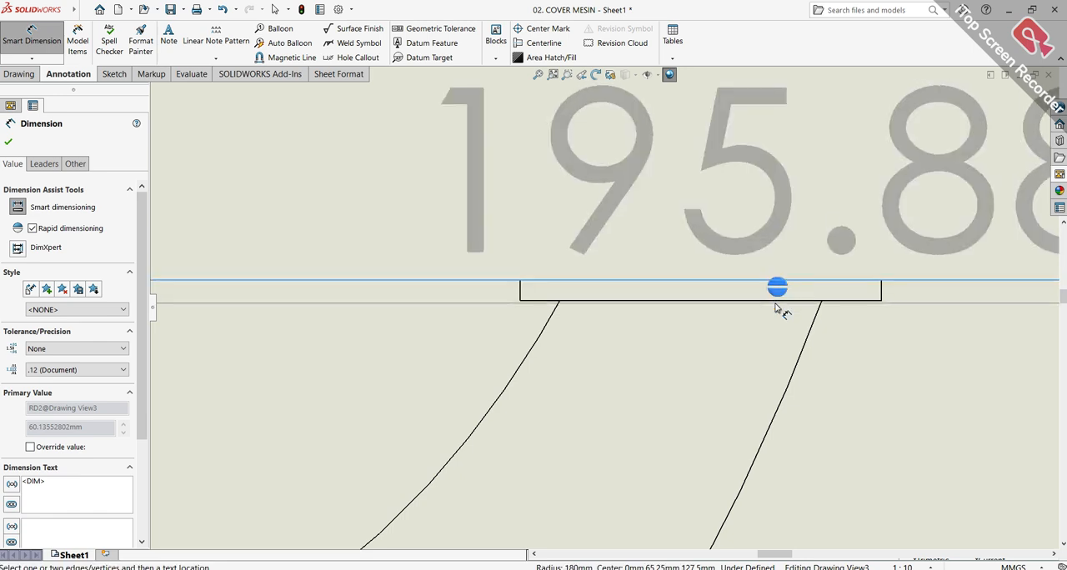
scroll(604, 305, up, 8)
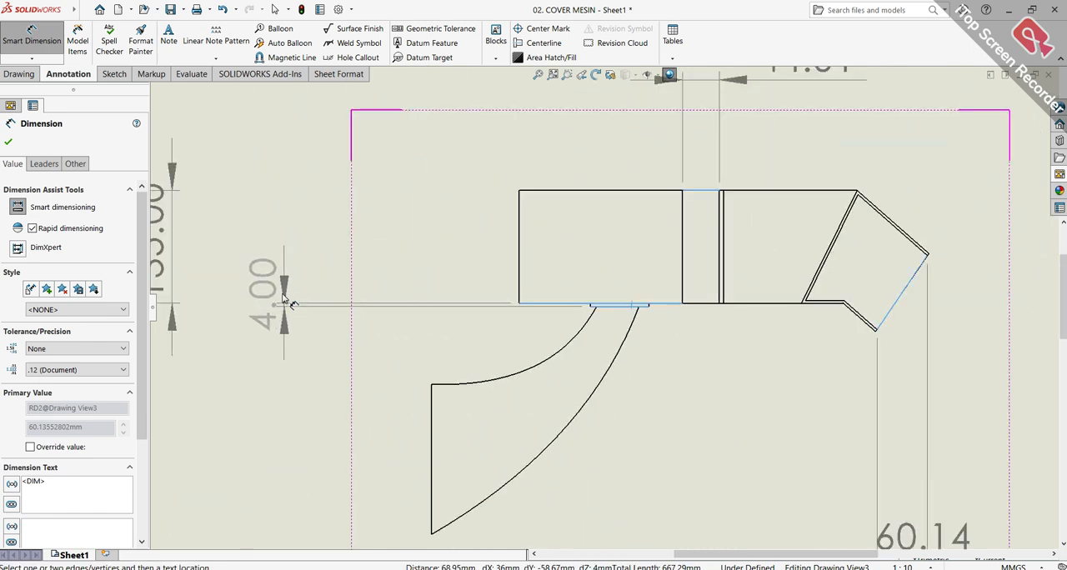
click(354, 250)
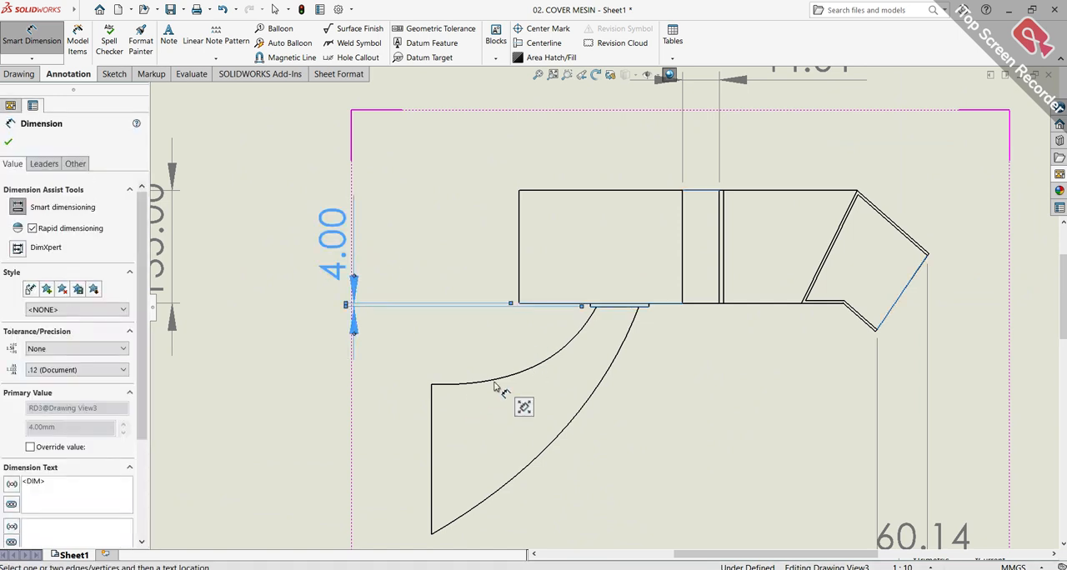
Dimension the cover body's left edge in the side view and position the dimension just left of the body
click(524, 241)
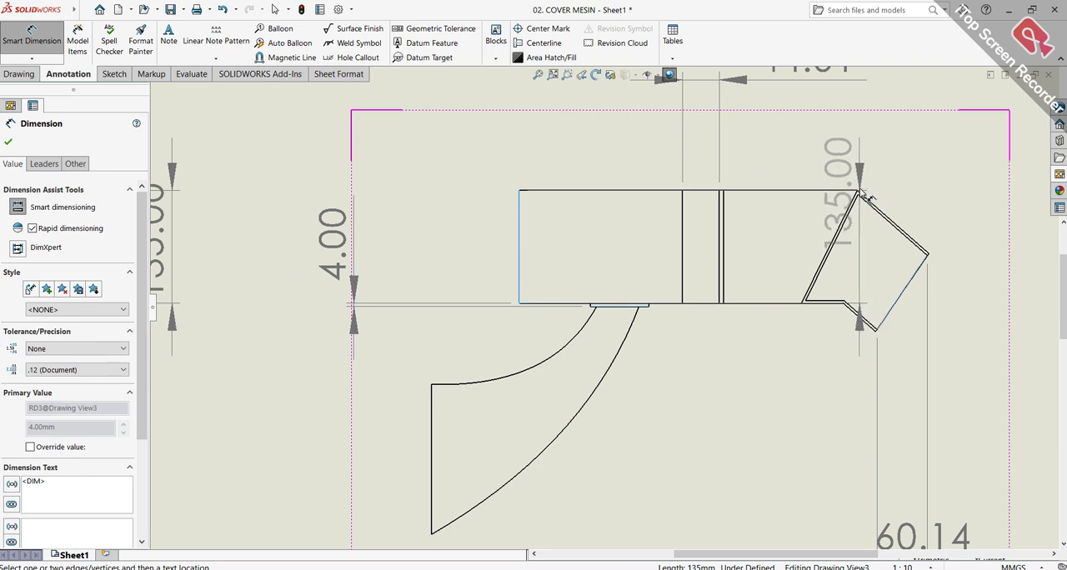
scroll(854, 198, down, 1)
scroll(854, 198, down, 3)
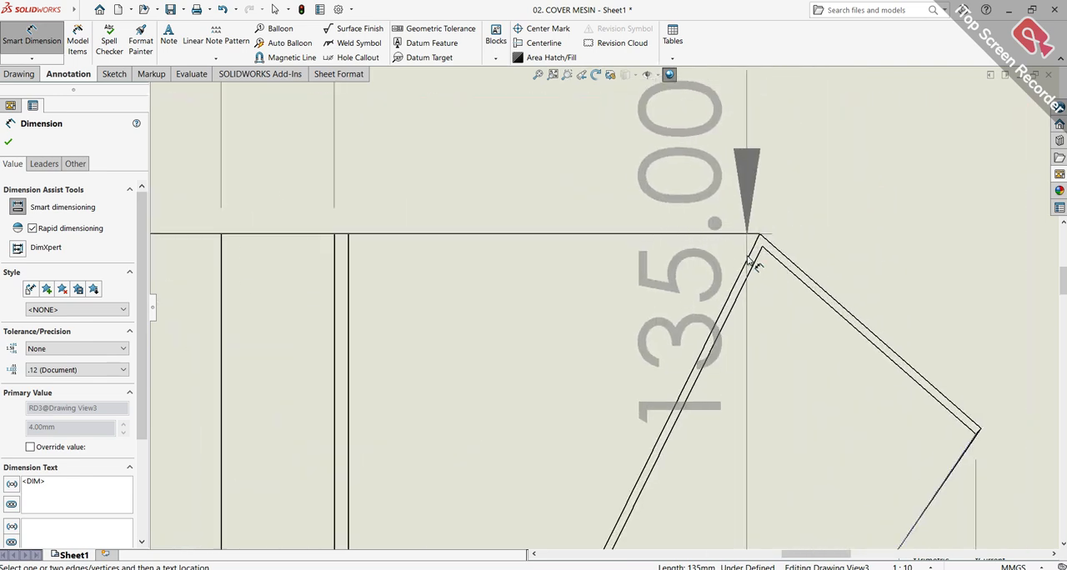
click(755, 265)
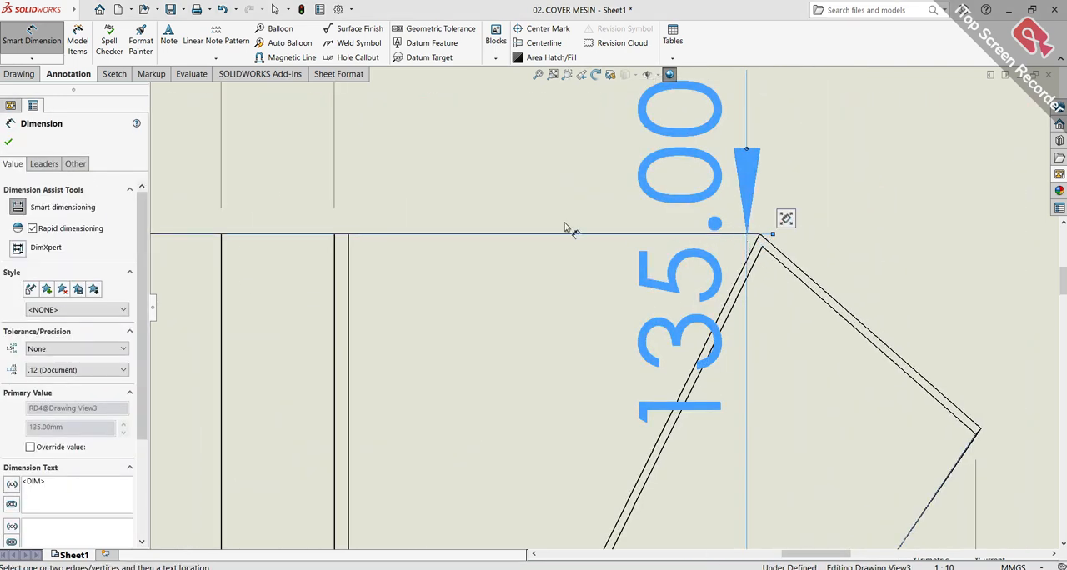
scroll(607, 212, up, 3)
drag(556, 273, 234, 237)
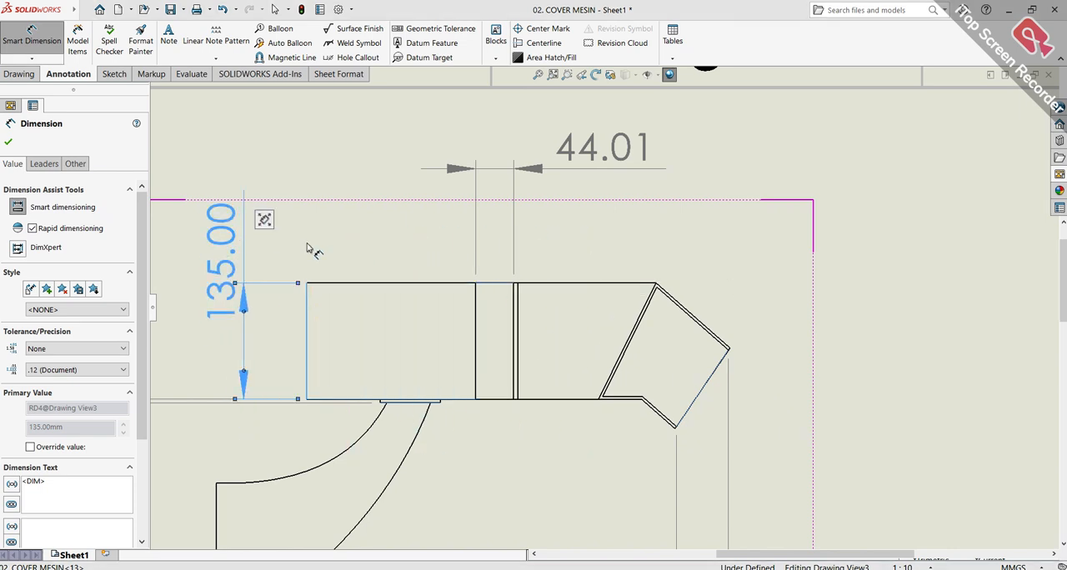
click(318, 254)
Dimension the radius of the cover's rounded top in the front view, placing the value outside the arc at its upper right
scroll(327, 361, up, 2)
scroll(337, 352, down, 3)
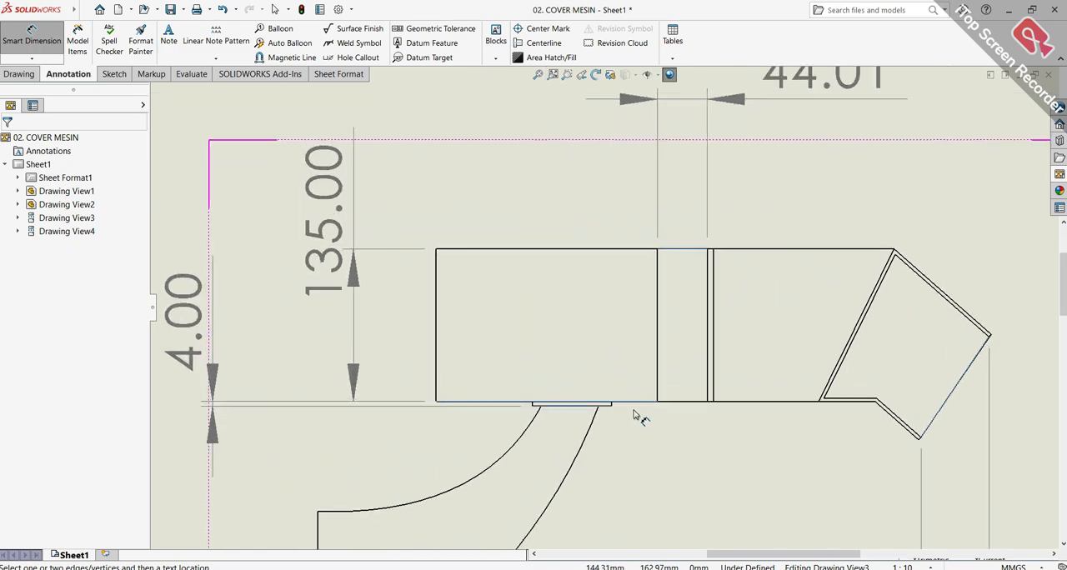
scroll(633, 417, up, 4)
scroll(508, 406, down, 1)
scroll(496, 434, up, 2)
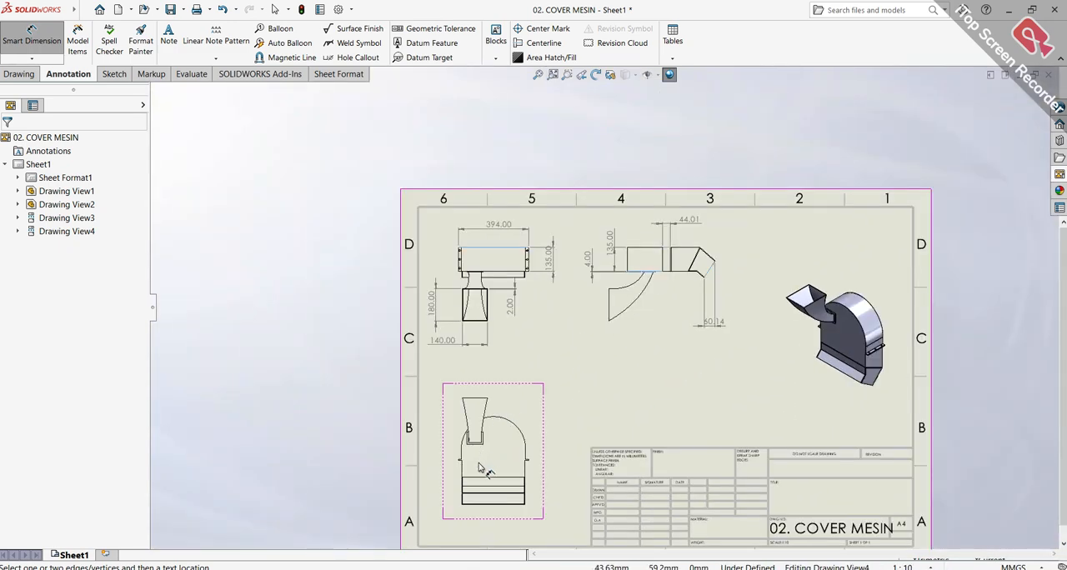
scroll(481, 465, down, 4)
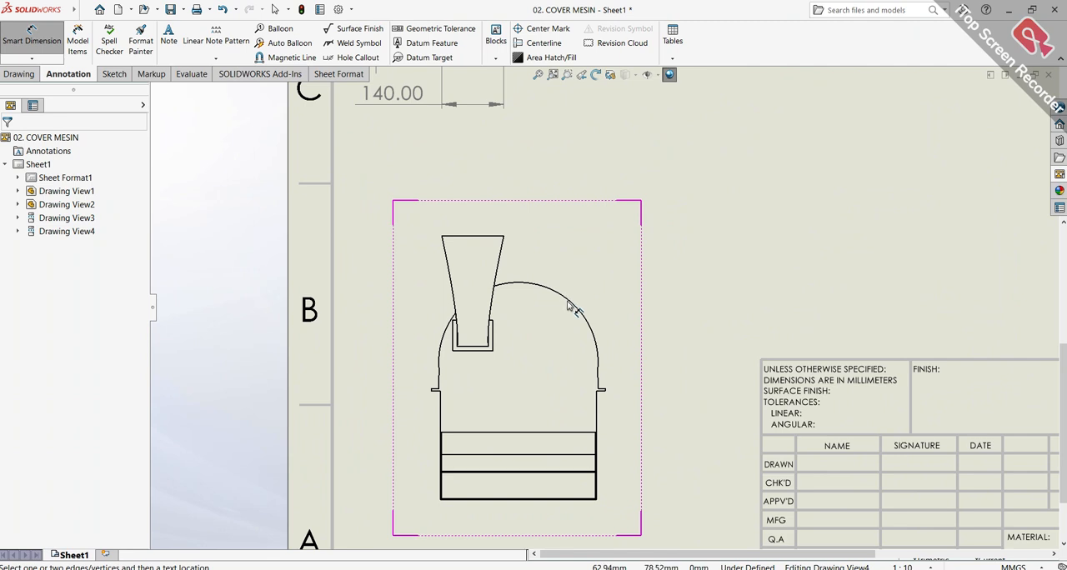
click(570, 305)
click(690, 256)
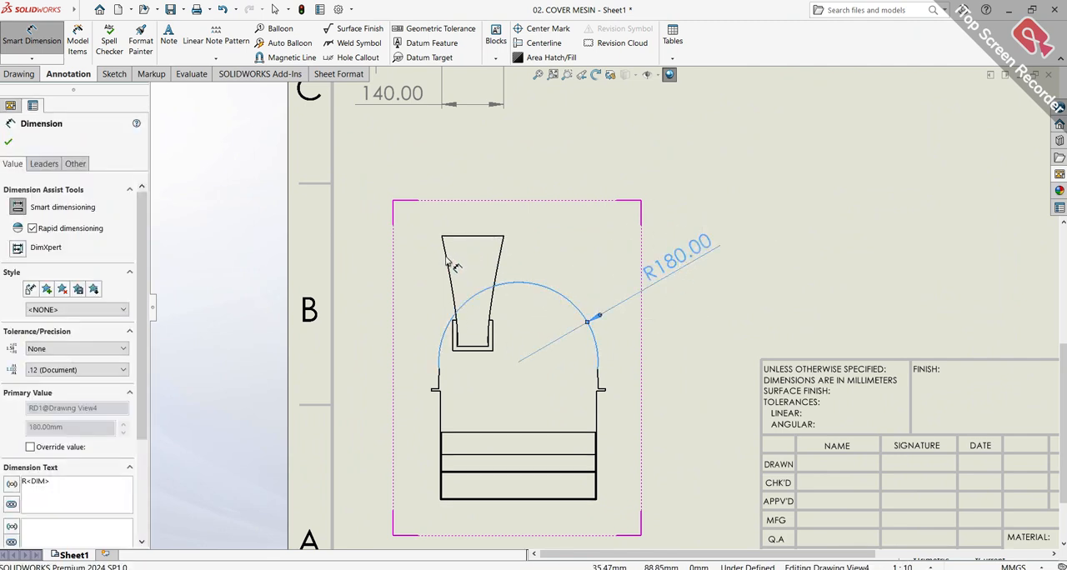
key(Escape)
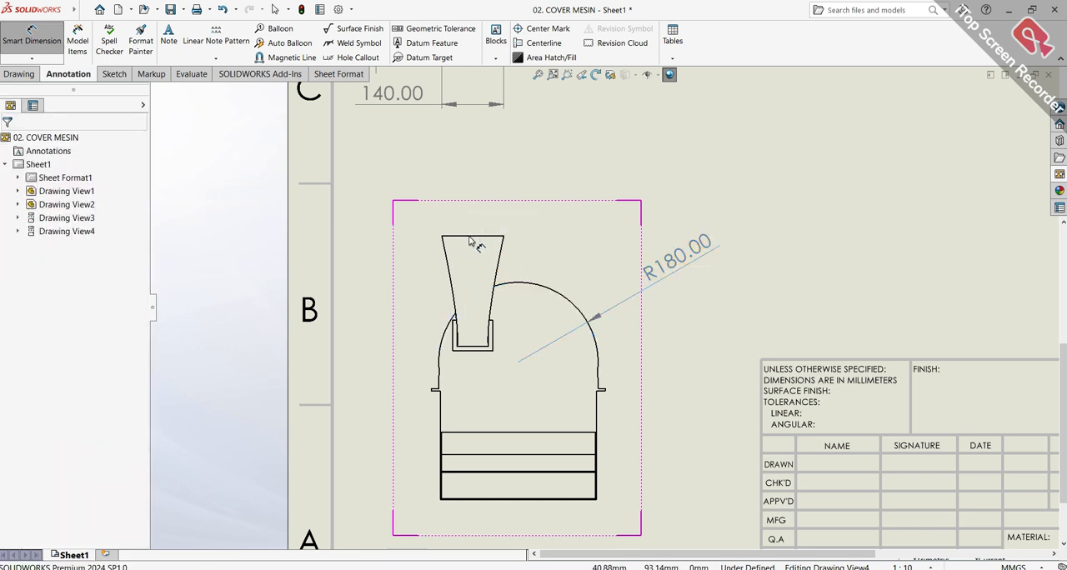
scroll(434, 263, down, 5)
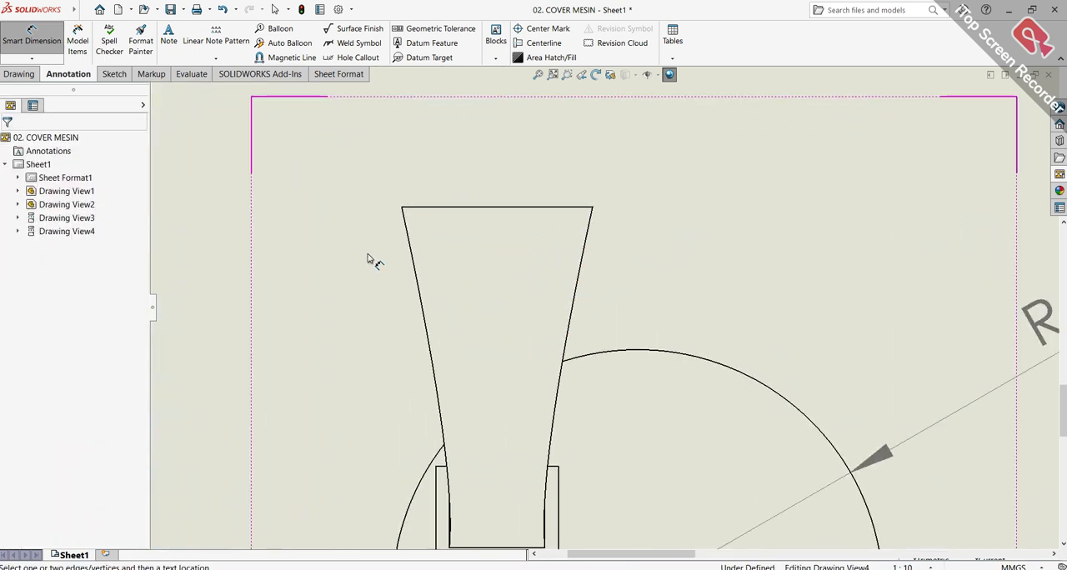
Dimension the width of the hopper's top edge in the front view and place the dimension above the hopper
click(5, 36)
click(5, 36)
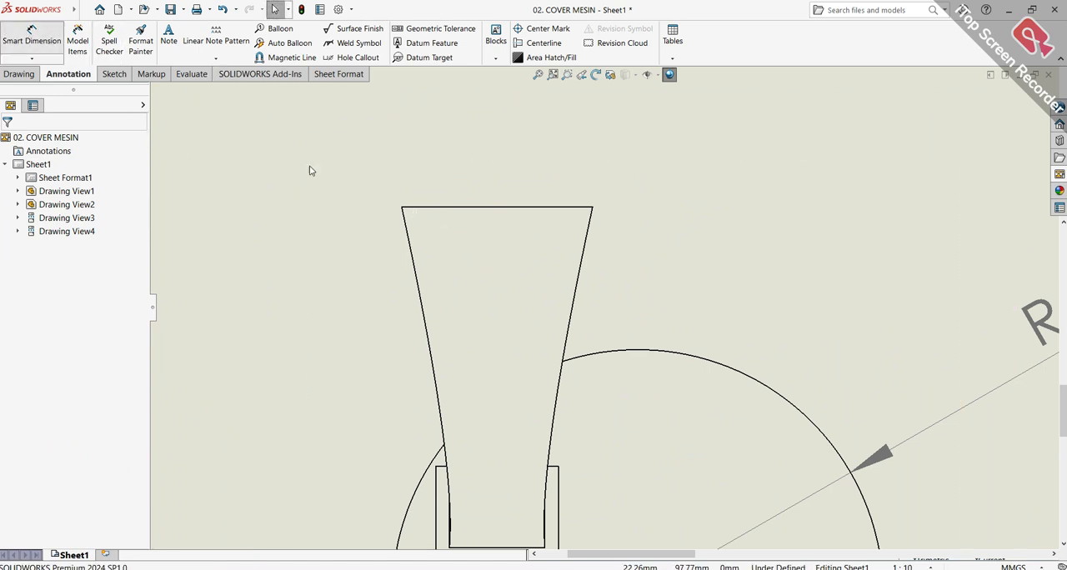
click(505, 209)
click(553, 167)
scroll(584, 287, up, 1)
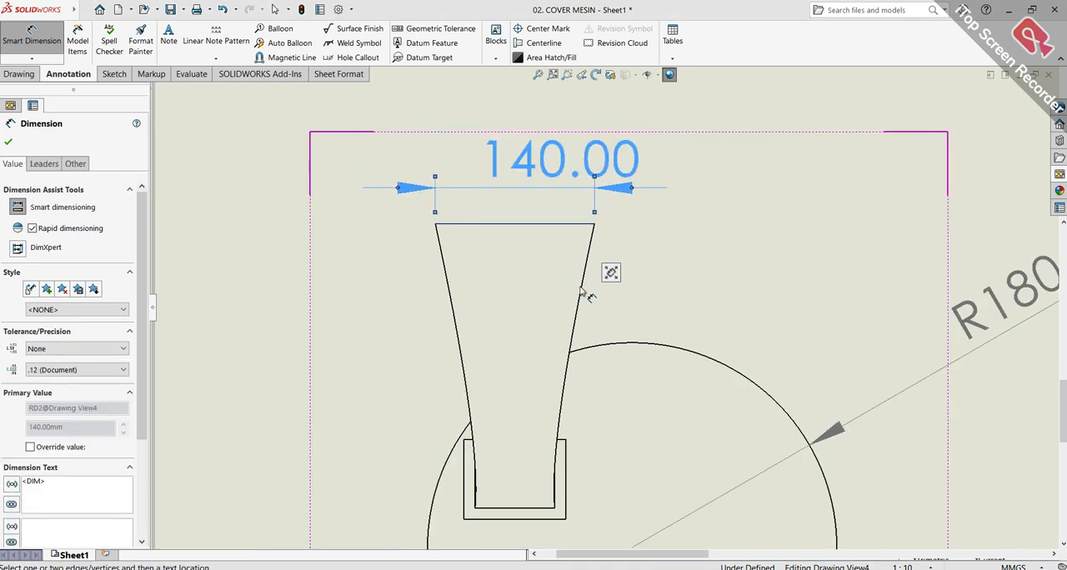
click(471, 296)
click(454, 307)
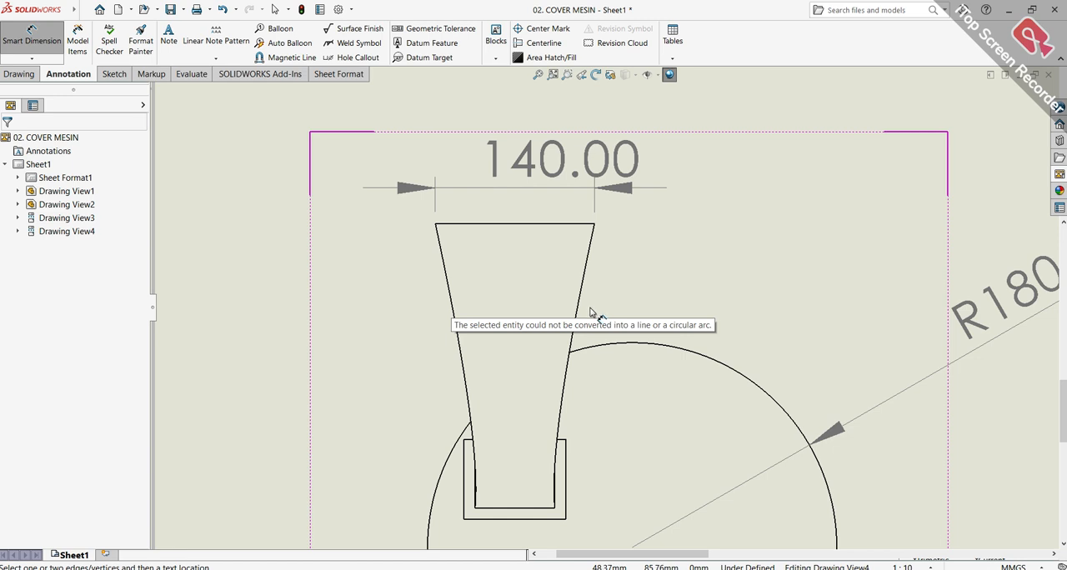
Dimension the vertical distance between the hopper's lower edge and its mounting flange's bottom edge in the front view, placing it to the view's left
scroll(607, 296, up, 4)
scroll(550, 375, down, 5)
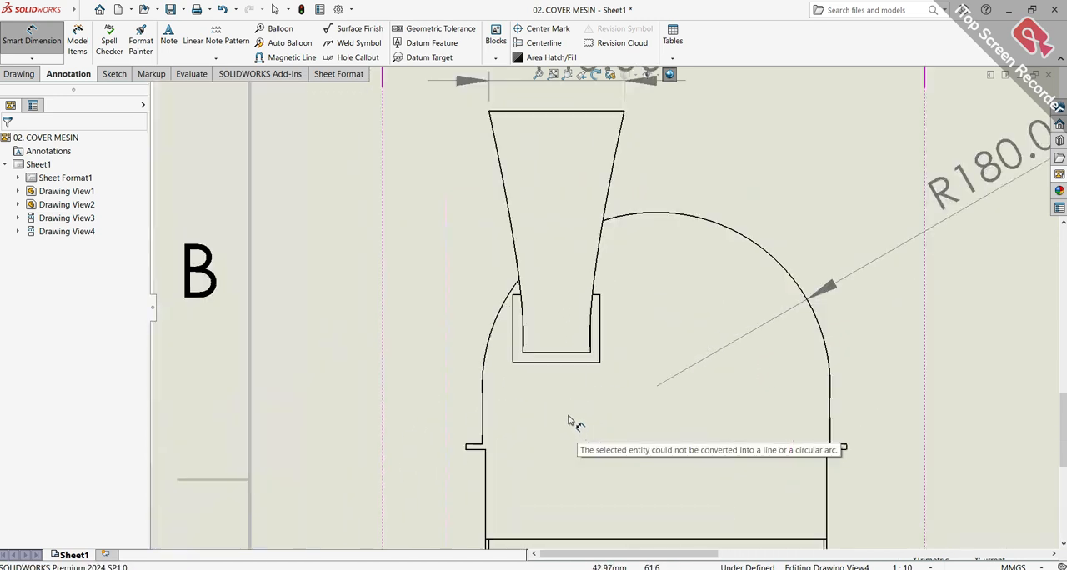
scroll(549, 359, down, 5)
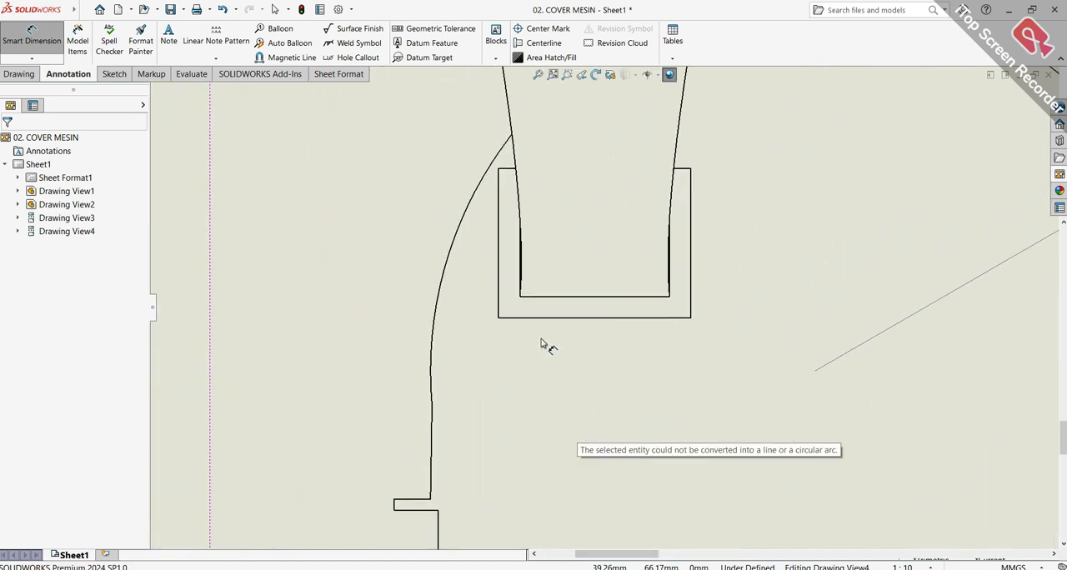
click(570, 291)
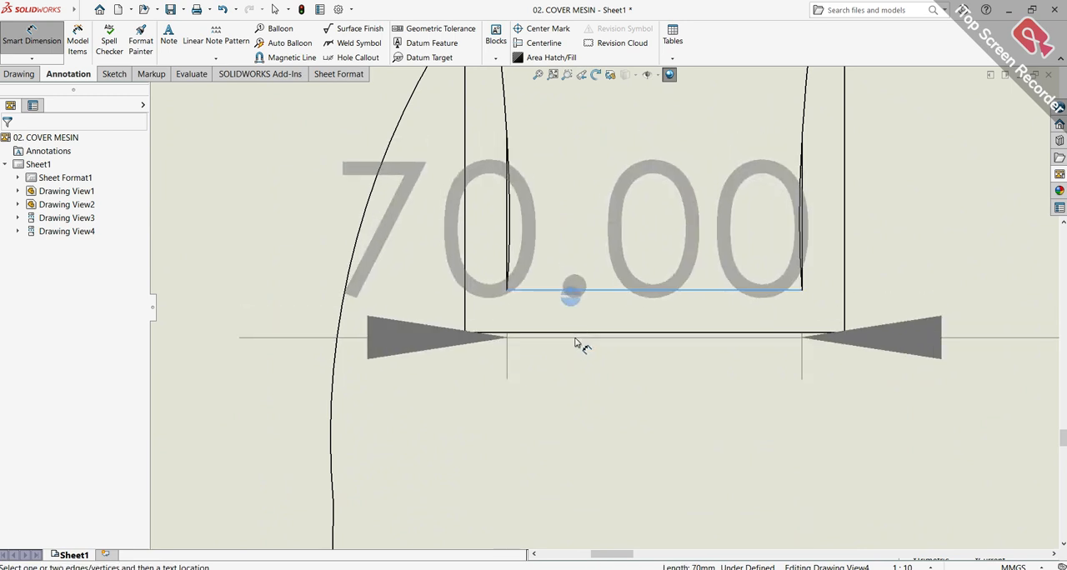
click(579, 333)
scroll(367, 305, up, 5)
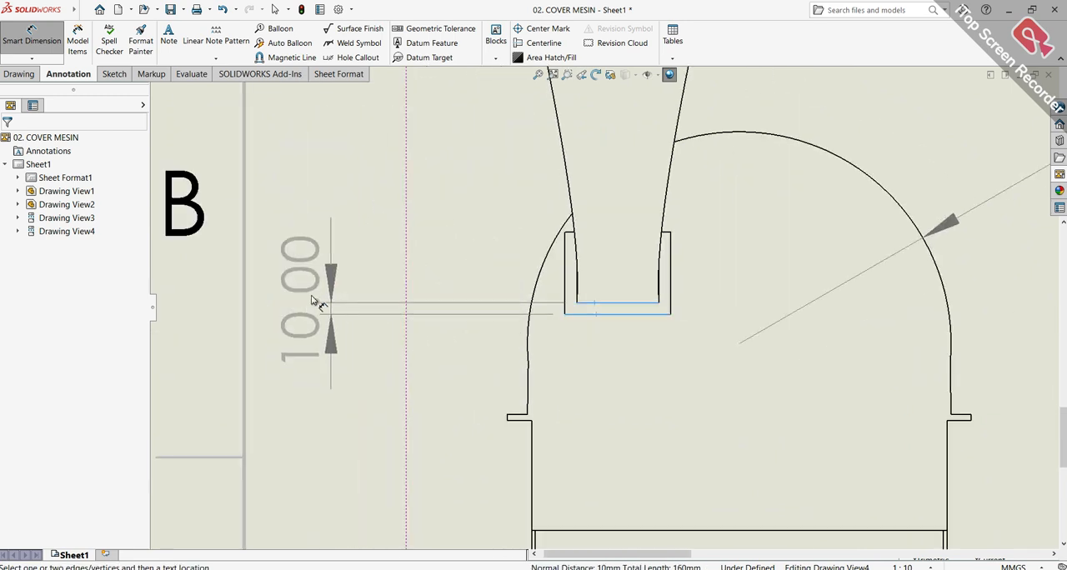
click(337, 290)
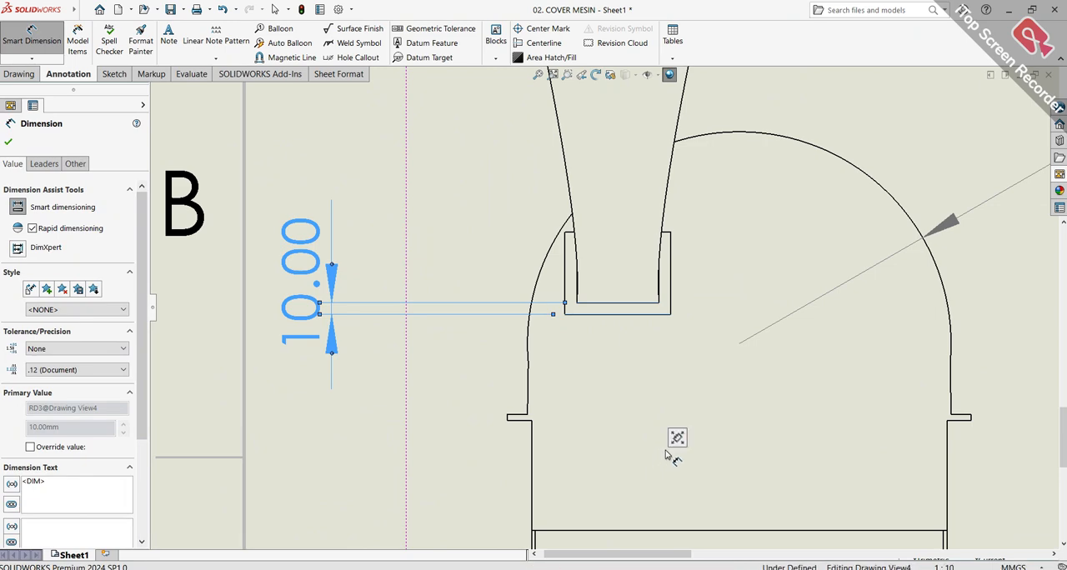
Dimension the width of the cover's bottom edge in the front view and place the dimension below the view
scroll(701, 471, up, 5)
scroll(634, 325, down, 6)
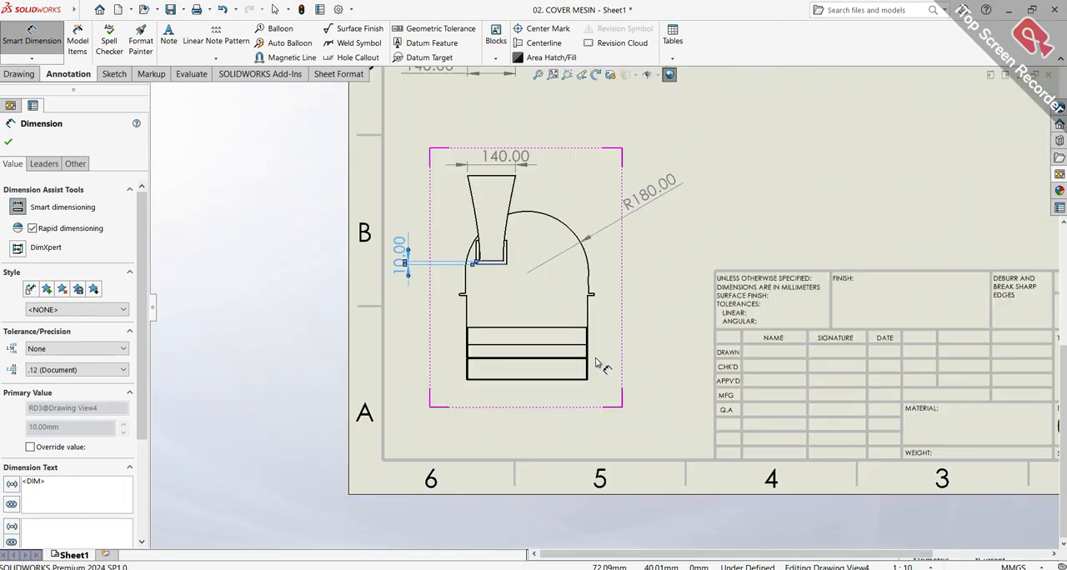
scroll(592, 378, down, 2)
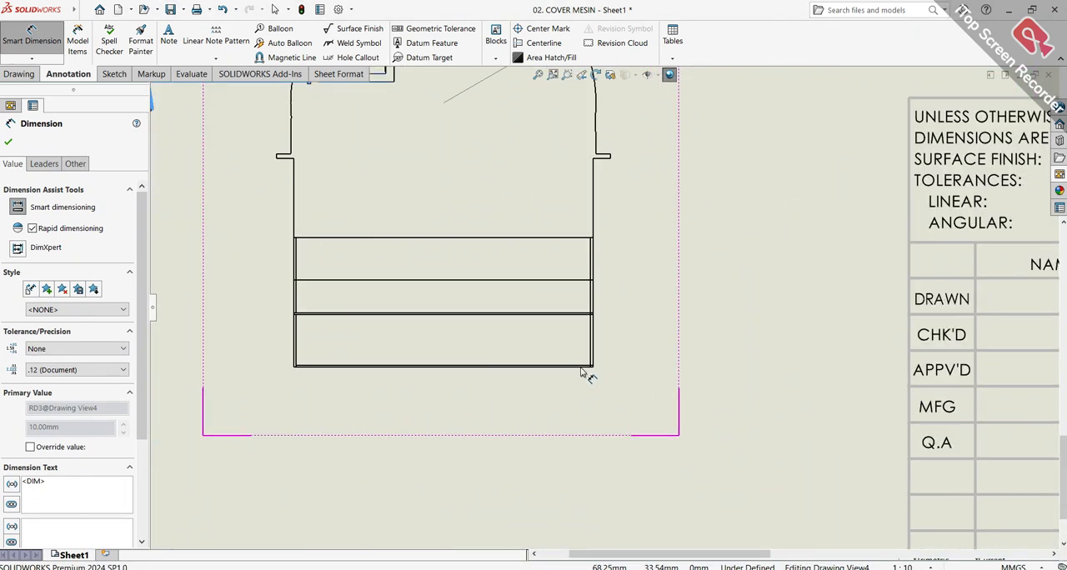
scroll(584, 371, down, 3)
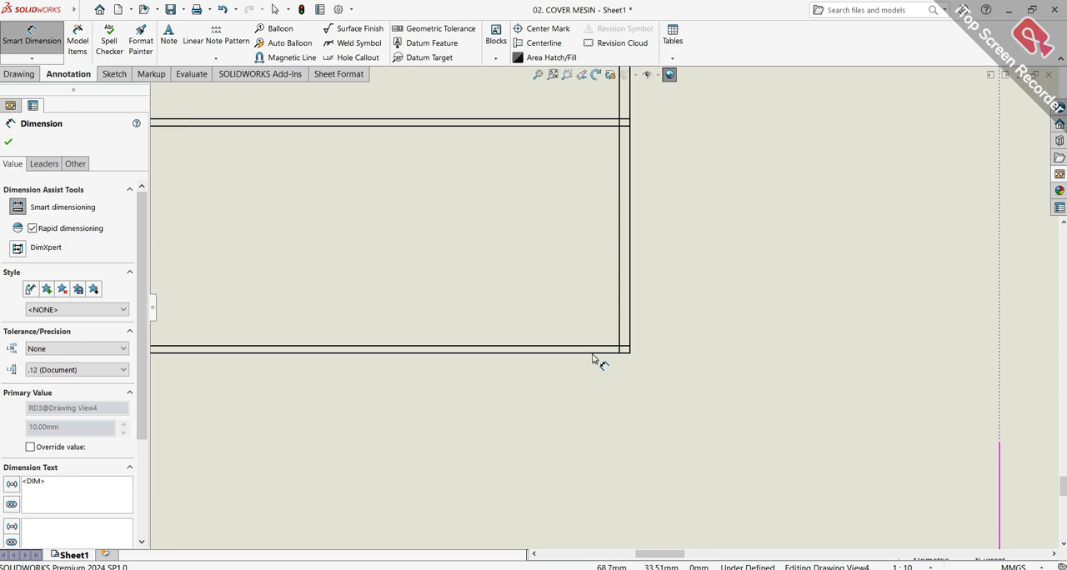
click(593, 350)
scroll(594, 443, up, 1)
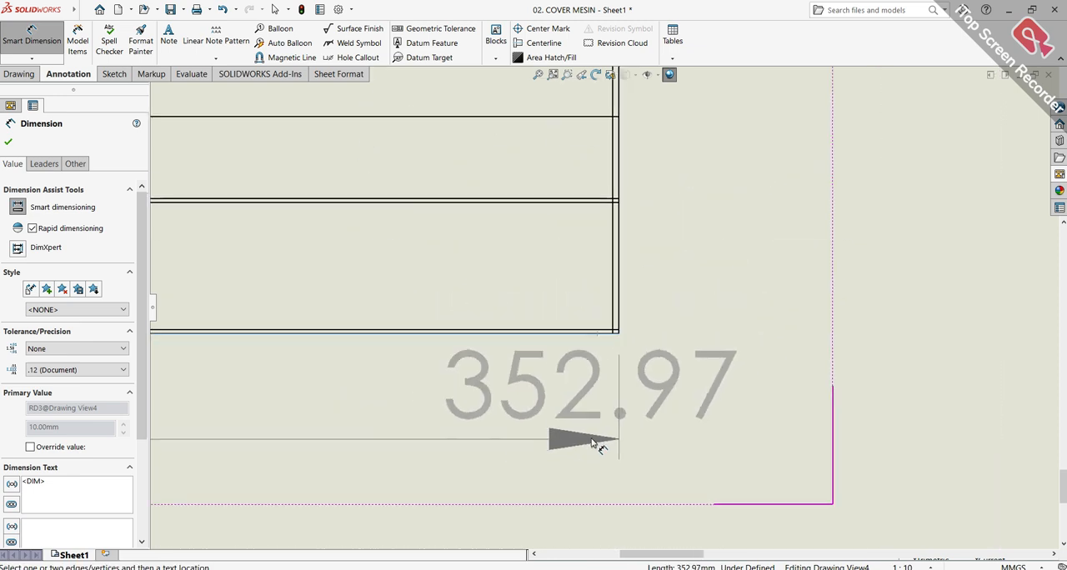
scroll(592, 443, up, 2)
click(419, 512)
key(Escape)
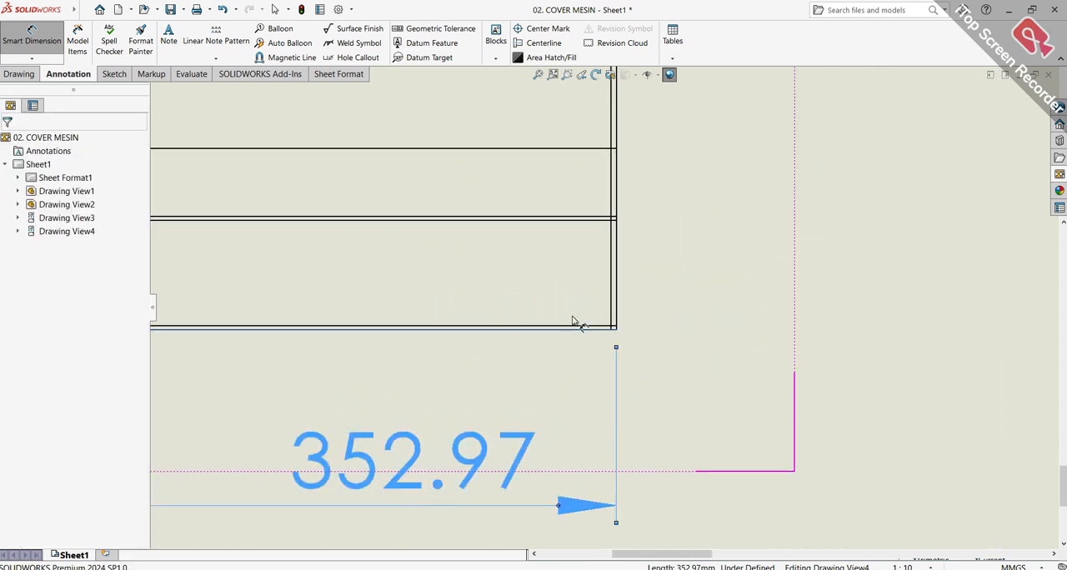
Dimension the height of the lower outlet section in the front view, from its upper horizontal line to the bottom edge, placing it to the view's right
scroll(596, 233, down, 2)
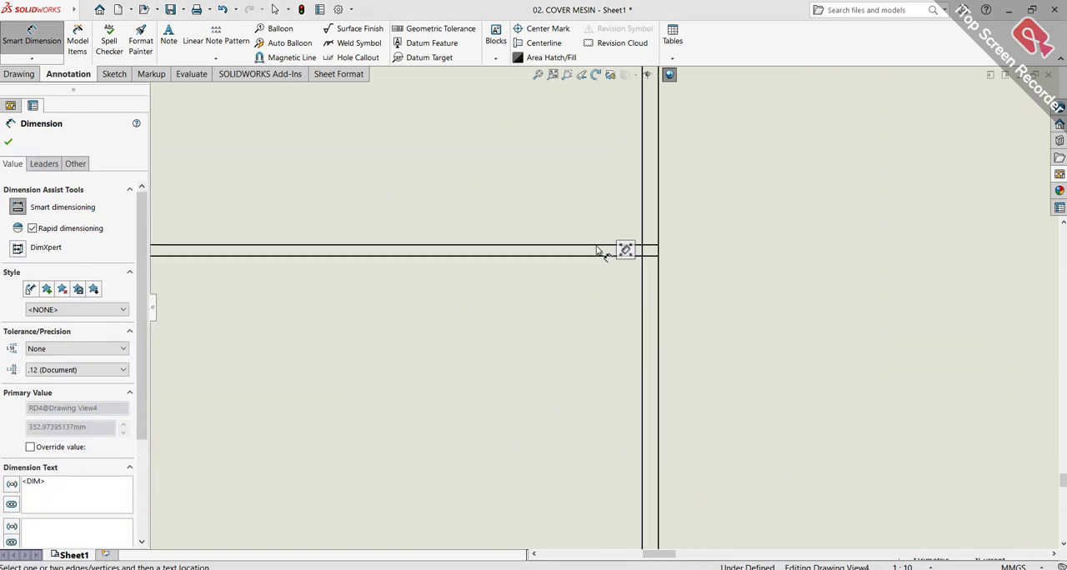
scroll(596, 341, up, 3)
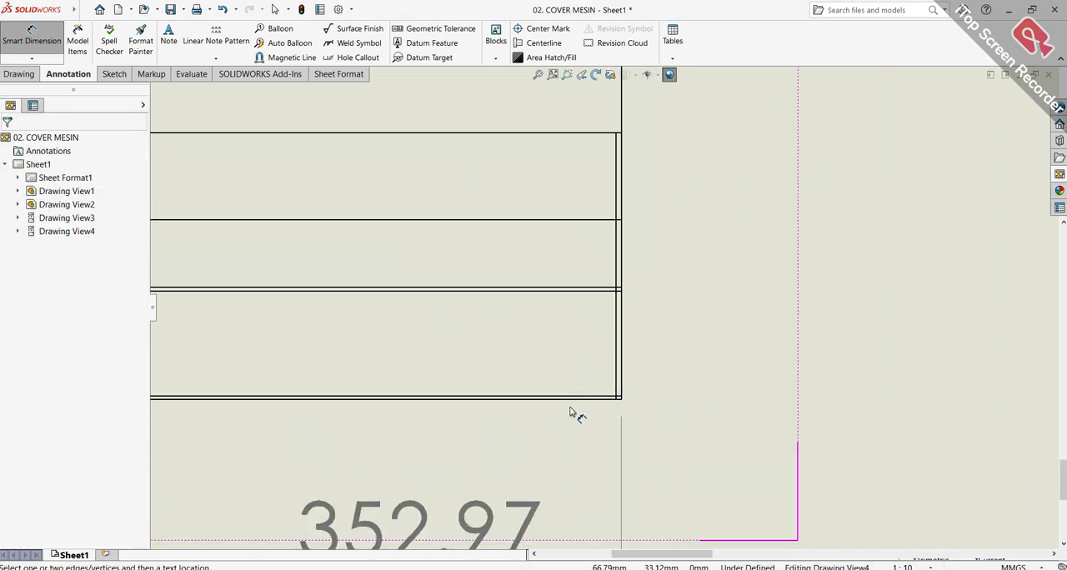
scroll(701, 289, up, 2)
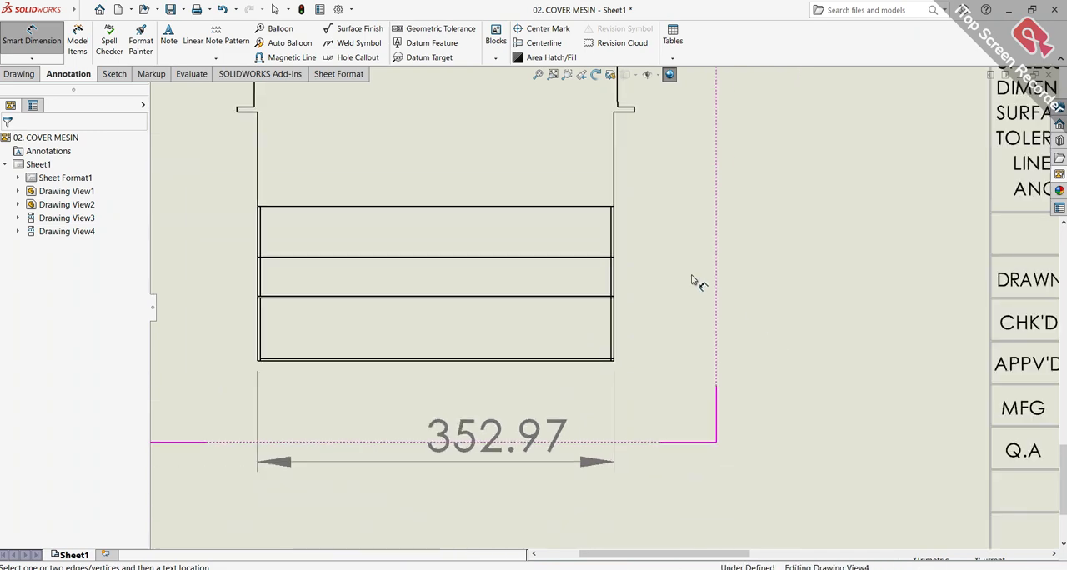
scroll(583, 242, up, 1)
scroll(581, 264, down, 3)
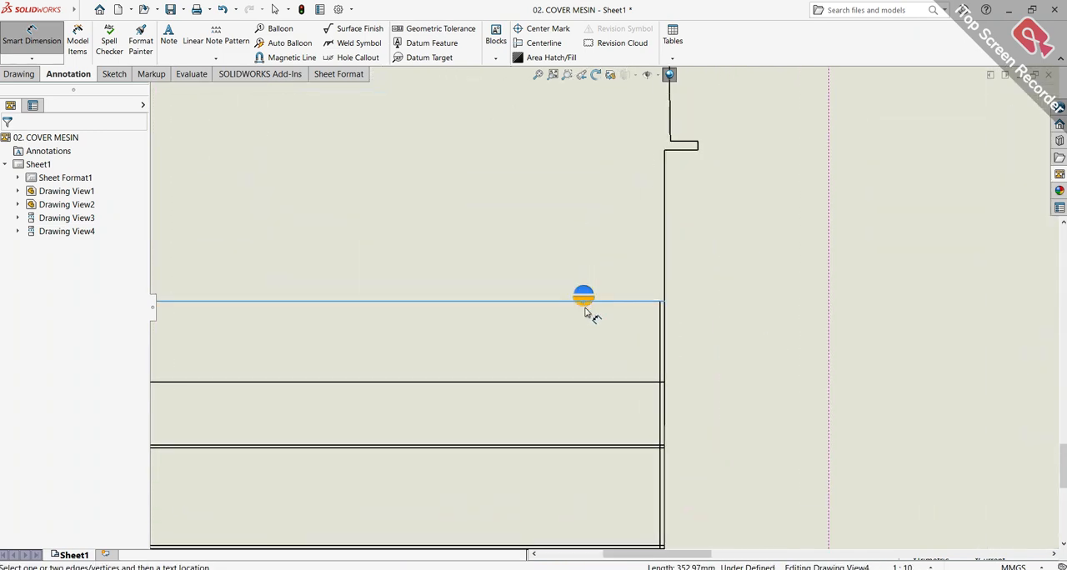
scroll(586, 313, up, 4)
scroll(584, 338, down, 3)
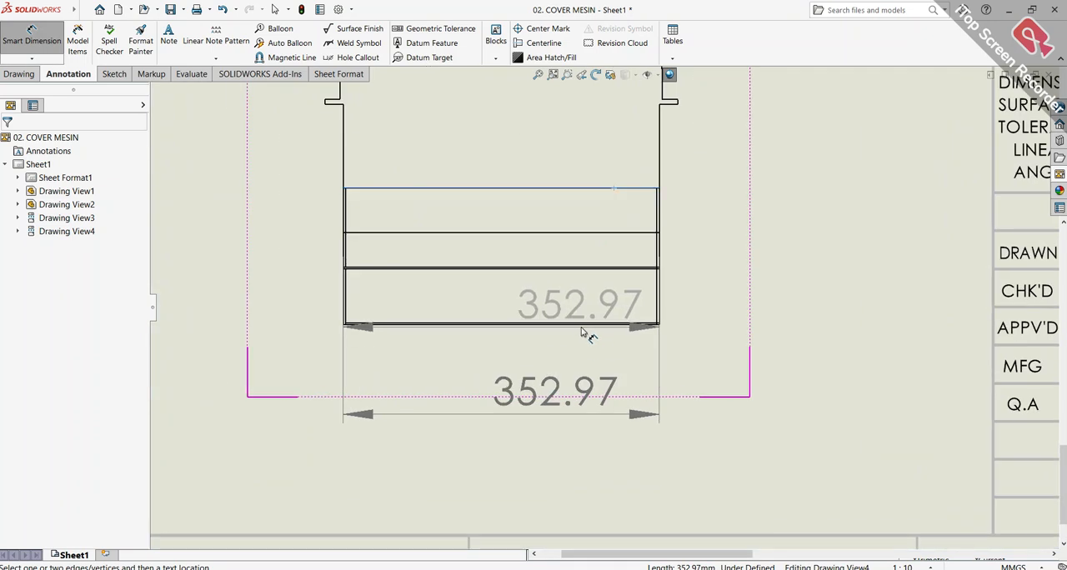
scroll(583, 332, down, 4)
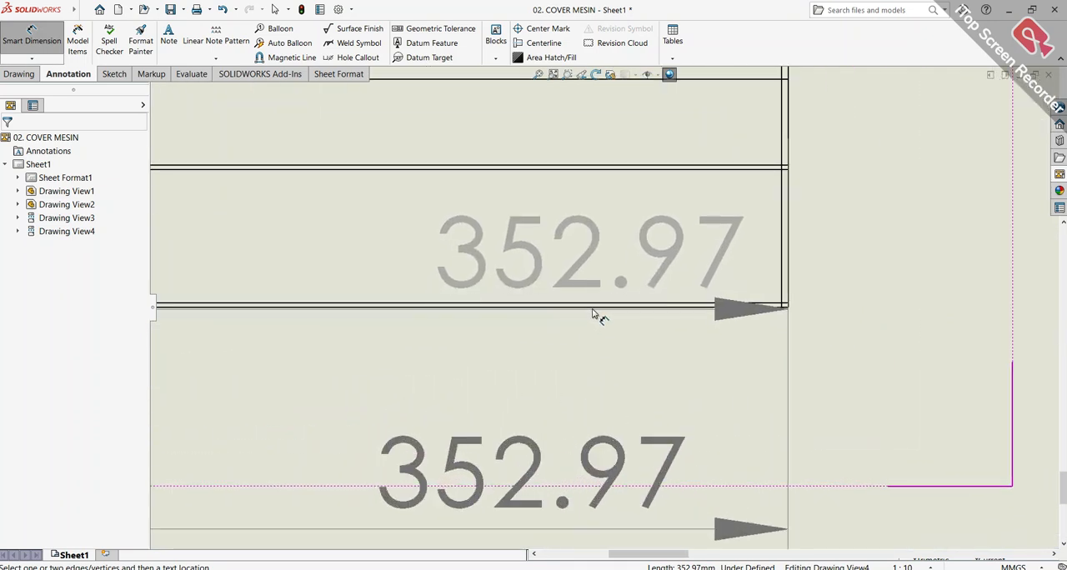
scroll(595, 311, up, 3)
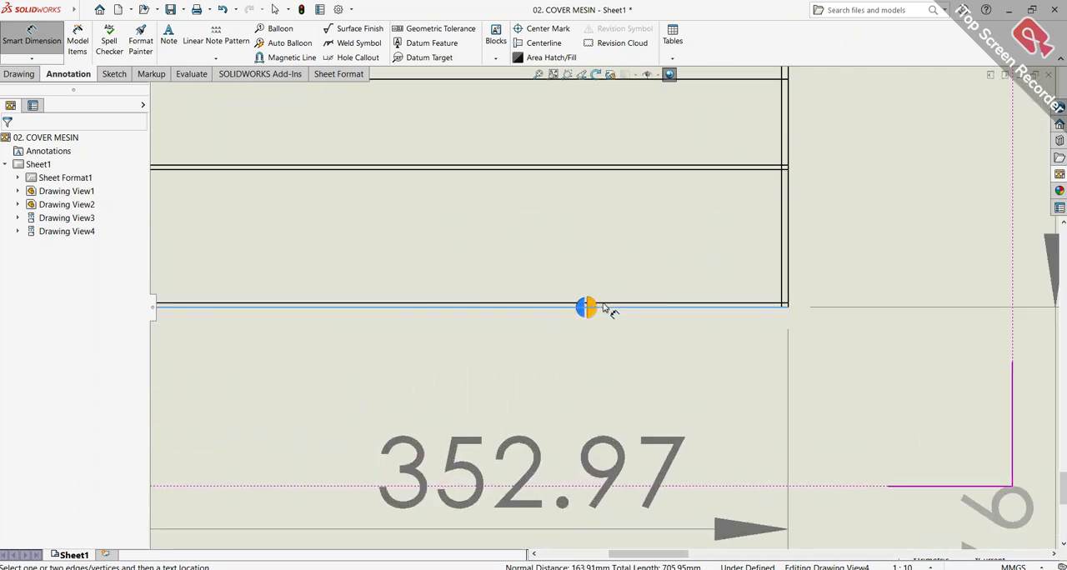
ctrl+middle_drag(817, 209, 736, 476)
scroll(748, 475, up, 1)
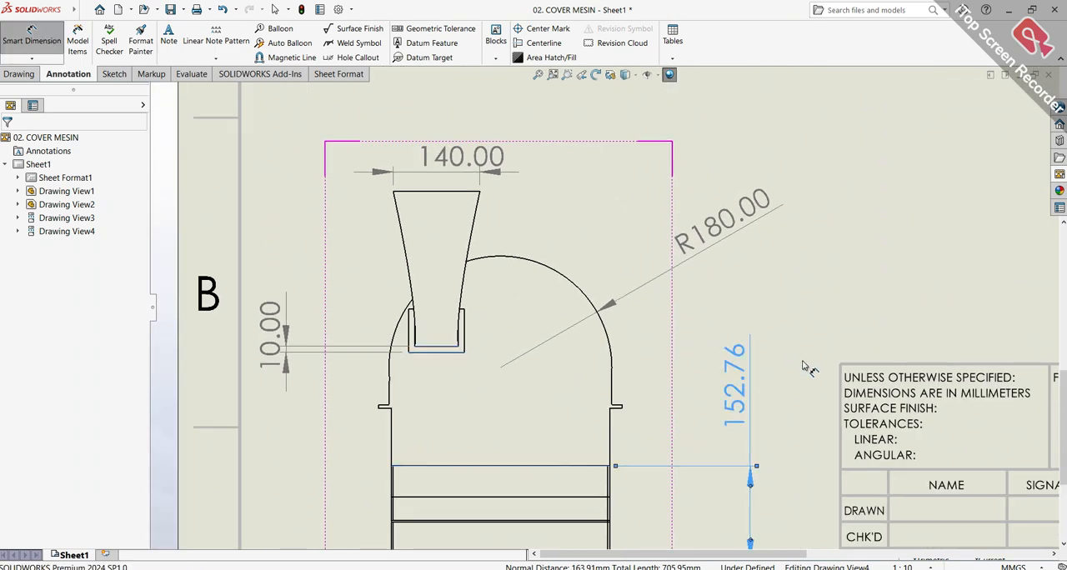
click(825, 341)
Move the side view farther right from the top view and lower the shaded isometric view toward the title block
key(f)
scroll(639, 303, down, 8)
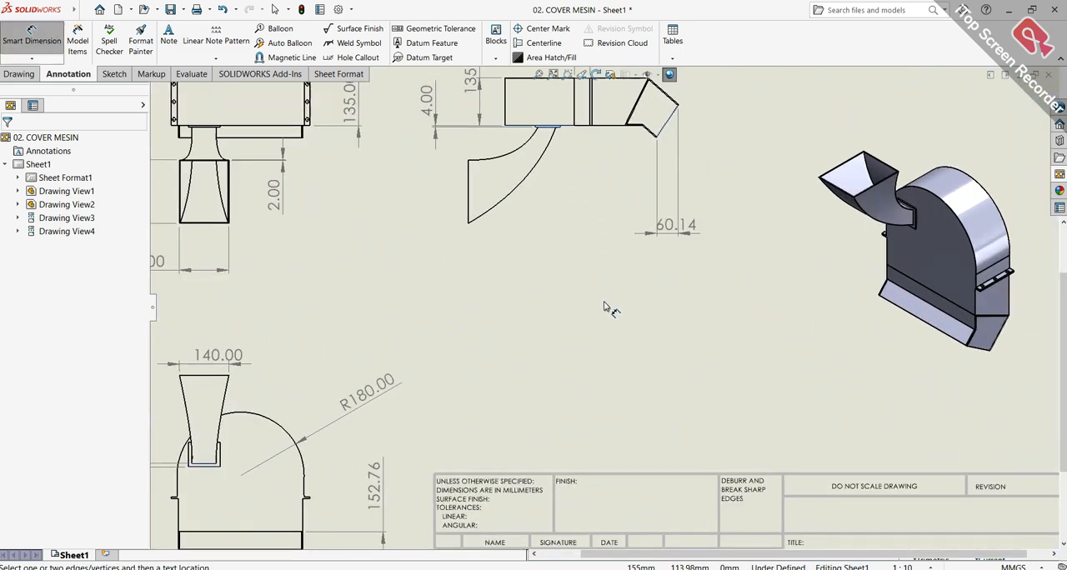
scroll(604, 306, up, 3)
scroll(603, 306, down, 2)
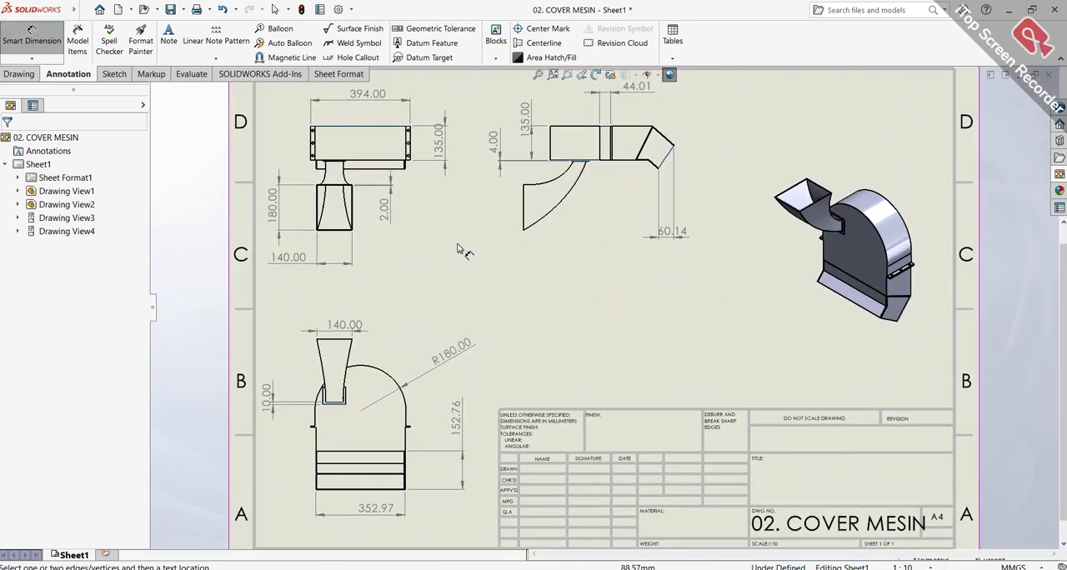
click(553, 75)
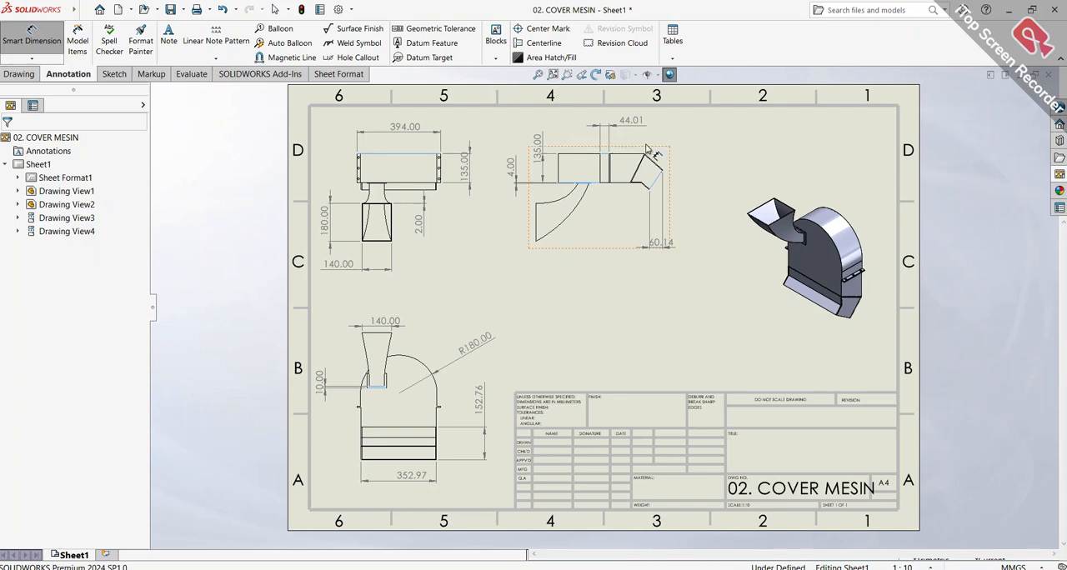
key(z)
key(Escape)
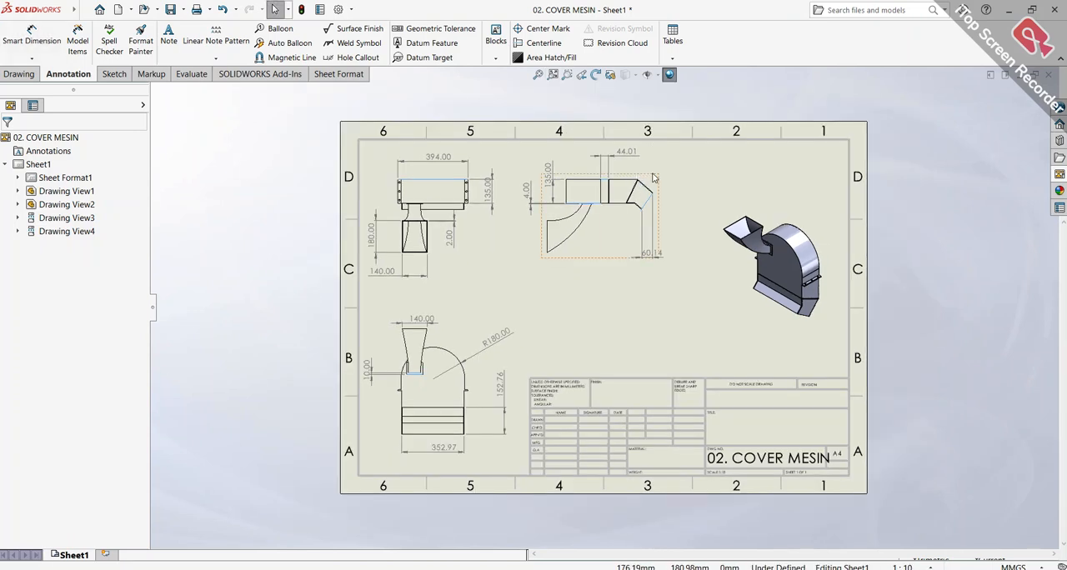
drag(654, 172, 694, 174)
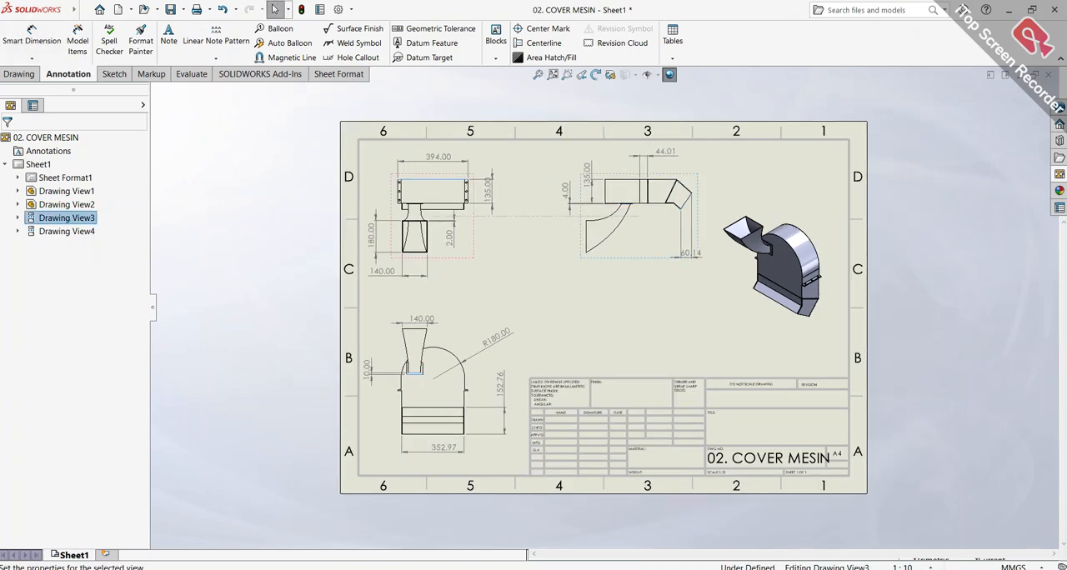
key(Escape)
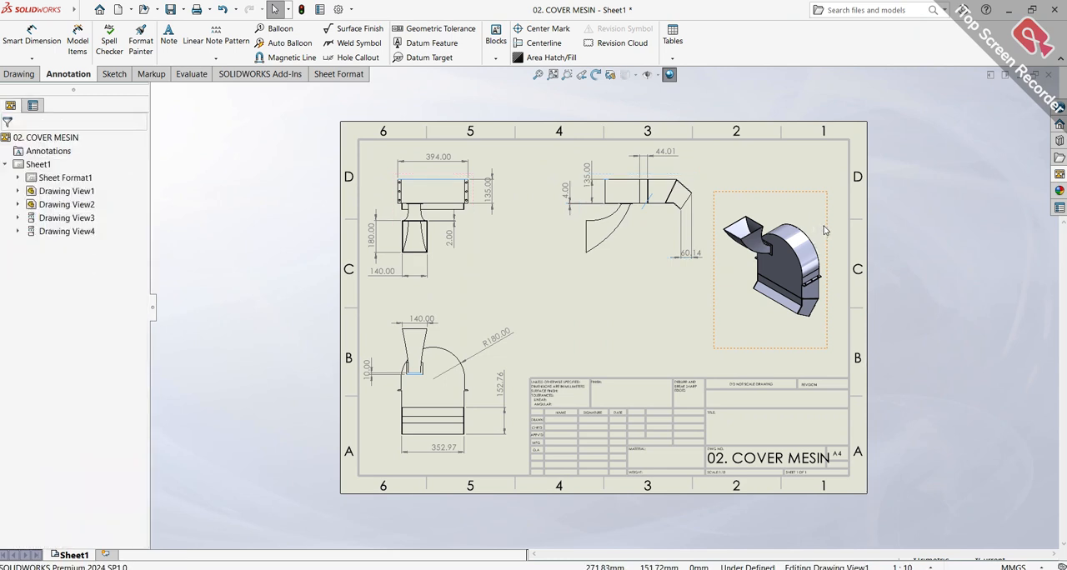
drag(826, 254, 818, 300)
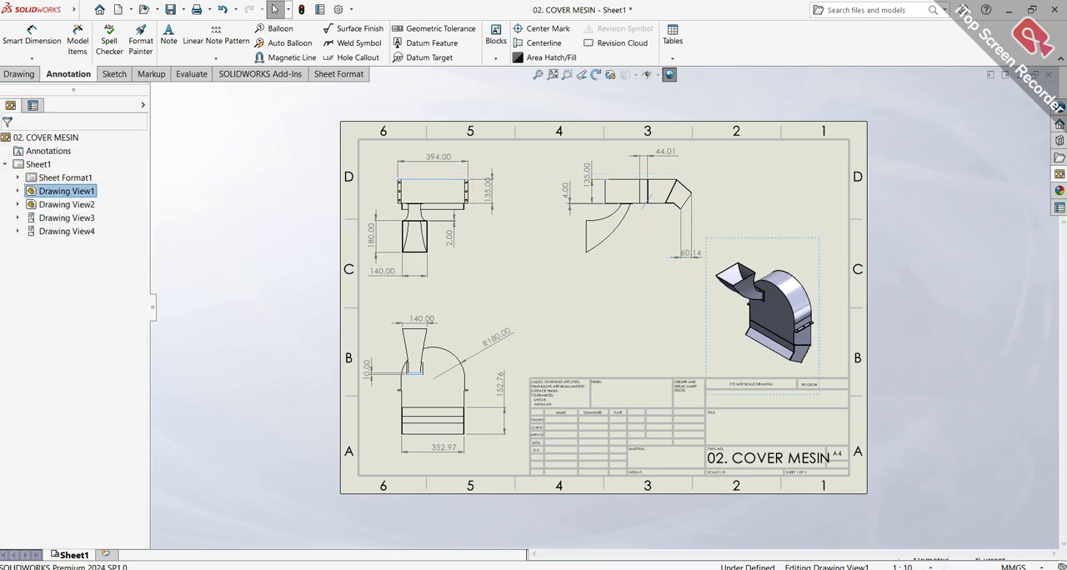
Create a detail view of the hopper's mounting flange from a circle of about 77 mm radius on the isometric view, placing it to that view's lower left
click(18, 74)
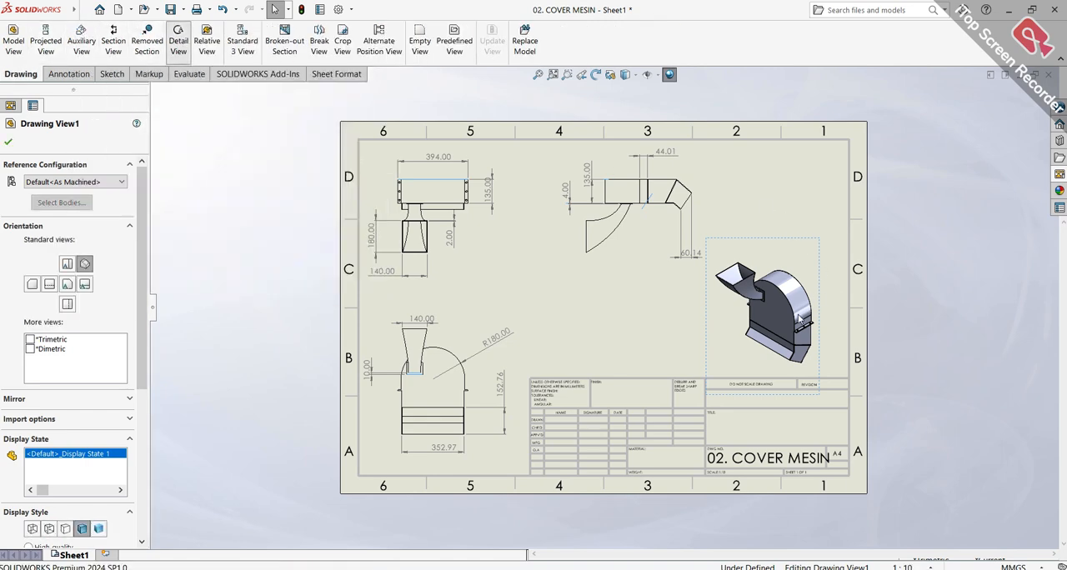
scroll(766, 302, down, 3)
scroll(765, 307, down, 8)
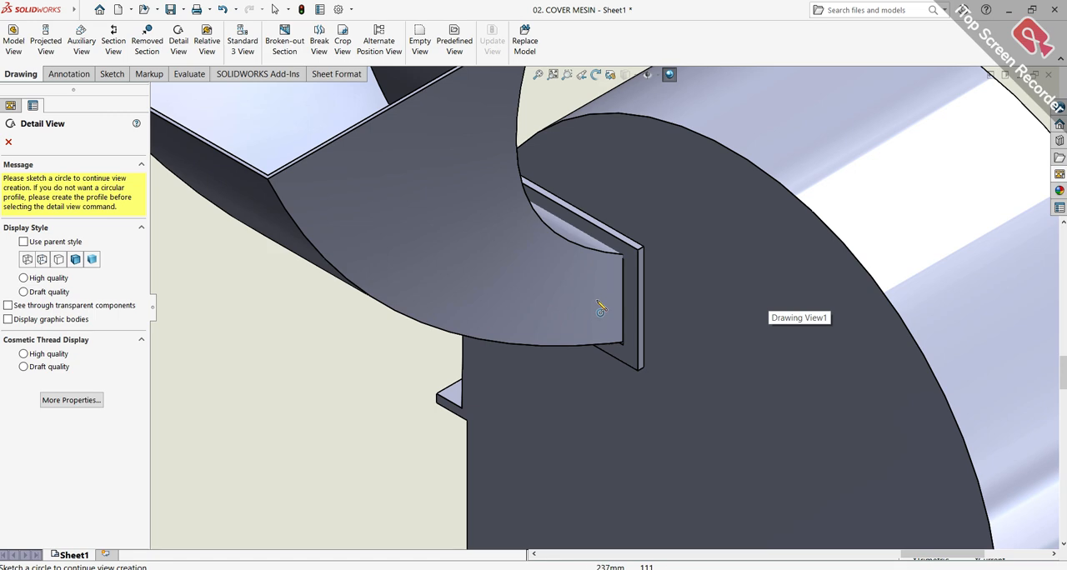
click(598, 303)
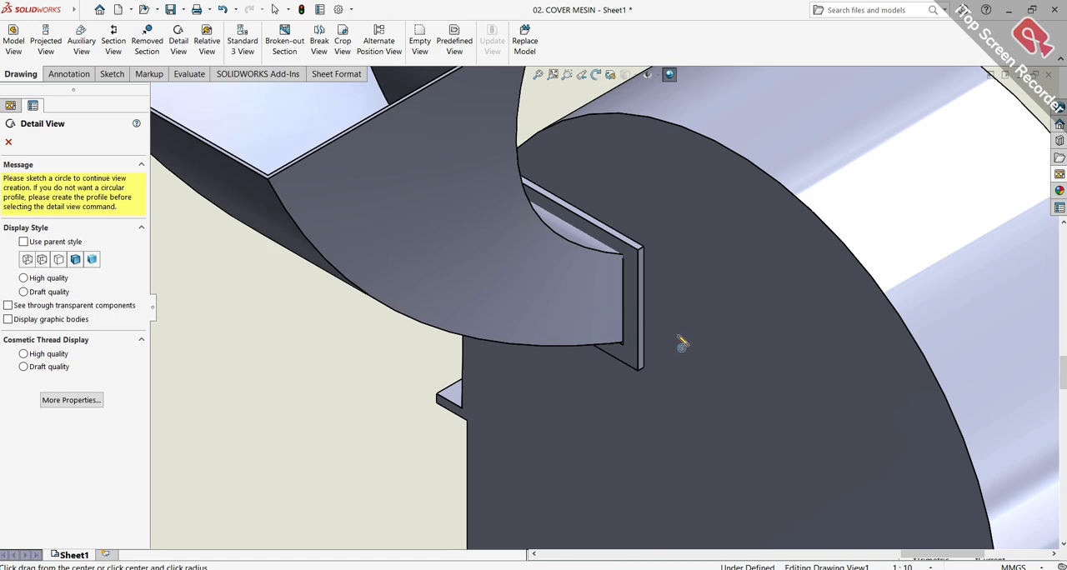
click(728, 380)
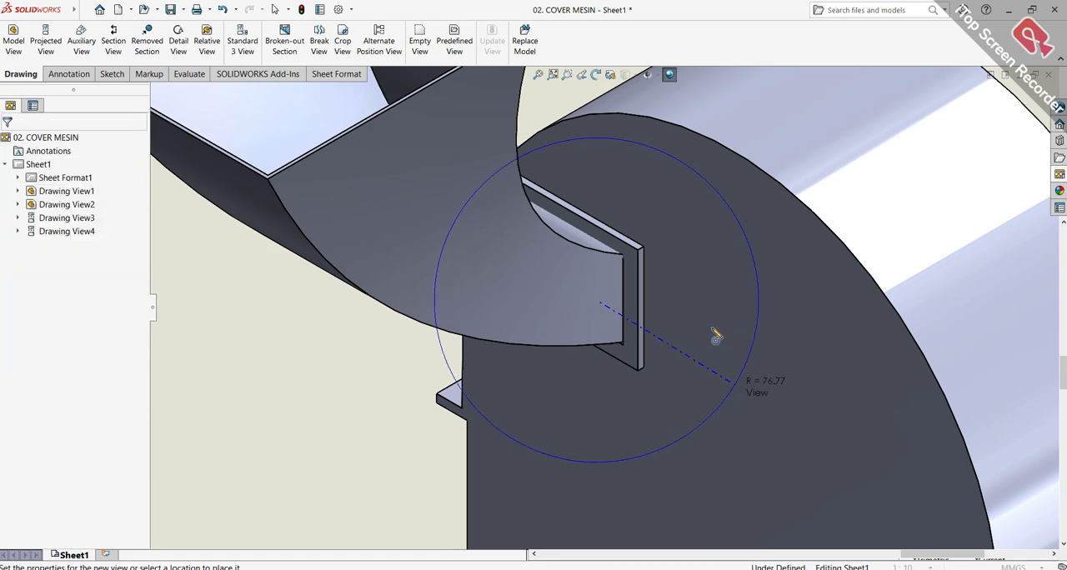
scroll(710, 325, up, 8)
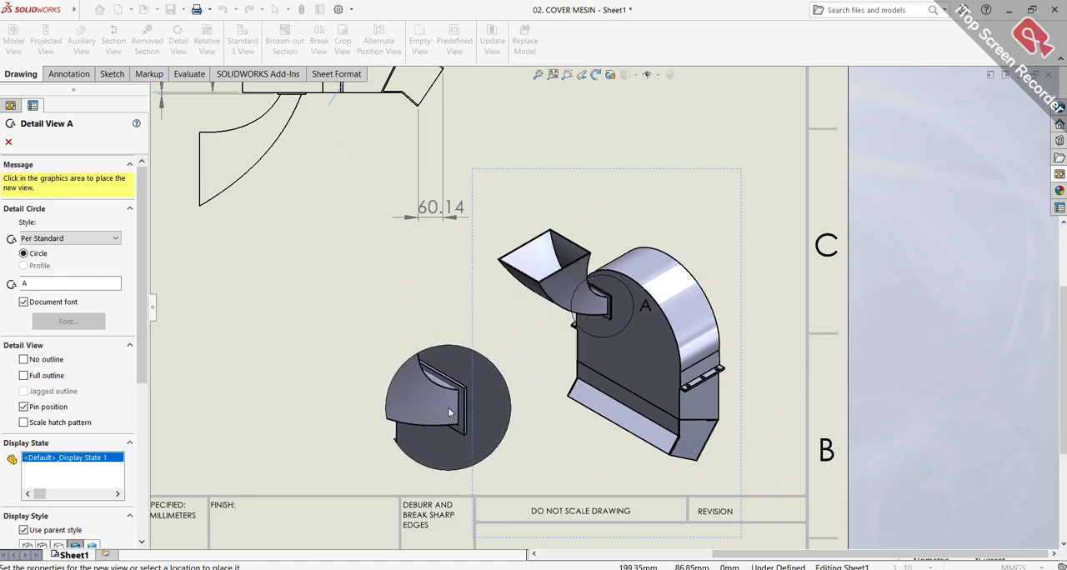
click(446, 401)
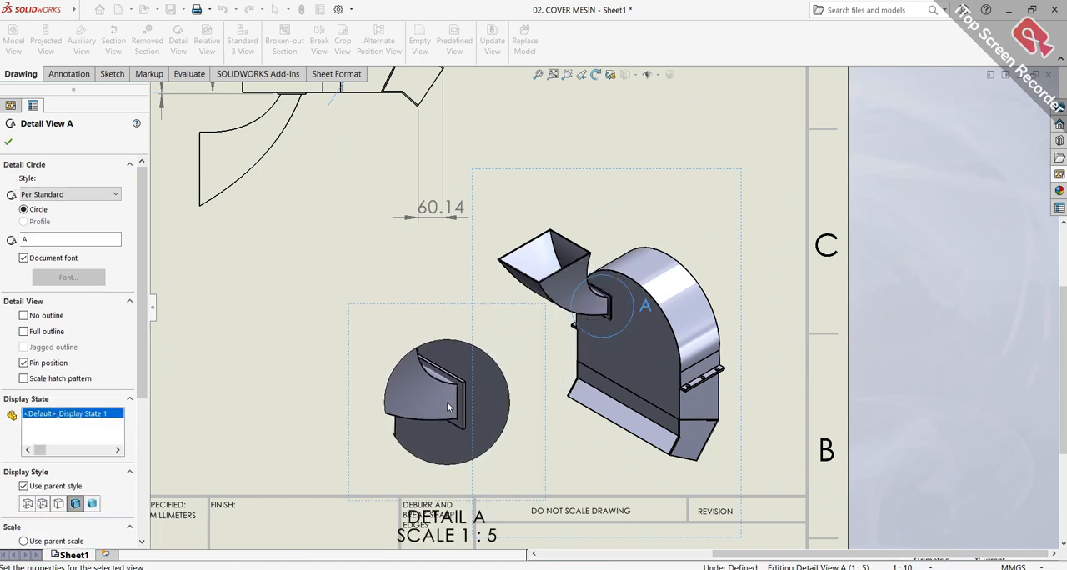
scroll(454, 397, up, 2)
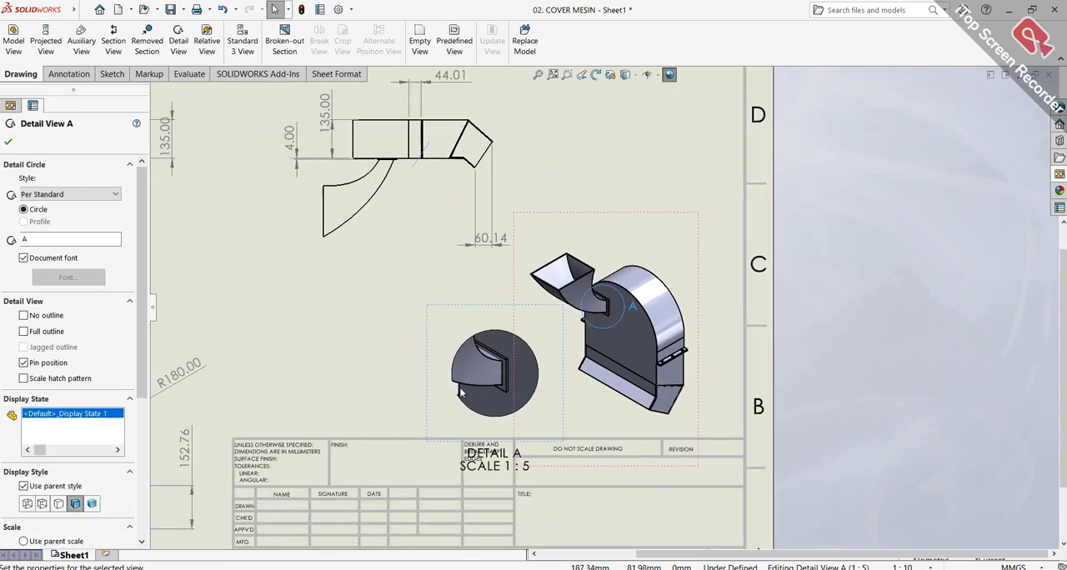
Accept the detail view and set the top view and its linked front and side views to the Shaded With Edges display style
click(8, 144)
scroll(390, 256, up, 3)
scroll(390, 256, down, 2)
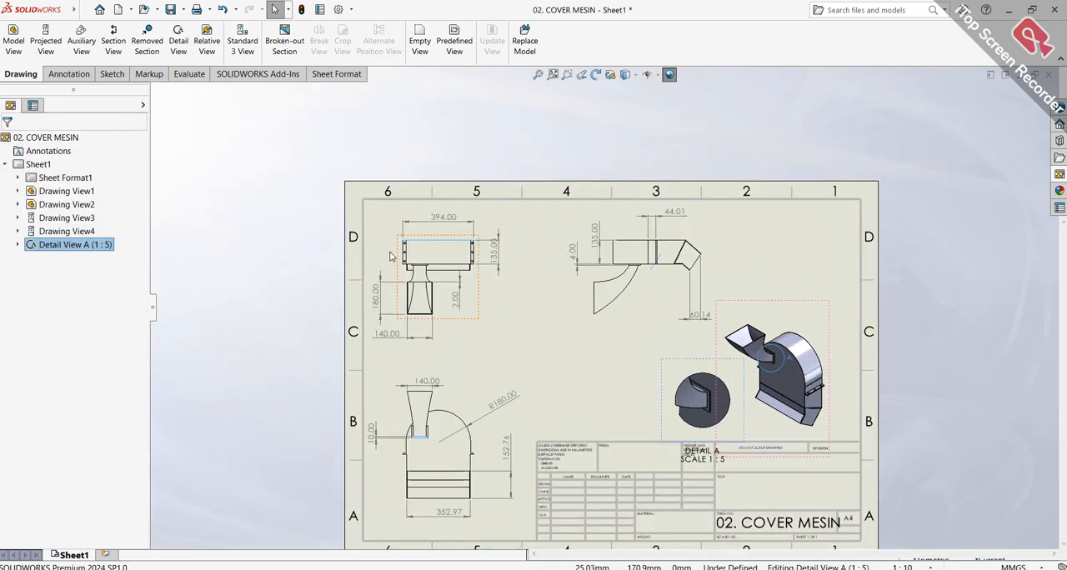
scroll(390, 256, down, 5)
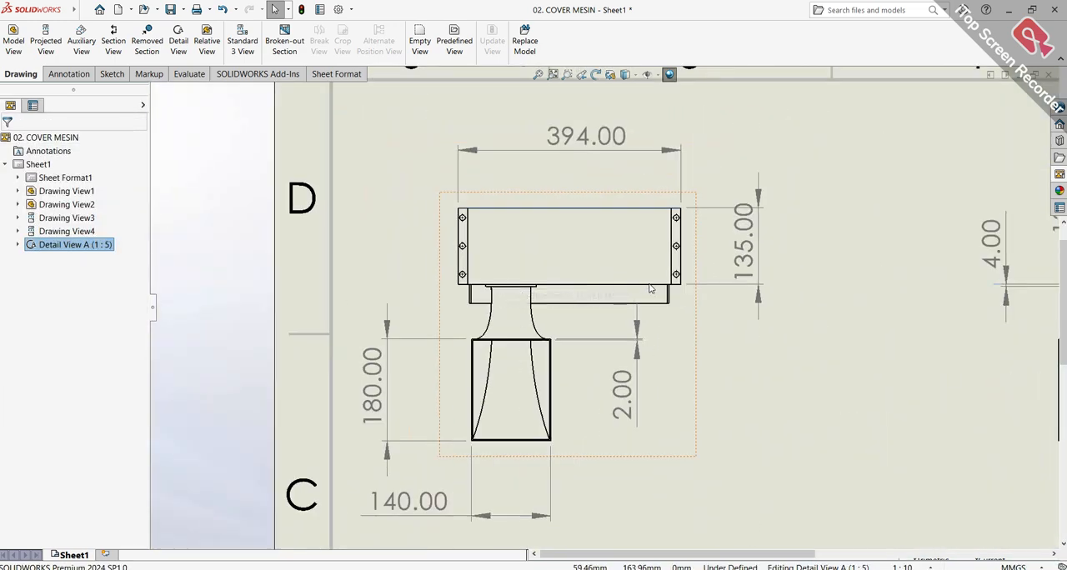
scroll(618, 288, up, 5)
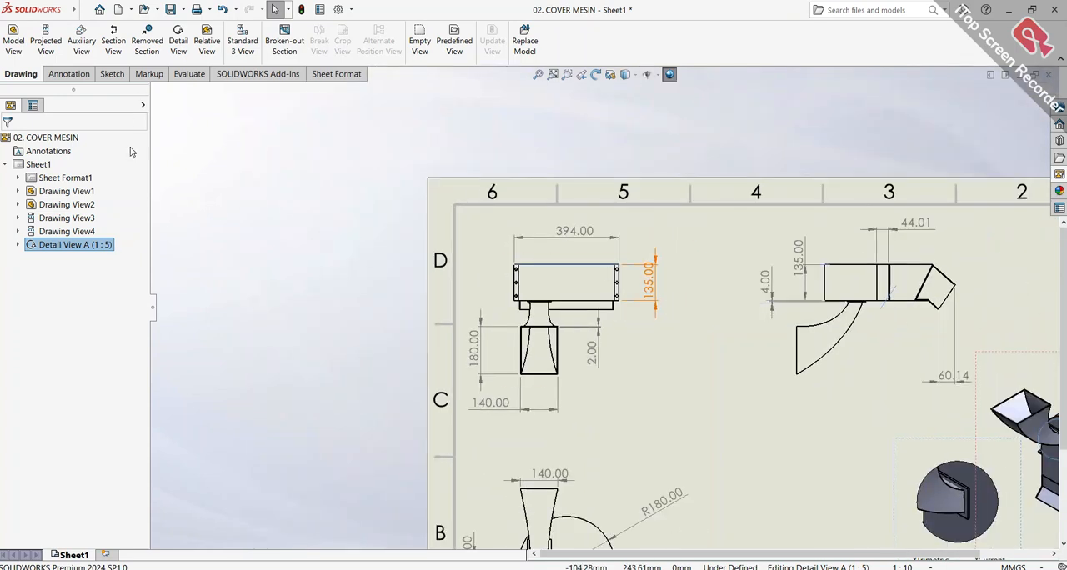
click(538, 248)
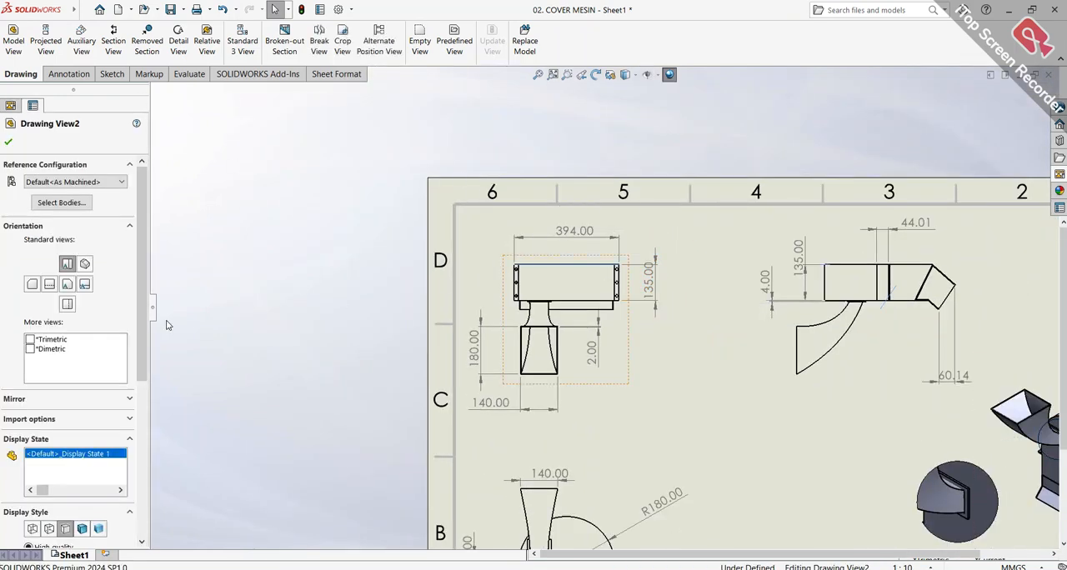
click(82, 529)
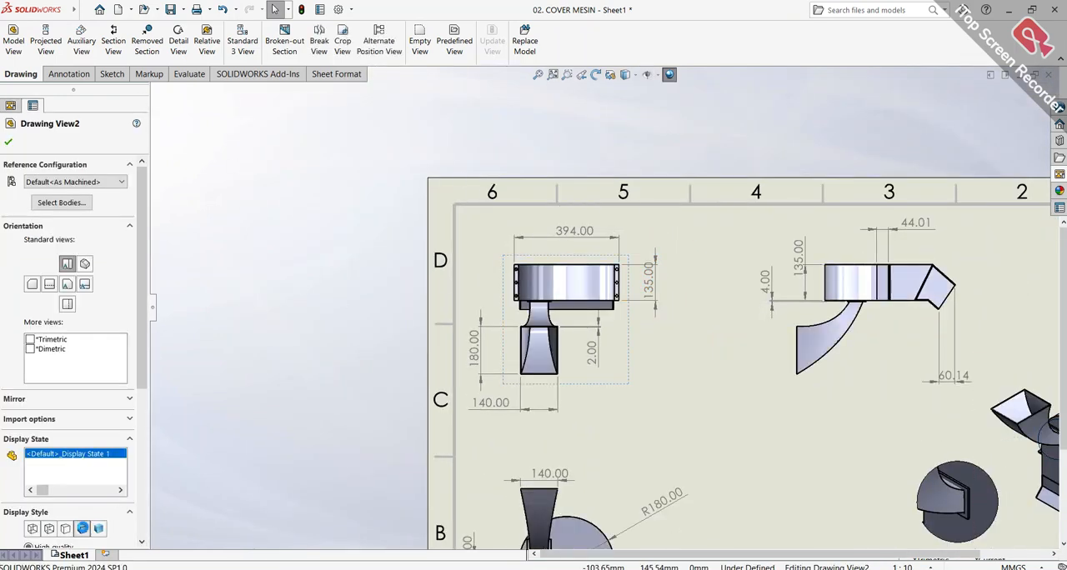
scroll(601, 308, up, 3)
scroll(707, 373, down, 2)
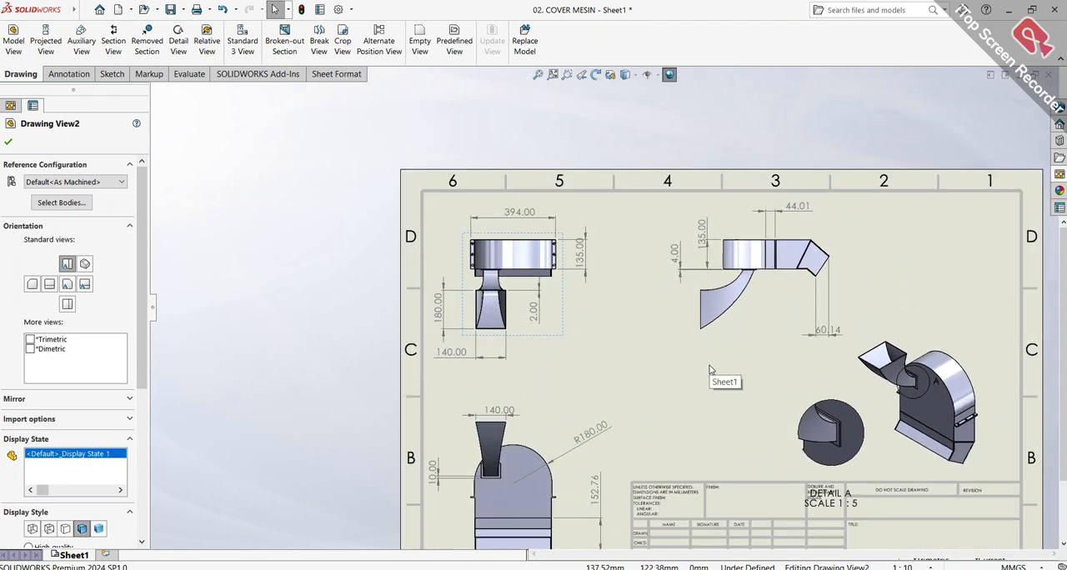
scroll(715, 367, up, 1)
key(f)
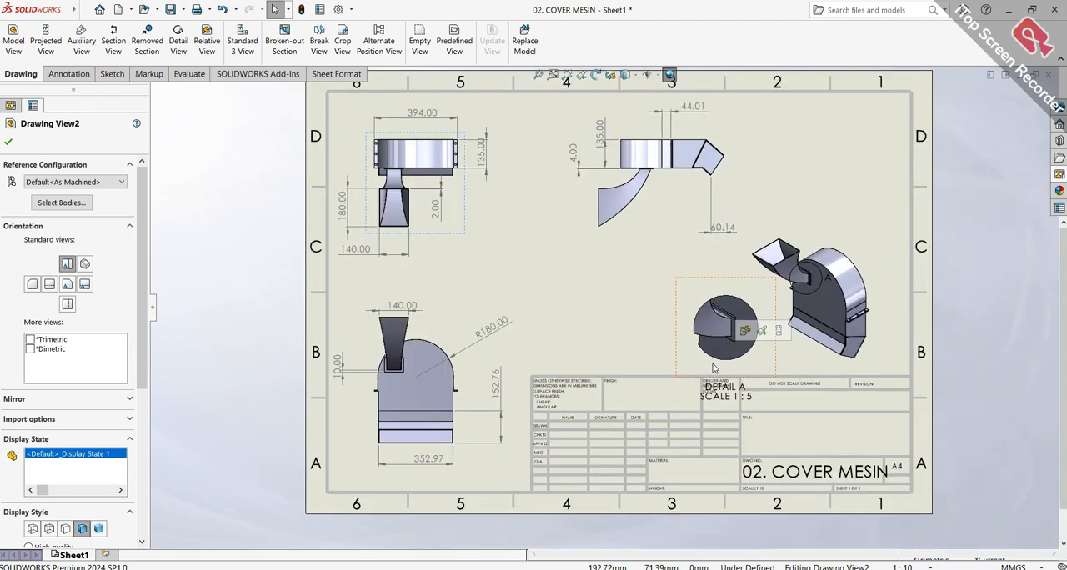
Move the detail view's label out of the title block to the detail's left side, and shift the isometric view slightly right
drag(737, 392, 690, 374)
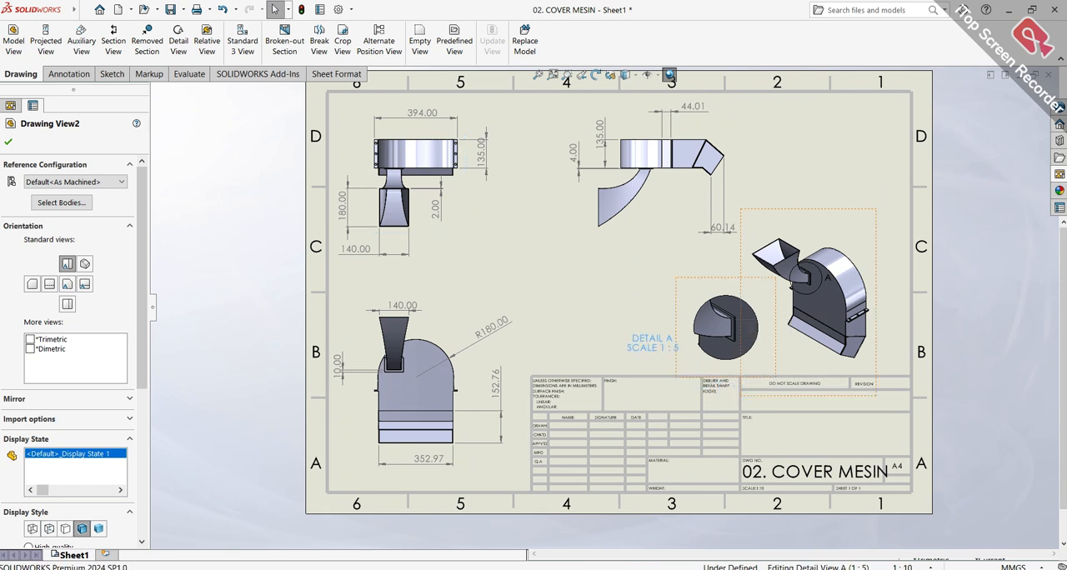
scroll(442, 242, down, 1)
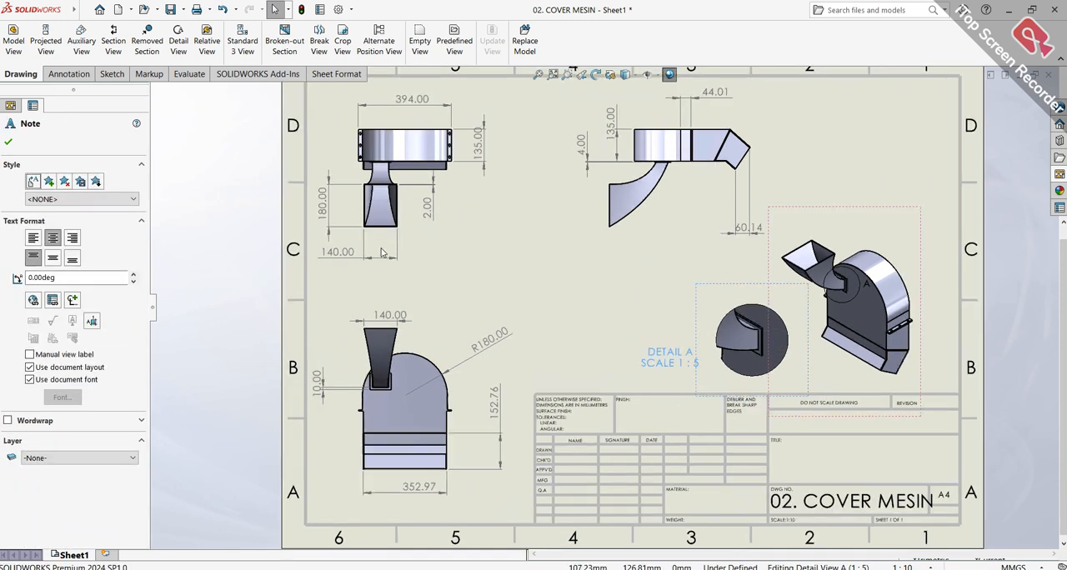
key(f)
click(7, 142)
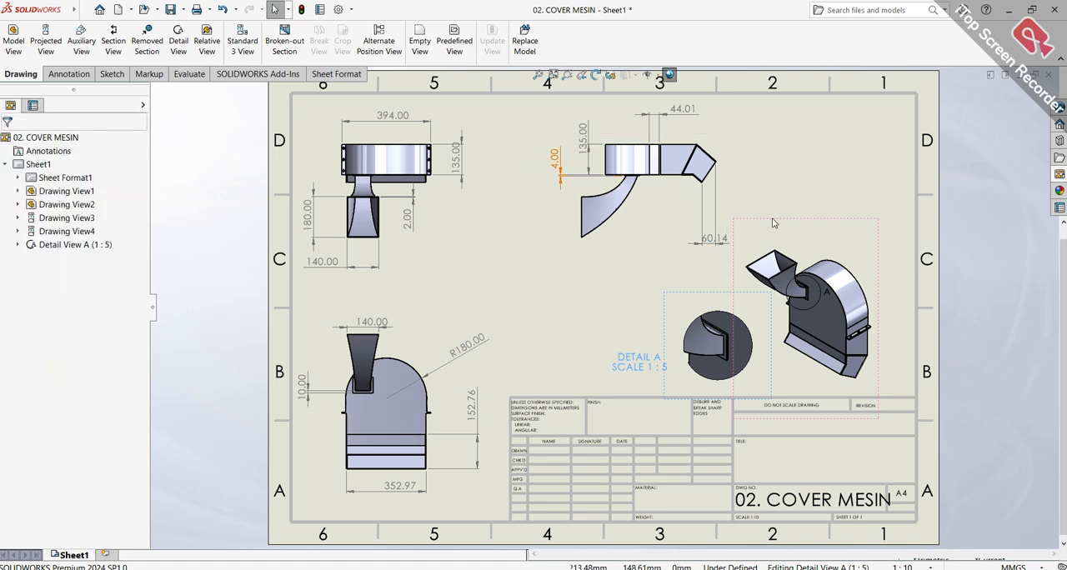
drag(875, 227, 902, 224)
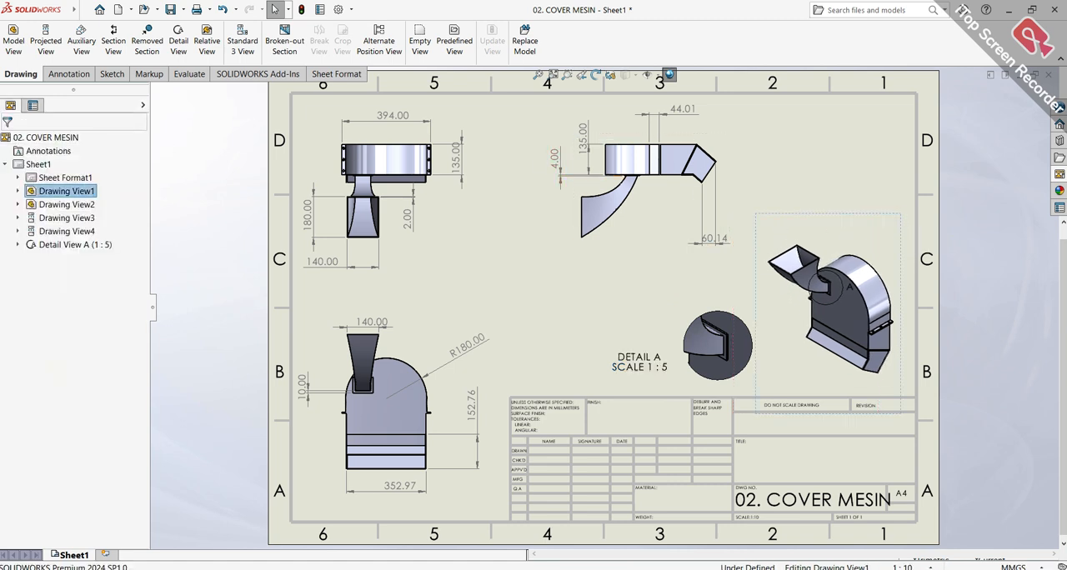
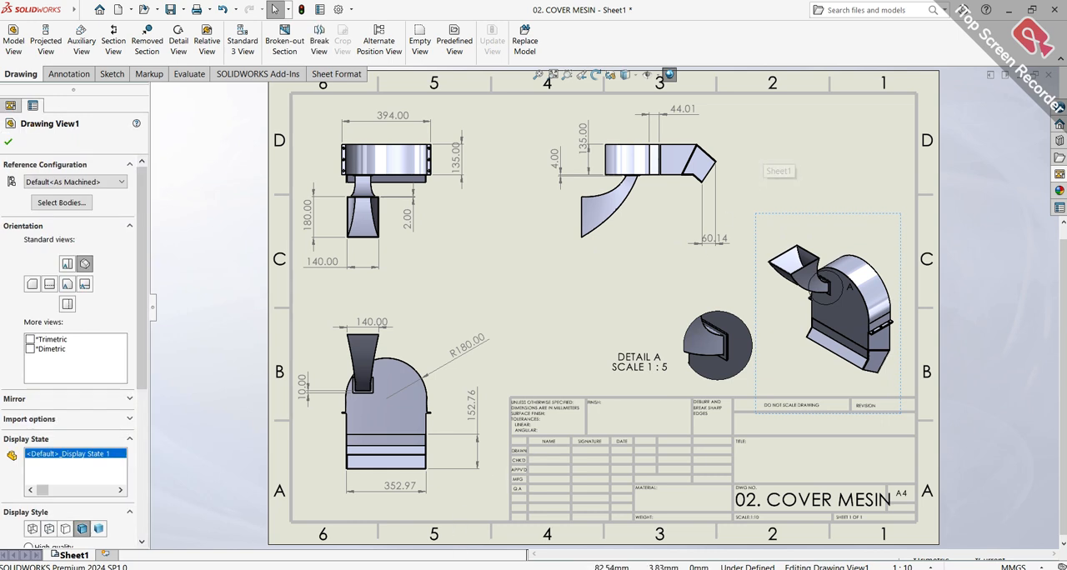
Switch to the PROCESSING MACHINE assembly and open its PANEL component as a separate part
click(527, 568)
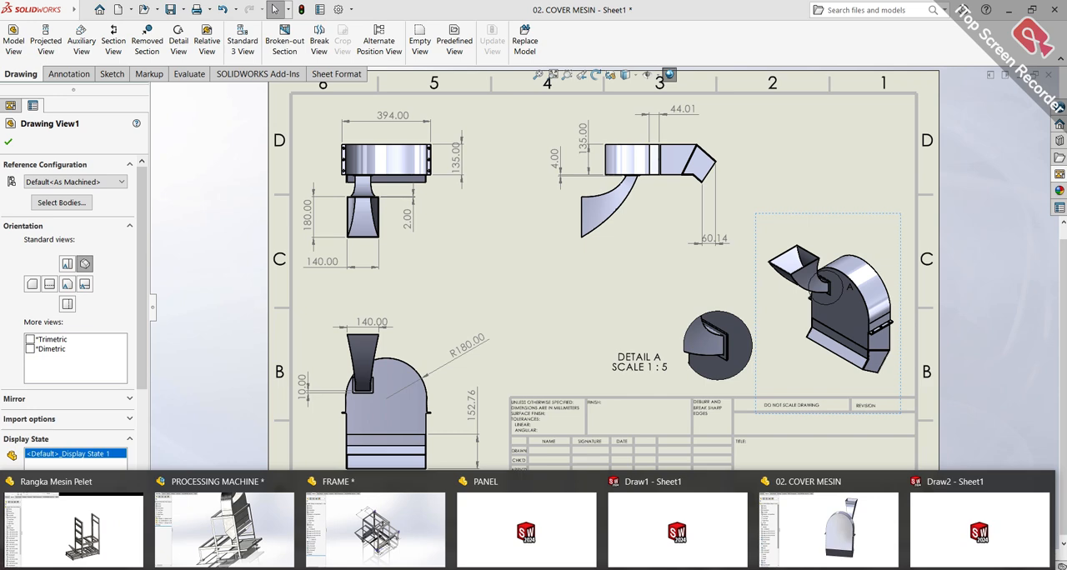
click(210, 546)
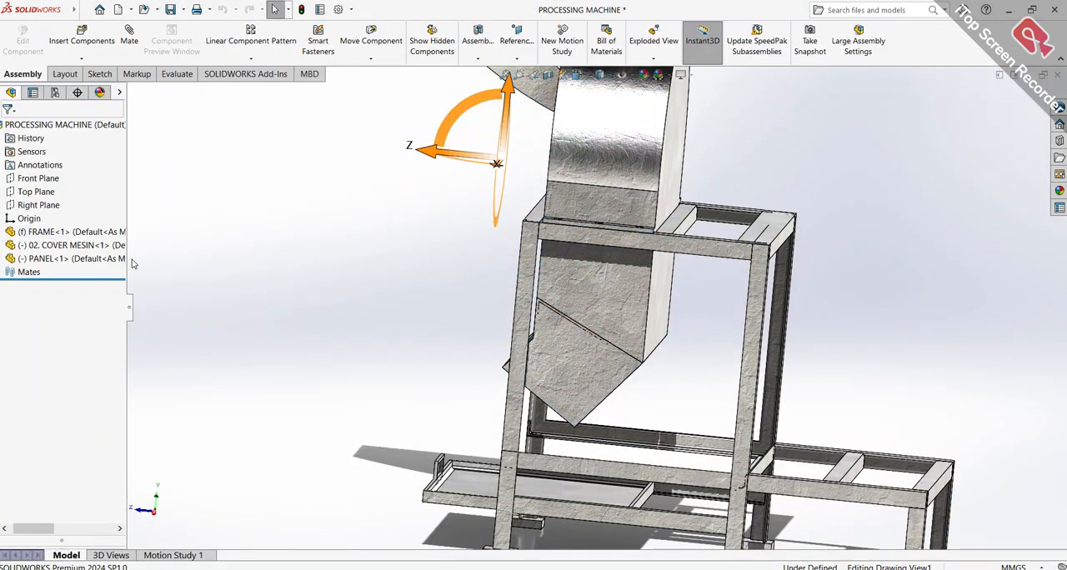
click(120, 259)
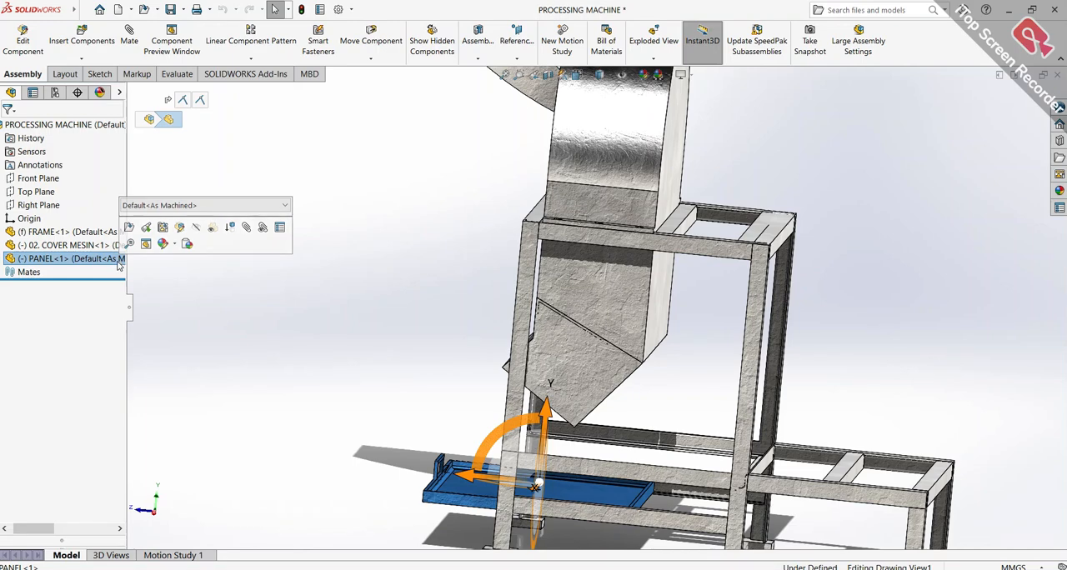
right_click(119, 263)
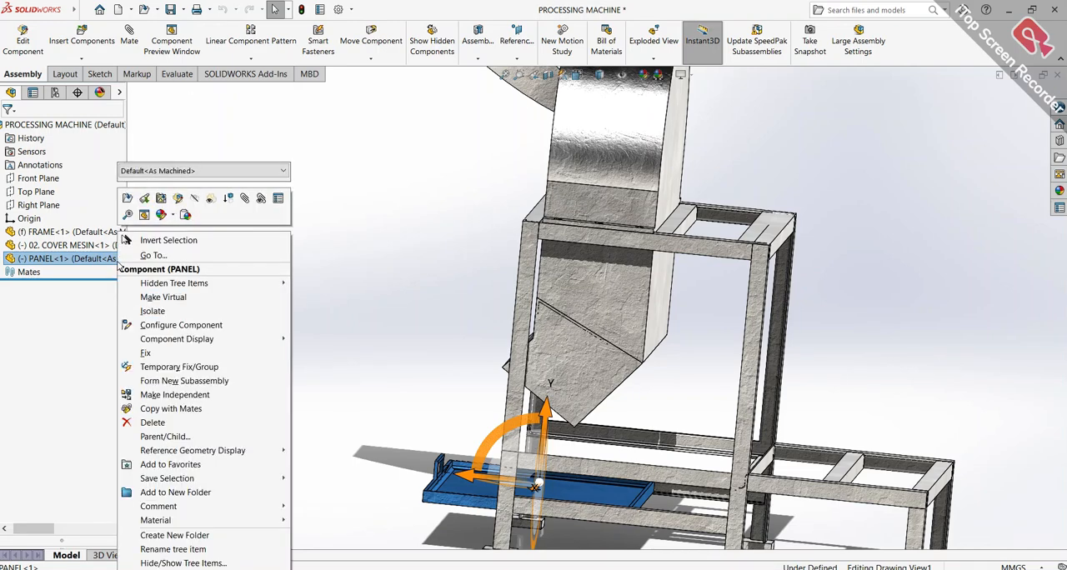
click(127, 215)
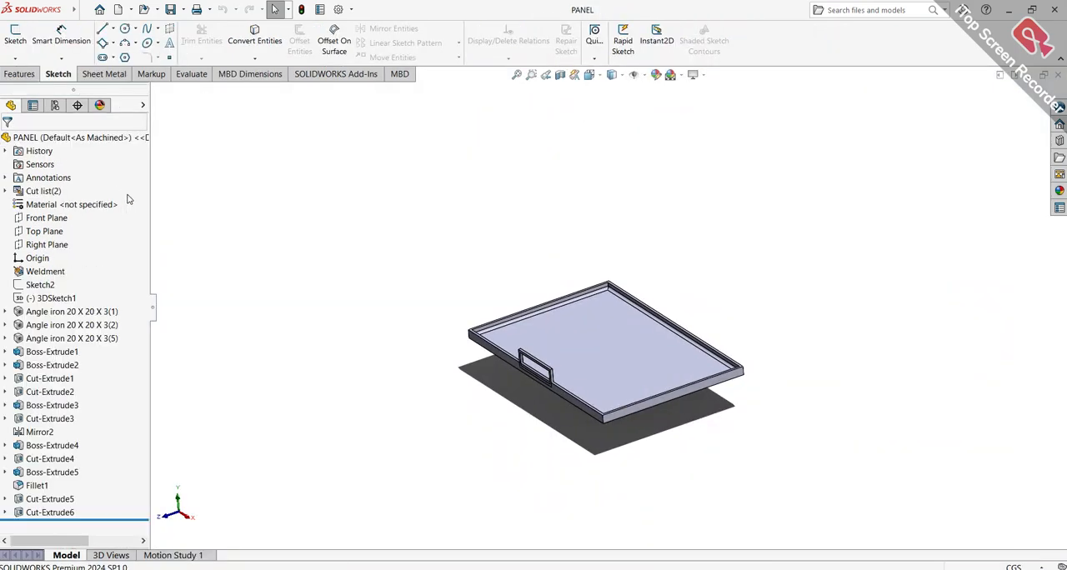
Set the panel's scene to 3 Point Faded and enable the Cartoon and Perspective view settings
click(681, 75)
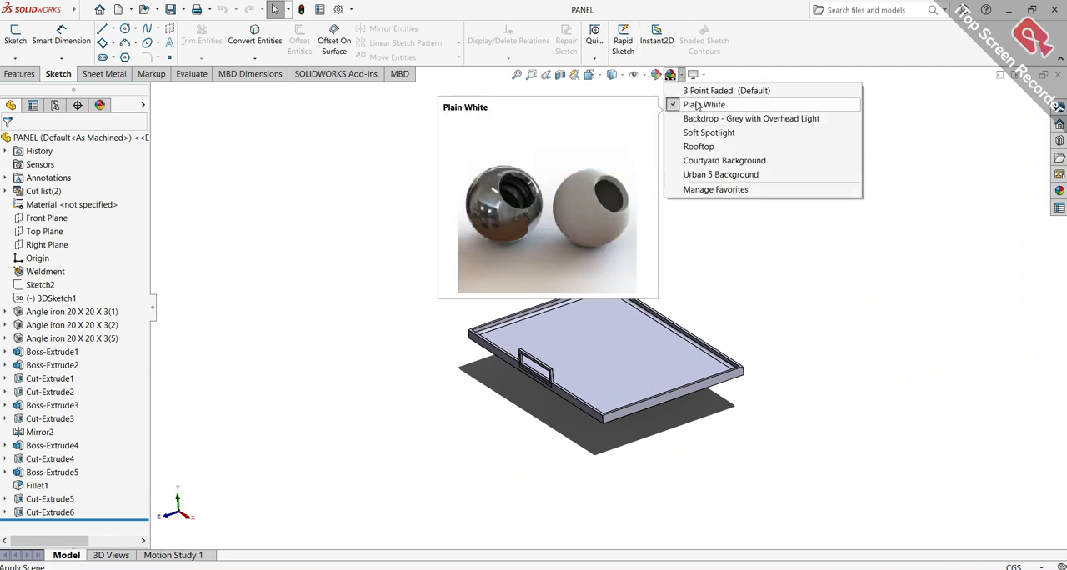
click(697, 93)
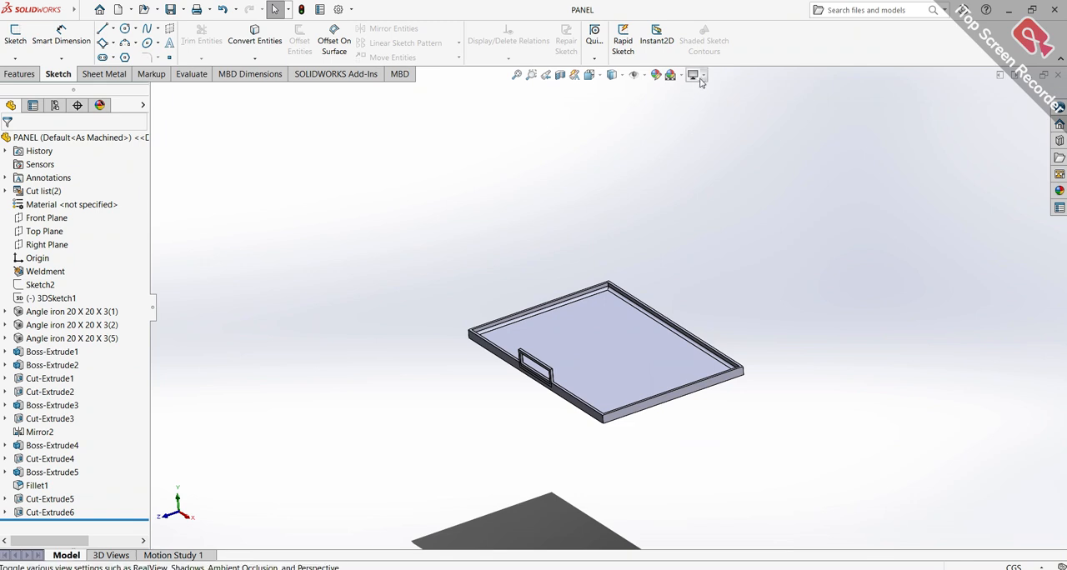
click(704, 77)
click(704, 139)
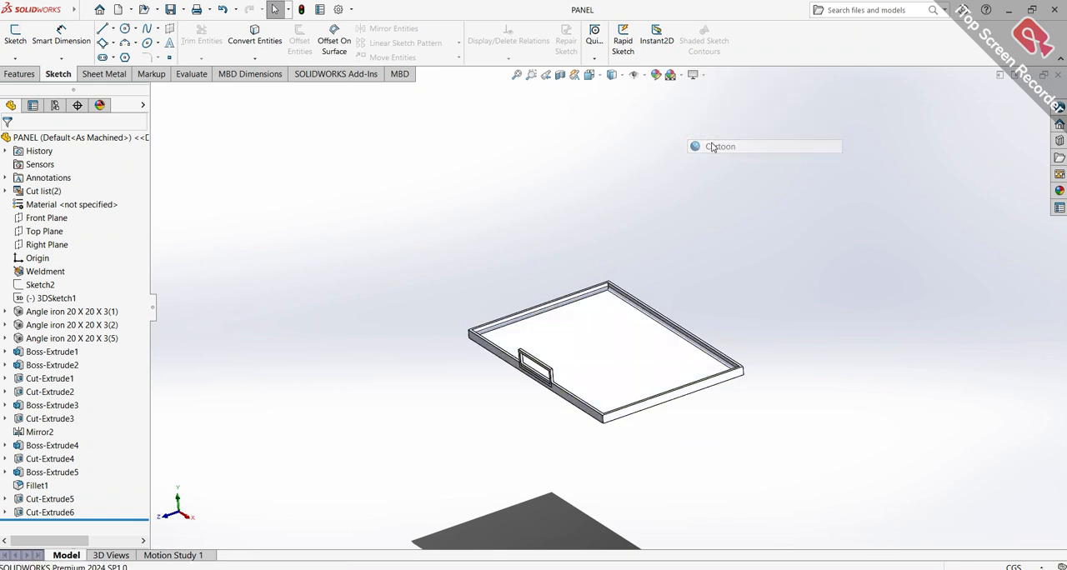
click(701, 77)
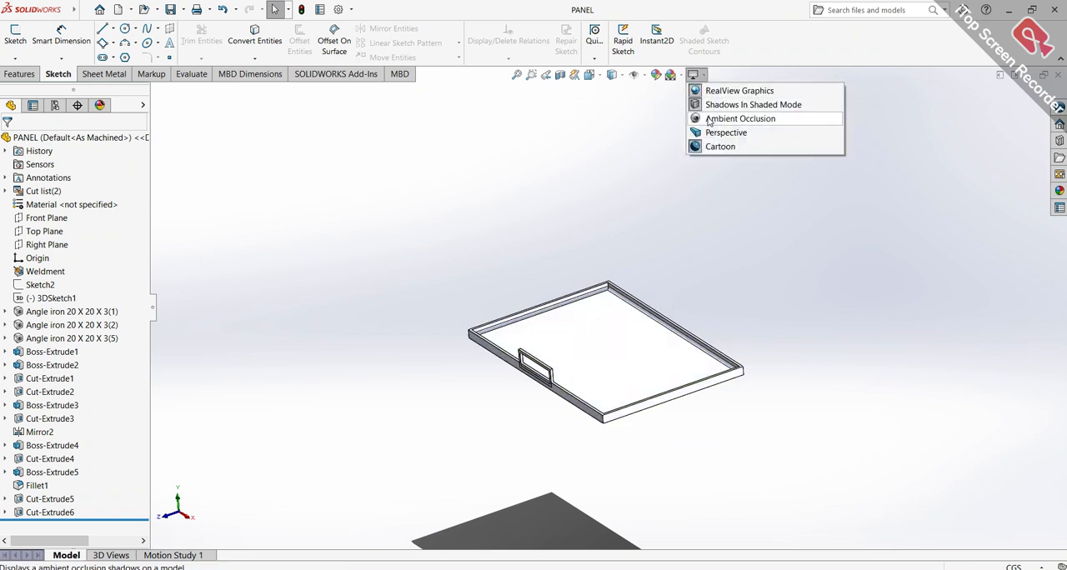
click(710, 132)
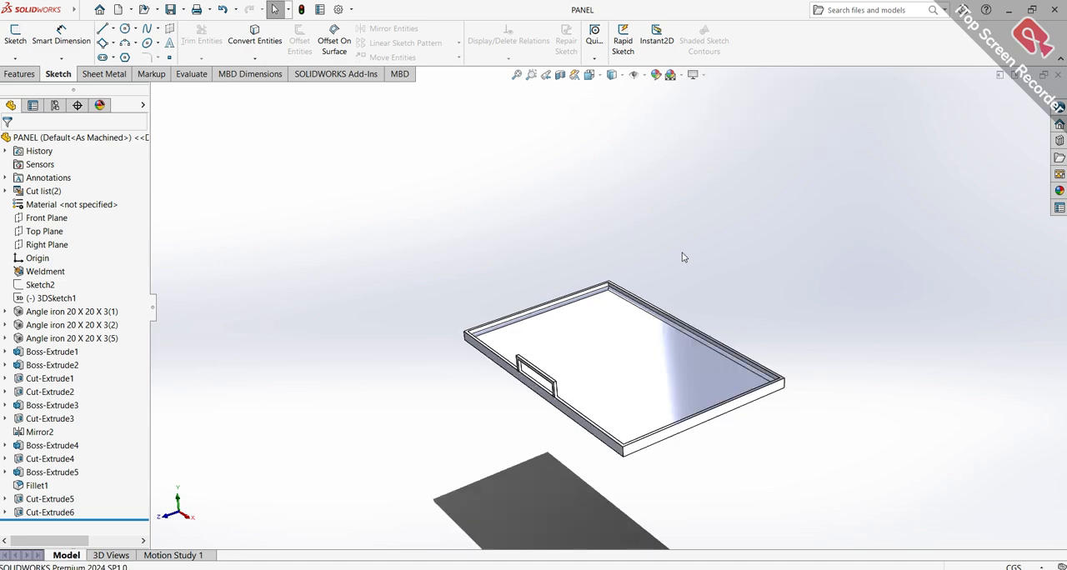
Examine the panel tray from several angles and inspect its angle iron members, first two boss extrudes and second cut
middle_drag(681, 307, 817, 235)
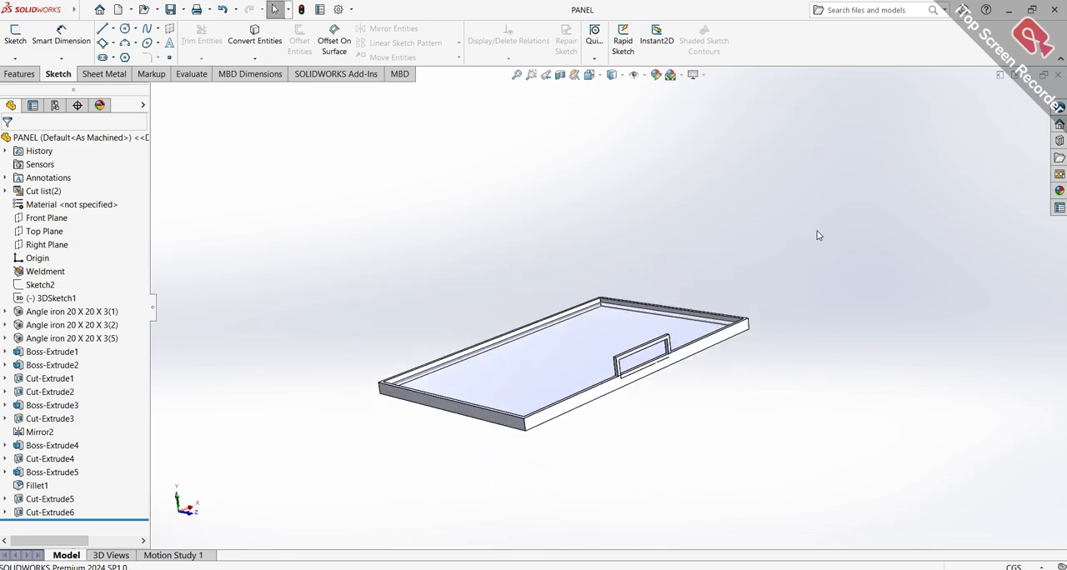
key(ctrl+7)
scroll(435, 281, down, 2)
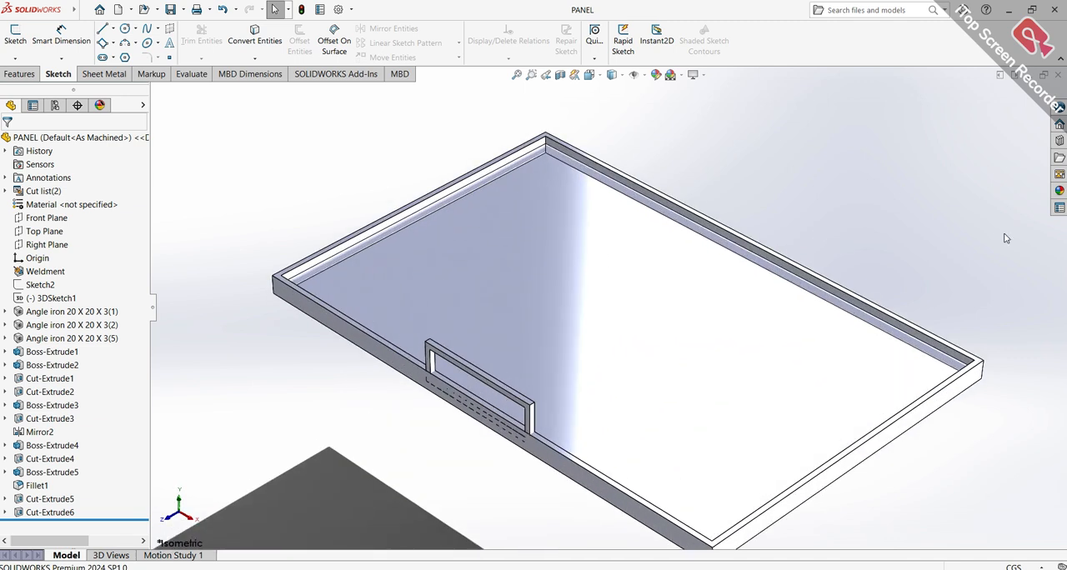
click(41, 311)
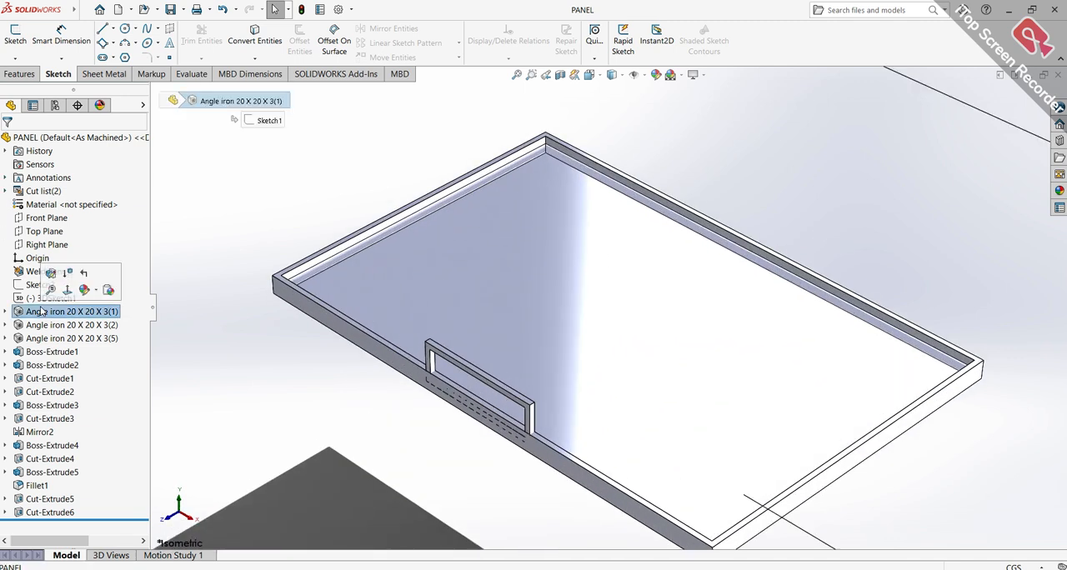
scroll(692, 322, up, 2)
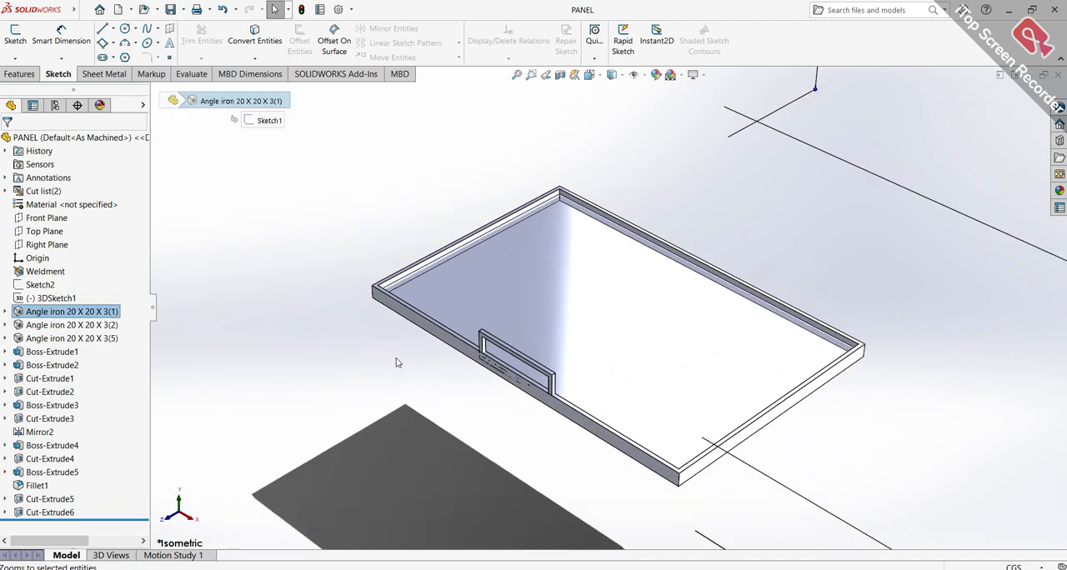
click(84, 340)
click(77, 351)
click(73, 365)
click(72, 391)
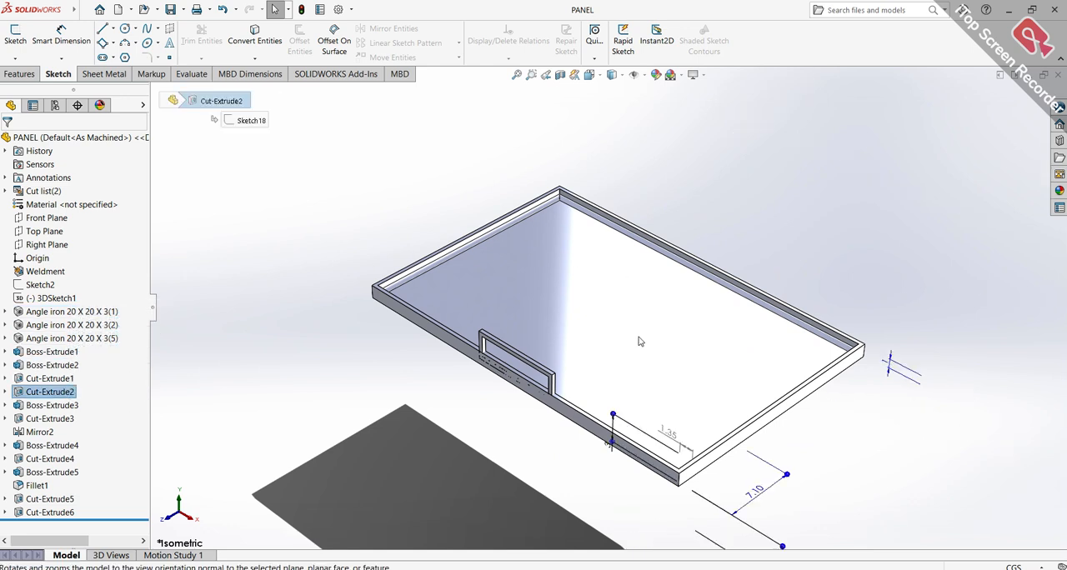
scroll(641, 342, down, 2)
Apply the shiny galvanized metal appearance to the whole PANEL part
click(81, 10)
click(782, 81)
click(50, 137)
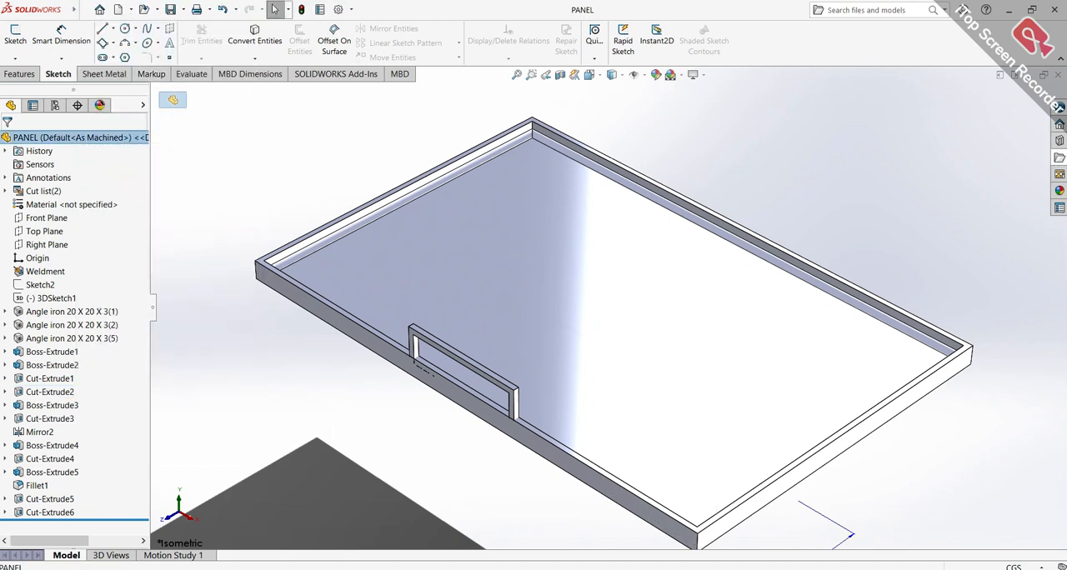
click(1060, 190)
double_click(973, 498)
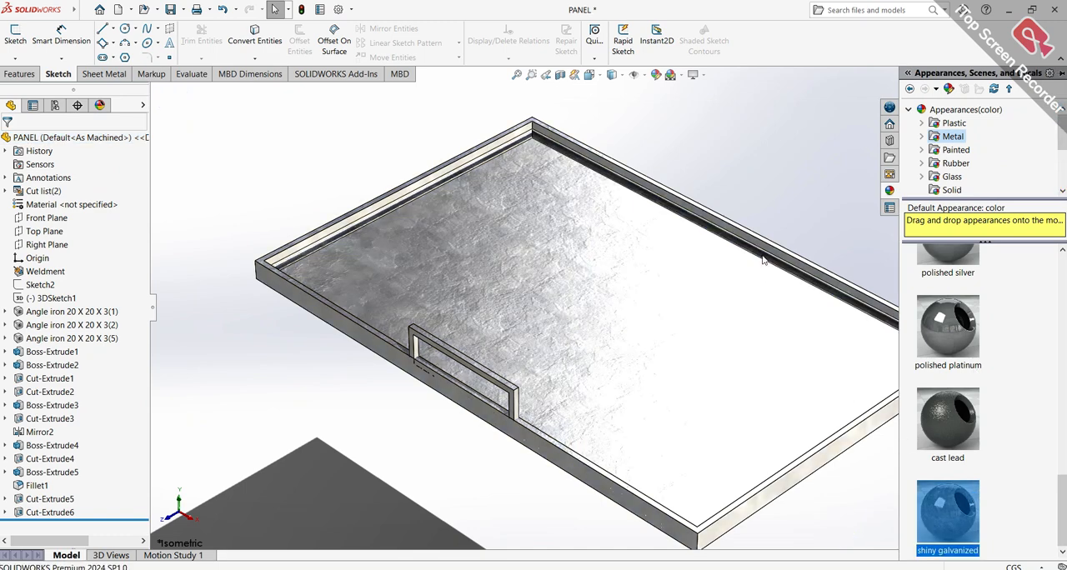
click(775, 221)
Create a new drawing from the PANEL part on an A4 (ANSI) Landscape sheet with the sheet format displayed
middle_drag(764, 201, 981, 279)
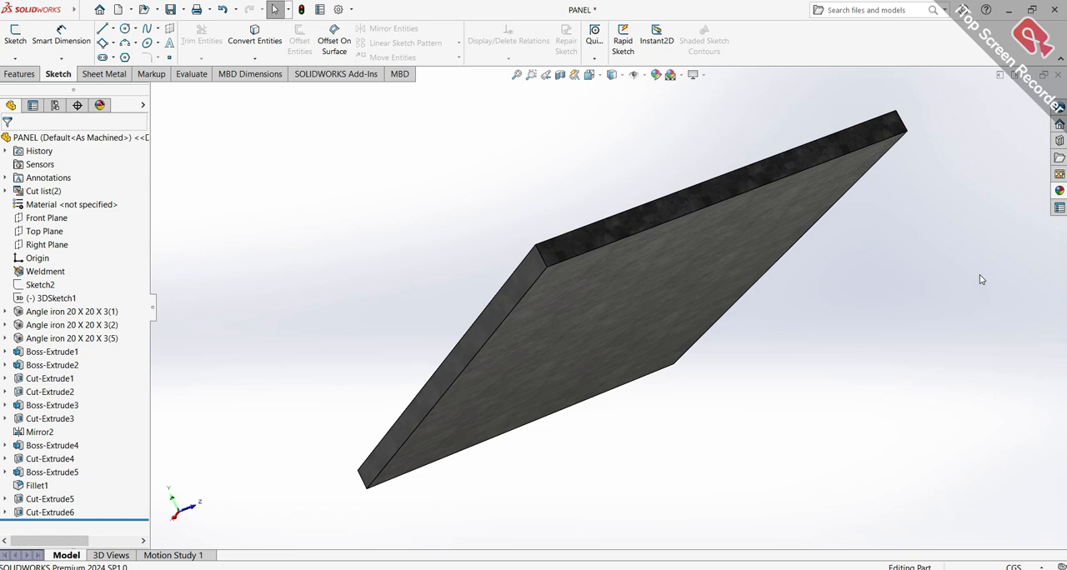
key(ctrl+7)
key(ctrl+1)
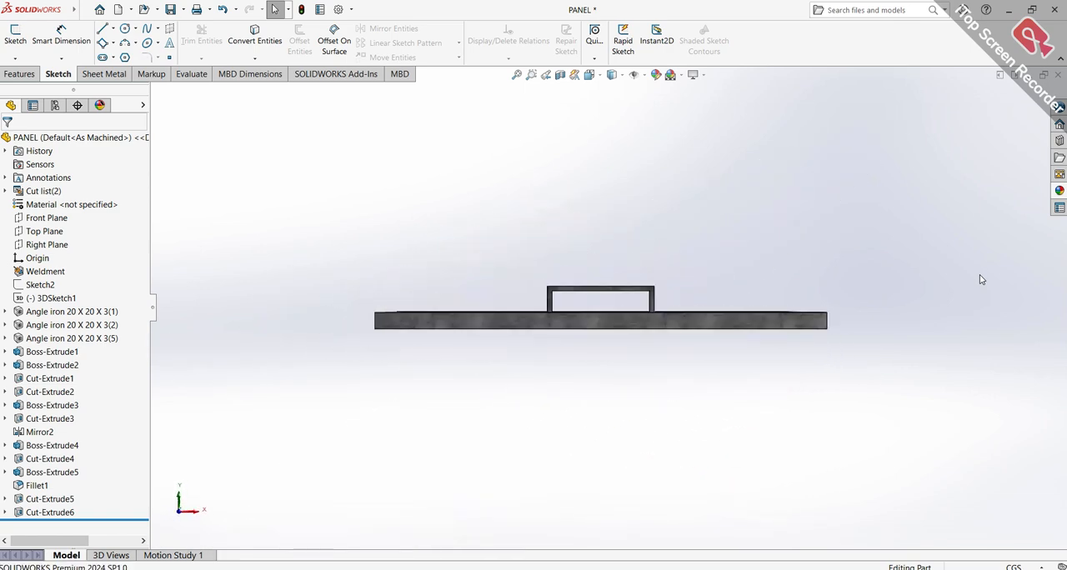
key(ctrl+7)
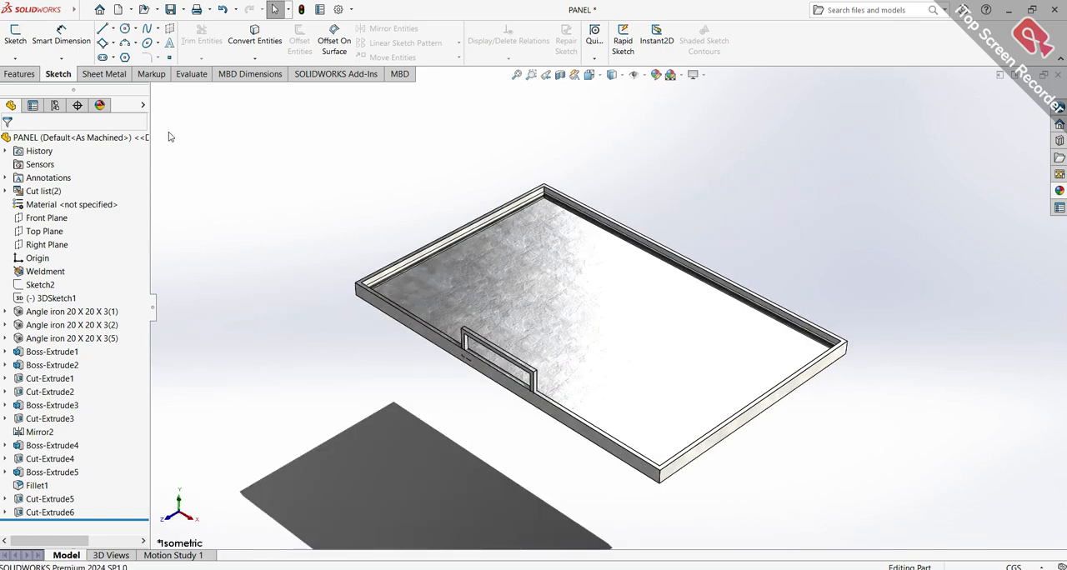
mouse_move(38, 9)
click(85, 10)
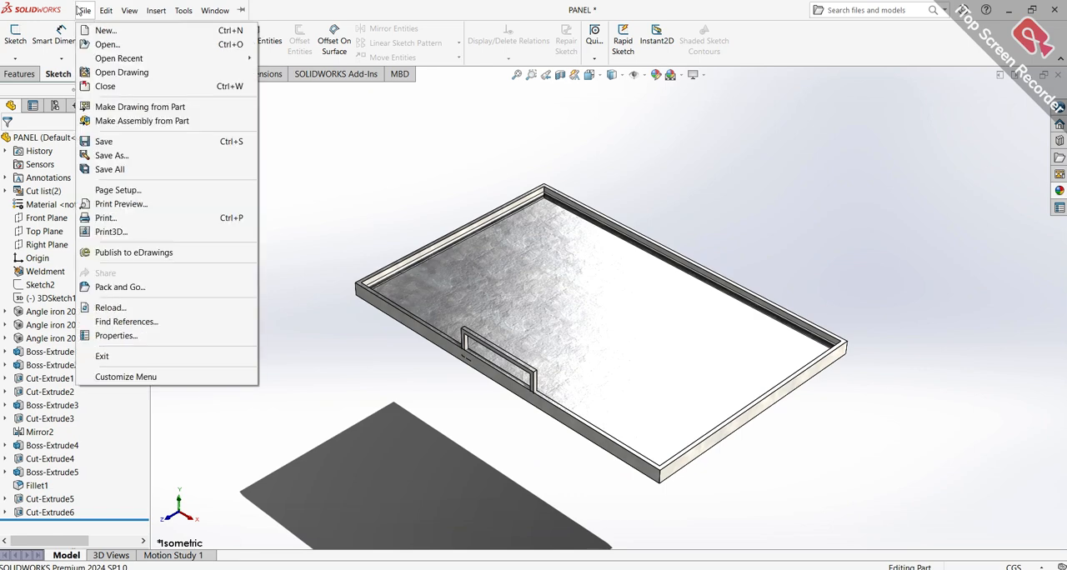
click(100, 108)
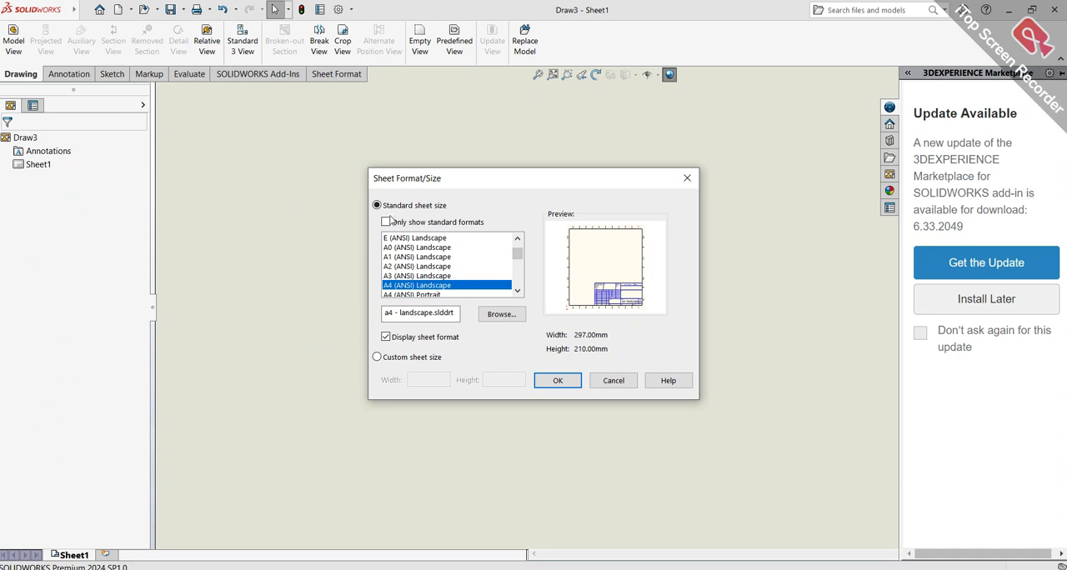
click(557, 380)
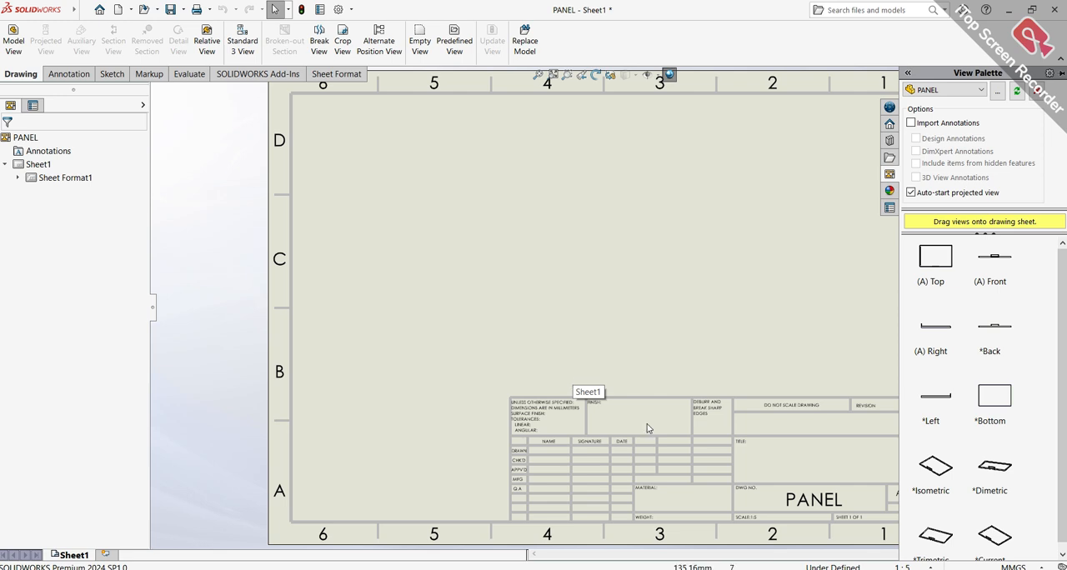
Place the panel's isometric view in the upper right of the sheet, displayed as Shaded With Edges
scroll(1037, 437, down, 1)
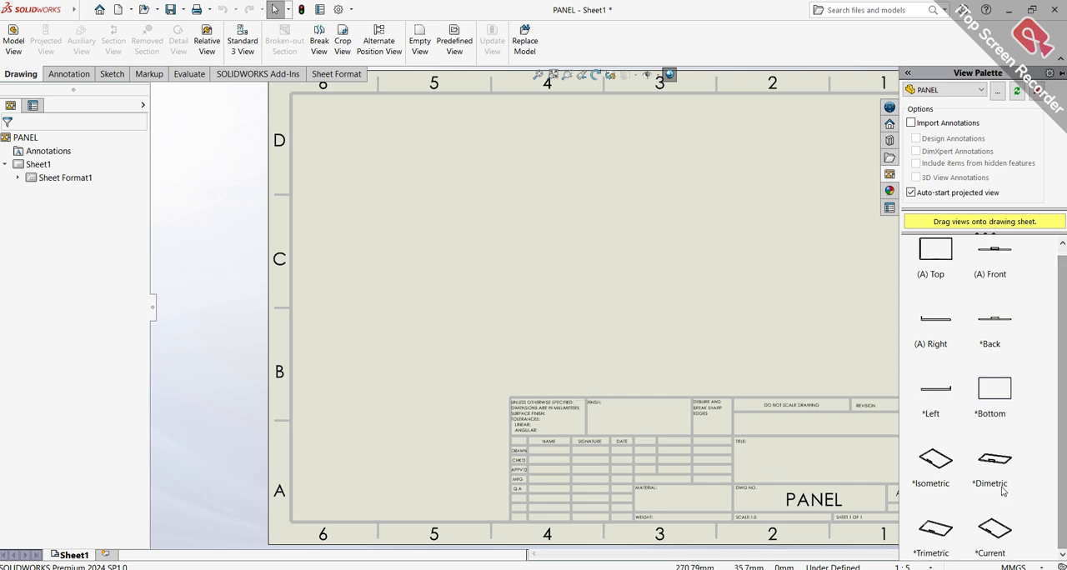
mouse_move(947, 475)
mouse_down()
mouse_move(869, 441)
mouse_move(796, 235)
mouse_up()
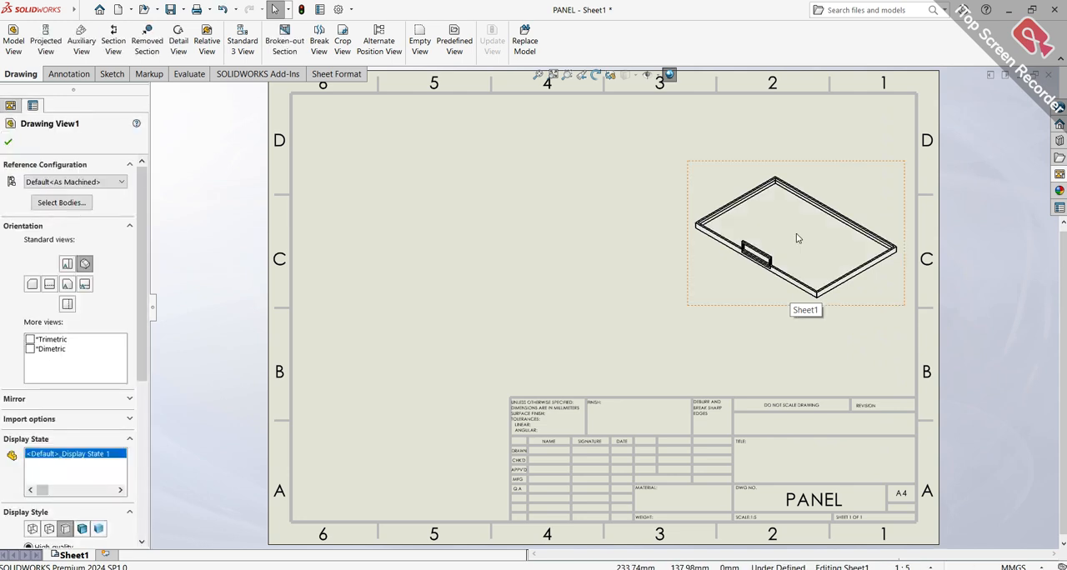
click(81, 528)
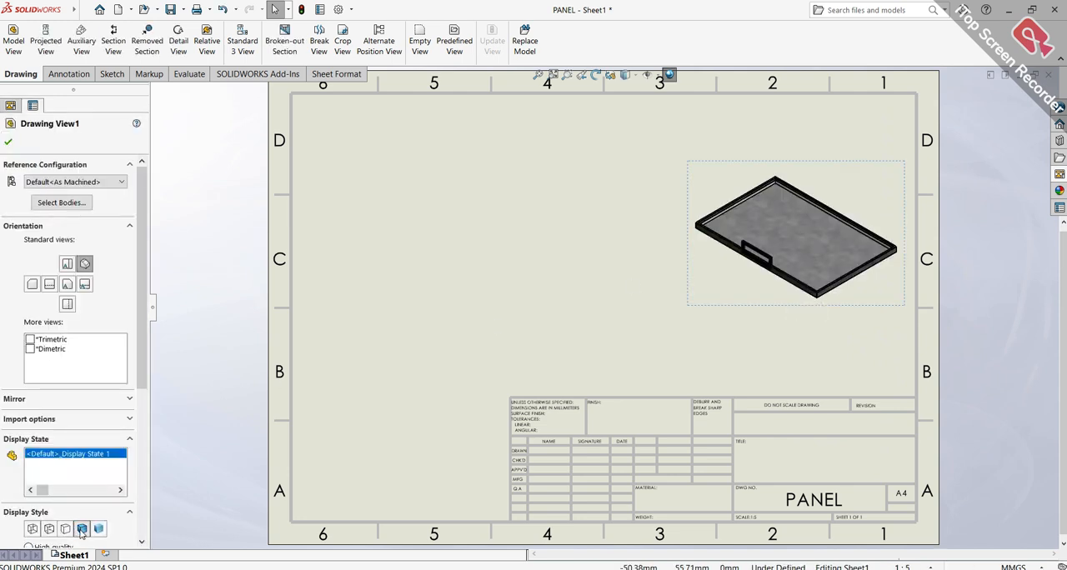
Place the panel's top view at the sheet's upper left and project a right view beside it and a front view below
click(1060, 175)
drag(791, 255, 405, 186)
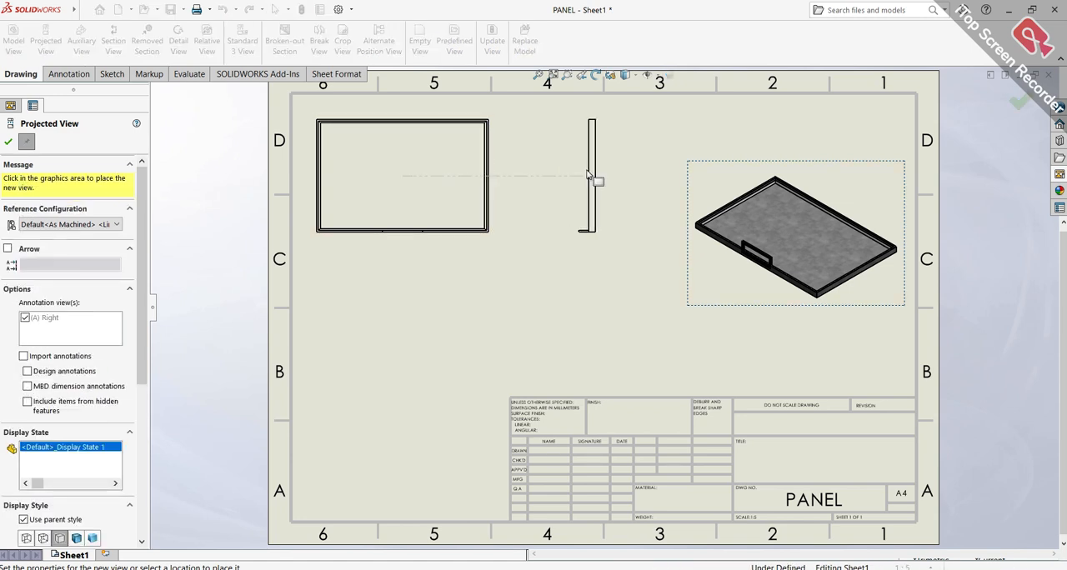
click(588, 175)
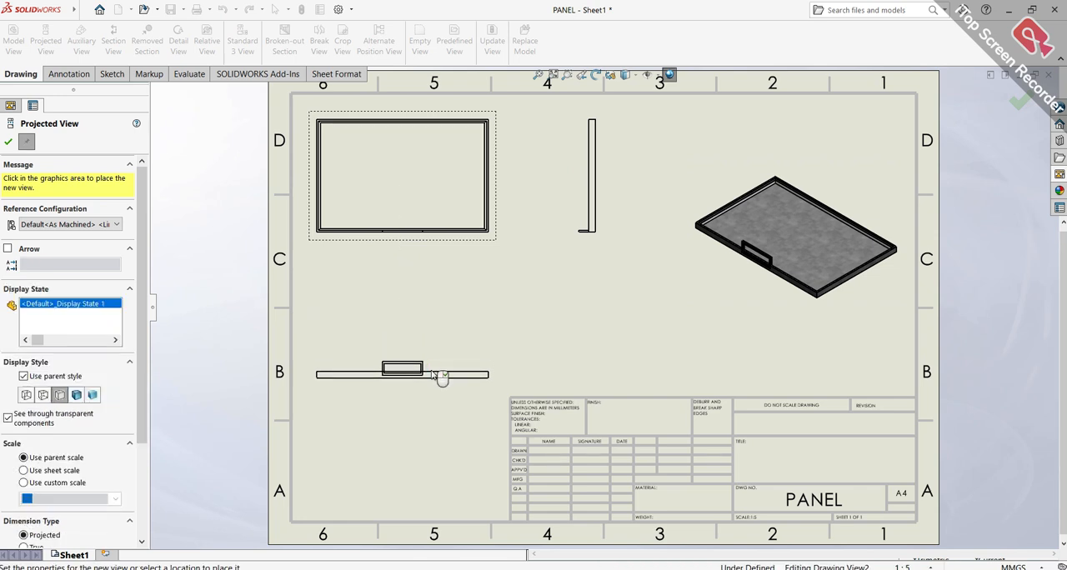
click(402, 370)
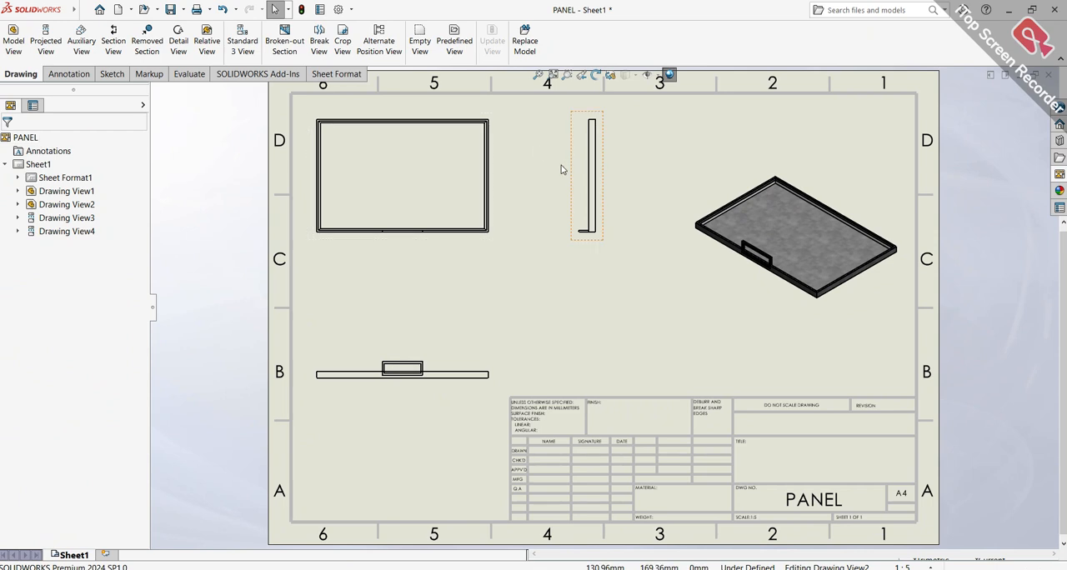
Dimension the overall width of the panel's top view, placing the dimension above the upper edge
scroll(542, 171, down, 2)
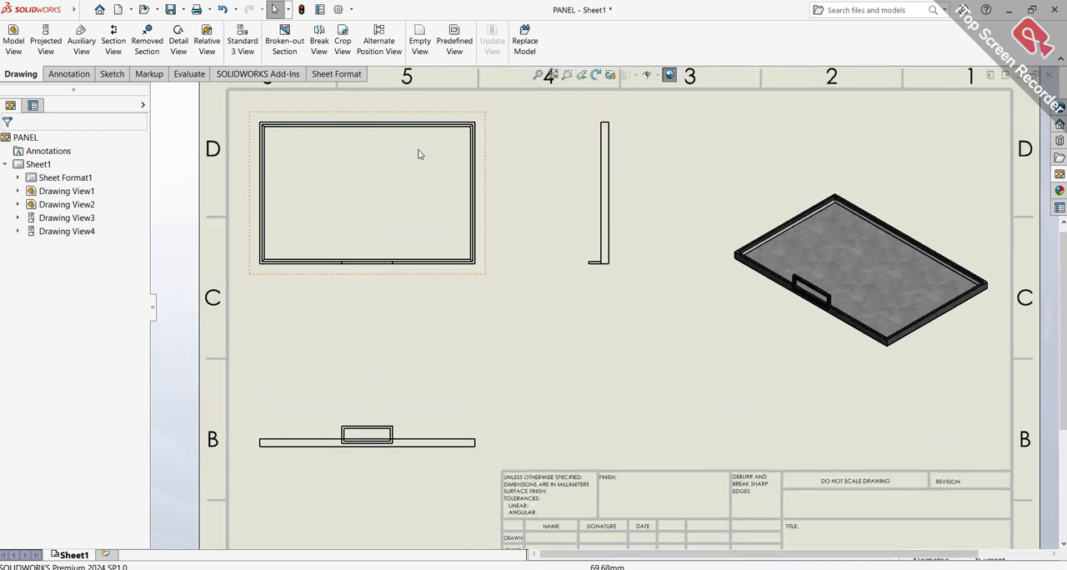
scroll(408, 133, down, 2)
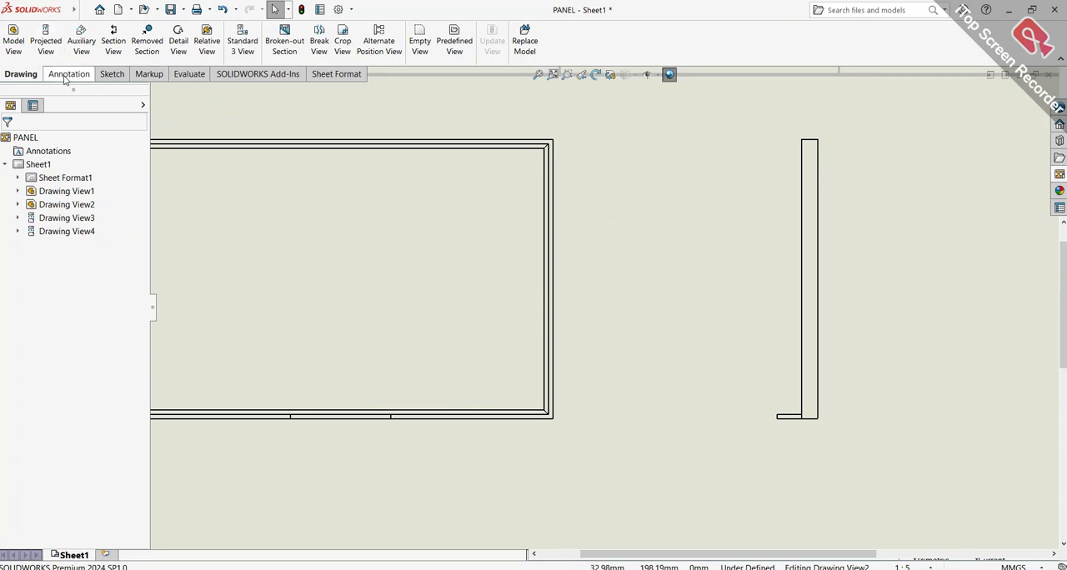
click(68, 74)
scroll(555, 143, down, 3)
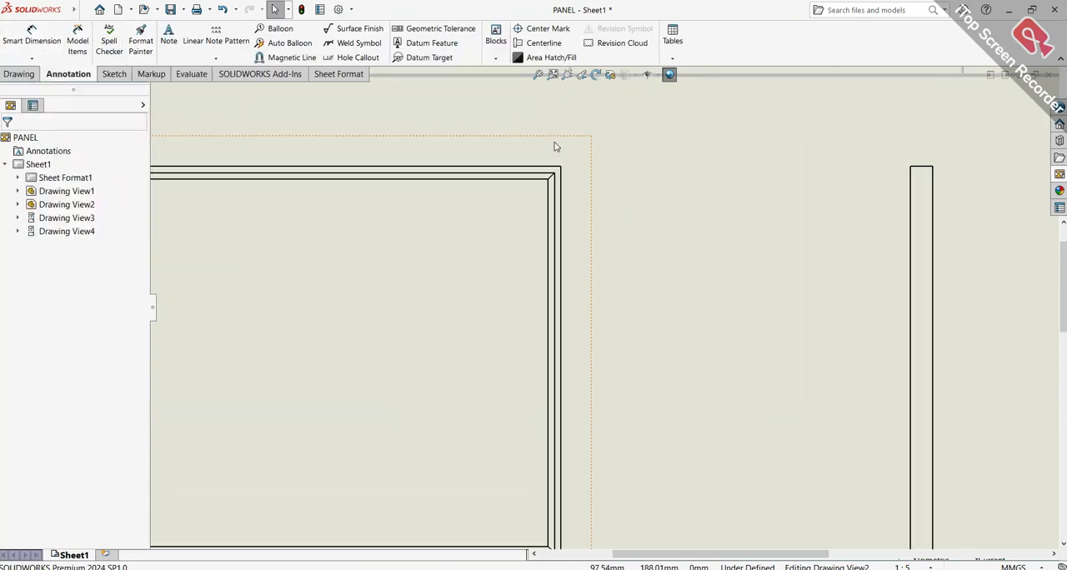
click(493, 182)
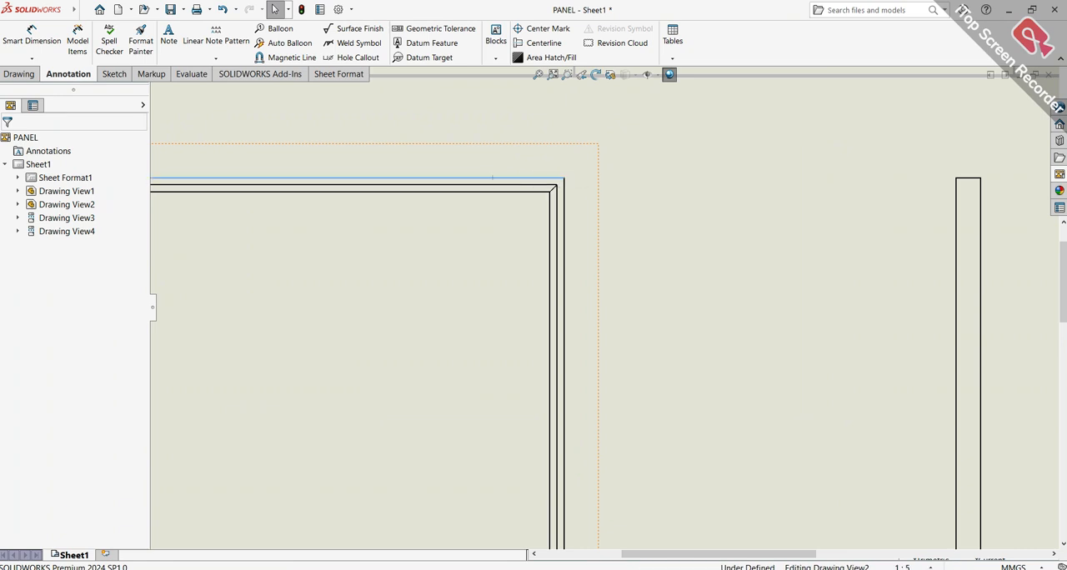
scroll(338, 138, up, 5)
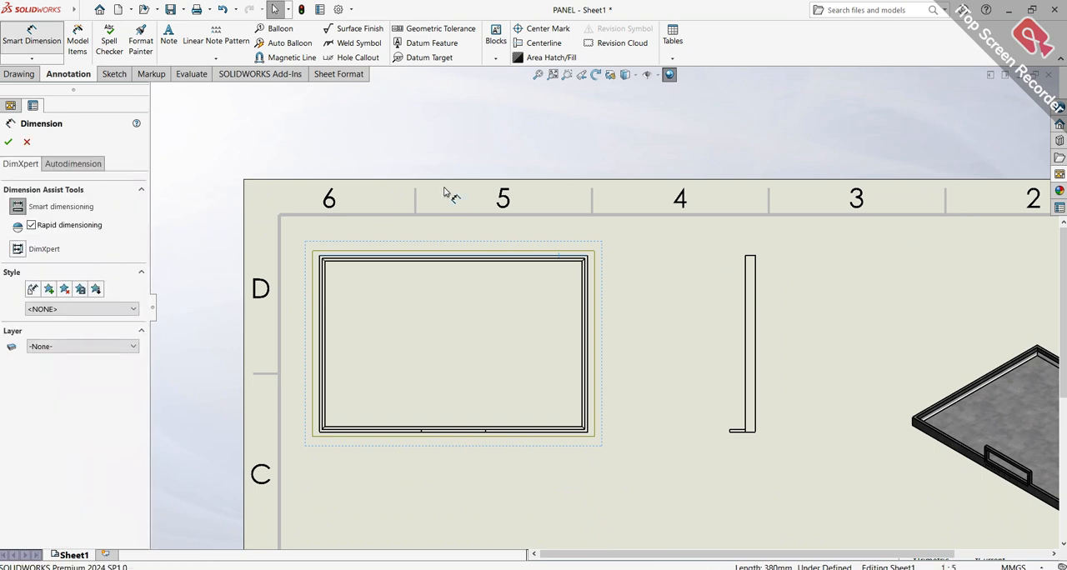
scroll(447, 194, down, 6)
scroll(499, 307, down, 5)
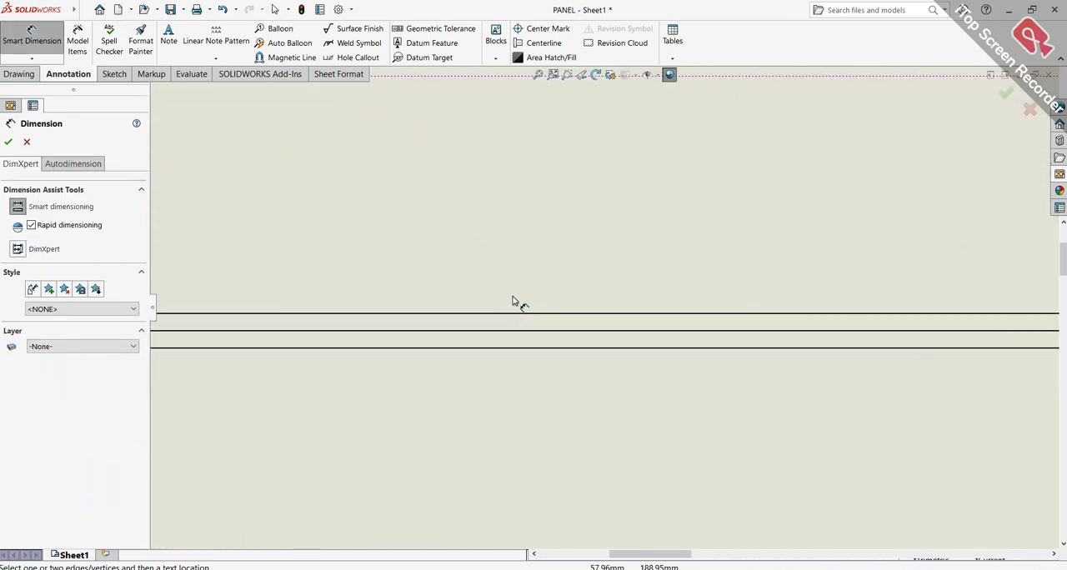
scroll(525, 206, up, 9)
scroll(583, 275, down, 2)
scroll(591, 311, down, 3)
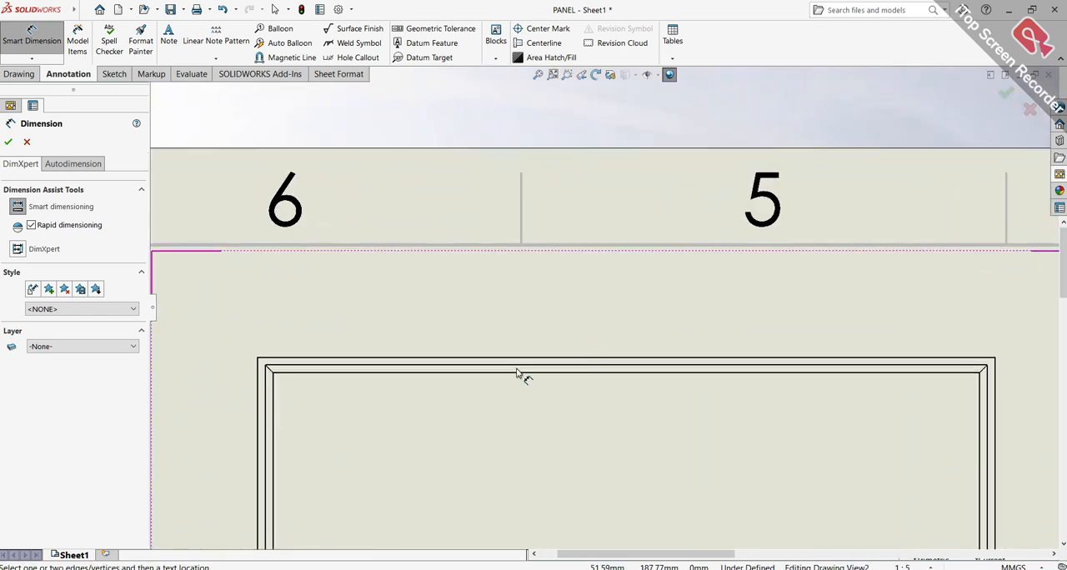
click(341, 362)
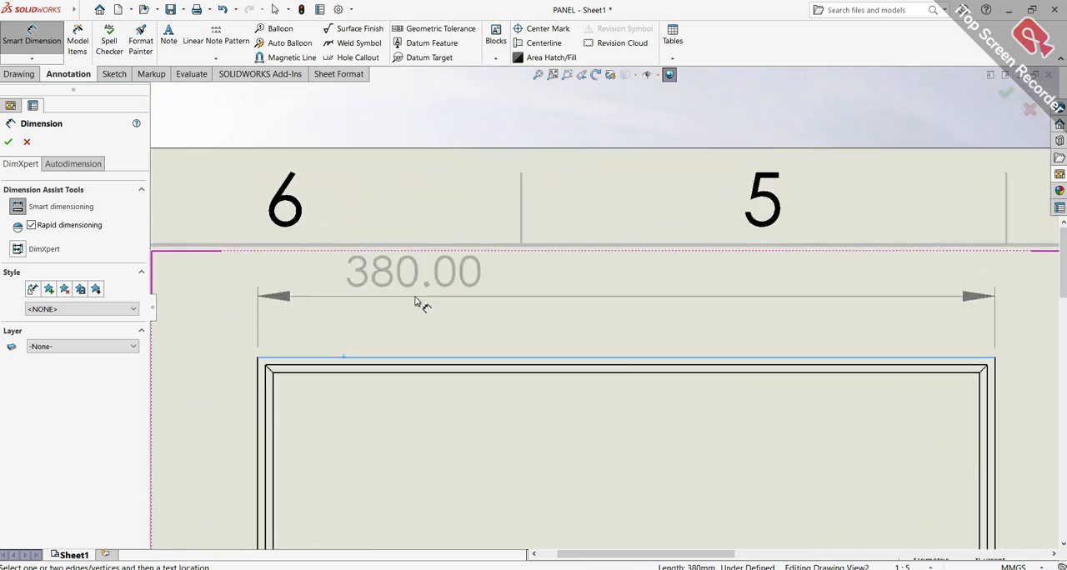
click(616, 309)
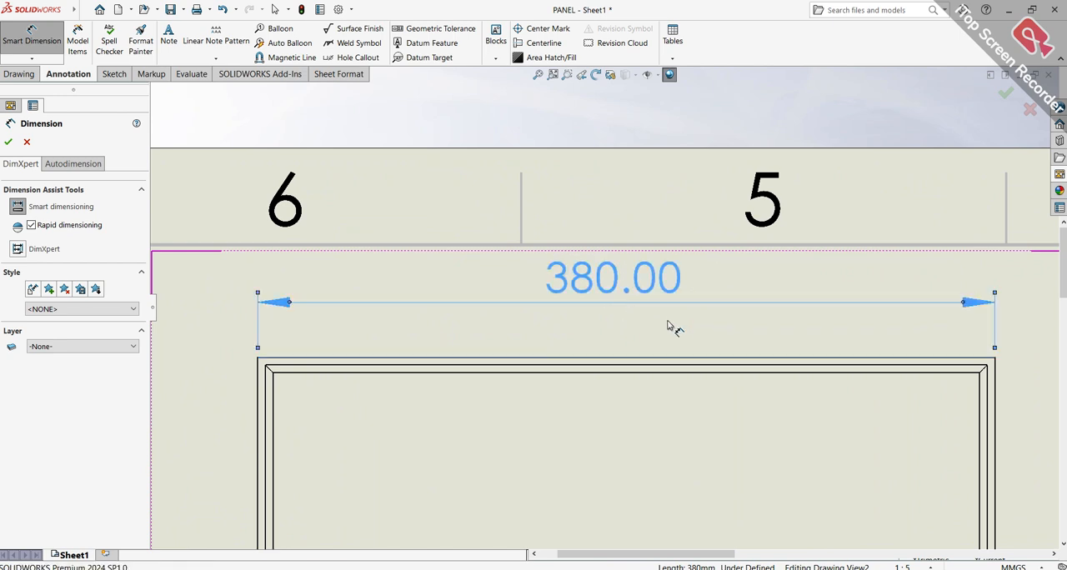
Dimension the overall height of the panel's top view, placing the dimension beyond its right edge
key(f)
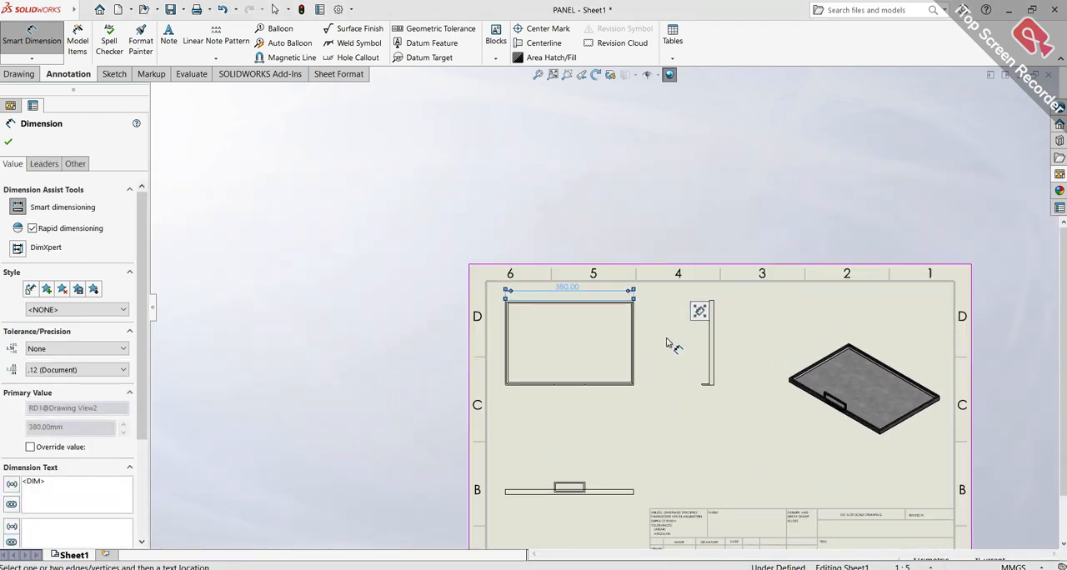
scroll(667, 342, down, 8)
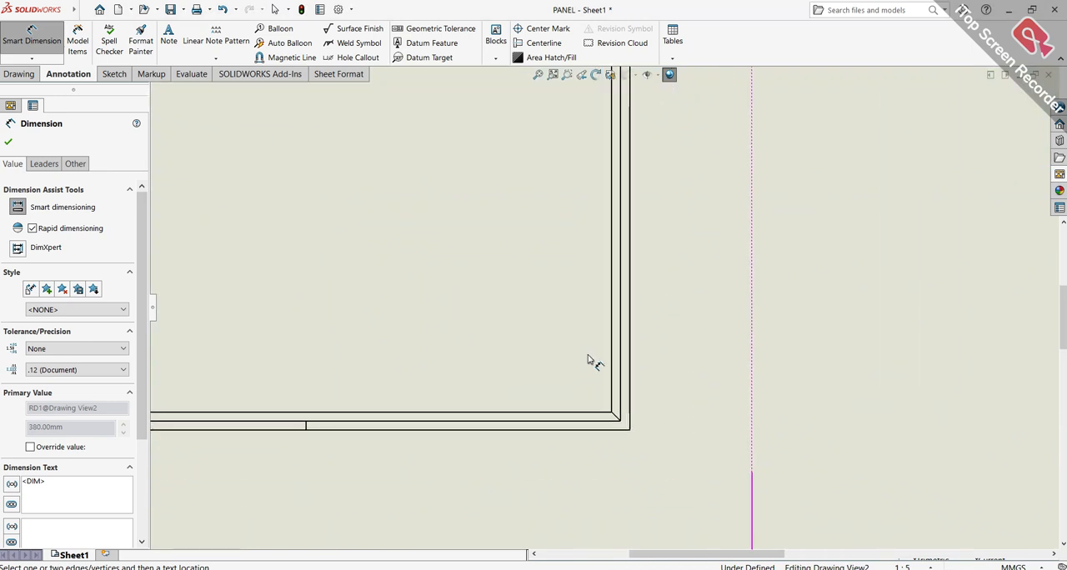
click(630, 369)
click(876, 292)
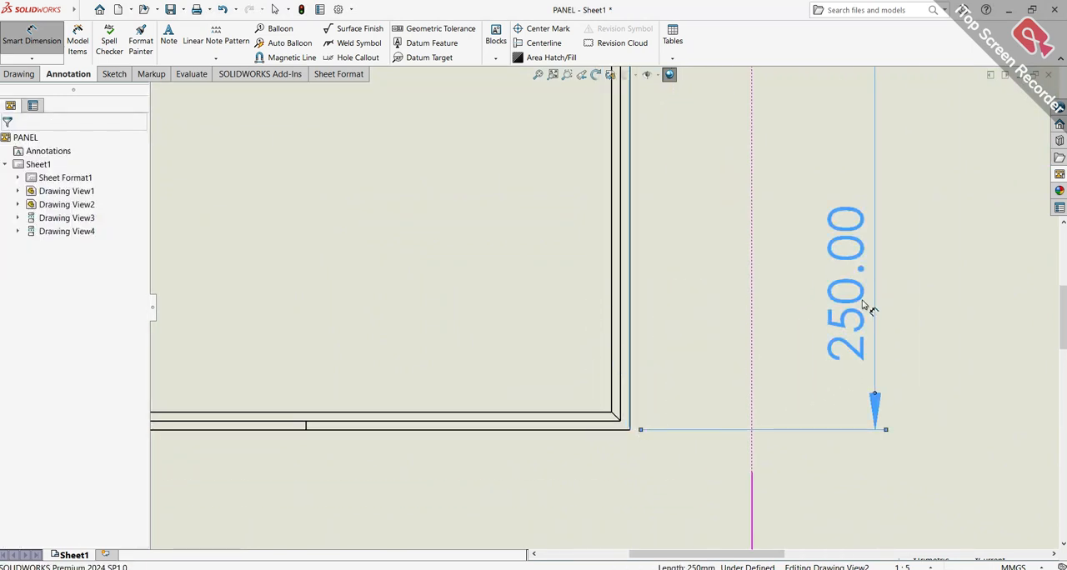
click(846, 327)
Dimension the panel's thickness in the front view, placing the dimension beyond the right end
key(f)
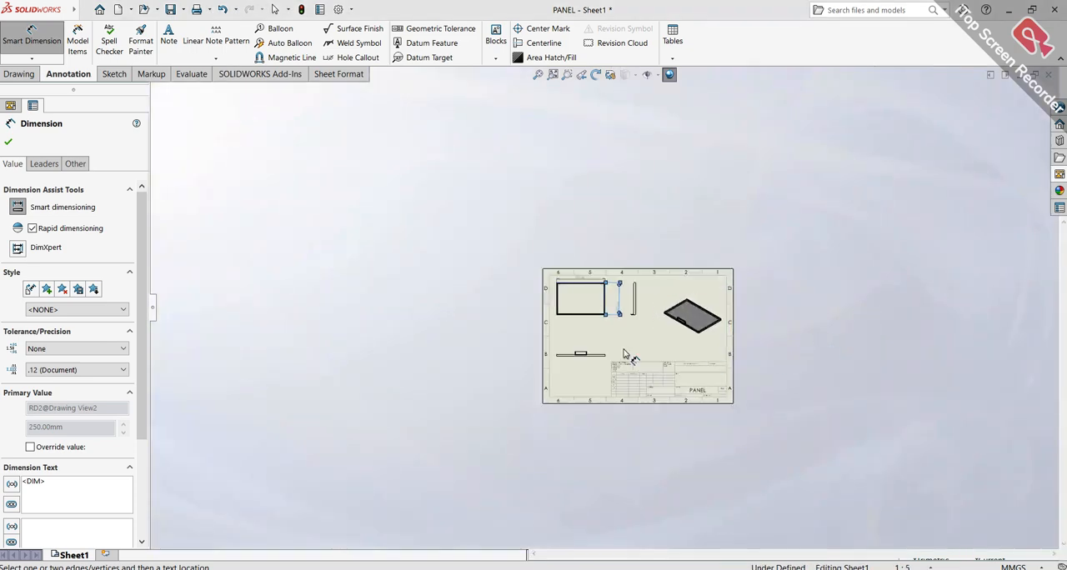
scroll(599, 360, down, 6)
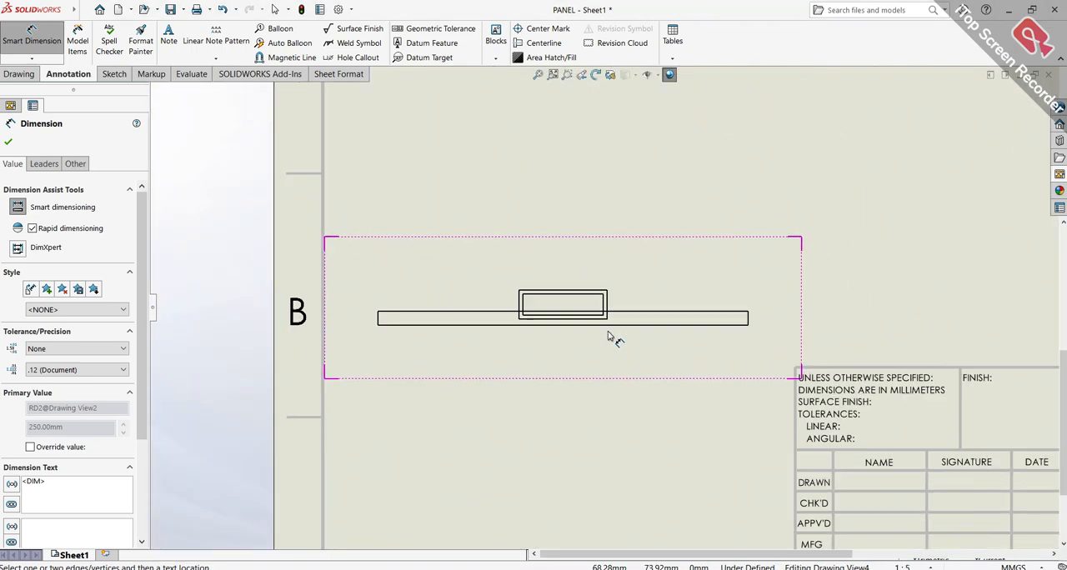
scroll(606, 337, down, 2)
scroll(846, 310, down, 3)
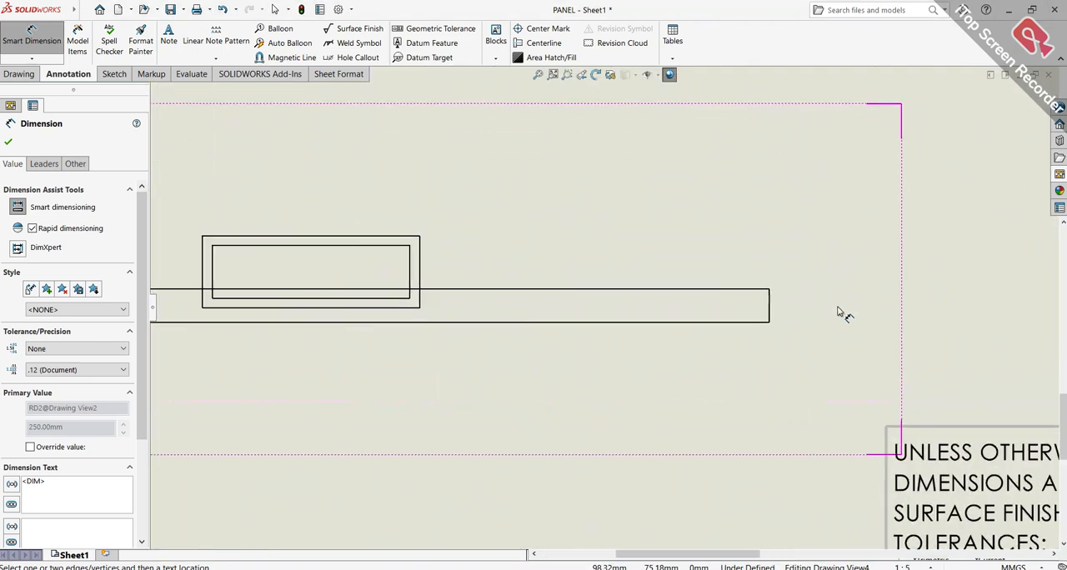
click(750, 313)
click(888, 150)
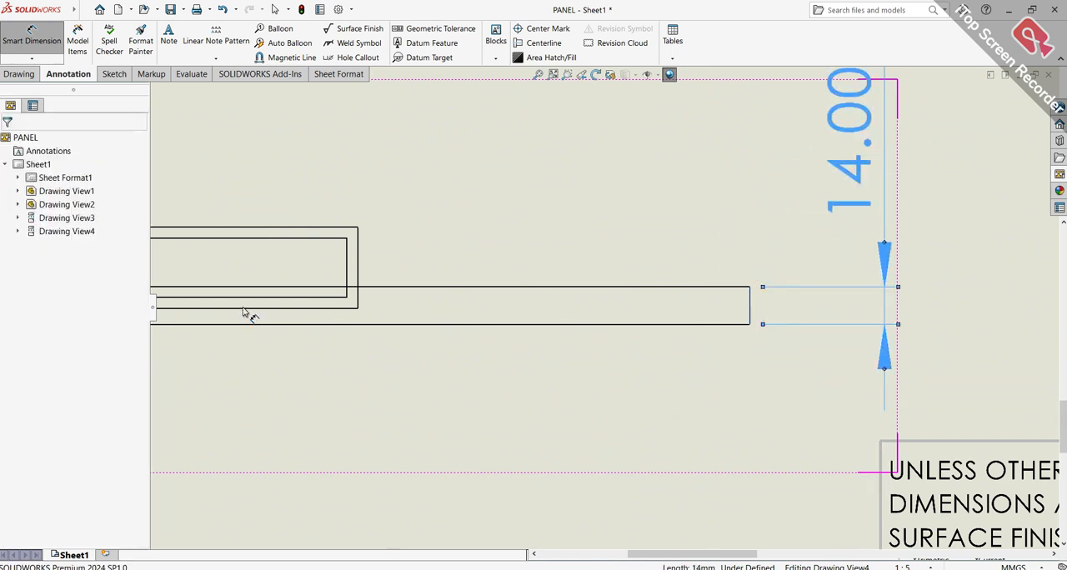
Dimension the outer width of the handle in the front view, placing the dimension above the handle
scroll(278, 289, up, 3)
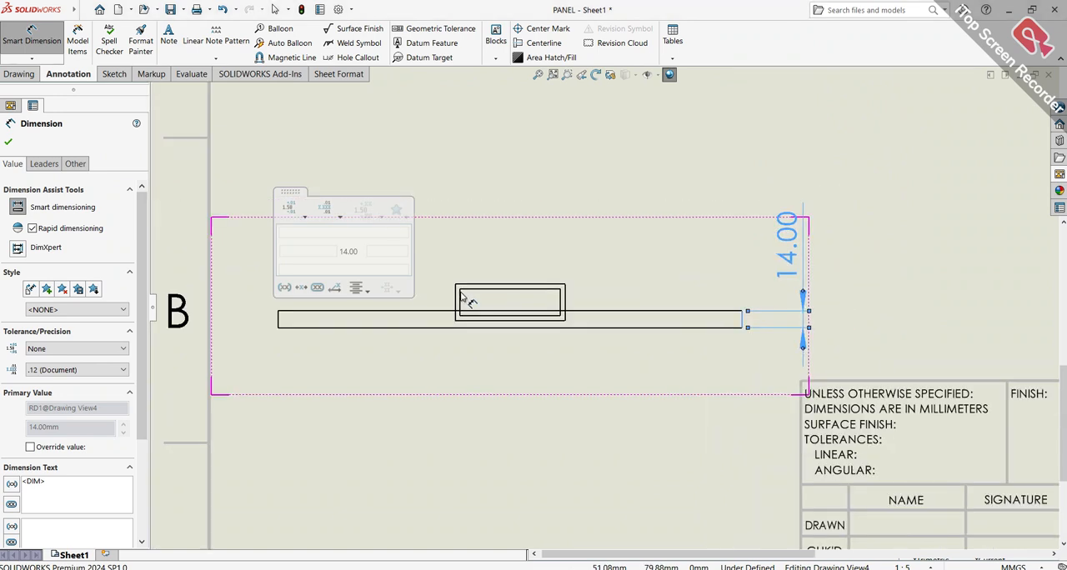
scroll(471, 300, down, 4)
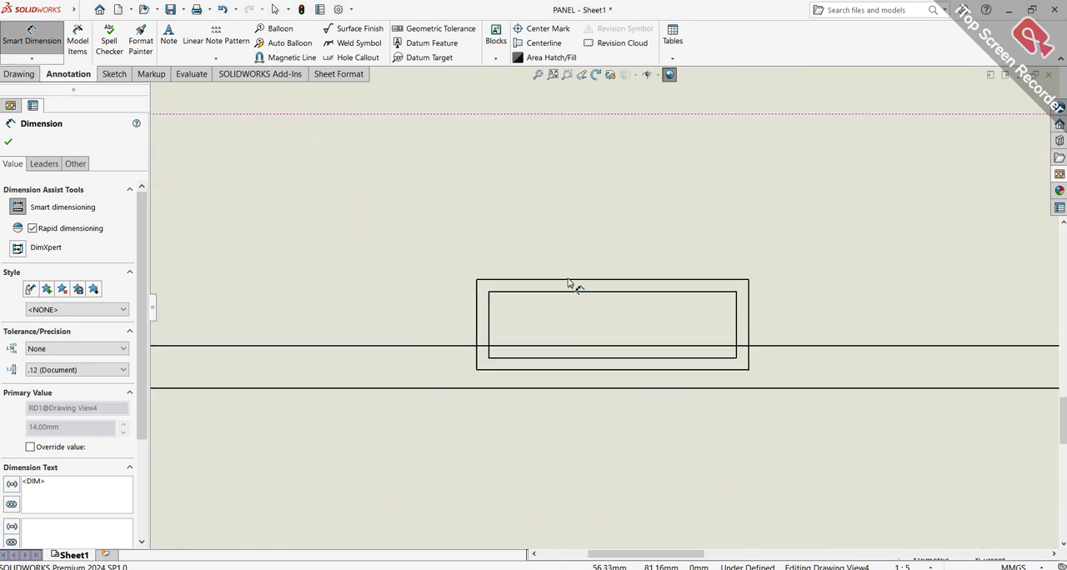
click(569, 280)
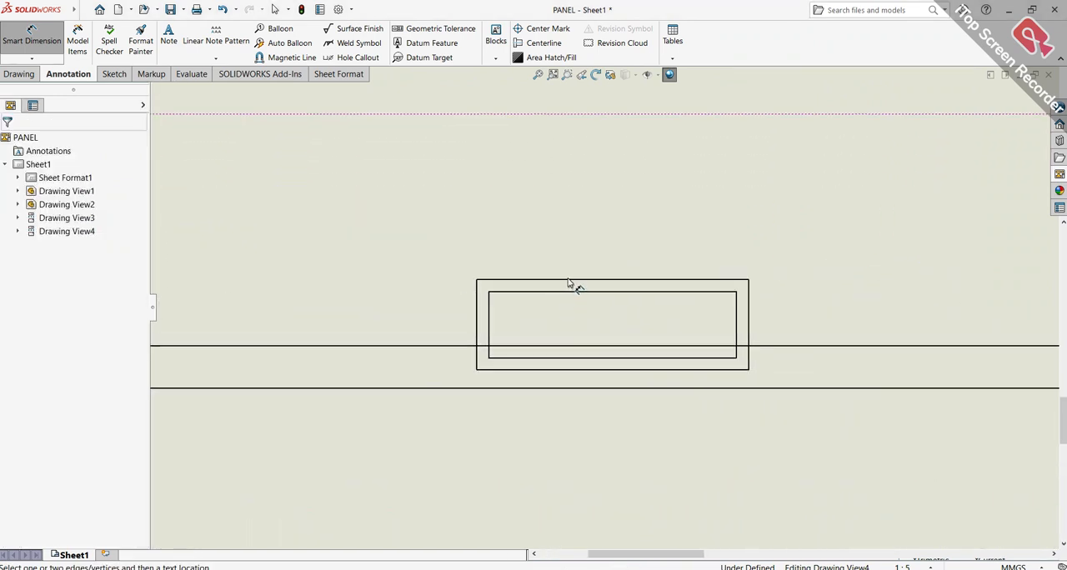
click(634, 281)
click(631, 206)
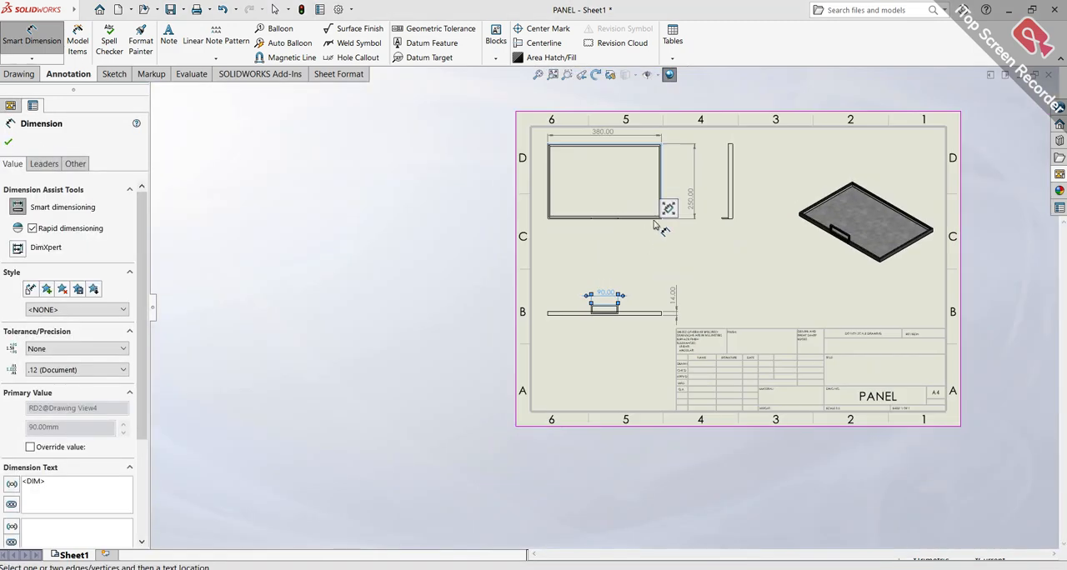
Dimension the full height of the right view along its long outer edge, placing the dimension to its right
scroll(658, 185, down, 1)
scroll(659, 185, down, 5)
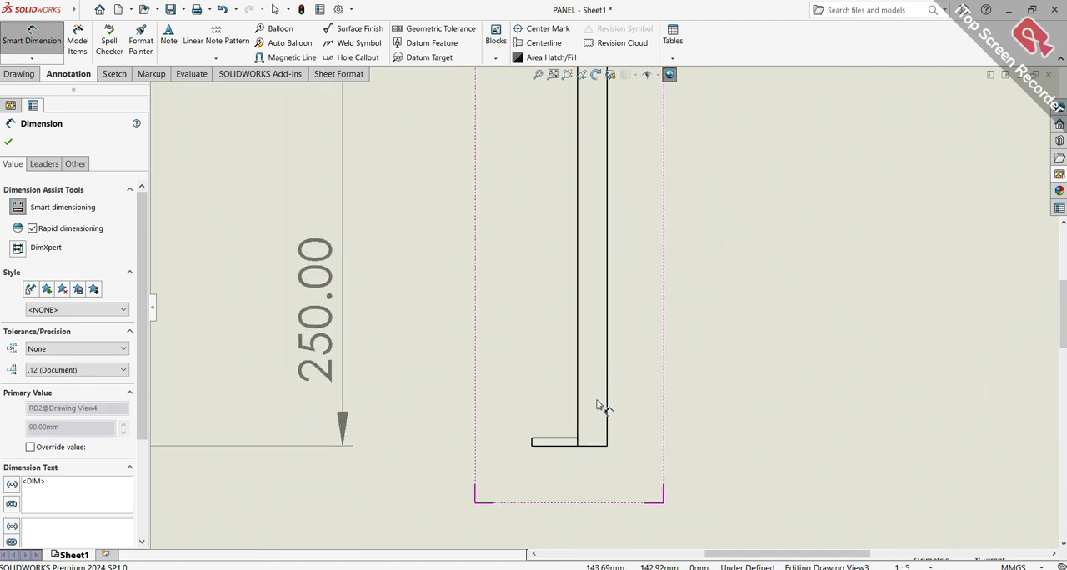
click(606, 404)
scroll(750, 333, up, 4)
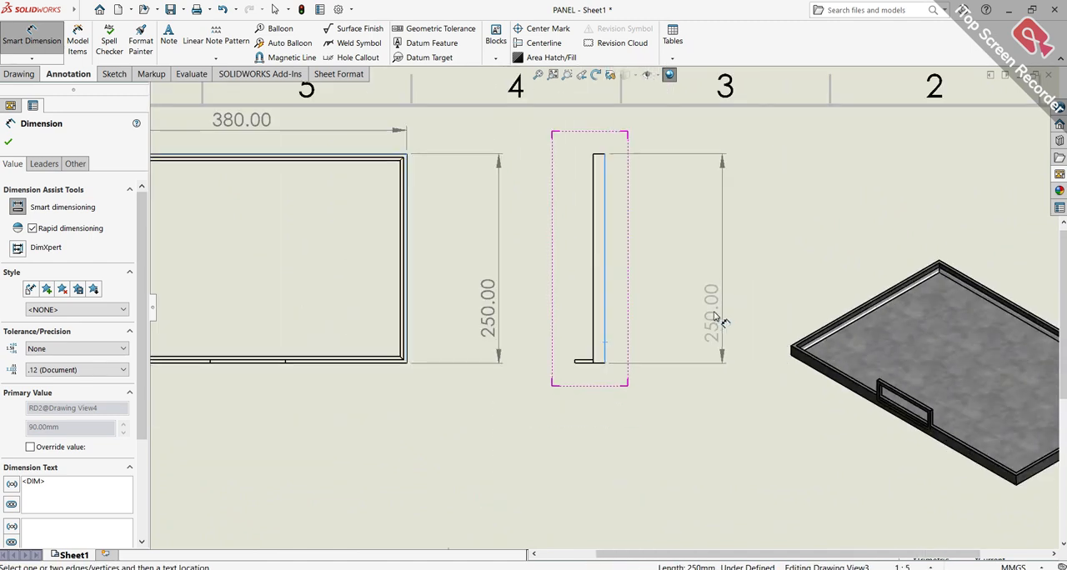
click(676, 275)
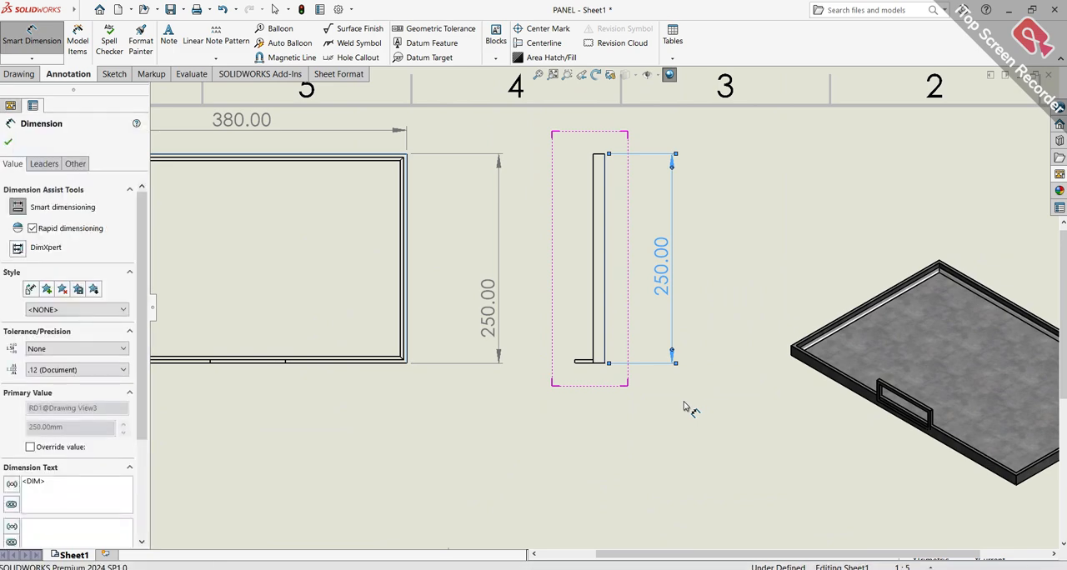
key(Escape)
Review the whole sheet and the front view for dimensions still missing
key(f)
scroll(593, 370, down, 3)
scroll(592, 369, down, 2)
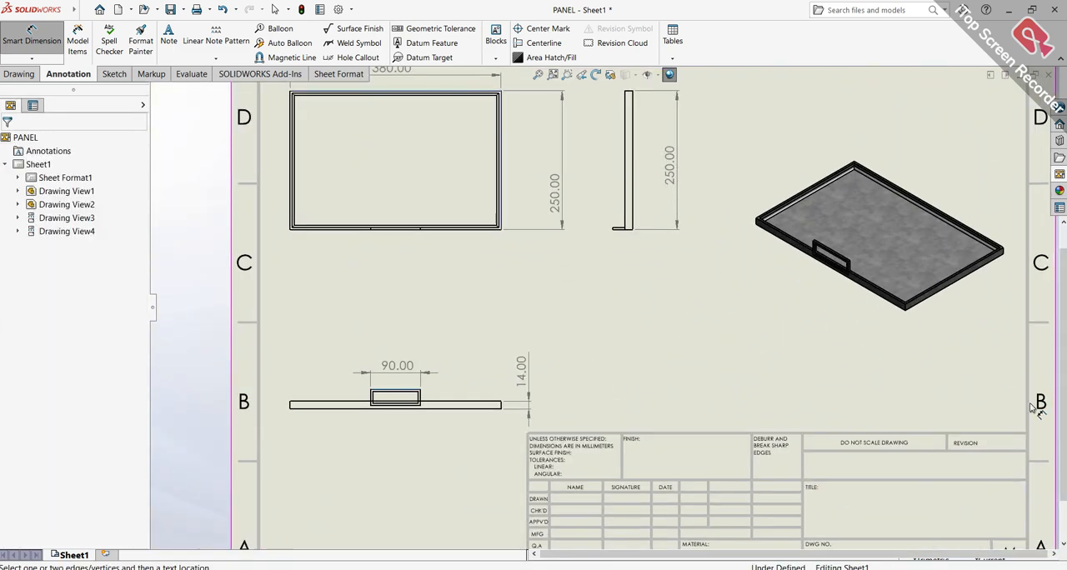
scroll(842, 283, up, 5)
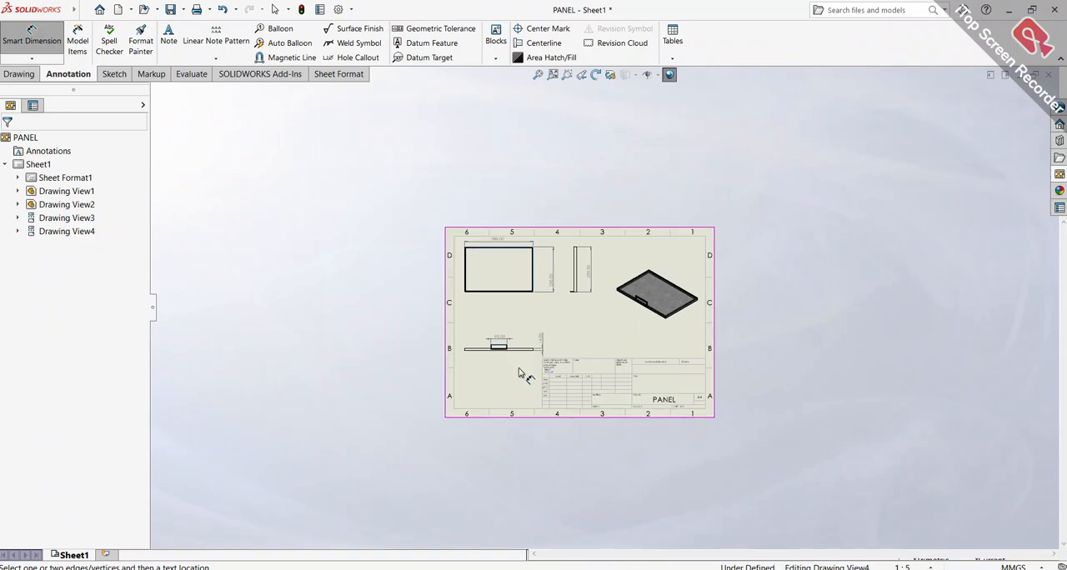
scroll(525, 362, down, 5)
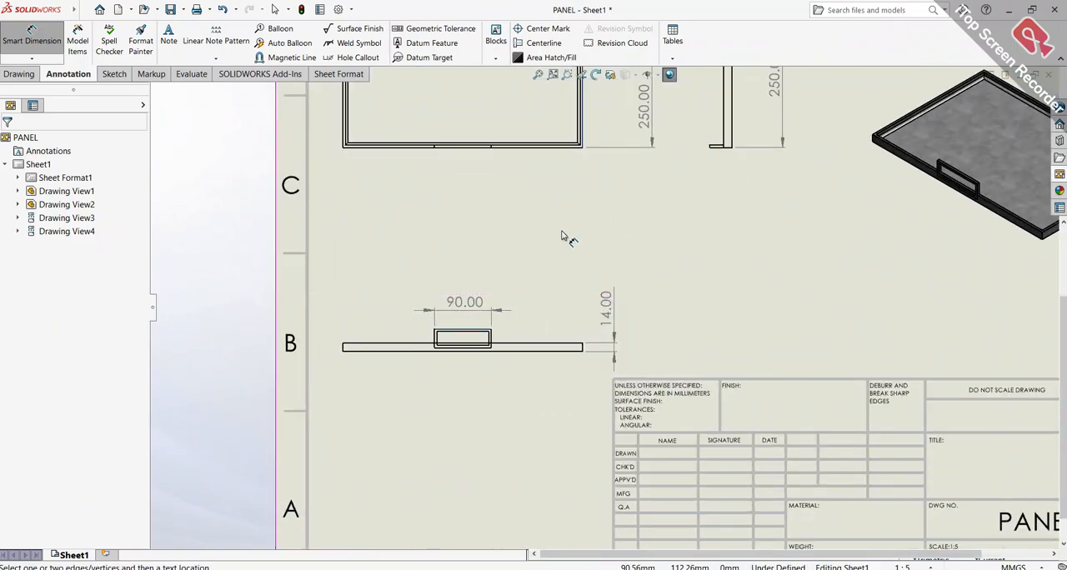
key(f)
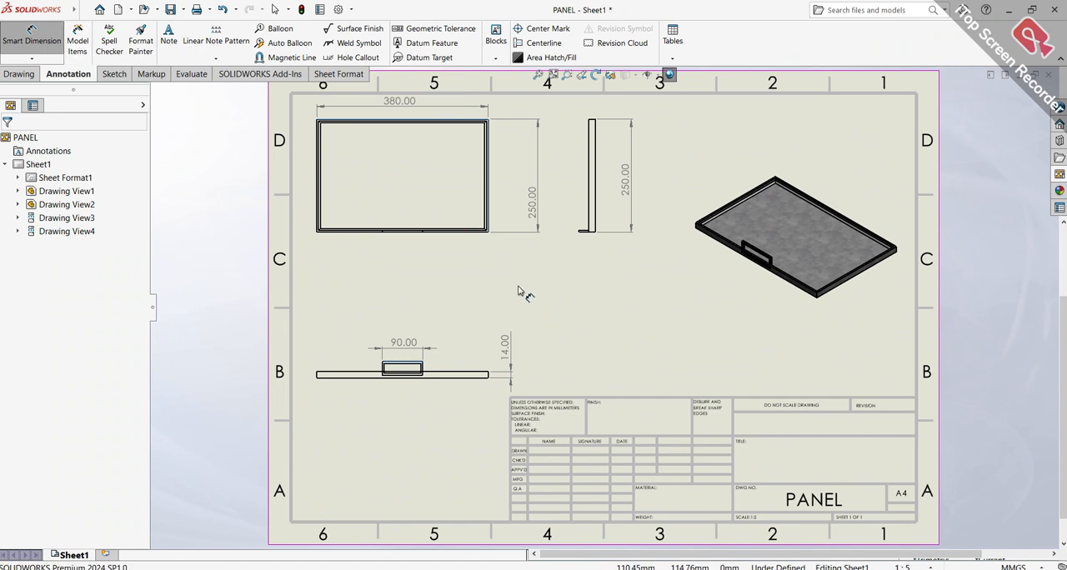
scroll(533, 337, down, 1)
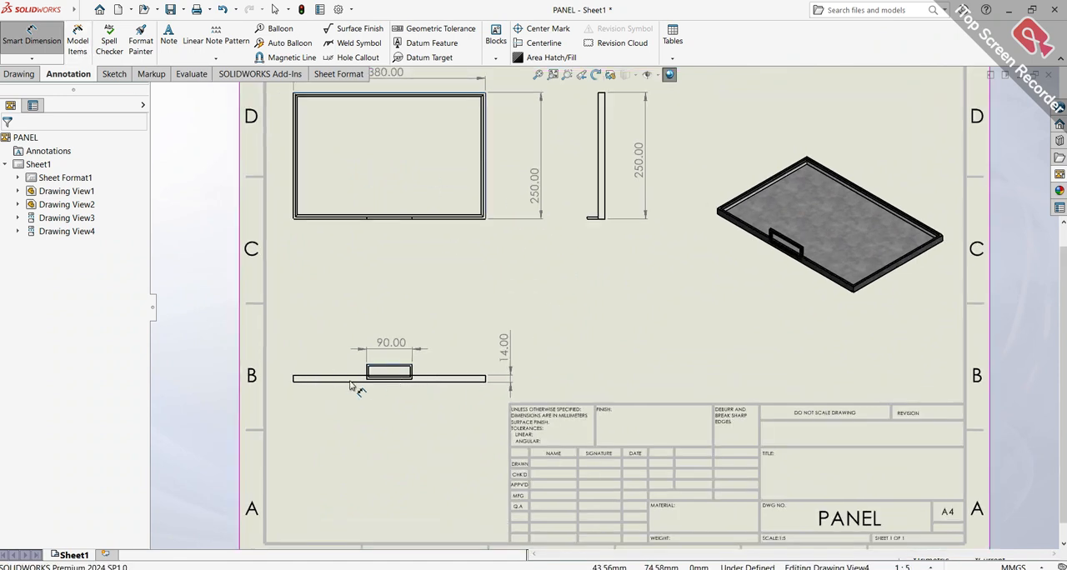
key(Escape)
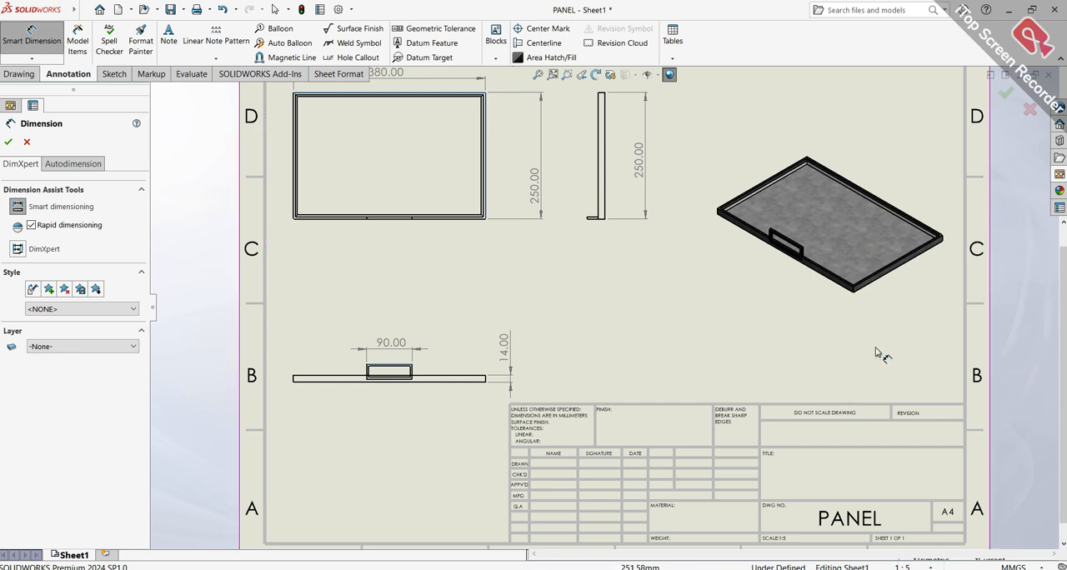
Dimension the overall depth across the panel and handle in the right view, placing the dimension below the bottom edge
scroll(614, 238, down, 5)
scroll(583, 275, down, 4)
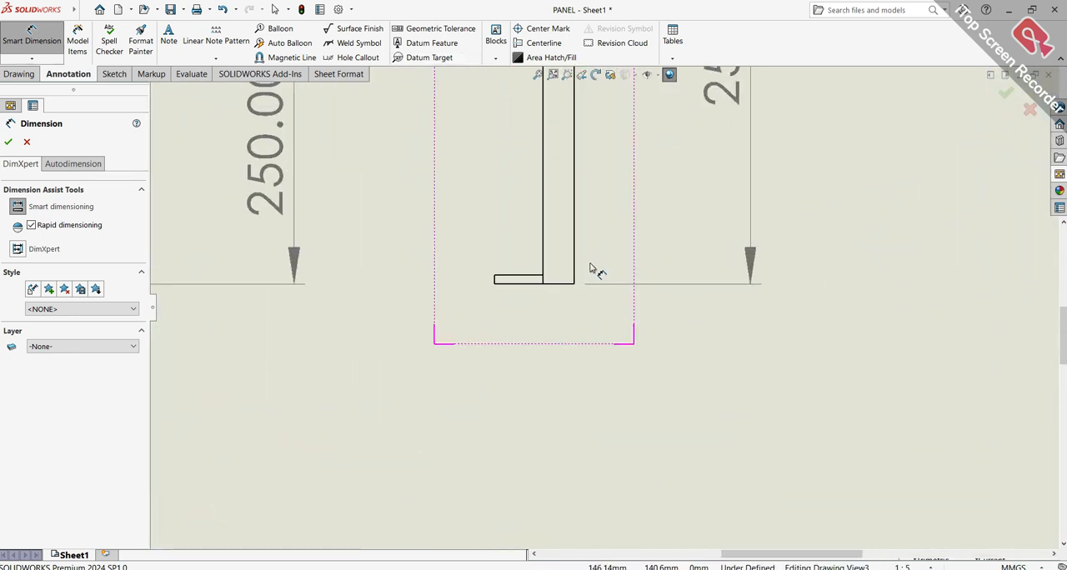
scroll(492, 330, down, 3)
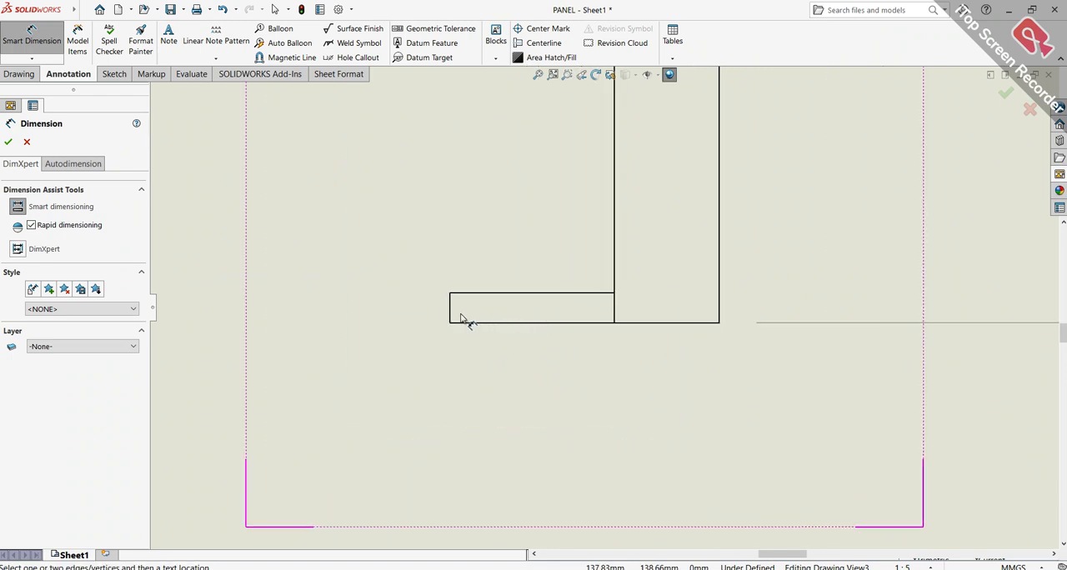
click(491, 322)
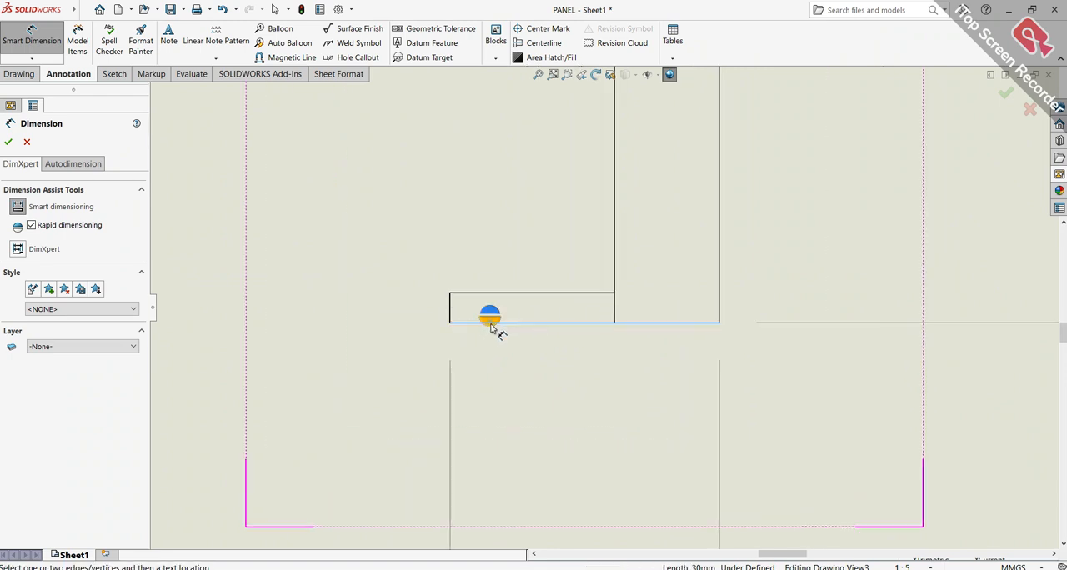
scroll(527, 413, up, 2)
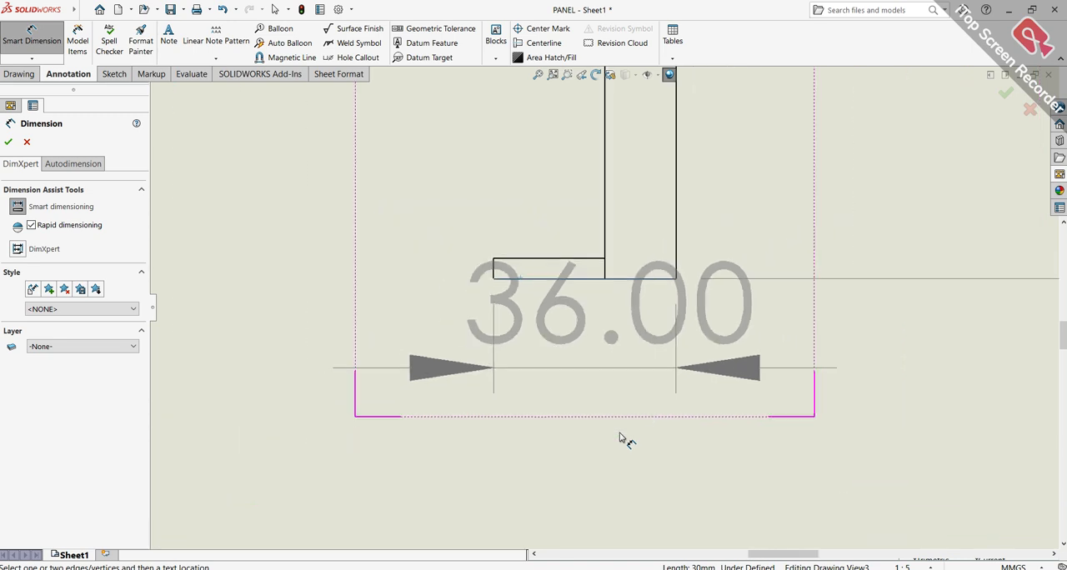
click(606, 499)
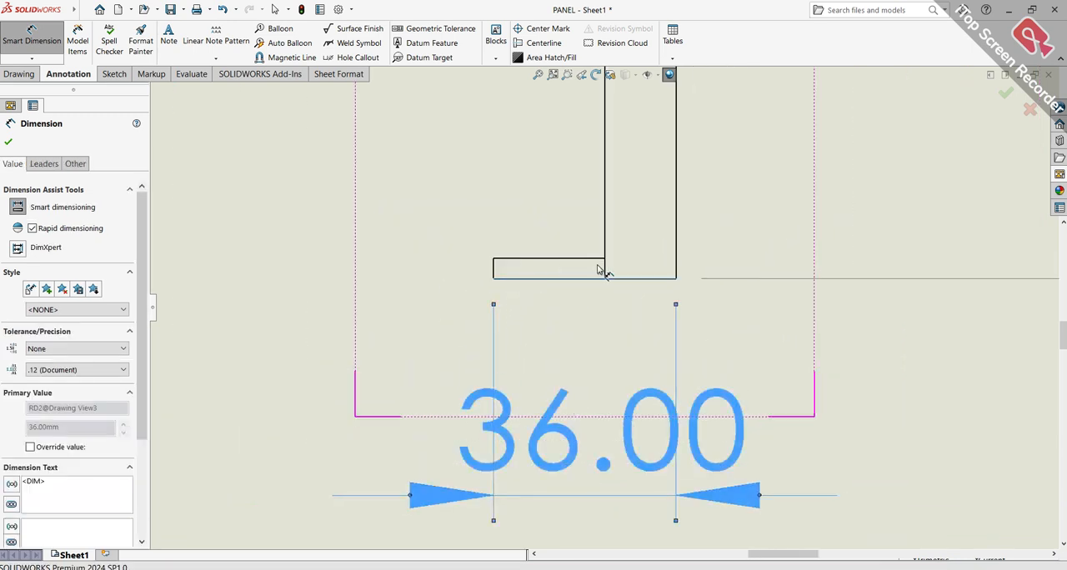
scroll(583, 267, down, 5)
scroll(575, 267, up, 3)
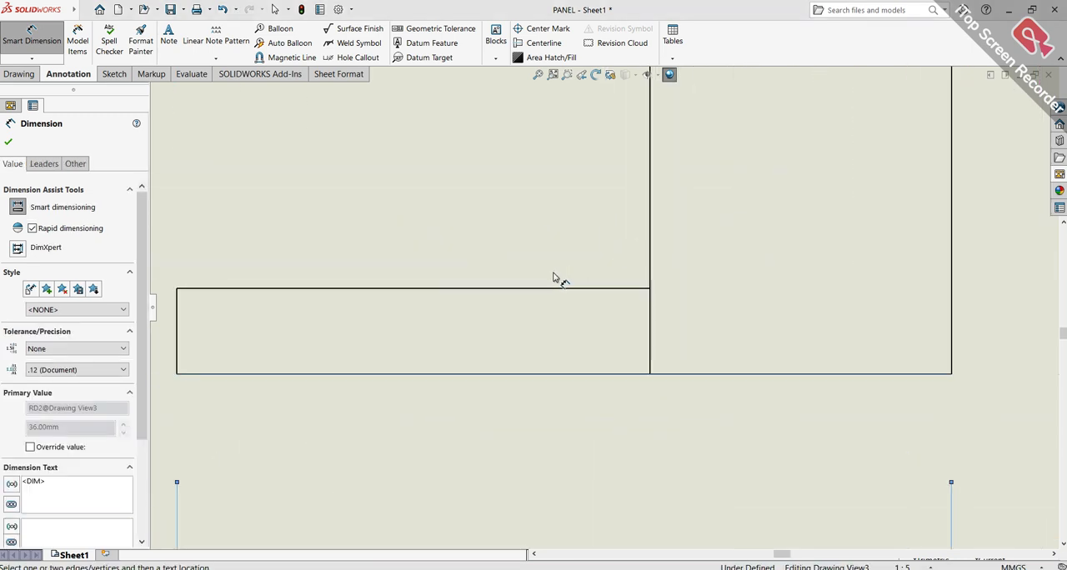
Dimension the thickness of the handle at the bottom of the right view, placing the dimension to its left
click(519, 289)
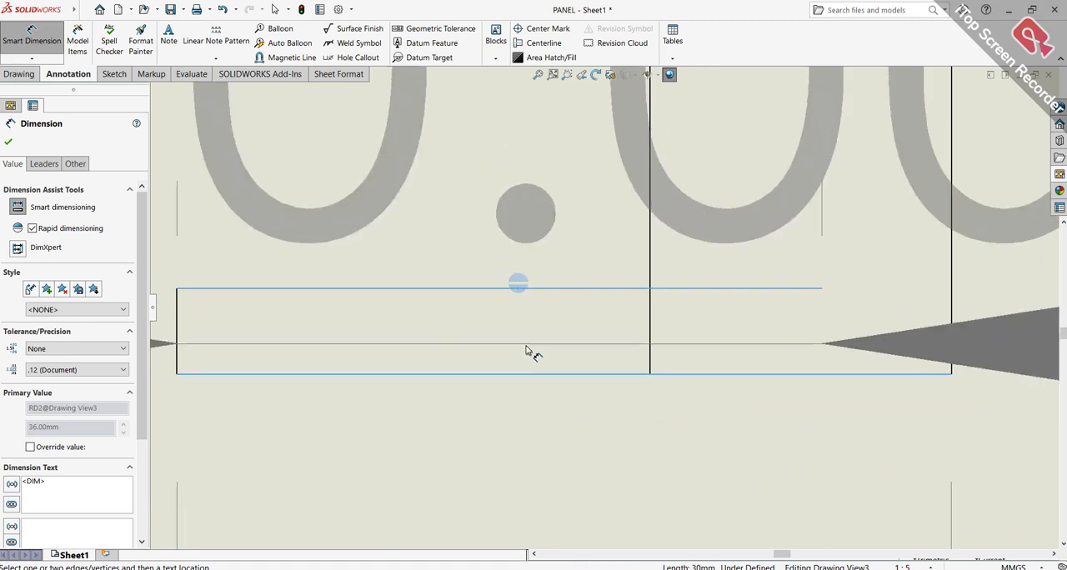
click(528, 377)
scroll(379, 323, up, 5)
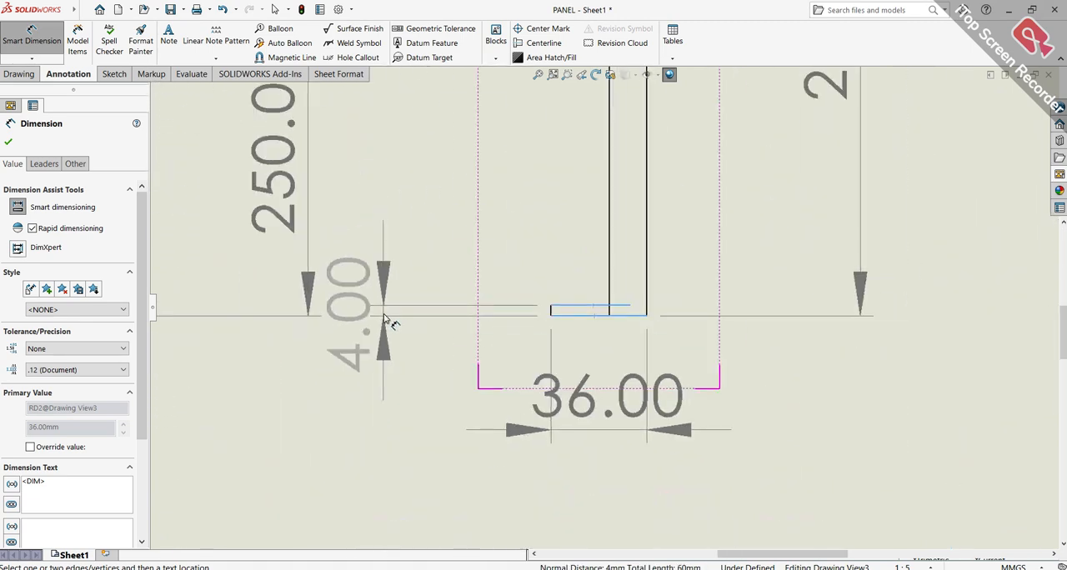
click(465, 229)
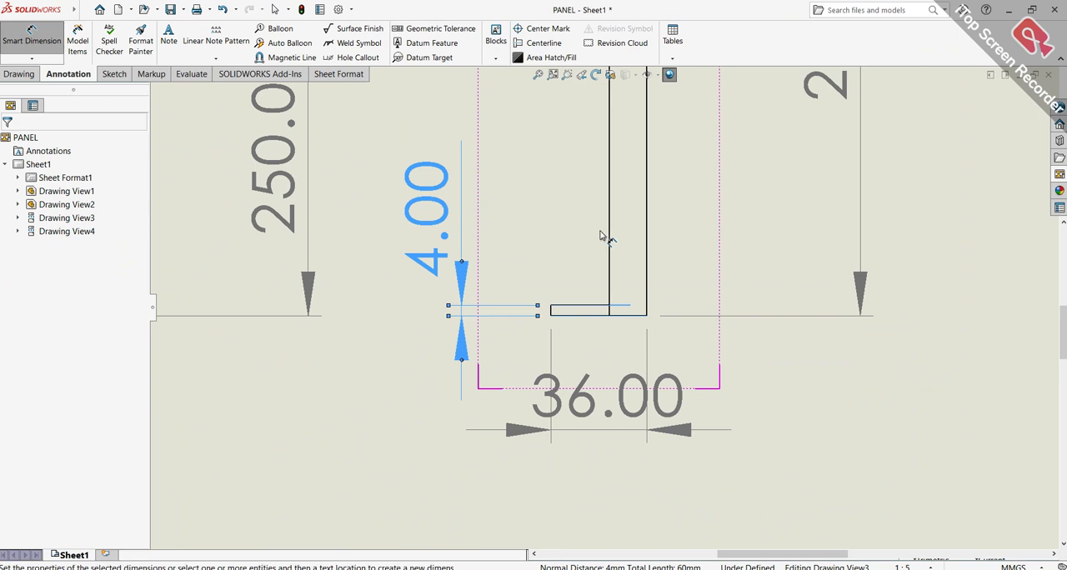
key(Escape)
key(f)
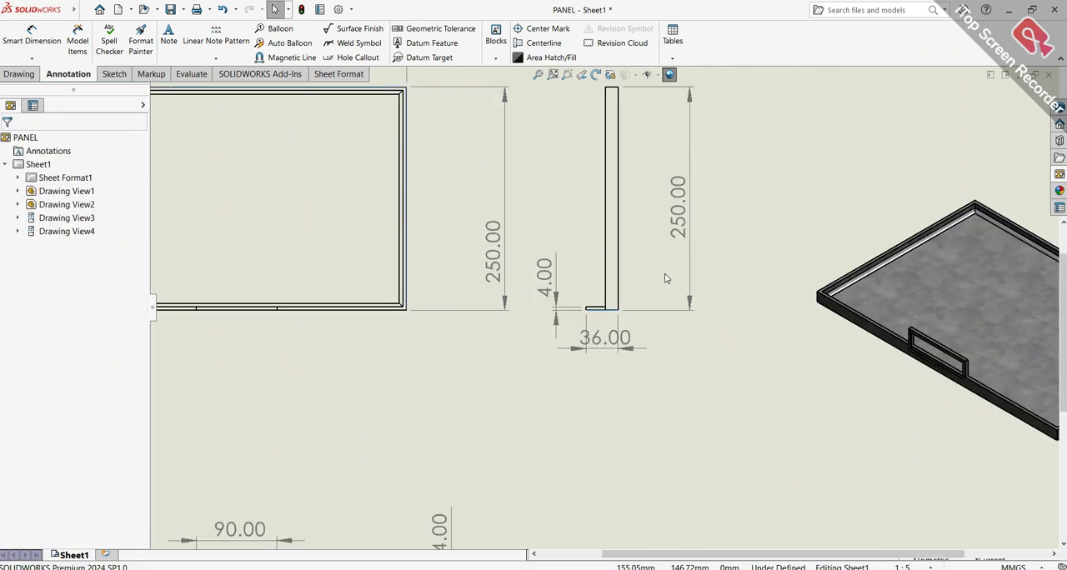
Space out the views: lower the isometric, move the right view farther right, and shift the large panel view and the handle view below it down
scroll(659, 264, up, 1)
drag(865, 234, 814, 353)
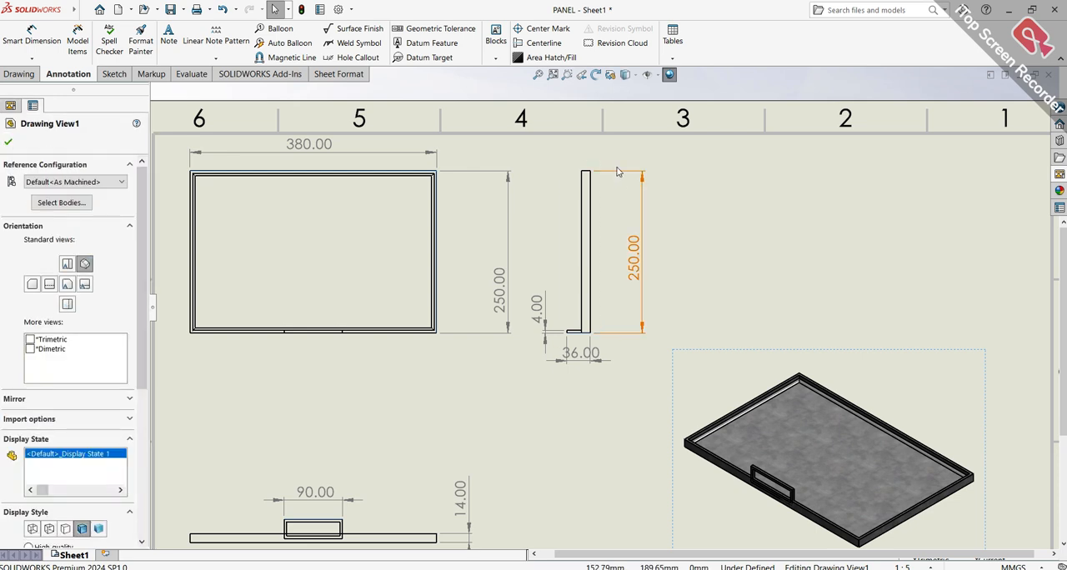
drag(604, 171, 702, 171)
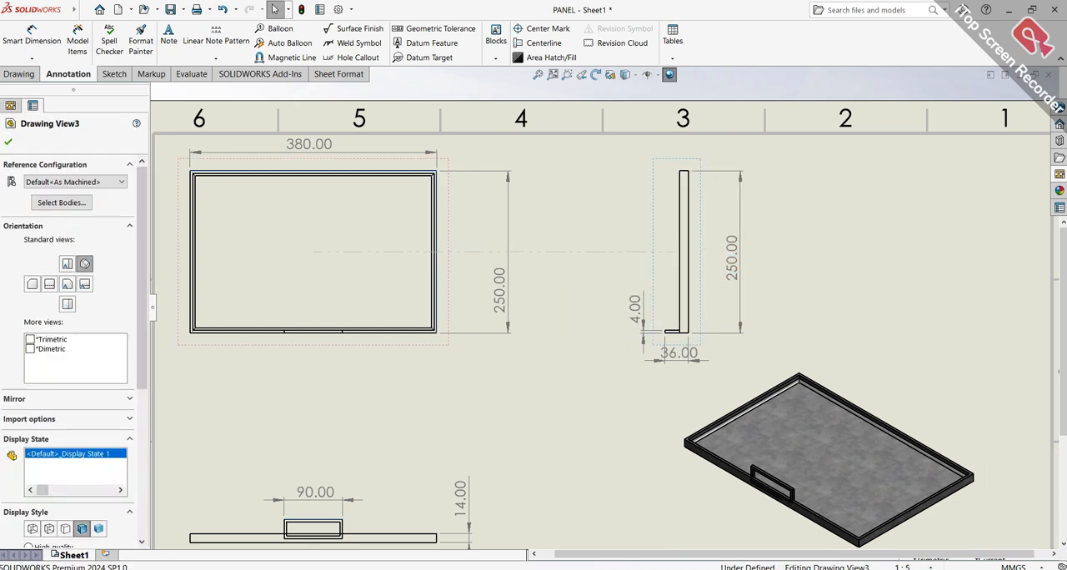
click(828, 235)
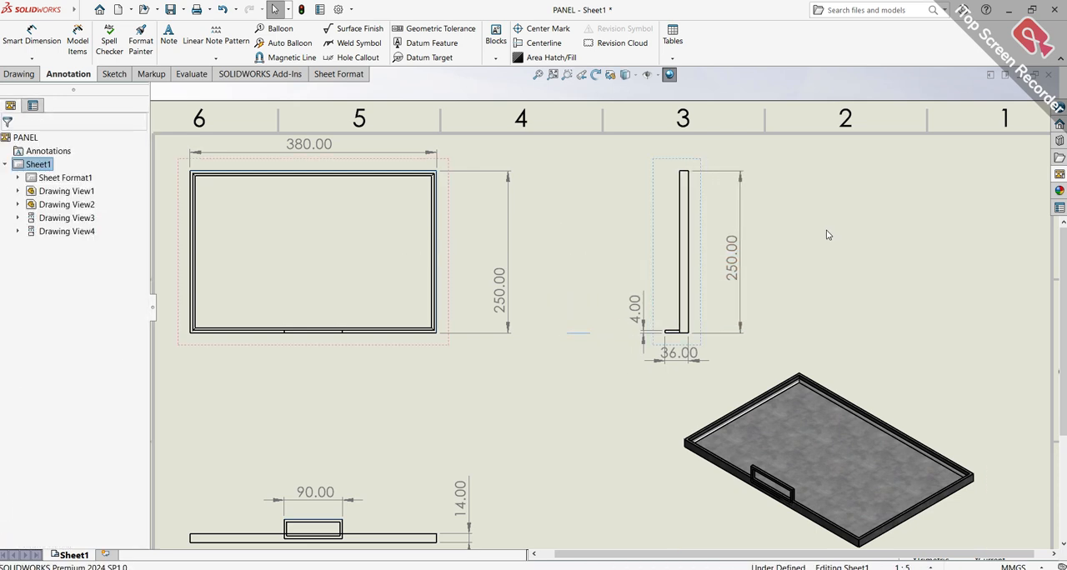
click(537, 74)
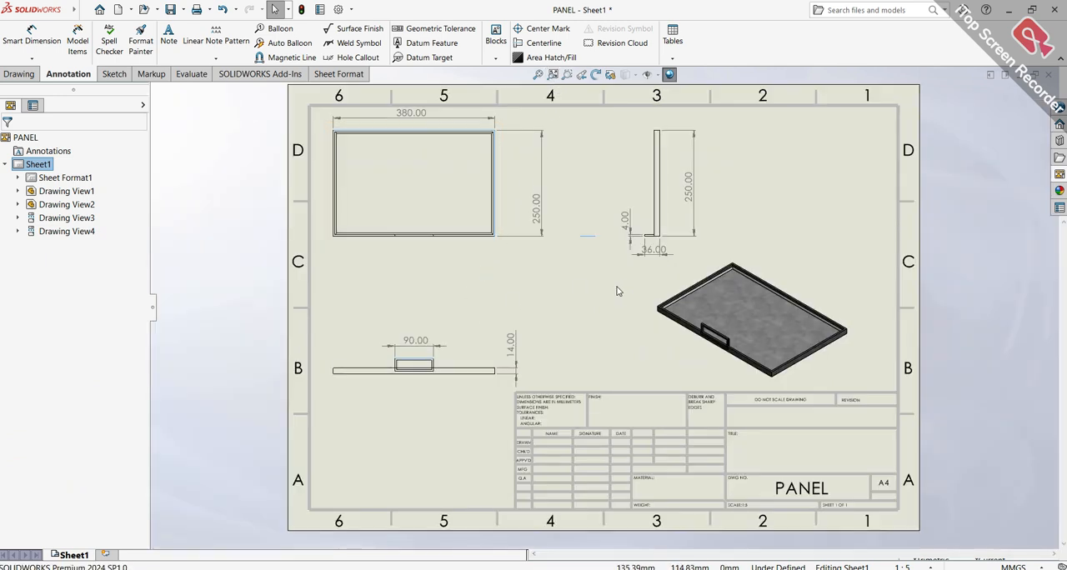
mouse_move(442, 237)
mouse_down()
mouse_move(442, 277)
mouse_move(445, 266)
mouse_move(433, 268)
mouse_move(441, 262)
mouse_up()
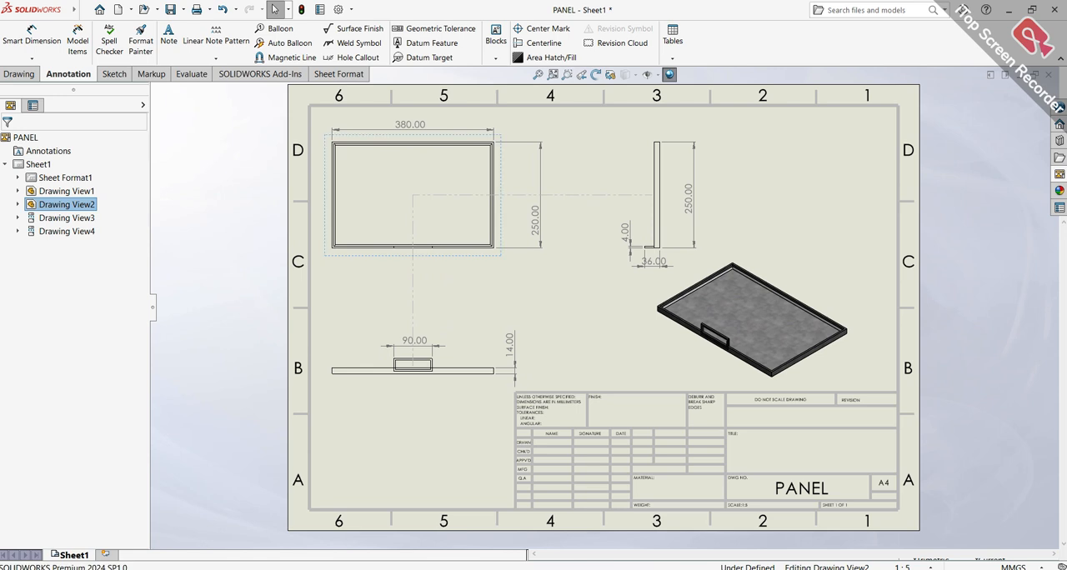
drag(433, 382, 432, 431)
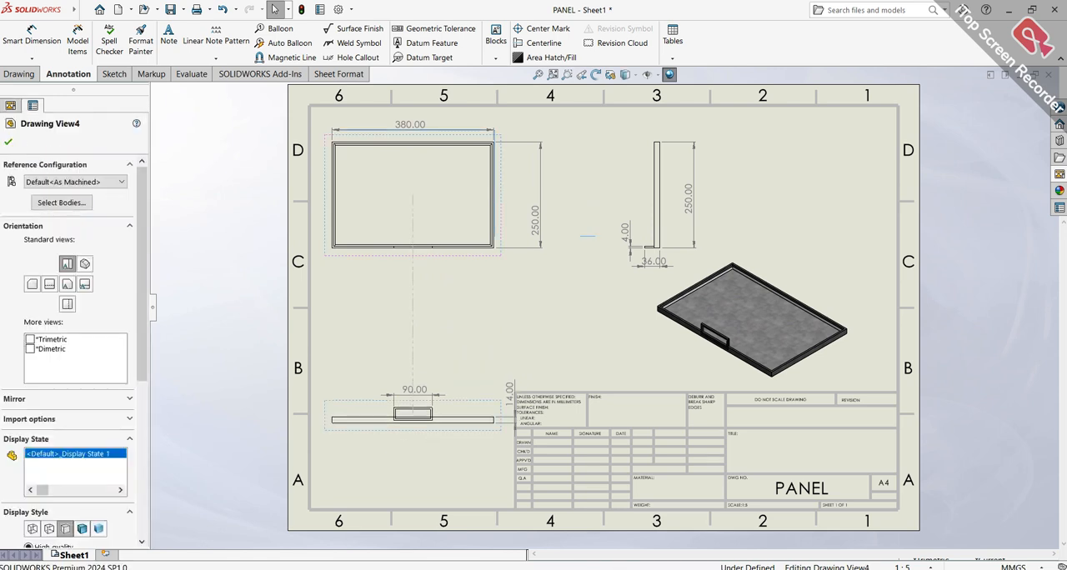
Set the handle view and the large panel view to the shaded with edges display style
click(76, 518)
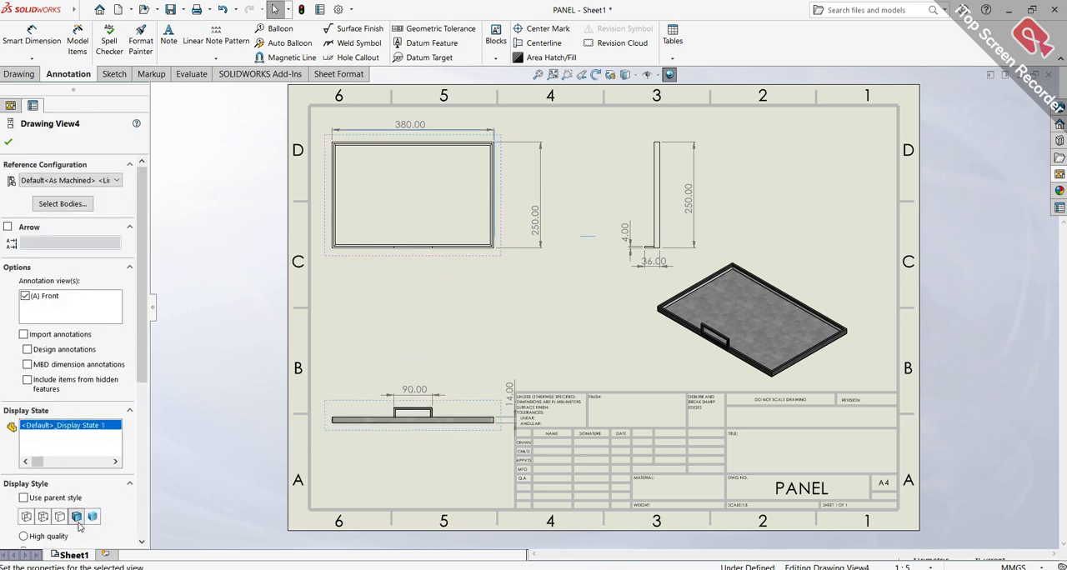
click(424, 200)
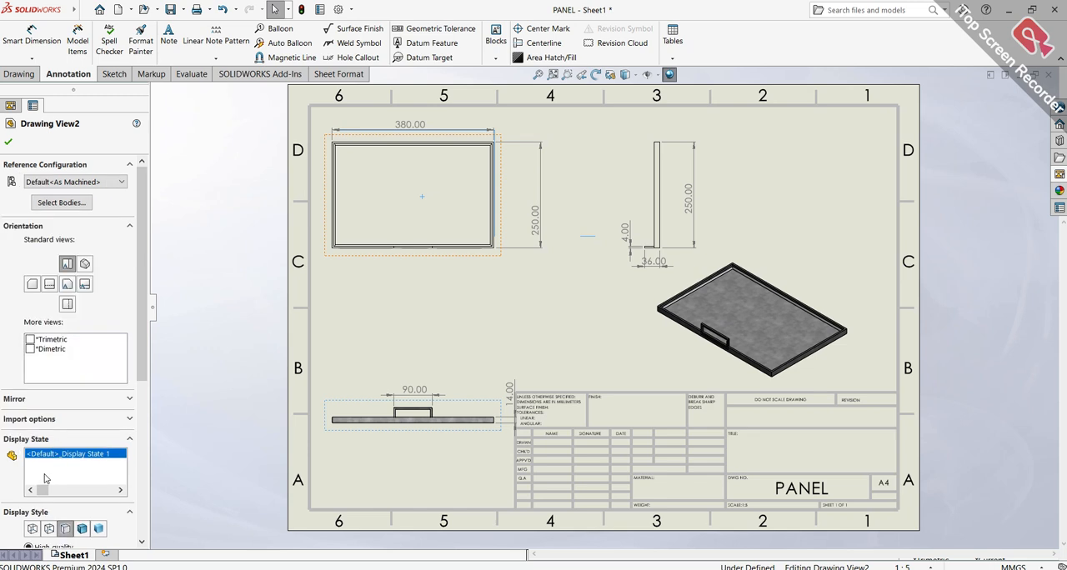
click(82, 529)
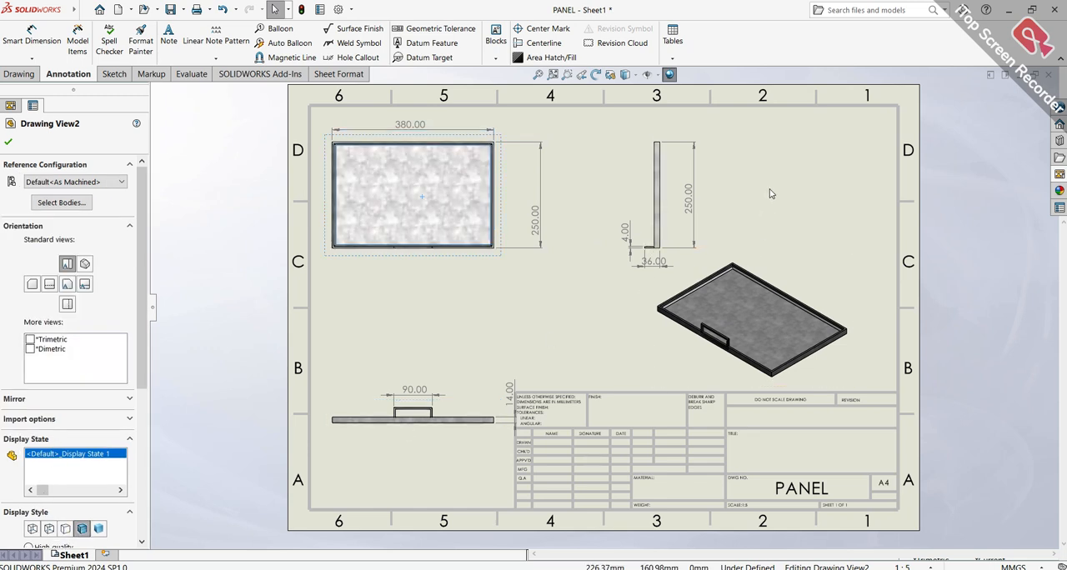
middle_drag(756, 203, 770, 189)
click(771, 193)
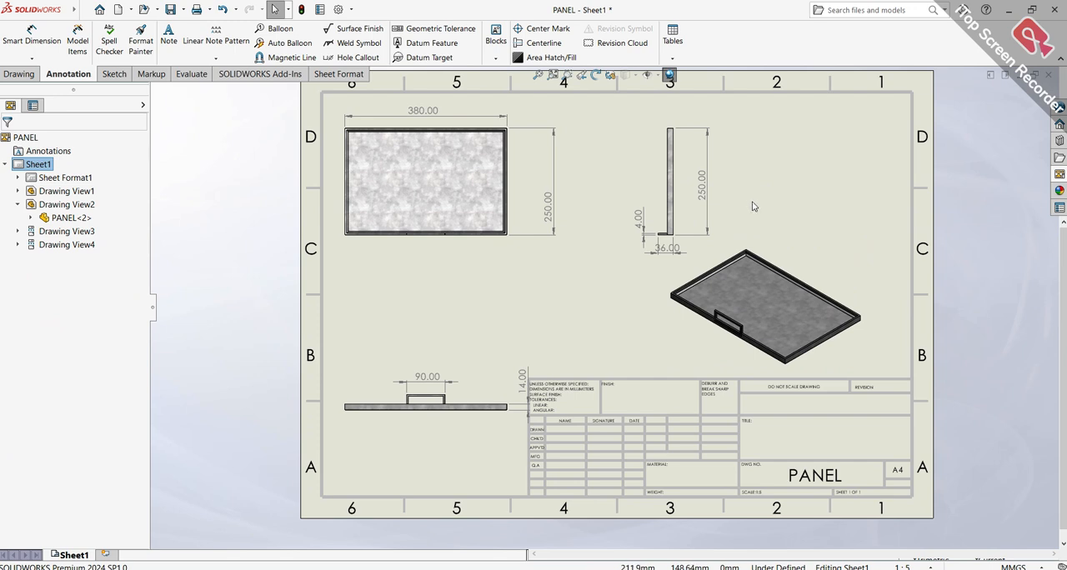
Switch to the PROCESSING MACHINE assembly and inspect the whole machine, ending in the isometric orientation
click(446, 569)
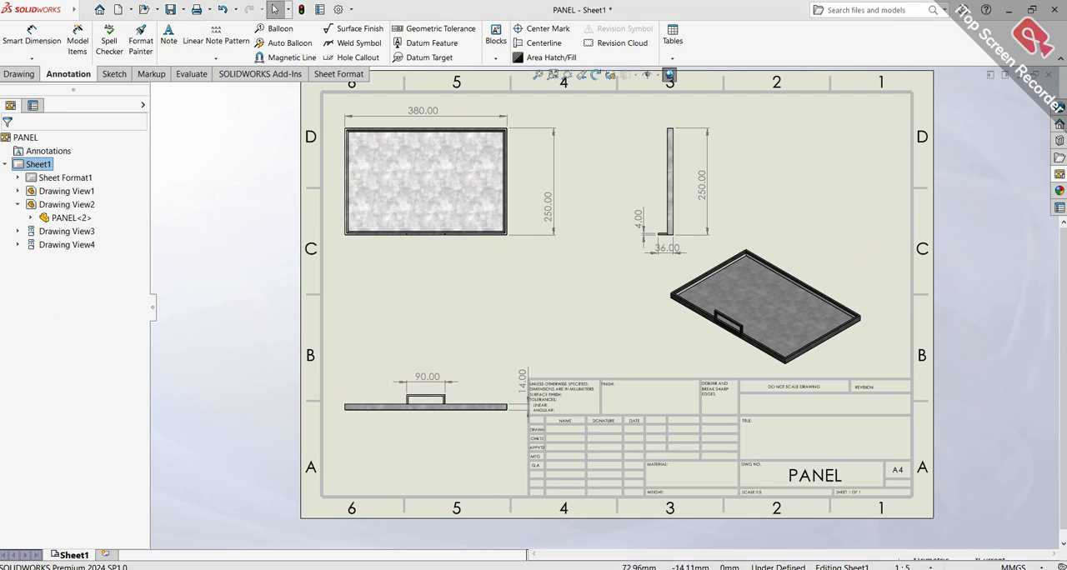
click(198, 525)
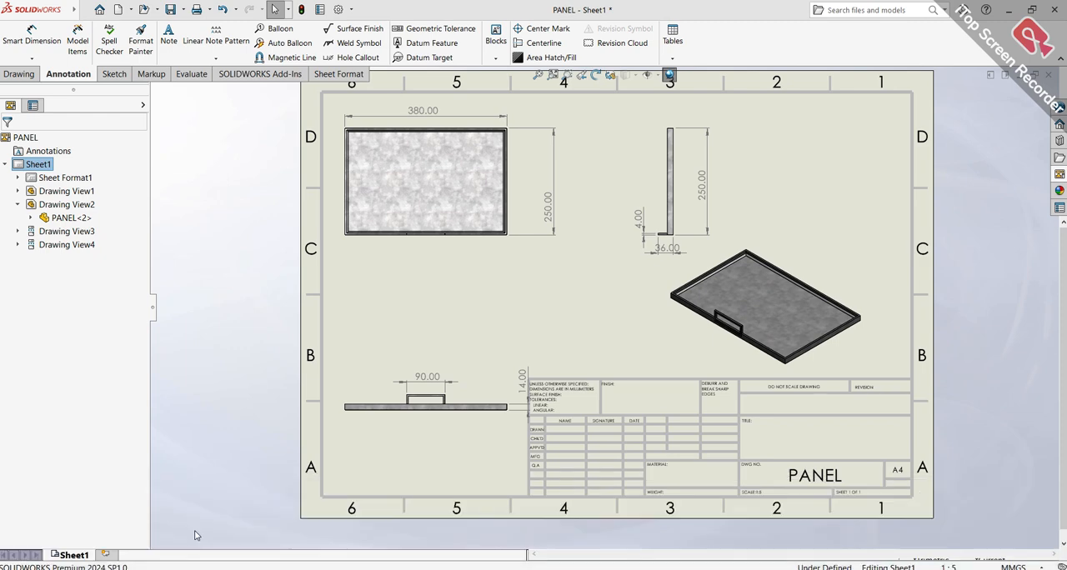
key(f)
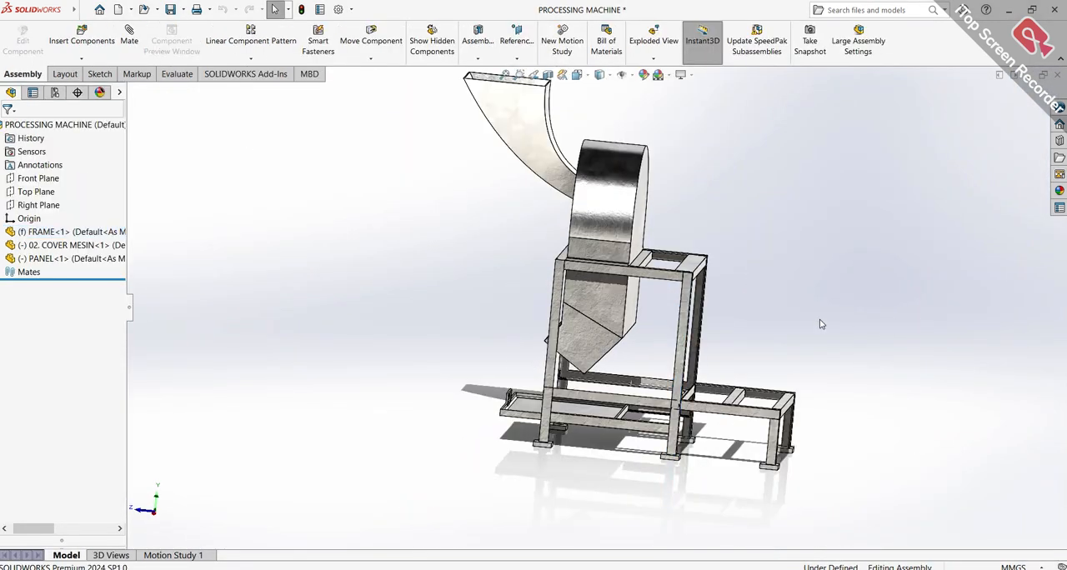
key(ctrl+7)
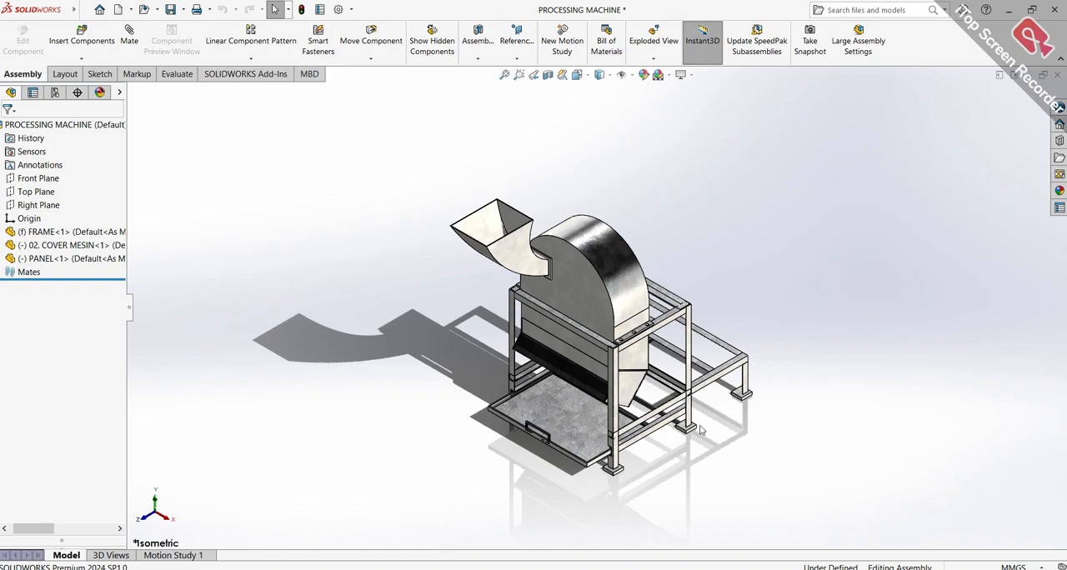
scroll(707, 428, down, 5)
middle_drag(600, 325, 558, 278)
scroll(509, 302, up, 3)
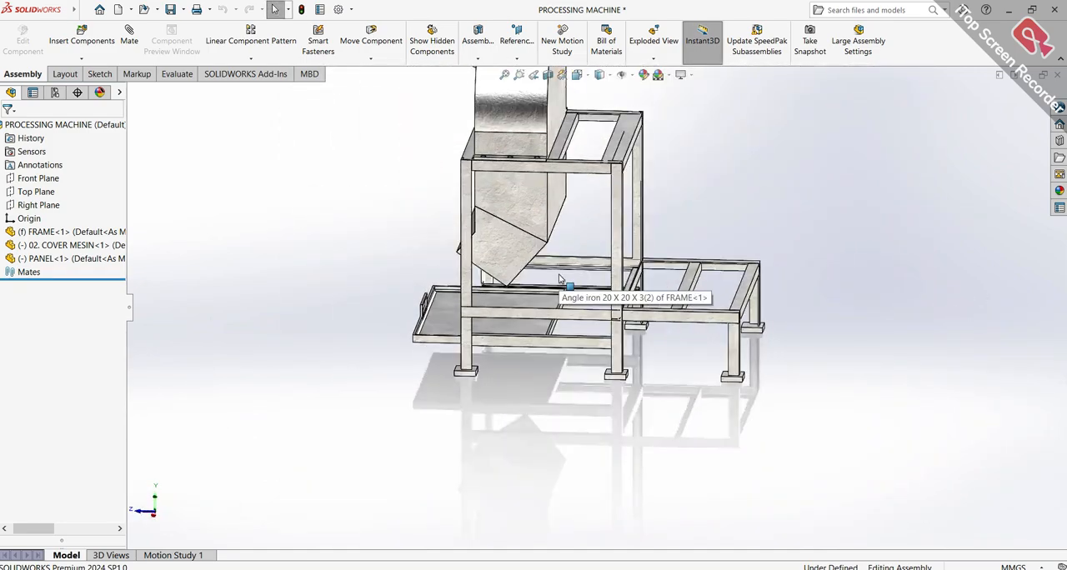
key(ctrl+7)
scroll(675, 407, down, 2)
Create a drawing from the assembly on an A4 (ANSI) Landscape sheet
click(79, 11)
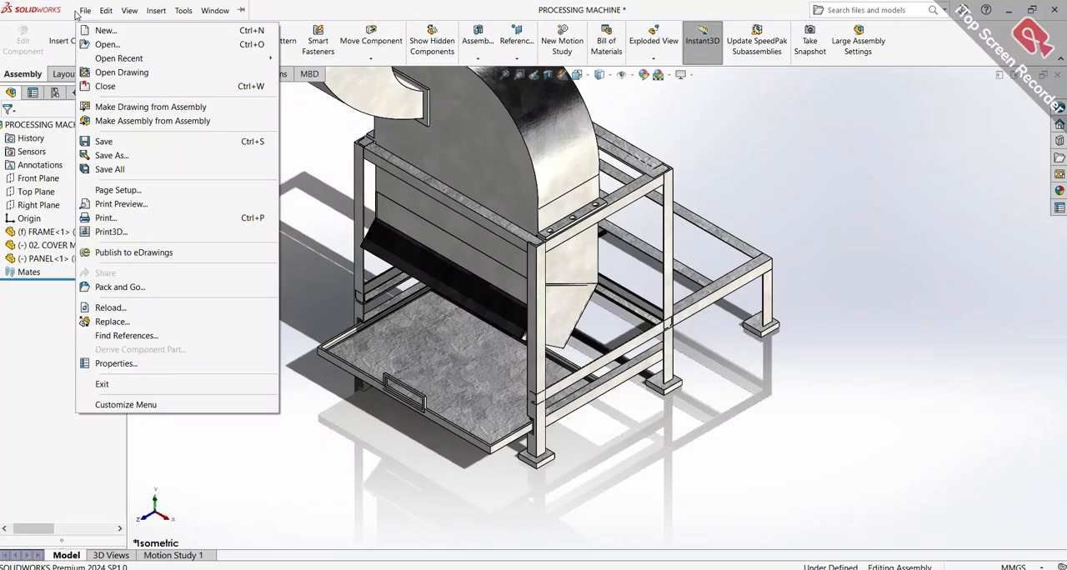
click(84, 10)
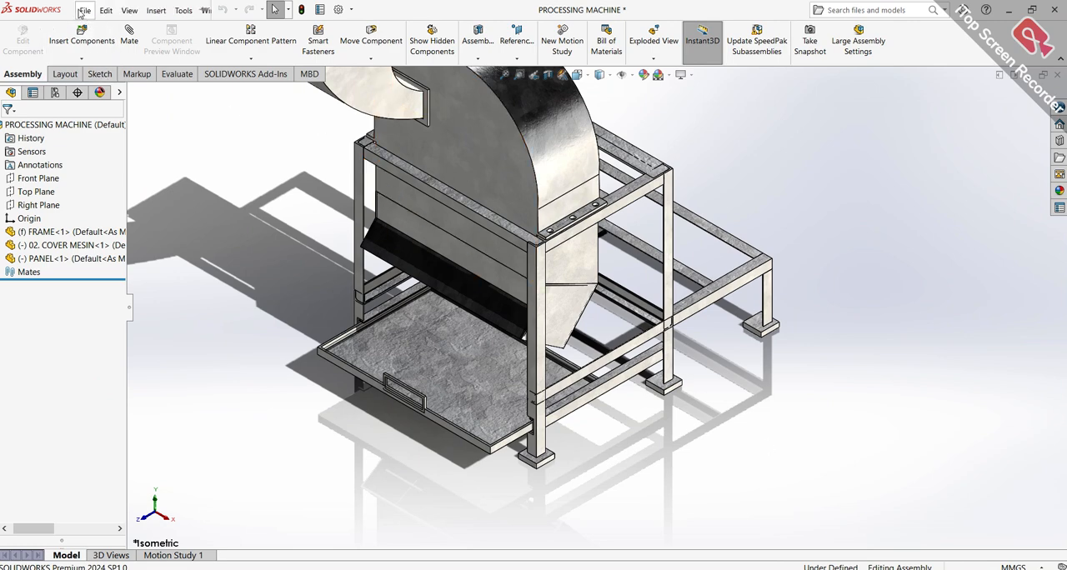
click(83, 10)
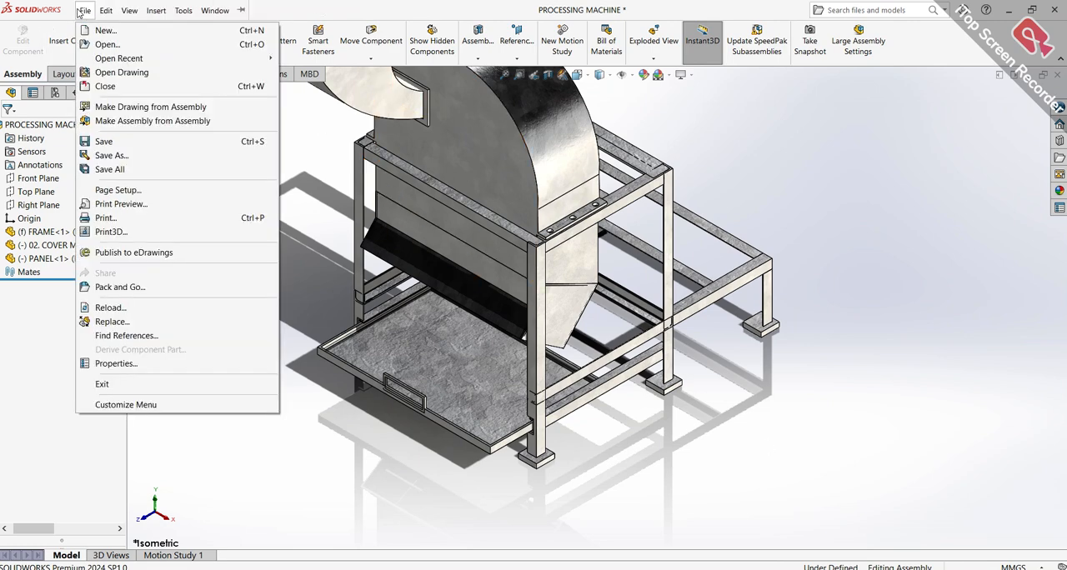
click(121, 109)
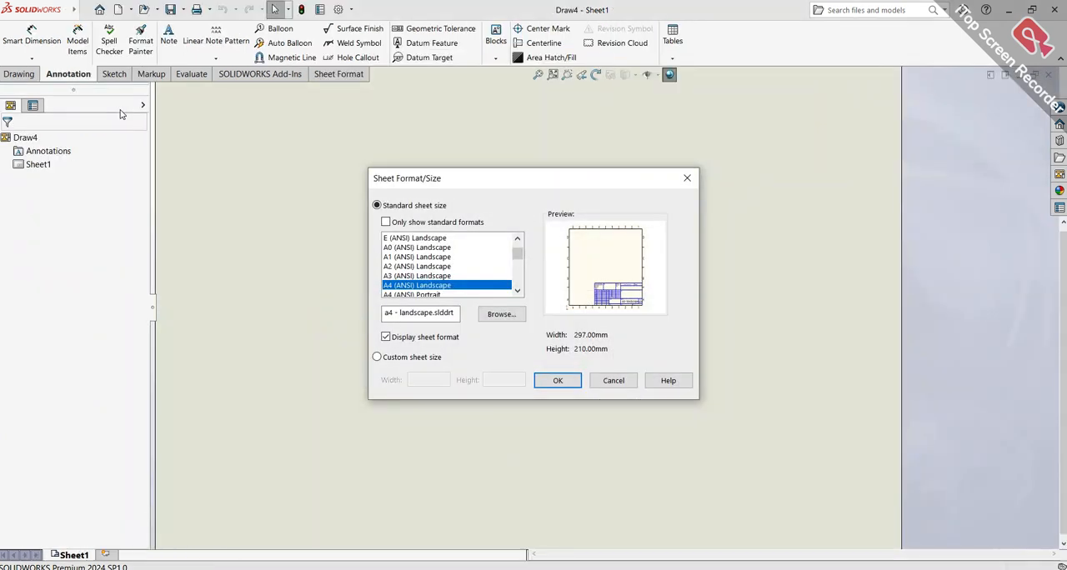
click(554, 381)
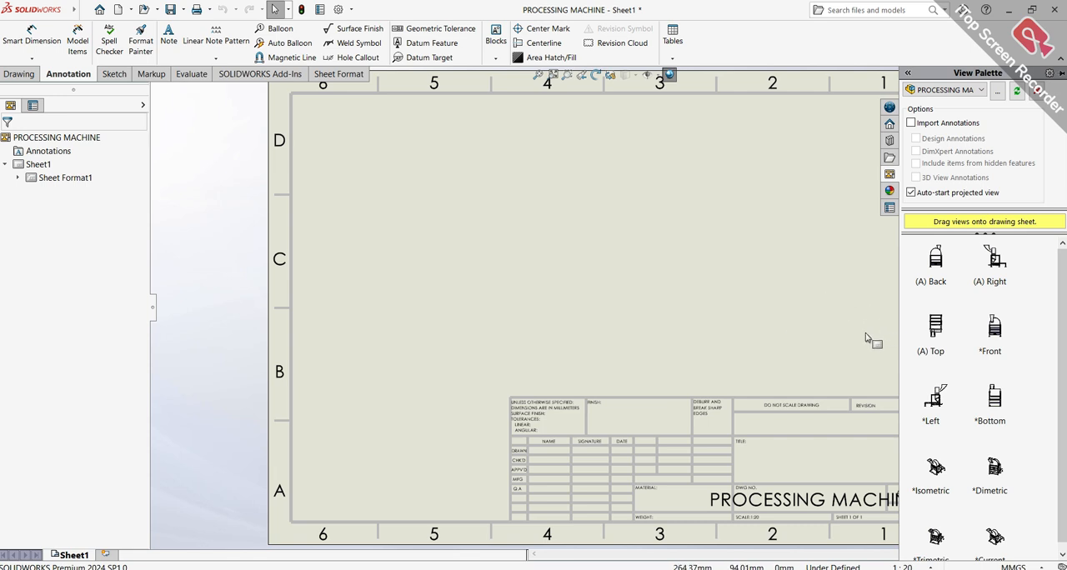
Place the isometric view of the processing machine near the middle of the sheet
drag(1063, 335, 1064, 344)
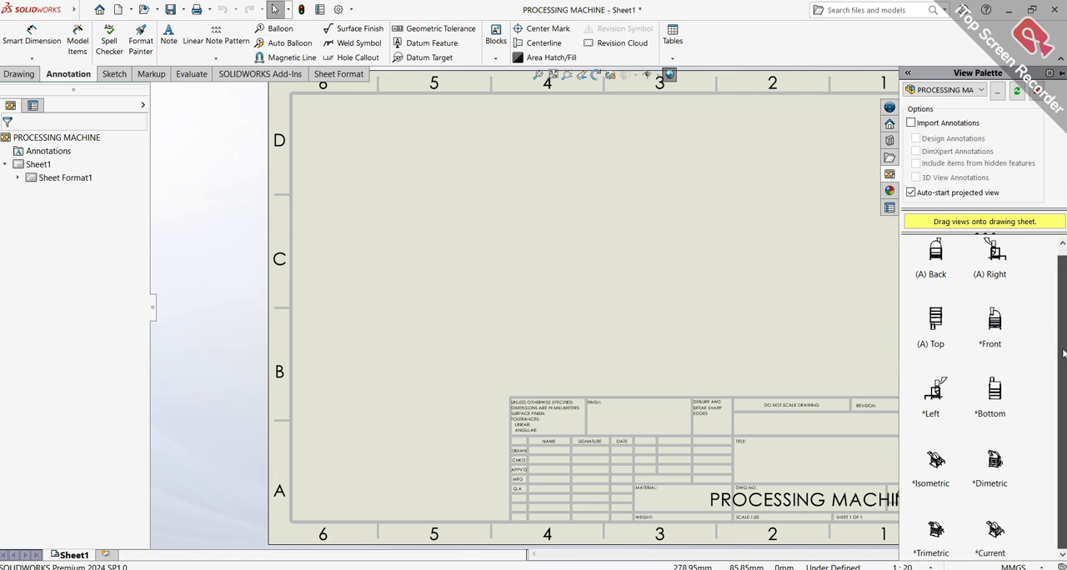
drag(951, 474, 698, 498)
mouse_move(727, 366)
middle_down()
mouse_move(459, 372)
mouse_move(631, 335)
mouse_move(703, 389)
mouse_move(666, 379)
mouse_move(664, 365)
middle_up()
scroll(664, 367, up, 2)
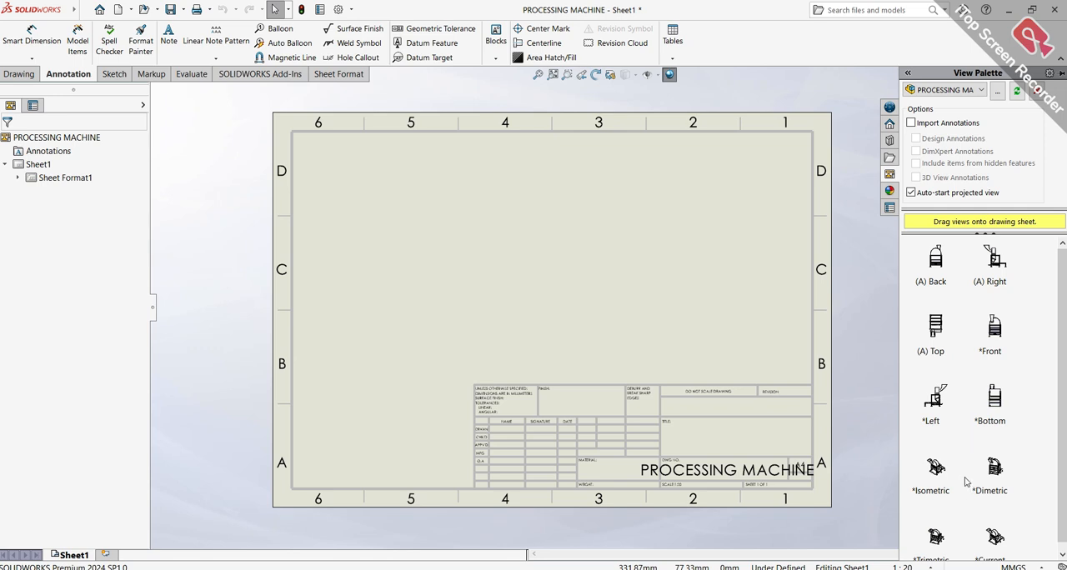
drag(931, 479, 522, 291)
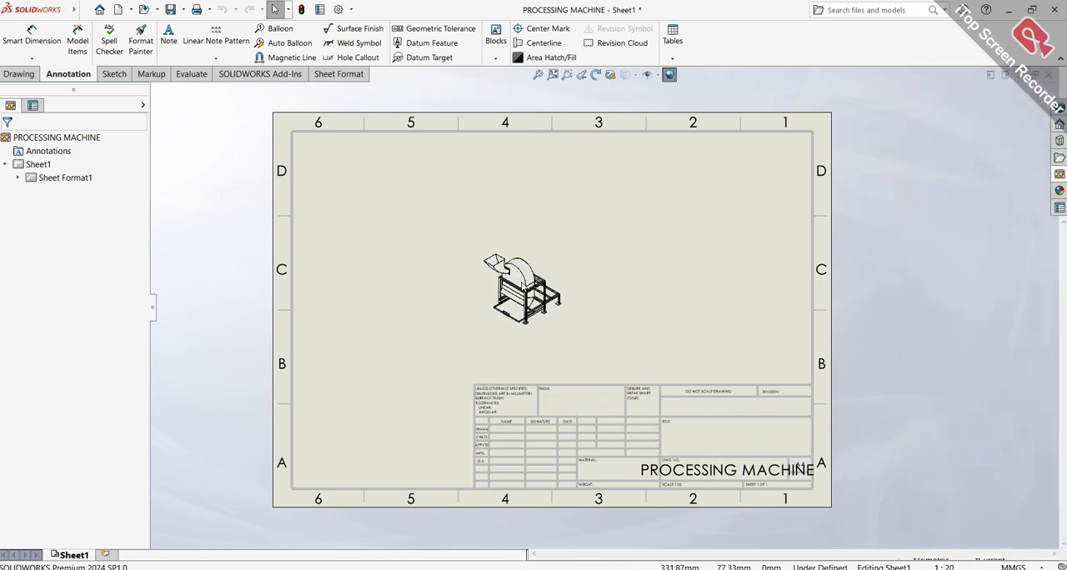
Display the isometric view as shaded with edges at a custom scale of 1:5
click(81, 509)
drag(139, 383, 140, 460)
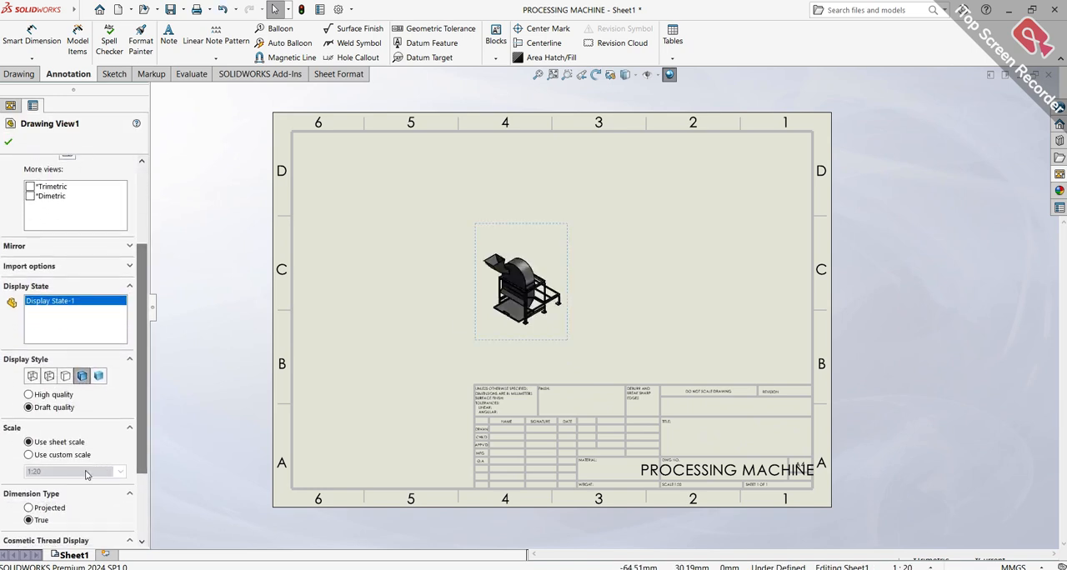
click(40, 455)
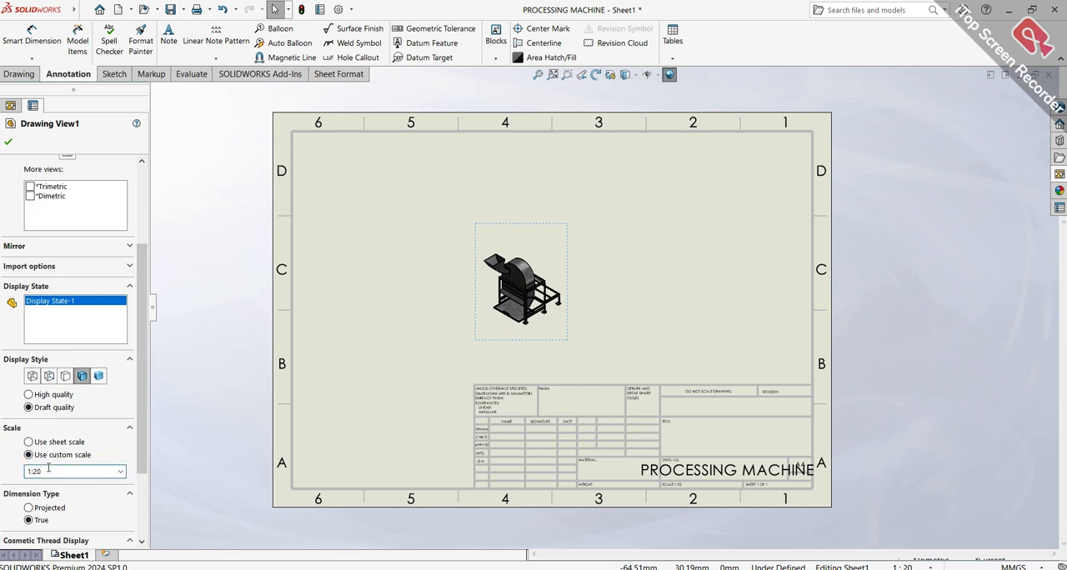
text(1:15)
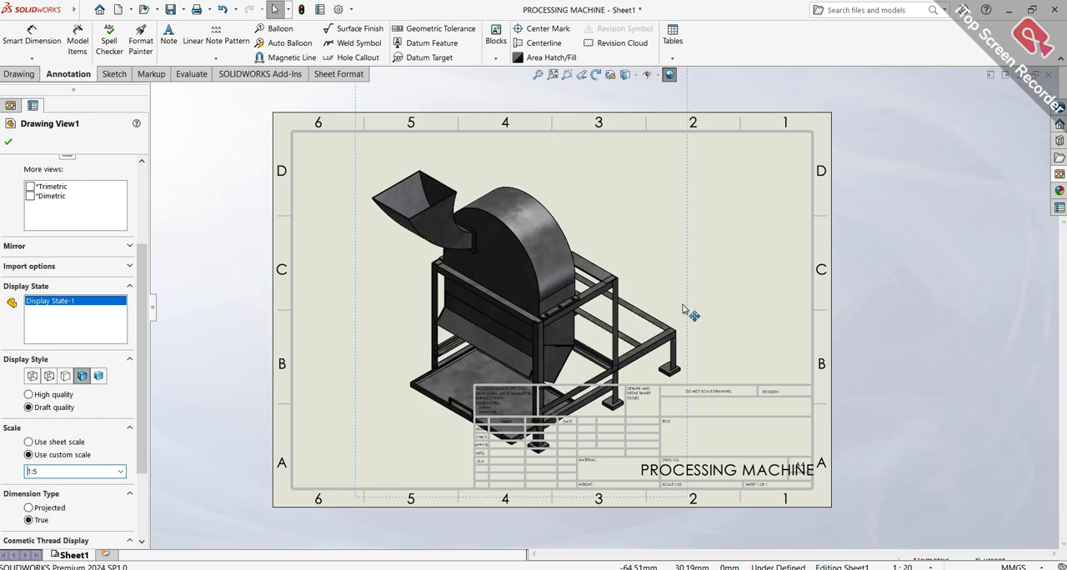
Move the isometric view toward the upper-left area of the sheet, clear of most of the title block
click(687, 302)
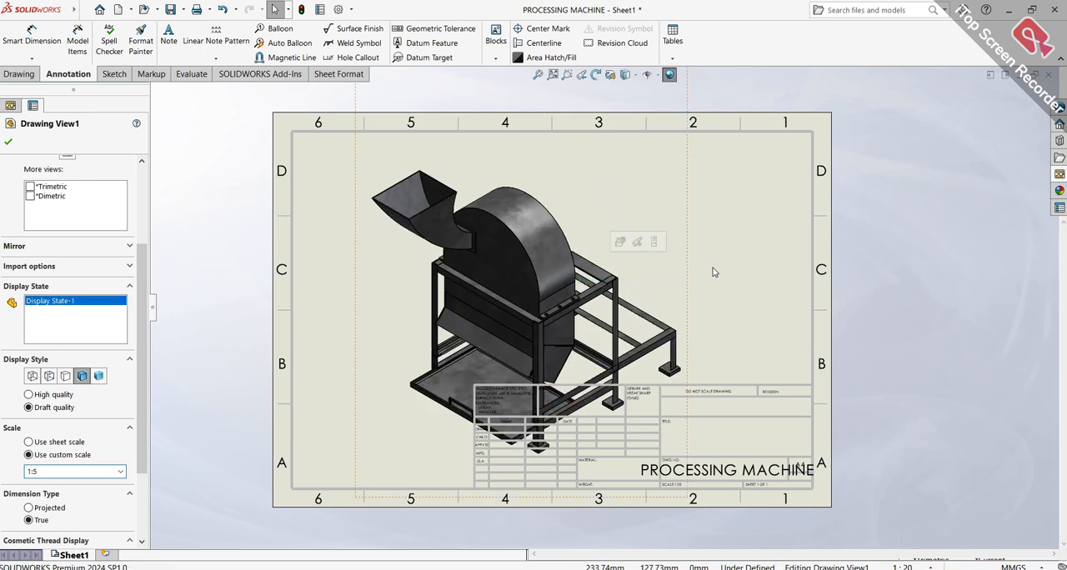
mouse_move(690, 274)
mouse_down()
mouse_move(567, 265)
mouse_move(581, 235)
mouse_move(642, 239)
mouse_move(594, 239)
mouse_up()
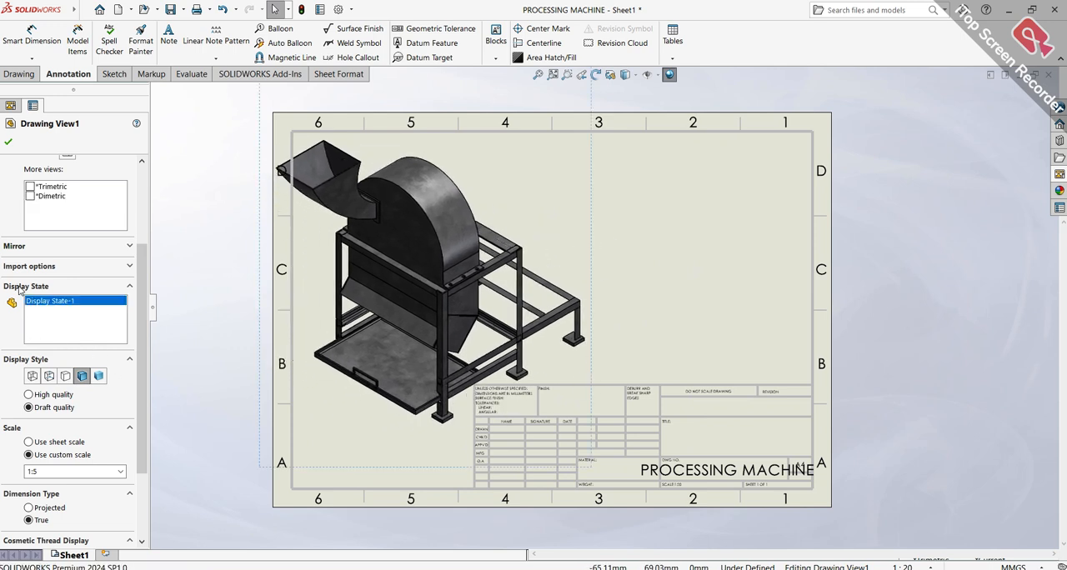
click(10, 138)
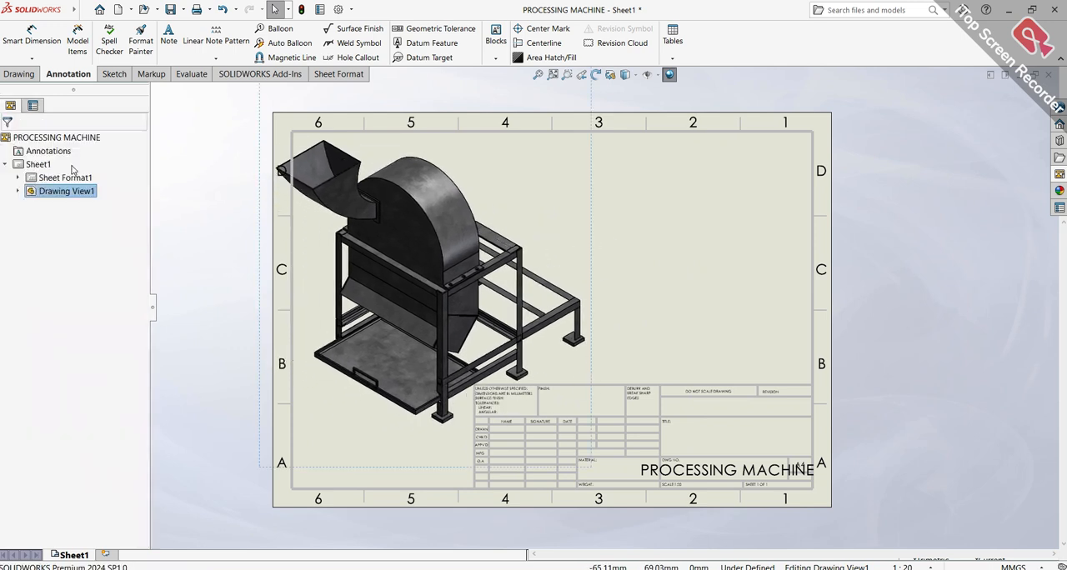
Delete the whole title block, including its lines and text, from the sheet format and return to the sheet
right_click(643, 399)
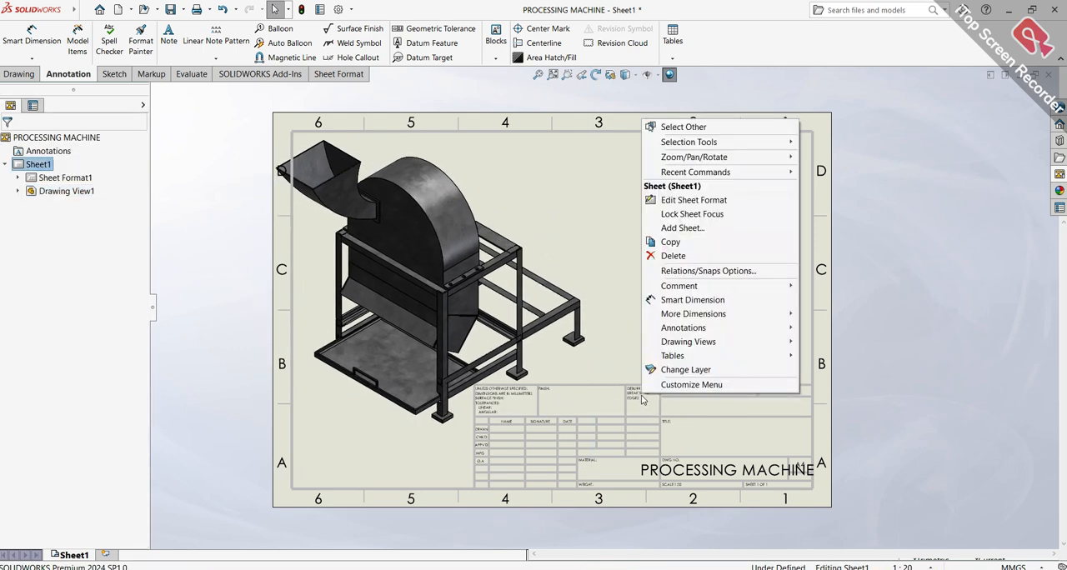
click(703, 205)
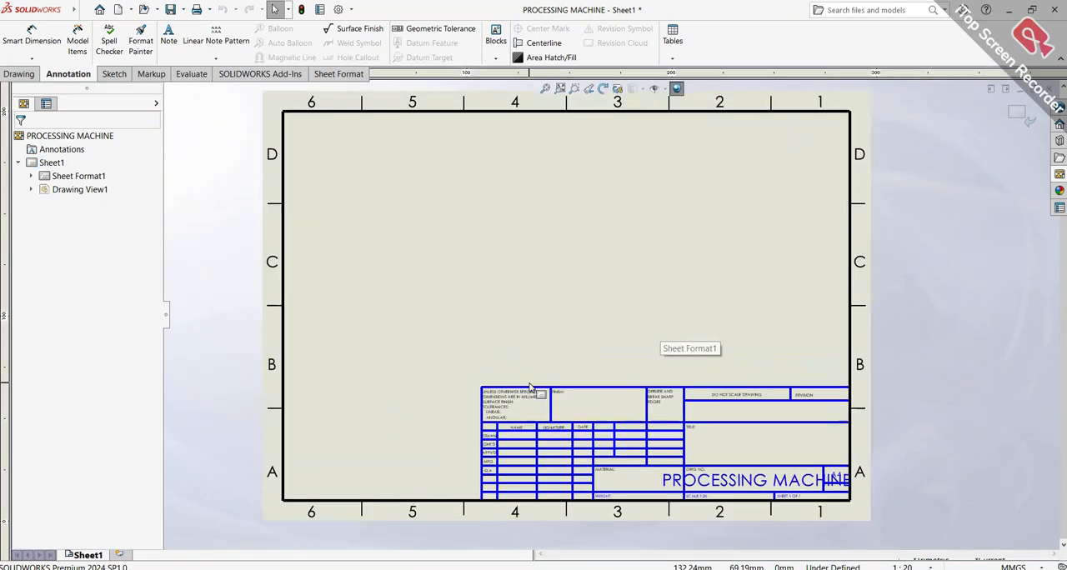
scroll(529, 386, down, 3)
drag(403, 264, 858, 446)
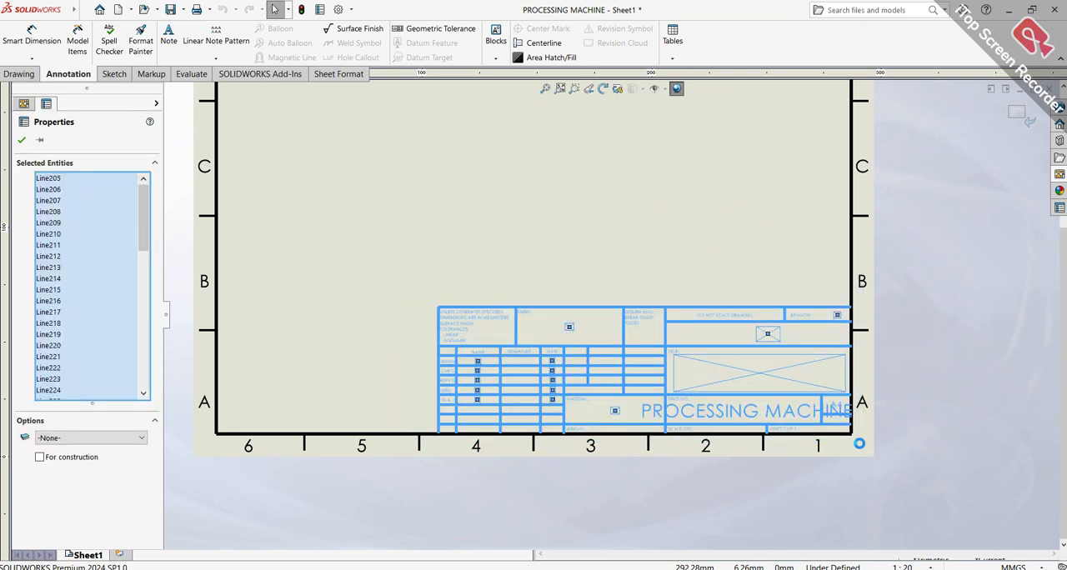
key(Delete)
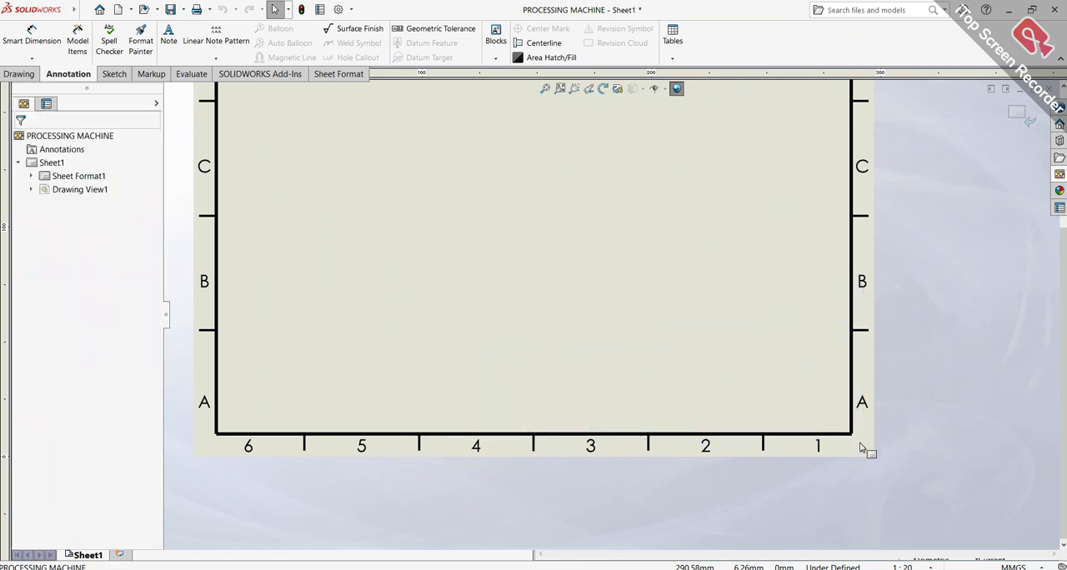
click(1017, 117)
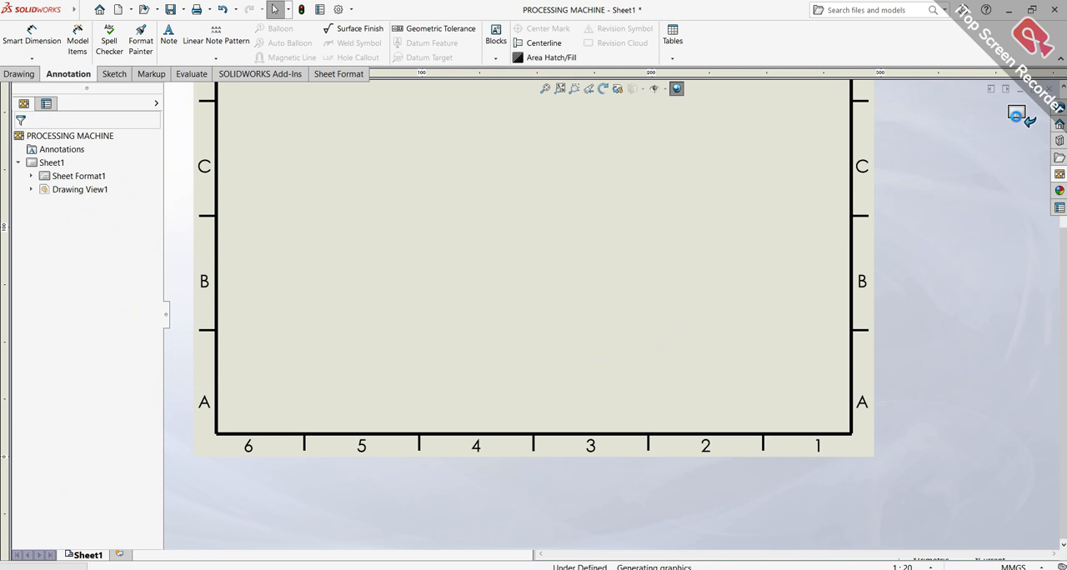
Move the isometric view inside the sheet border and set its custom scale to 1:7
scroll(560, 215, up, 2)
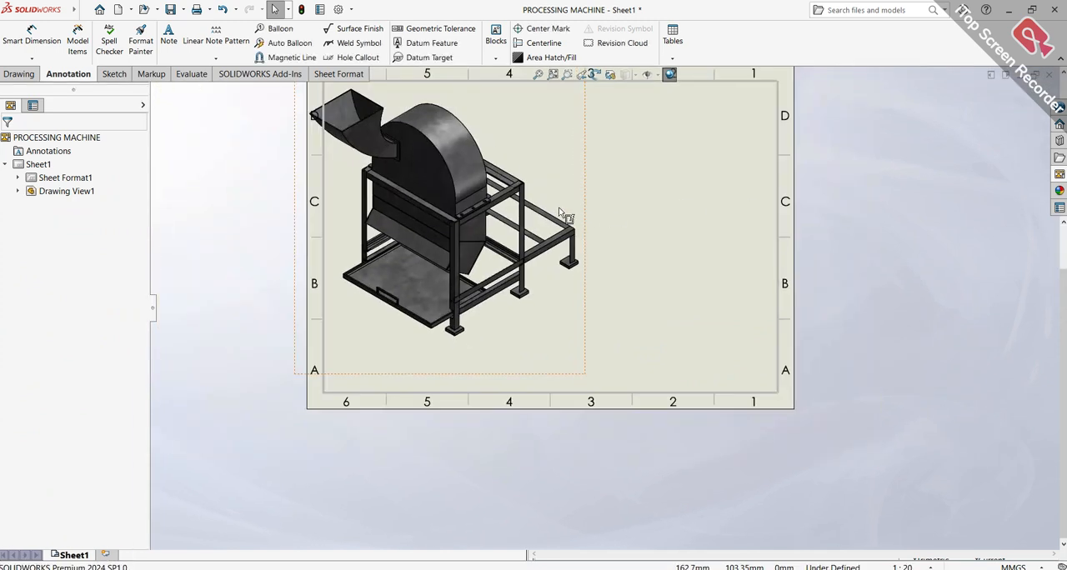
mouse_move(590, 175)
mouse_down()
mouse_move(600, 222)
mouse_move(630, 225)
mouse_up()
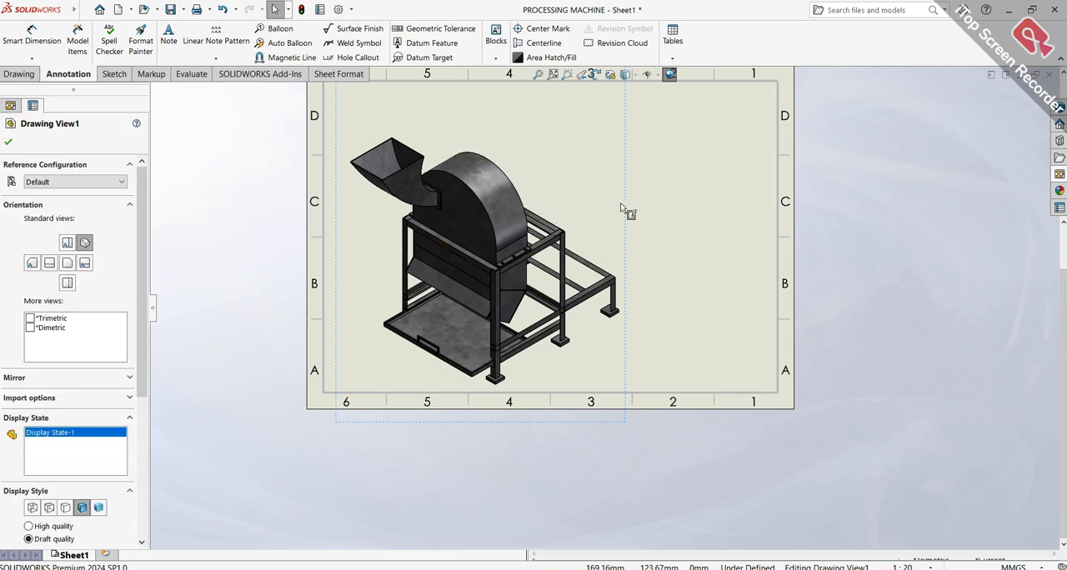
drag(144, 313, 144, 413)
click(77, 424)
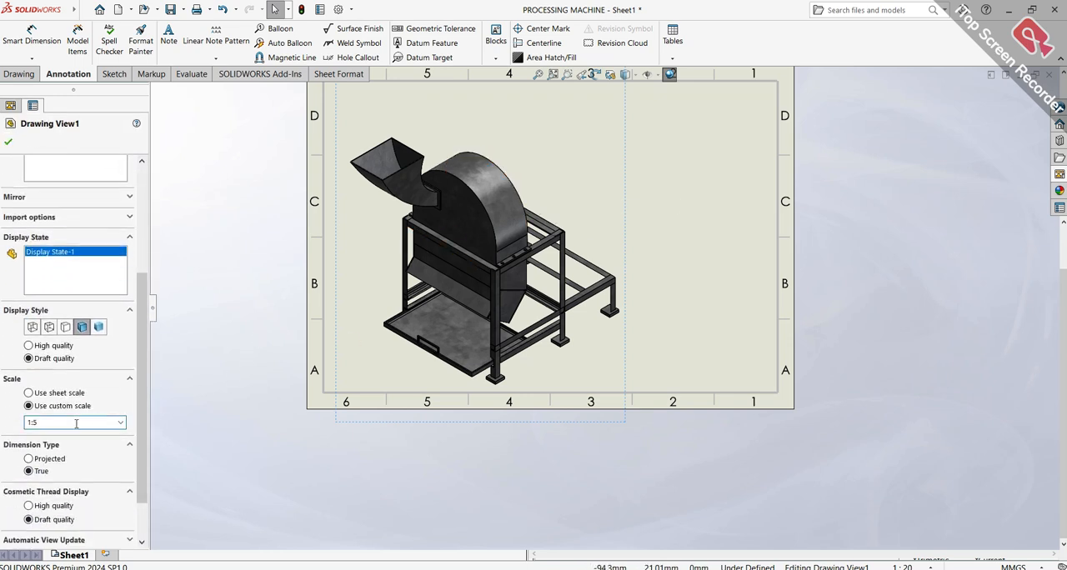
text(7)
key(Return)
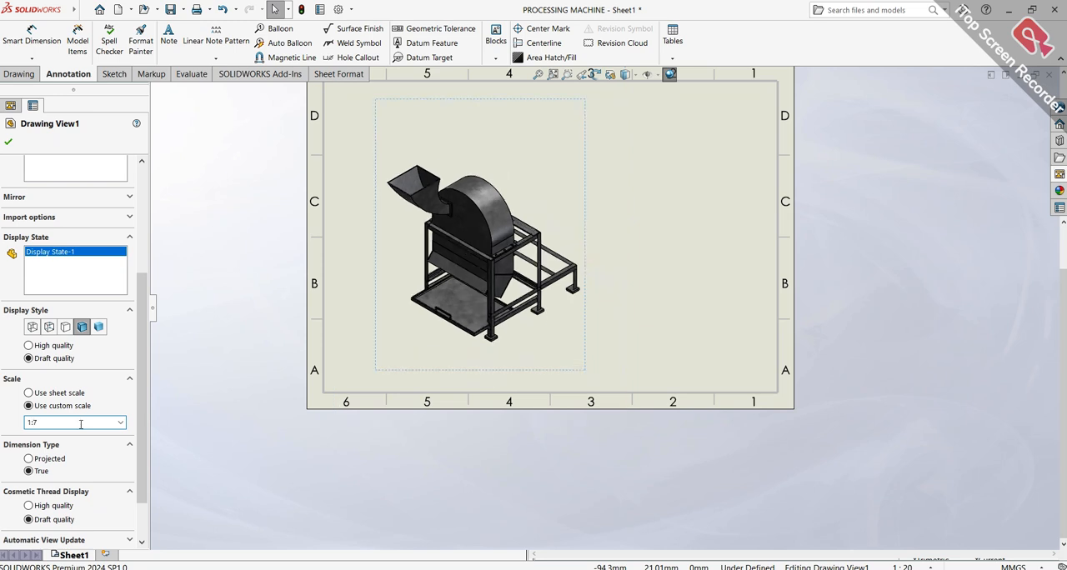
click(8, 147)
click(542, 74)
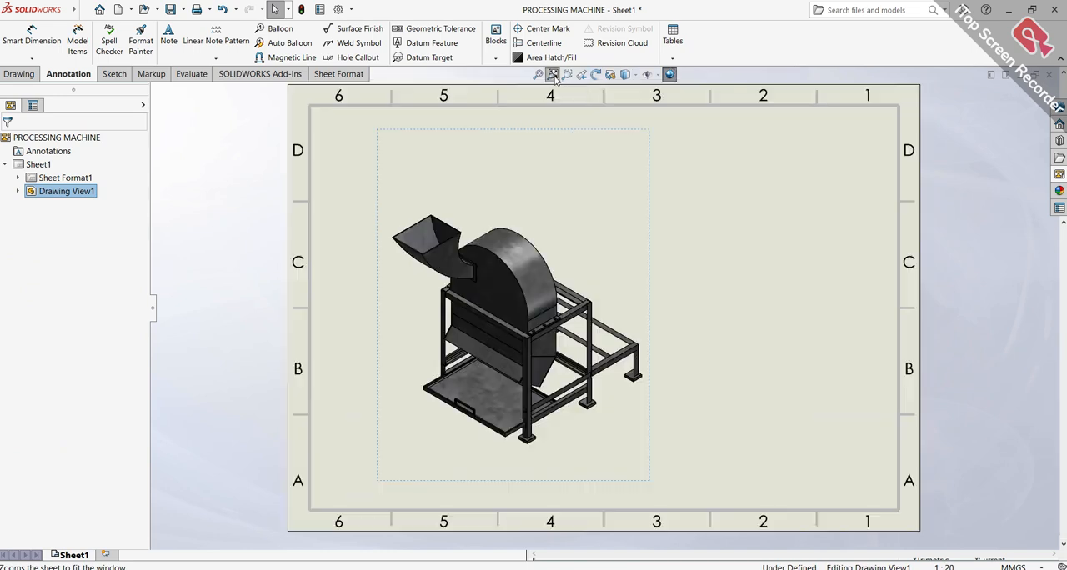
Shift the isometric view slightly closer to the left border of the sheet
click(739, 210)
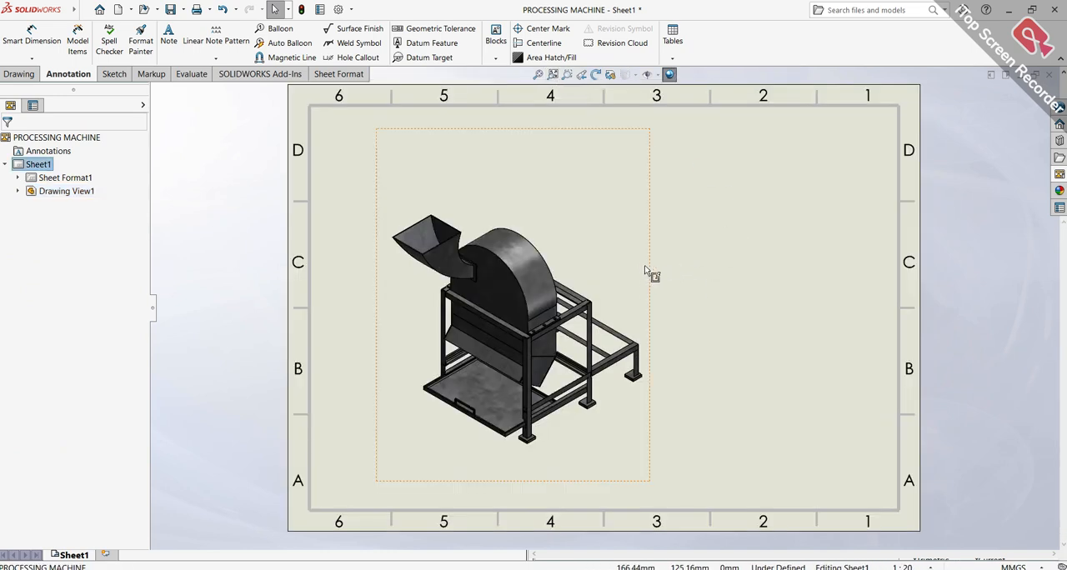
click(620, 265)
drag(651, 273, 615, 268)
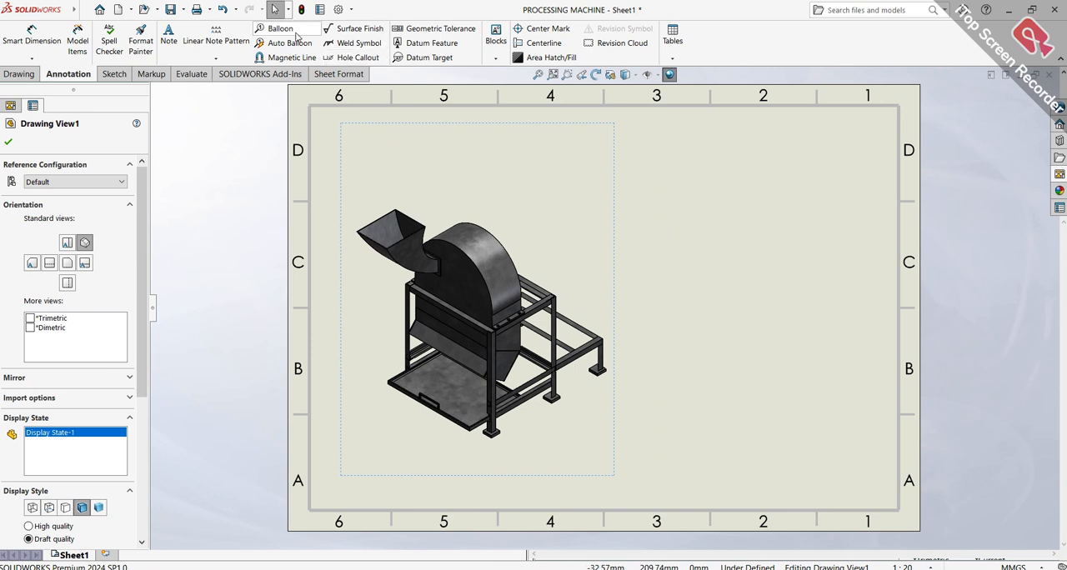
Auto-balloon the isometric view with circular item-number balloons attached to edges
click(296, 33)
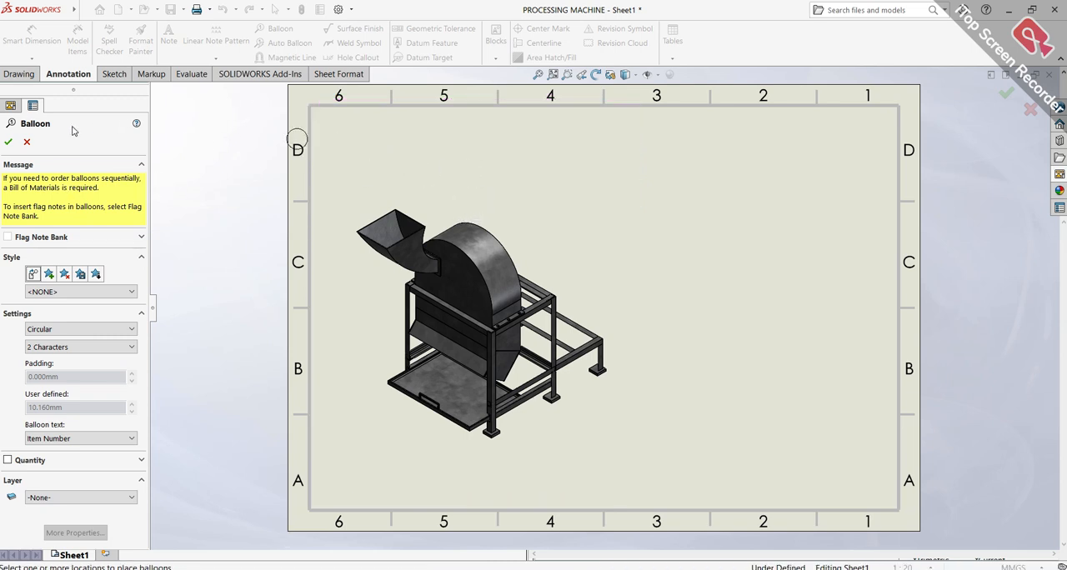
click(28, 142)
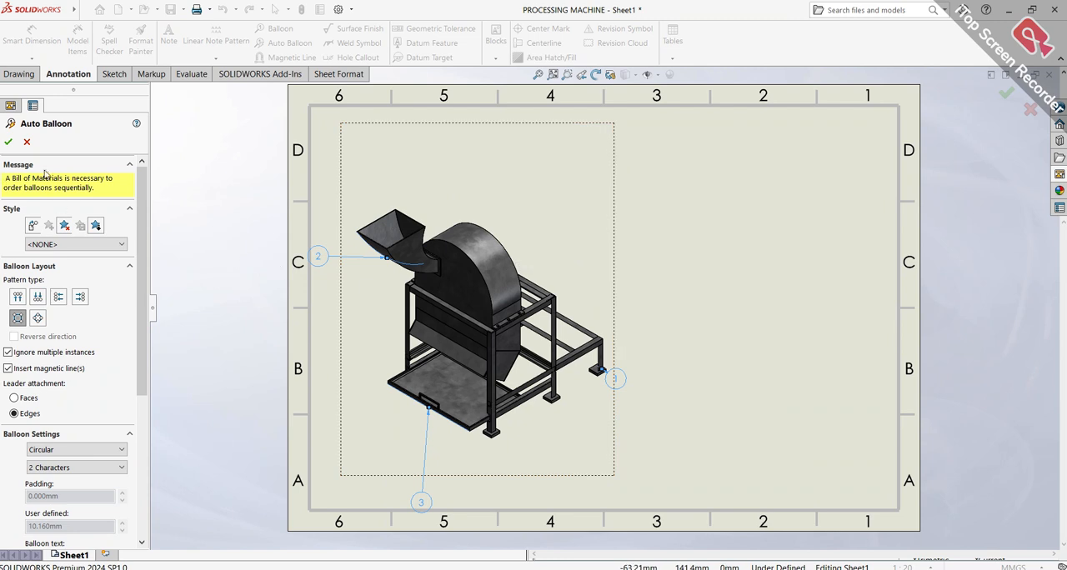
scroll(92, 175, down, 3)
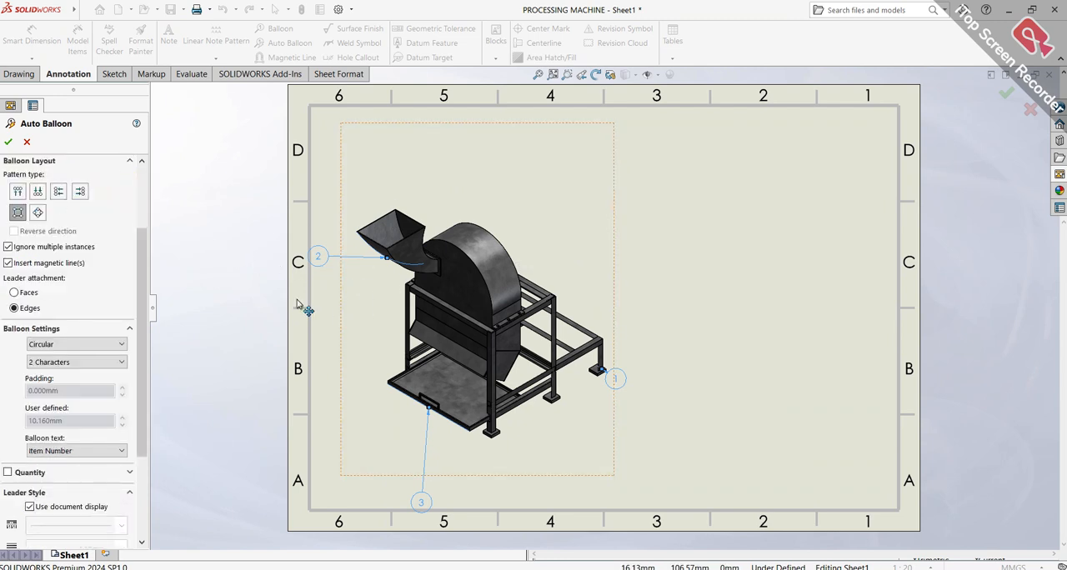
scroll(84, 217, up, 3)
click(7, 143)
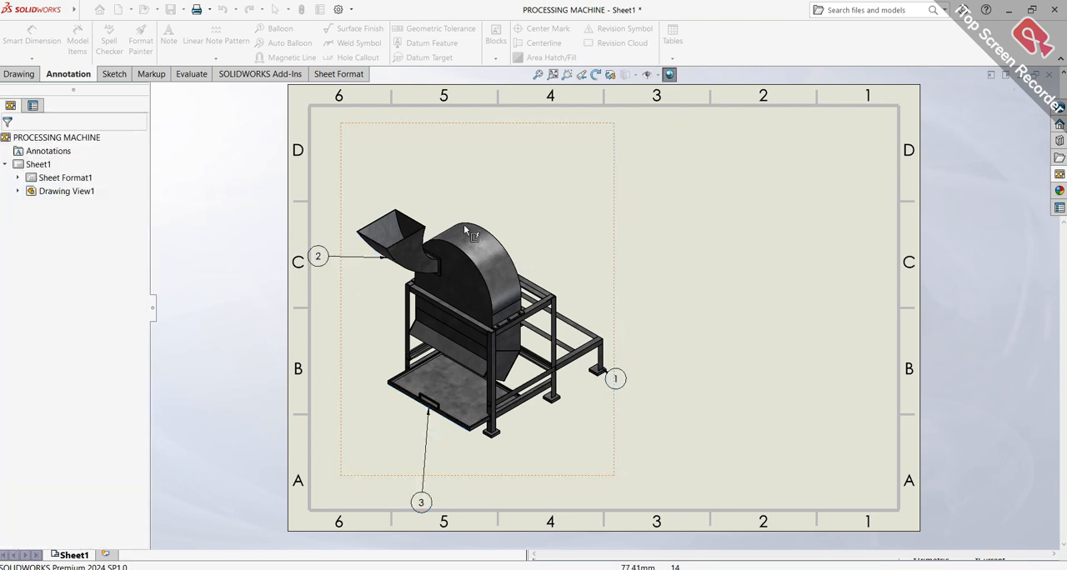
Reposition balloons 1, 2 and 3 around the machine so their leaders run diagonally clear of the model
drag(625, 380, 644, 331)
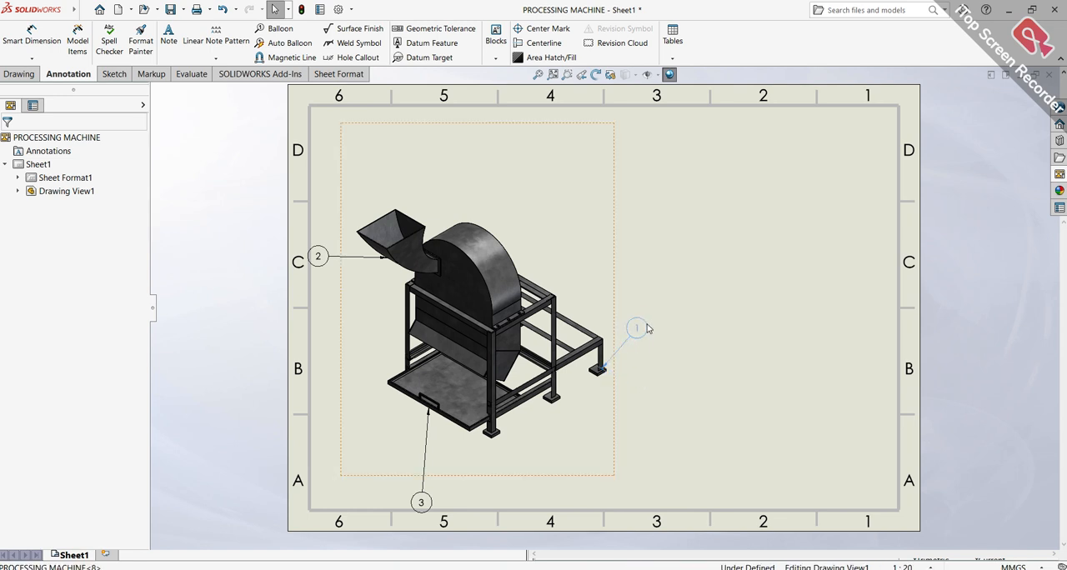
mouse_move(669, 292)
mouse_down()
mouse_move(690, 302)
mouse_move(692, 325)
mouse_up()
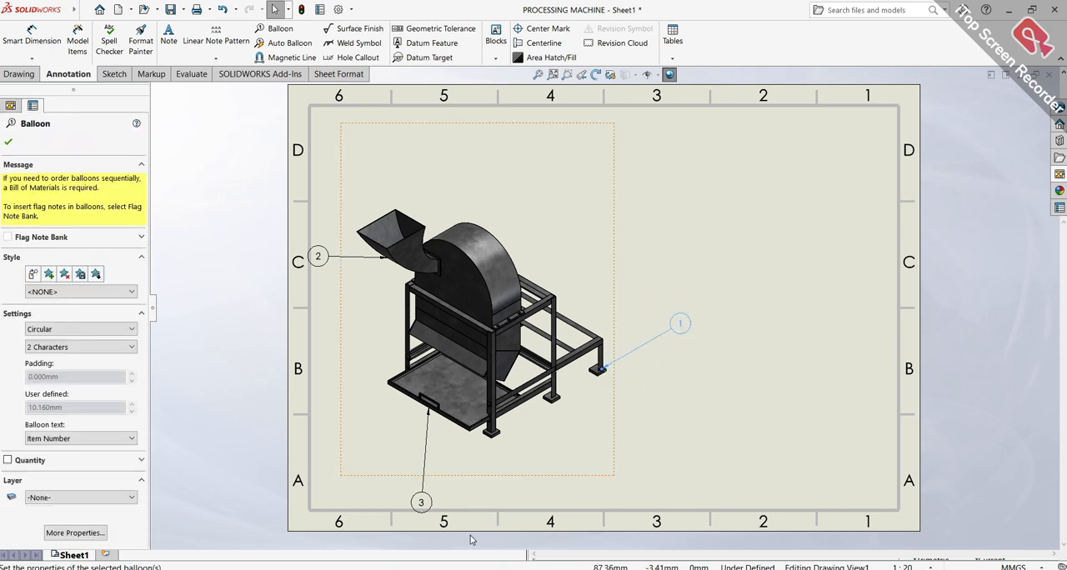
drag(422, 502, 349, 434)
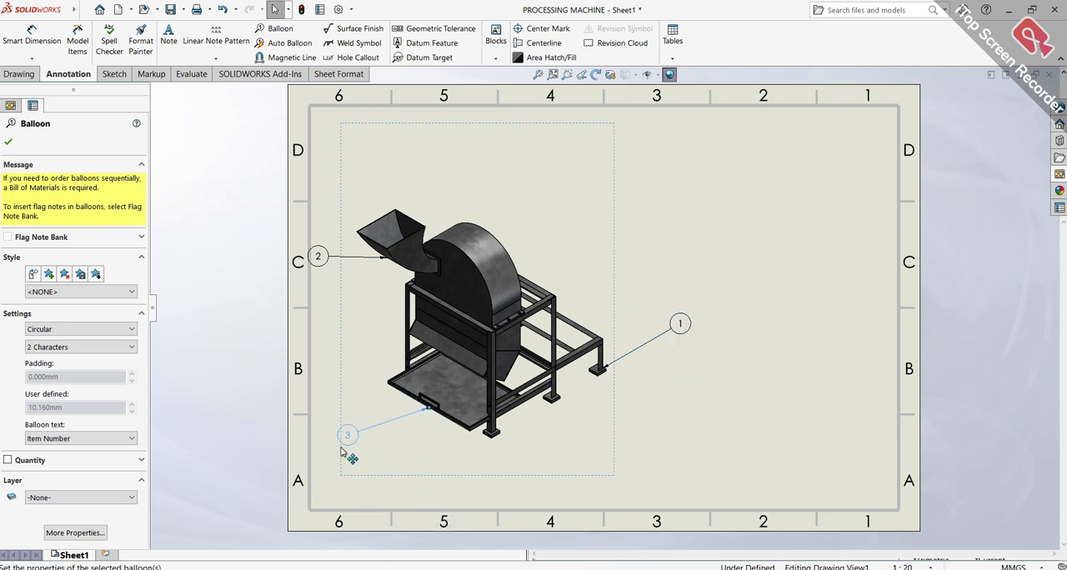
mouse_move(324, 257)
mouse_down()
mouse_move(333, 195)
mouse_move(347, 181)
mouse_move(338, 312)
mouse_move(330, 300)
mouse_up()
click(381, 312)
click(12, 144)
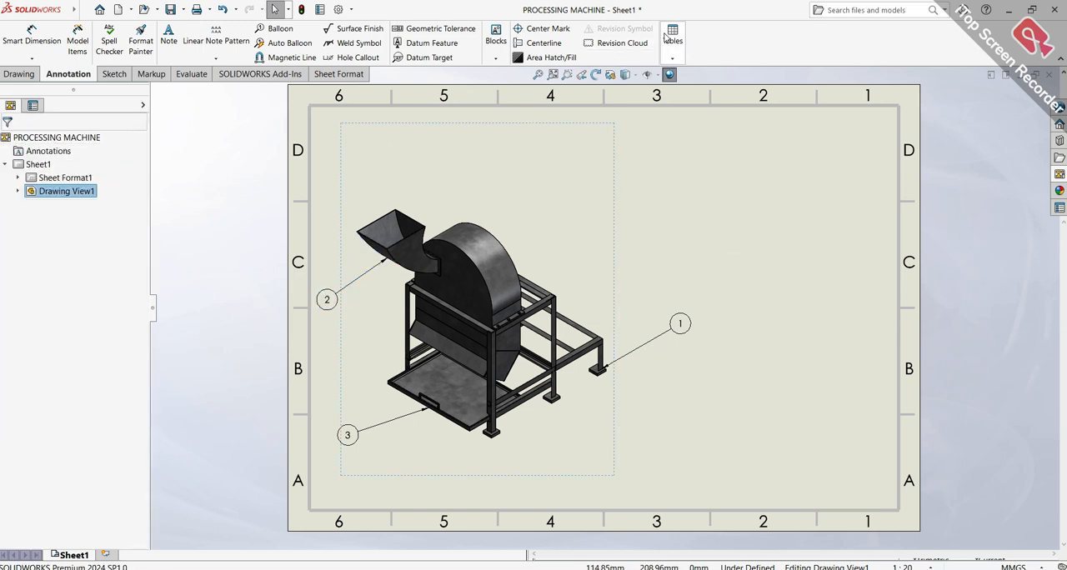
Insert a top-level-only bill of materials with the bom-standard template in the upper-right area of the sheet
click(672, 58)
click(680, 101)
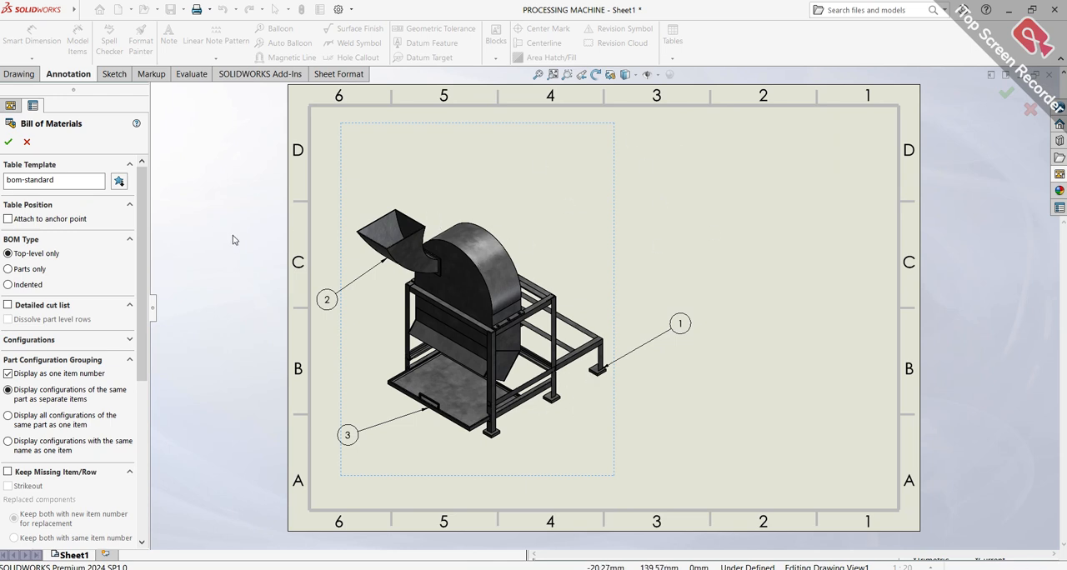
click(8, 142)
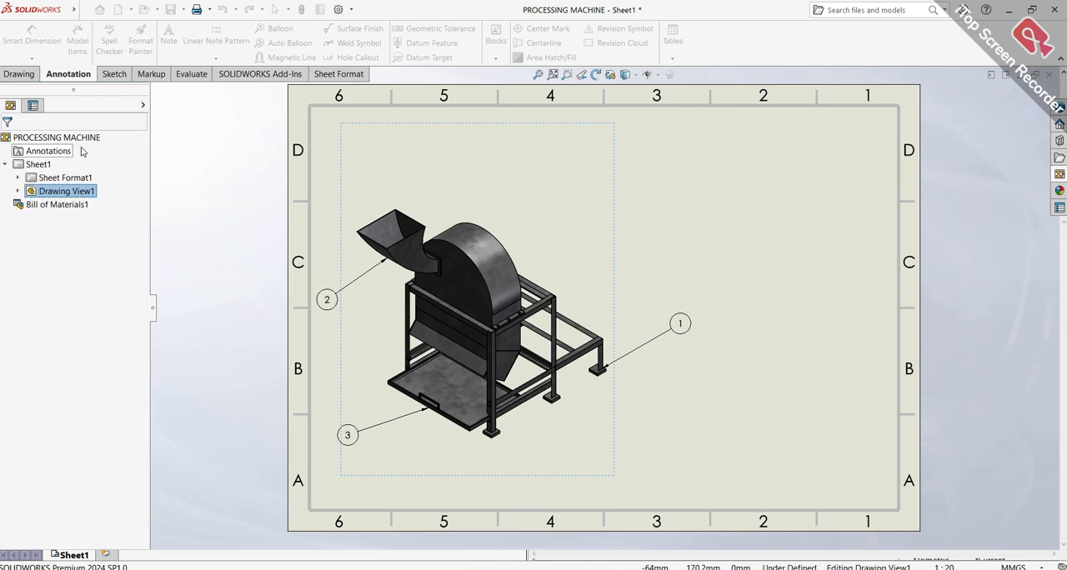
click(556, 156)
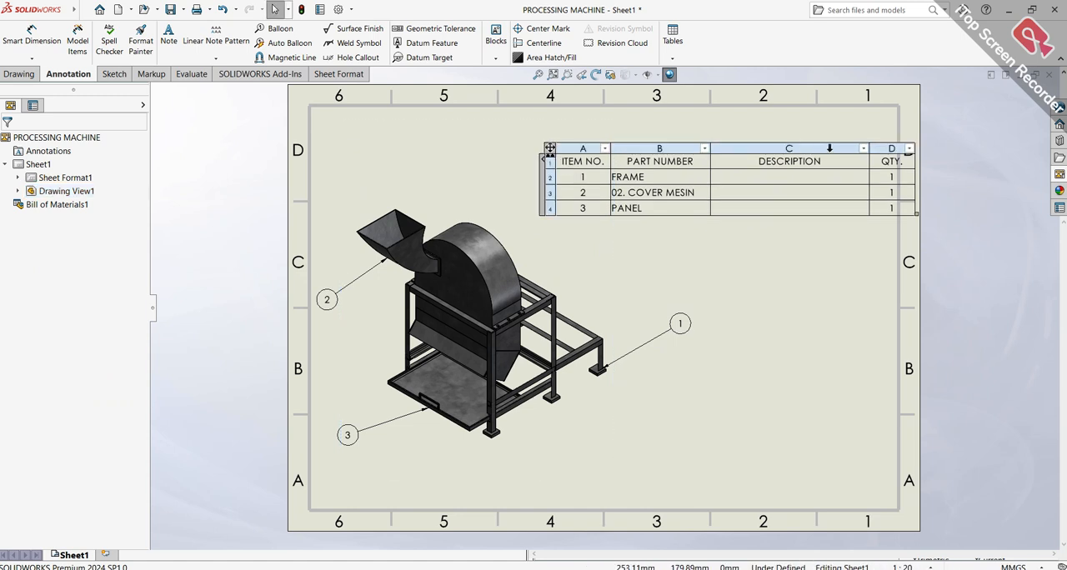
Make the bill of materials narrower and taller to fit inside the sheet border, and shift it slightly upward
drag(914, 213, 877, 247)
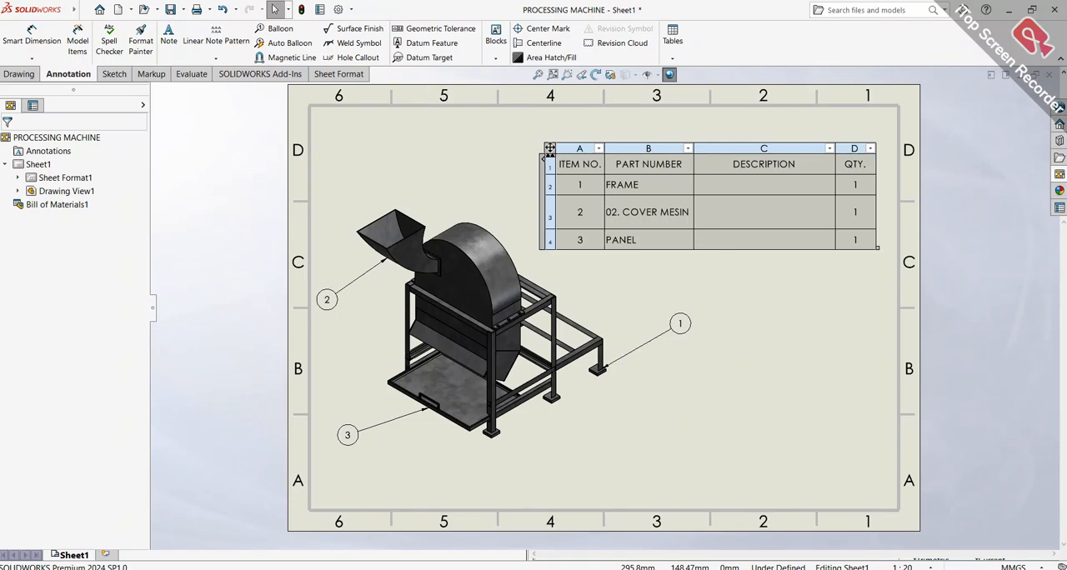
click(551, 147)
mouse_move(551, 148)
mouse_down()
mouse_move(573, 149)
mouse_move(545, 141)
mouse_move(553, 133)
mouse_up()
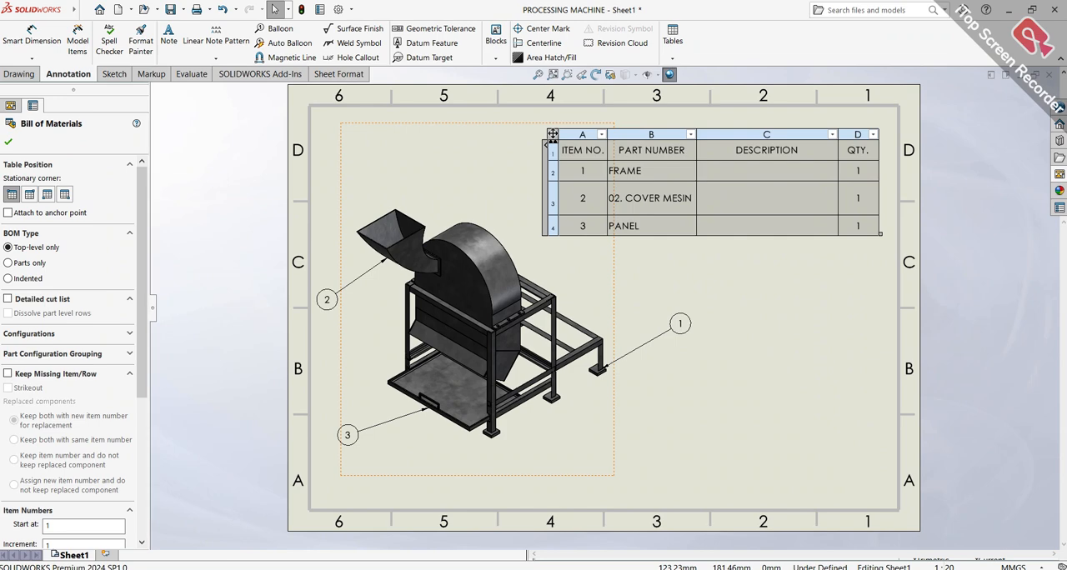
click(765, 262)
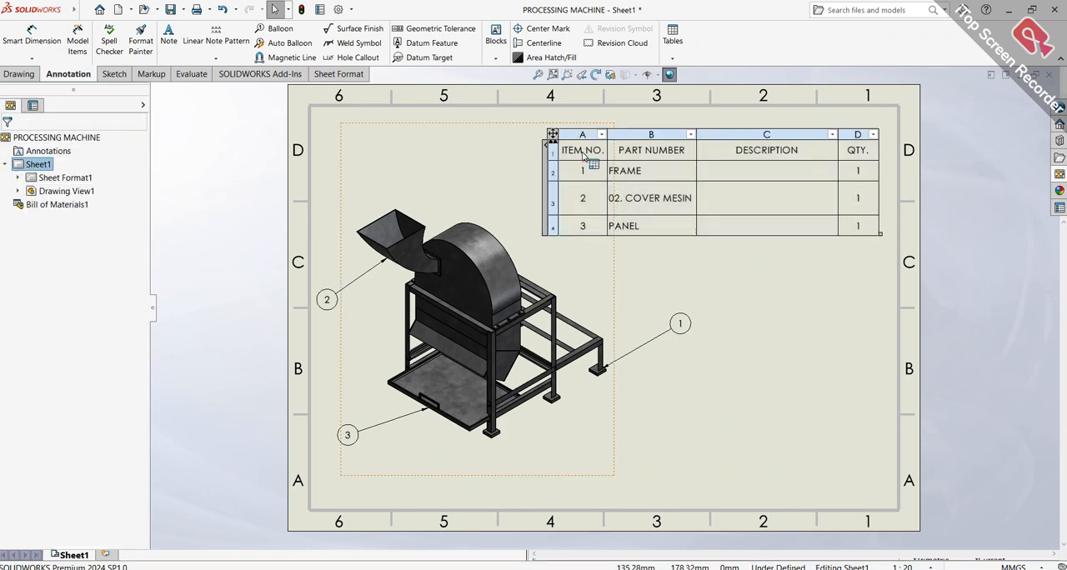
scroll(737, 183, down, 1)
scroll(740, 199, down, 2)
scroll(740, 203, up, 1)
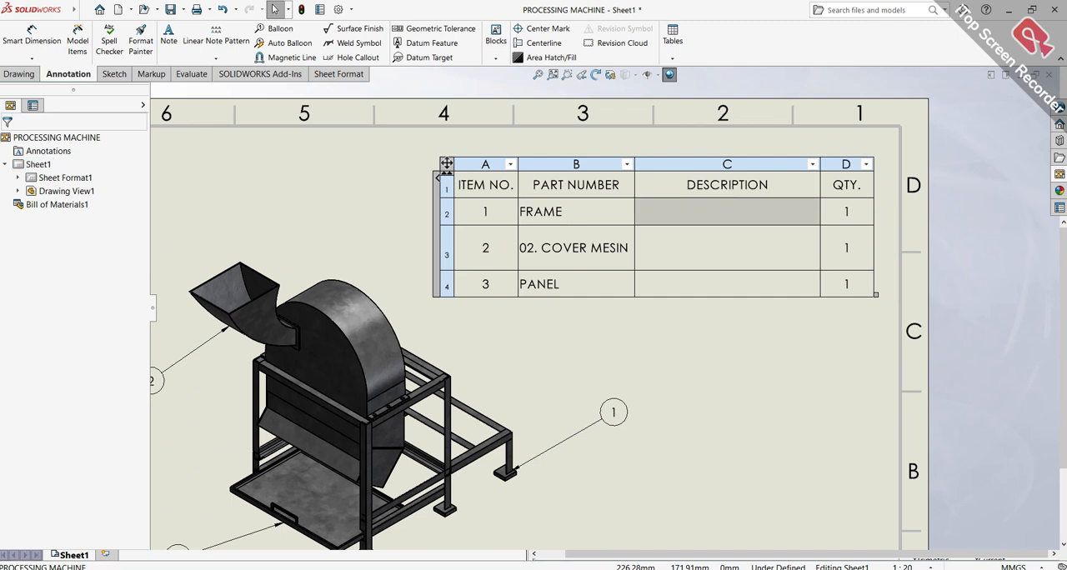
double_click(737, 212)
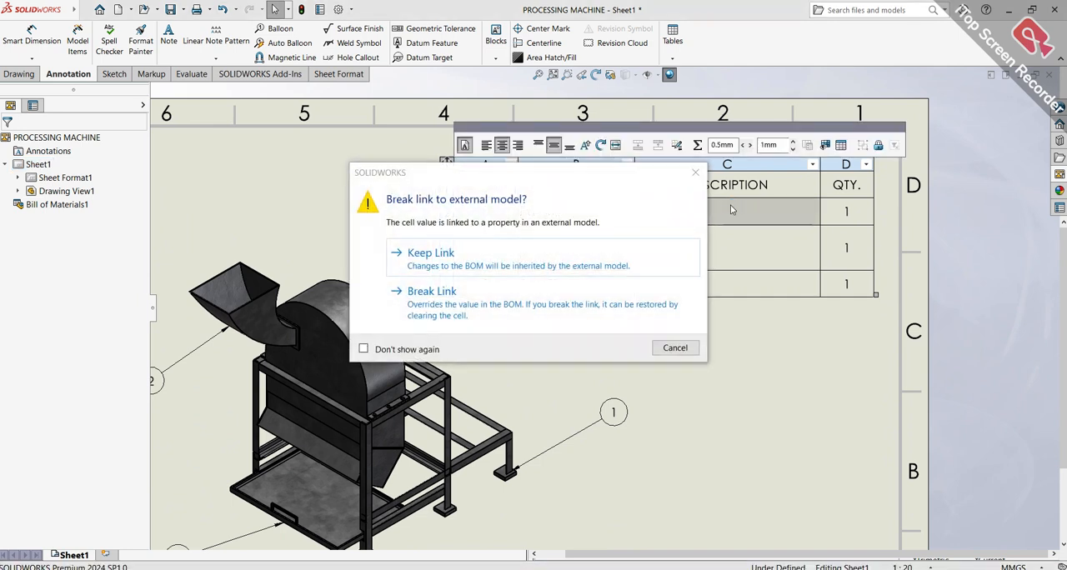
click(675, 347)
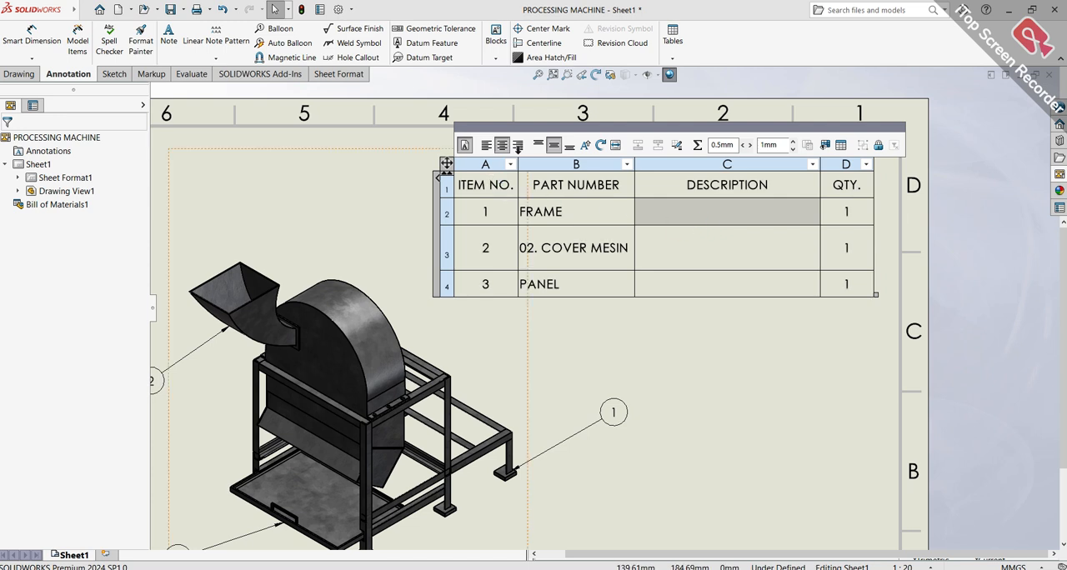
click(171, 38)
double_click(671, 203)
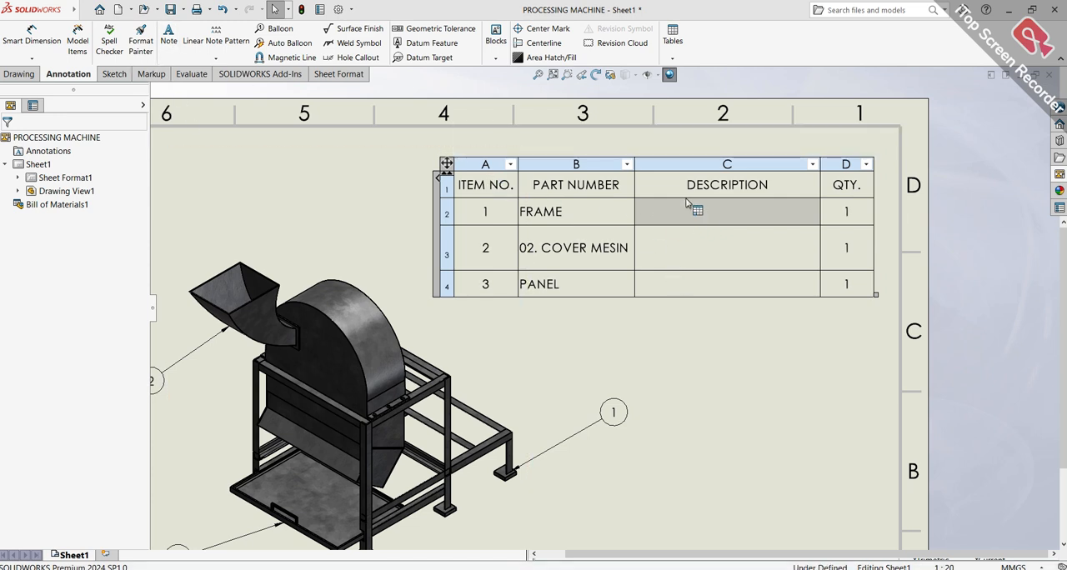
click(673, 369)
Hide the DESCRIPTION column of the bill of materials
key(f)
scroll(664, 284, down, 1)
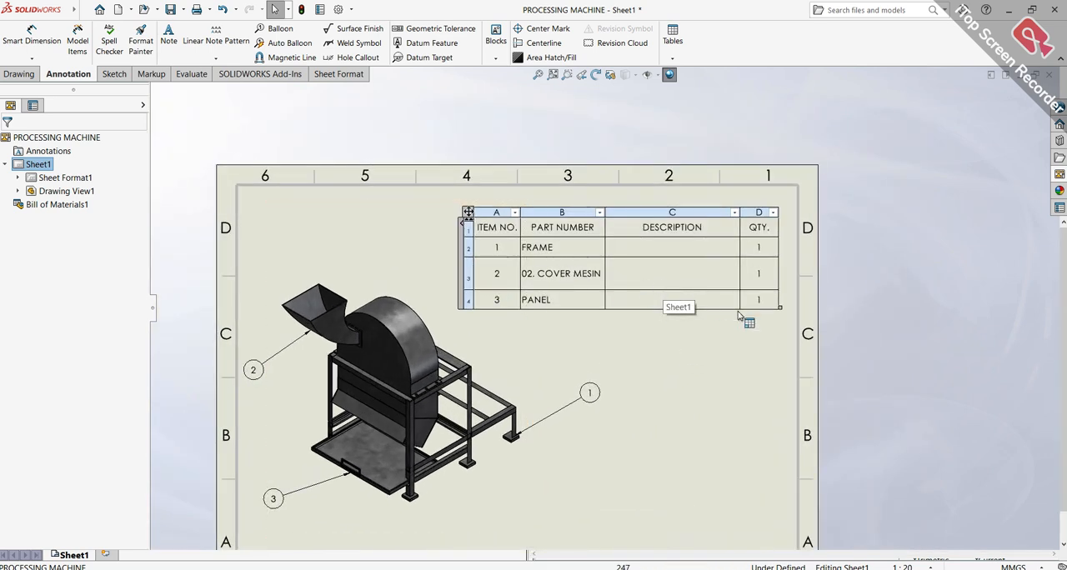
click(681, 215)
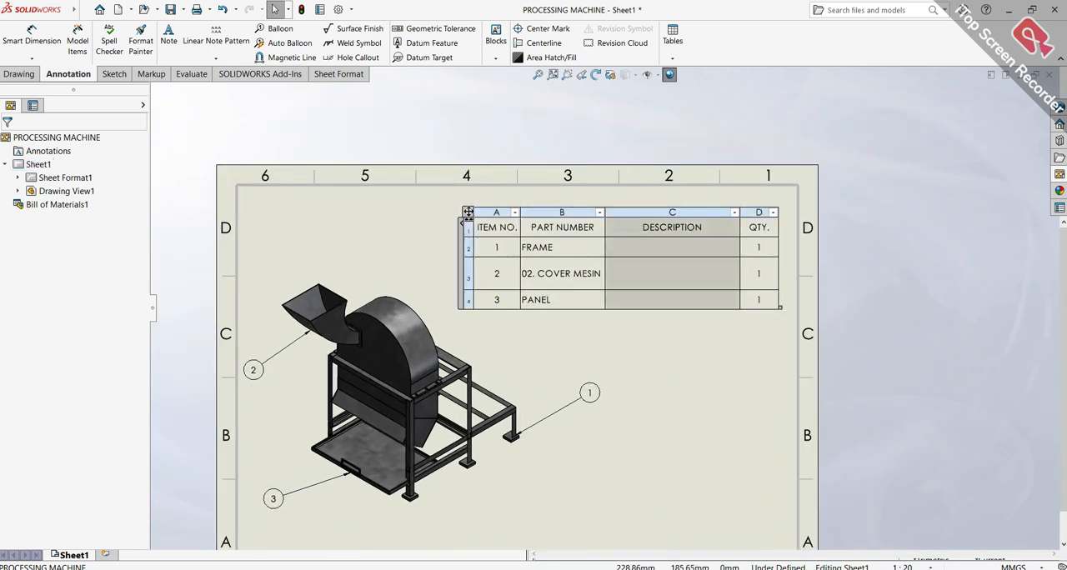
right_click(679, 216)
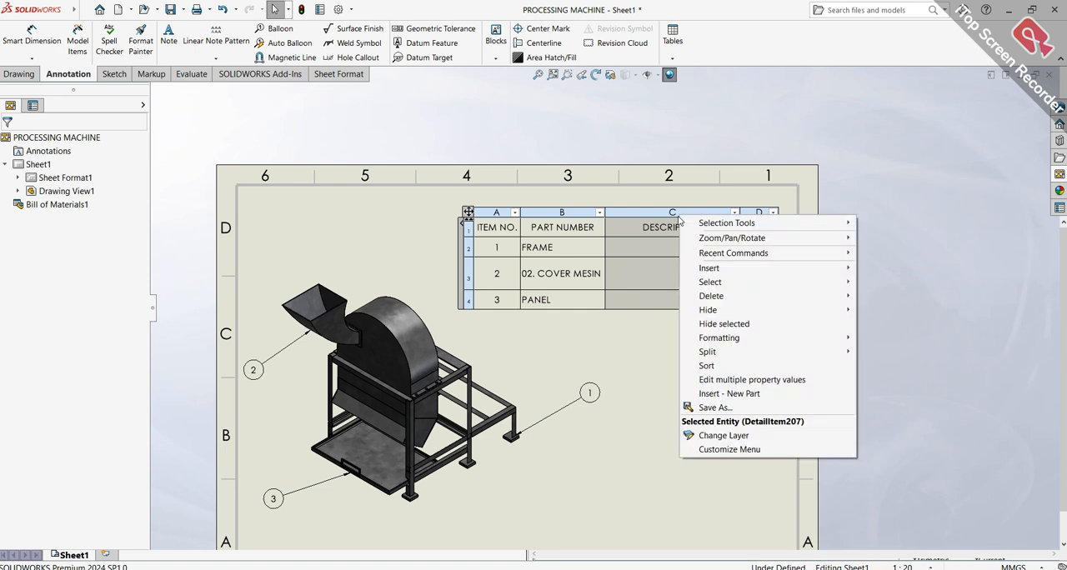
mouse_move(711, 298)
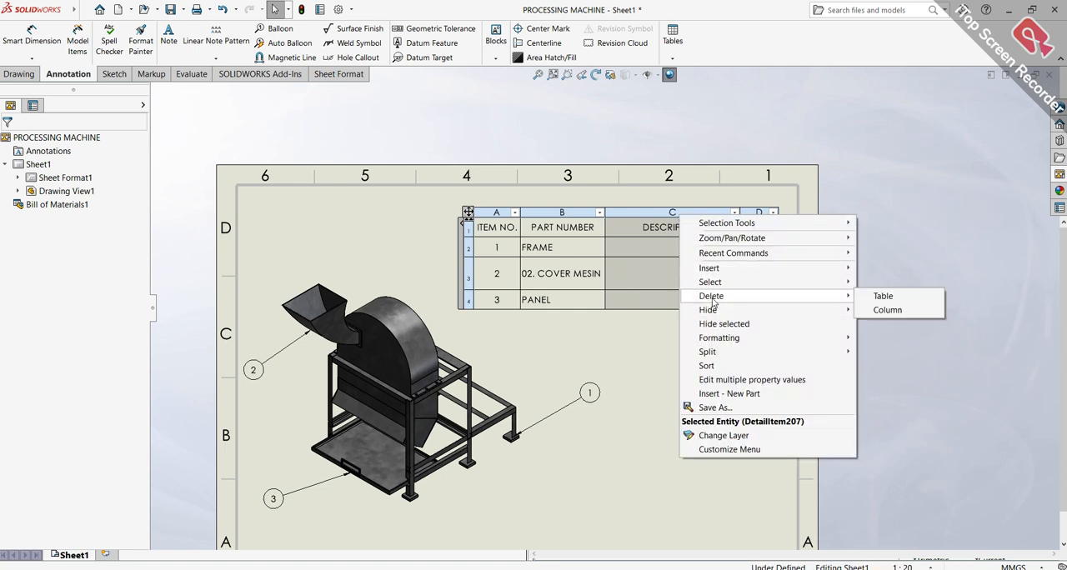
click(879, 310)
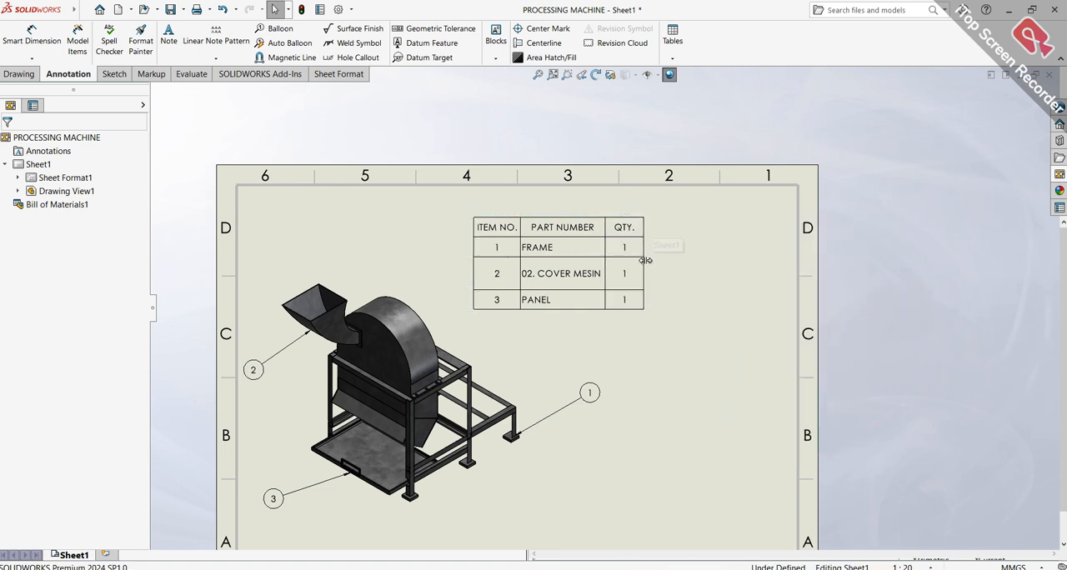
Enlarge the bill of materials, align it against the sheet border in the upper-right corner, and save the drawing
drag(645, 308, 778, 325)
click(467, 213)
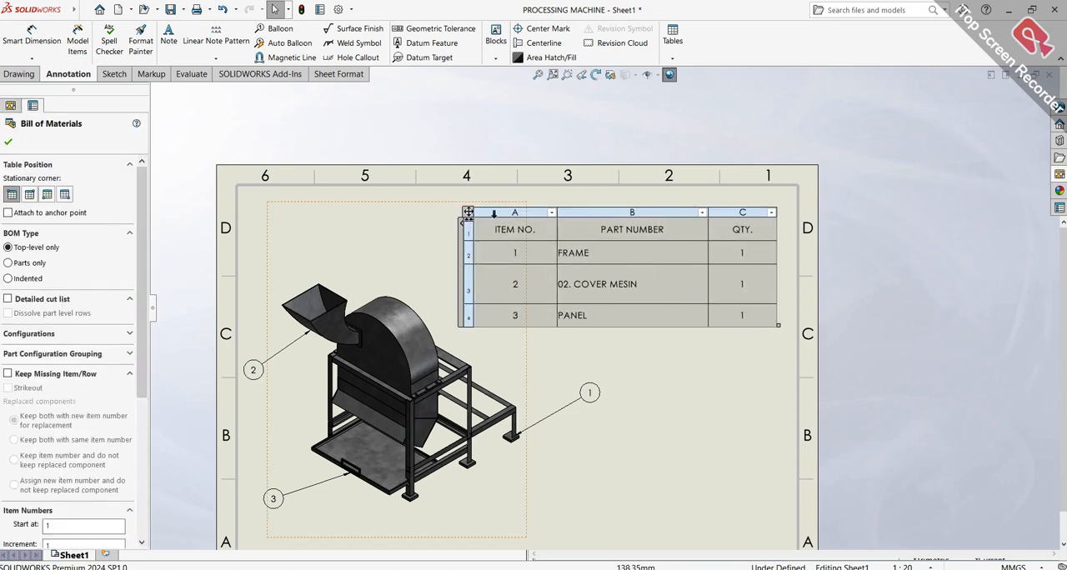
drag(468, 213, 488, 200)
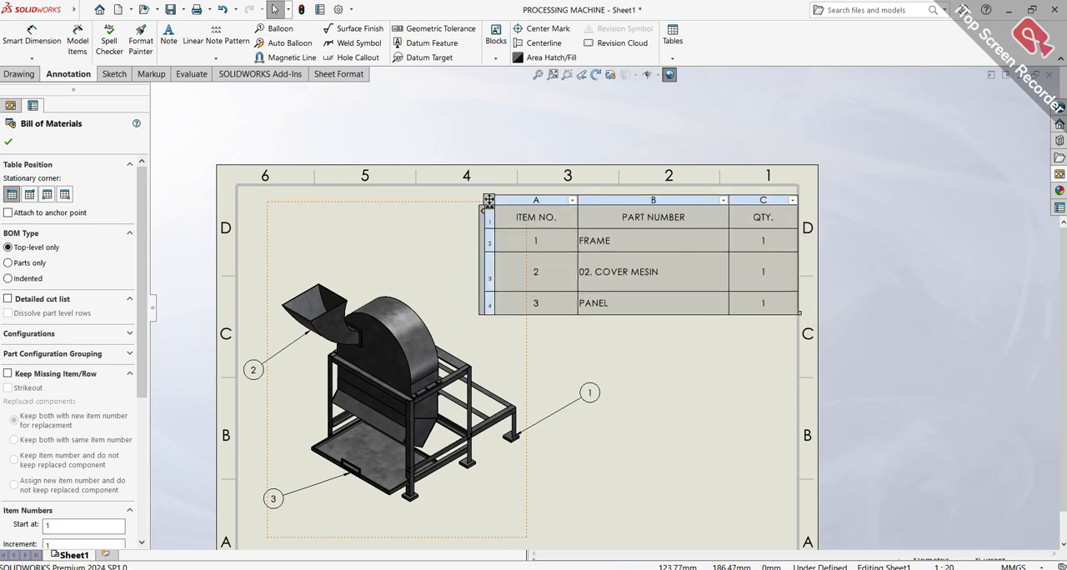
click(658, 413)
scroll(626, 366, up, 2)
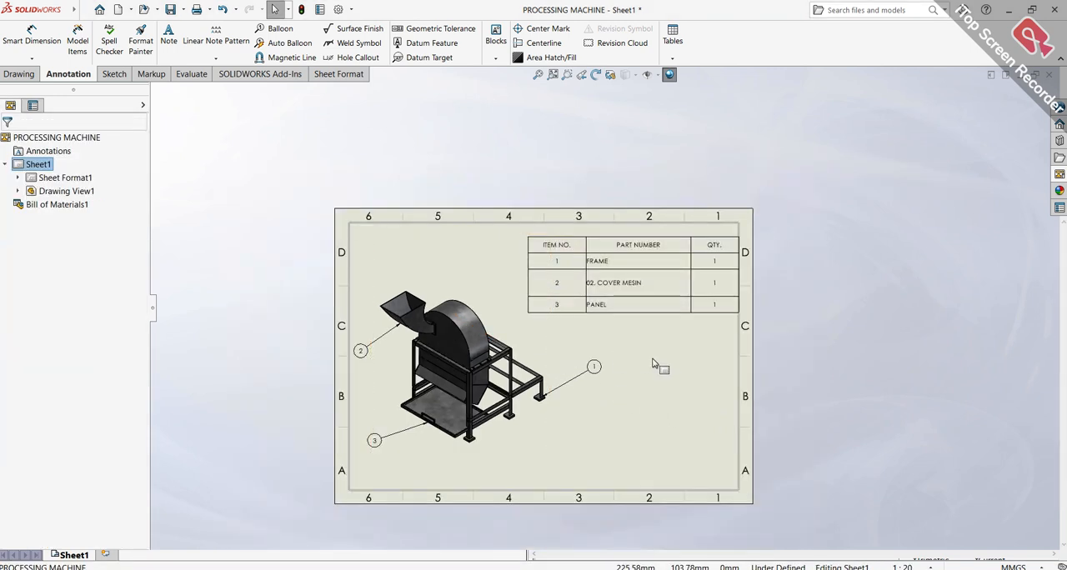
scroll(655, 364, down, 2)
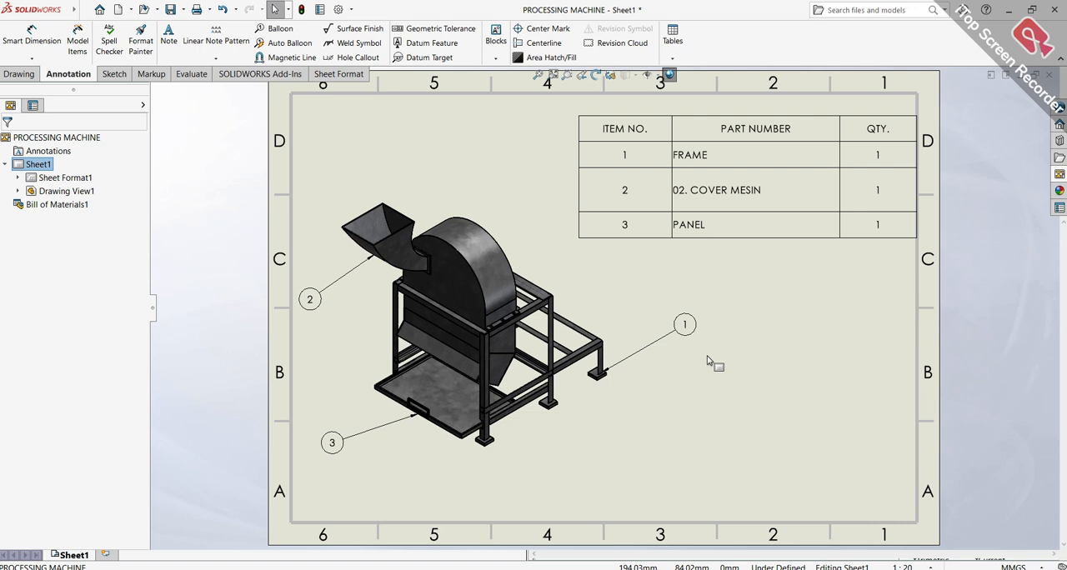
key(ctrl+s)
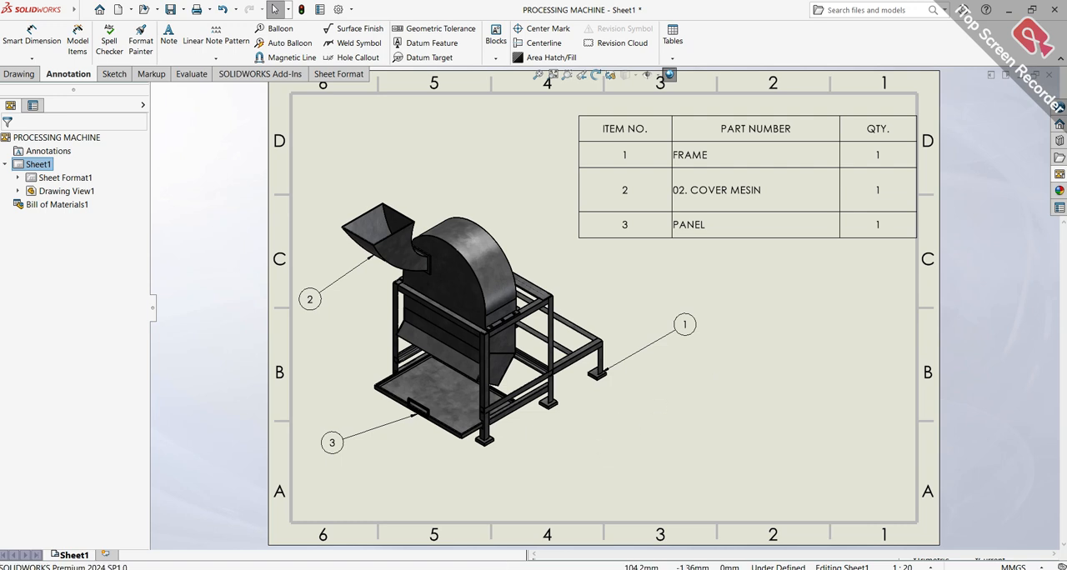
Switch to the PROCESSING MACHINE assembly and make a new drawing from it with the preselected sheet size
click(503, 569)
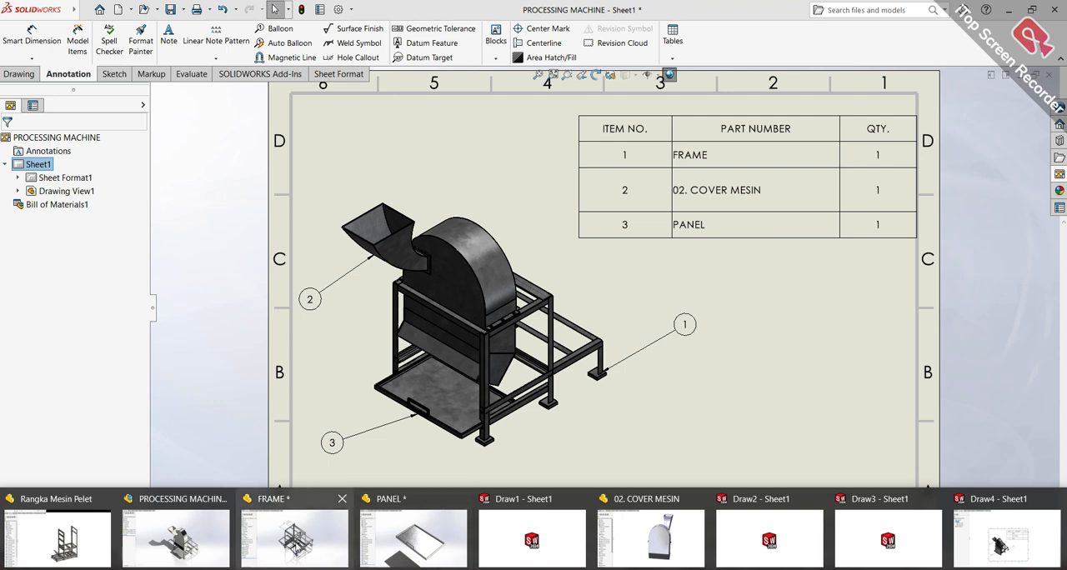
click(208, 537)
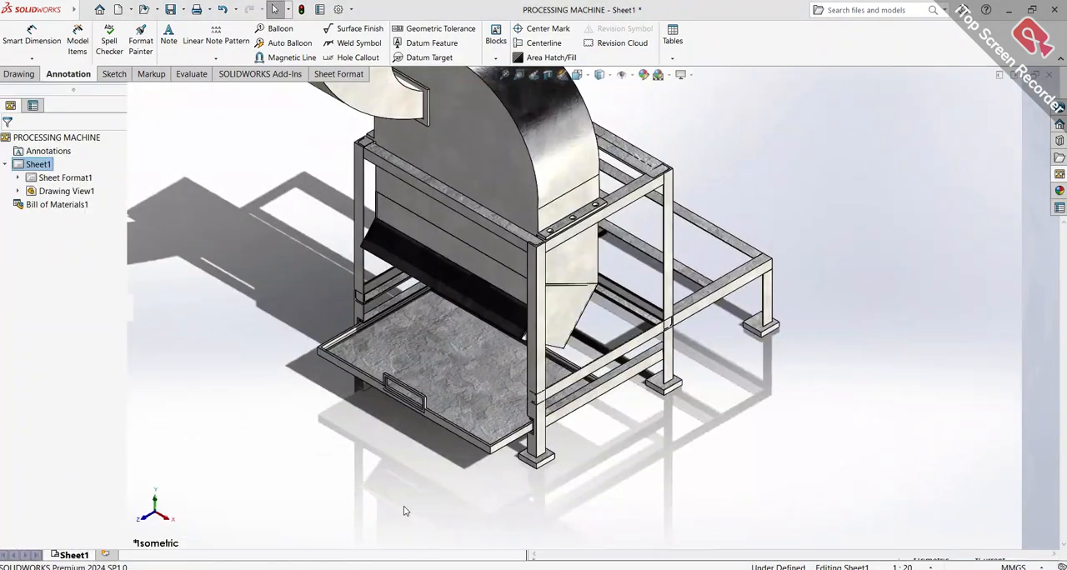
scroll(597, 249, up, 4)
scroll(596, 246, down, 2)
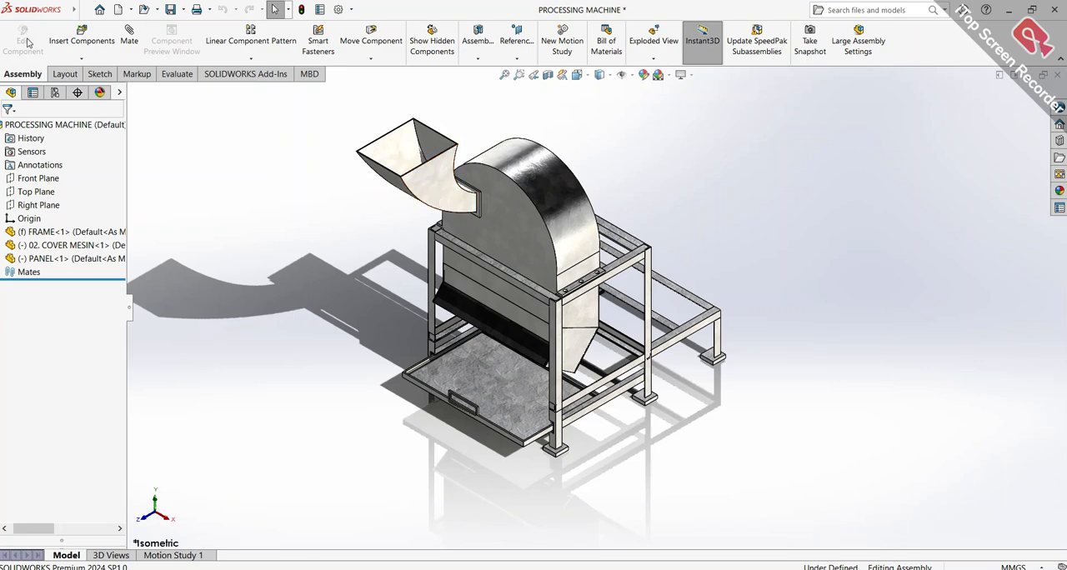
click(85, 10)
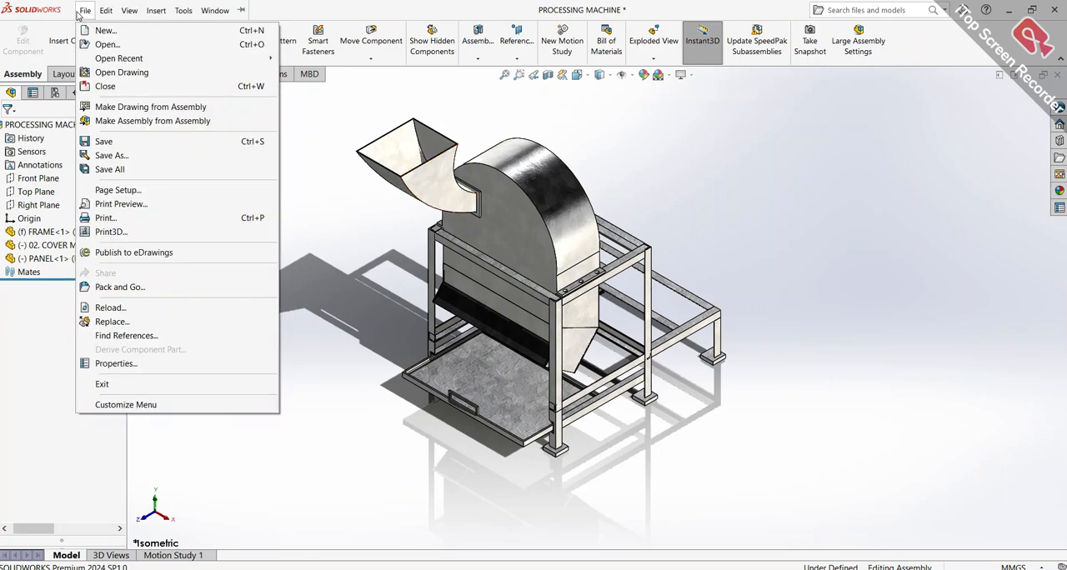
click(83, 105)
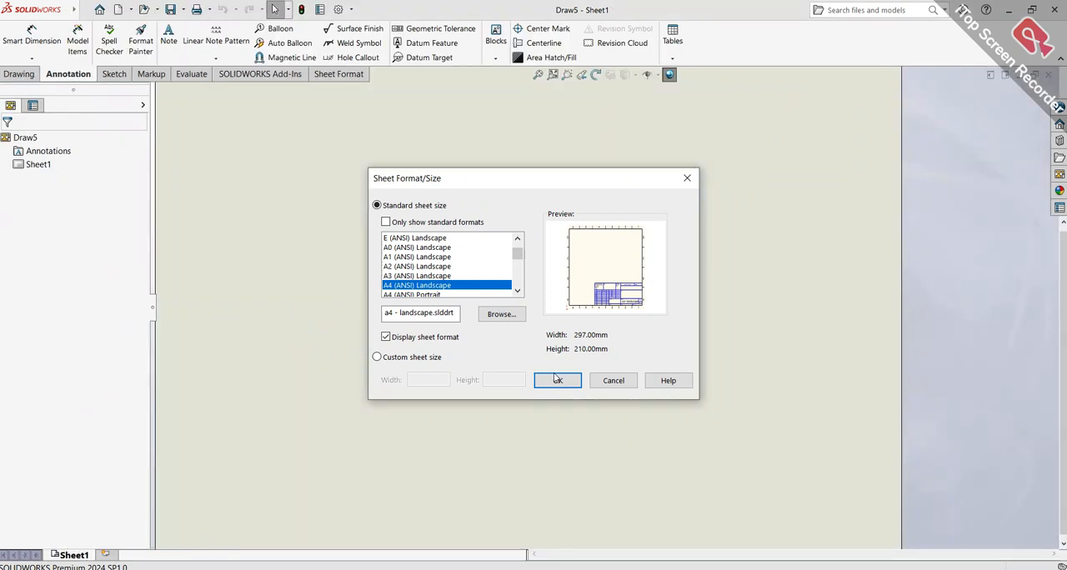
click(556, 379)
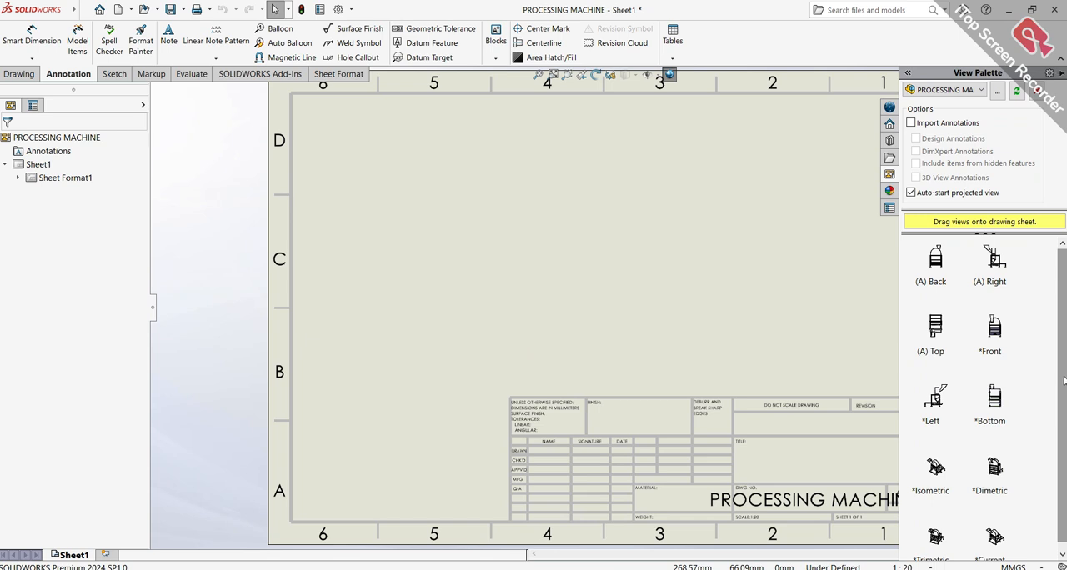
Place an isometric view of the assembly in the upper-right area of the sheet and display it shaded with edges
scroll(1063, 380, down, 1)
click(933, 464)
mouse_move(932, 463)
mouse_down()
mouse_move(506, 300)
mouse_move(398, 247)
mouse_move(452, 263)
mouse_move(609, 265)
mouse_move(720, 258)
mouse_move(796, 226)
mouse_up()
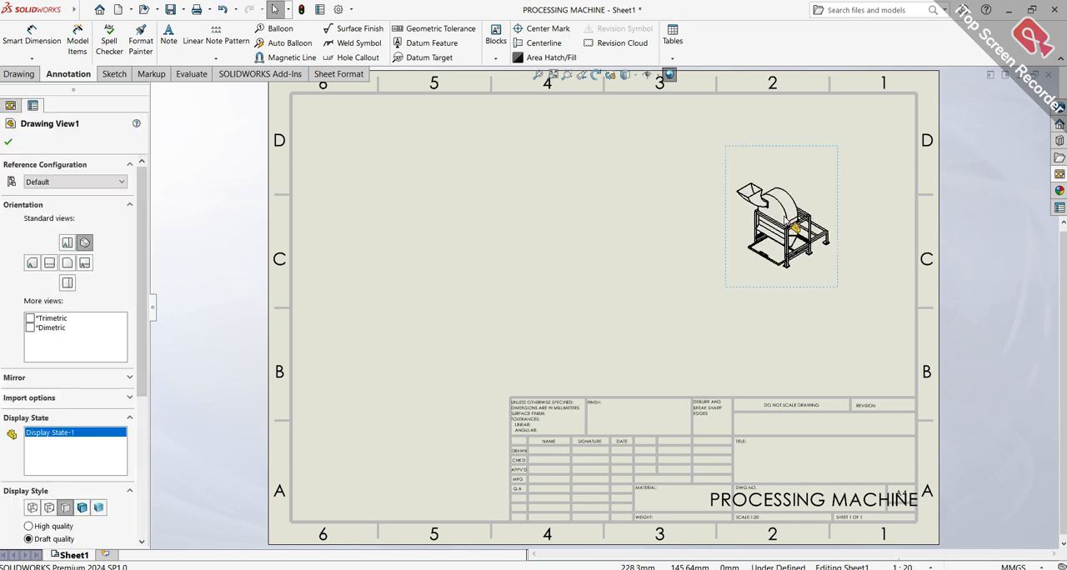
click(50, 510)
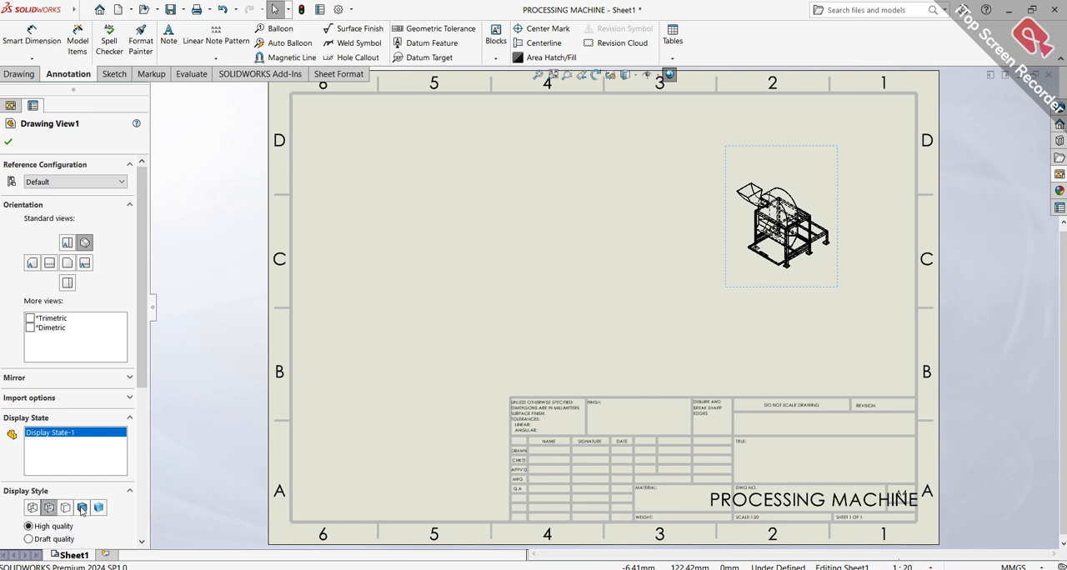
click(82, 508)
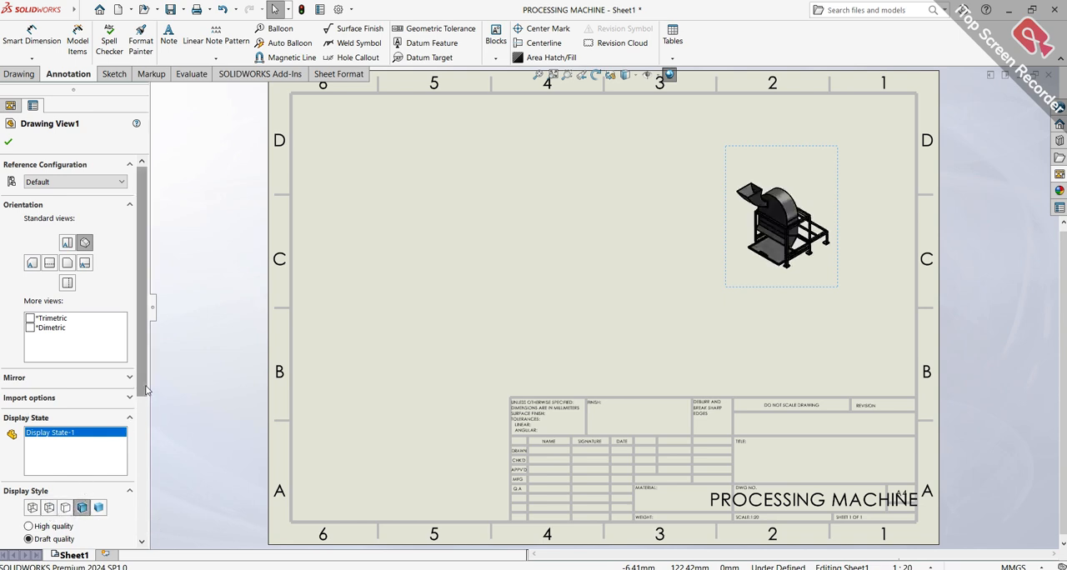
Set the isometric view's custom scale to 1:7 and shift it slightly left to fit inside the border
scroll(78, 469, down, 4)
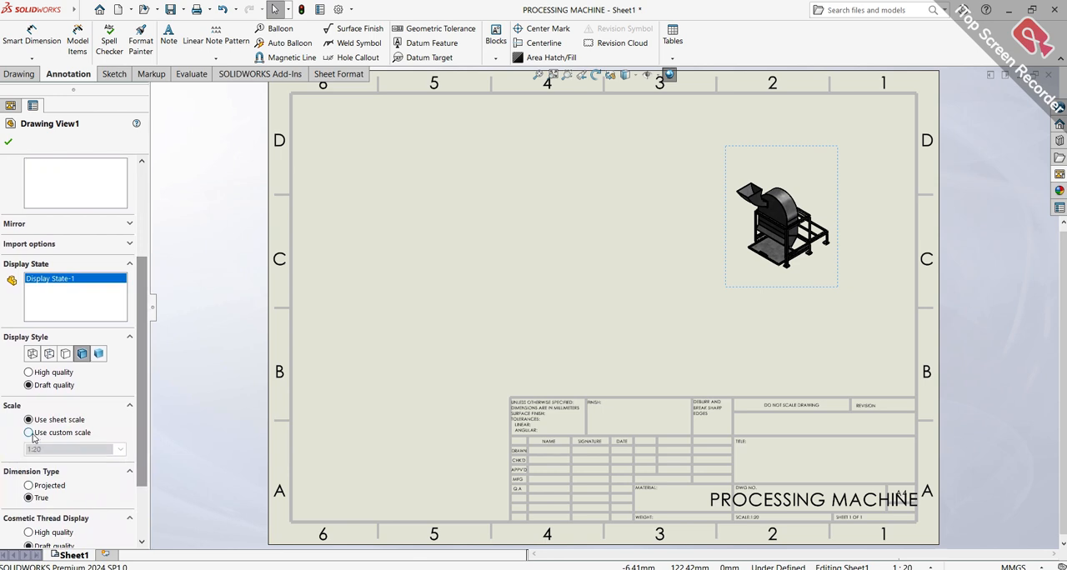
click(42, 433)
double_click(49, 450)
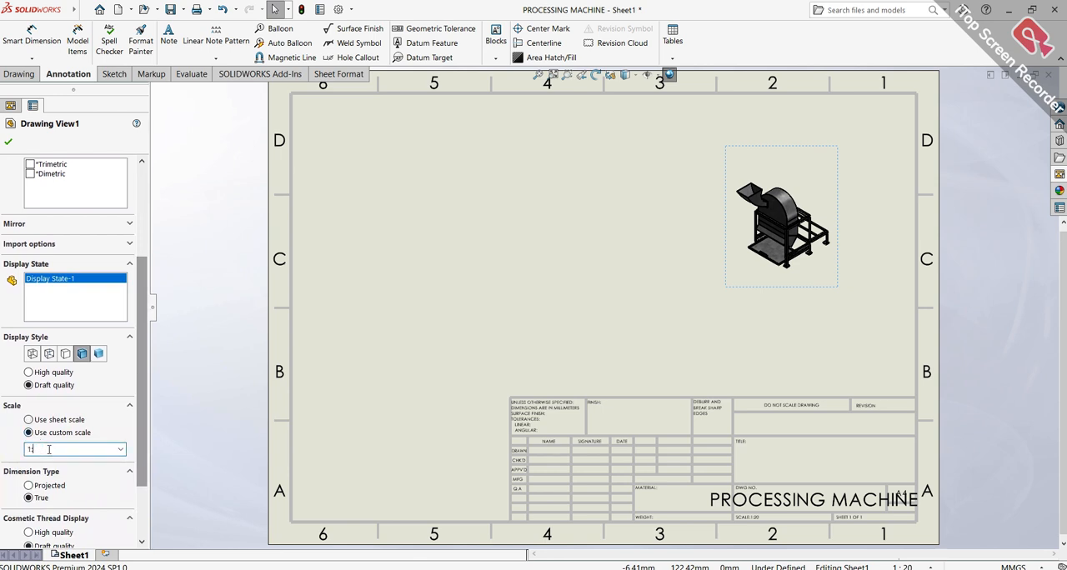
key(Return)
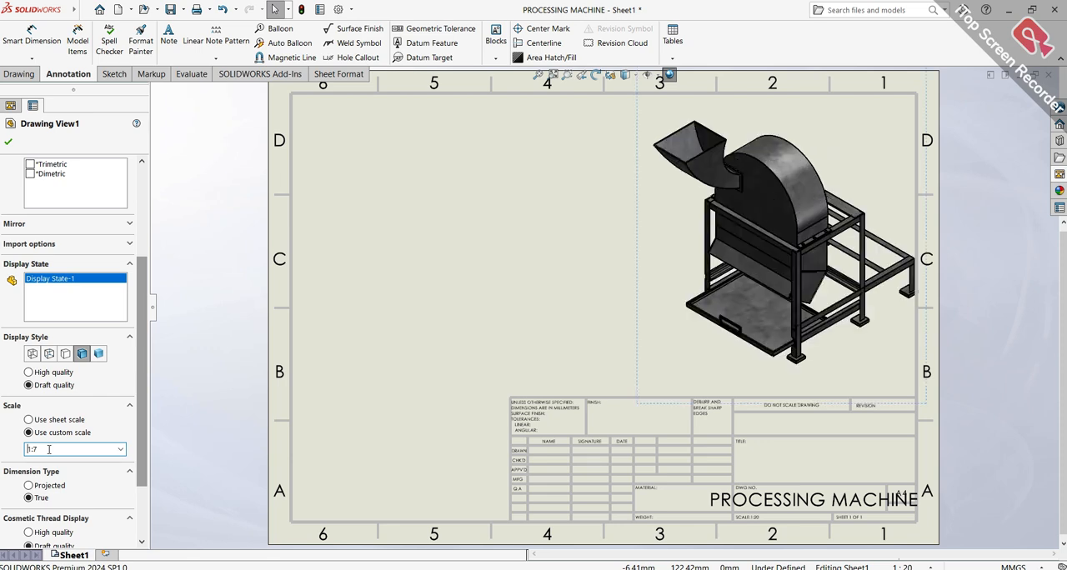
drag(634, 346, 600, 344)
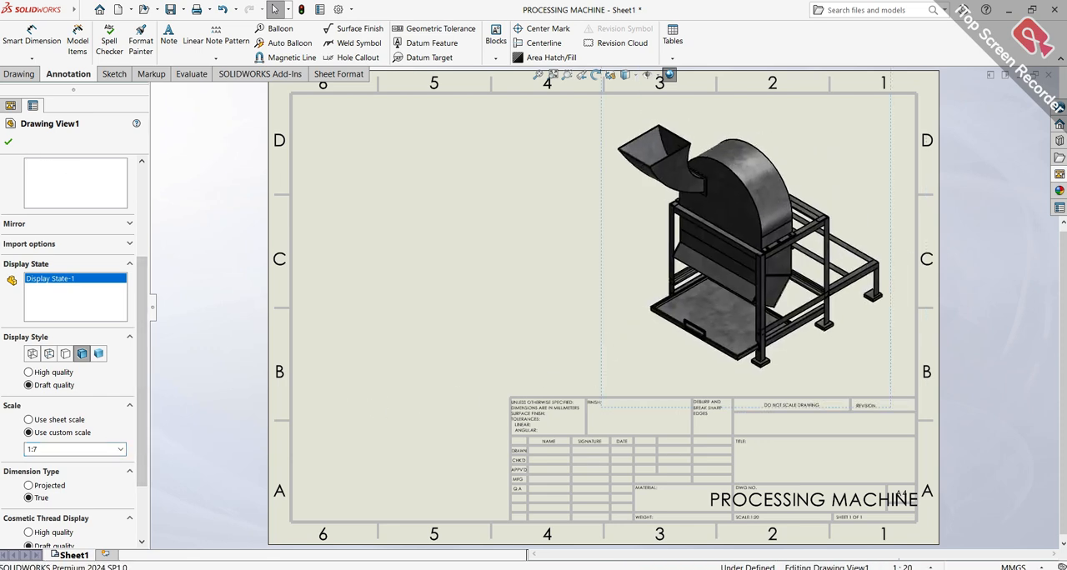
click(9, 143)
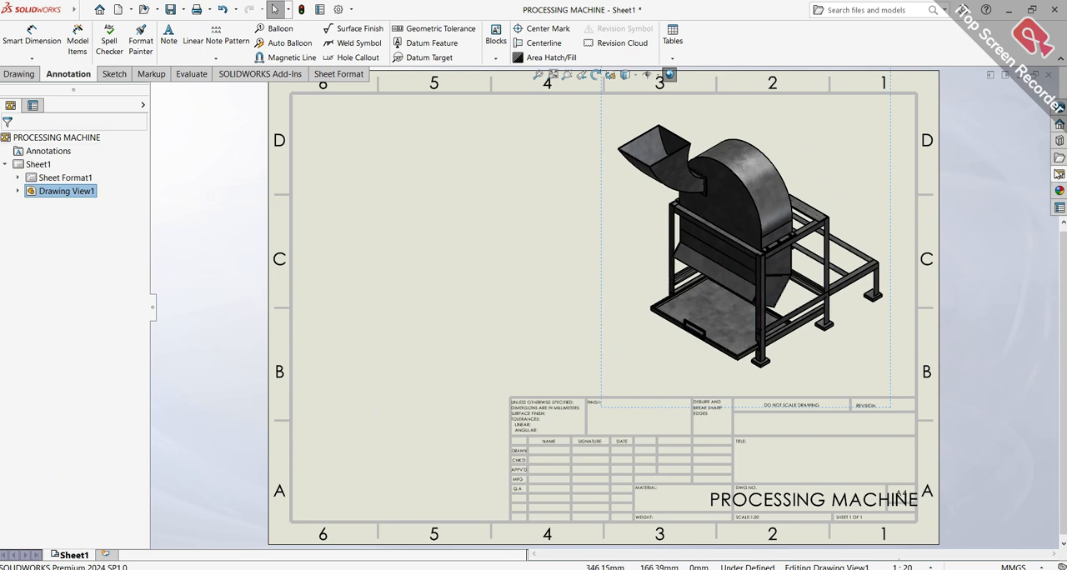
Place the (A) Right view in the sheet's upper-left area with a projected view beside it
click(1058, 174)
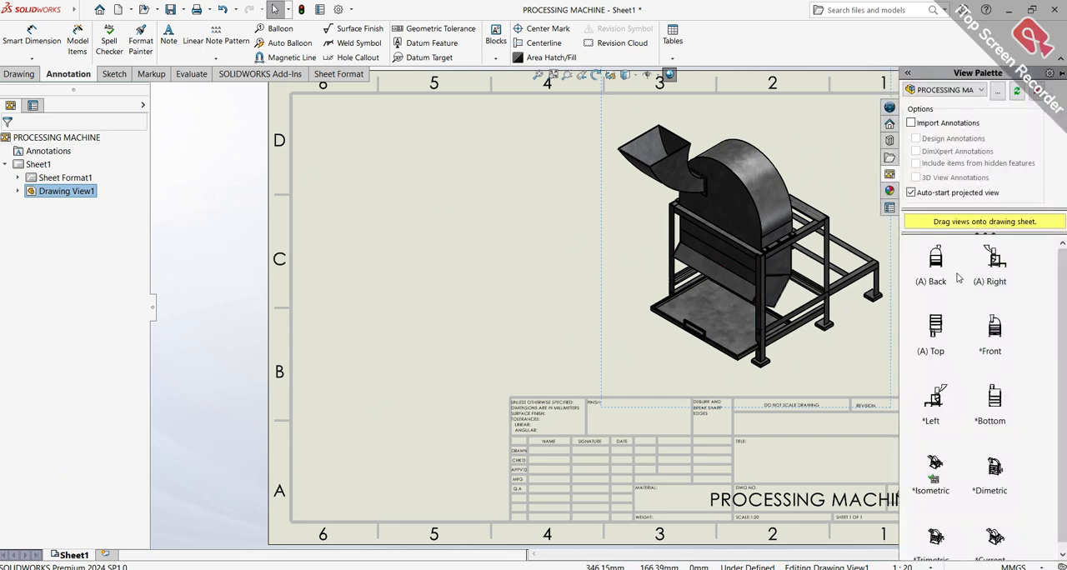
drag(993, 276, 380, 192)
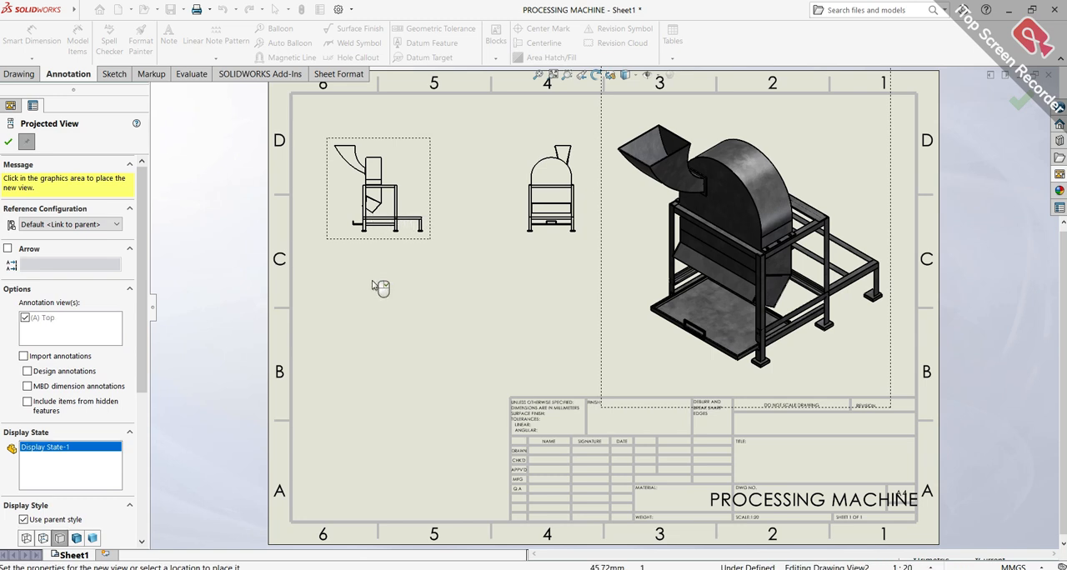
click(380, 415)
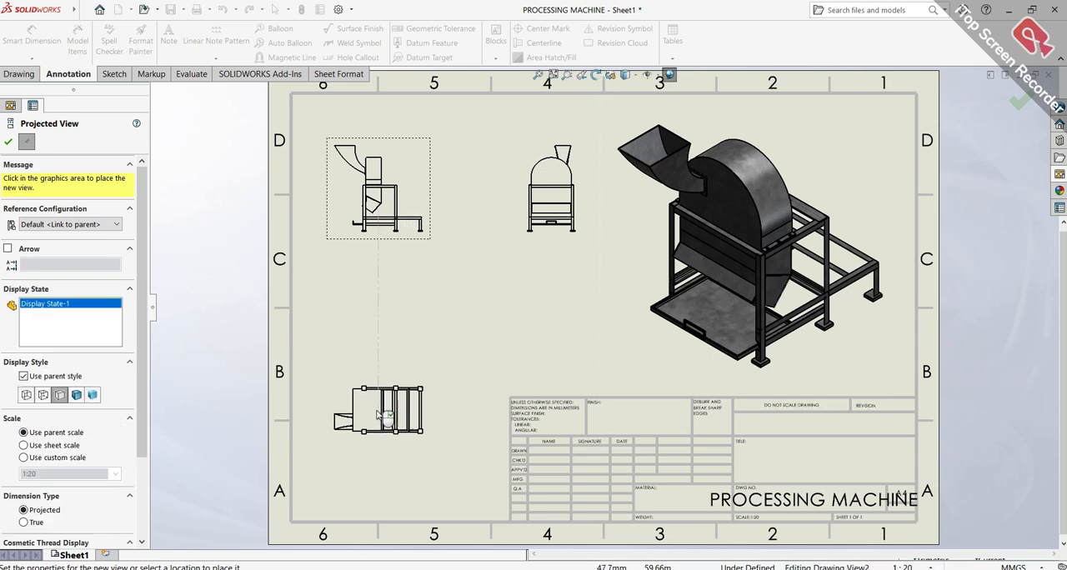
click(379, 417)
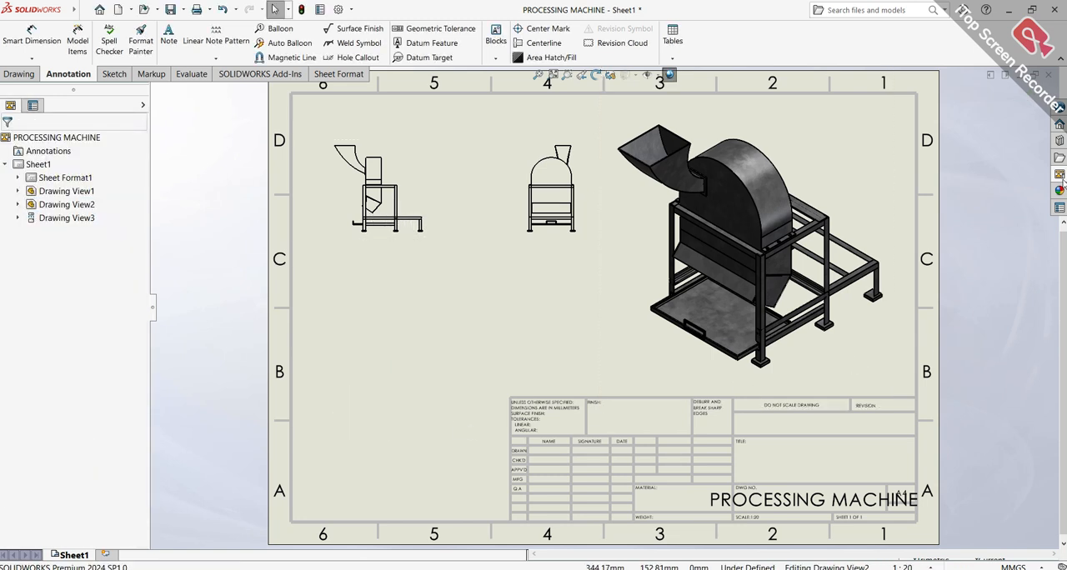
Place the (A) Top view below the right view without projections, and shift the isometric view slightly right and down
click(1061, 175)
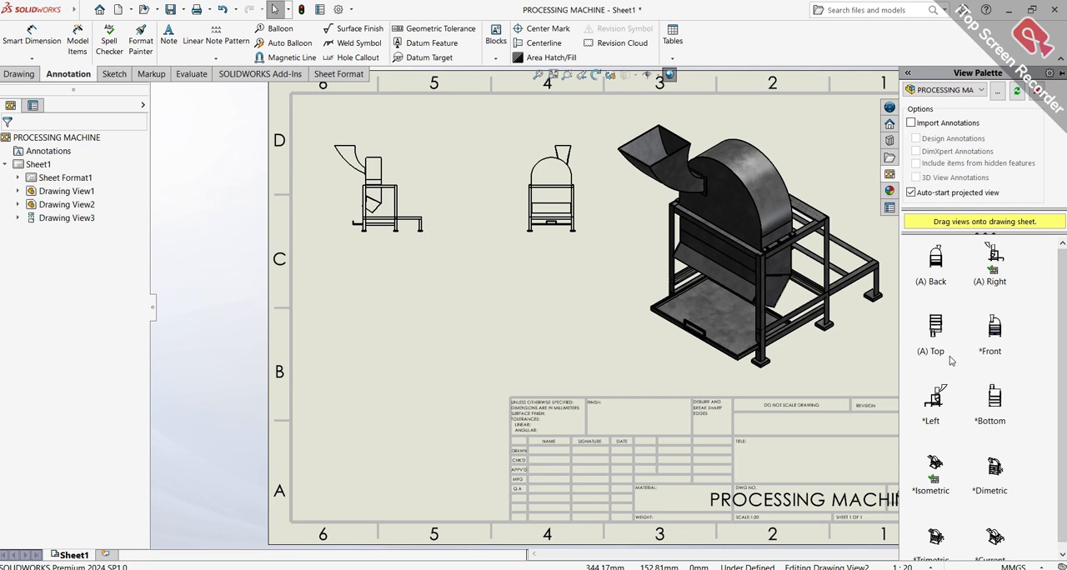
drag(941, 320, 382, 401)
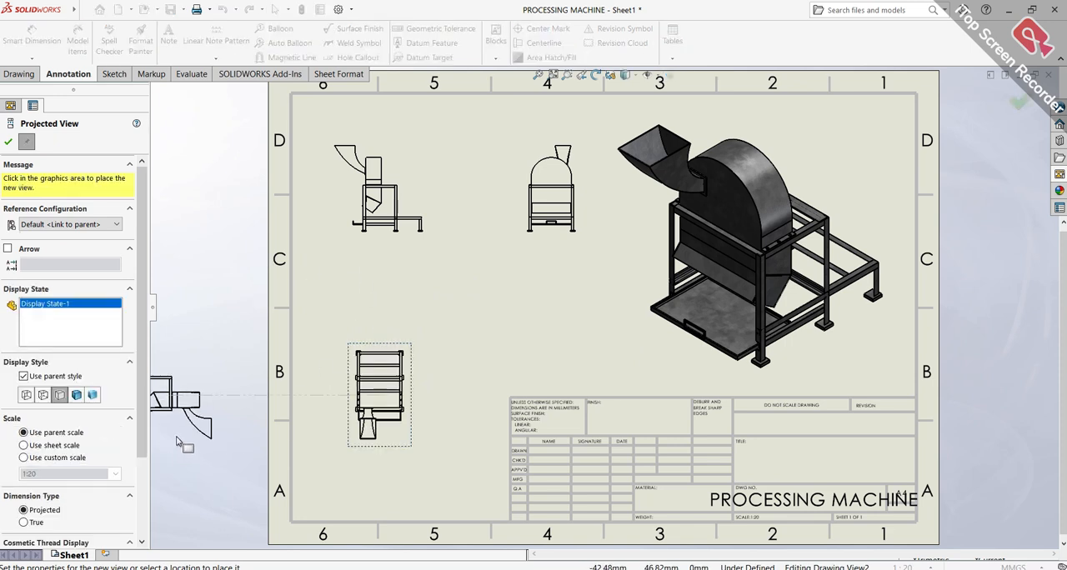
key(Escape)
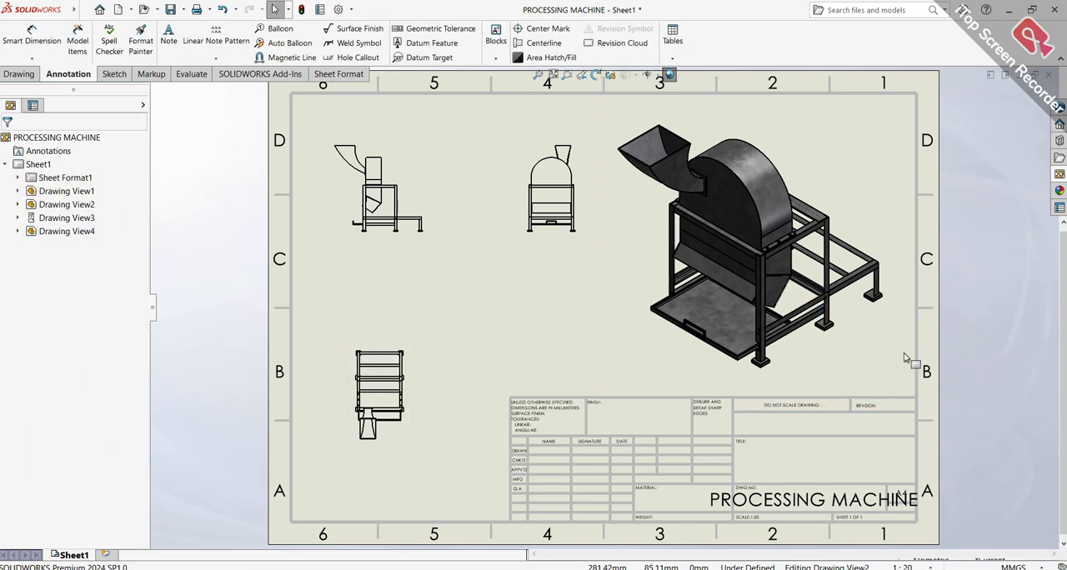
drag(907, 353, 918, 377)
click(342, 311)
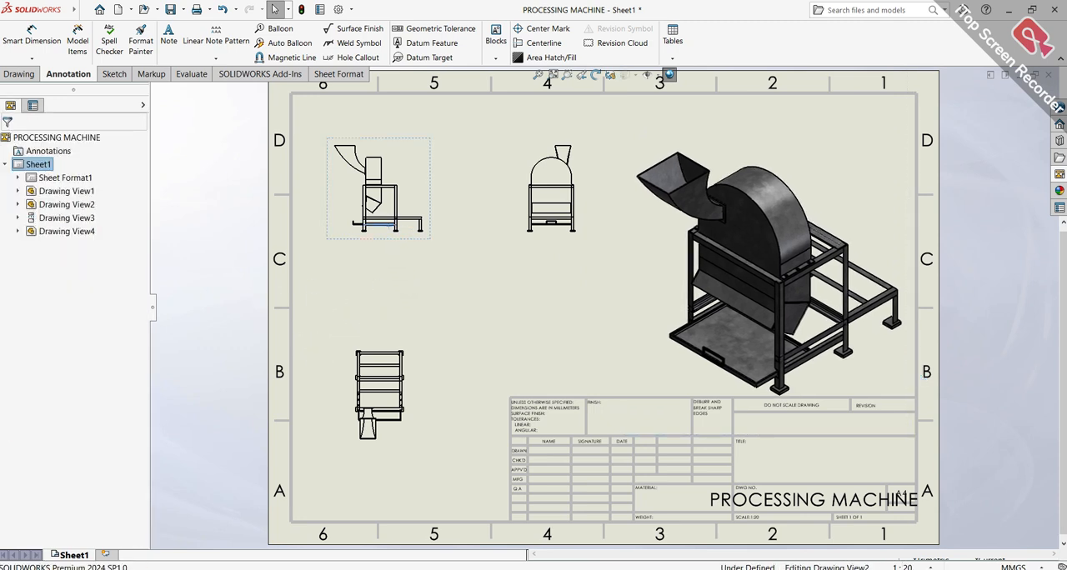
Try a custom scale of 1:5 on the right view, and set it to 1:10
click(385, 233)
scroll(145, 387, down, 6)
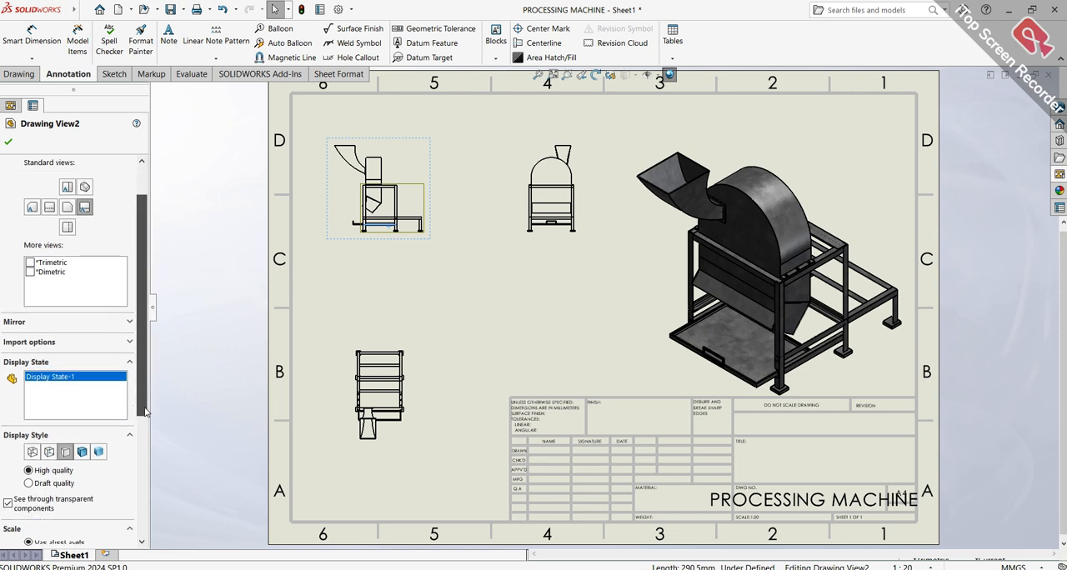
click(28, 436)
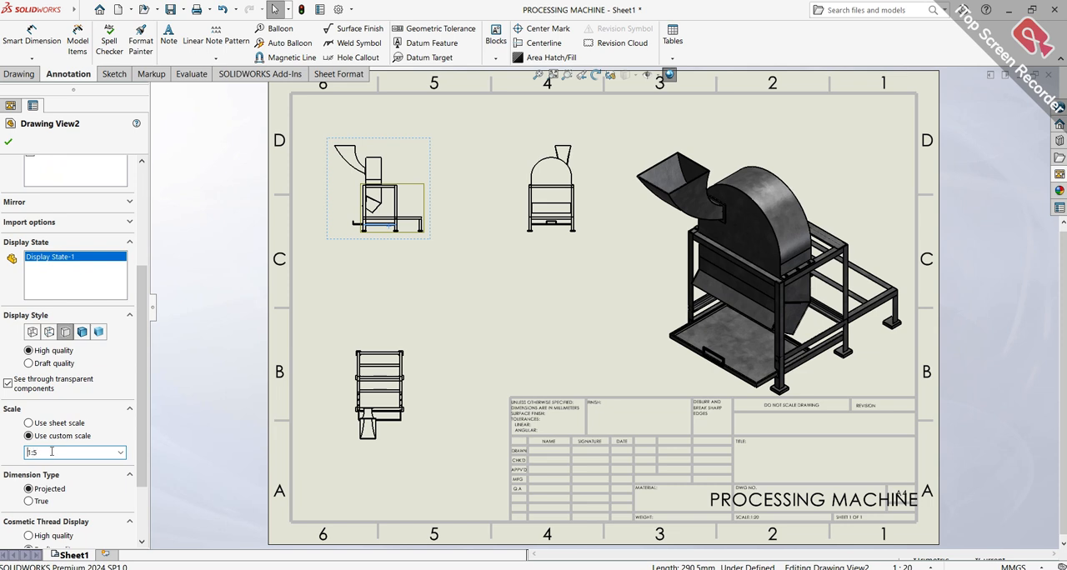
click(51, 451)
text(1:5)
key(Return)
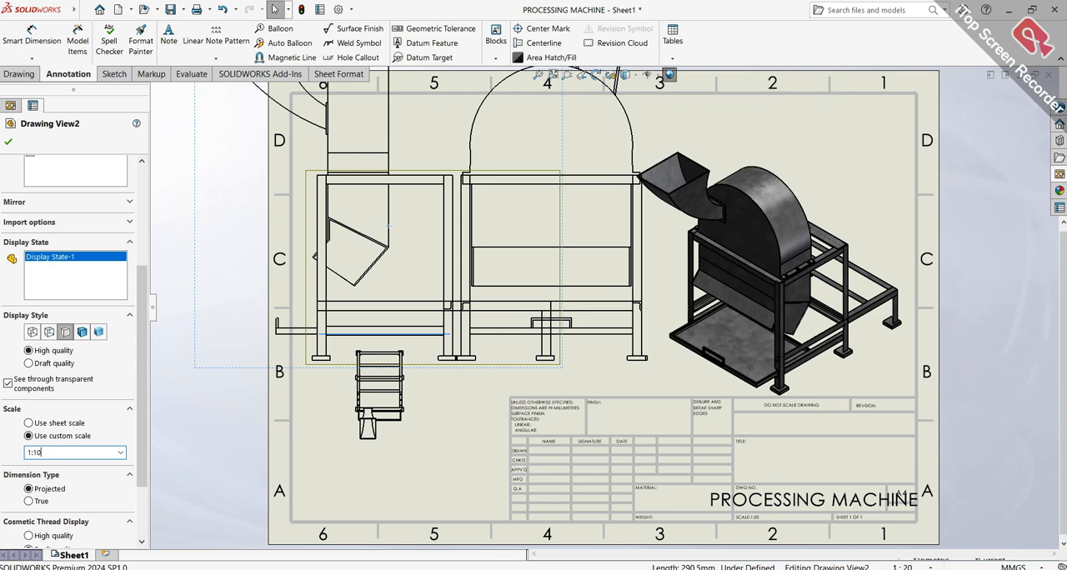
key(Return)
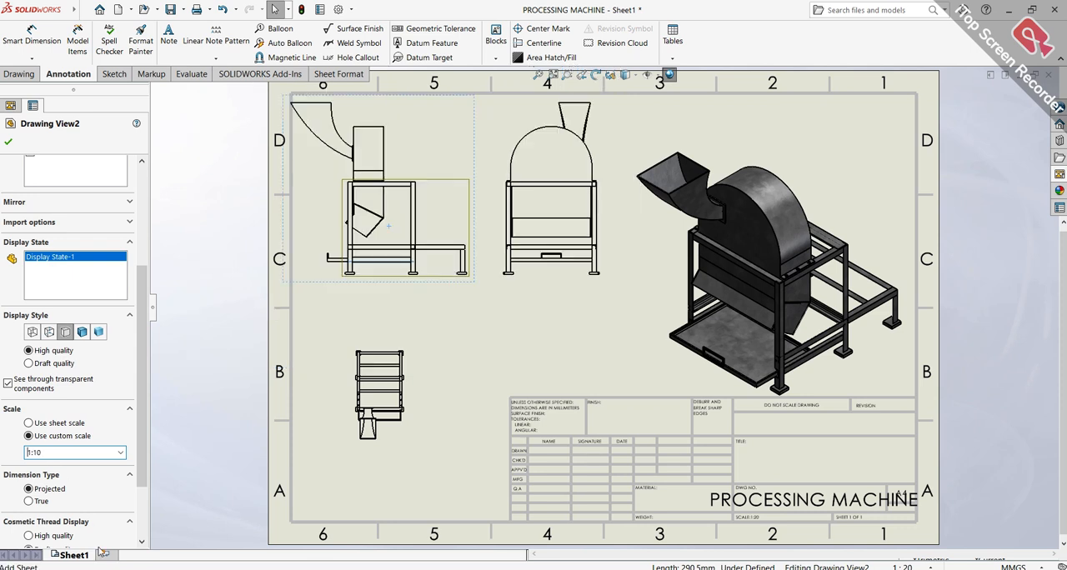
Set the top view's custom scale to 1:10
click(409, 413)
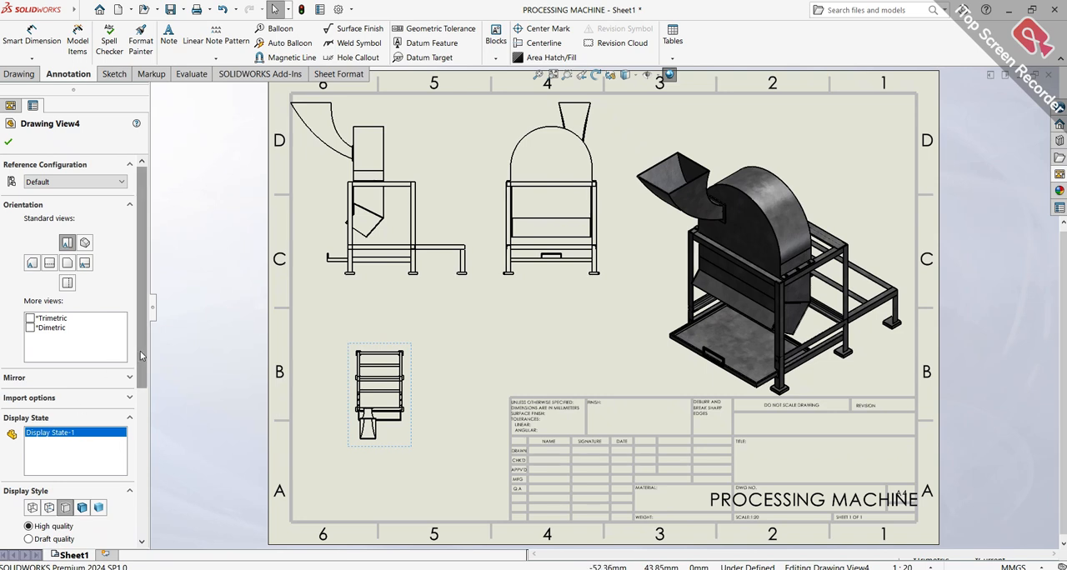
scroll(125, 361, down, 3)
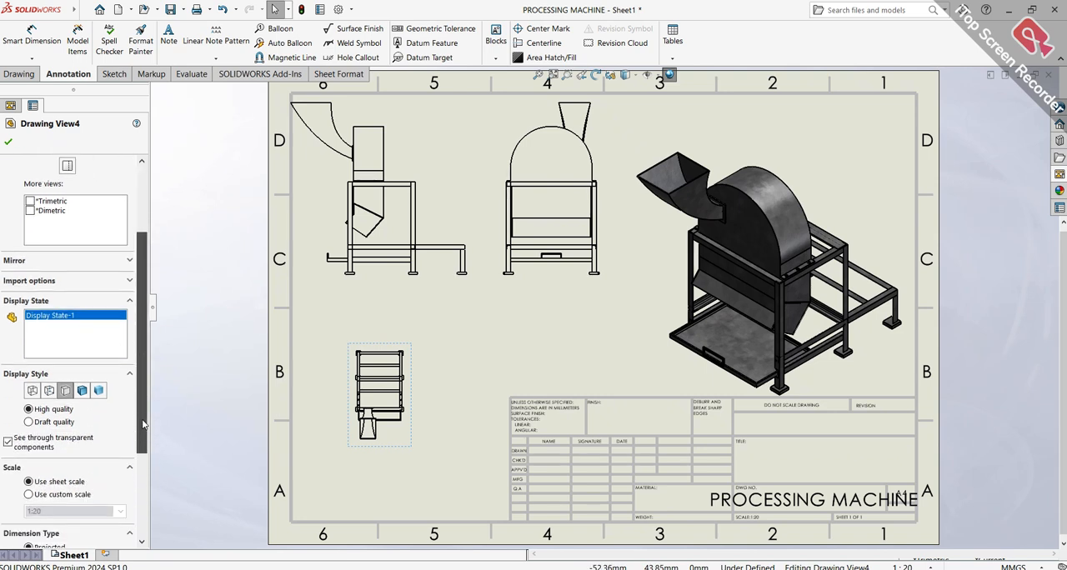
click(29, 488)
click(50, 505)
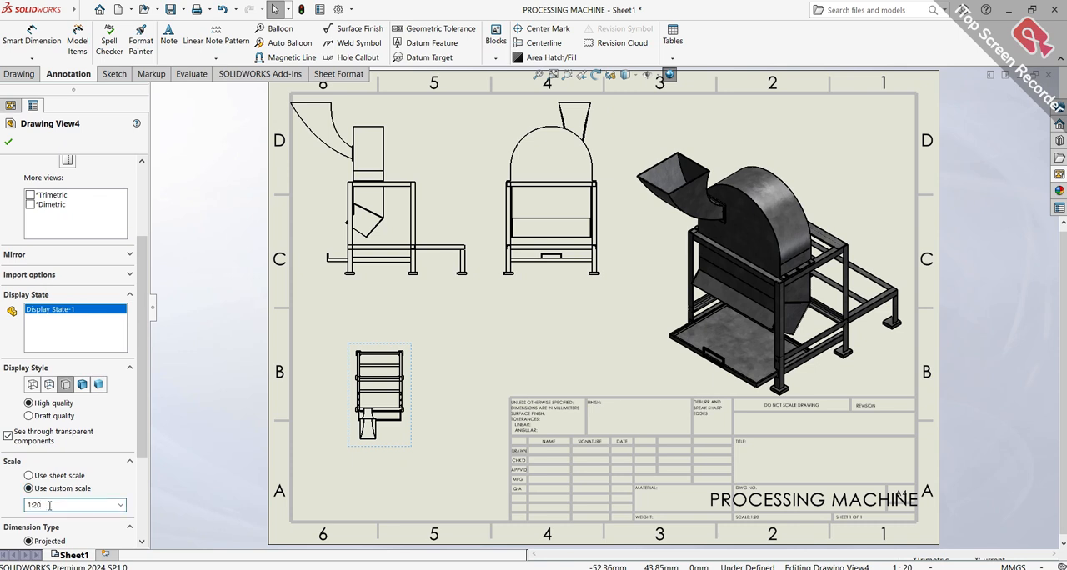
key(Return)
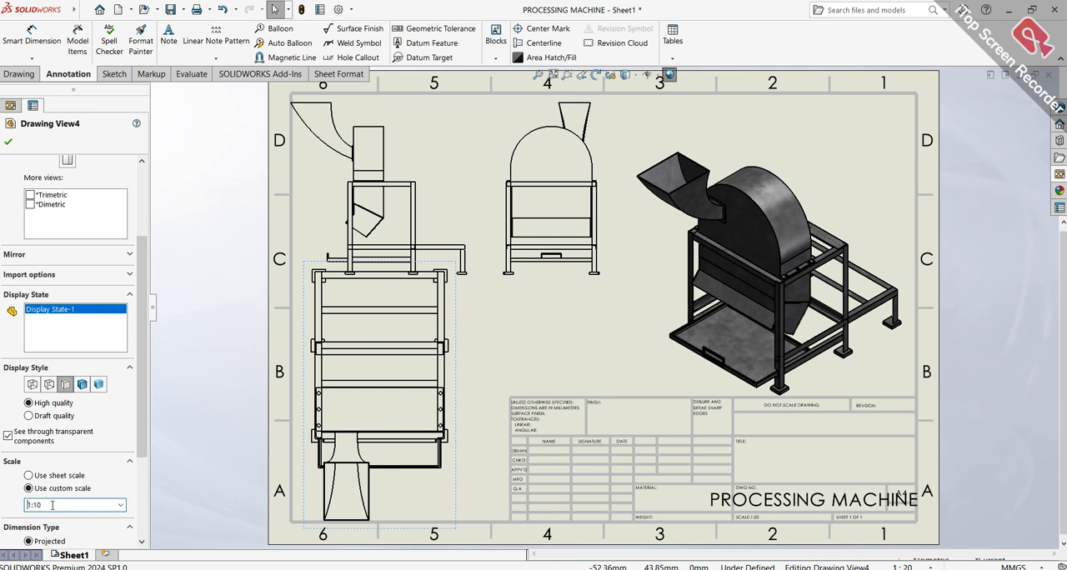
Apply the 1:10 custom scale to the top view and close its properties
key(Return)
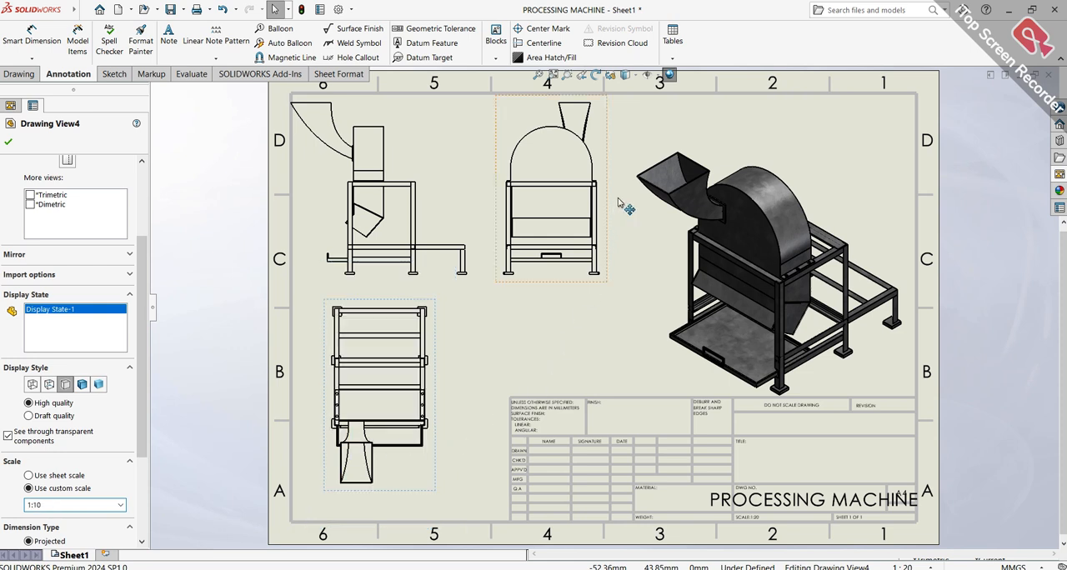
key(f)
click(9, 143)
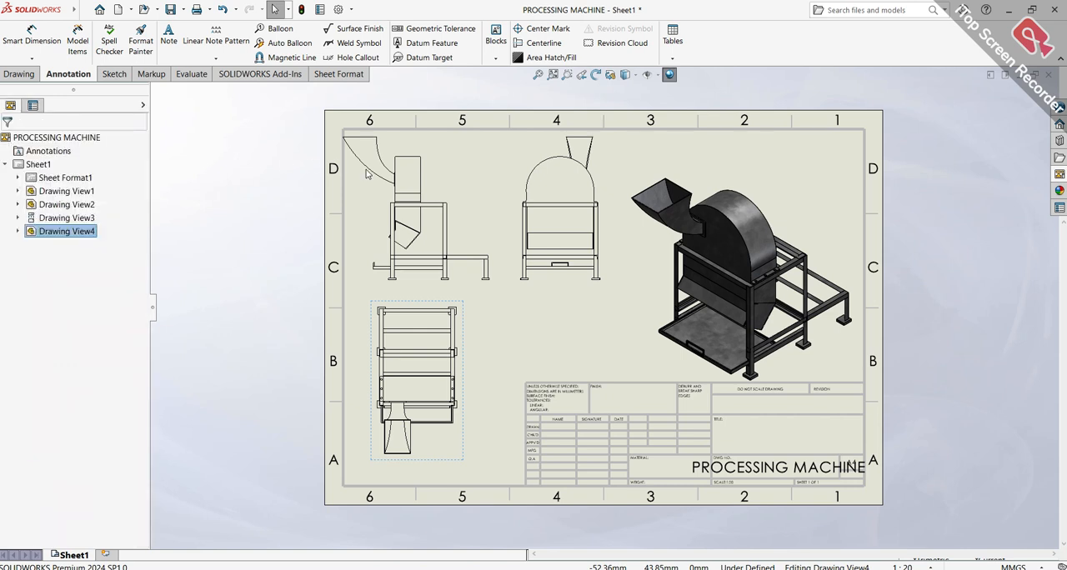
Set the isometric view's custom scale to 1:10 and move it right and down, just above the title block
click(831, 290)
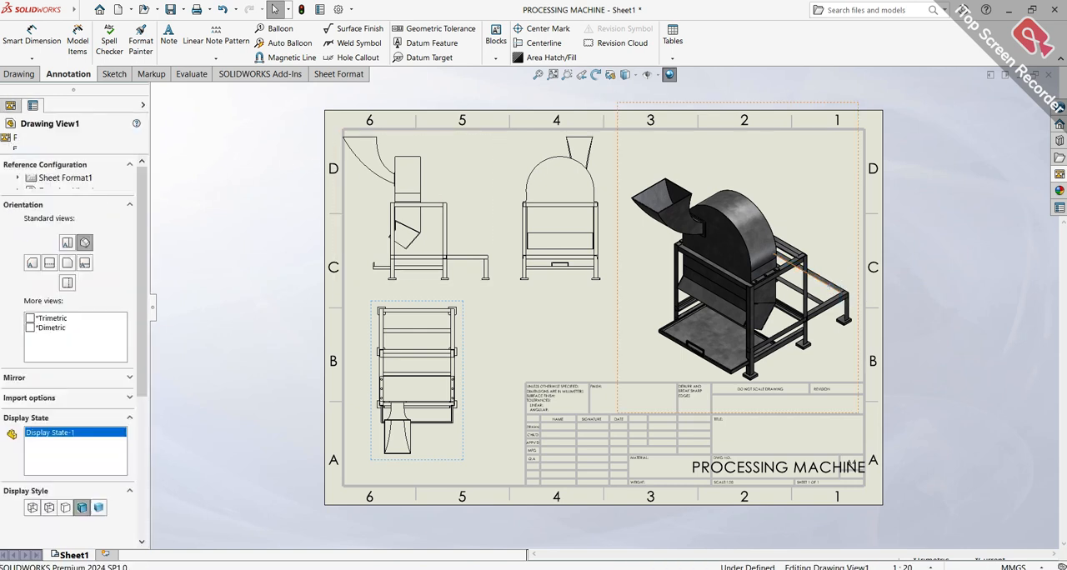
scroll(149, 404, down, 3)
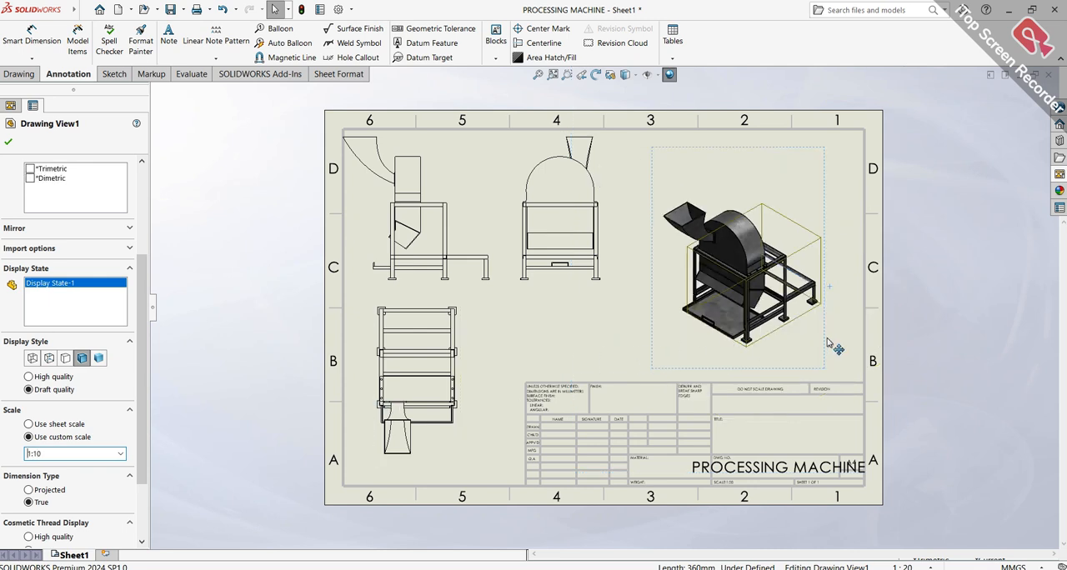
mouse_move(831, 350)
mouse_down()
mouse_move(867, 371)
mouse_move(861, 381)
mouse_up()
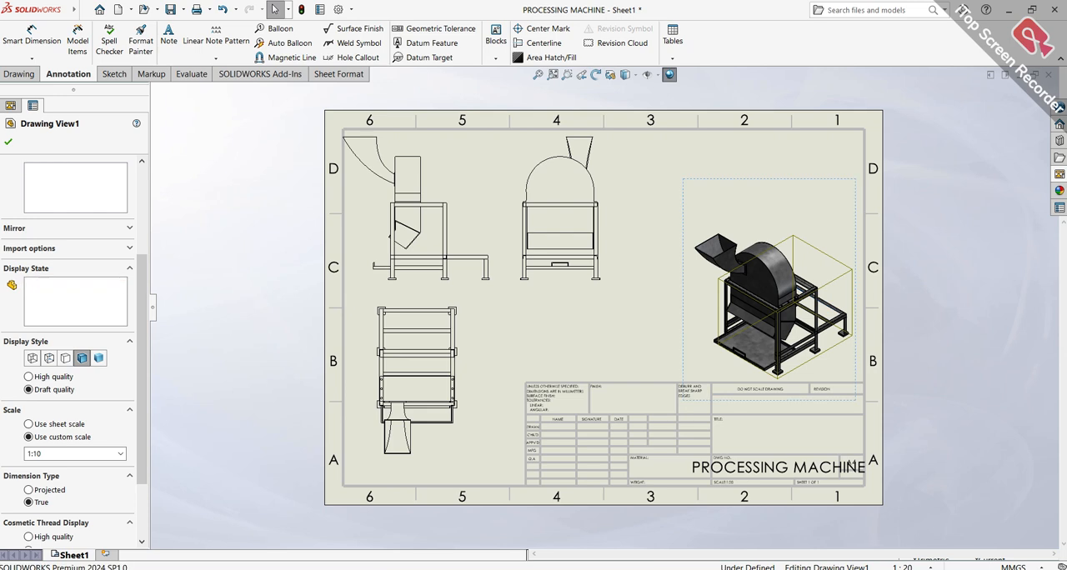
click(836, 177)
Rearrange the orthographic views, moving the projected back view right, the top view down, and the right view slightly right and down
mouse_move(610, 175)
mouse_down()
mouse_move(666, 177)
mouse_move(677, 199)
mouse_move(671, 177)
mouse_up()
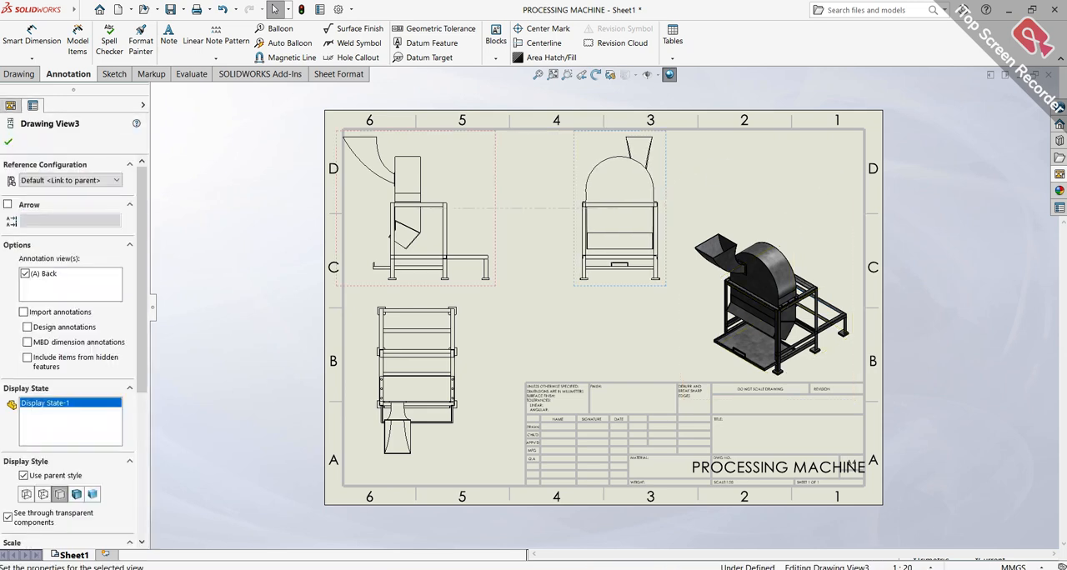
drag(474, 333, 471, 354)
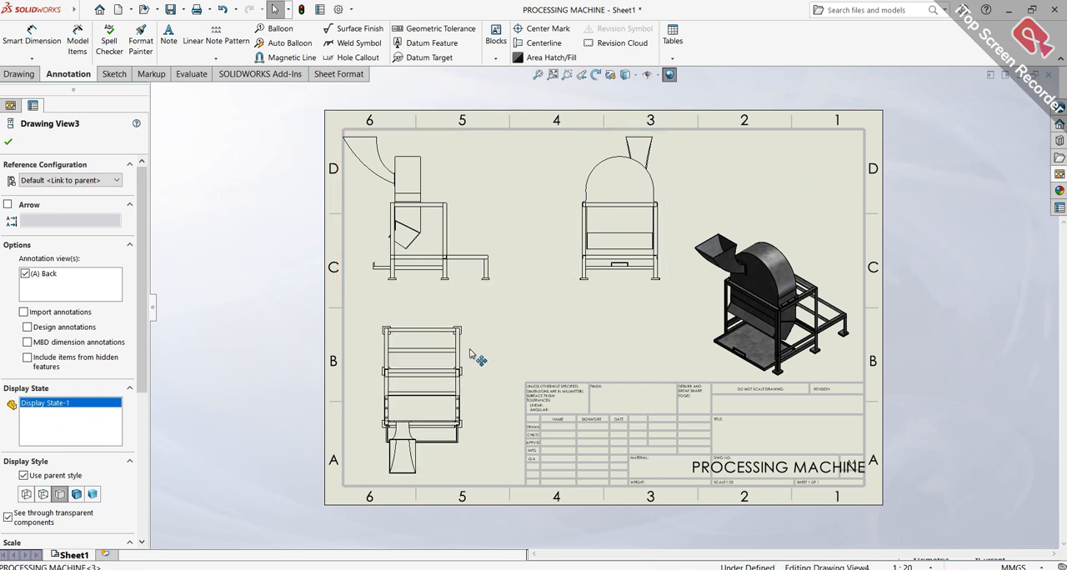
click(518, 279)
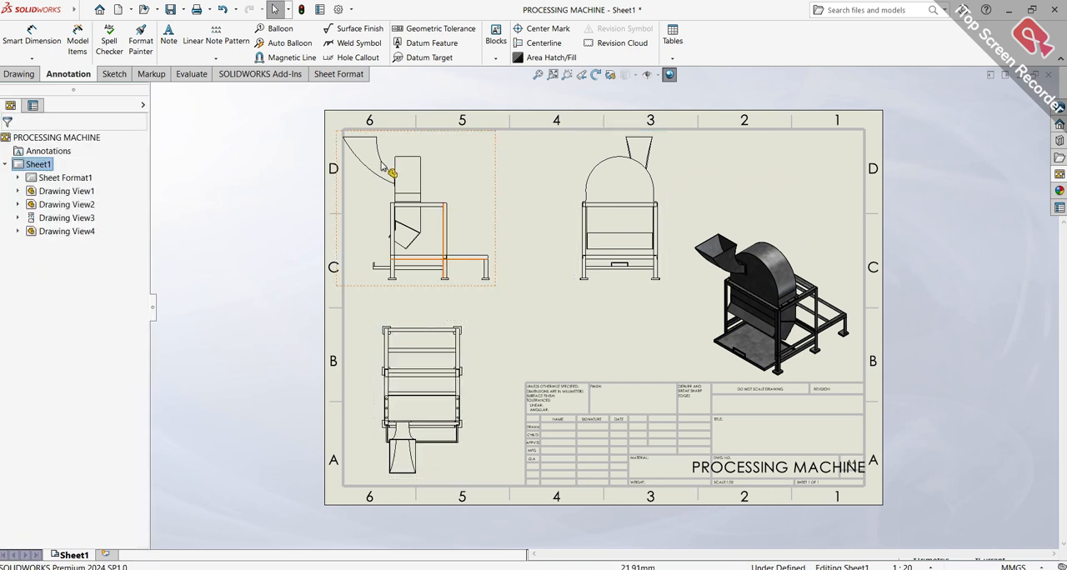
mouse_move(496, 177)
mouse_down()
mouse_move(517, 208)
mouse_move(514, 200)
mouse_up()
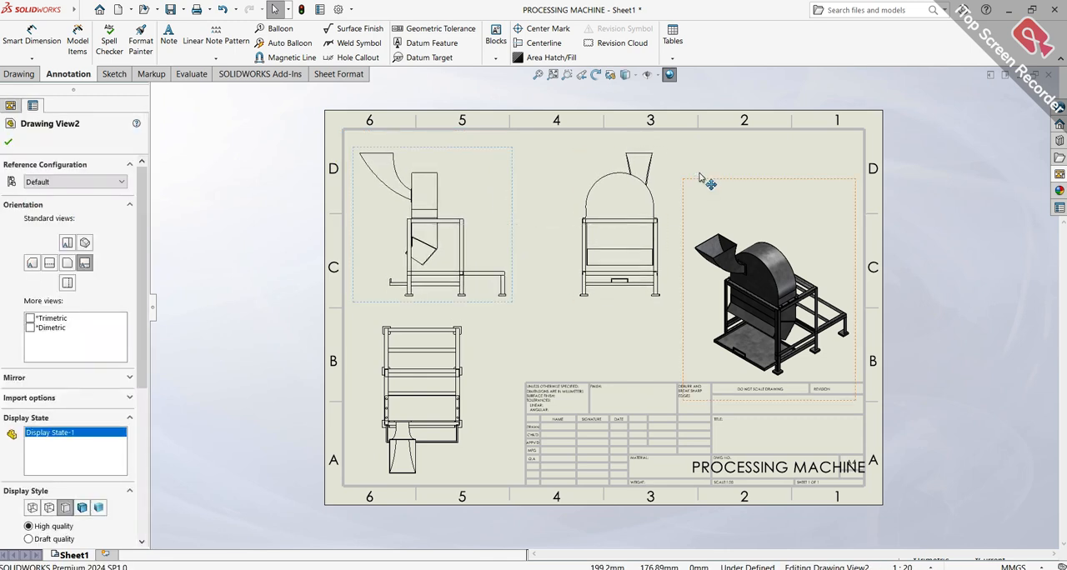
drag(672, 190, 677, 187)
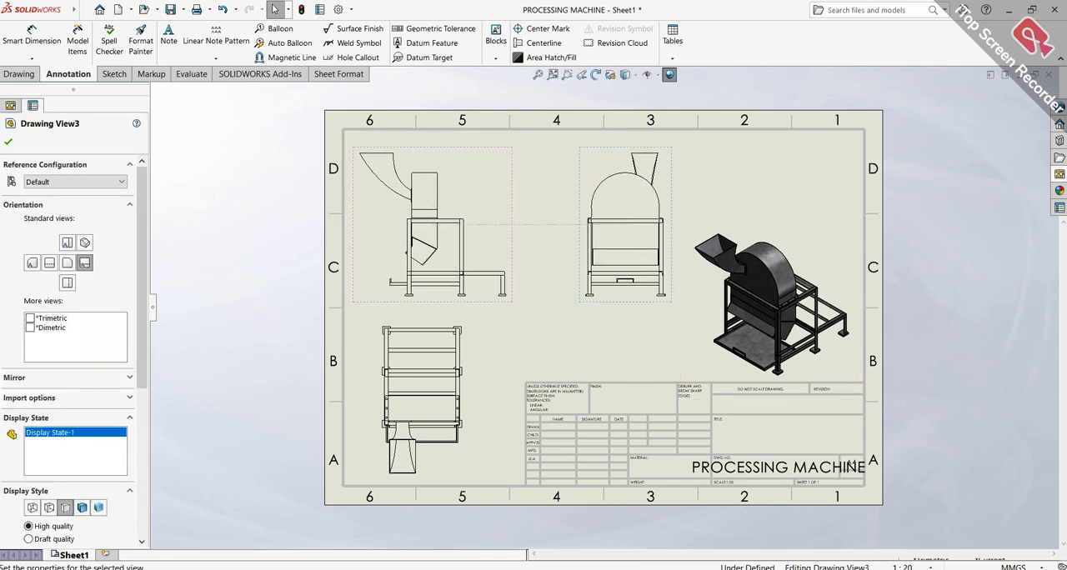
click(544, 180)
scroll(551, 112, down, 1)
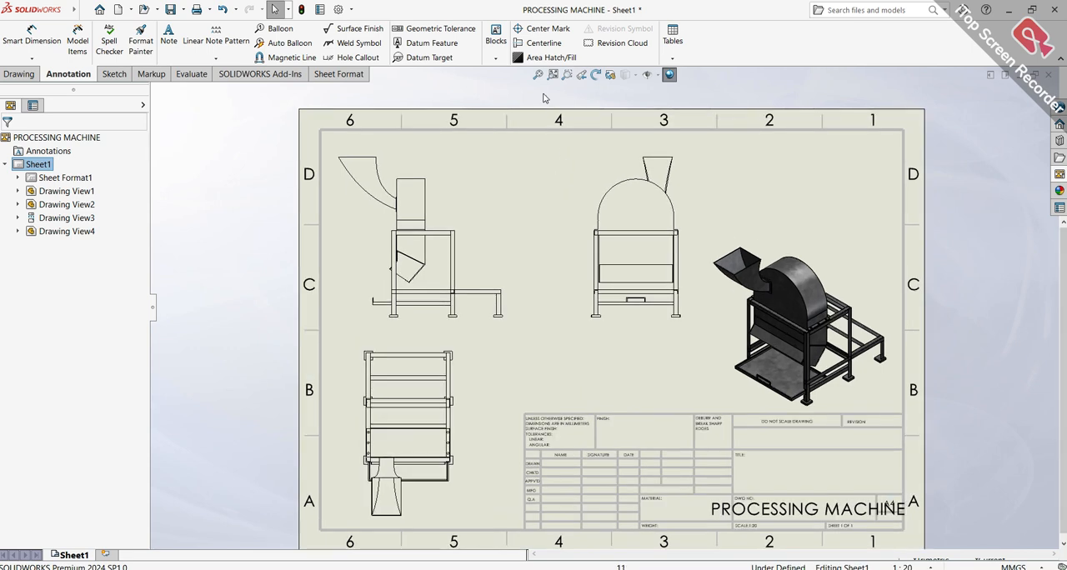
click(542, 74)
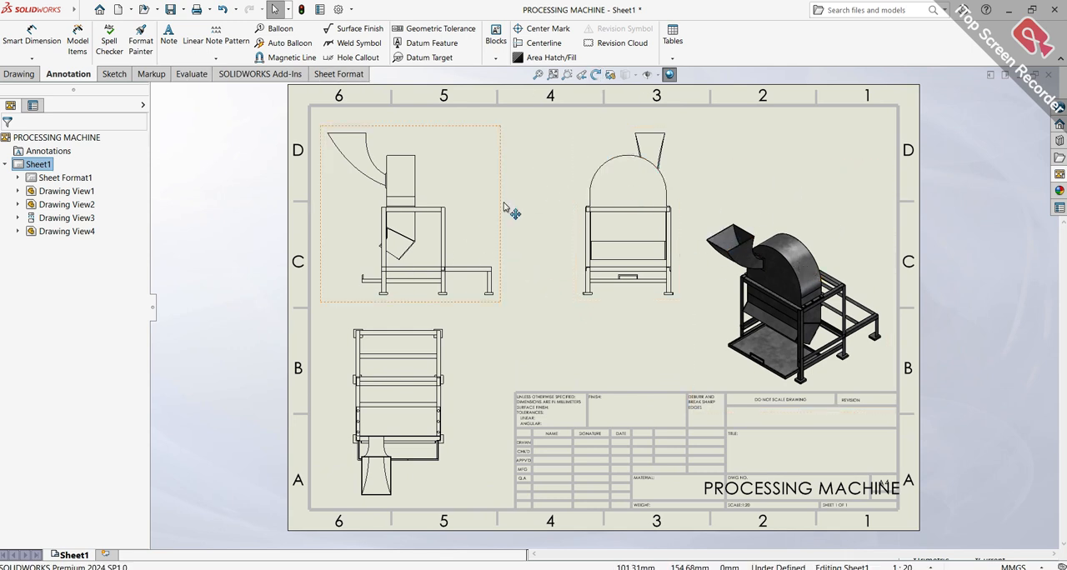
Try to rotate the projected back view in 3D with 3D Drawing View
click(678, 185)
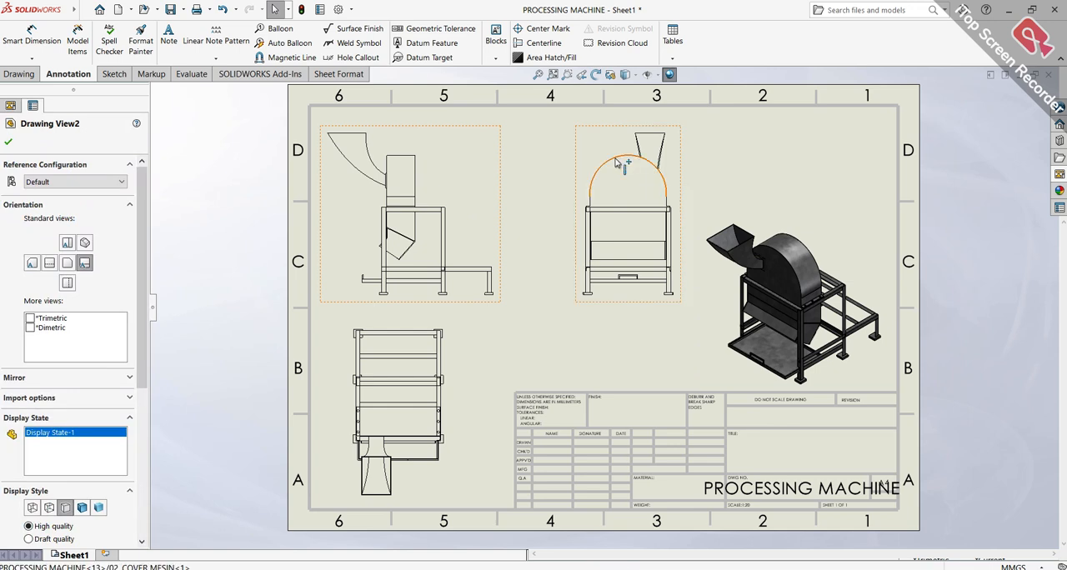
click(611, 75)
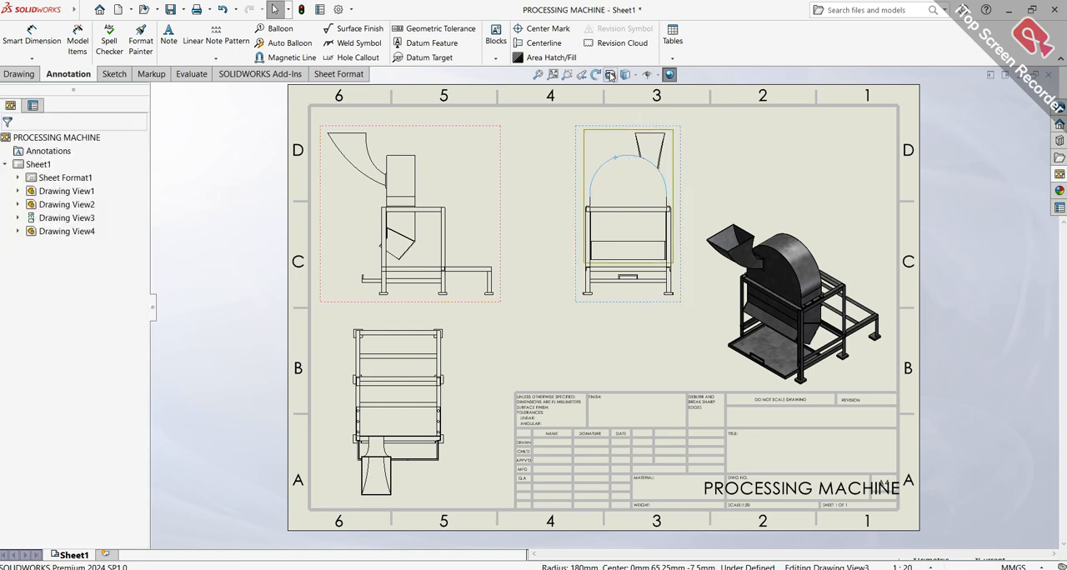
drag(624, 162, 588, 181)
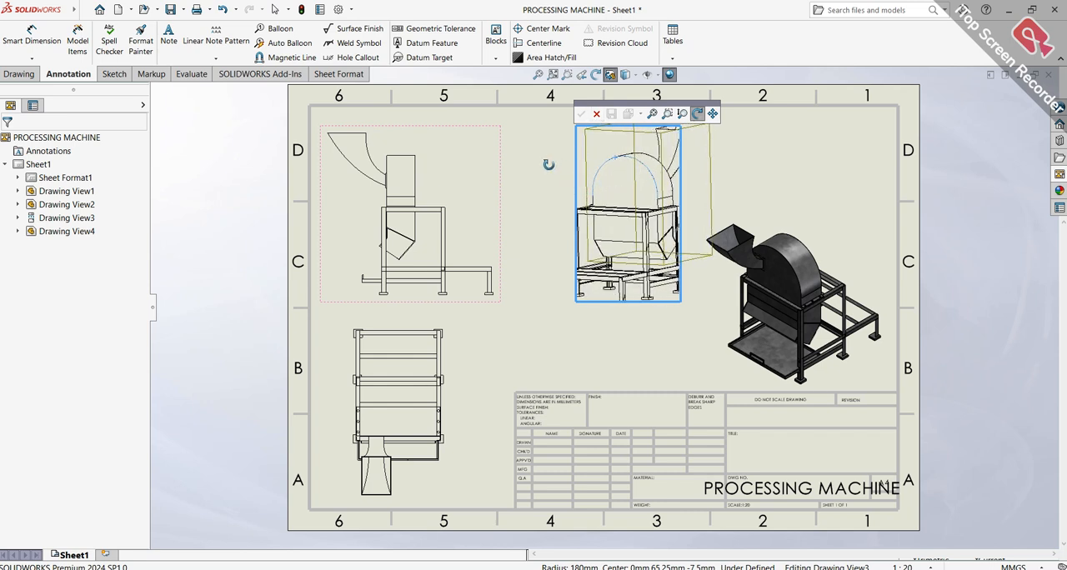
click(596, 114)
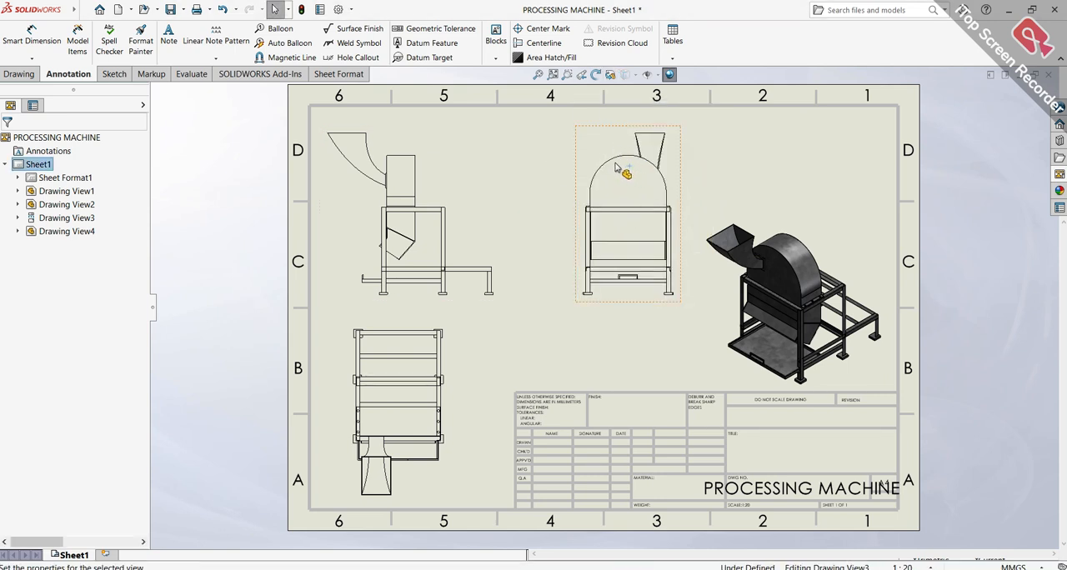
click(607, 133)
click(612, 76)
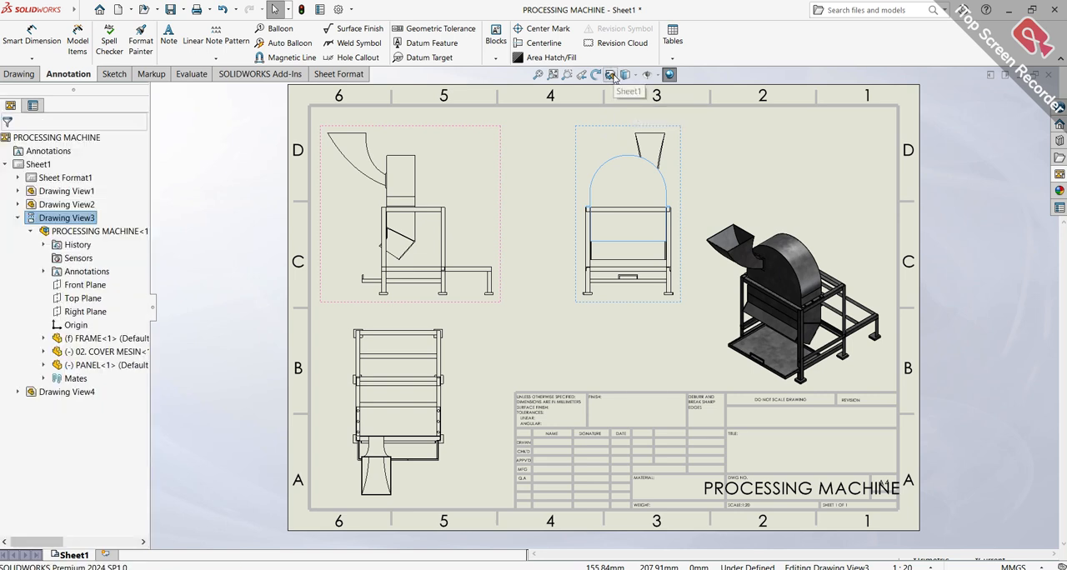
drag(629, 150, 616, 179)
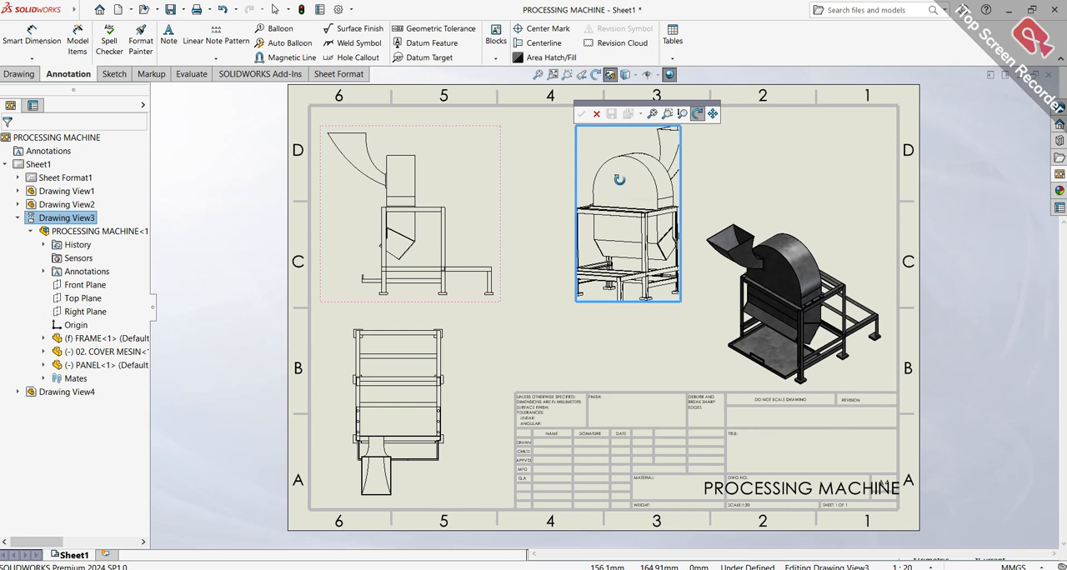
click(596, 114)
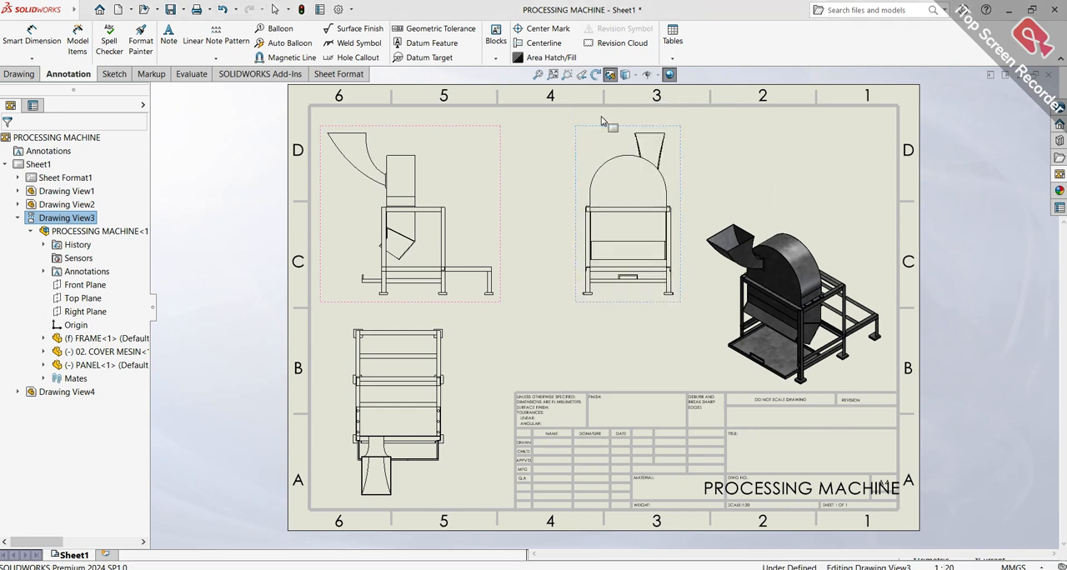
click(628, 157)
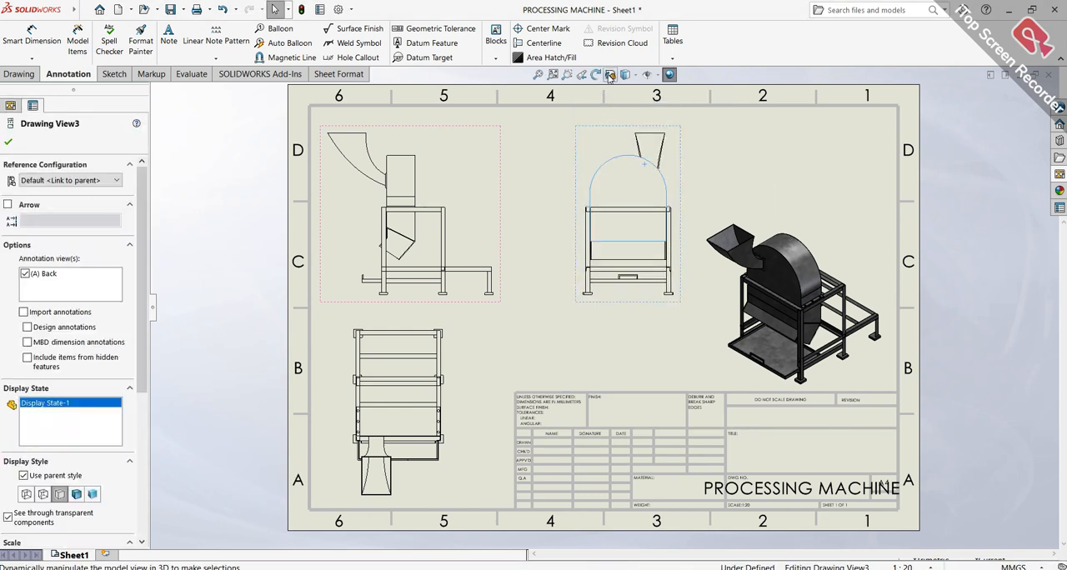
click(608, 76)
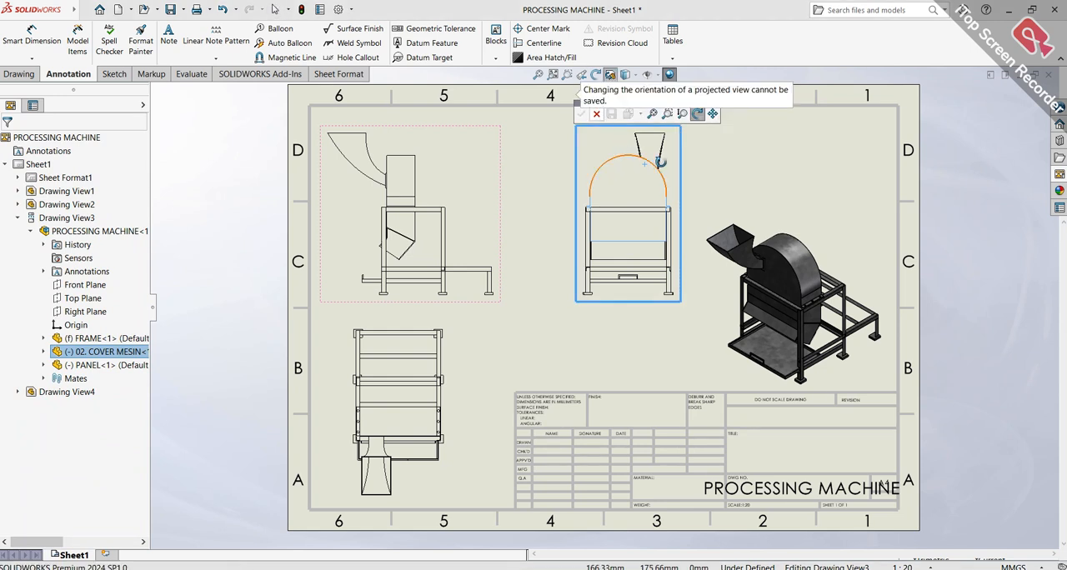
drag(625, 159, 607, 190)
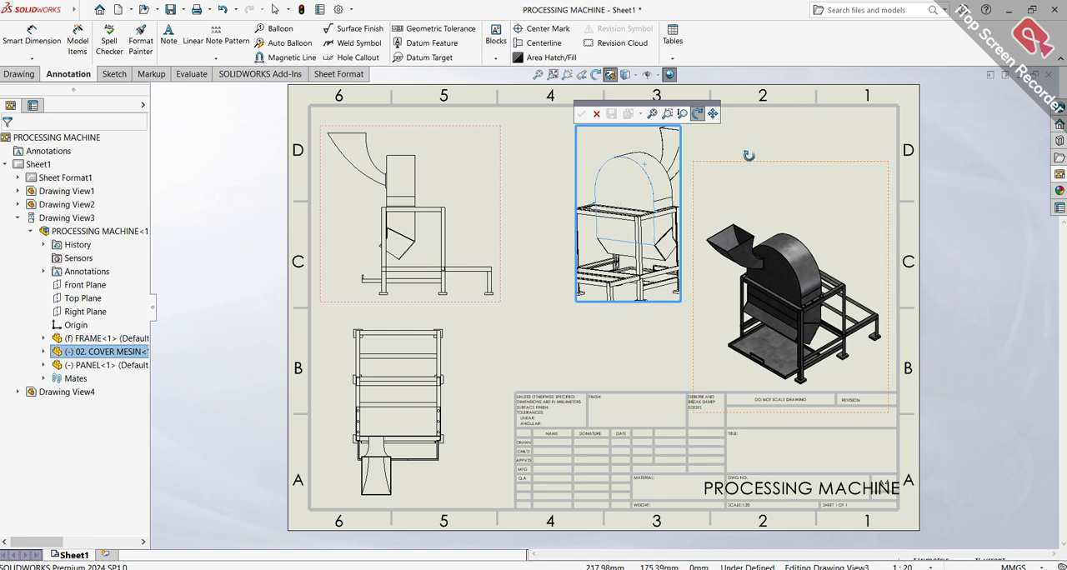
key(Escape)
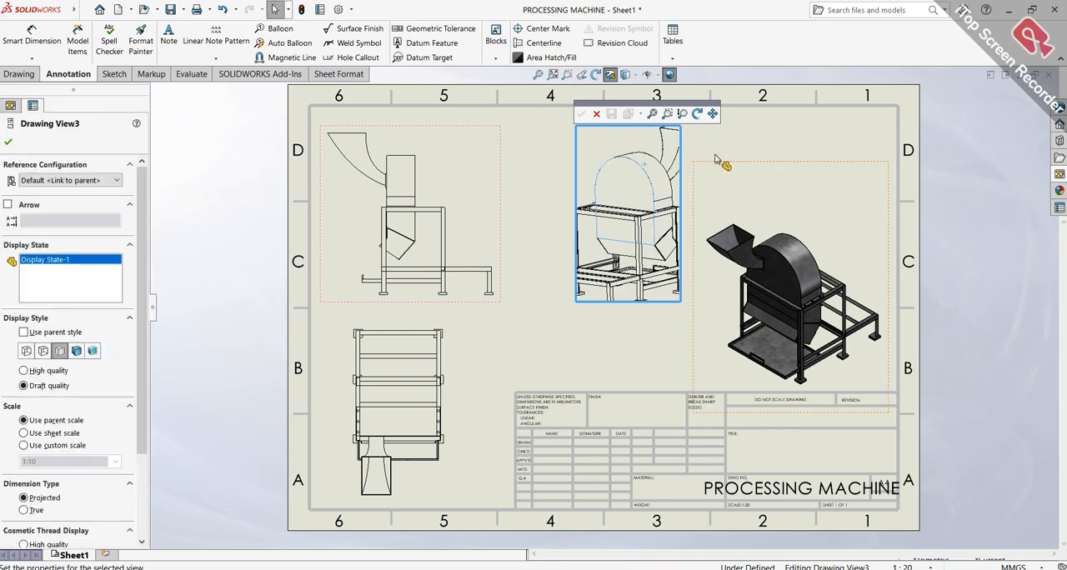
click(595, 115)
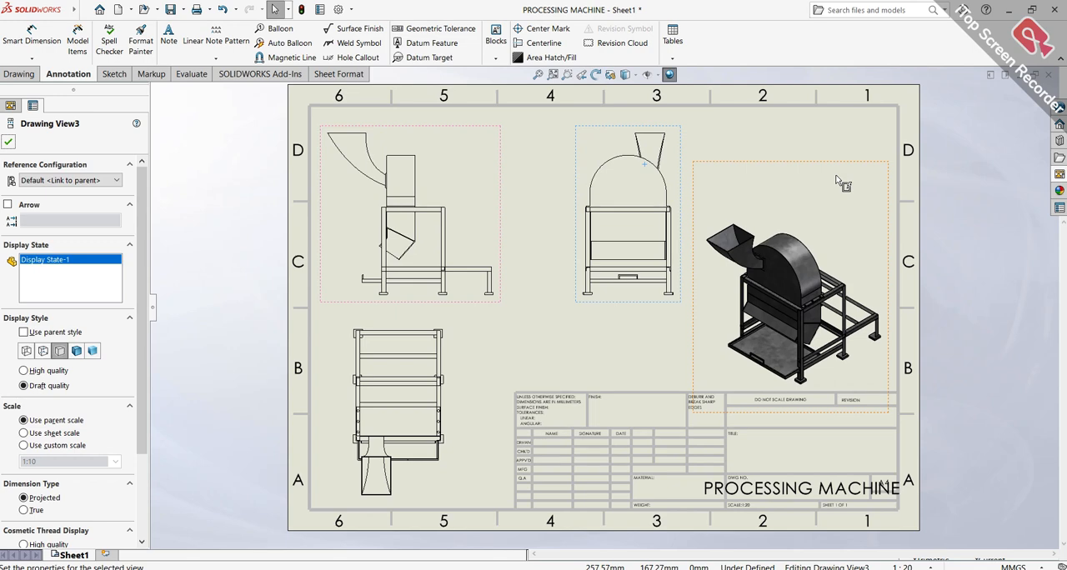
scroll(617, 218, down, 2)
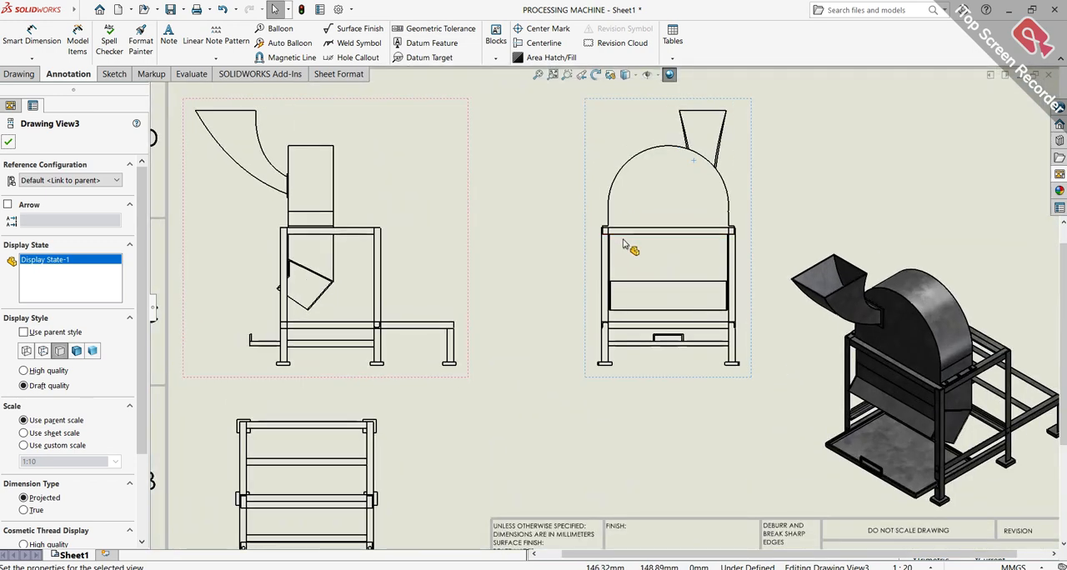
scroll(631, 245, up, 3)
click(9, 142)
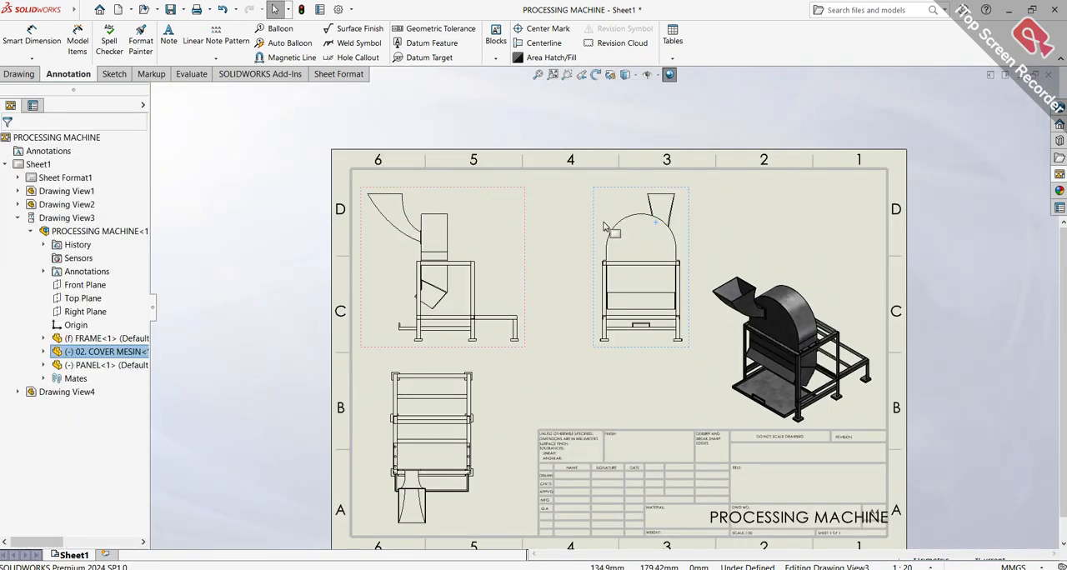
Set the display style of the right view and the top view to Shaded With Edges
scroll(822, 386, down, 2)
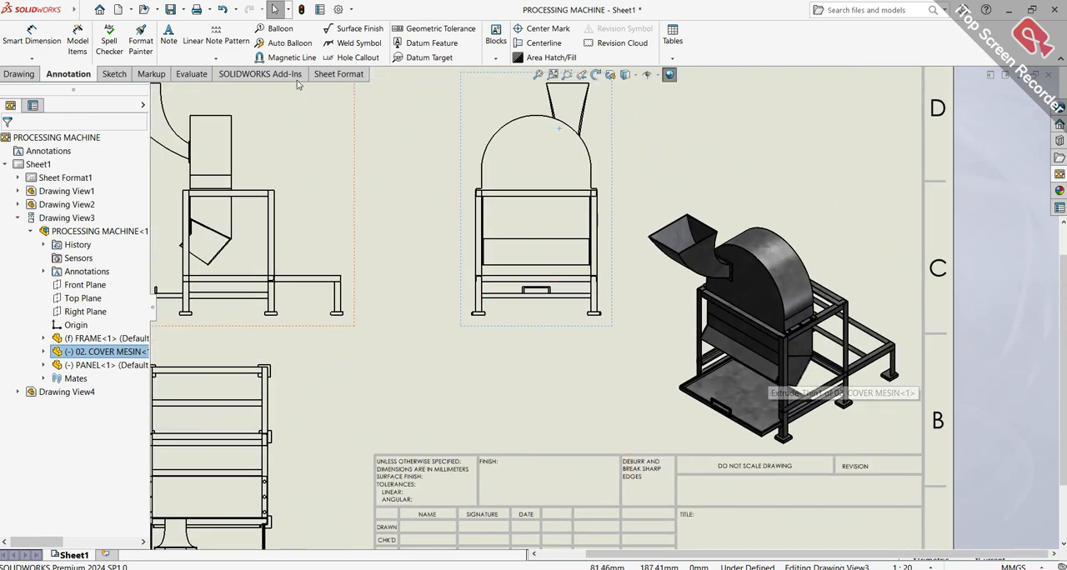
key(f)
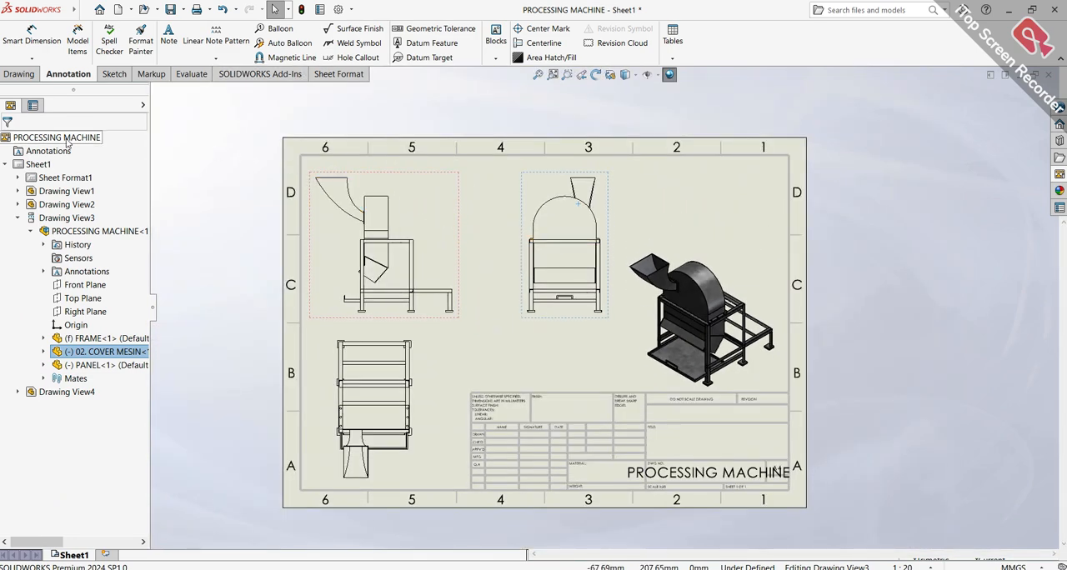
click(33, 76)
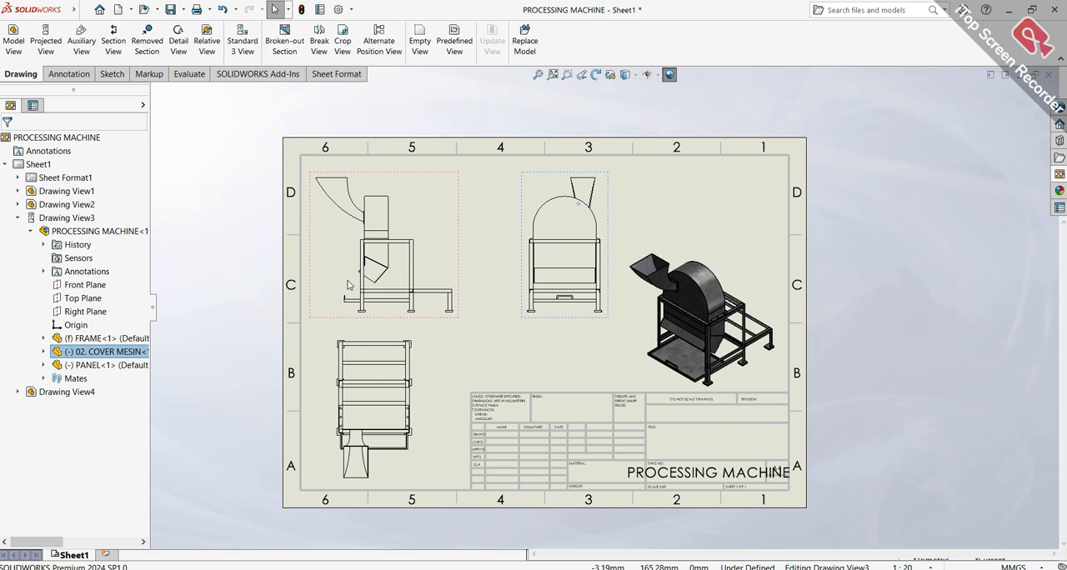
click(436, 201)
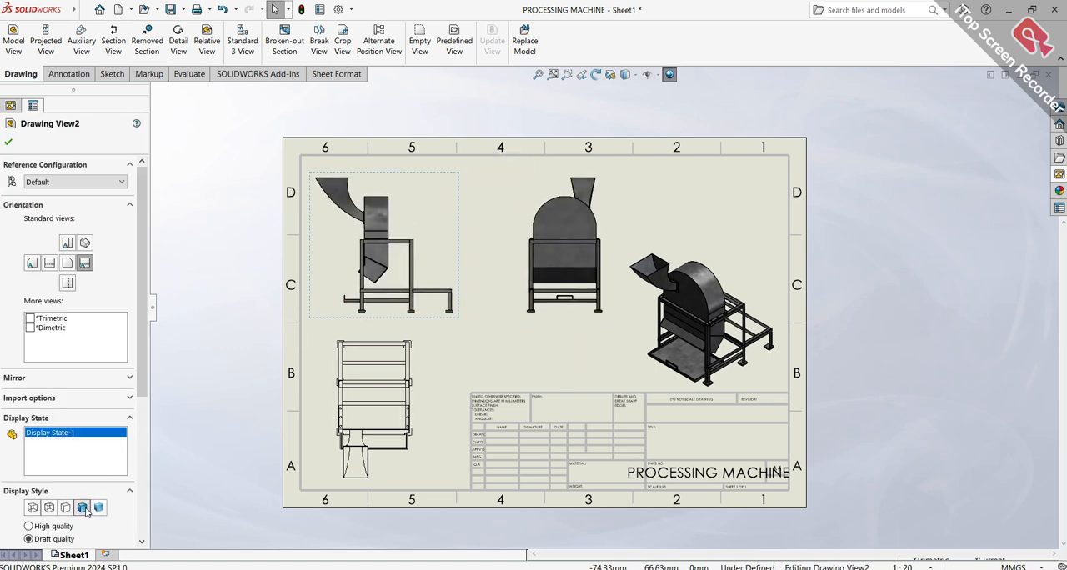
click(375, 434)
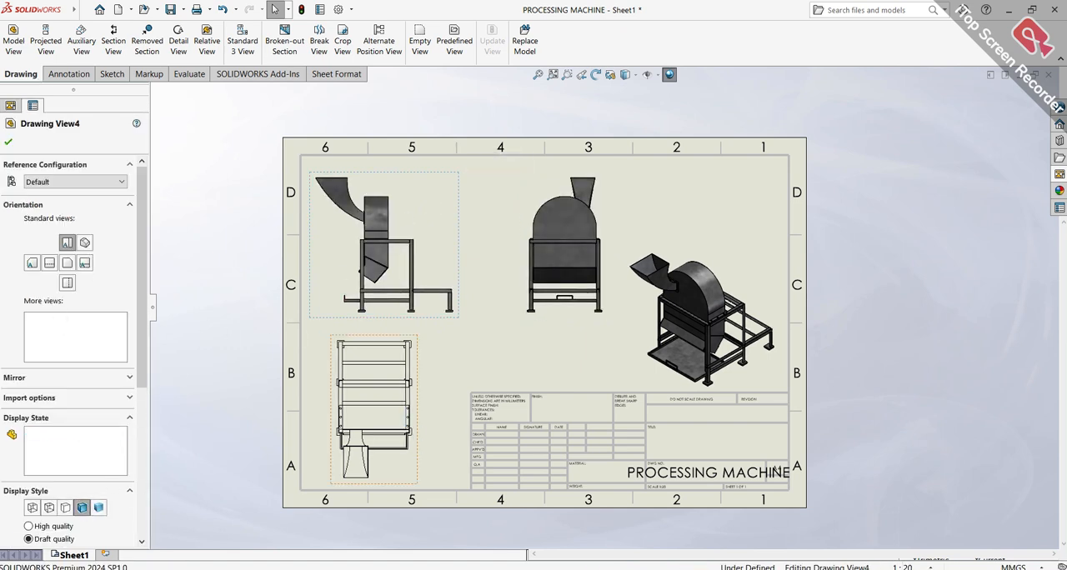
click(82, 509)
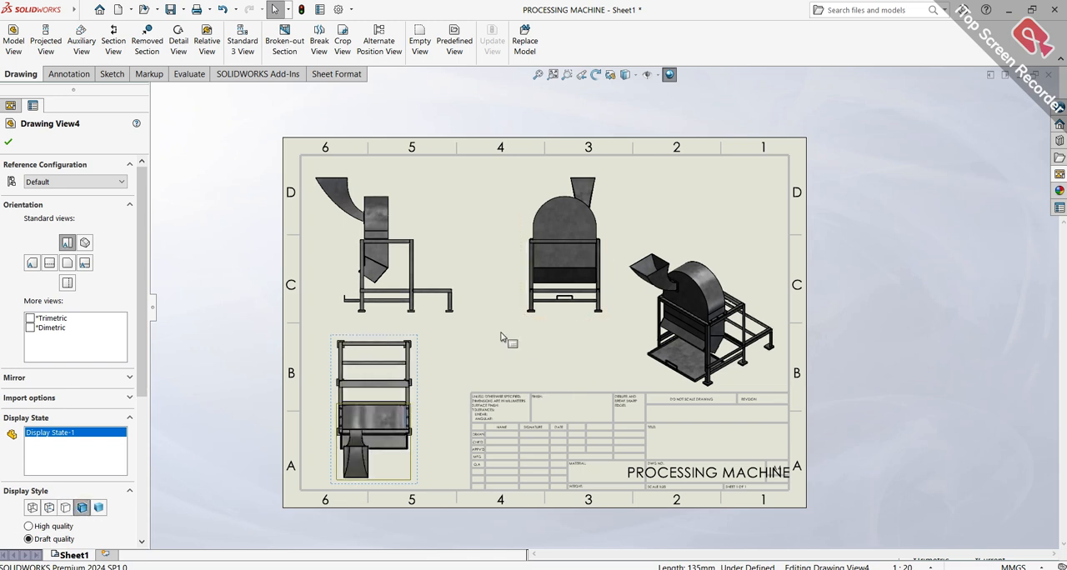
Move the projected back view slightly left on the sheet
scroll(500, 337, down, 3)
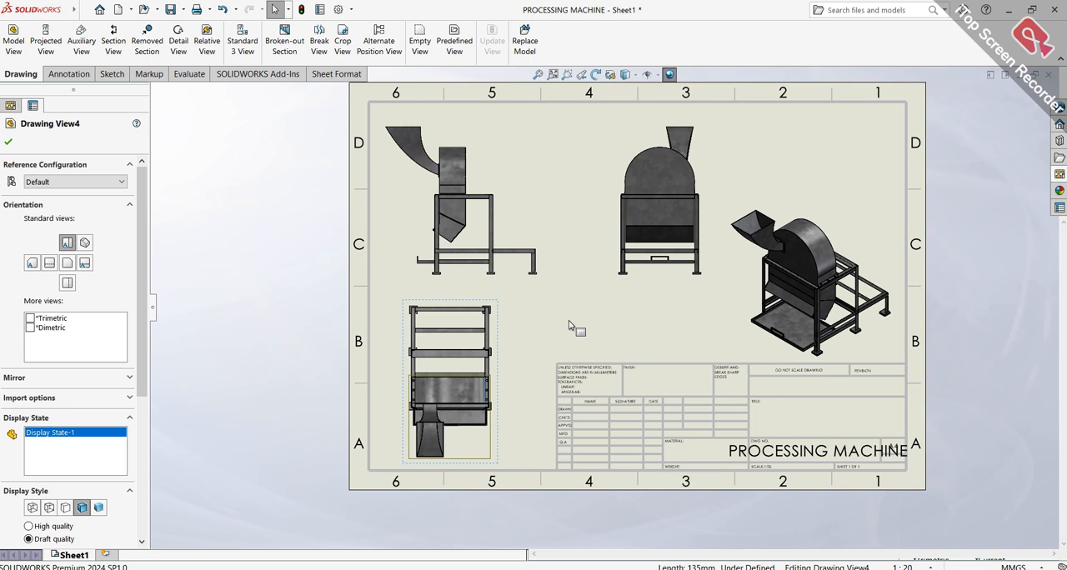
mouse_move(606, 248)
mouse_down()
mouse_move(568, 248)
mouse_move(582, 248)
mouse_up()
Try to create a vertical section view A-A through the top center of the back view's rounded cover
click(633, 208)
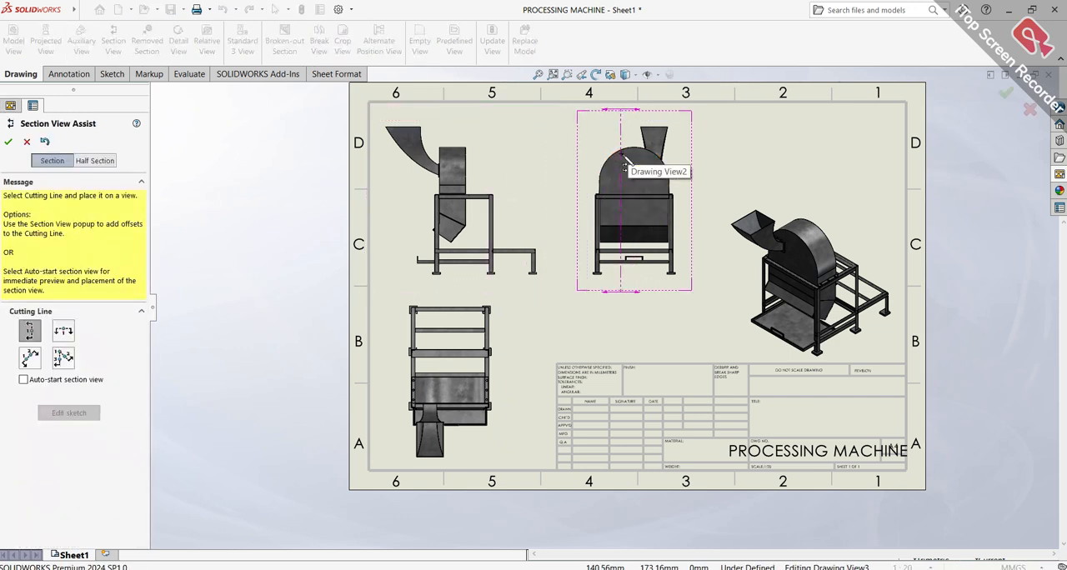
click(638, 160)
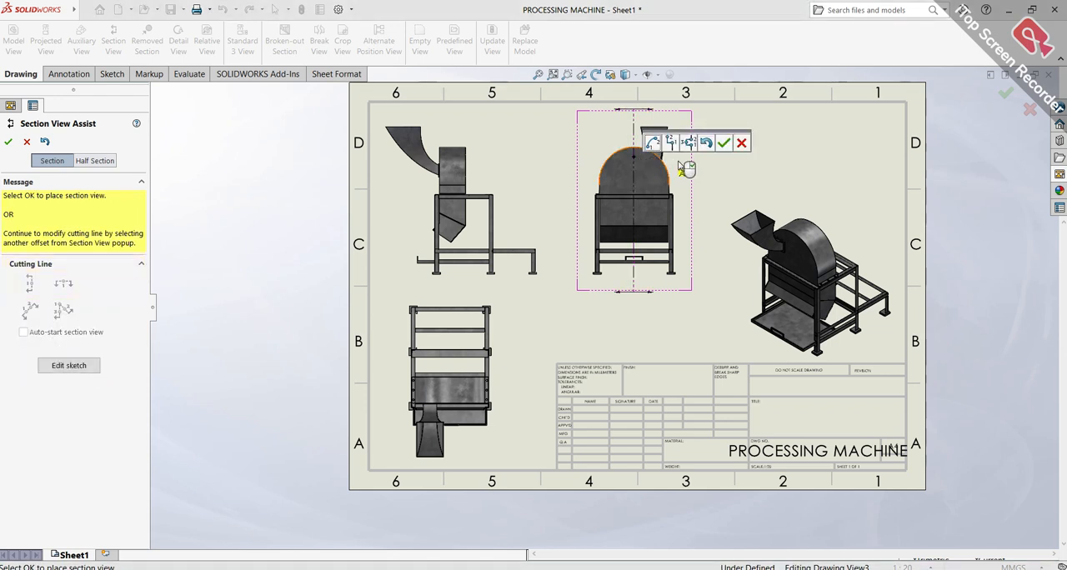
click(723, 144)
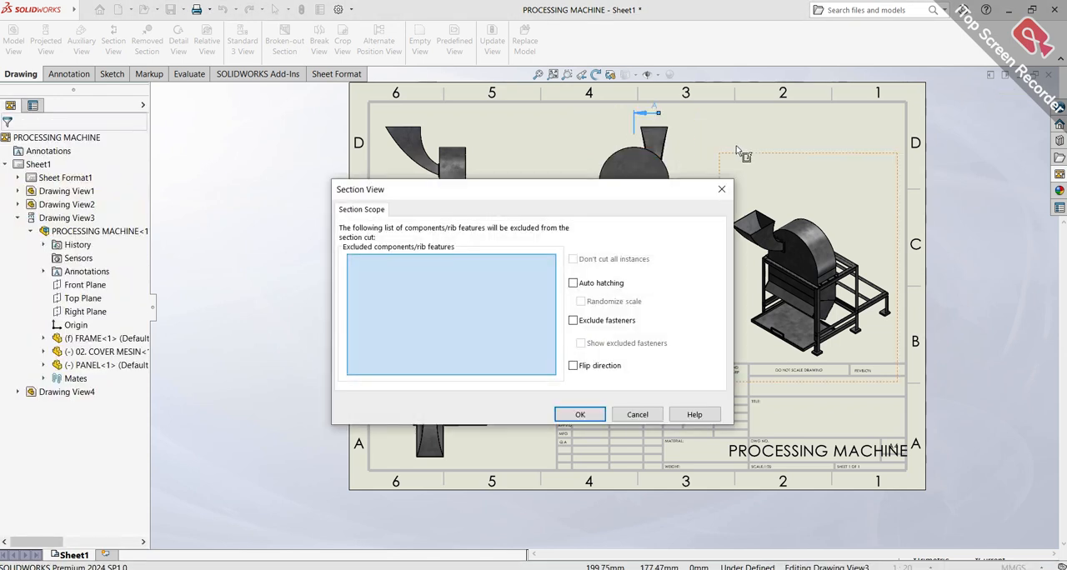
click(599, 415)
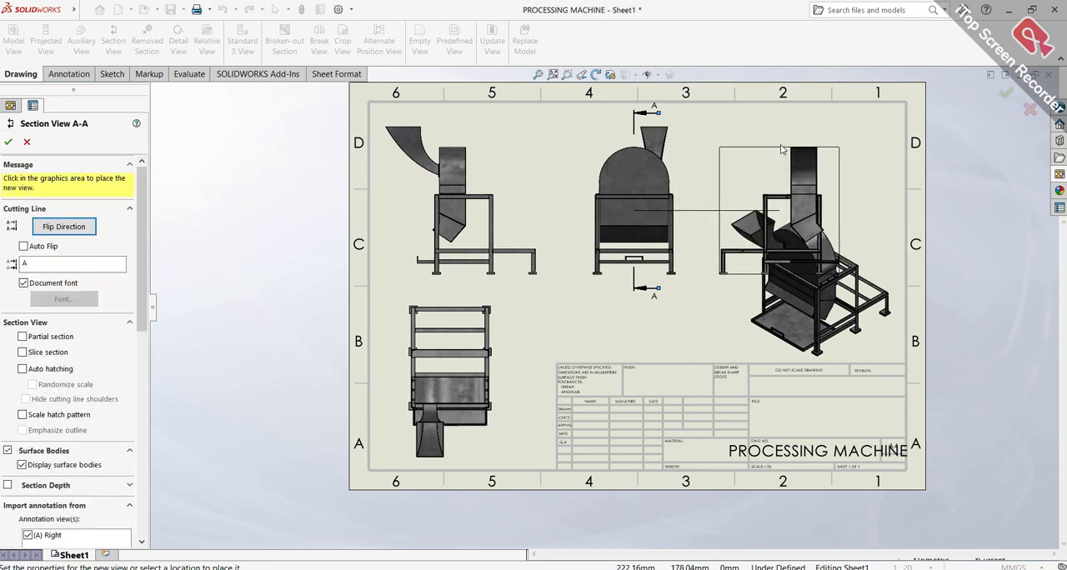
key(Escape)
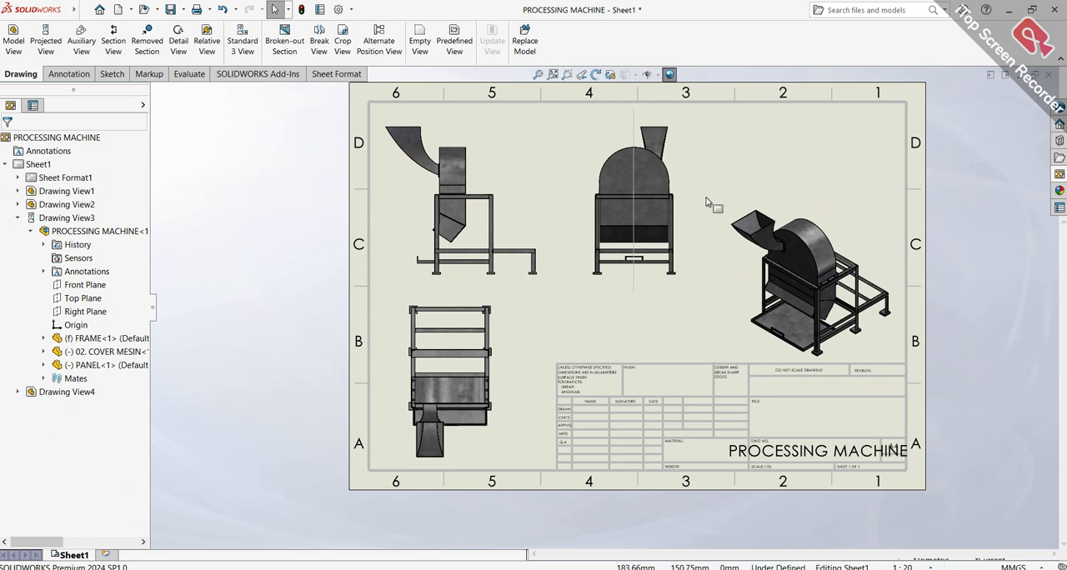
Delete the leftover vertical cutting-line sketch from the back view
click(636, 131)
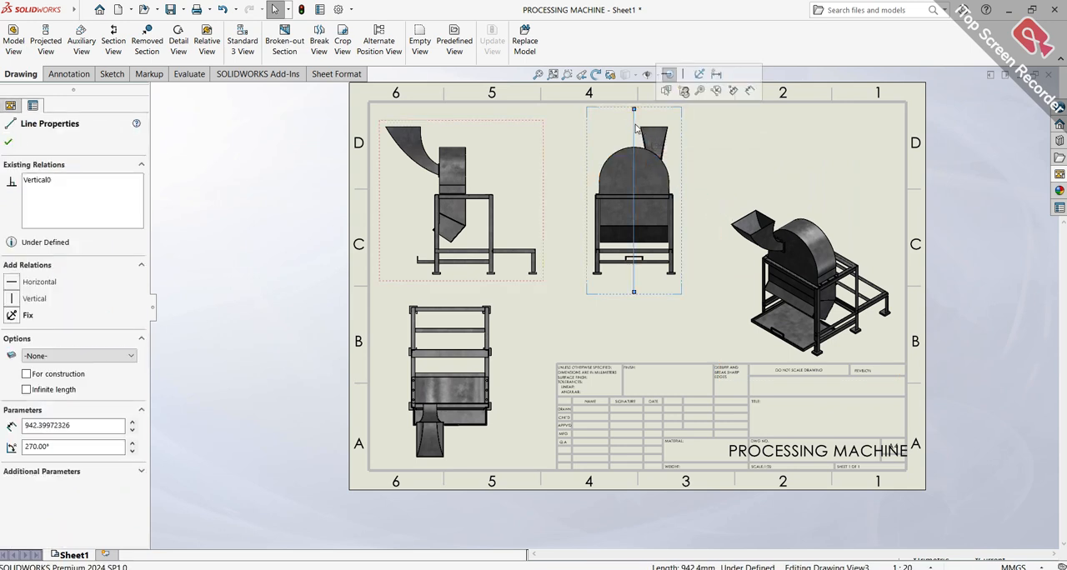
right_click(635, 127)
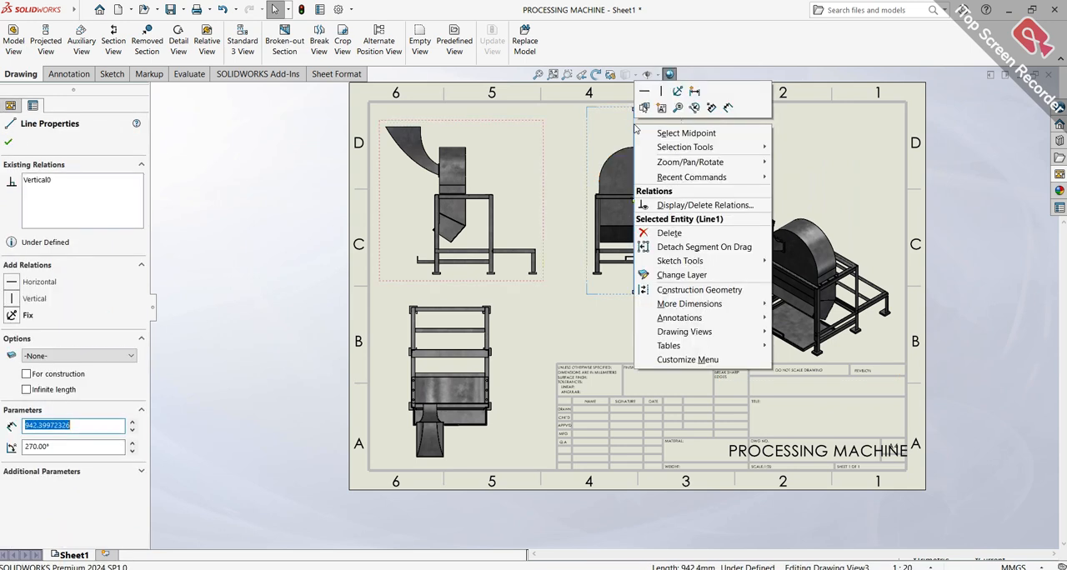
click(669, 233)
scroll(733, 158, down, 2)
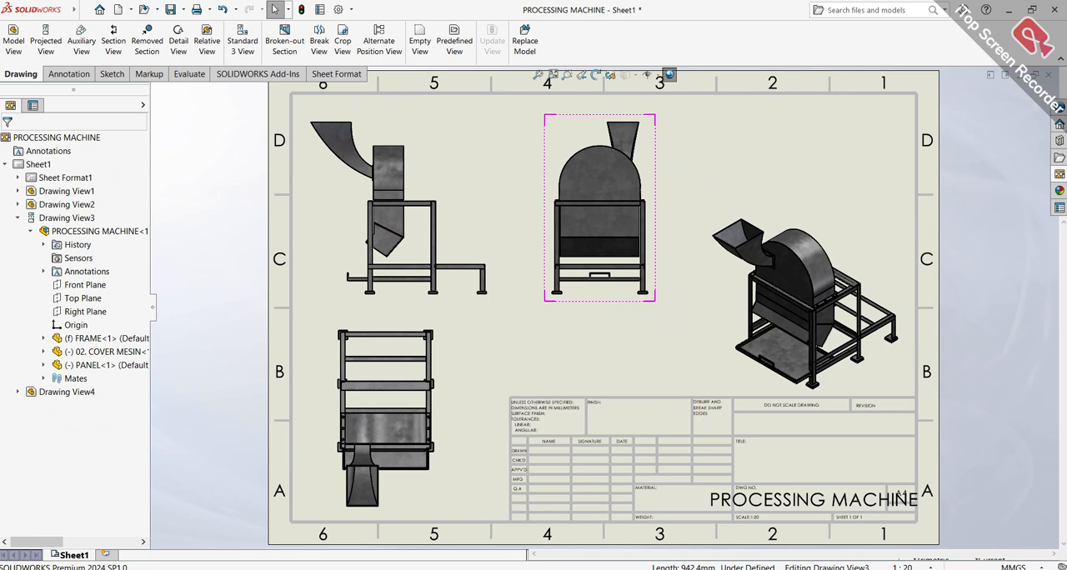
Switch to the PROCESSING MACHINE assembly and make a new drawing from it on an A4 (ANSI) Landscape sheet
click(304, 530)
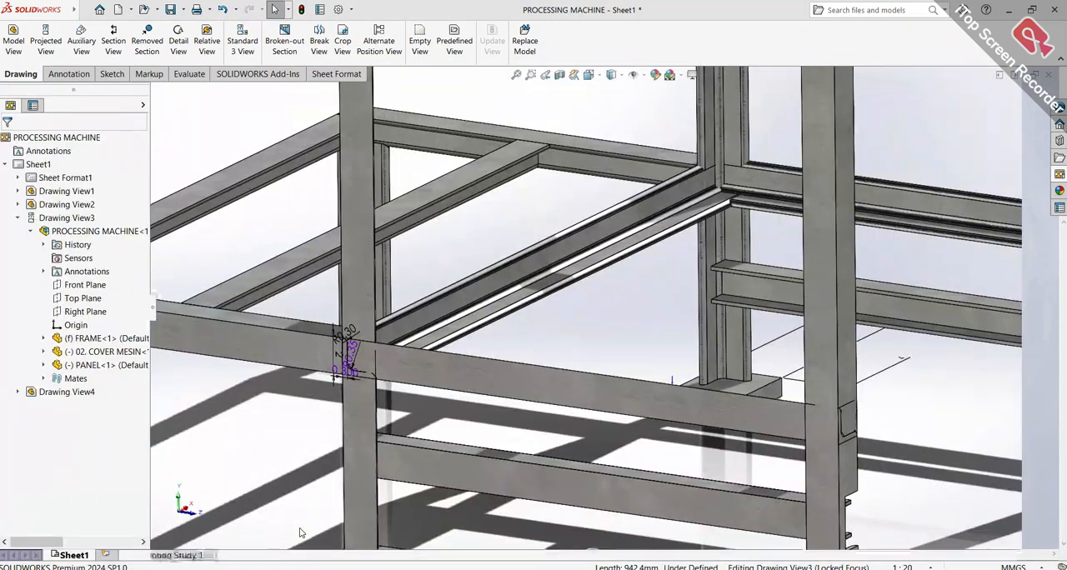
mouse_move(359, 567)
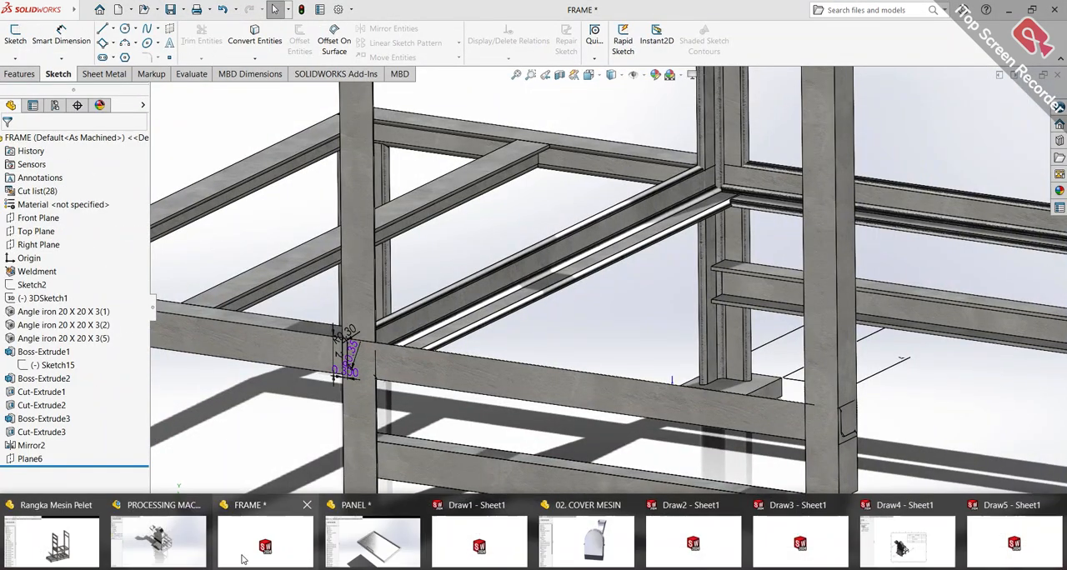
click(191, 552)
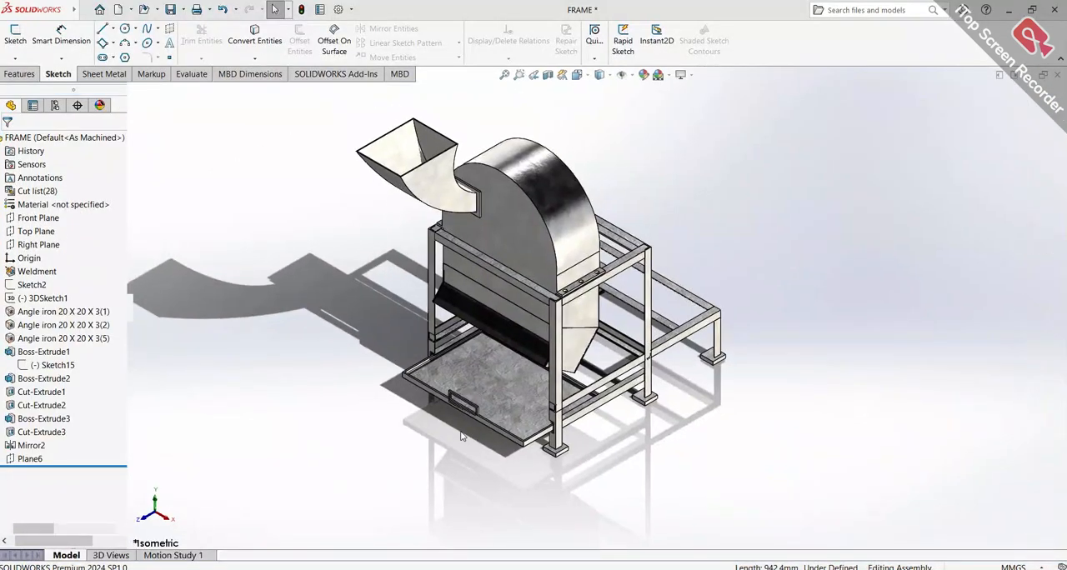
scroll(681, 283, up, 1)
scroll(683, 269, down, 3)
middle_drag(678, 267, 698, 369)
scroll(677, 333, up, 4)
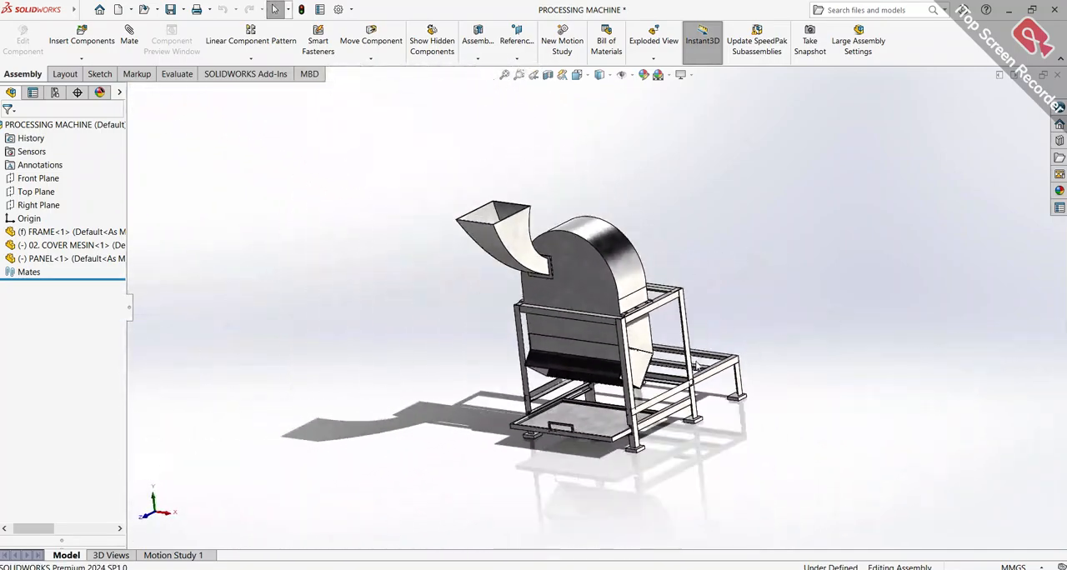
middle_drag(674, 332, 701, 295)
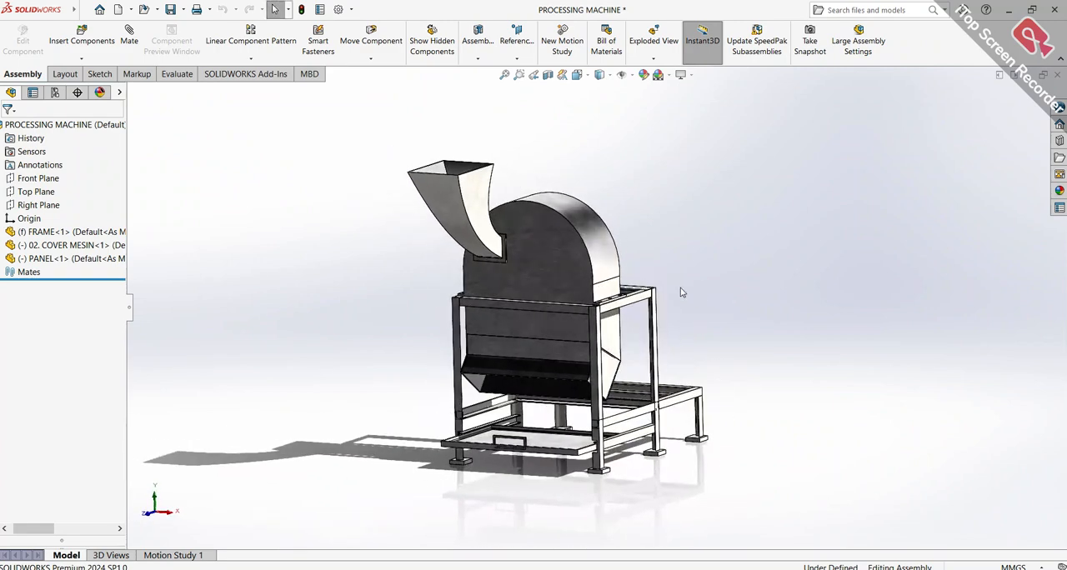
click(85, 10)
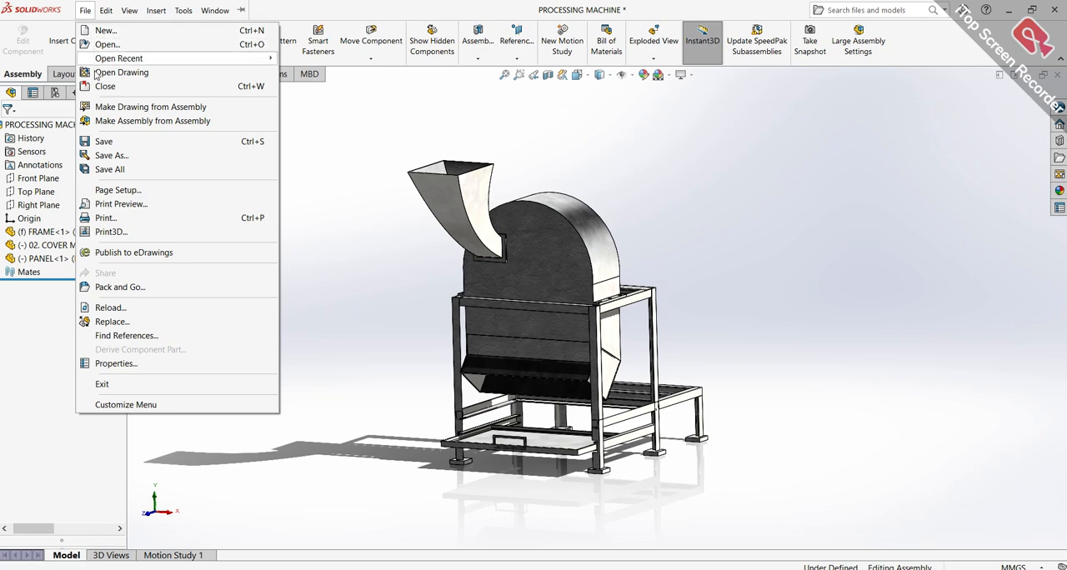
click(100, 106)
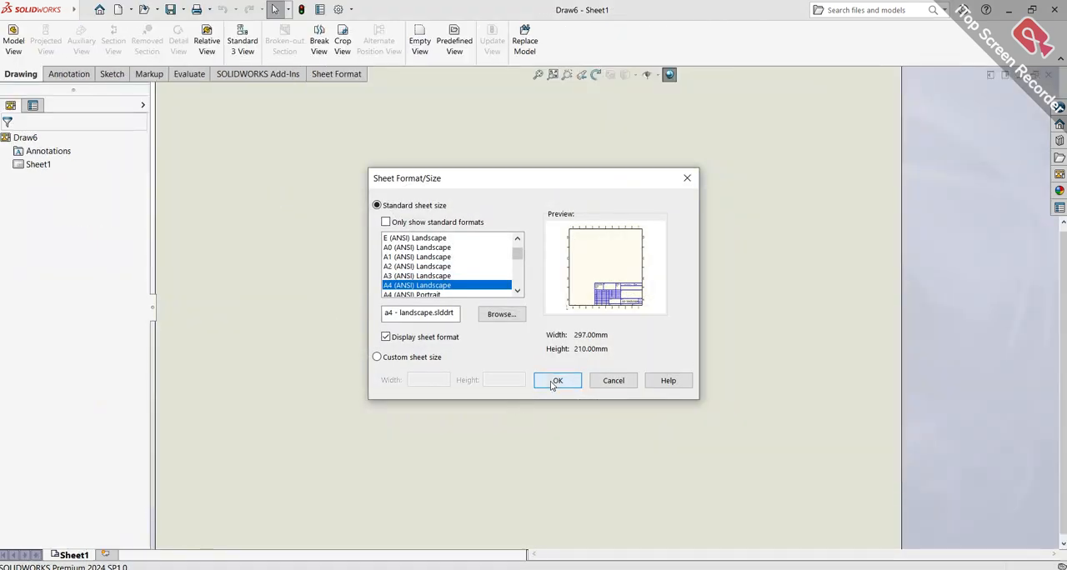
click(553, 382)
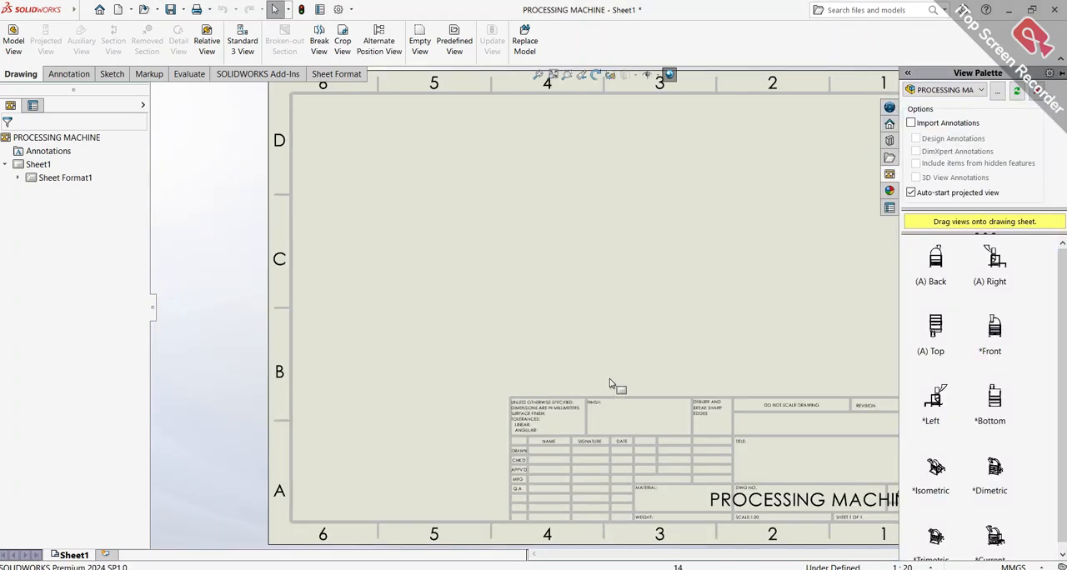
Place an isometric view of the assembly on the sheet and set its display style to Shaded With Edges
scroll(957, 450, down, 1)
drag(936, 460, 564, 263)
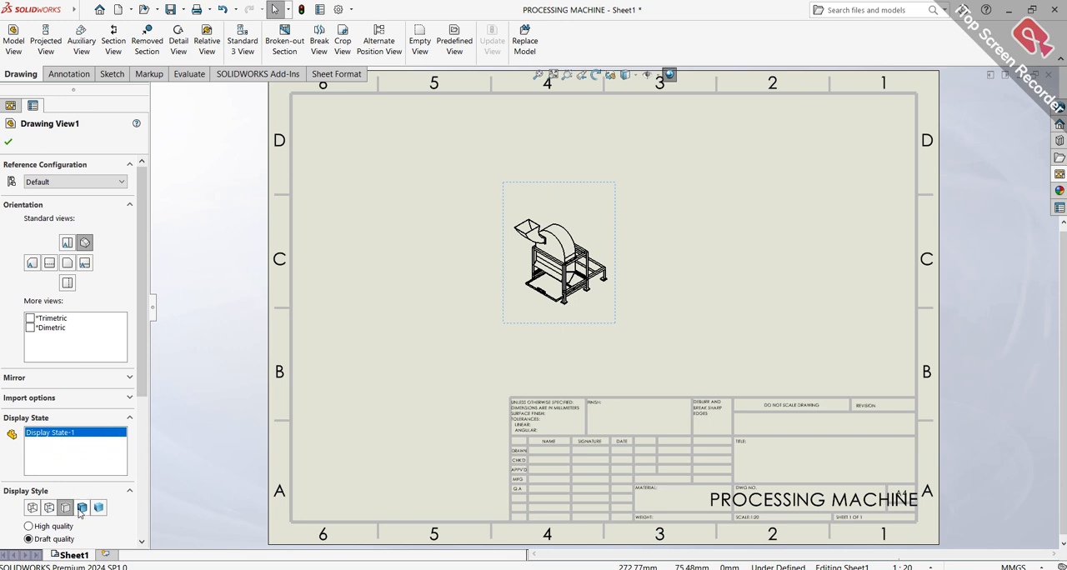
scroll(101, 428, down, 5)
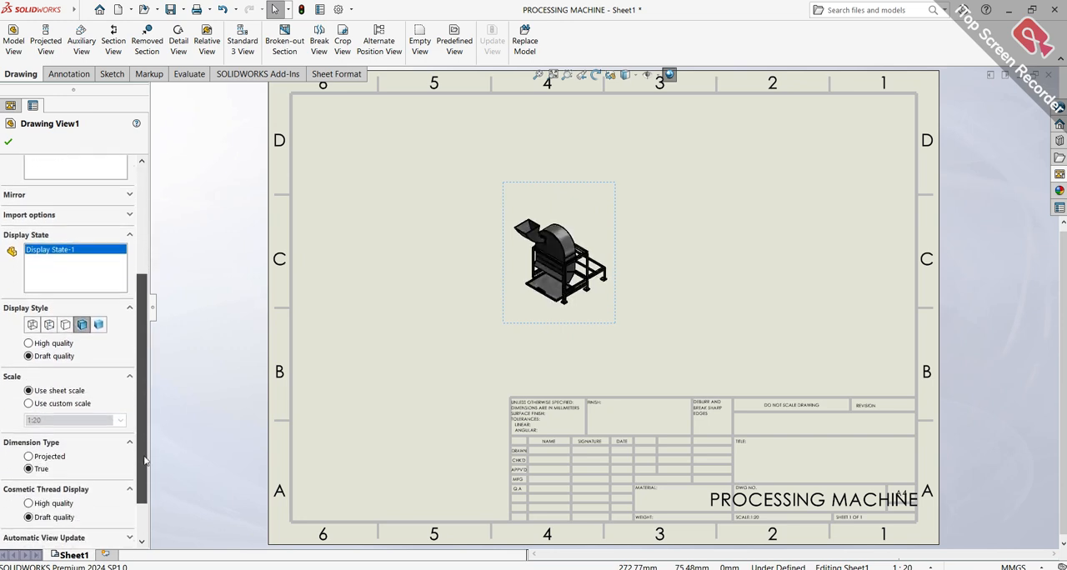
Set the isometric view's custom scale to 1:10 and move it to the left half of the sheet
click(45, 405)
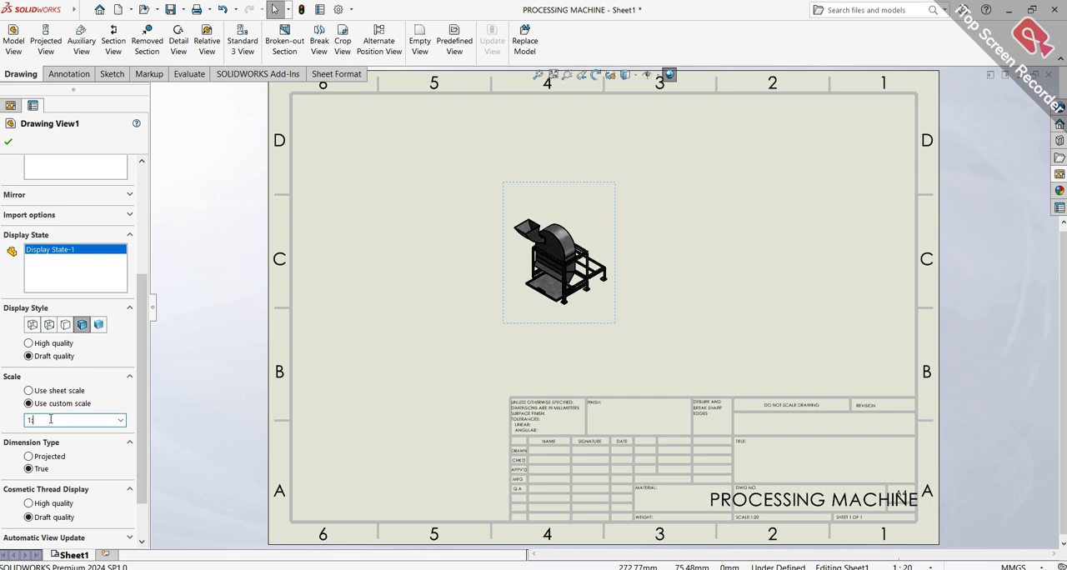
key(Return)
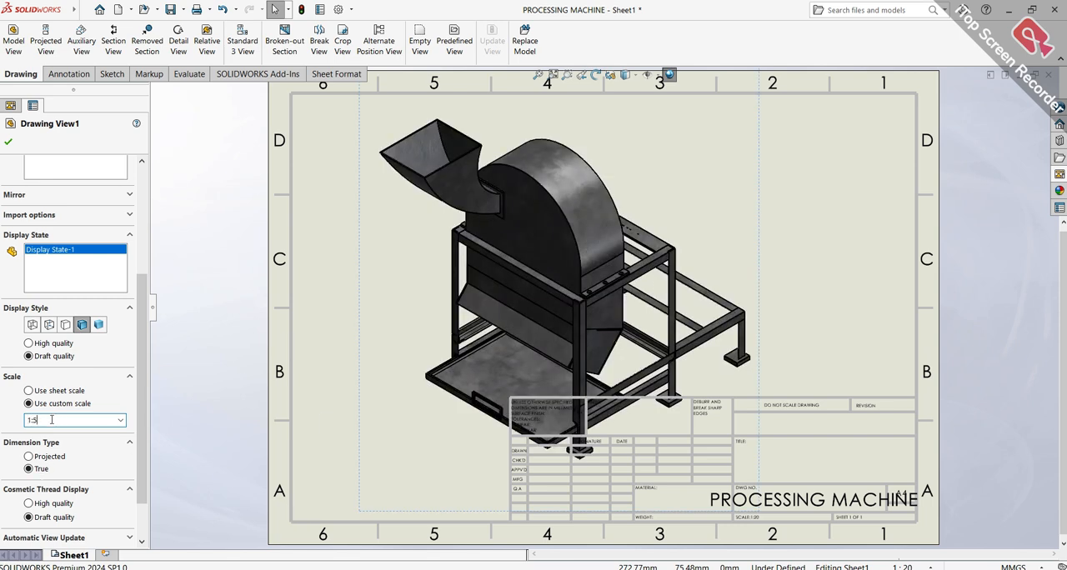
key(Return)
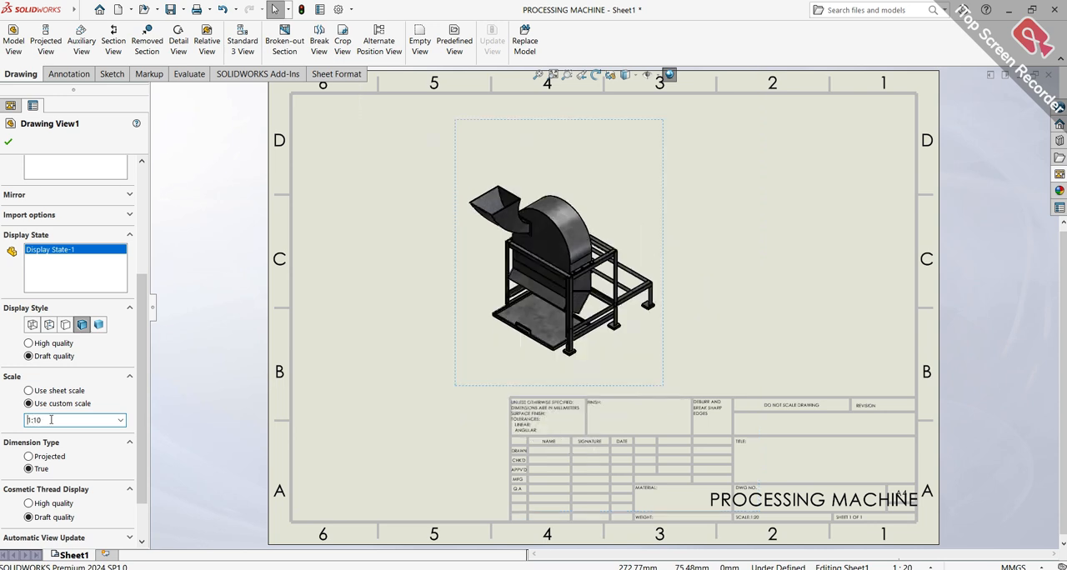
drag(453, 267, 346, 257)
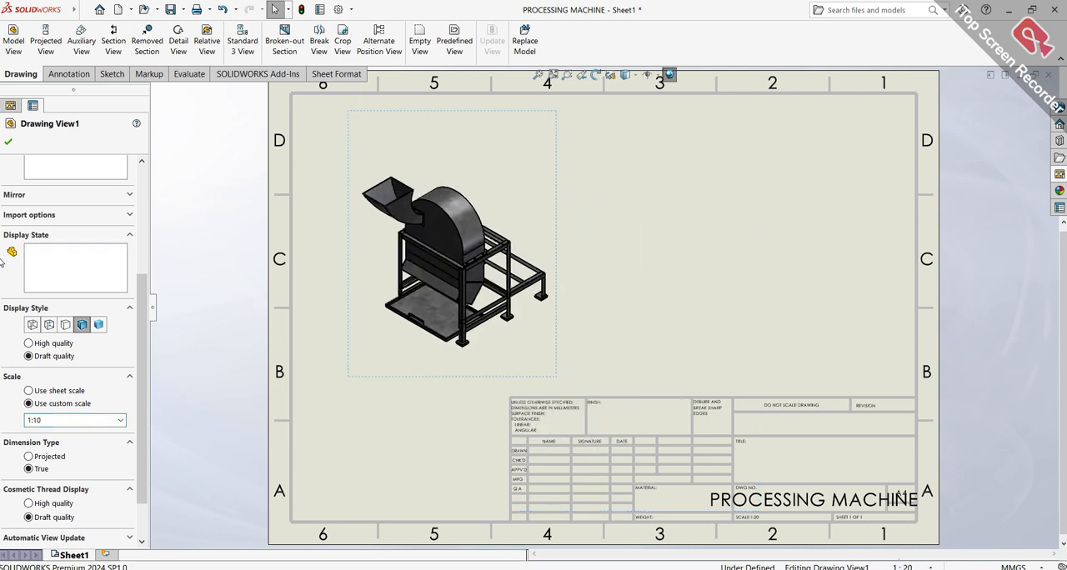
click(8, 142)
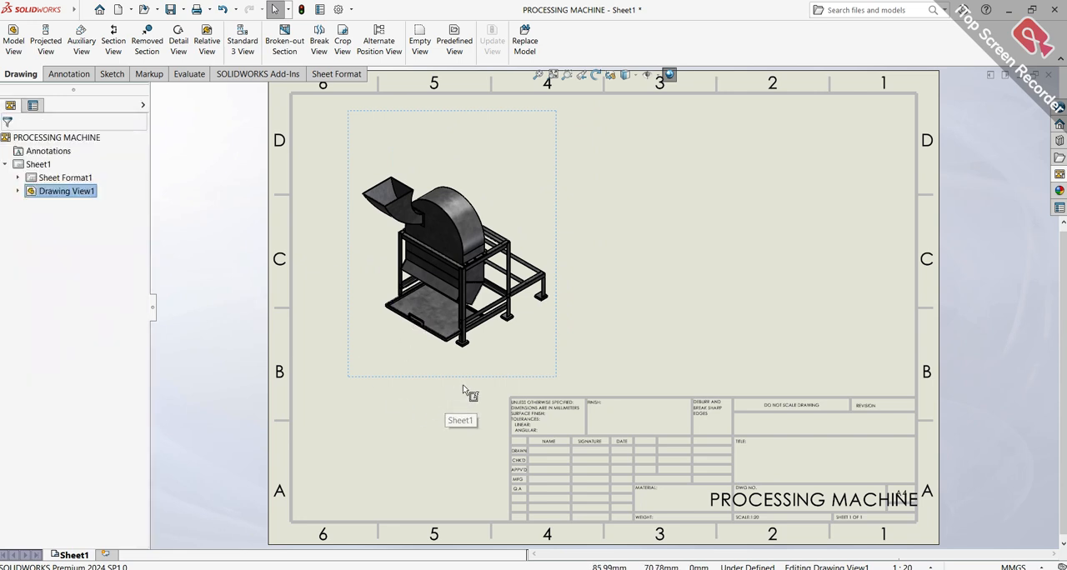
Delete the entire title block from the sheet format, then return to editing the sheet
drag(462, 385, 731, 519)
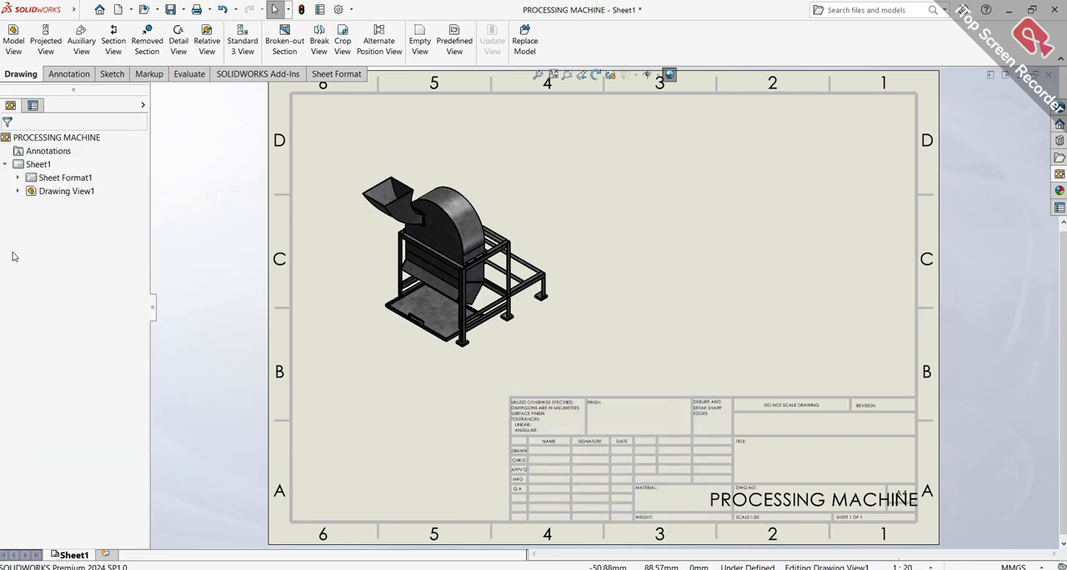
right_click(581, 411)
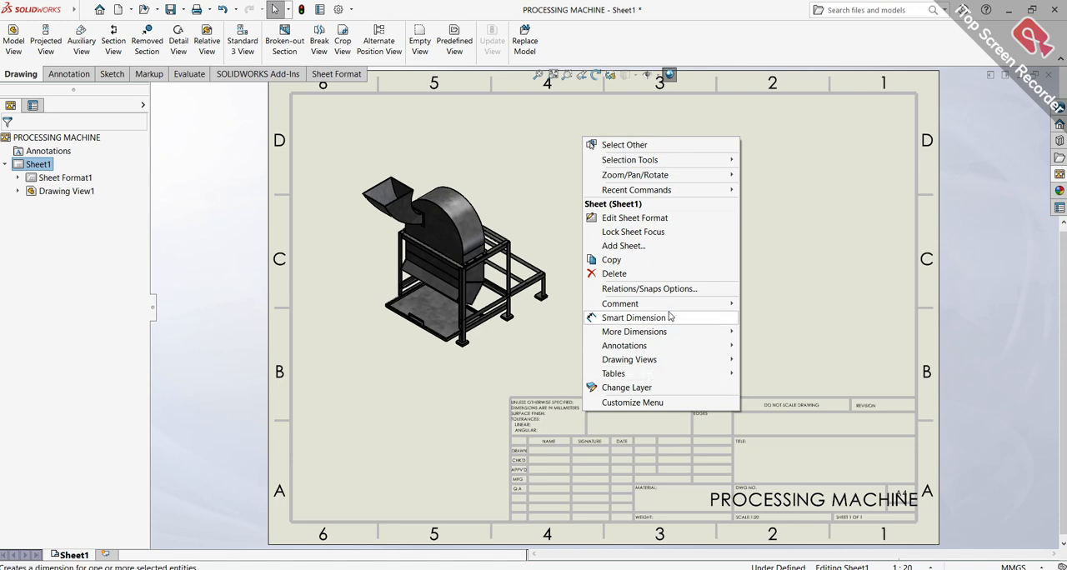
click(682, 224)
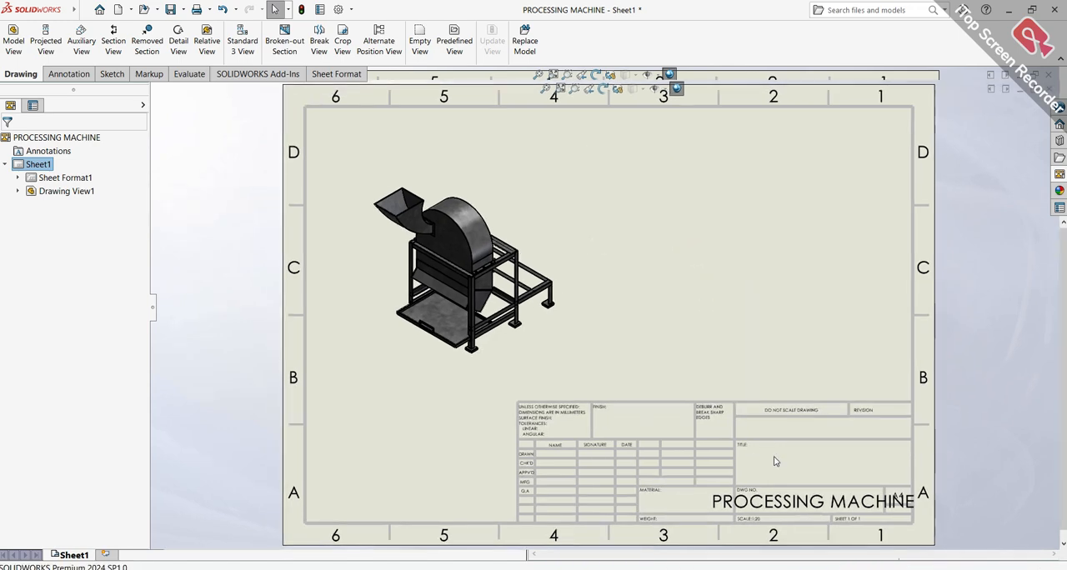
scroll(786, 452, down, 5)
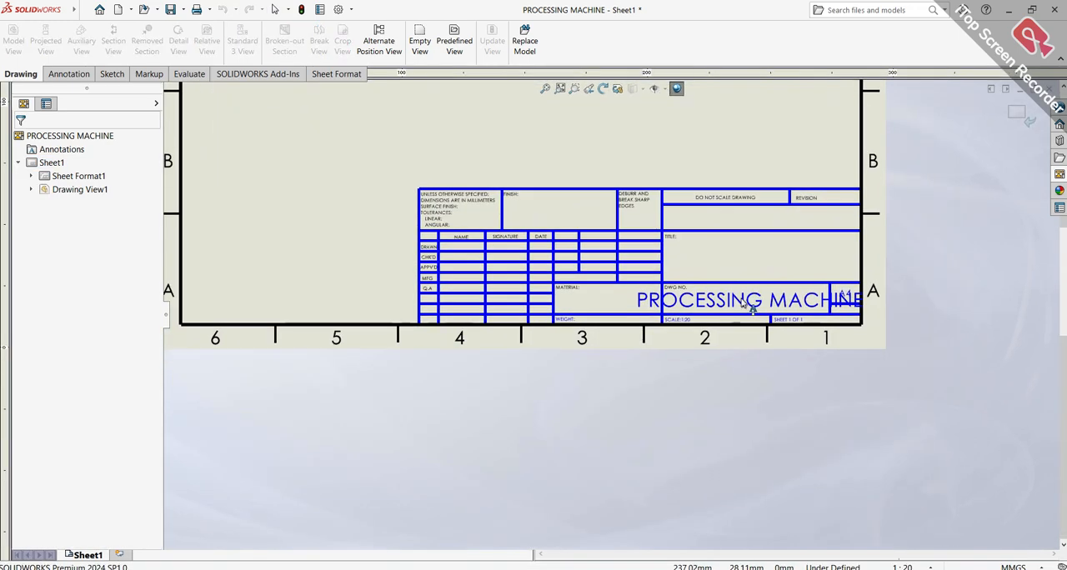
drag(305, 166, 978, 414)
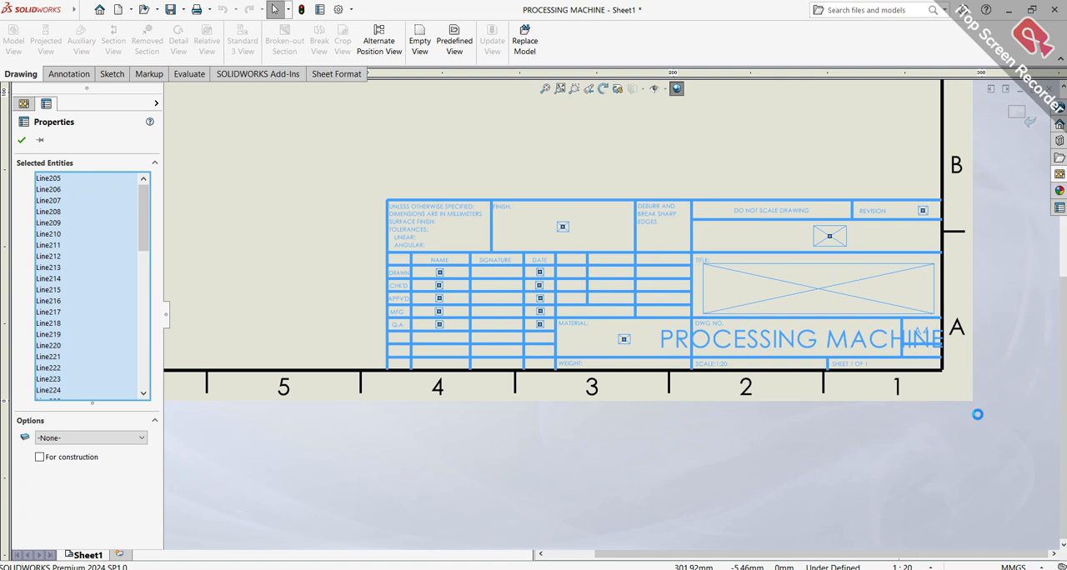
key(Delete)
key(z)
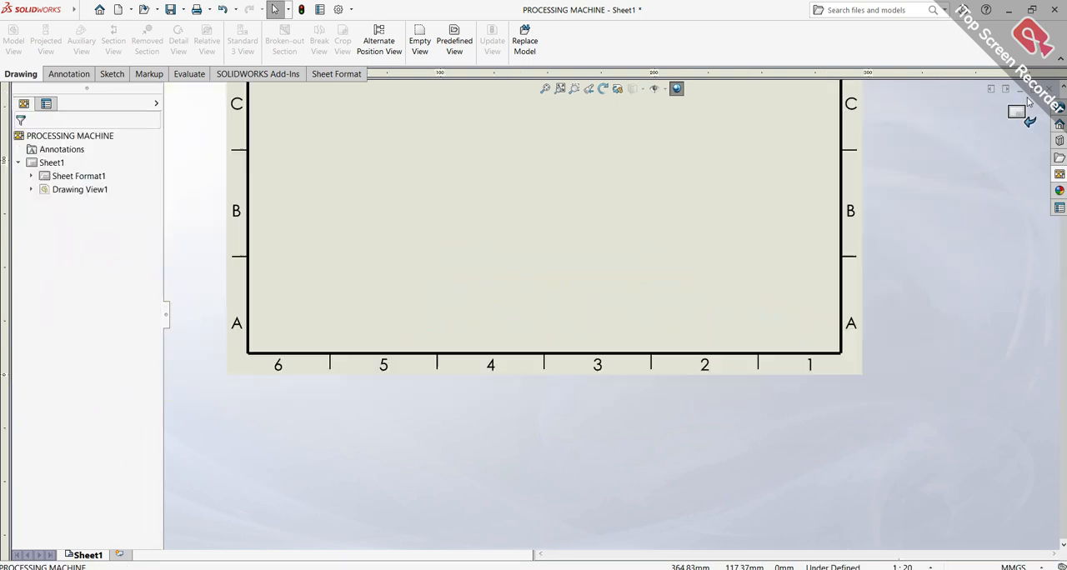
click(1024, 111)
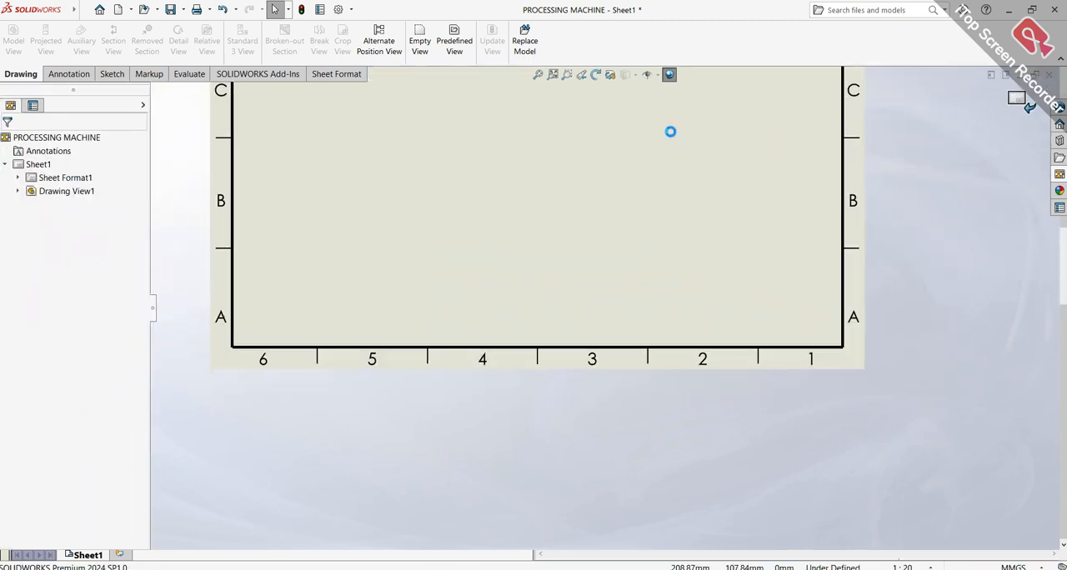
Try a section view A-A with a vertical cutting line through the isometric view, placed to its right, and undo it
scroll(665, 144, up, 5)
scroll(553, 229, down, 4)
scroll(575, 255, down, 2)
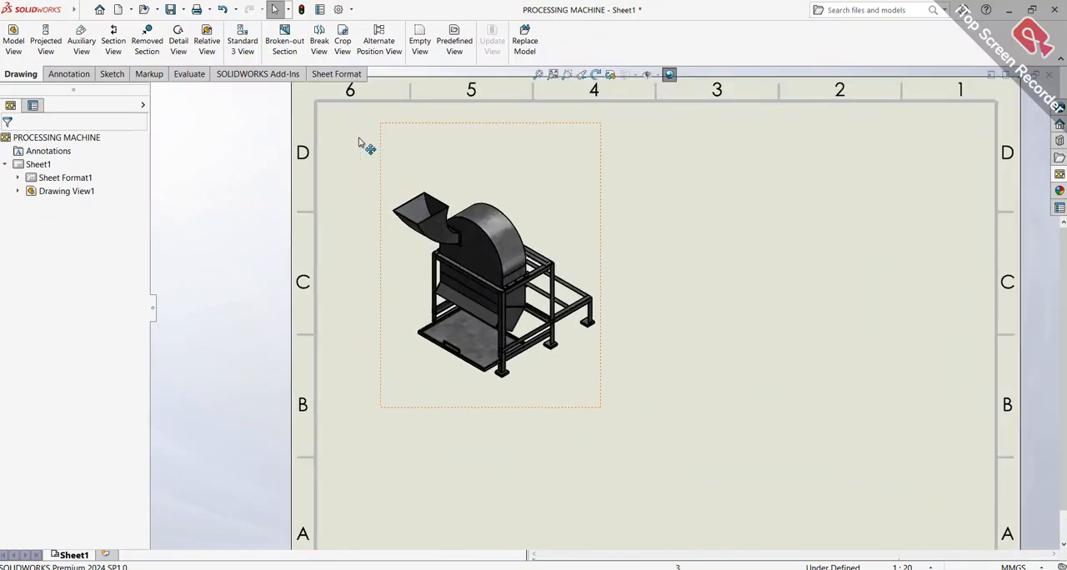
scroll(552, 287, down, 6)
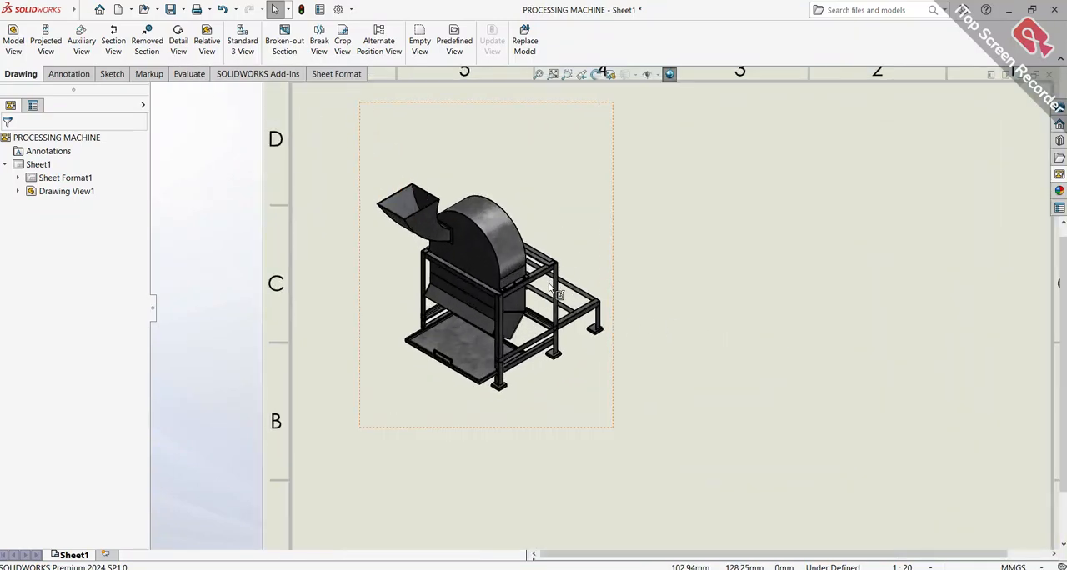
scroll(552, 286, up, 8)
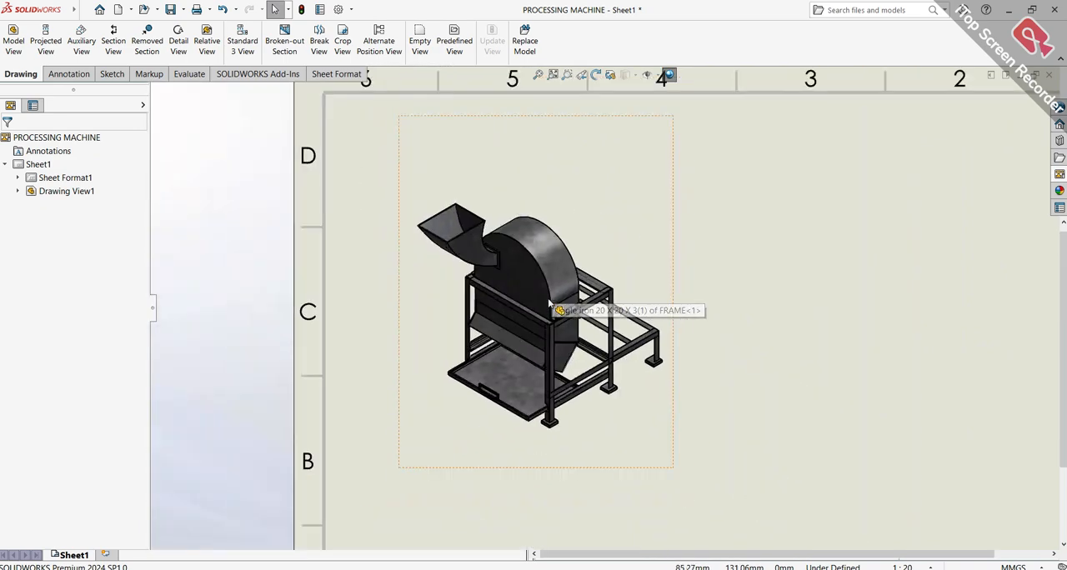
click(116, 43)
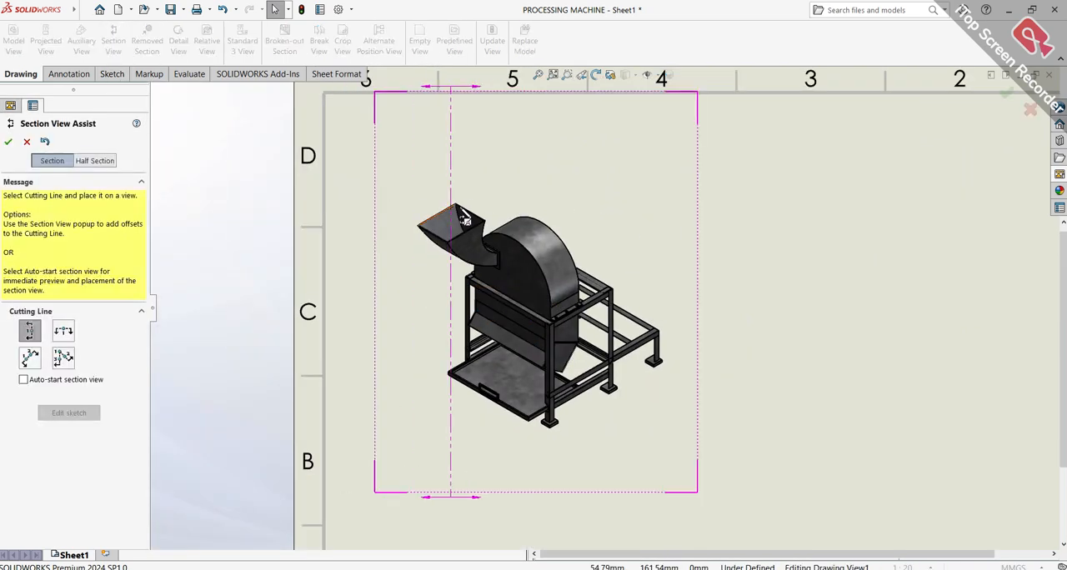
click(521, 195)
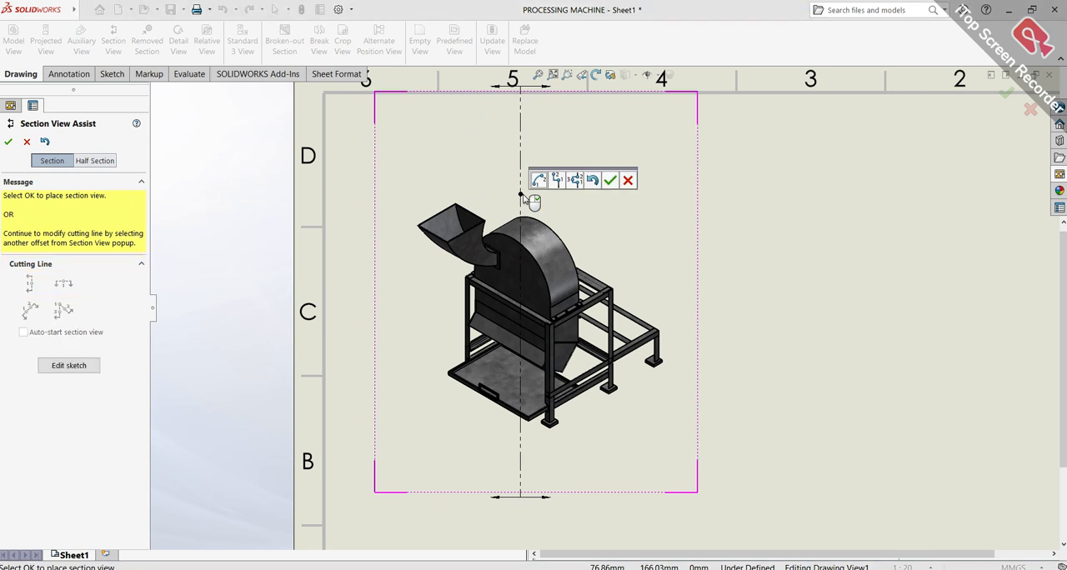
click(611, 181)
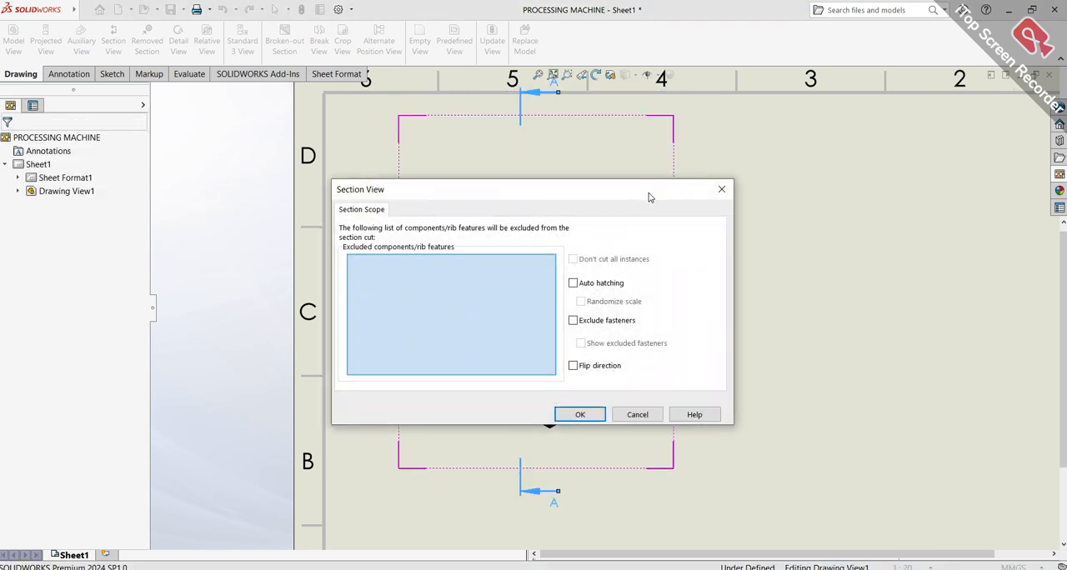
click(583, 413)
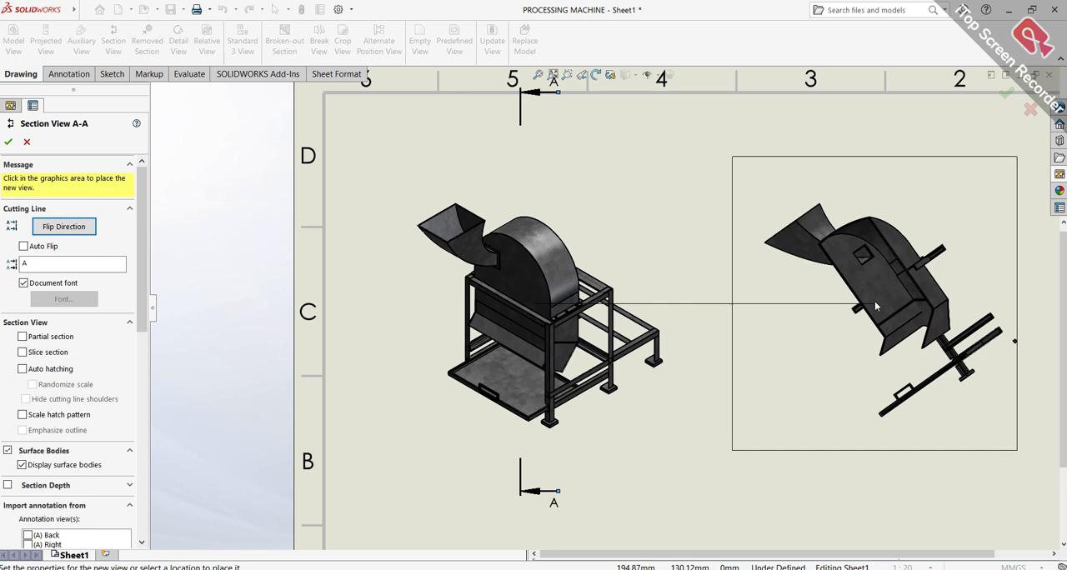
click(866, 306)
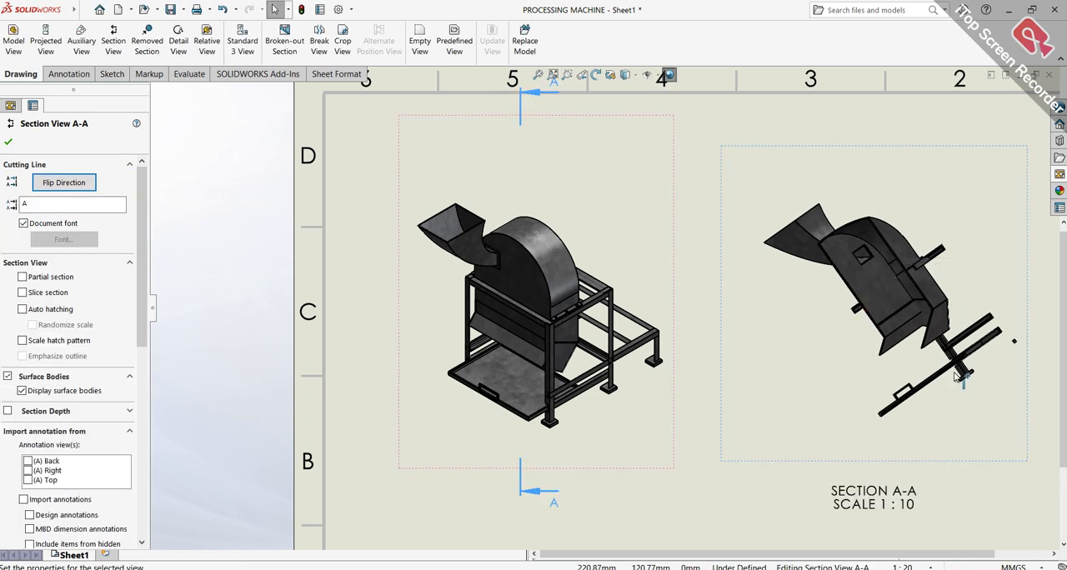
key(ctrl+z)
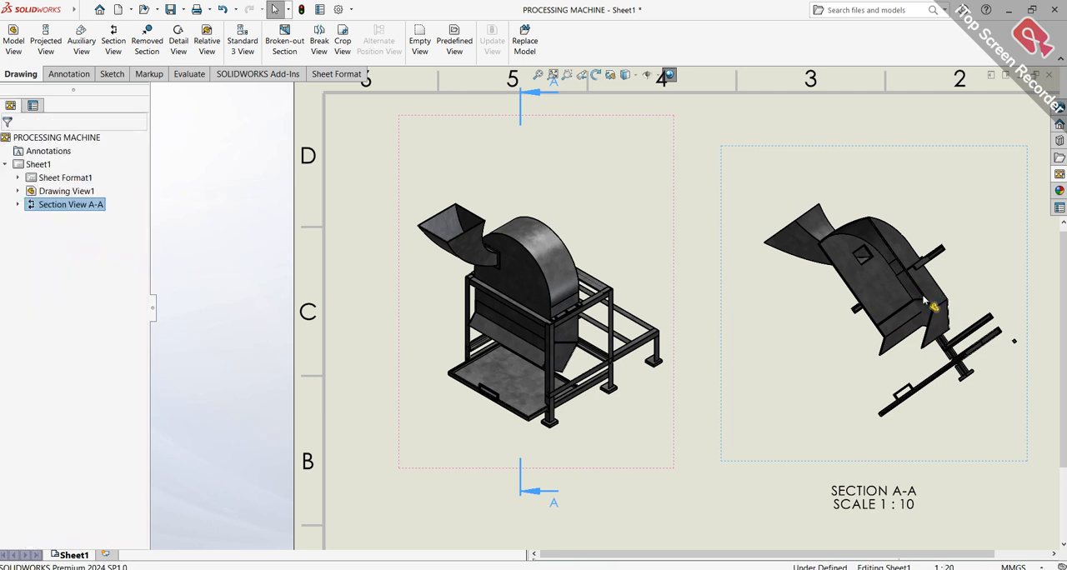
Start a new section view with a vertical cutting line through the isometric view's drum, try a notch offset, and accept the cutting line
click(113, 41)
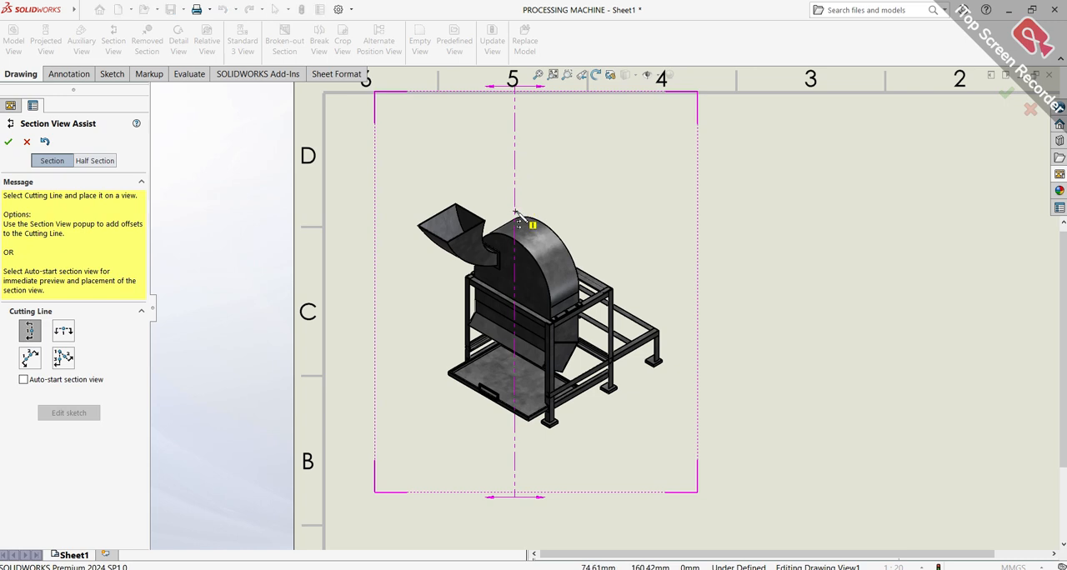
click(519, 440)
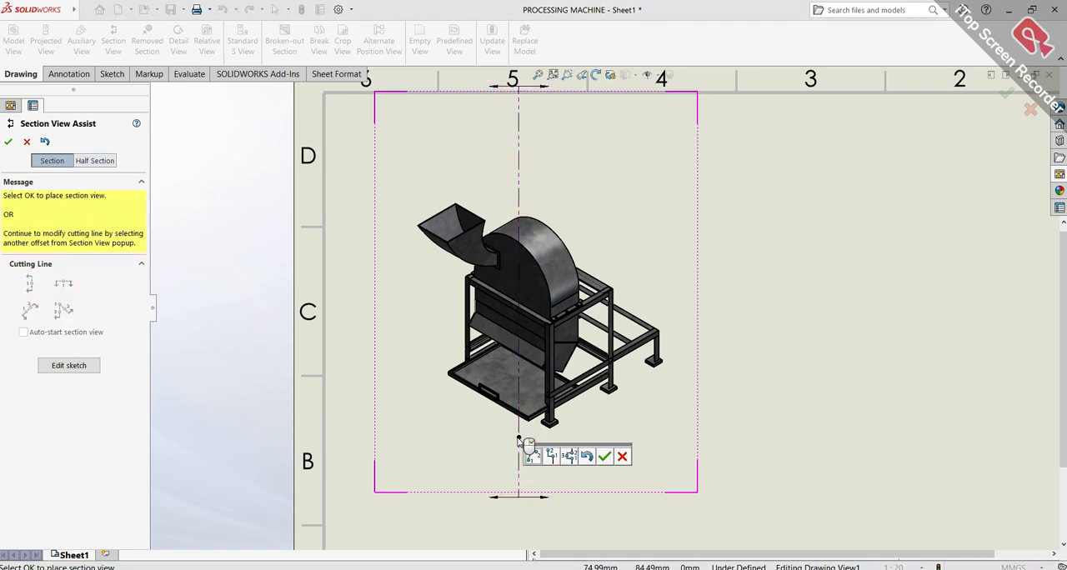
click(569, 456)
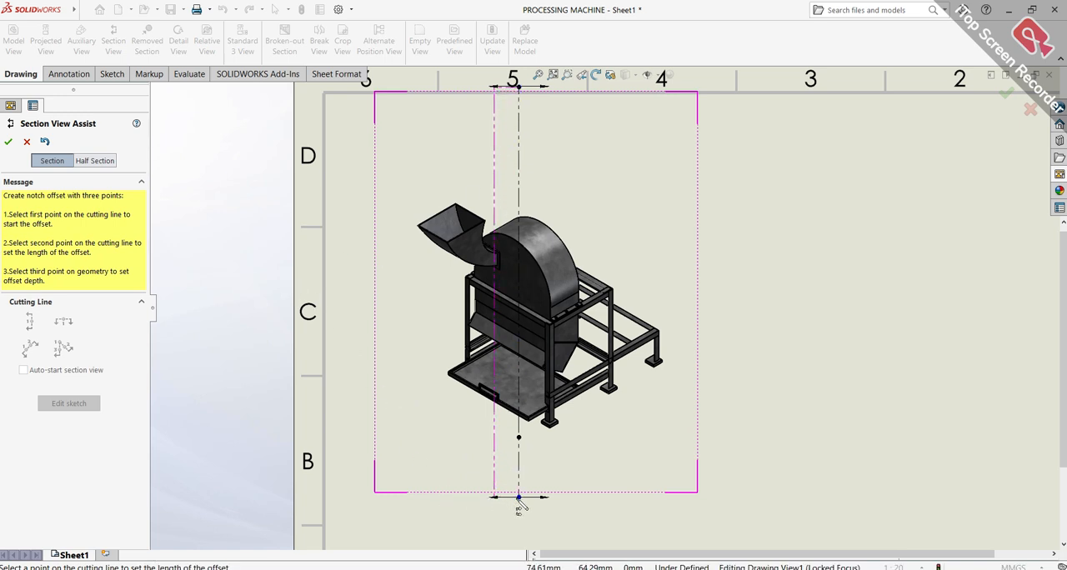
click(10, 142)
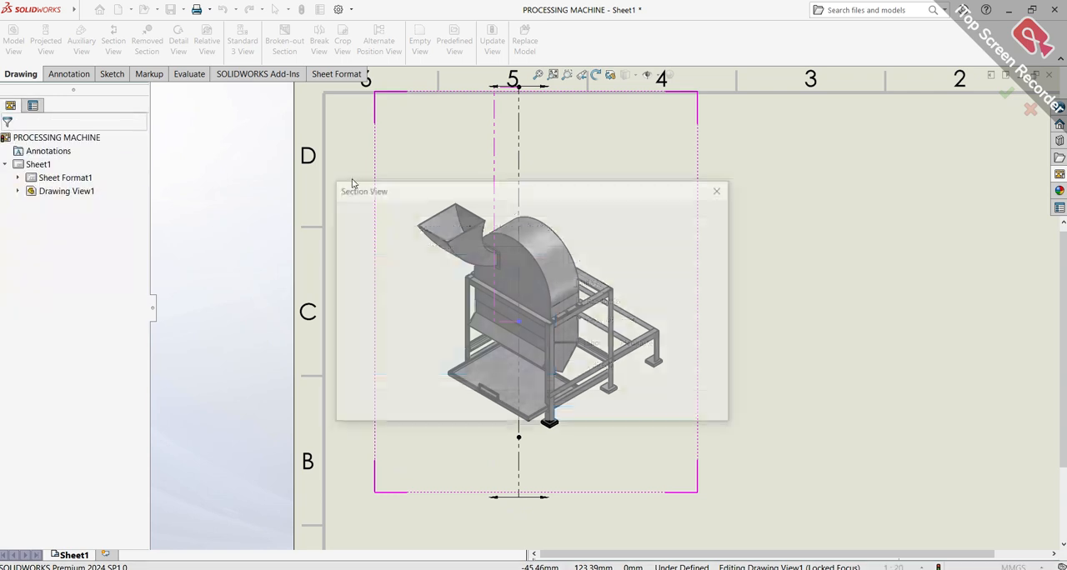
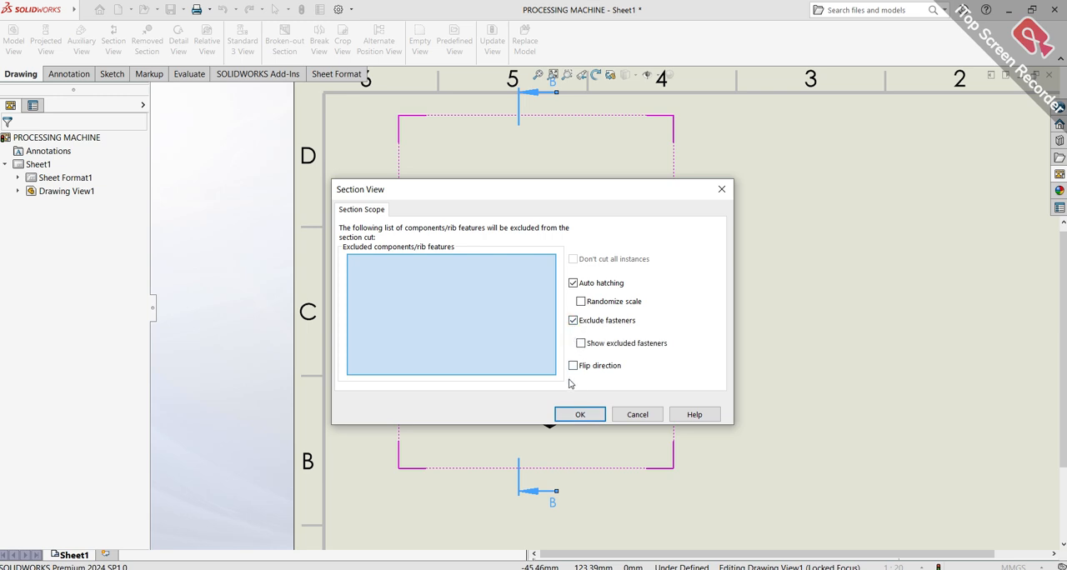
Flip the section direction and place section view B-B beside the isometric view on the sheet's right half
click(573, 367)
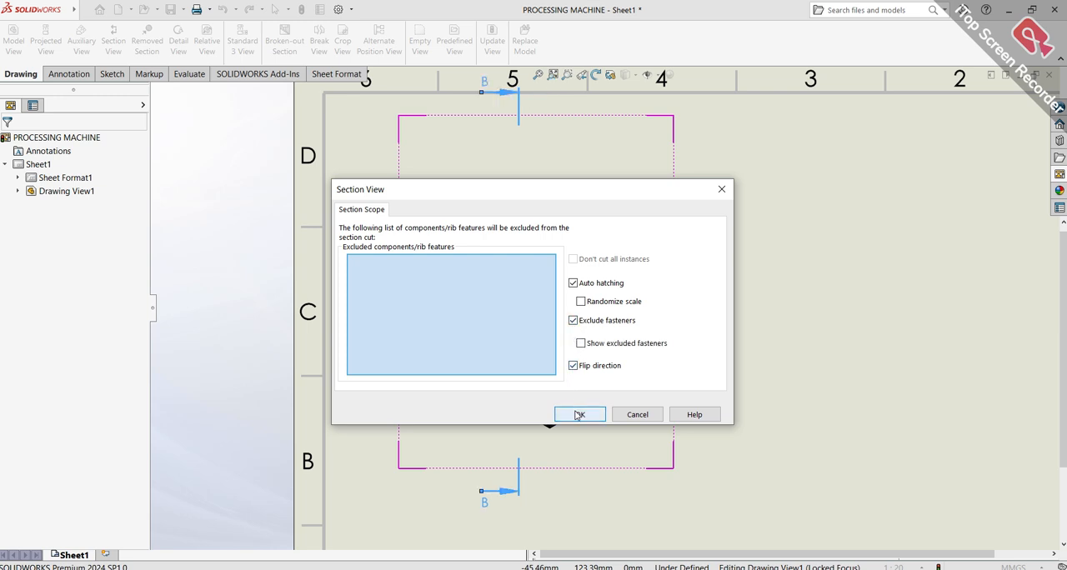
click(578, 415)
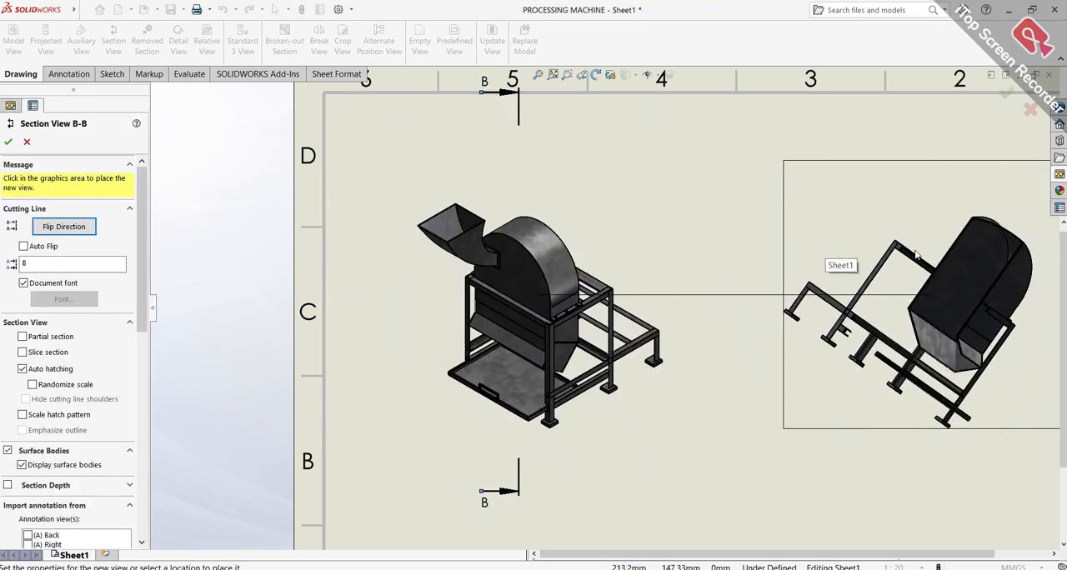
scroll(640, 255, up, 3)
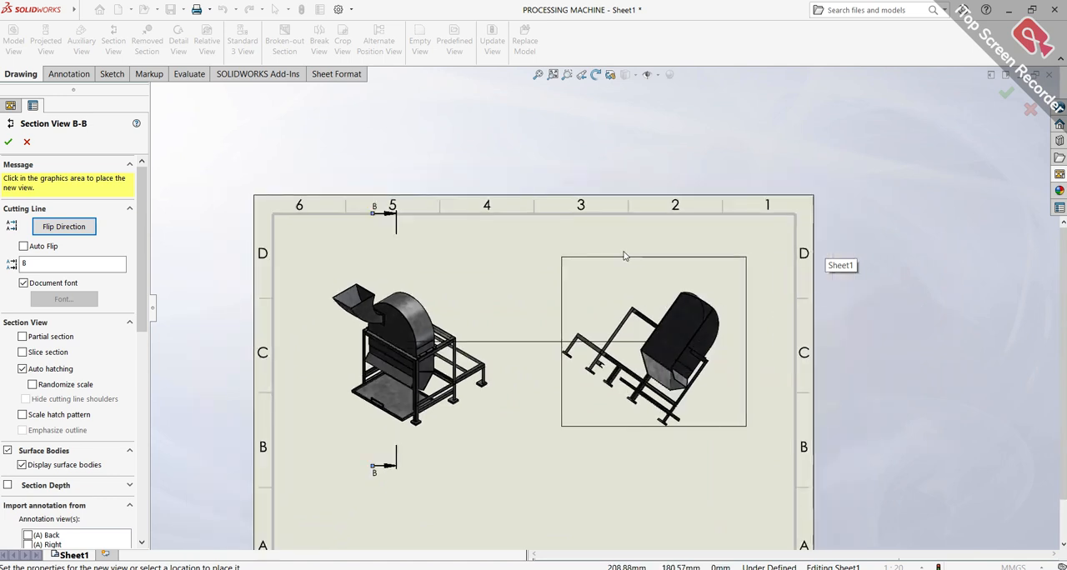
click(625, 267)
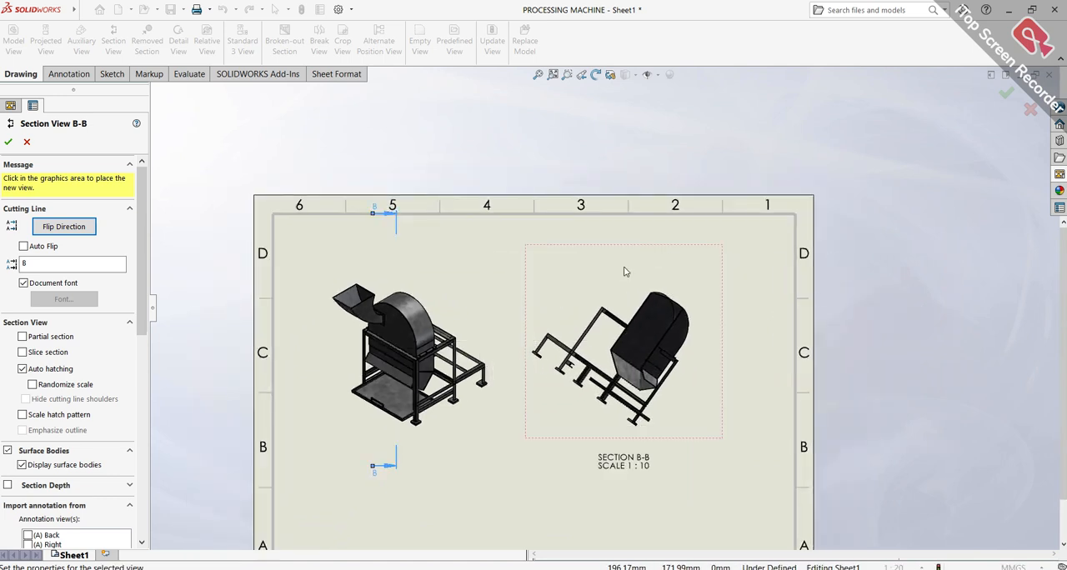
click(8, 144)
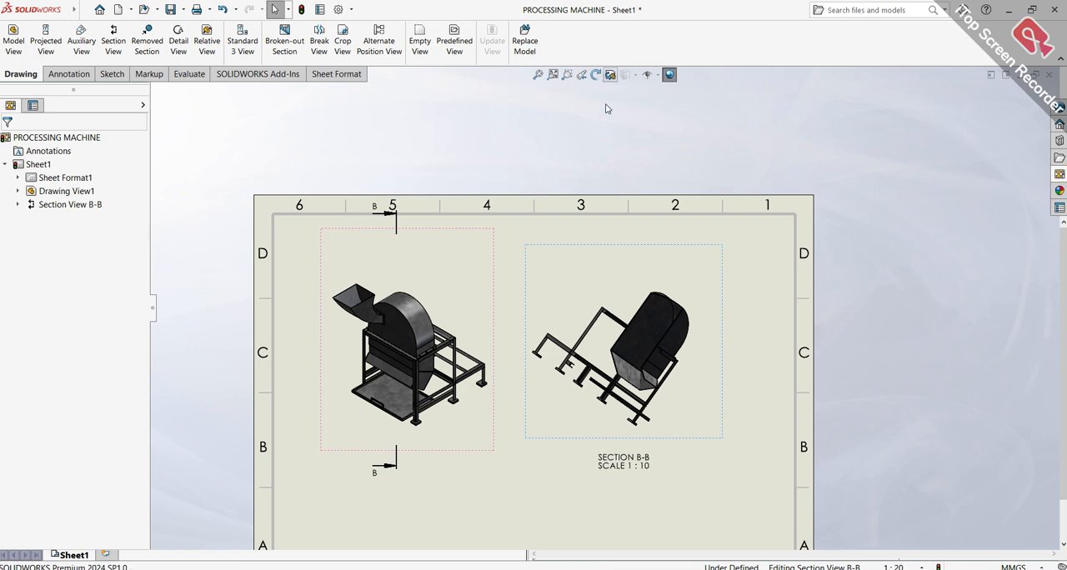
Rotate section view B-B to an upright side-on orientation with 3D Drawing View and shift it slightly to the right
click(610, 74)
click(589, 289)
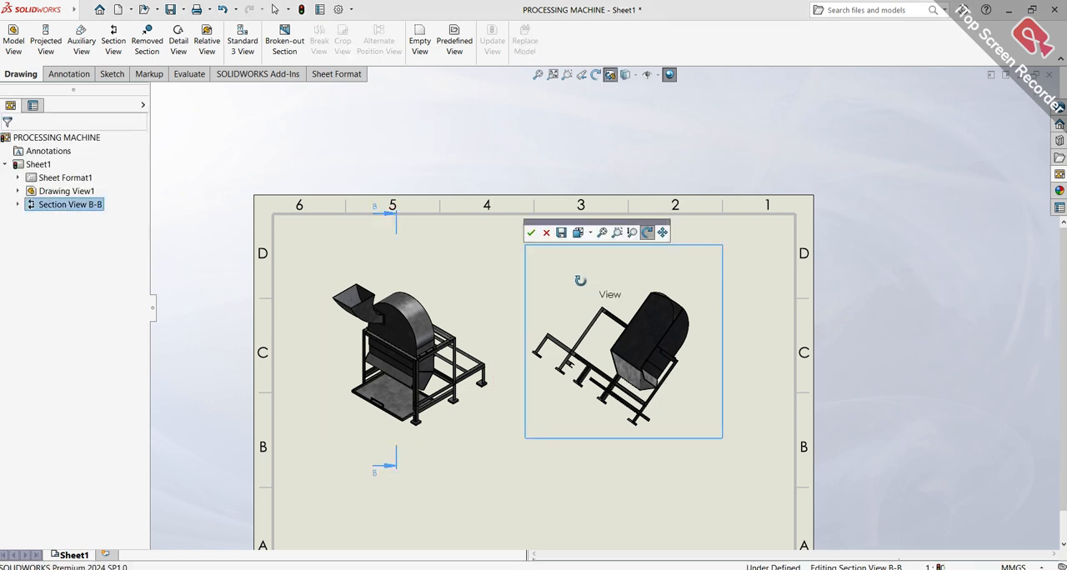
scroll(608, 307, up, 1)
middle_drag(608, 308, 625, 380)
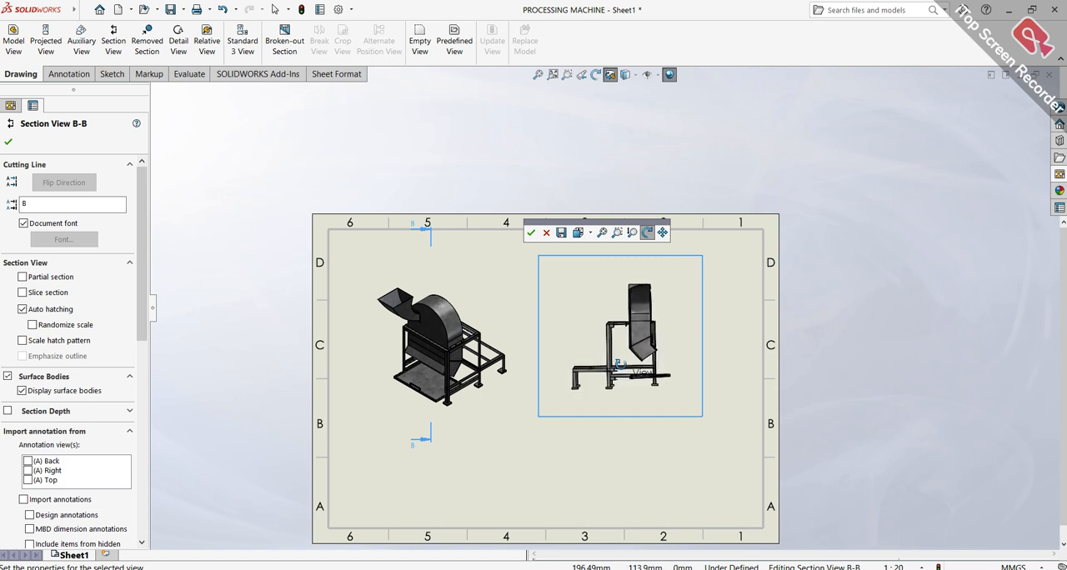
click(530, 236)
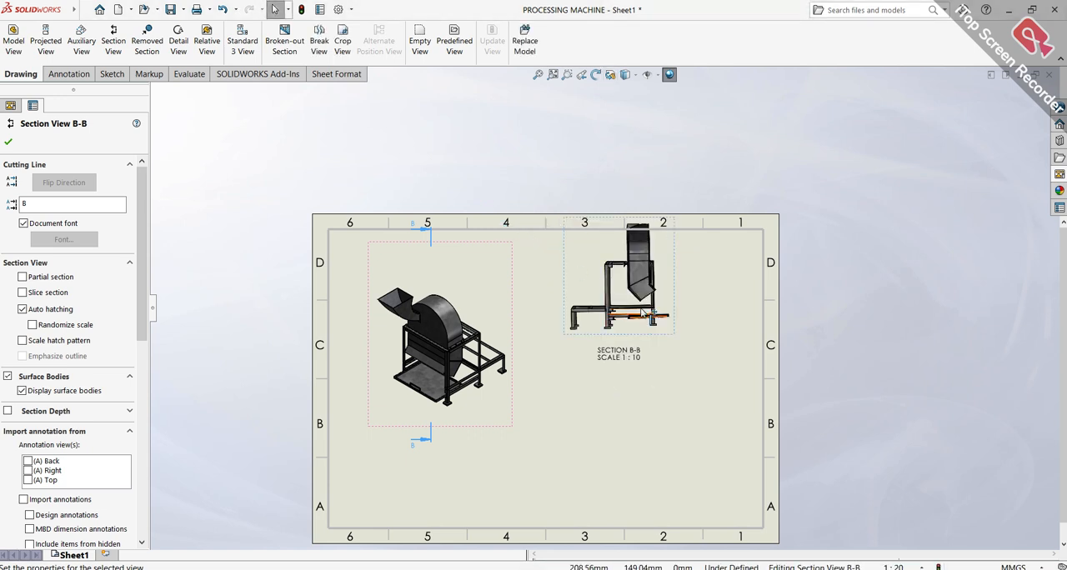
drag(675, 317, 681, 339)
drag(691, 376, 692, 376)
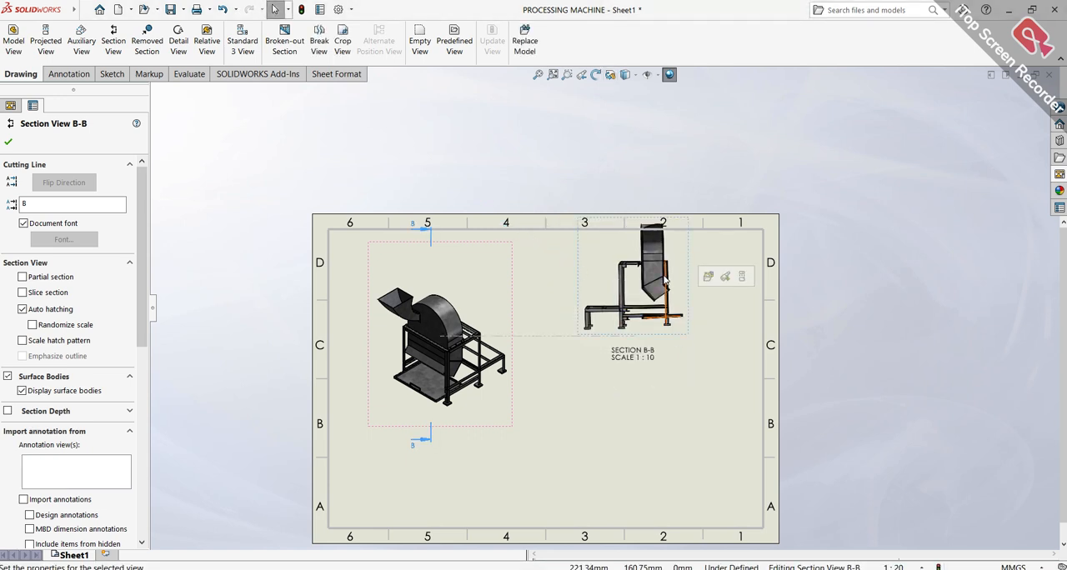
click(8, 142)
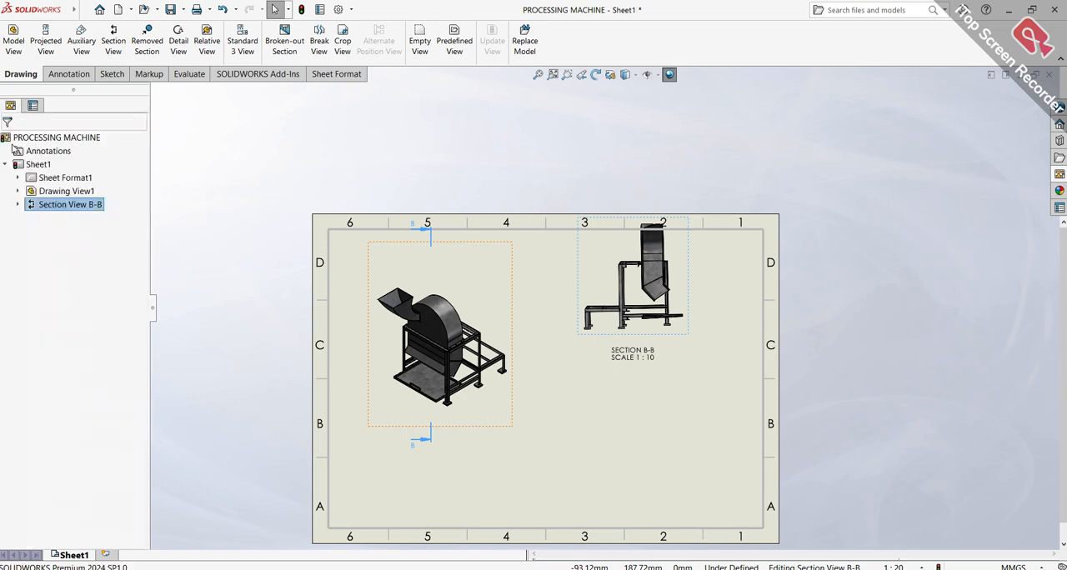
Examine how section view B-B shows the drum, frame and panel
scroll(652, 292, down, 4)
scroll(631, 325, up, 3)
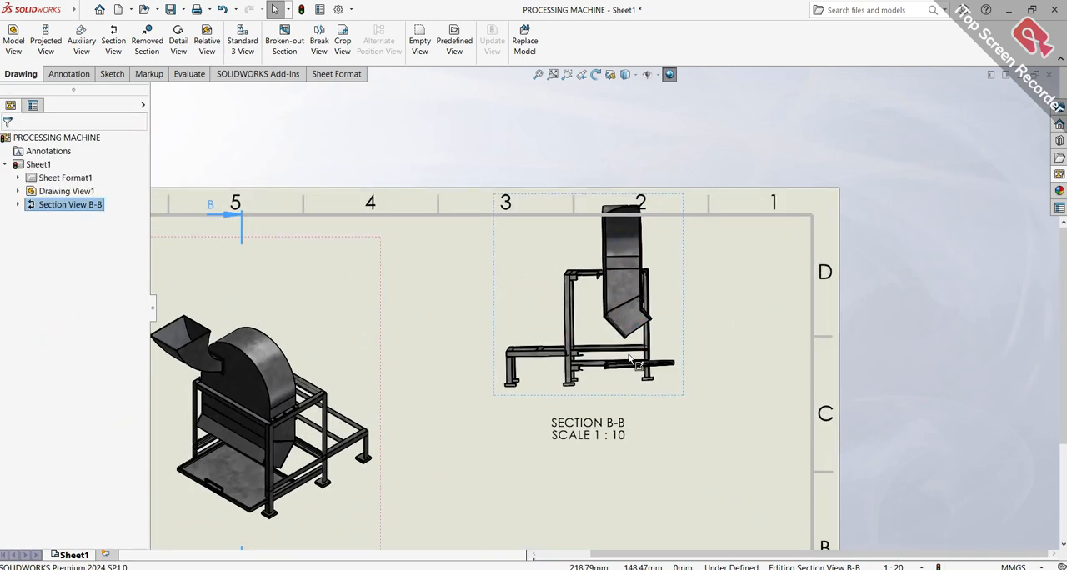
scroll(622, 330, down, 2)
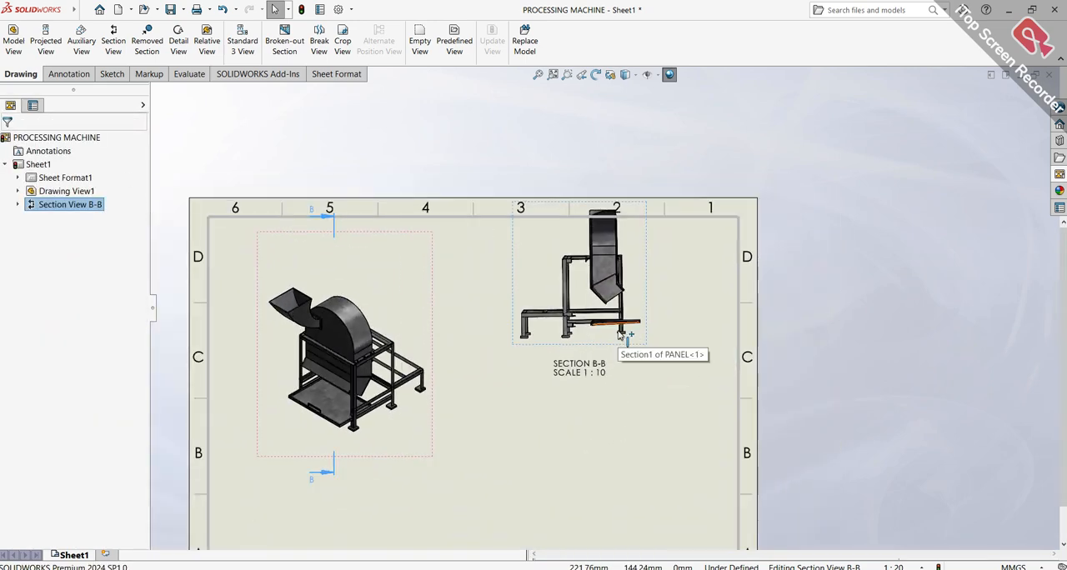
scroll(622, 334, down, 3)
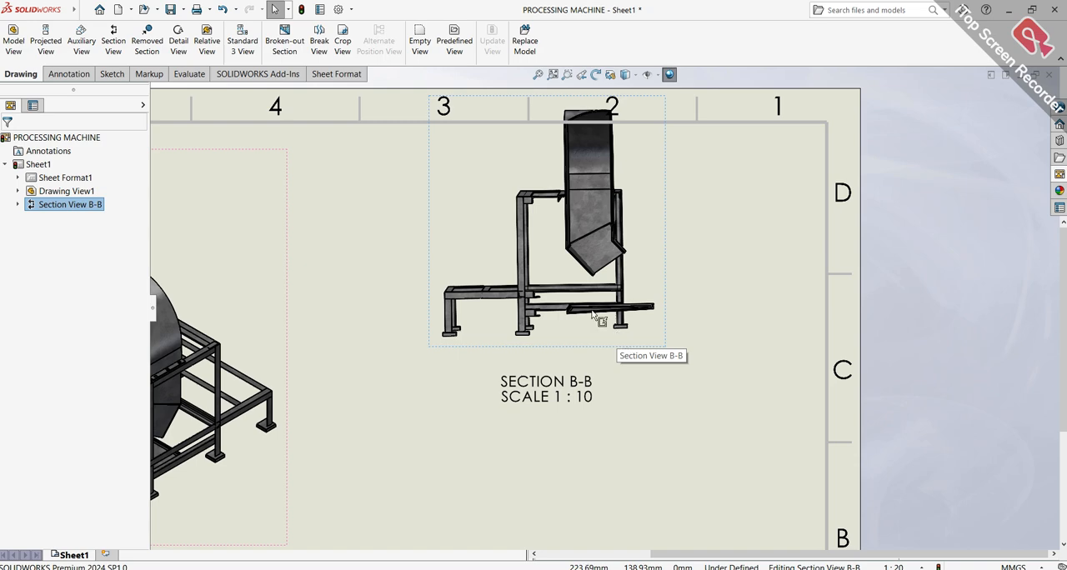
scroll(616, 331, up, 3)
scroll(583, 253, down, 2)
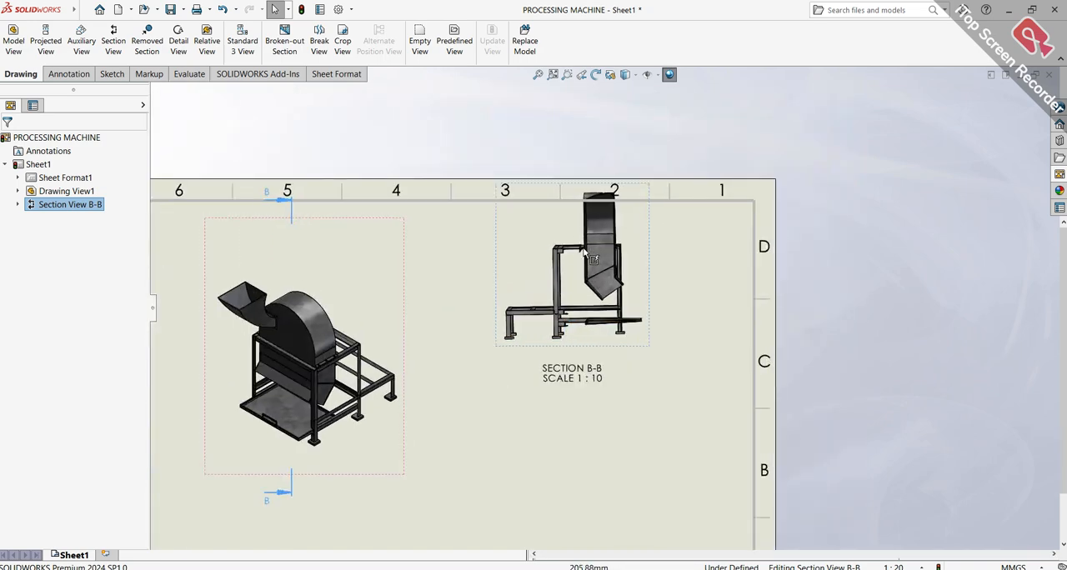
scroll(584, 253, down, 3)
scroll(508, 305, up, 2)
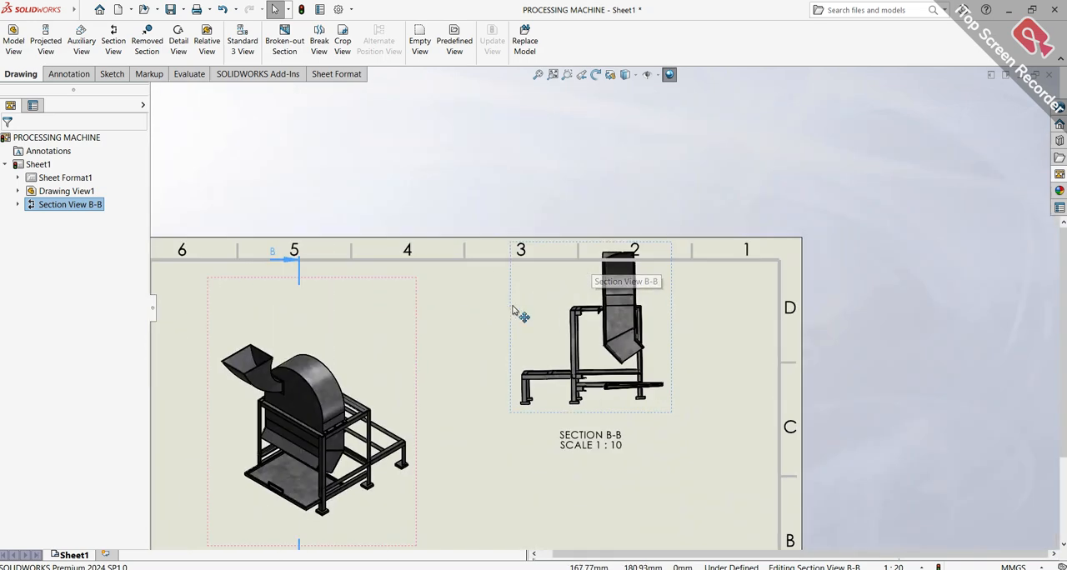
Delete section view B-B with its cutting line, and delete the isometric view from the sheet
key(Delete)
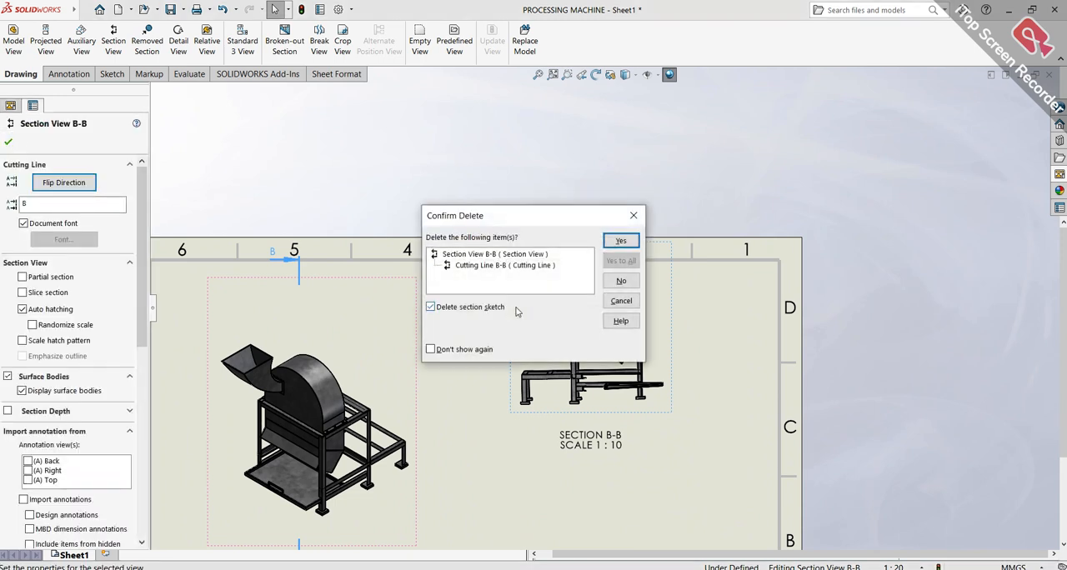
click(614, 243)
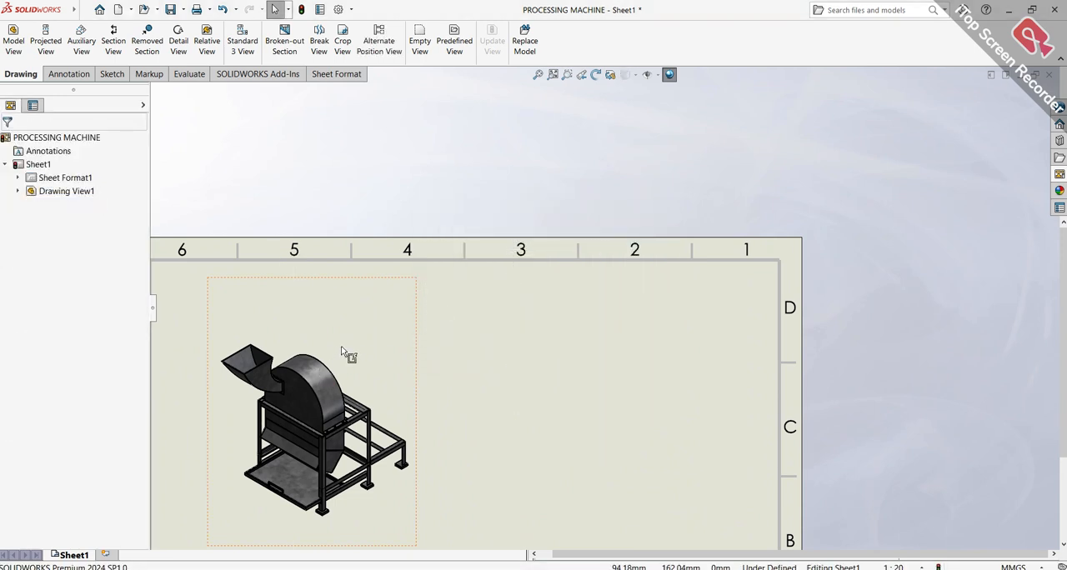
click(341, 346)
key(Delete)
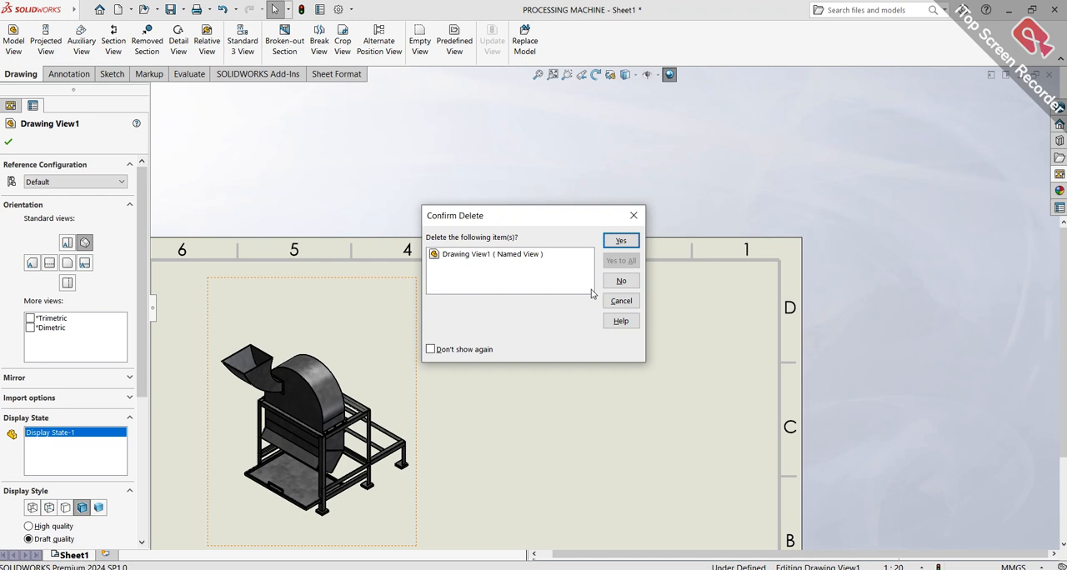
click(633, 247)
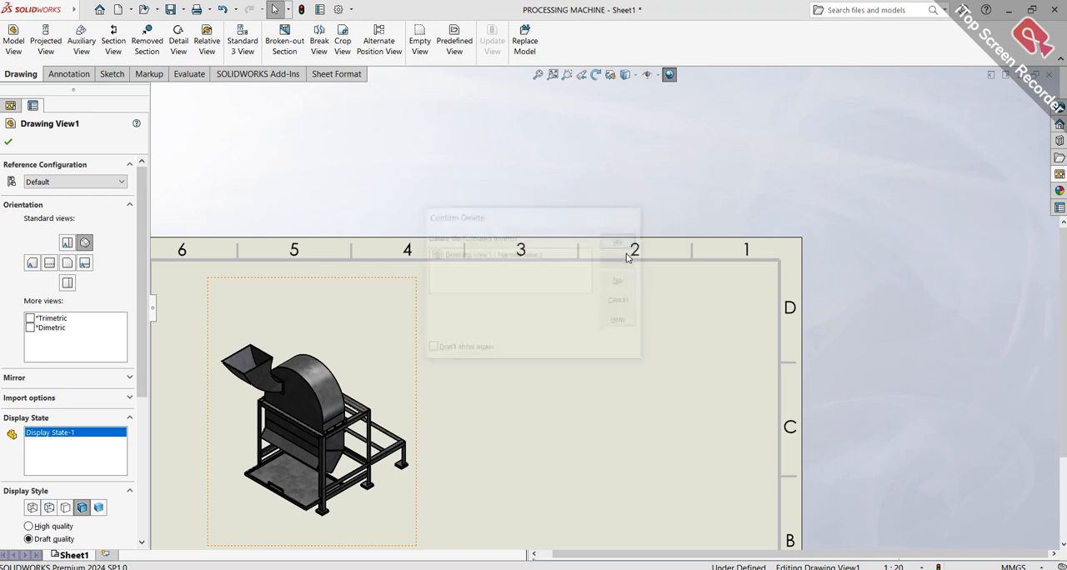
Place the assembly's front view on the left half of the sheet without adding projected views
click(555, 76)
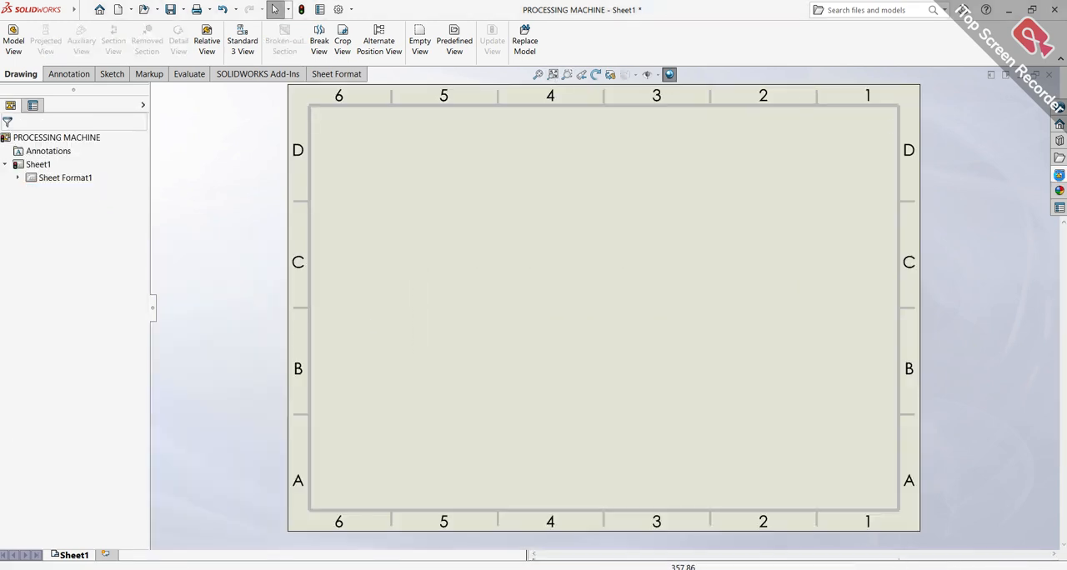
click(1060, 175)
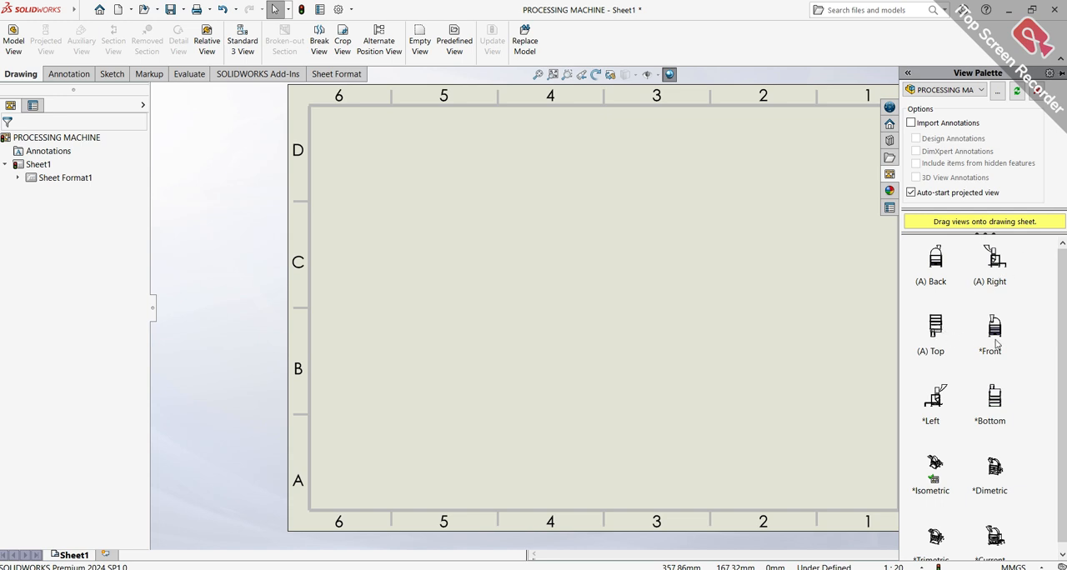
drag(980, 338, 454, 266)
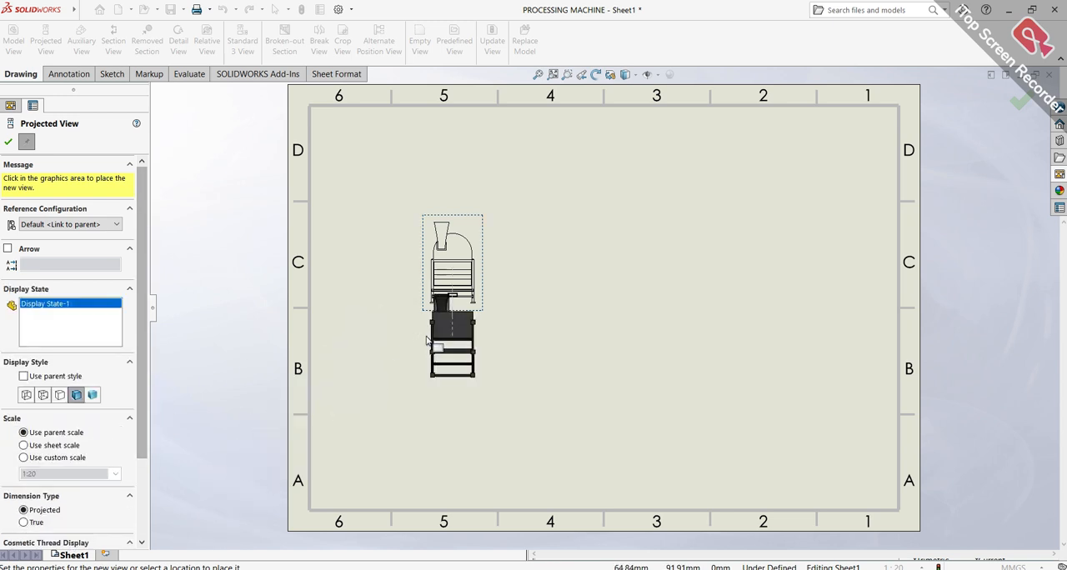
key(Escape)
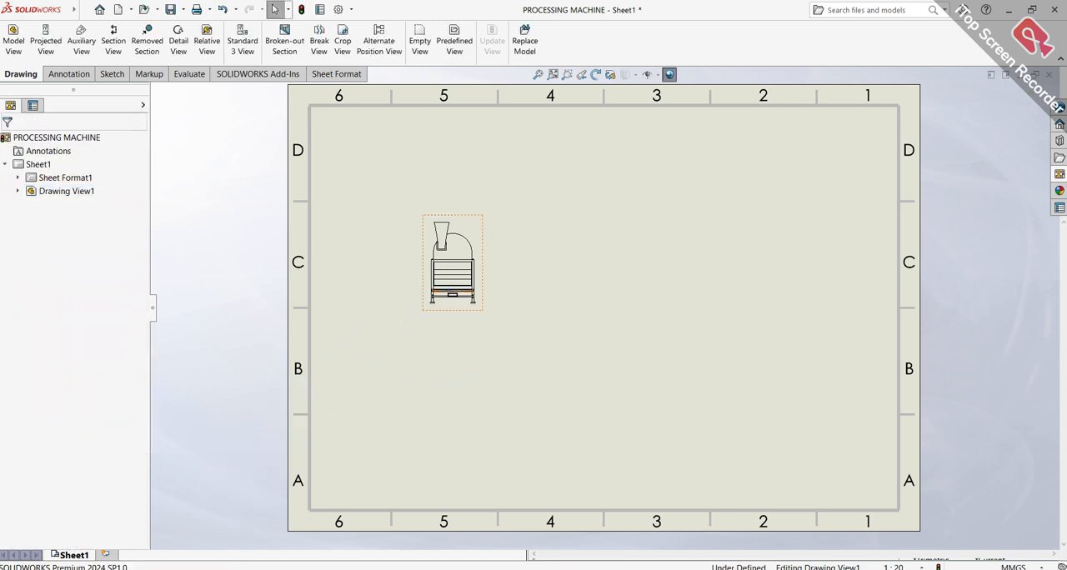
Display the front view shaded with edges and set its custom scale to 1:10
click(450, 293)
scroll(67, 384, down, 3)
click(82, 380)
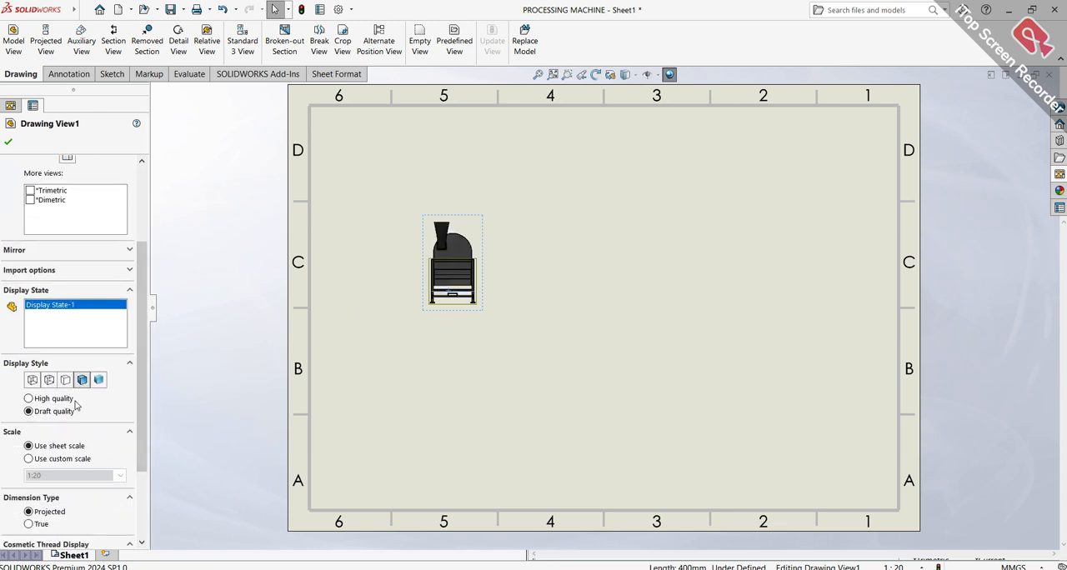
click(30, 459)
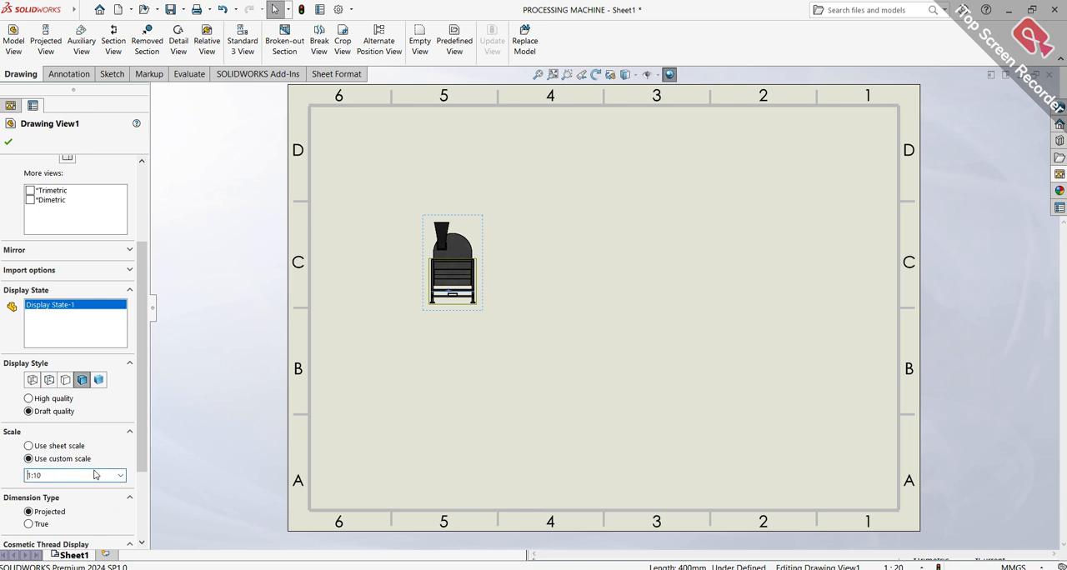
key(Return)
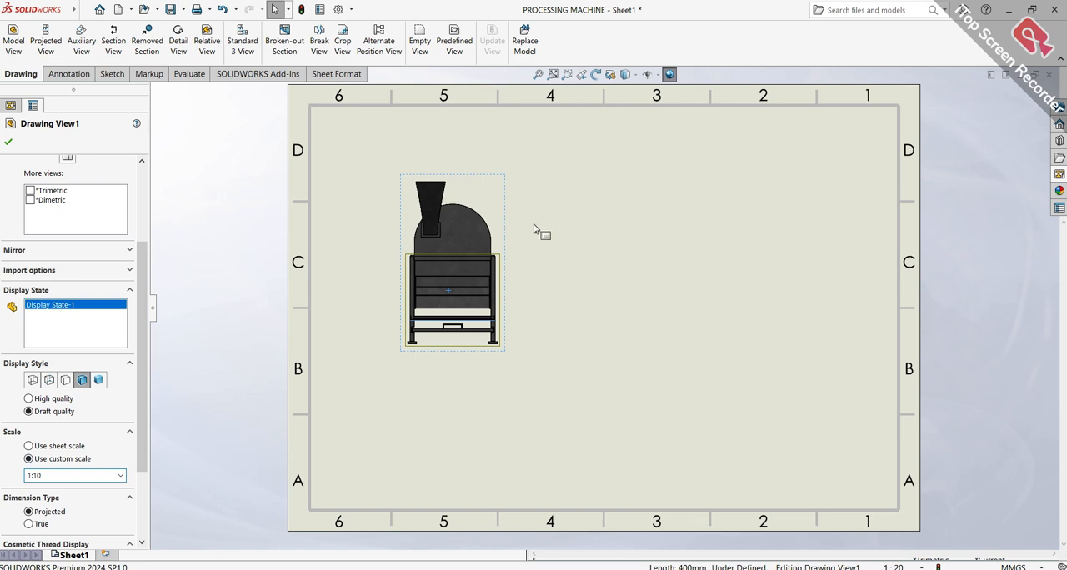
key(Escape)
Move the front view down to about mid-height on the sheet
scroll(511, 223, down, 3)
key(f)
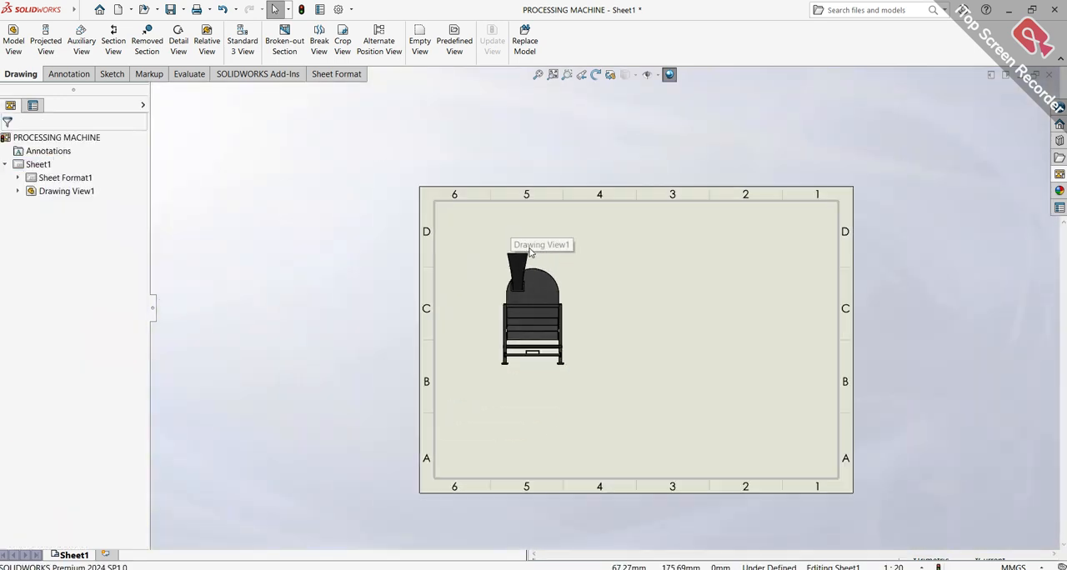
click(554, 79)
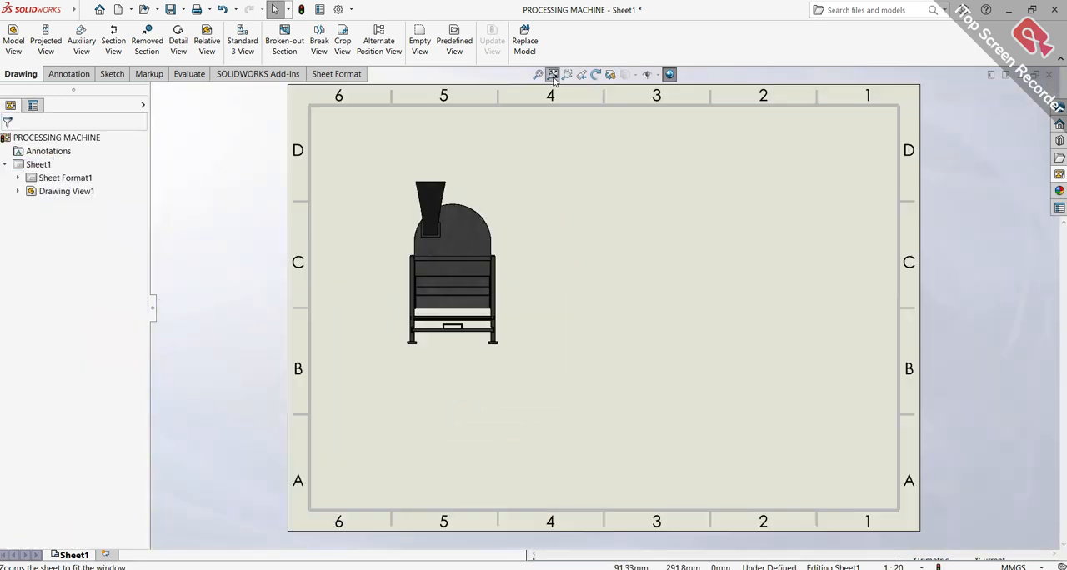
click(505, 217)
drag(506, 217, 504, 254)
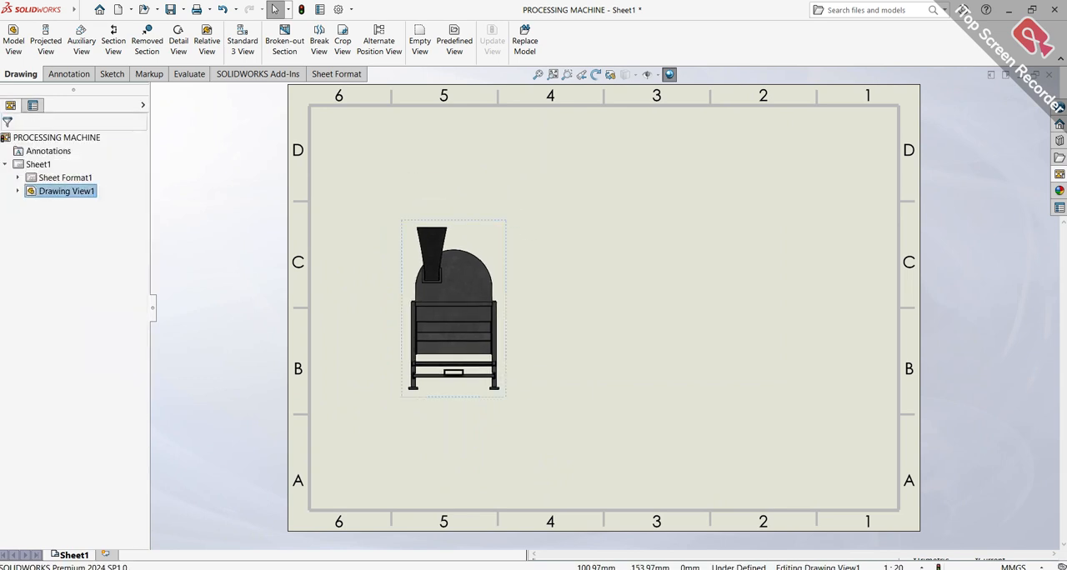
Create a section view of the front view with a vertical cutting line near its middle, fasteners excluded, and place it on the sheet's right half
click(448, 223)
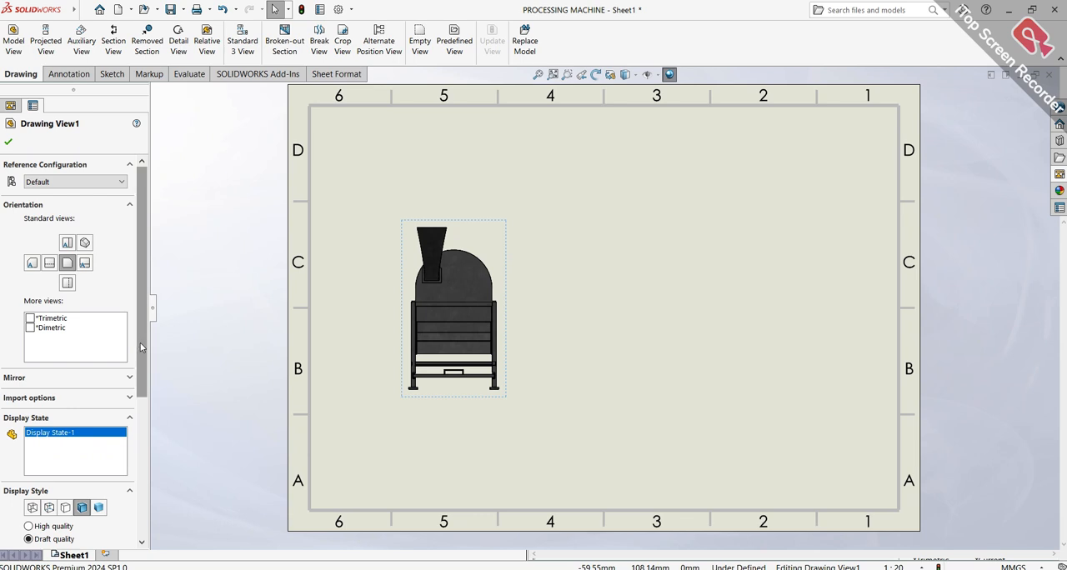
scroll(139, 338, down, 5)
click(176, 345)
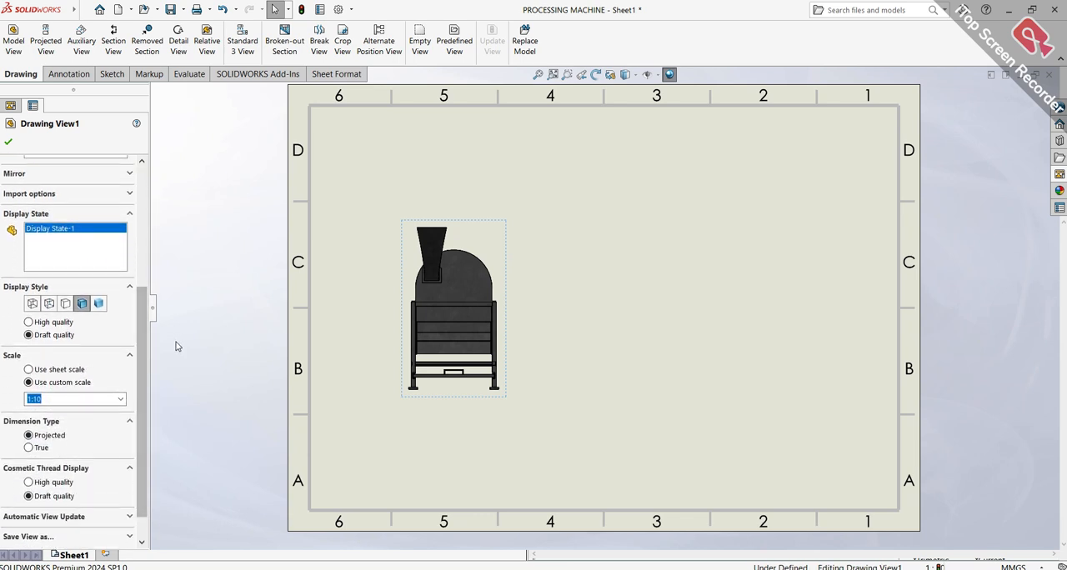
click(113, 42)
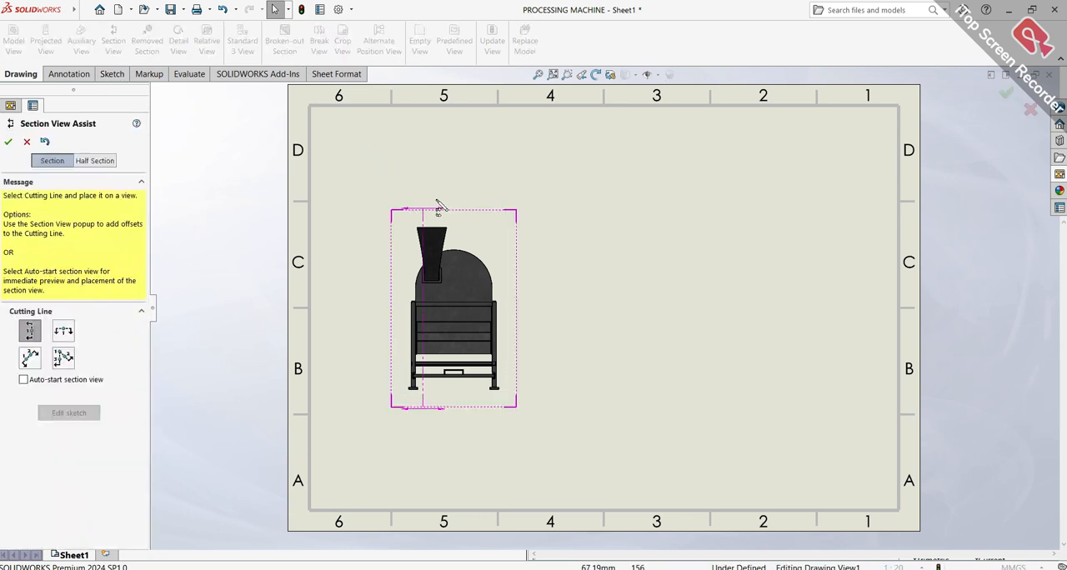
click(457, 212)
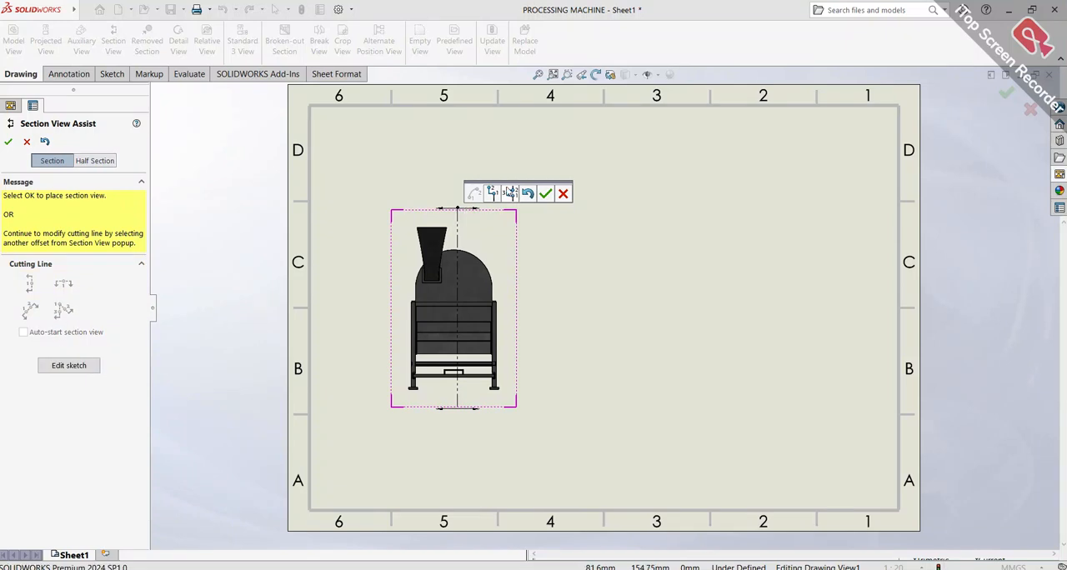
click(545, 194)
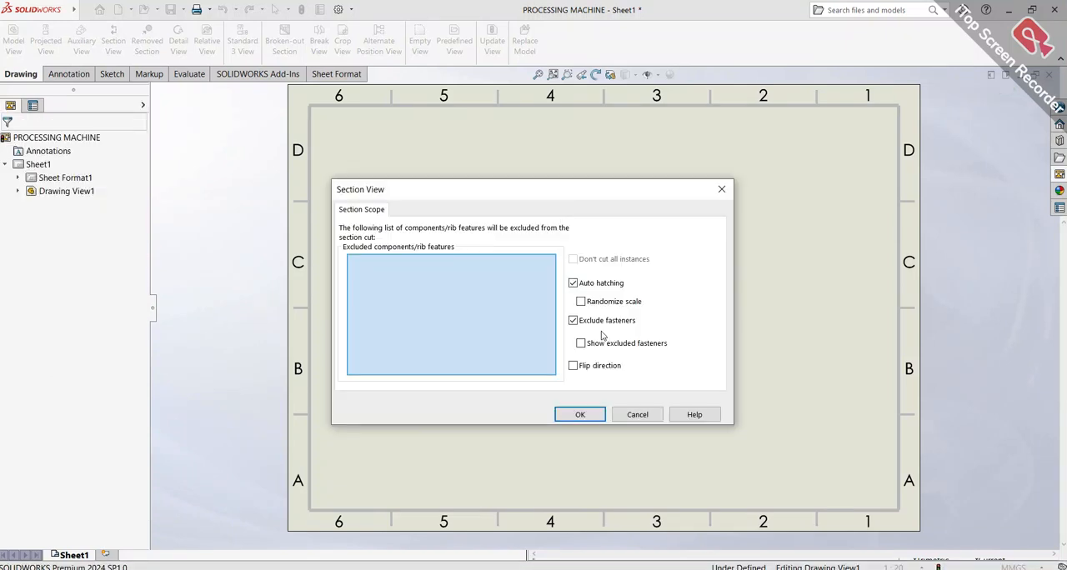
click(597, 417)
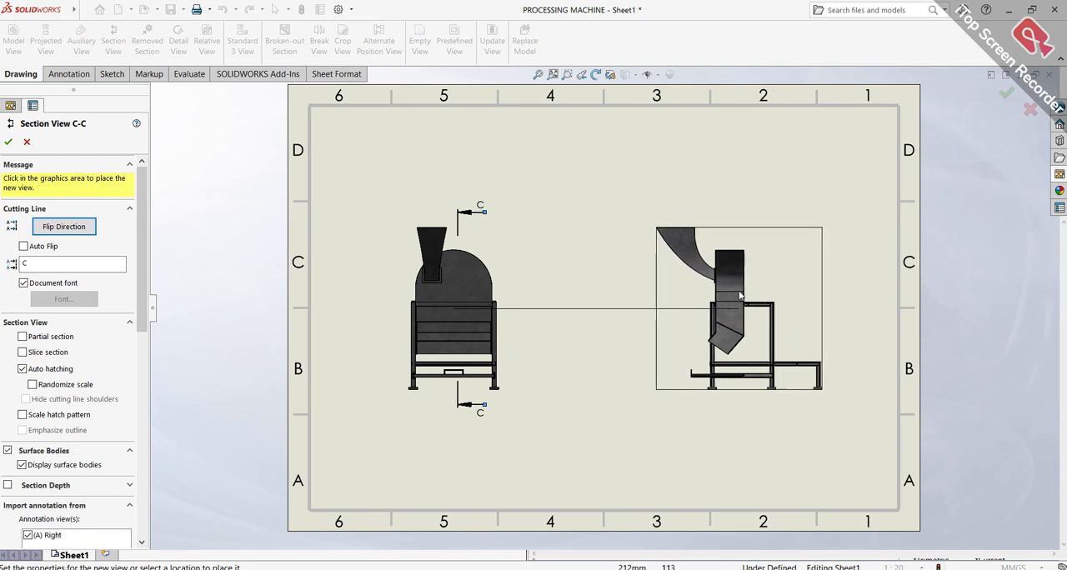
click(738, 290)
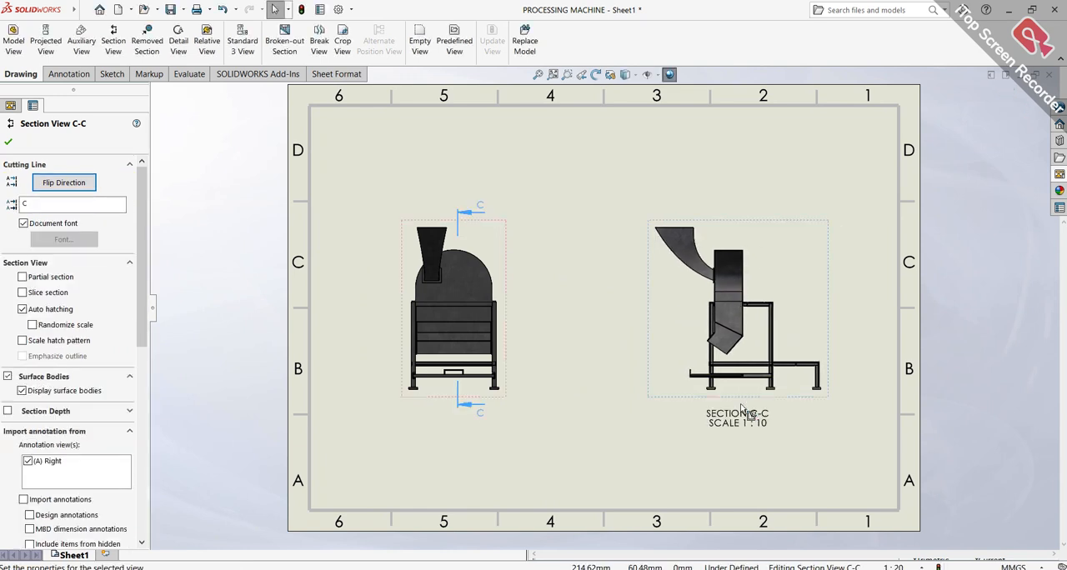
Examine the cut chute, housing and frame in section view C-C up close
scroll(738, 412, down, 3)
scroll(672, 255, up, 3)
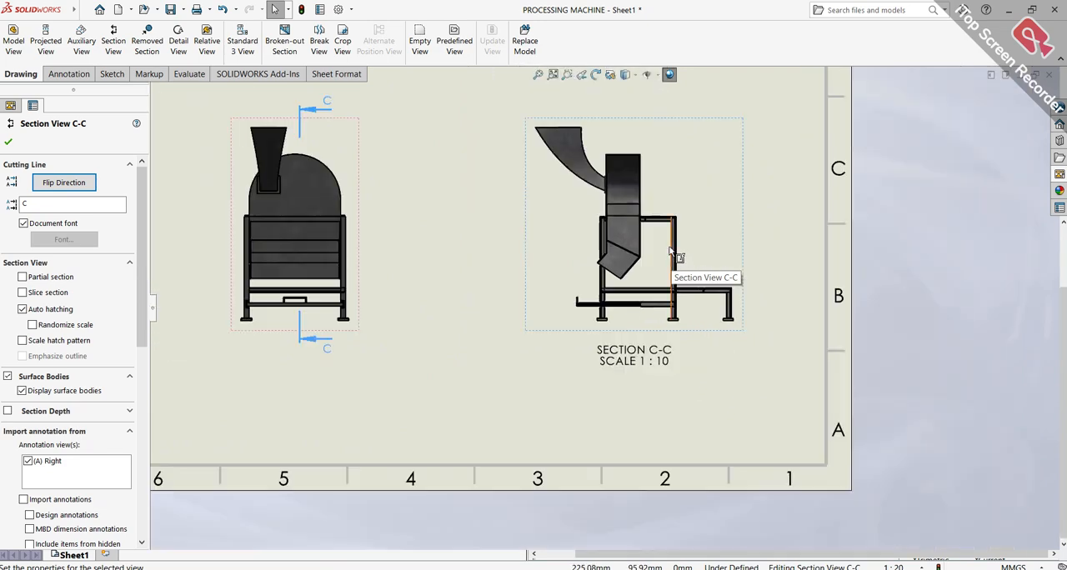
scroll(642, 238, down, 3)
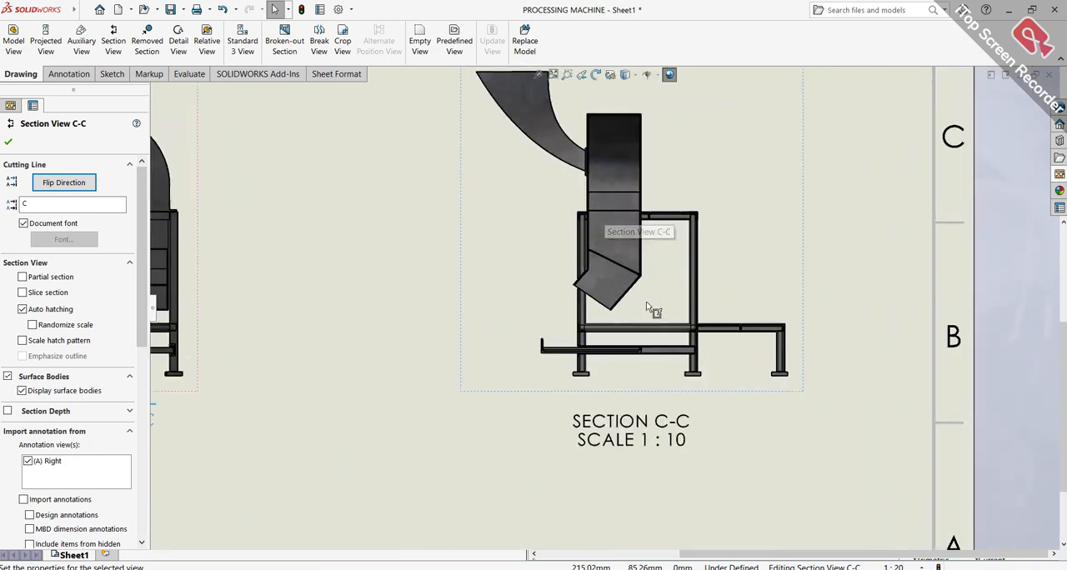
scroll(647, 307, up, 3)
scroll(608, 268, down, 5)
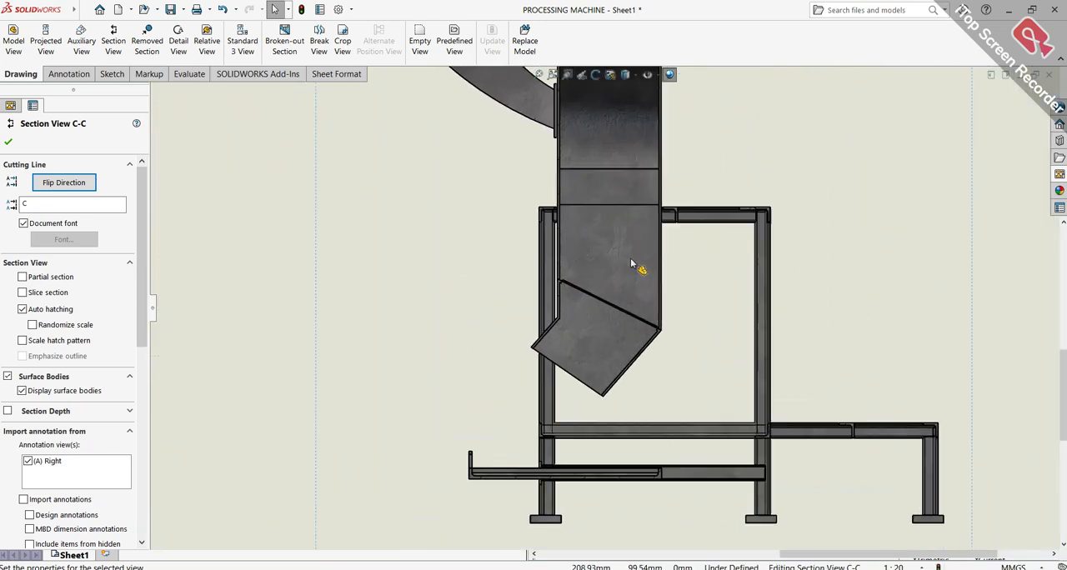
middle_drag(630, 264, 695, 264)
scroll(696, 303, up, 5)
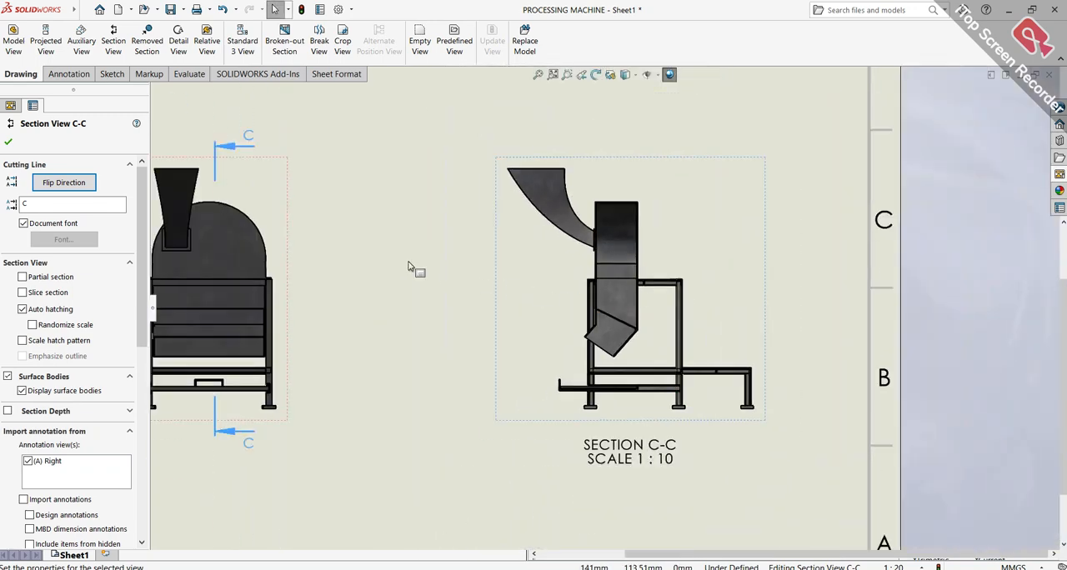
key(f)
click(8, 142)
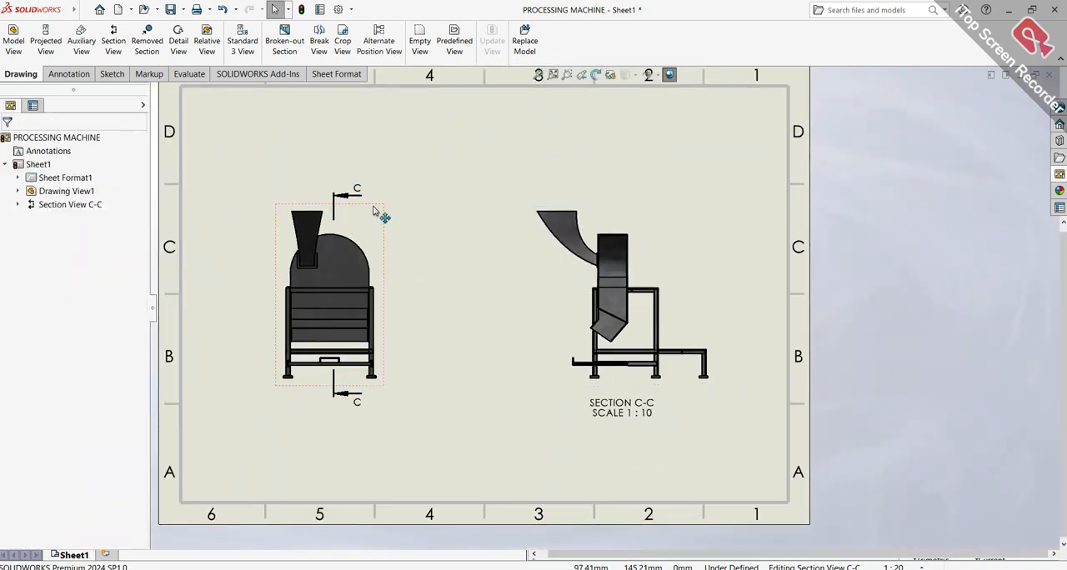
Move the front view up and slightly left, keeping the section view aligned with it
mouse_move(382, 212)
mouse_down()
mouse_move(385, 129)
mouse_move(355, 129)
mouse_up()
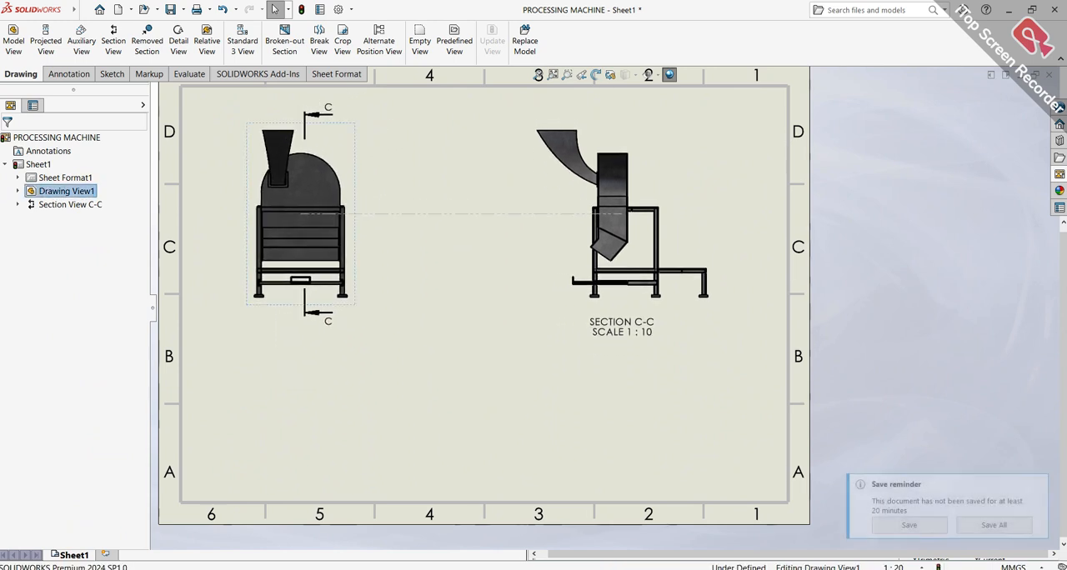
click(743, 176)
Place an isometric view of the assembly below the front view and display it shaded with edges
click(1060, 174)
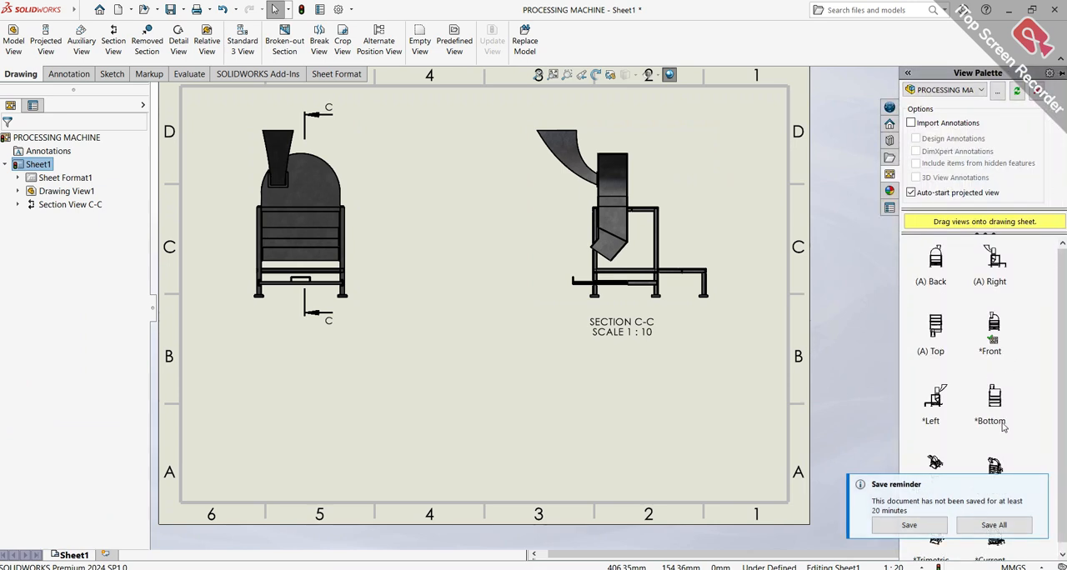
scroll(1003, 429, down, 1)
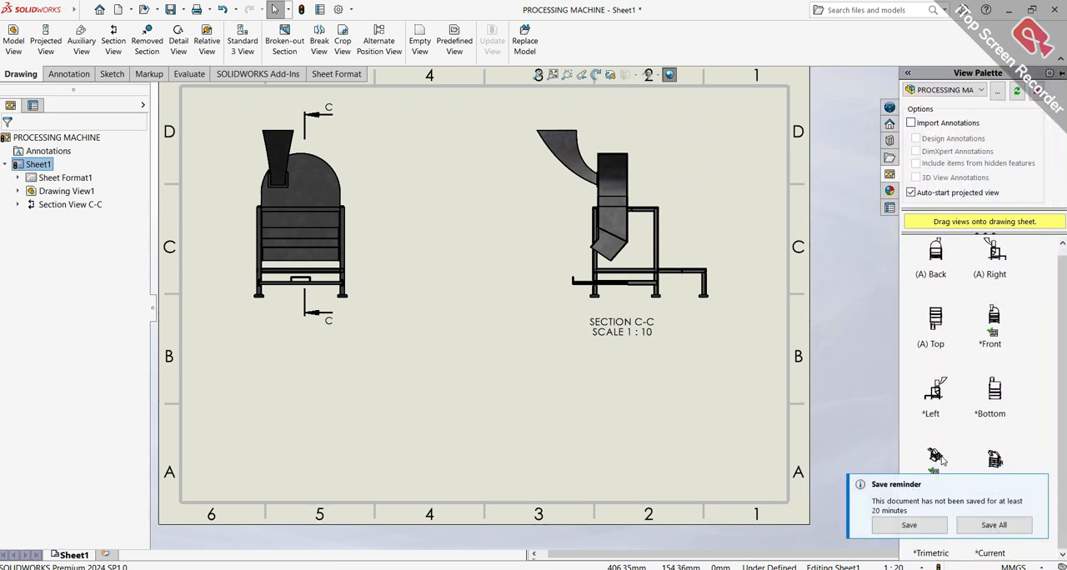
drag(937, 457, 317, 421)
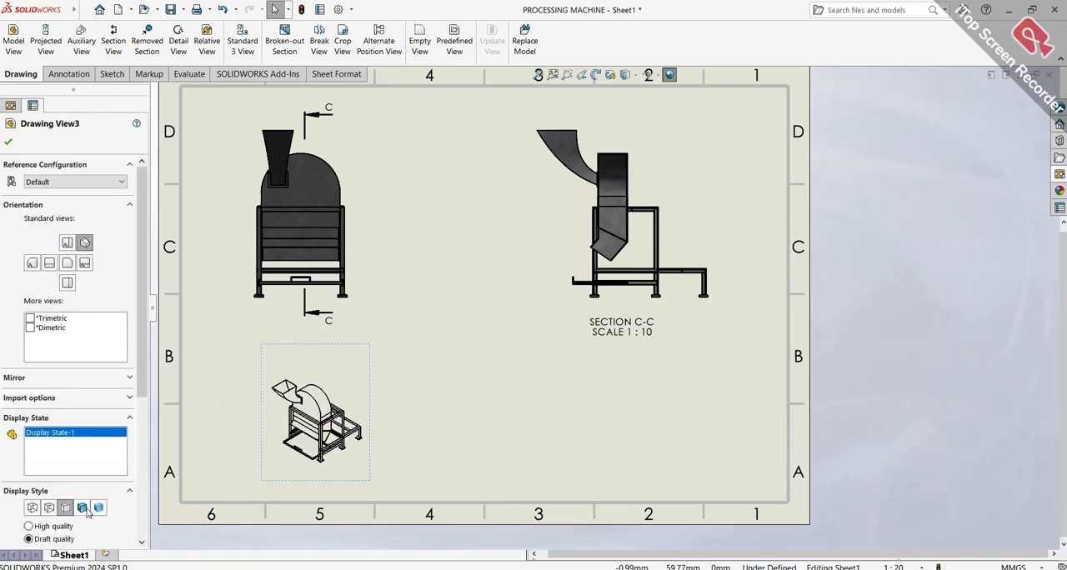
click(84, 509)
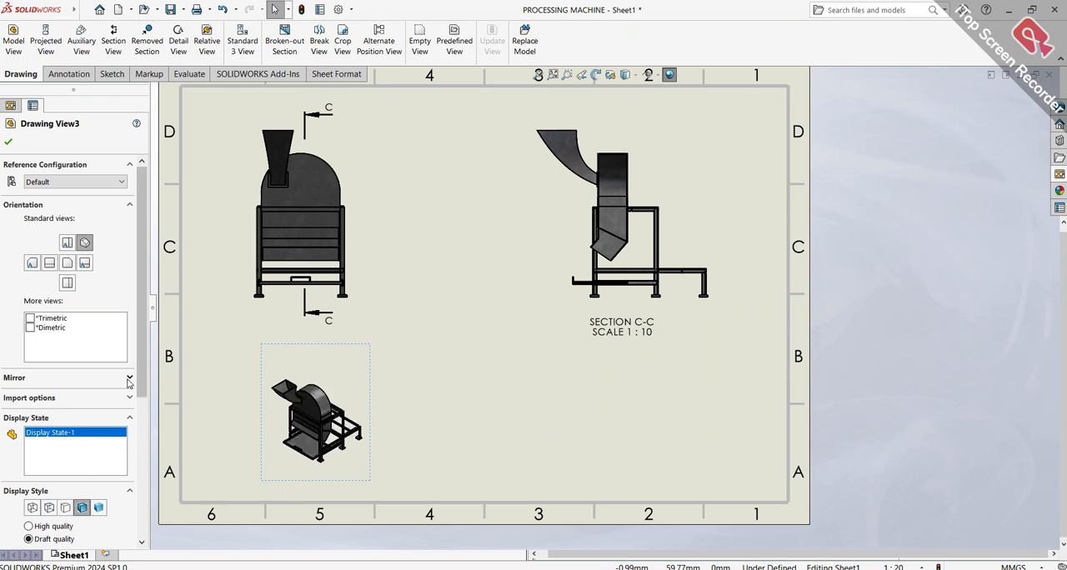
Move the front view into the sheet's upper-left corner and bring section view C-C close beside it
mouse_move(360, 215)
mouse_down()
mouse_move(348, 174)
mouse_move(331, 187)
mouse_up()
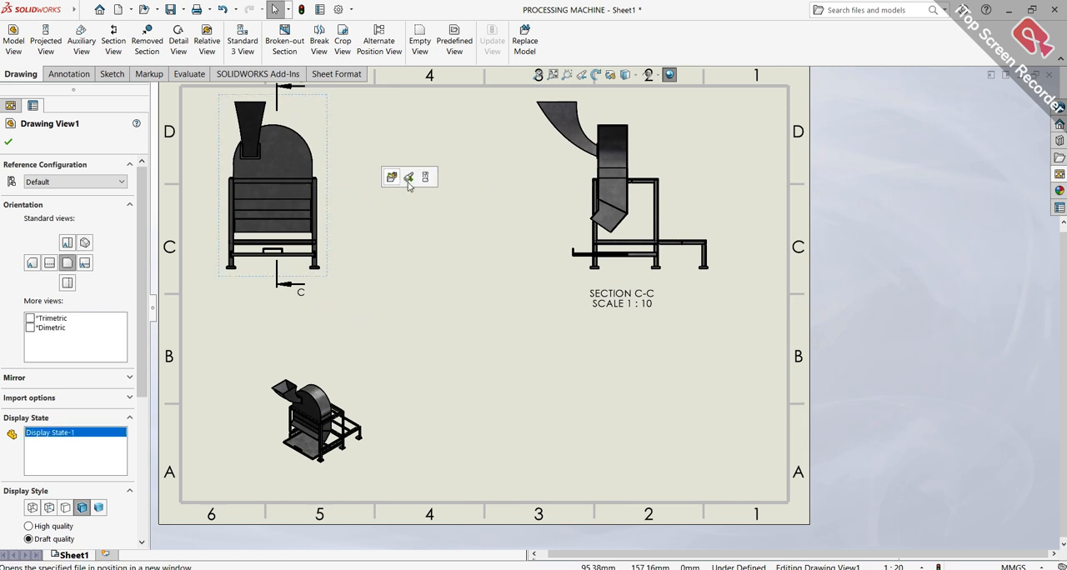
drag(527, 257, 359, 229)
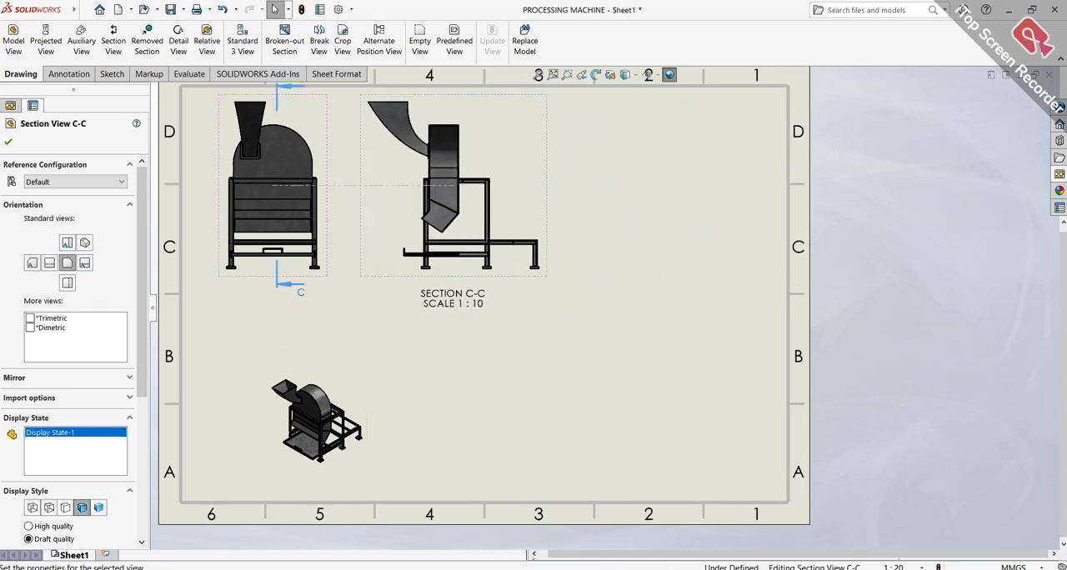
click(574, 421)
Try to section the isometric view with a horizontal cutting line through the housing
scroll(364, 436, up, 2)
scroll(365, 435, up, 2)
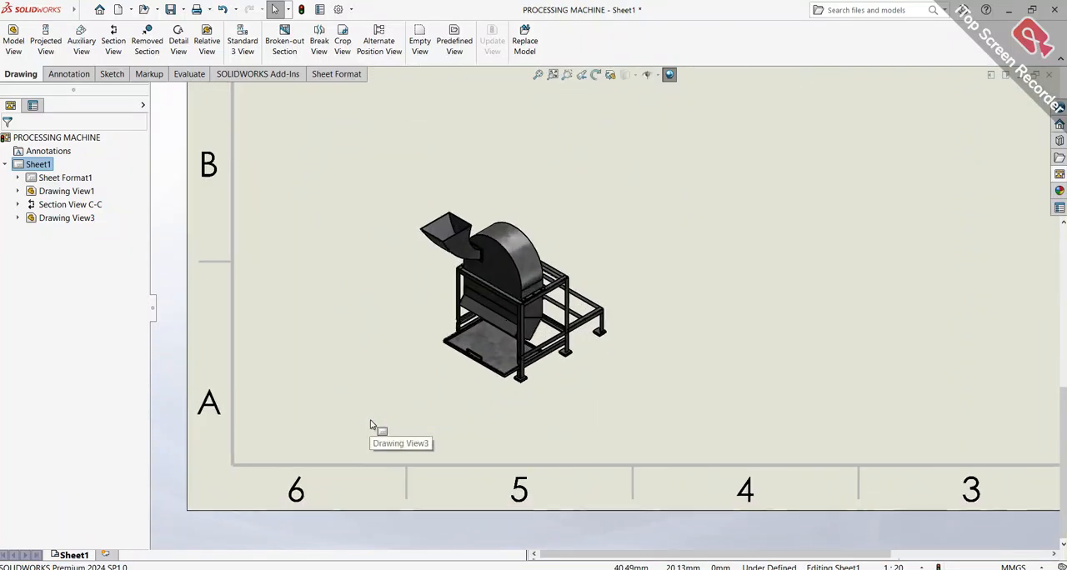
click(108, 51)
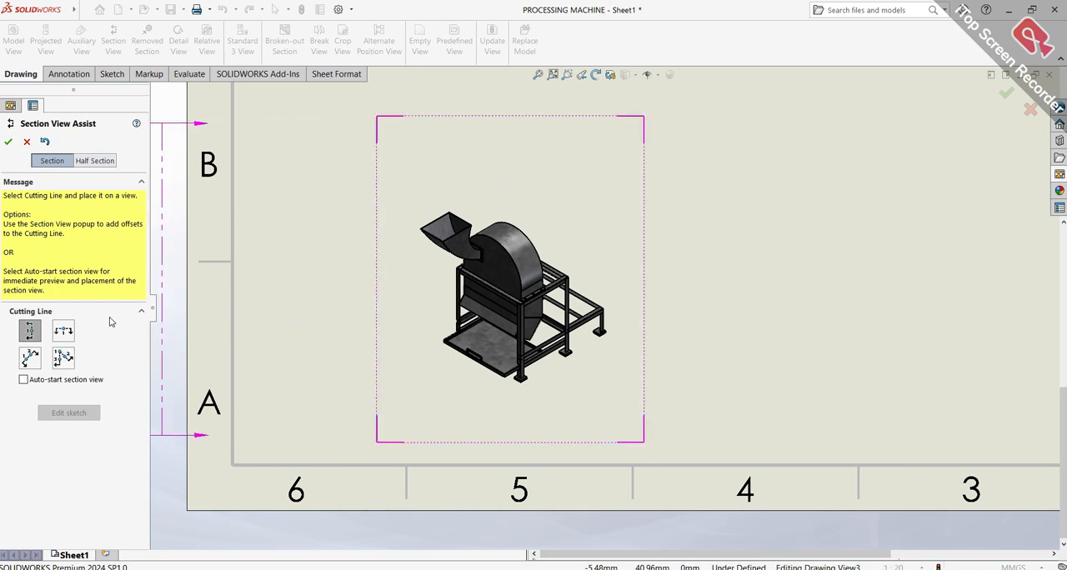
click(62, 333)
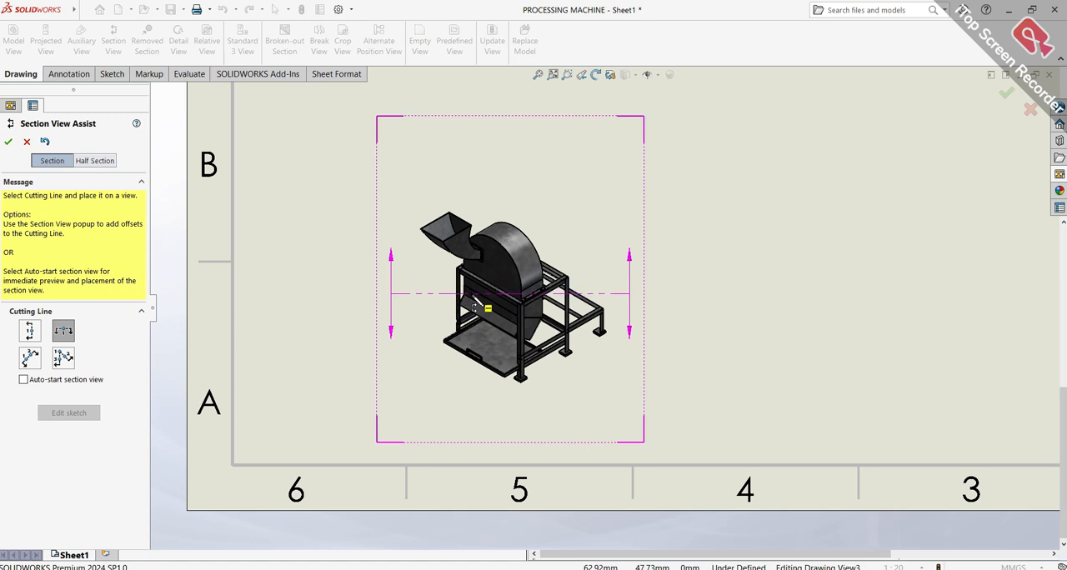
click(490, 293)
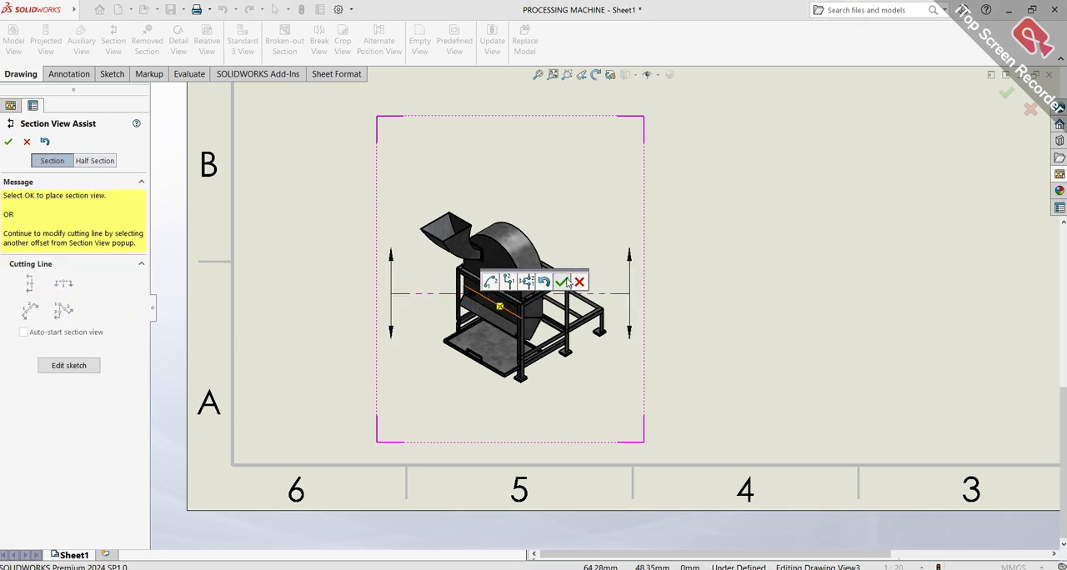
click(564, 283)
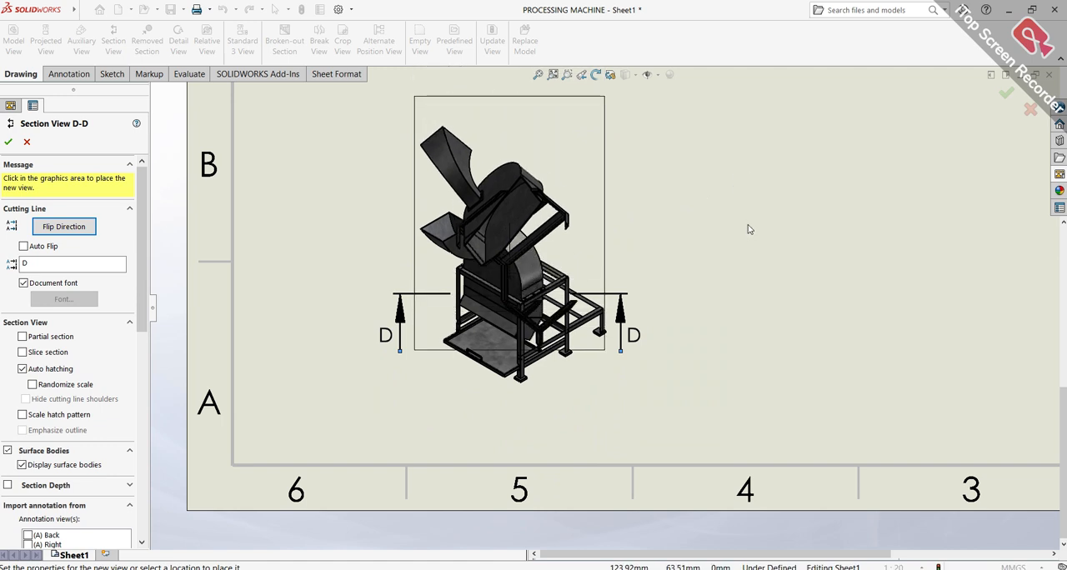
key(Escape)
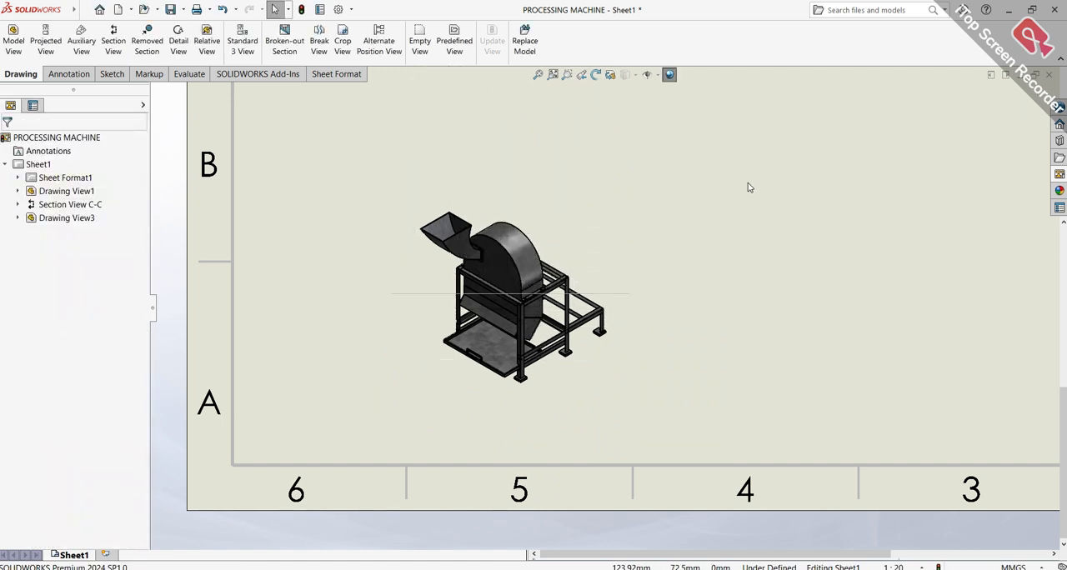
Delete the leftover horizontal cutting line from the isometric view
click(437, 294)
right_click(439, 294)
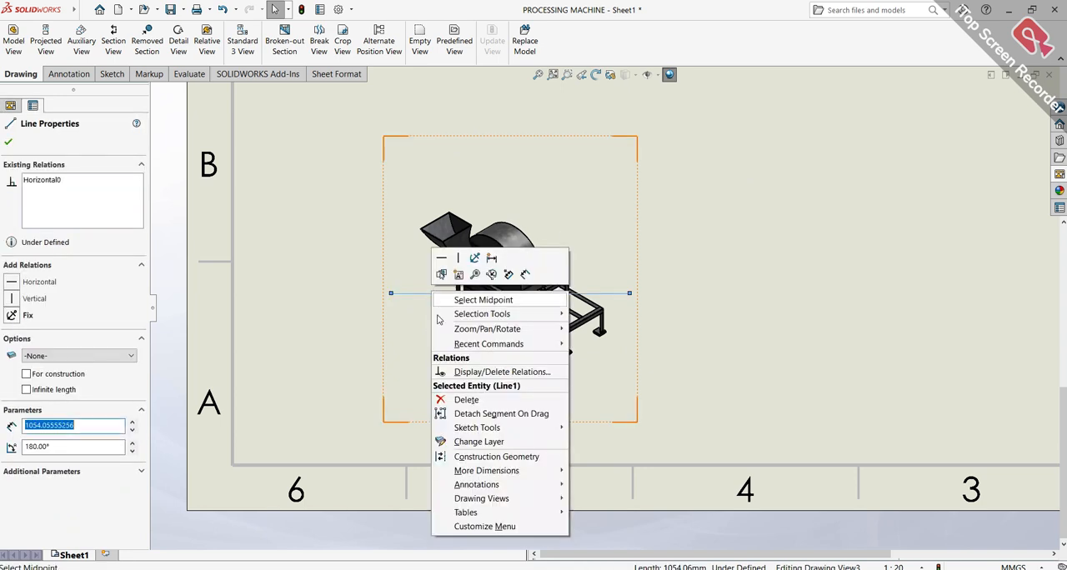
click(464, 400)
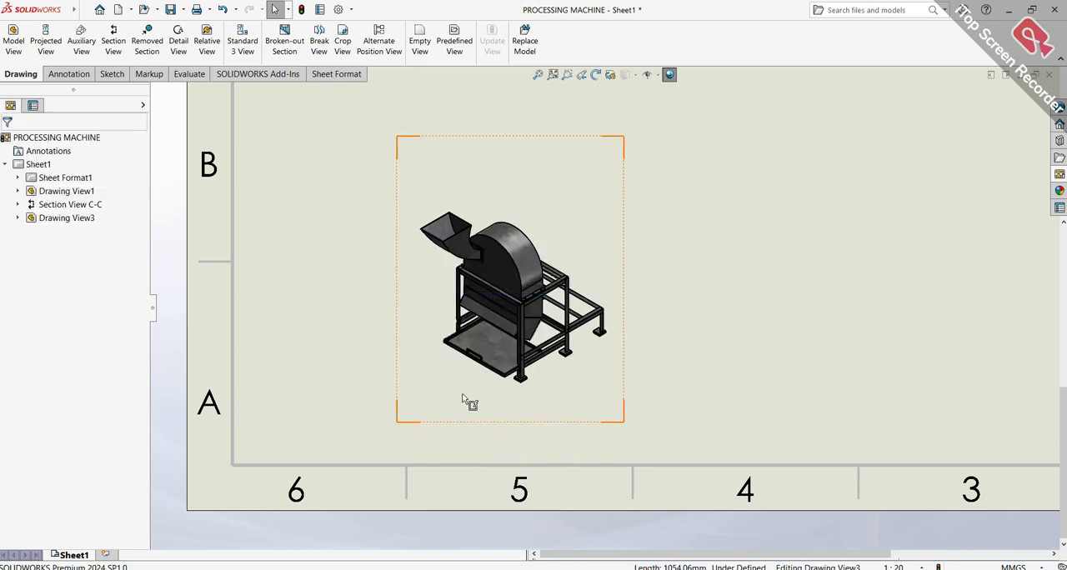
Create a section view of the isometric view with a vertical cutting line through the housing, and place it to the right of the isometric view
click(114, 57)
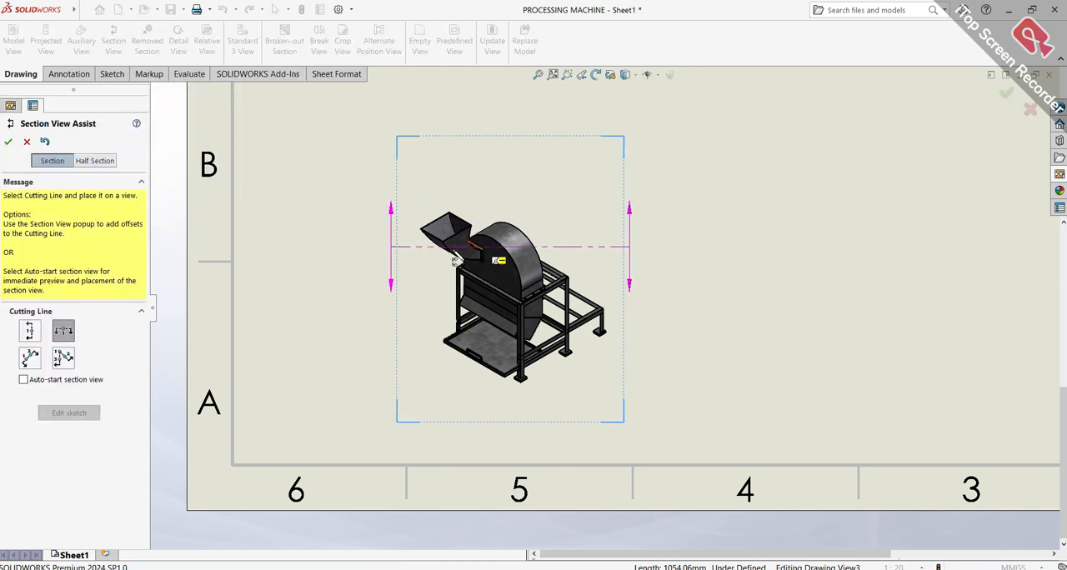
click(32, 331)
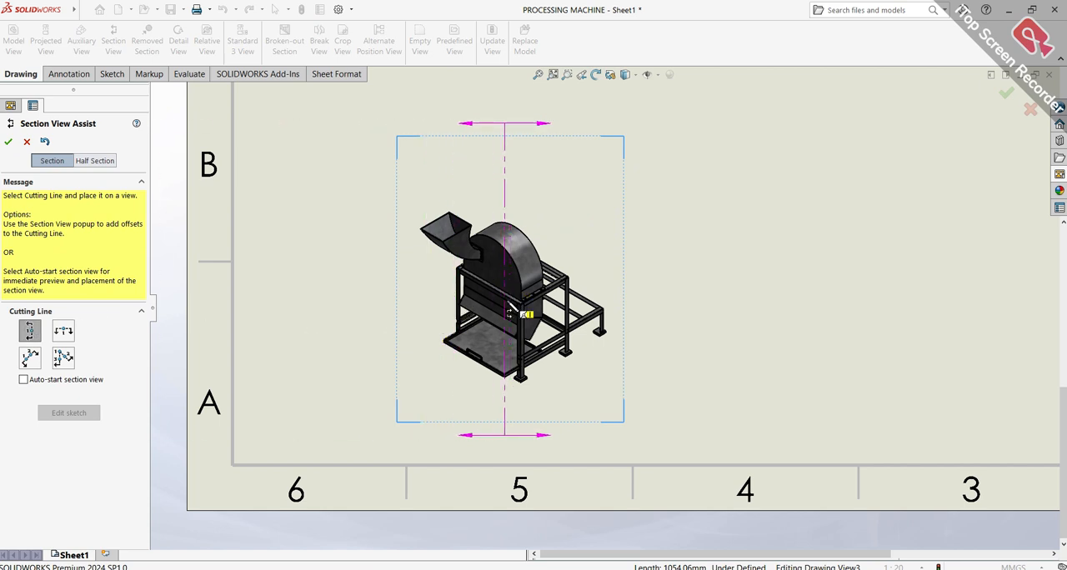
click(507, 312)
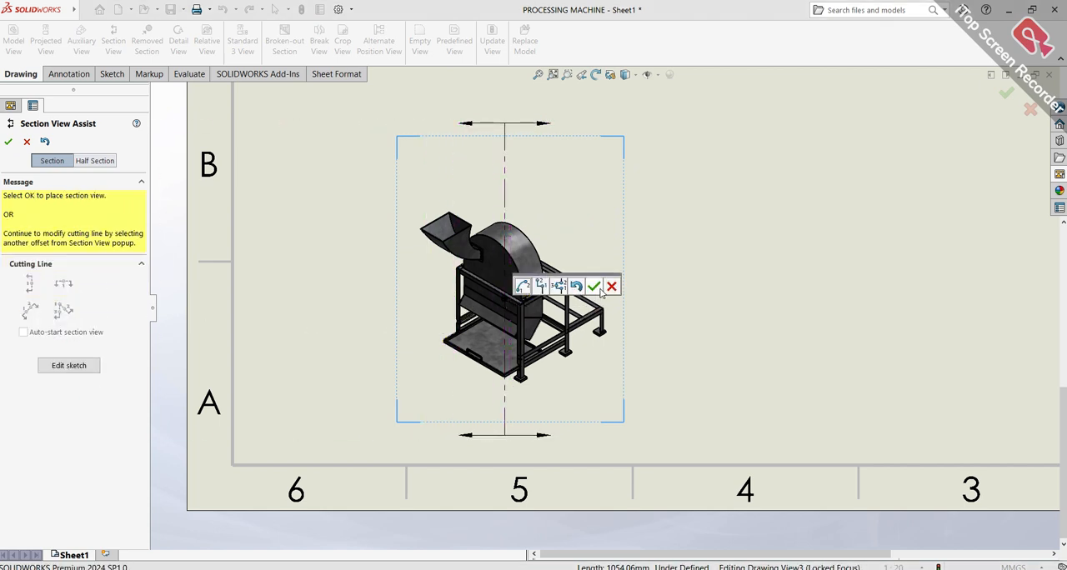
click(594, 286)
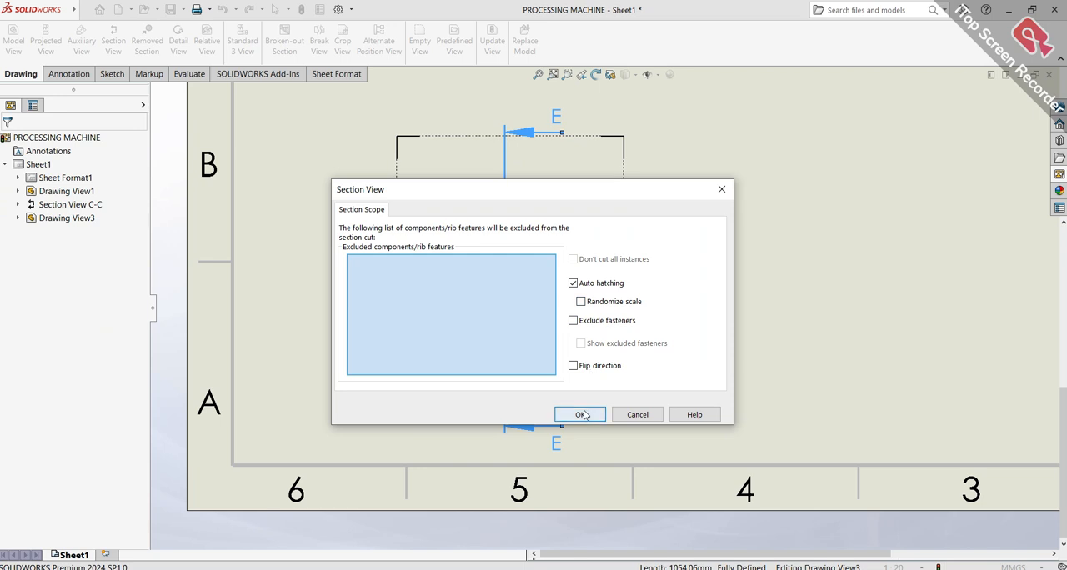
click(582, 414)
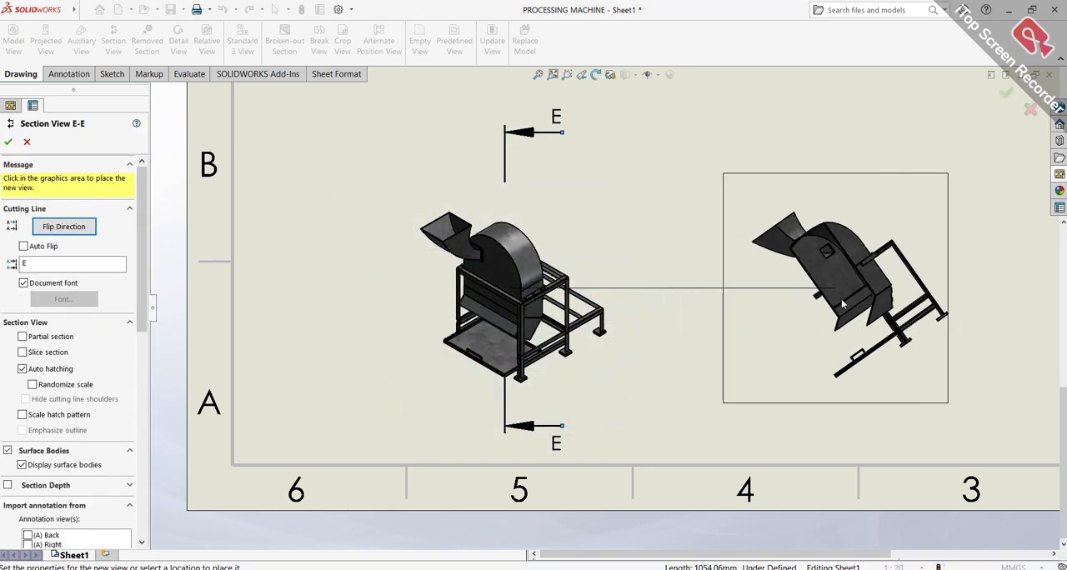
click(845, 302)
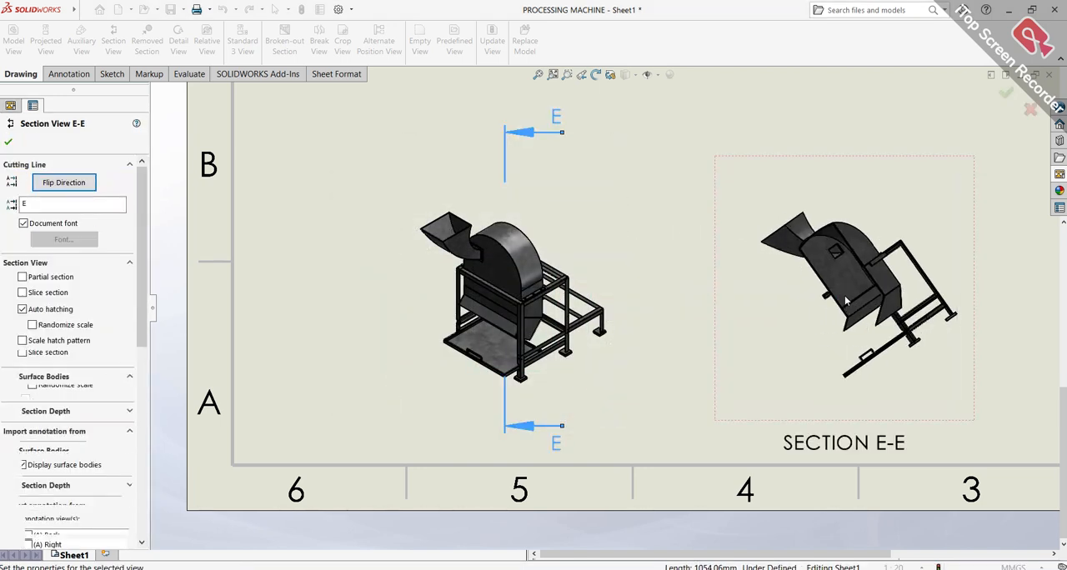
click(9, 143)
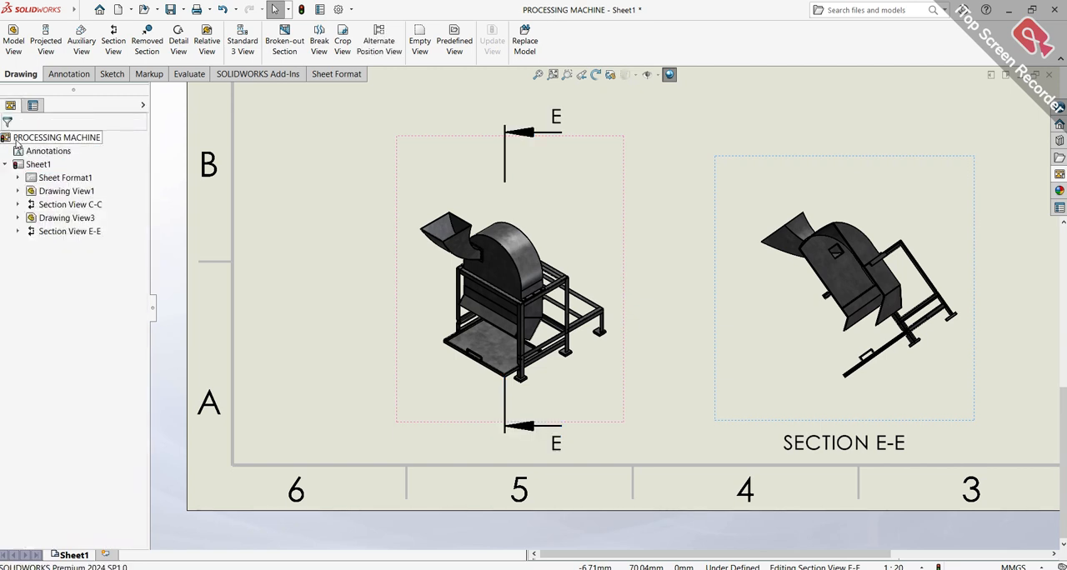
click(753, 219)
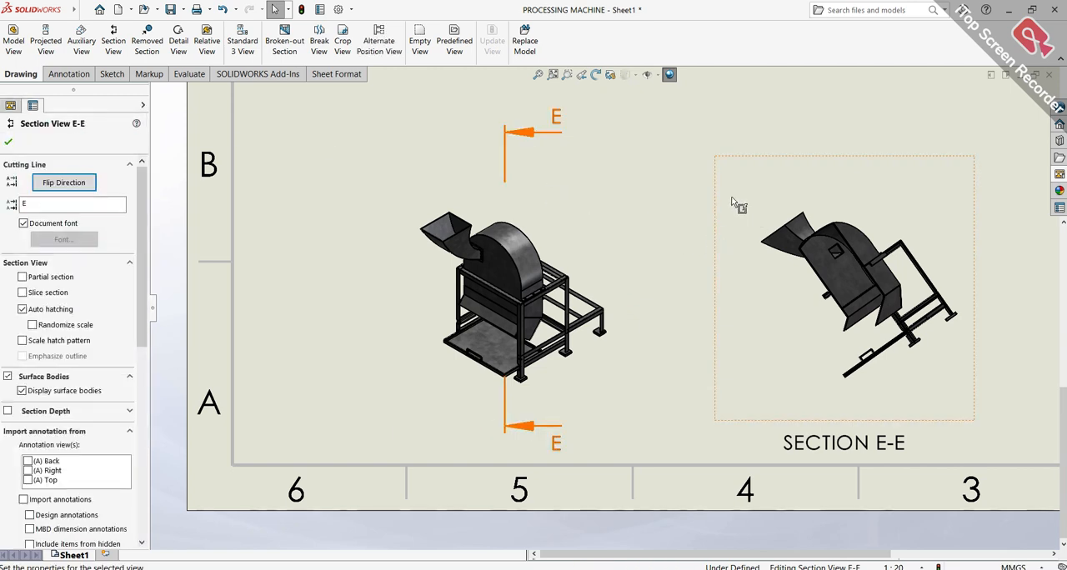
Rotate section view E-E in 3D so the sectioned machine stands upright, and accept the new orientation
click(610, 76)
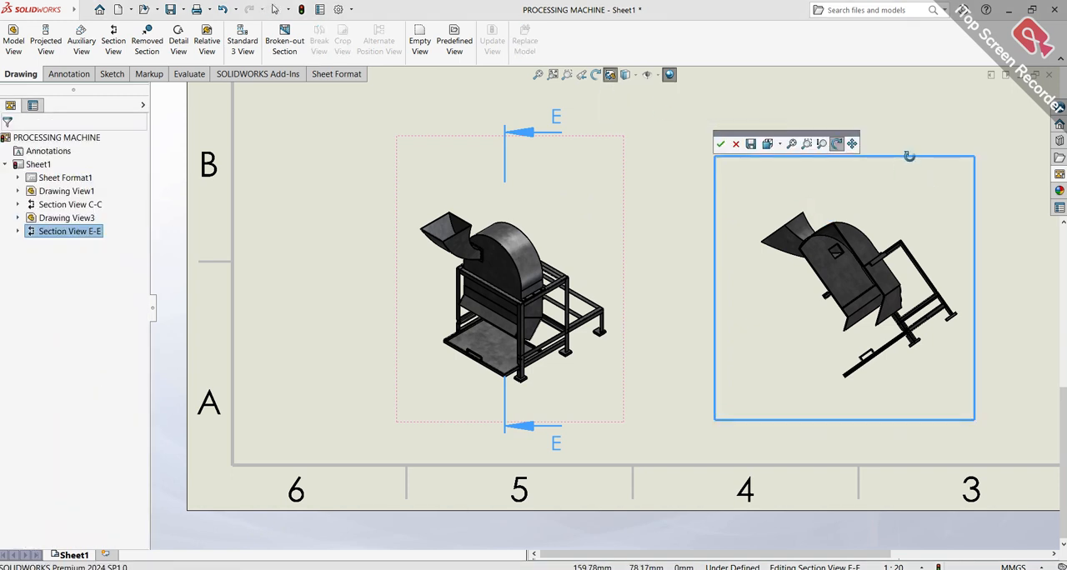
drag(903, 179, 930, 242)
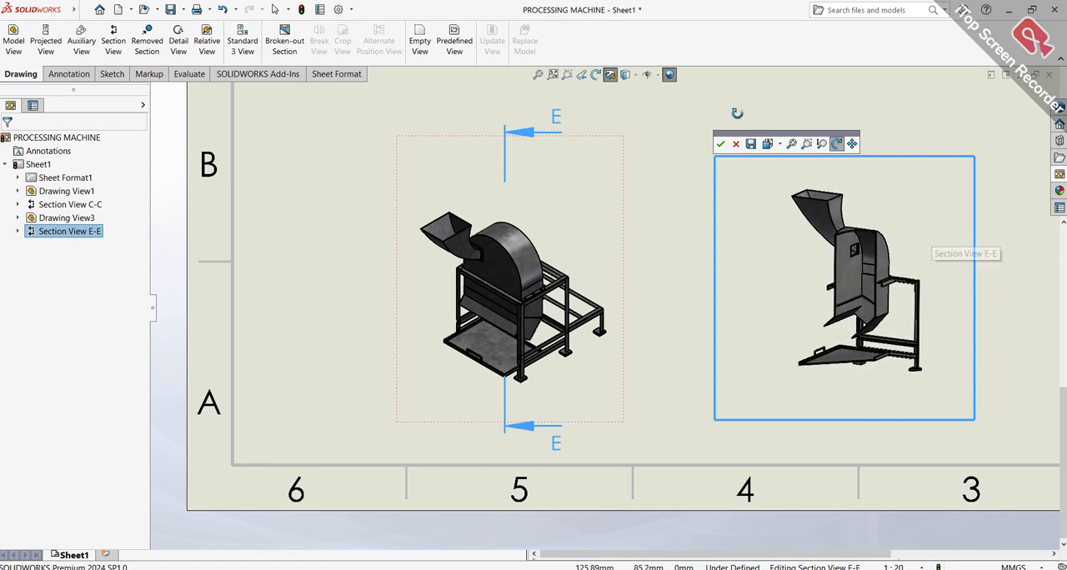
click(721, 144)
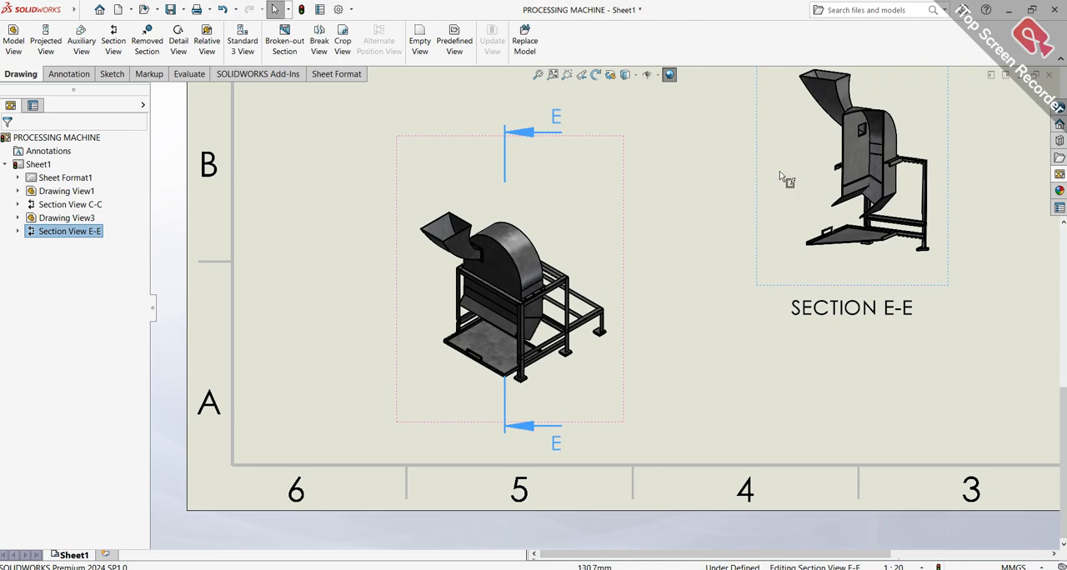
Move section view E-E to the sheet's right side and bring the isometric view to the lower middle beside it
scroll(679, 250, up, 5)
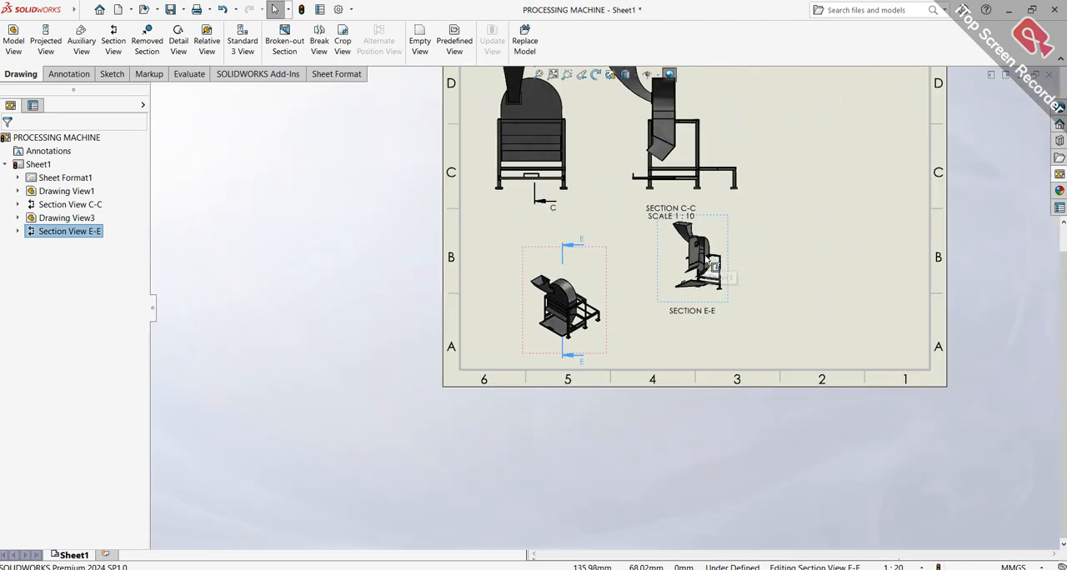
scroll(738, 238, down, 3)
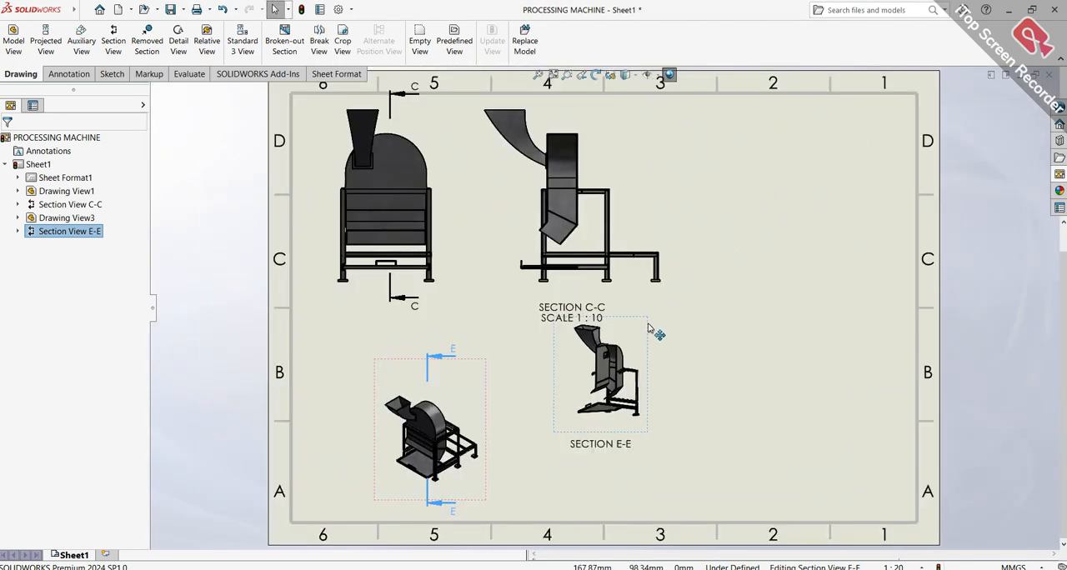
drag(655, 346, 840, 444)
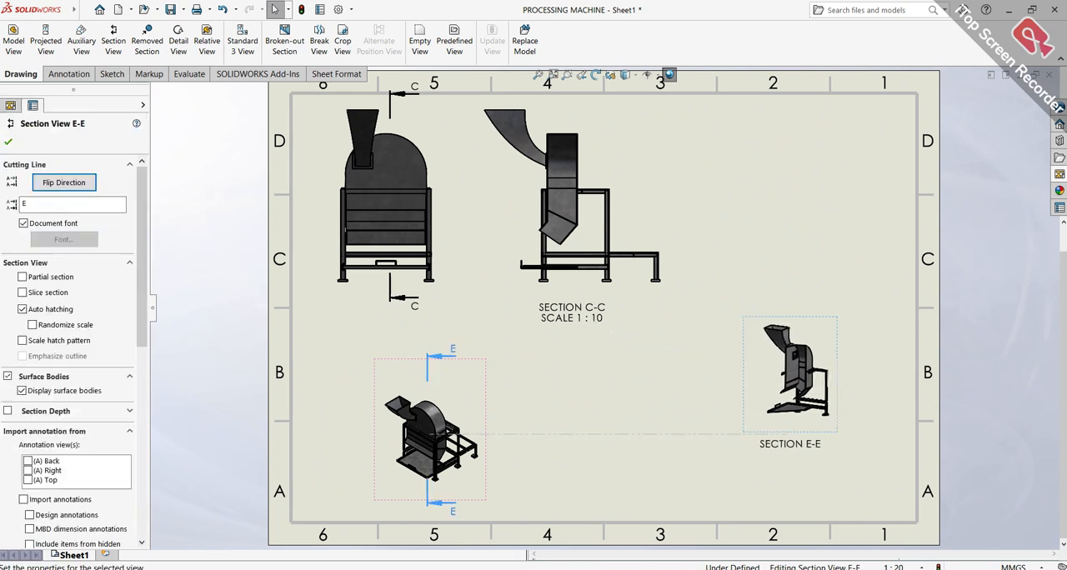
drag(487, 377, 697, 375)
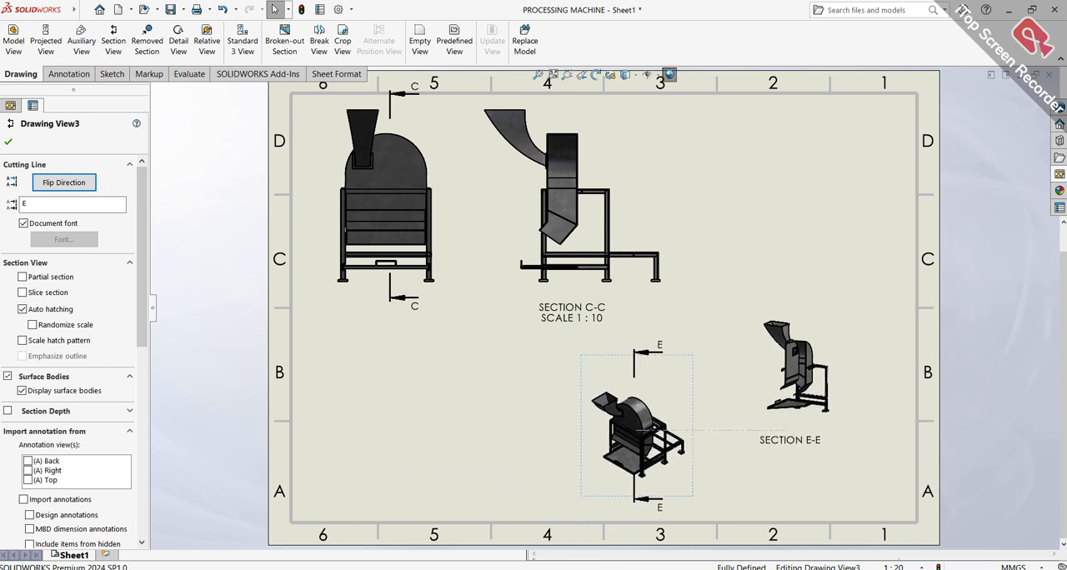
Shift the front view slightly down and closer to the sheet's left border
mouse_move(448, 291)
mouse_down()
mouse_move(440, 346)
mouse_move(409, 303)
mouse_move(429, 294)
mouse_up()
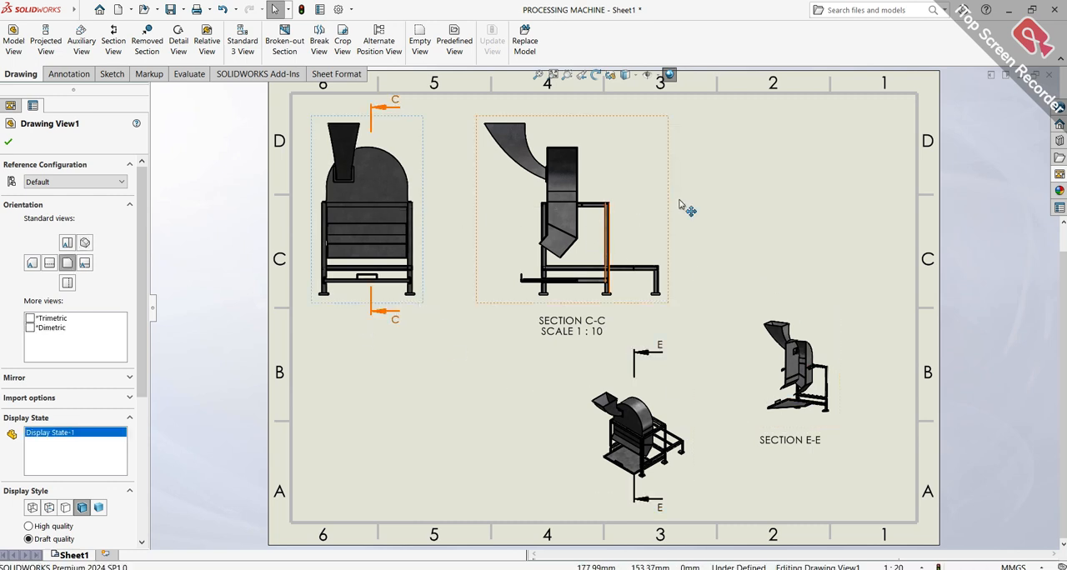
scroll(697, 242, up, 2)
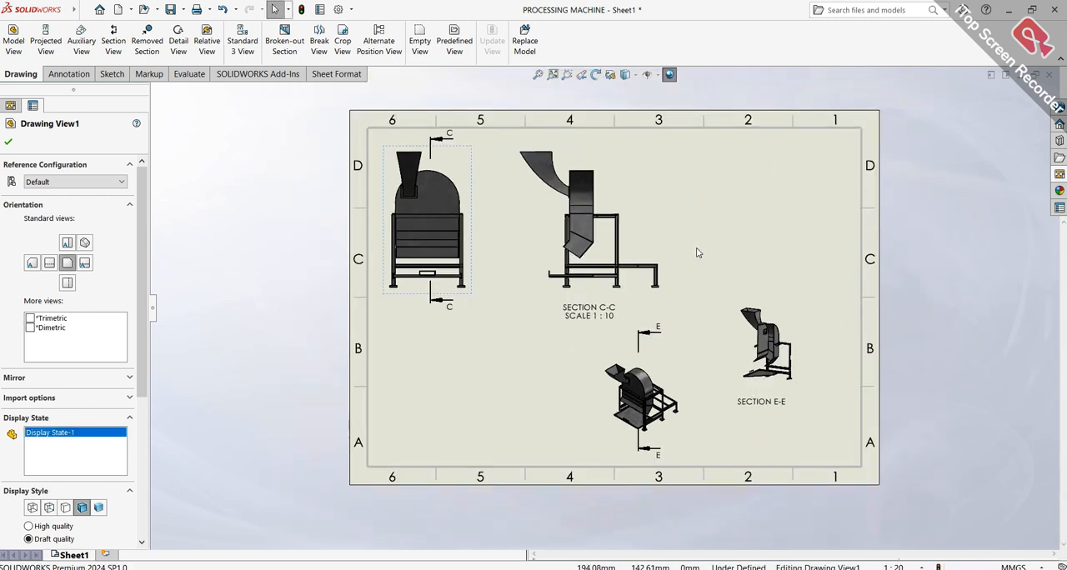
click(553, 74)
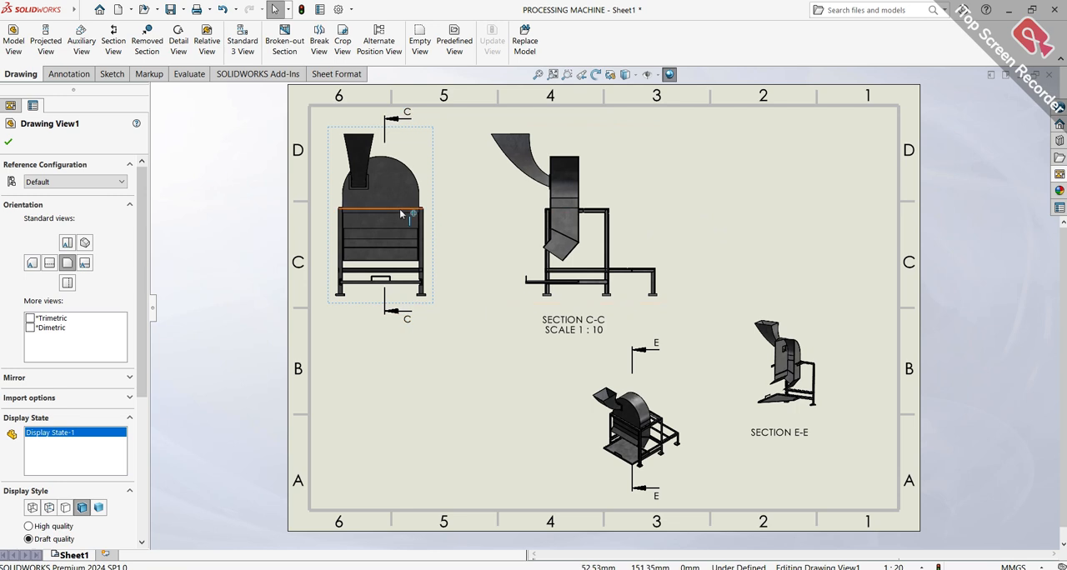
Try custom scales of 1:10 and 1:7 on the isometric view, and settle on 1:15
drag(141, 281, 141, 400)
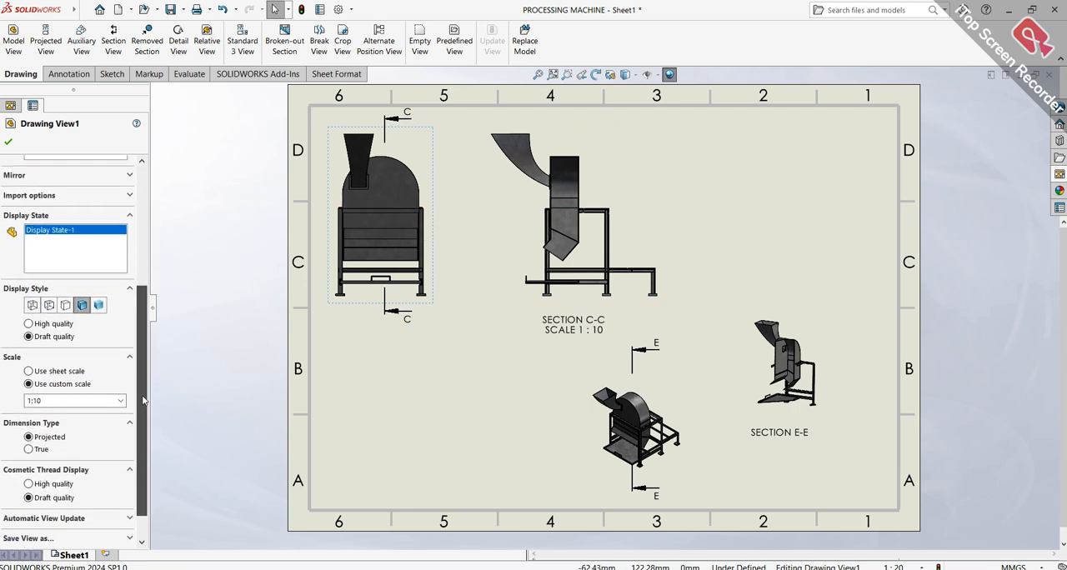
click(682, 469)
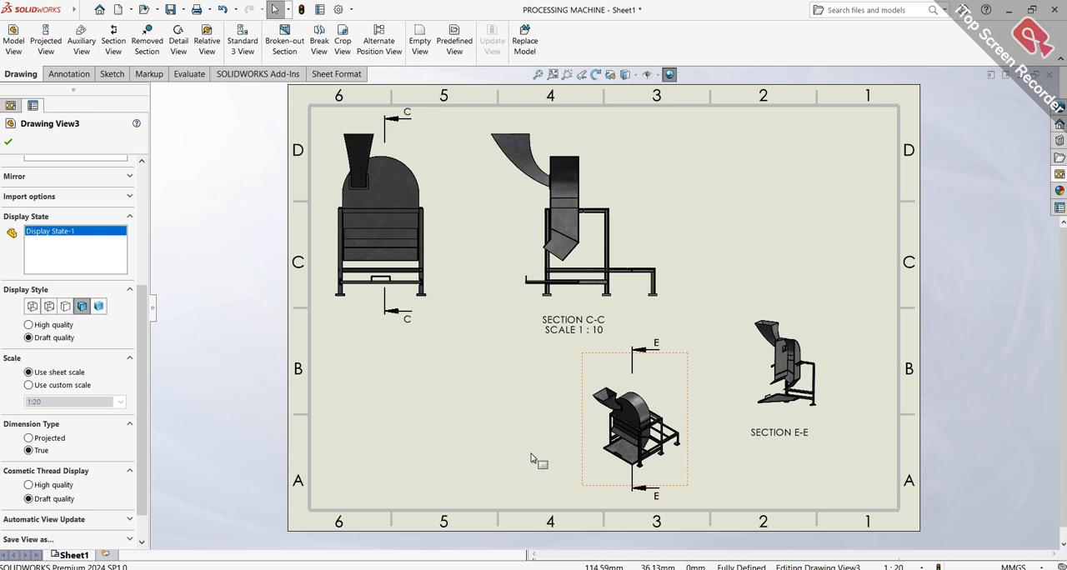
click(50, 402)
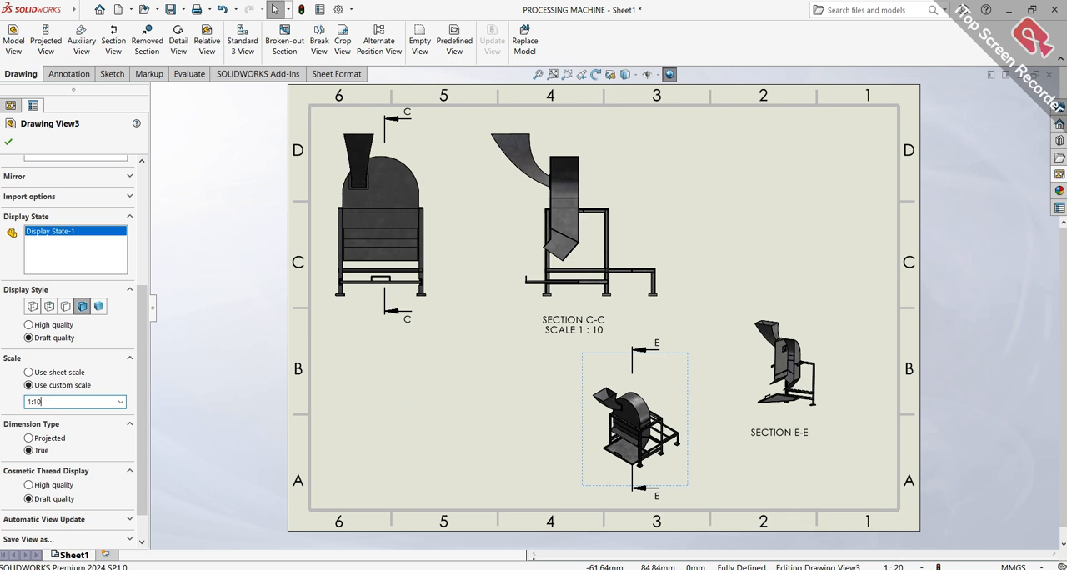
key(Return)
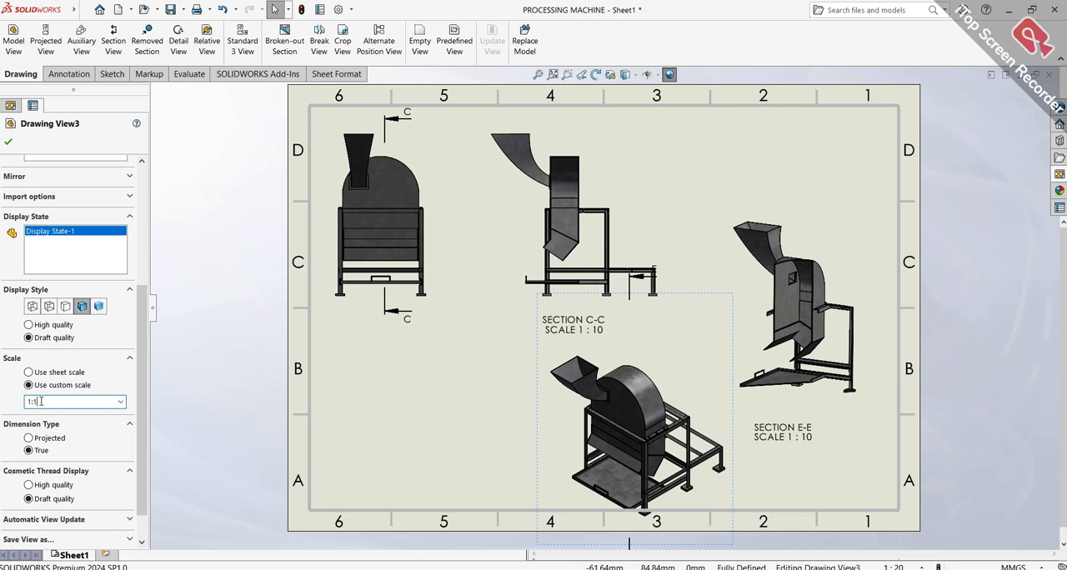
key(Return)
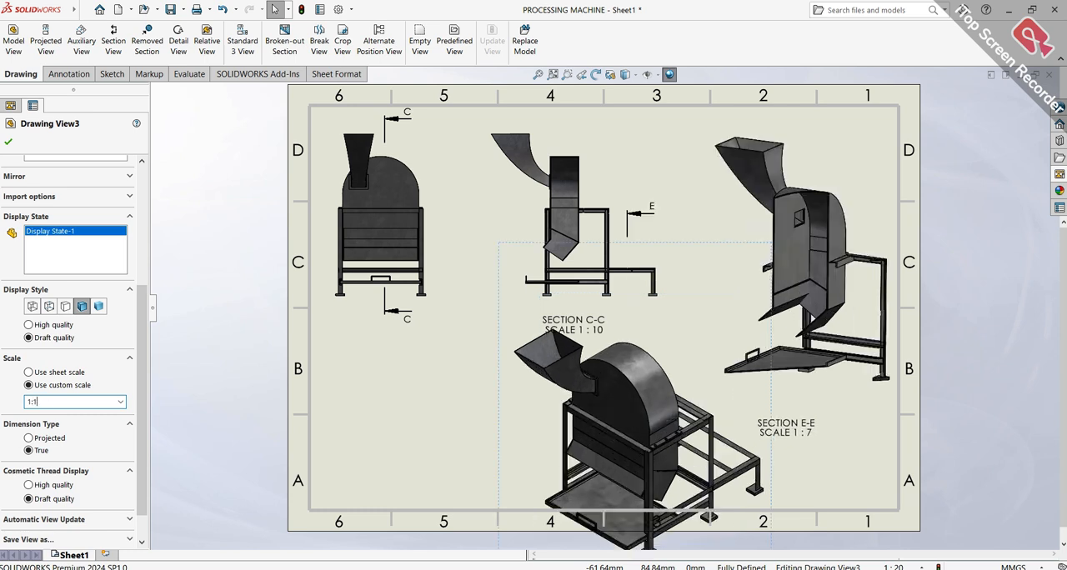
key(Return)
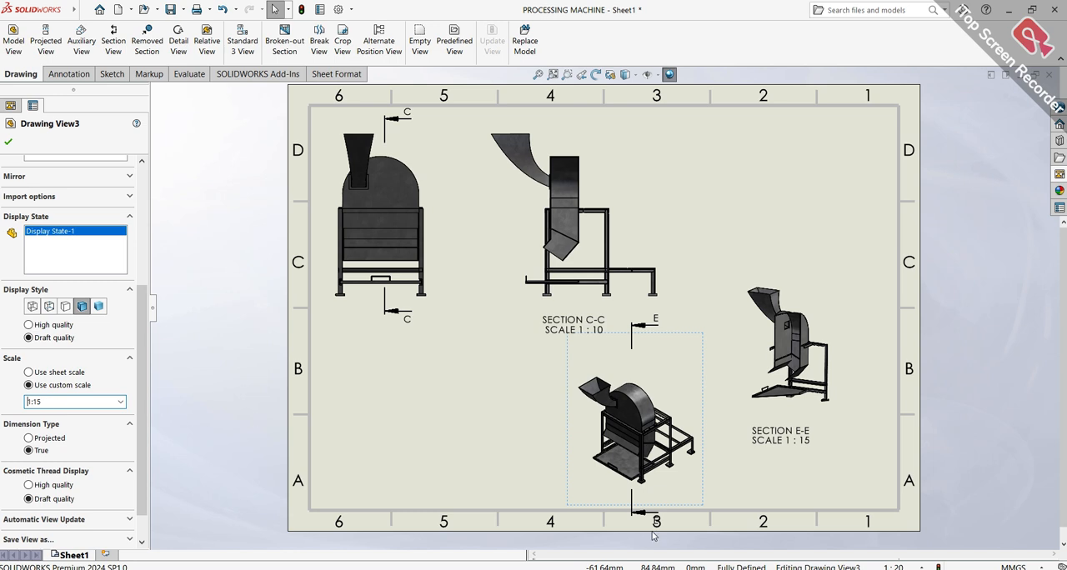
Shift section view E-E and the isometric view further toward the sheet's right border
drag(872, 320, 895, 318)
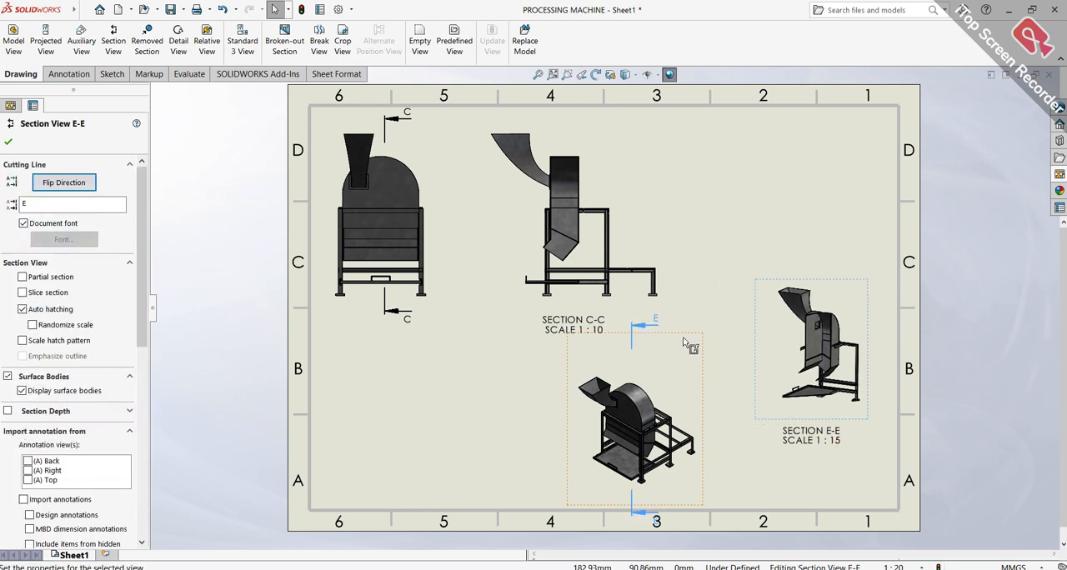
drag(702, 336, 732, 339)
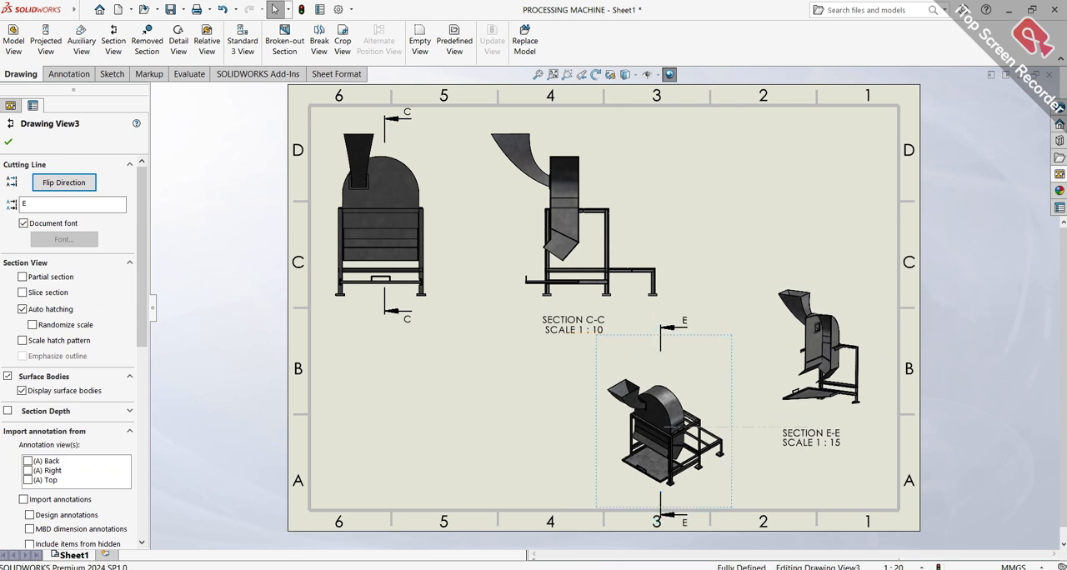
click(443, 183)
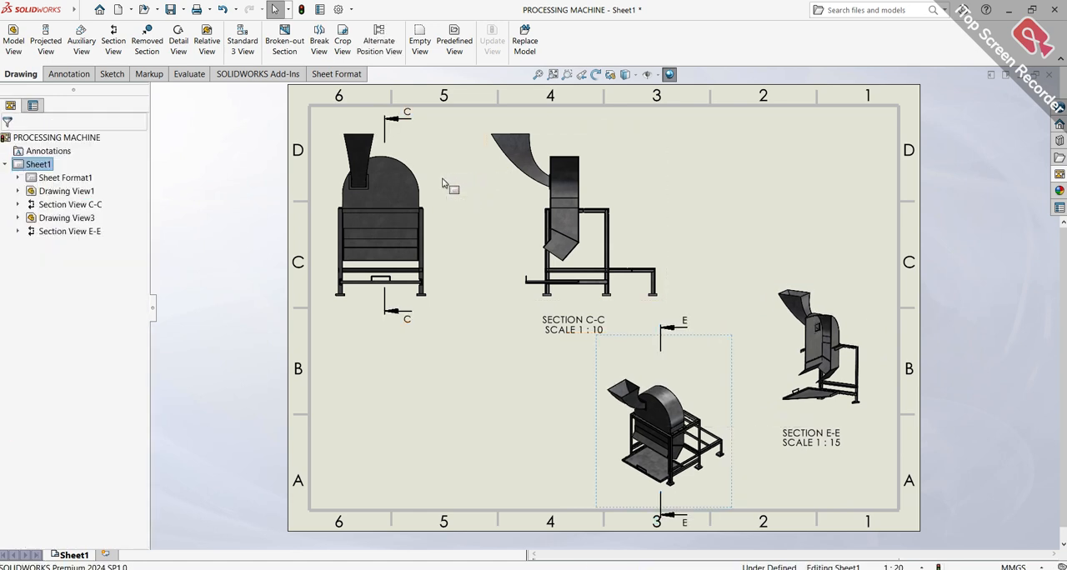
Set the front view's custom scale to 1:15
click(419, 181)
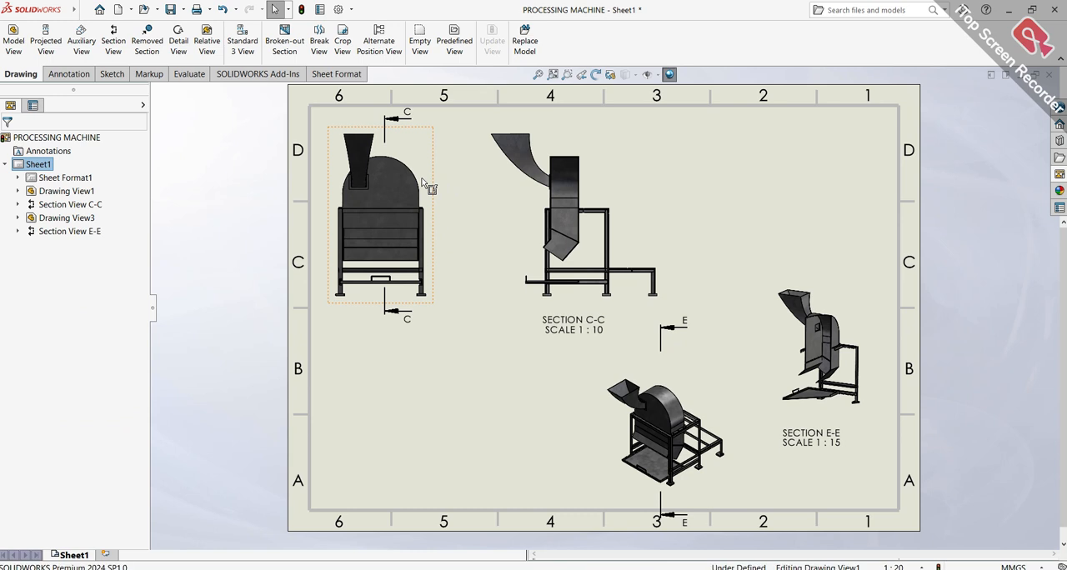
key(Escape)
click(432, 208)
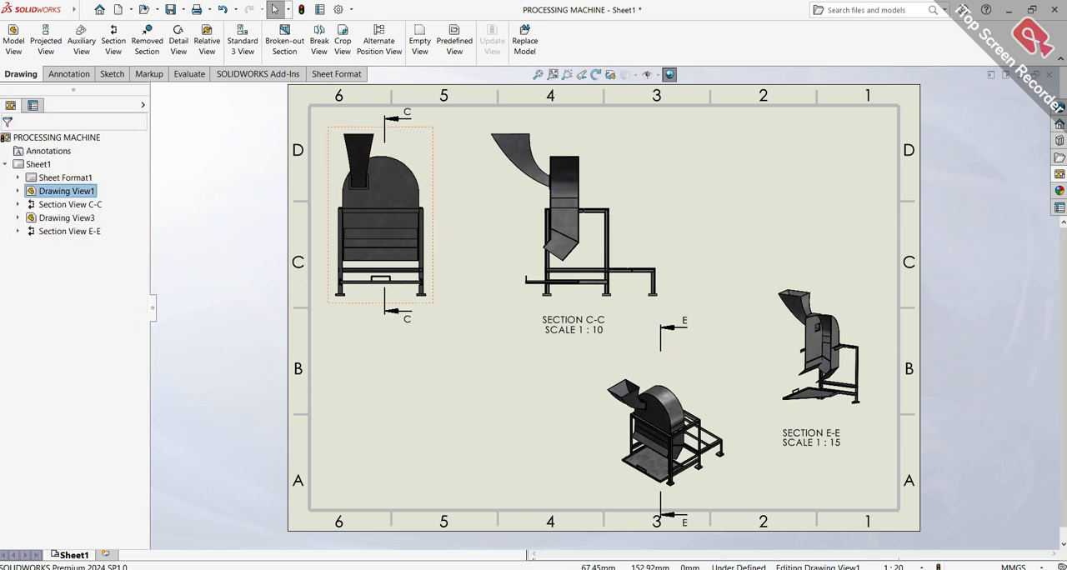
scroll(100, 384, down, 5)
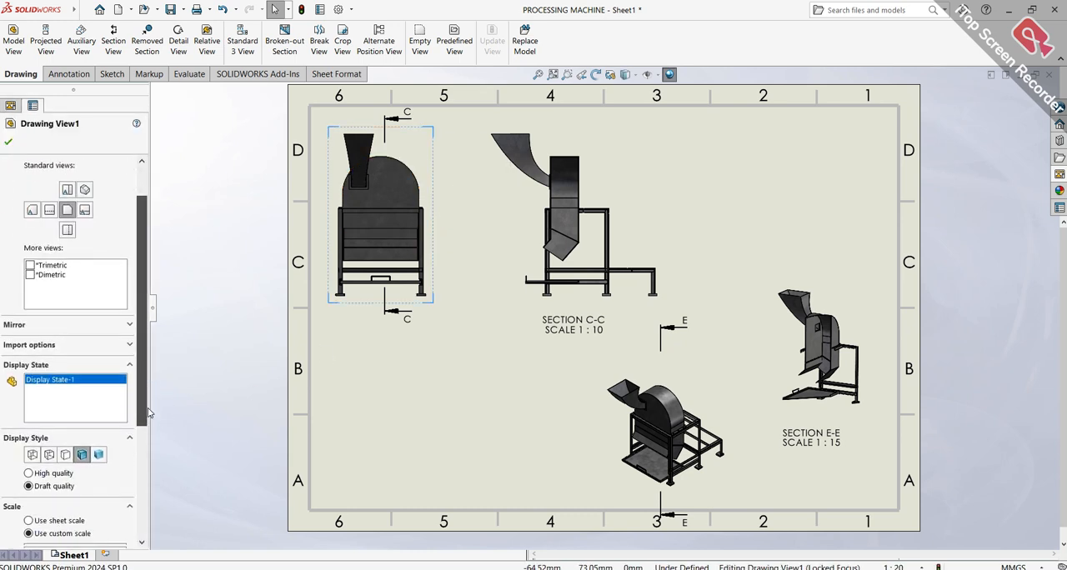
double_click(60, 437)
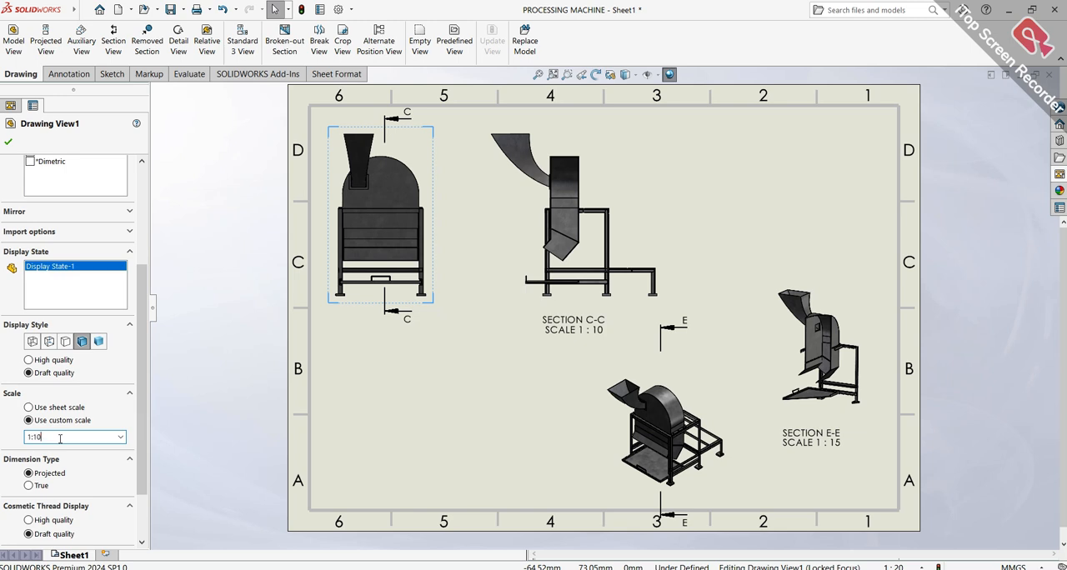
text(1:15)
key(Return)
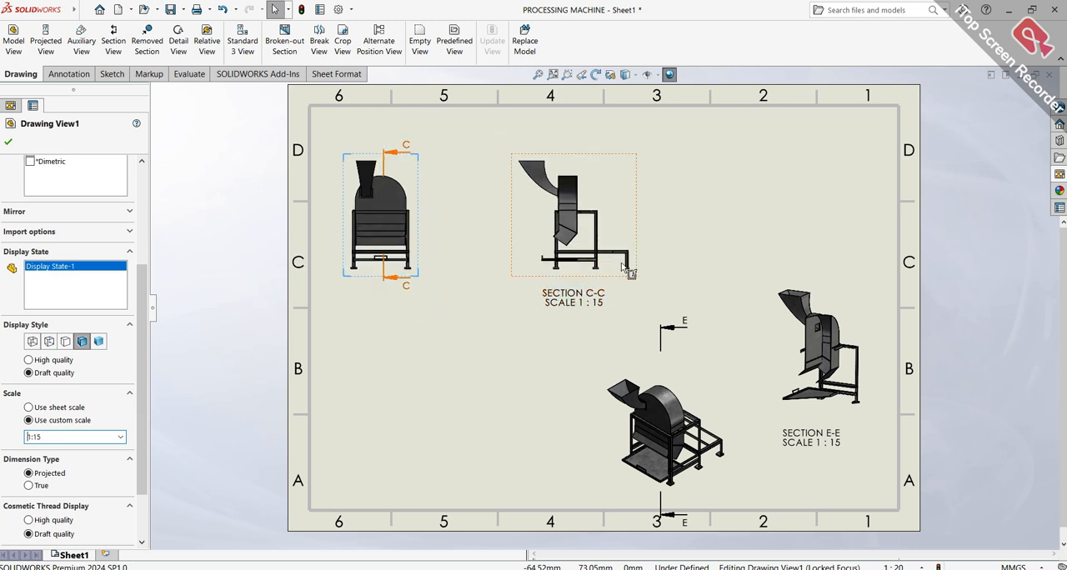
Move the front view closer to the sheet's upper-left corner and adjust section view C-C's horizontal spacing beside it
drag(613, 285, 575, 285)
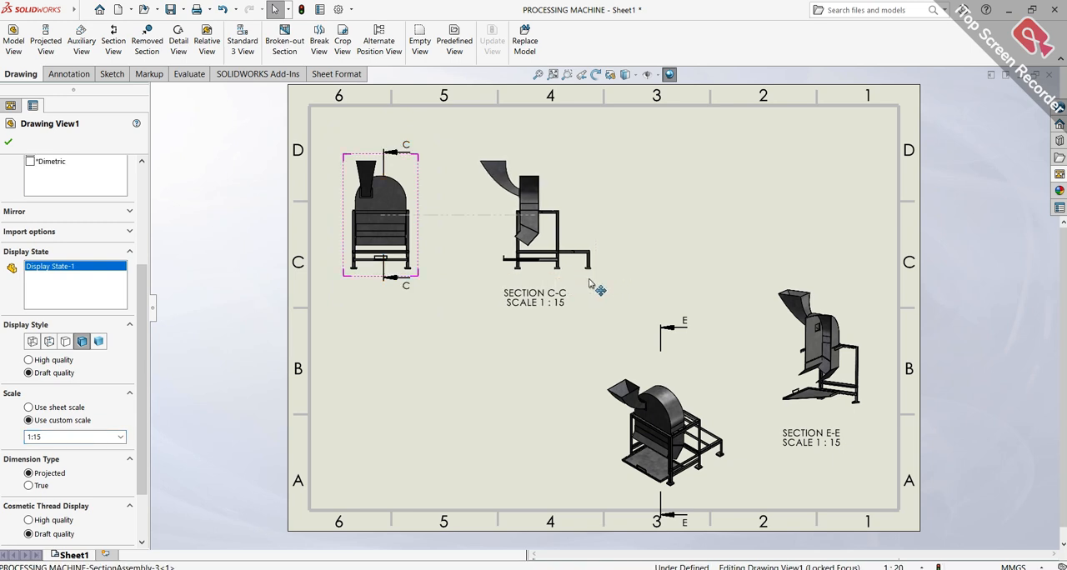
mouse_move(421, 159)
mouse_down()
mouse_move(419, 184)
mouse_move(415, 149)
mouse_up()
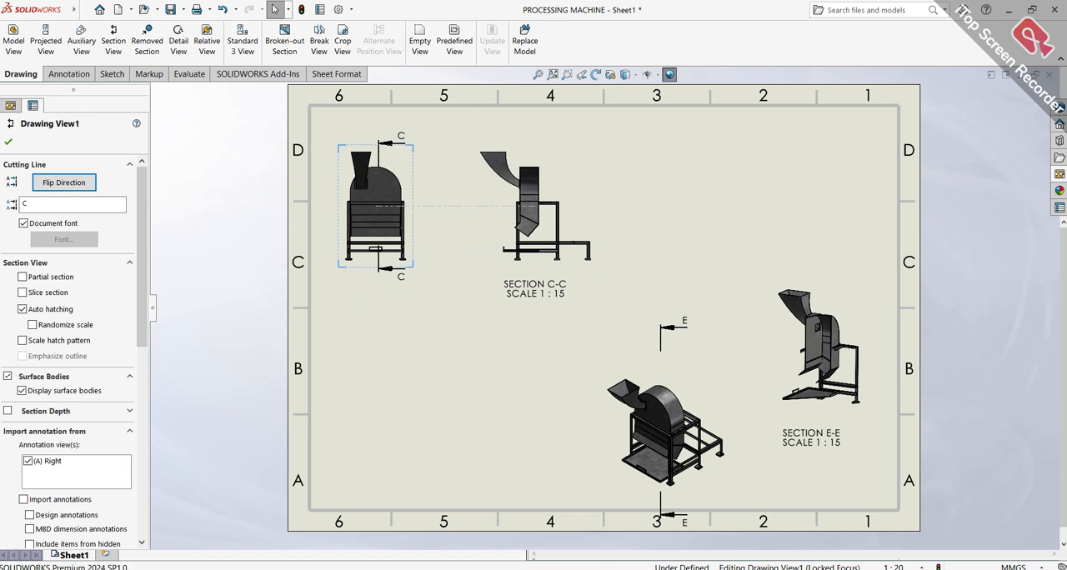
click(592, 153)
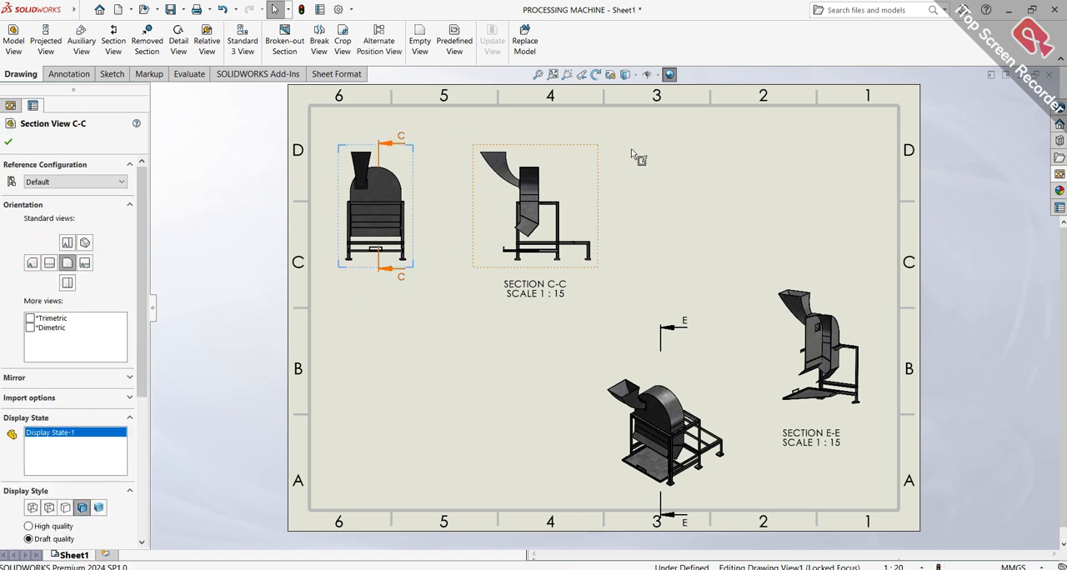
drag(610, 164, 627, 156)
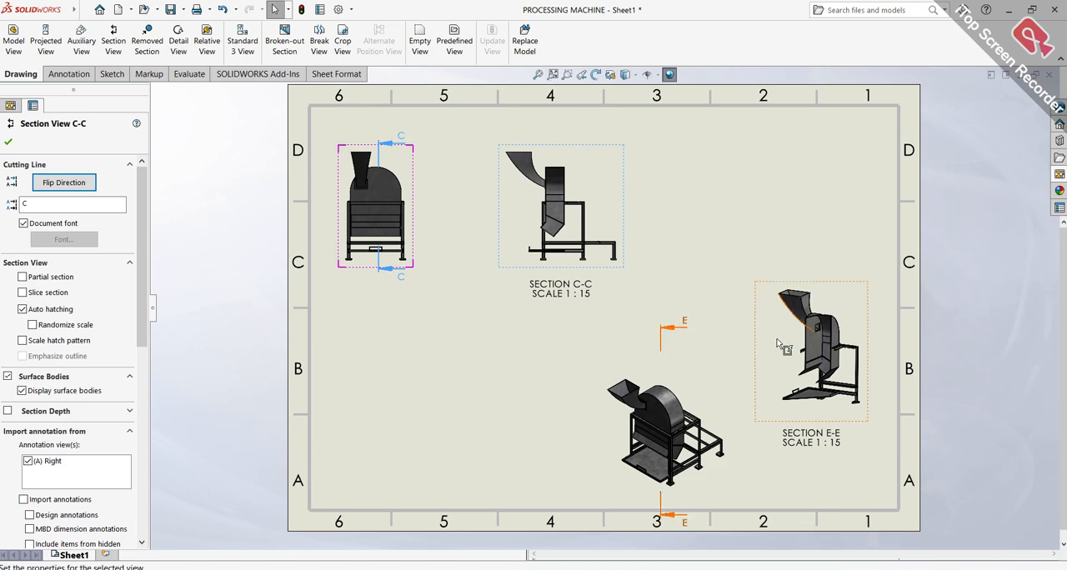
scroll(824, 386, down, 6)
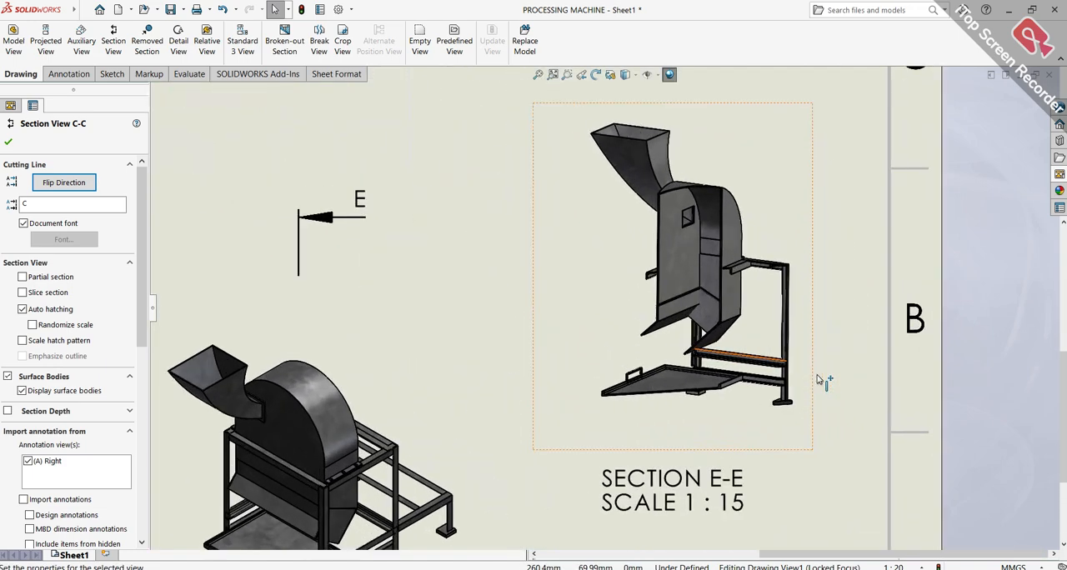
scroll(817, 379, up, 8)
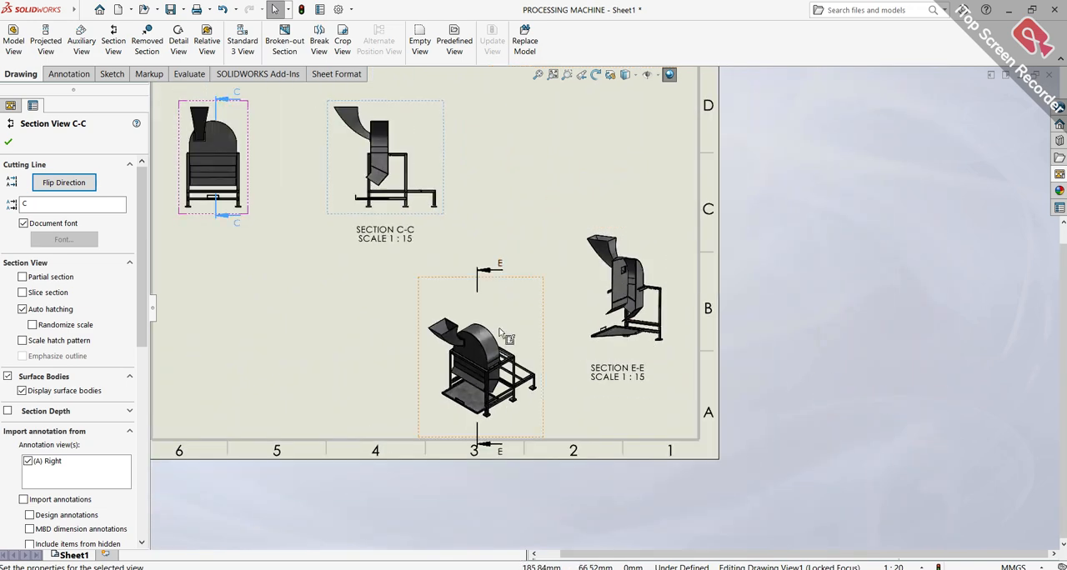
scroll(670, 304, down, 1)
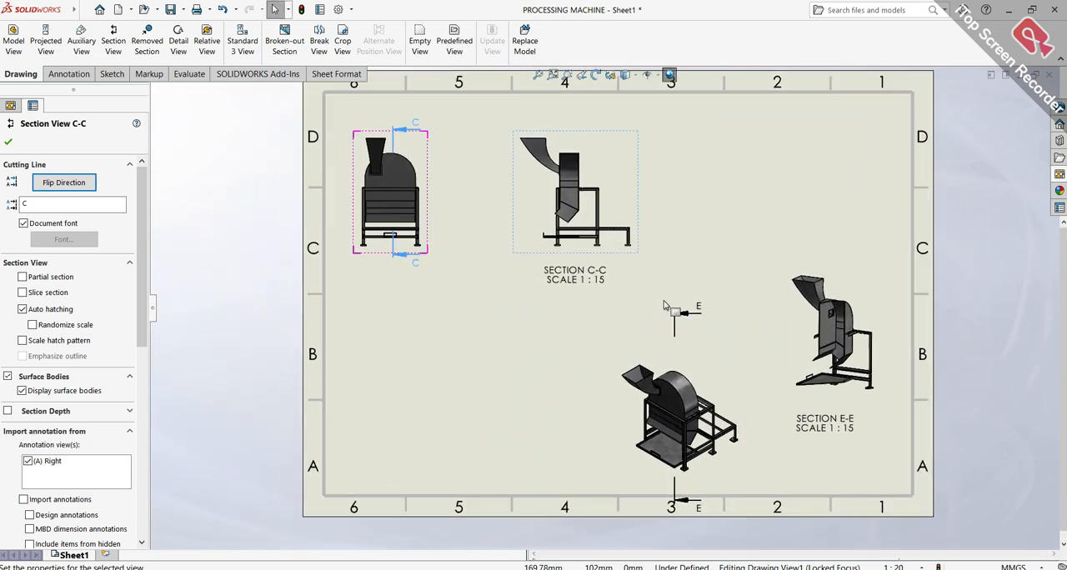
scroll(666, 305, up, 1)
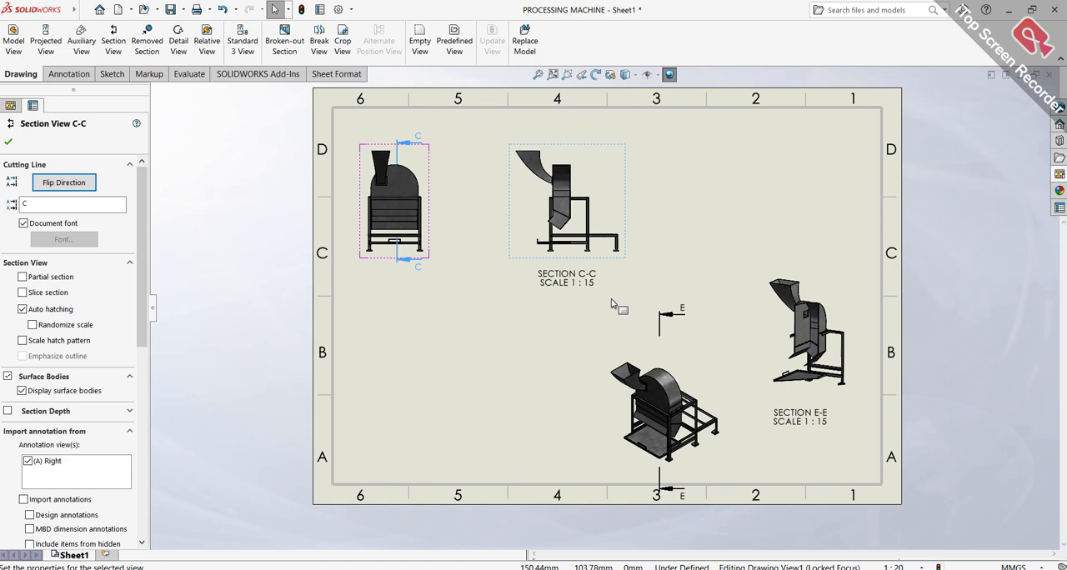
click(48, 50)
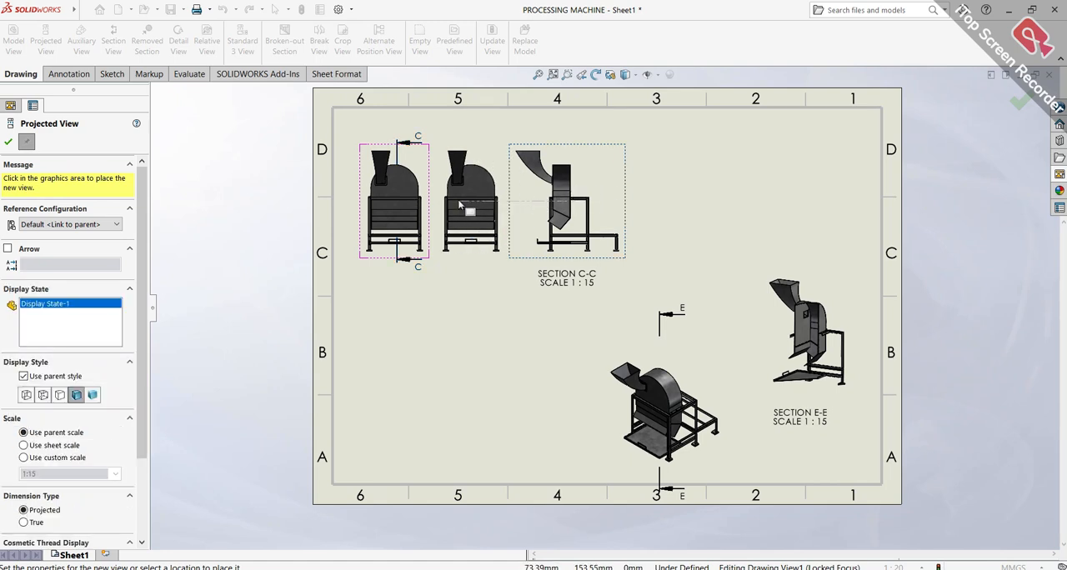
key(Escape)
scroll(642, 255, down, 3)
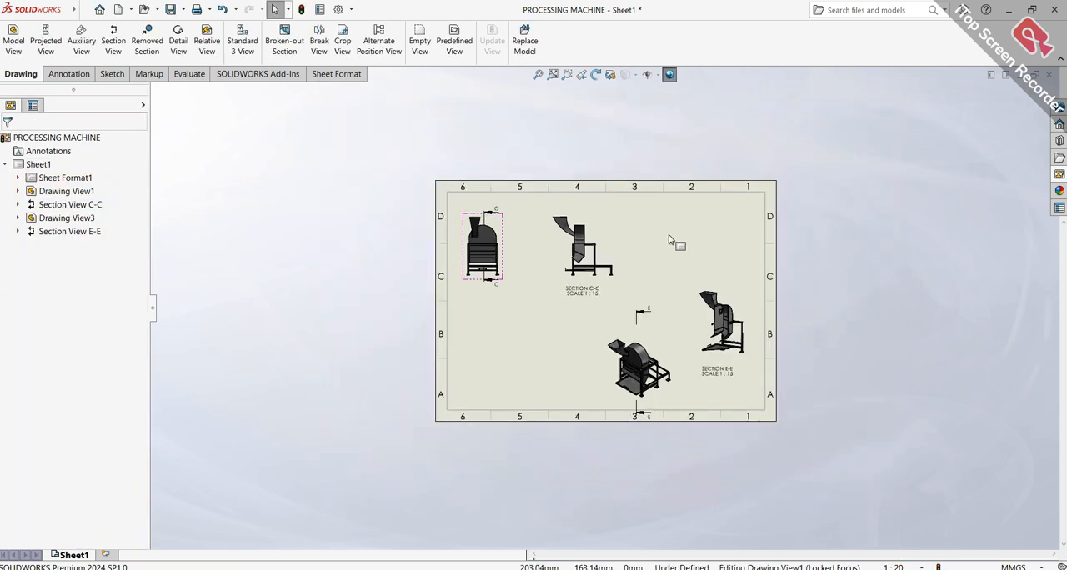
scroll(685, 264, down, 3)
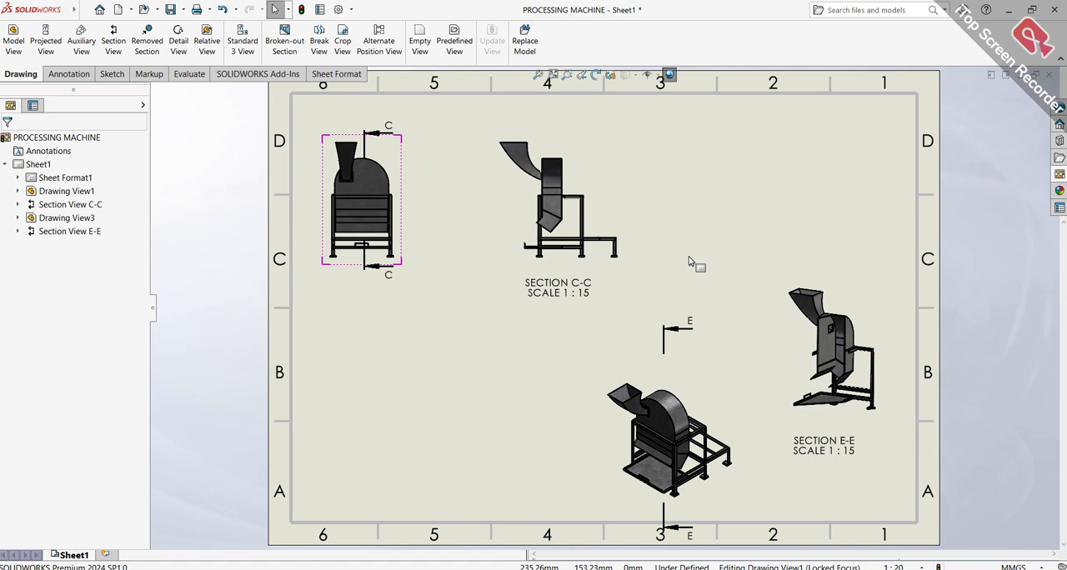
Set the front view's custom scale to 1:10
click(406, 169)
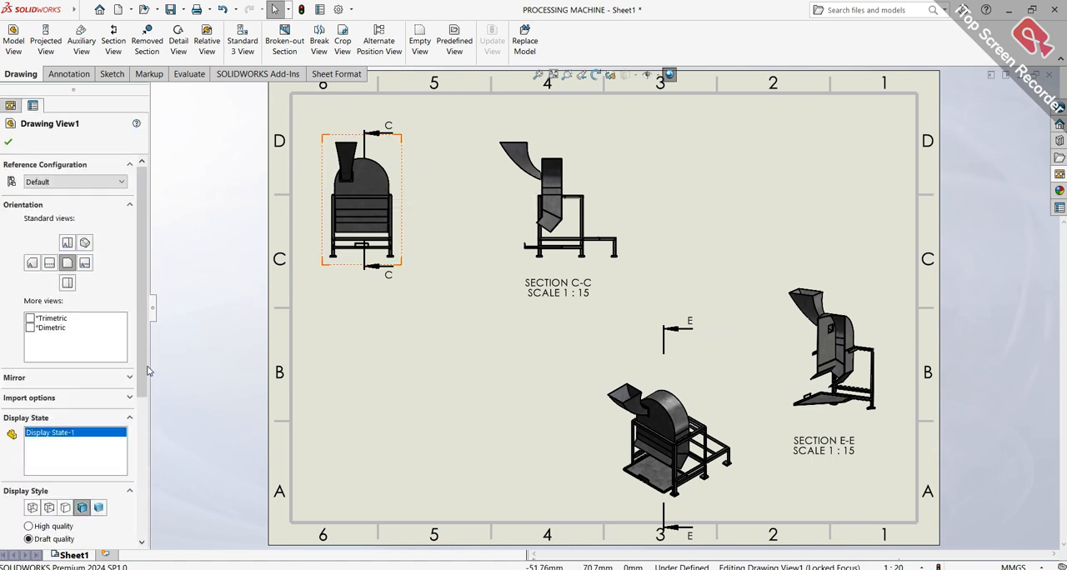
scroll(149, 371, down, 4)
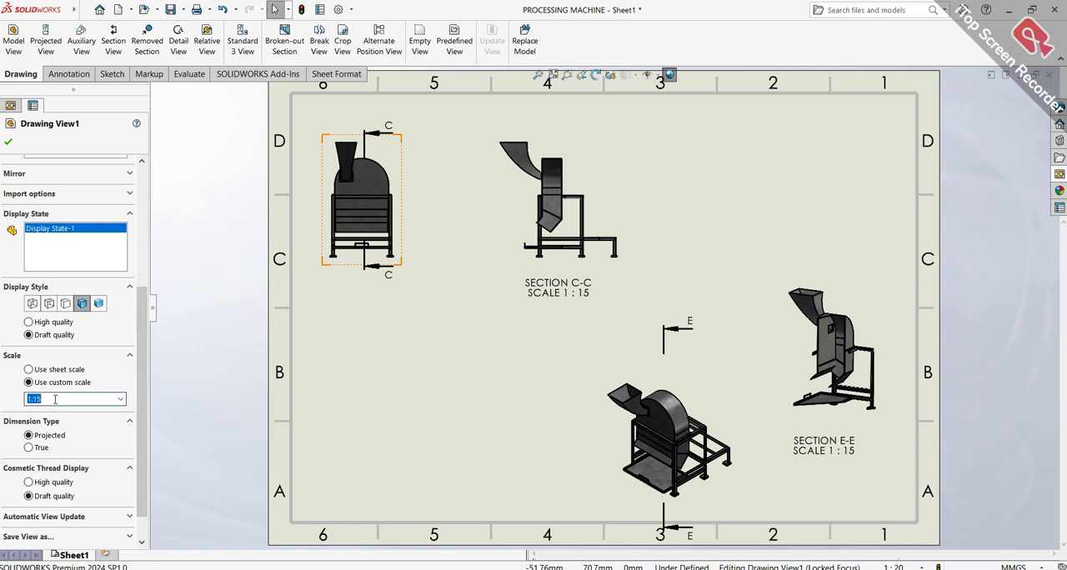
key(Return)
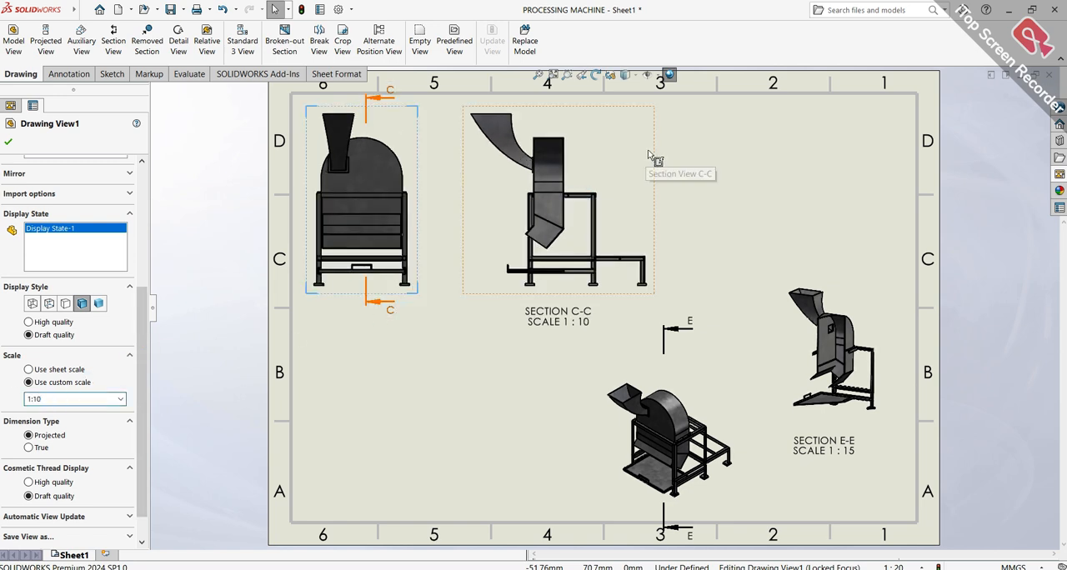
Shift the front view slightly inward from the sheet border and move section view C-C farther along beside it
click(674, 150)
click(670, 164)
click(670, 163)
click(454, 134)
drag(425, 137, 448, 141)
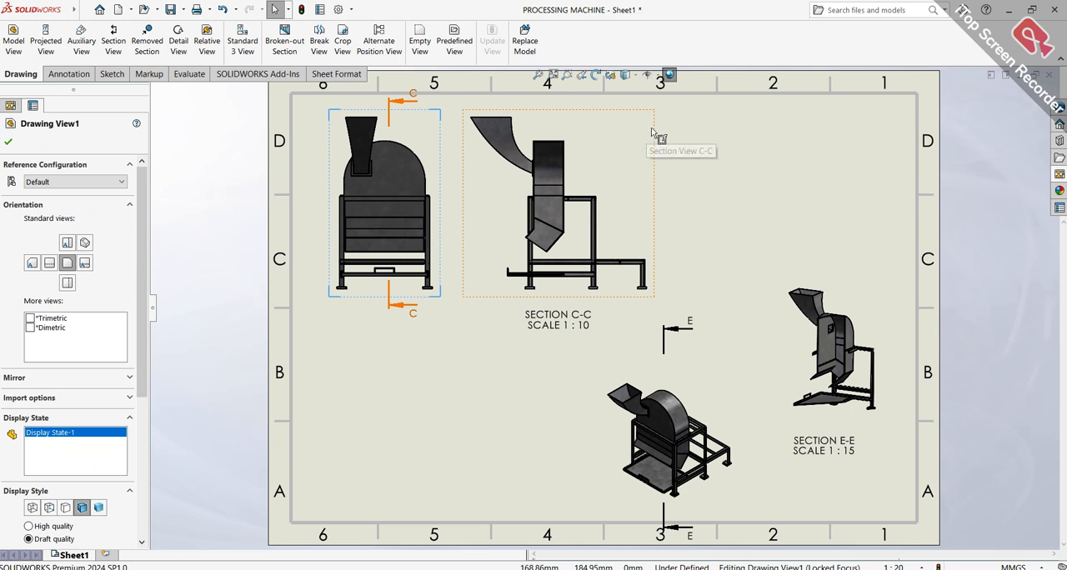
mouse_move(659, 135)
mouse_down()
mouse_move(708, 143)
mouse_move(692, 143)
mouse_up()
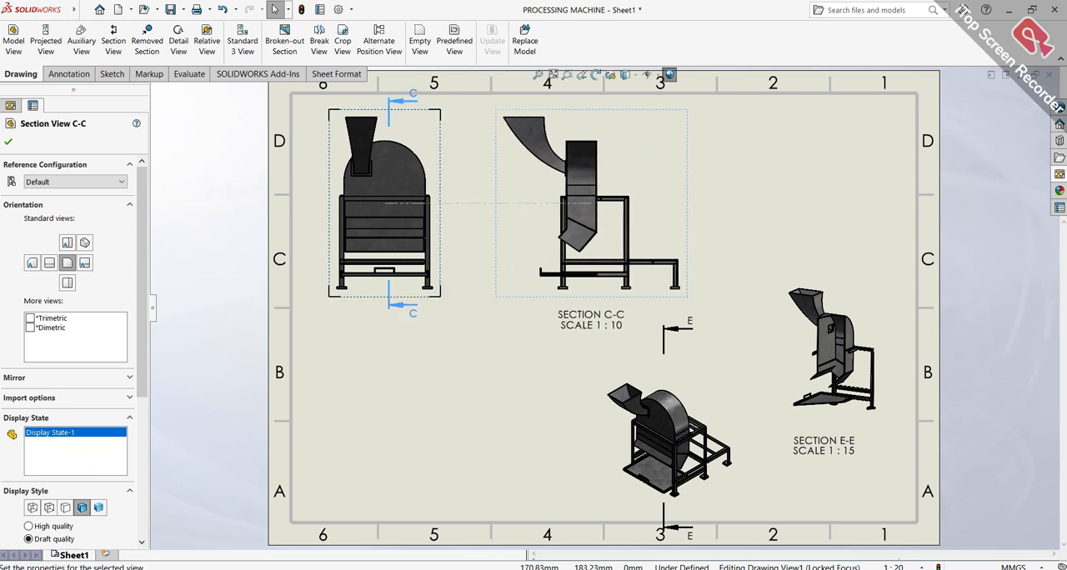
click(8, 143)
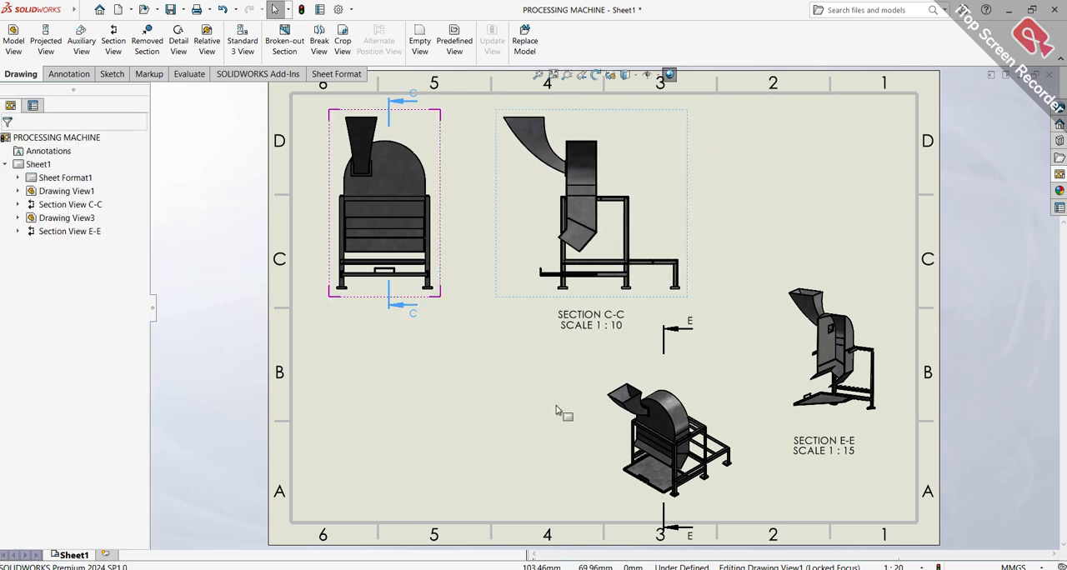
Try a custom scale of 1:10 on the isometric view
click(600, 426)
right_click(600, 426)
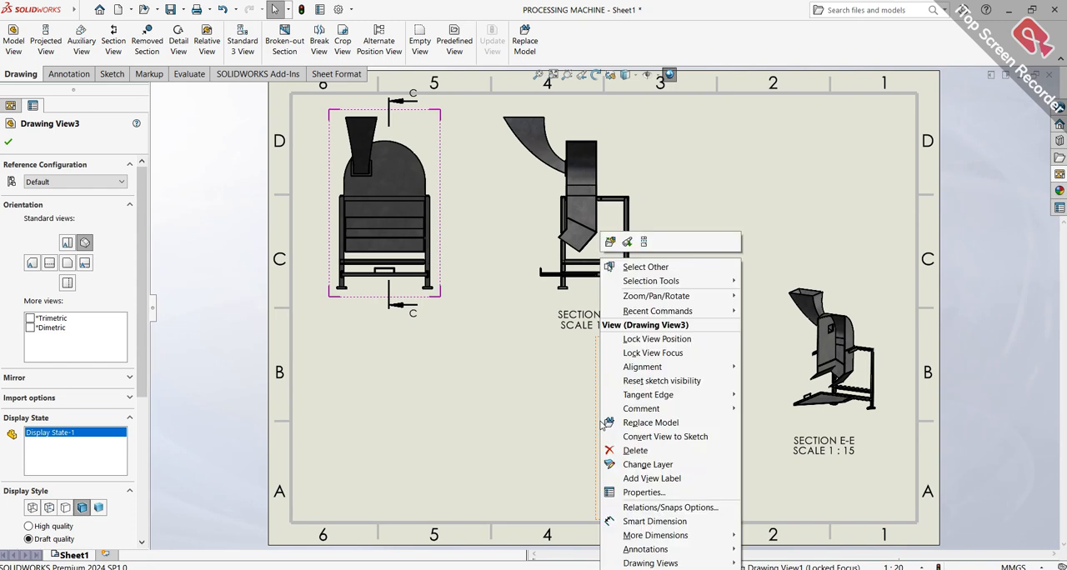
click(135, 377)
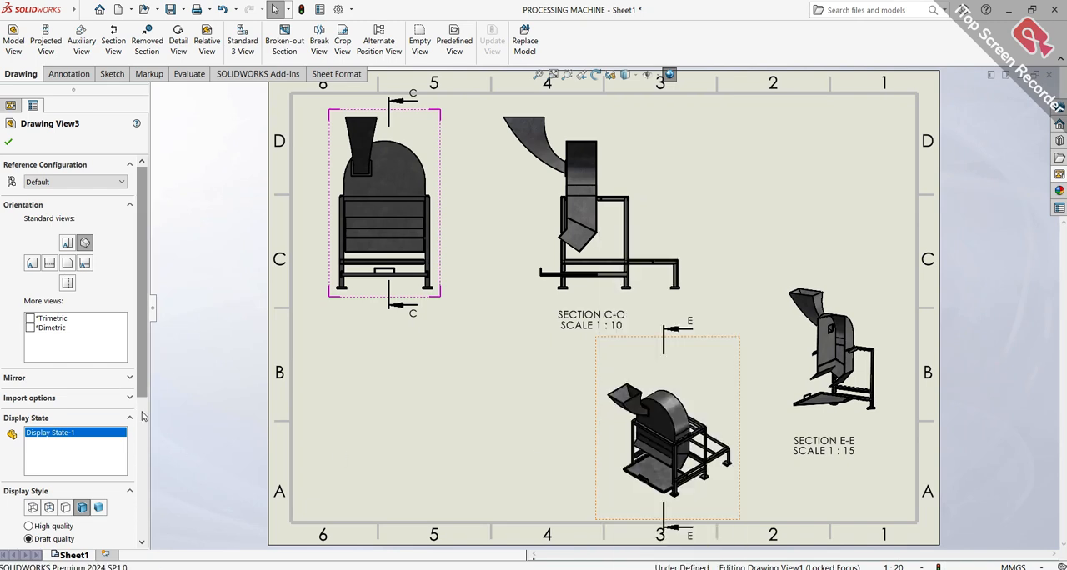
scroll(75, 417, down, 5)
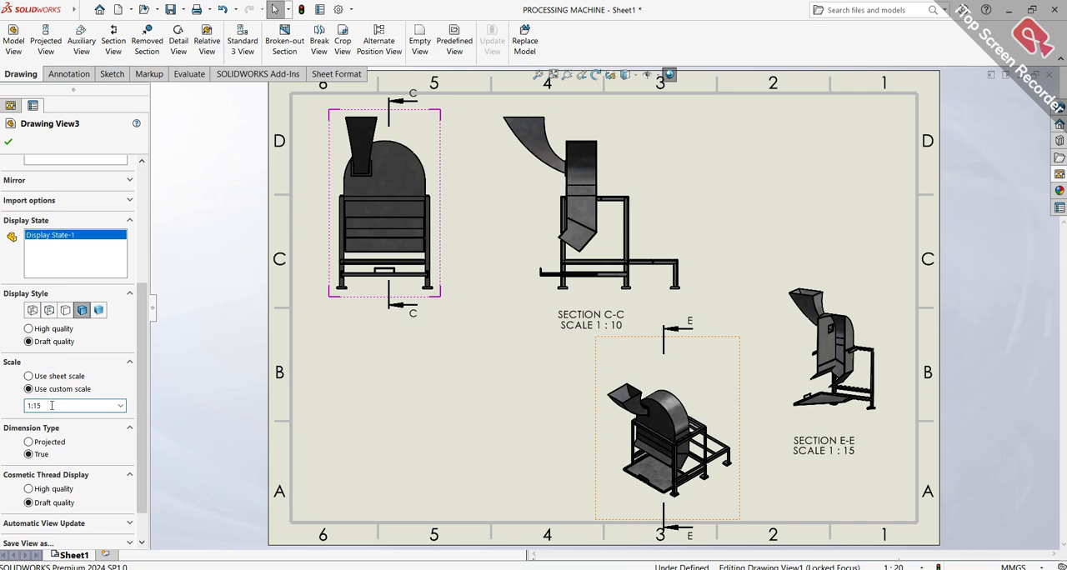
key(Return)
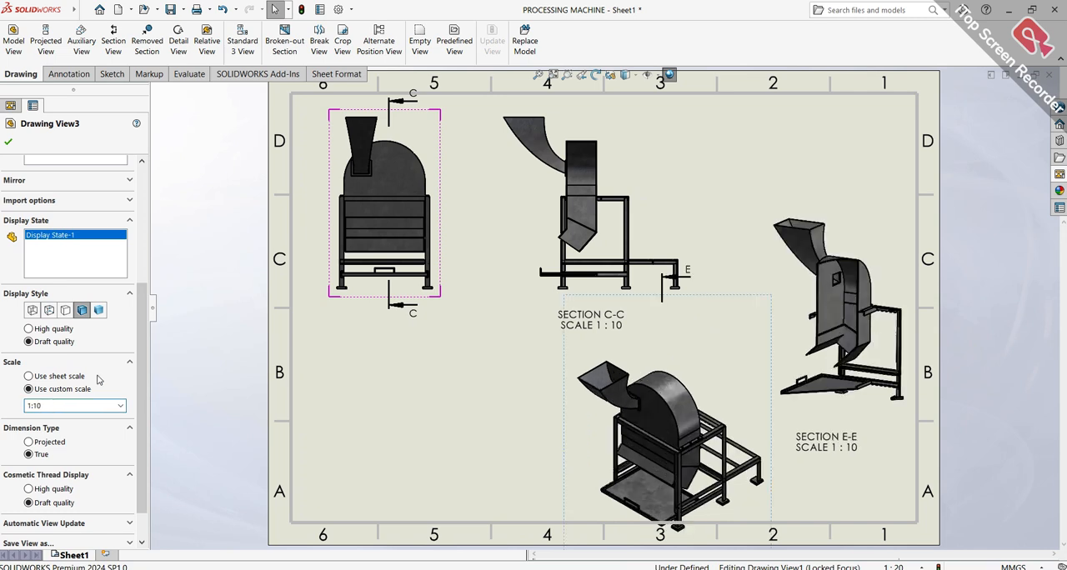
Move the isometric view below the front view and widen the gap between section view C-C and the front view
mouse_move(753, 421)
mouse_down()
mouse_move(752, 410)
mouse_move(761, 416)
mouse_move(614, 444)
mouse_move(601, 429)
mouse_move(631, 431)
mouse_move(595, 431)
mouse_up()
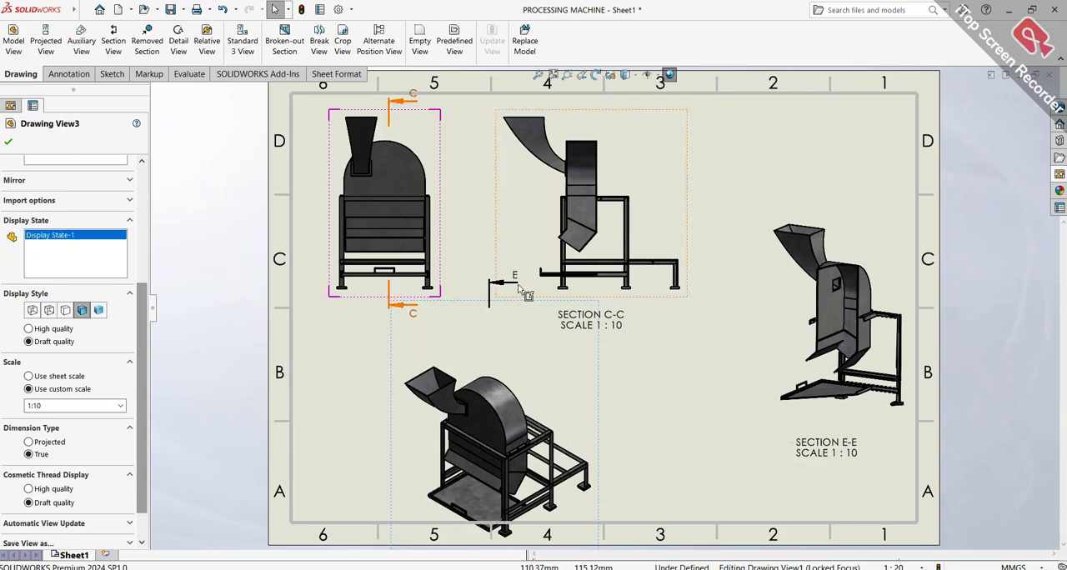
click(615, 370)
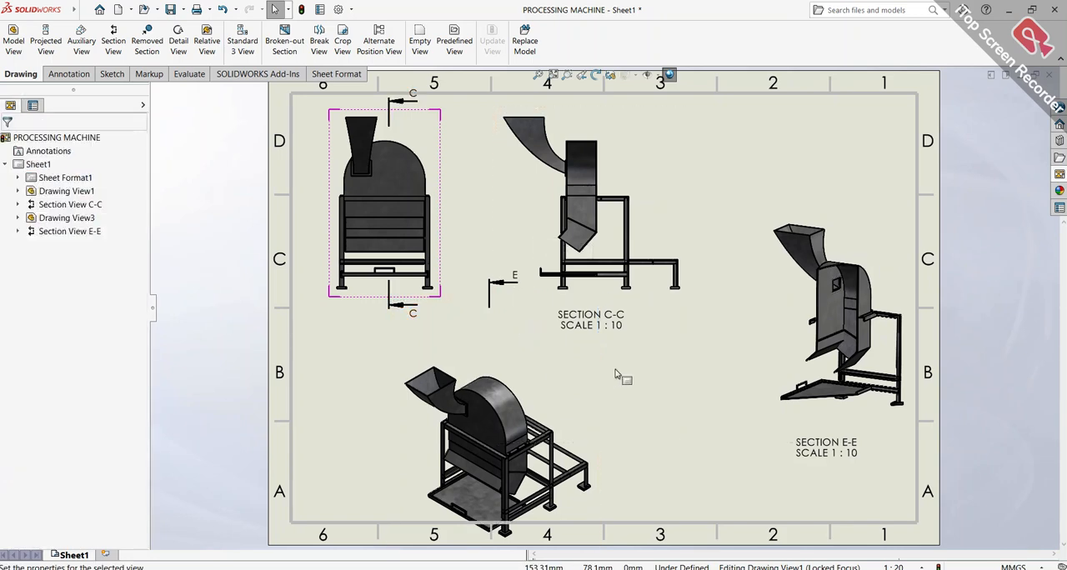
drag(495, 284, 515, 314)
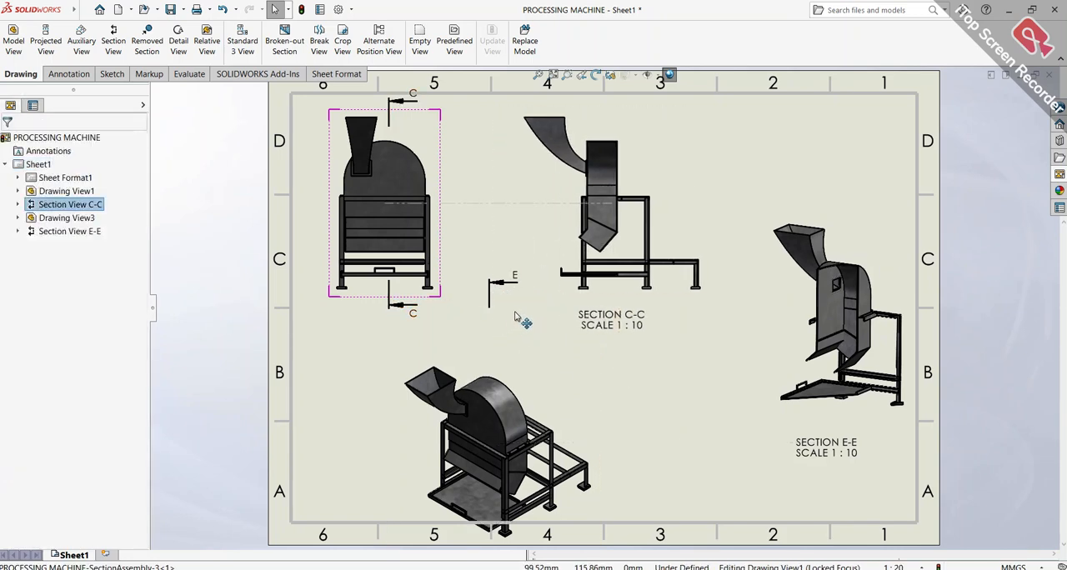
mouse_move(596, 411)
mouse_down()
mouse_move(590, 390)
mouse_move(590, 415)
mouse_up()
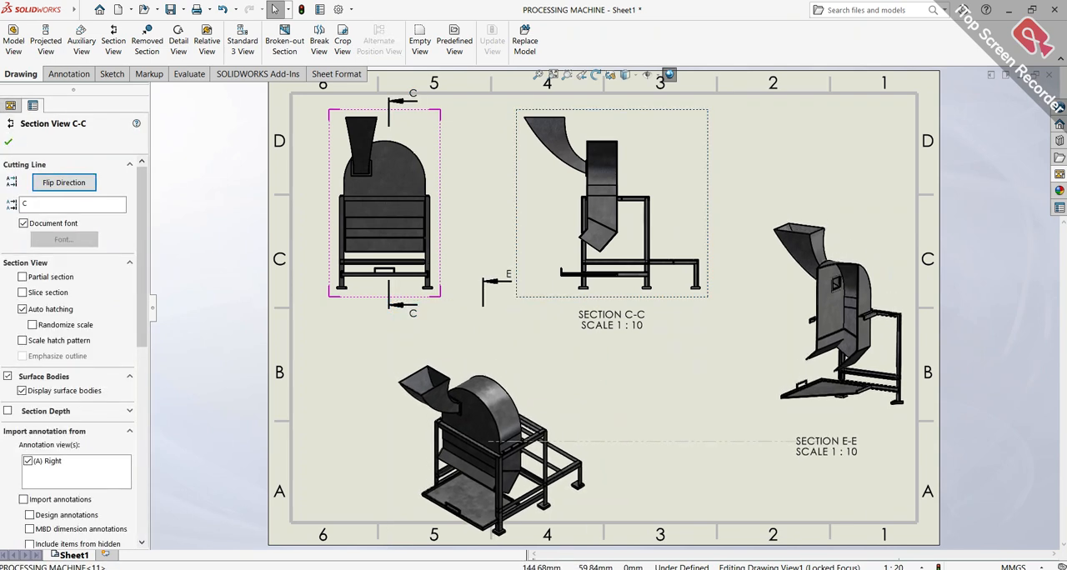
Move section view E-E slightly away from the sheet's right border and raise the isometric view inside the border
click(492, 283)
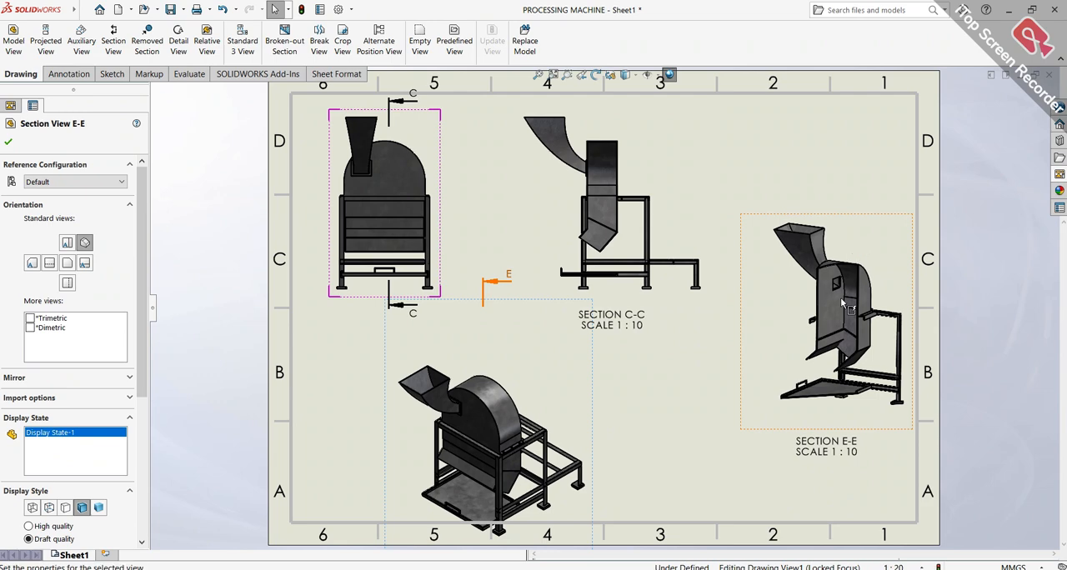
drag(867, 215, 849, 216)
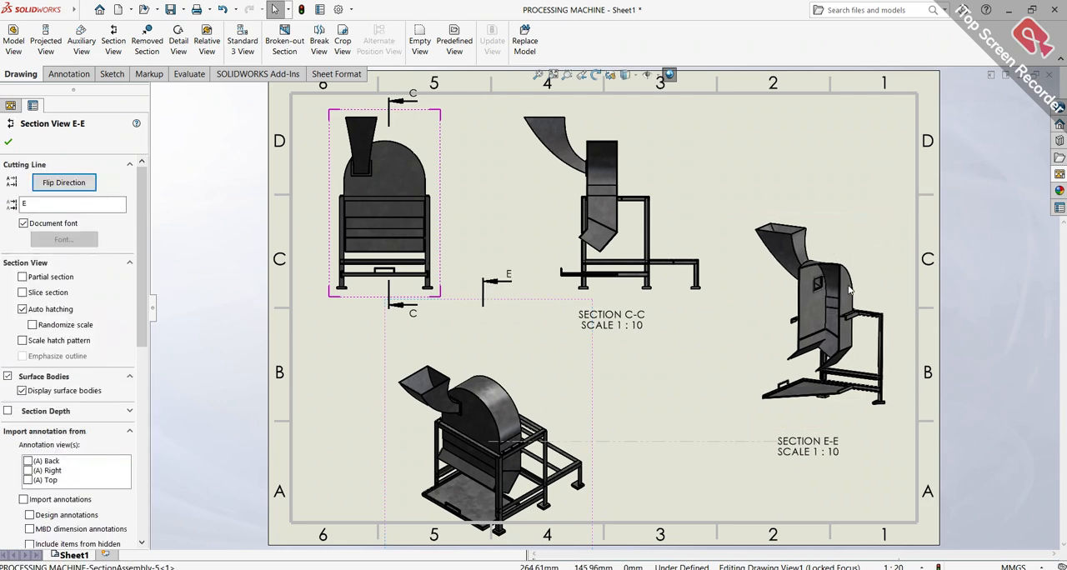
click(748, 450)
scroll(696, 355, up, 3)
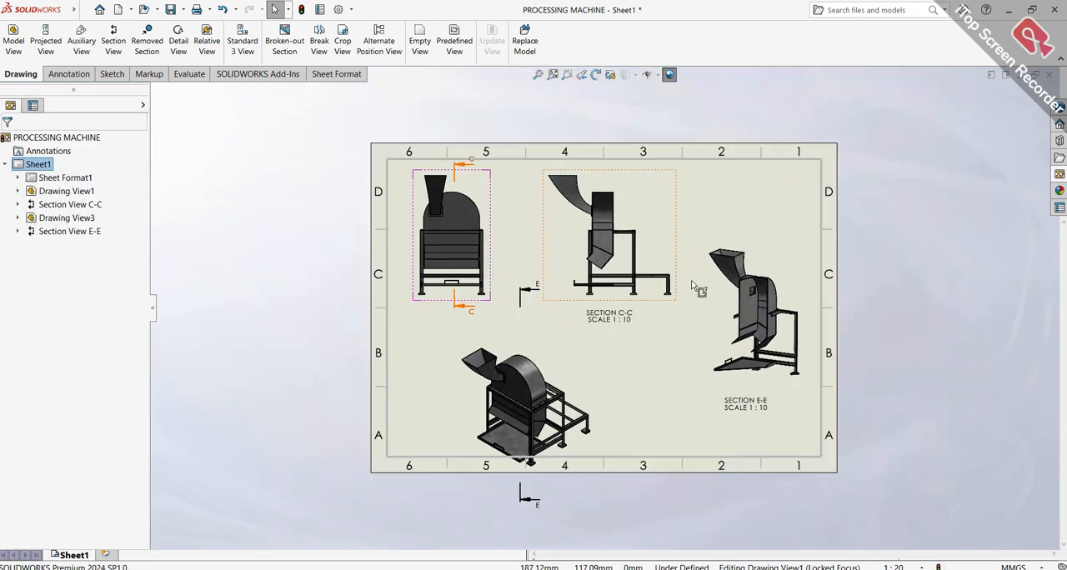
scroll(711, 243, down, 3)
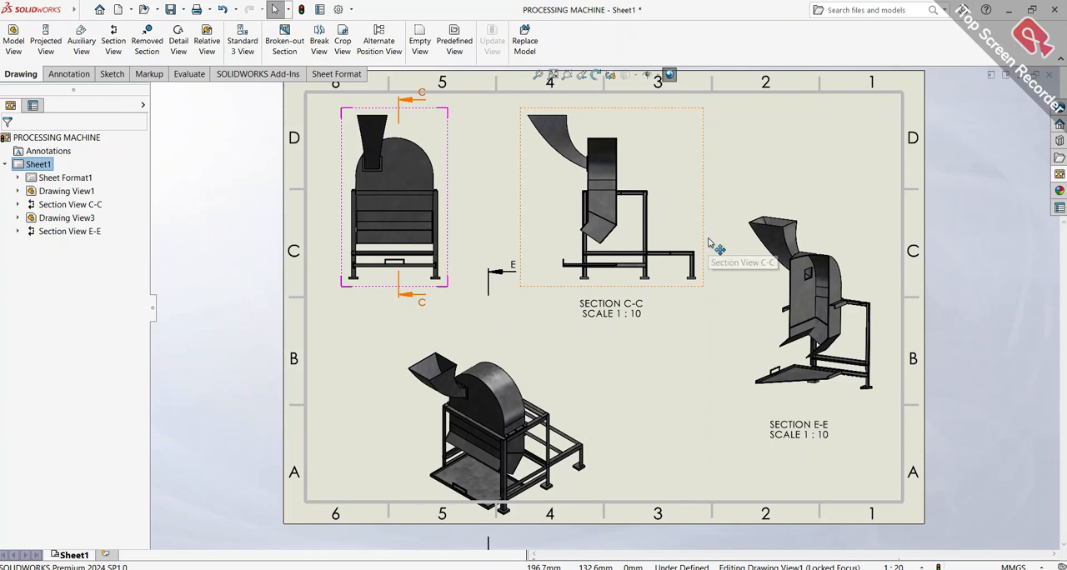
click(594, 460)
mouse_move(593, 459)
mouse_down()
mouse_move(606, 397)
mouse_move(619, 438)
mouse_up()
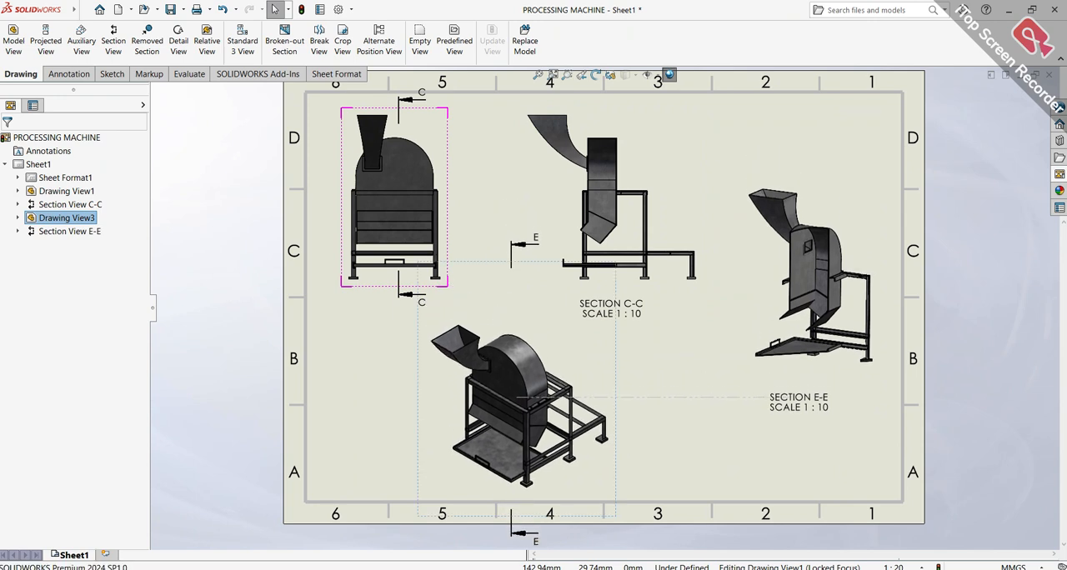
Try a custom scale of 1:7 on the isometric view and settle on 1:15
drag(144, 365, 150, 470)
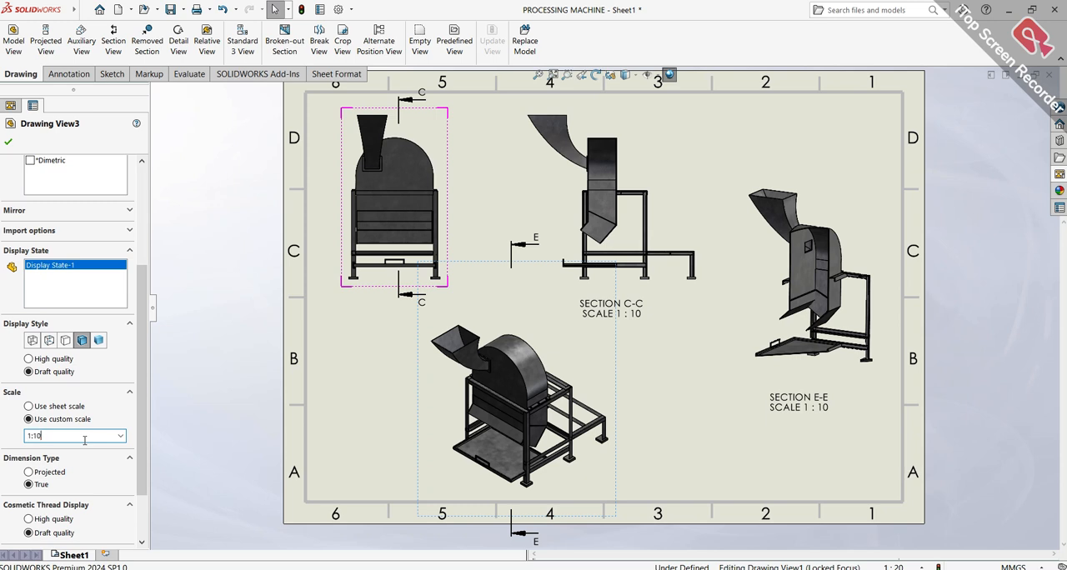
text(1:7)
key(Return)
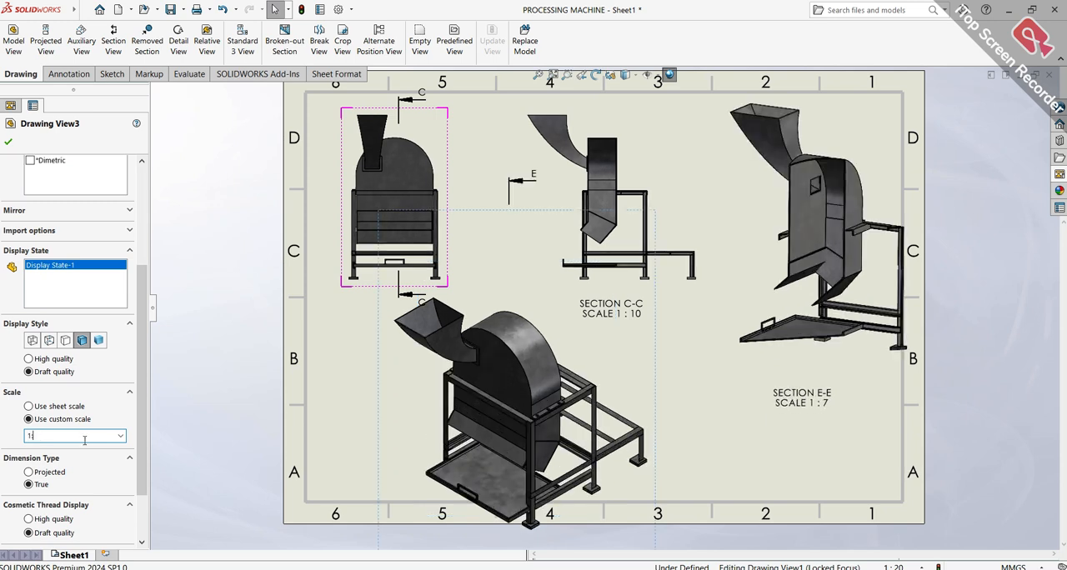
key(Return)
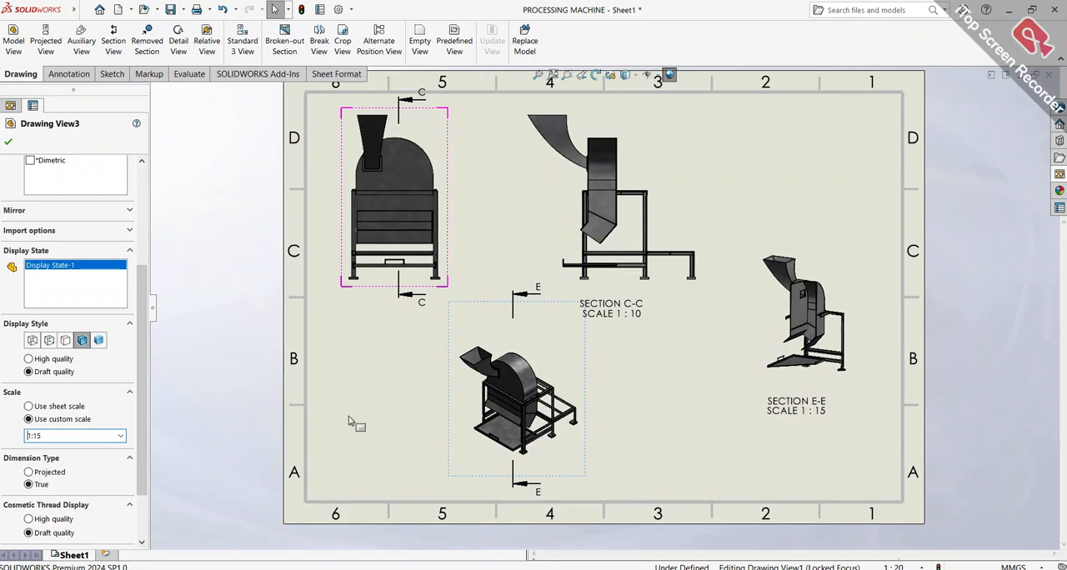
Reposition the lower views, with the isometric view nearer section view E-E and E-E at the right border, and bring section view C-C closer to the front view
drag(586, 385, 742, 387)
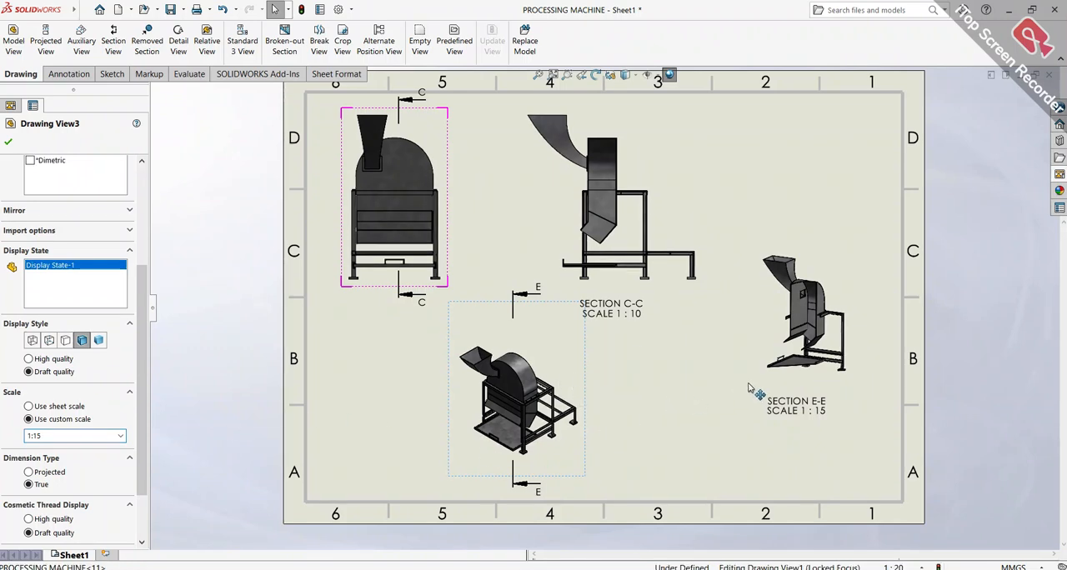
drag(707, 178, 665, 178)
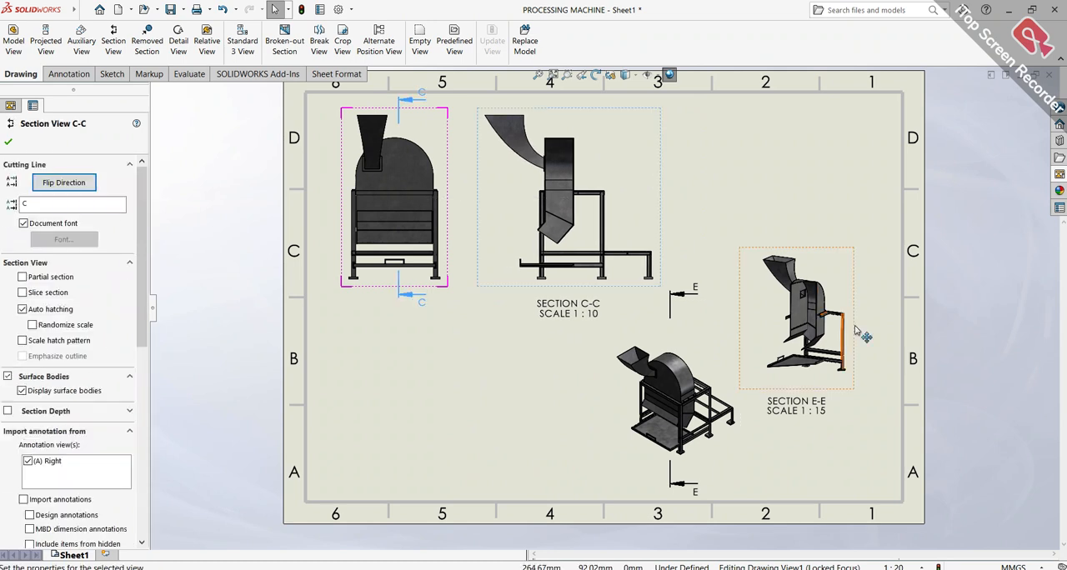
drag(849, 333, 886, 384)
scroll(823, 167, up, 2)
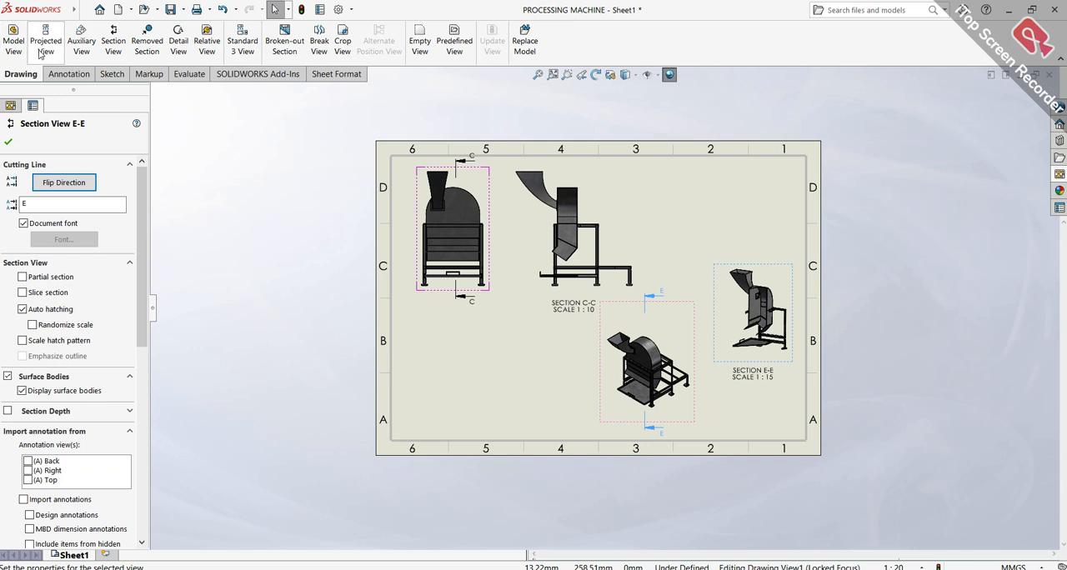
click(80, 42)
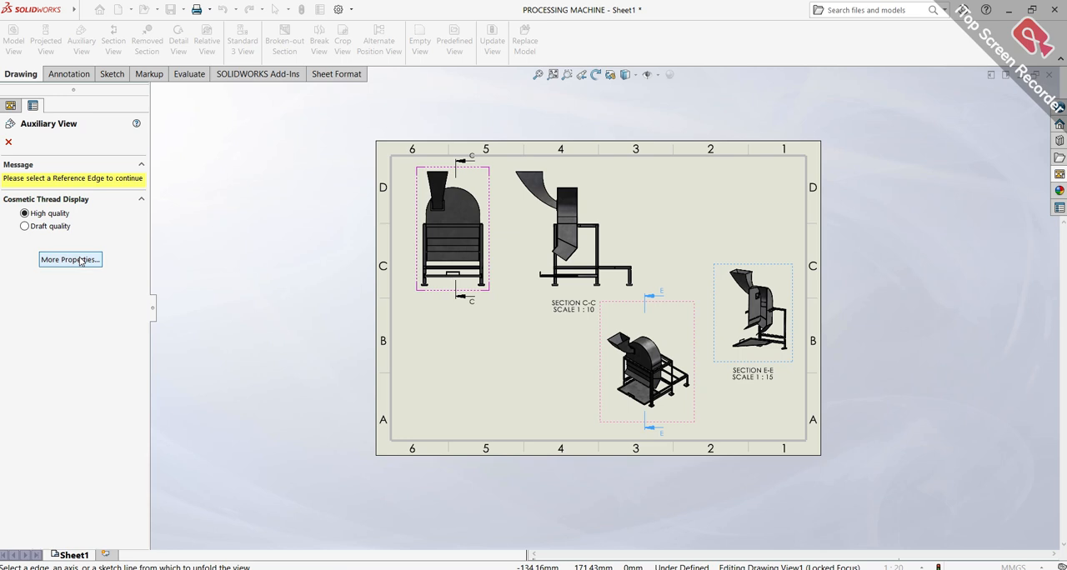
click(7, 143)
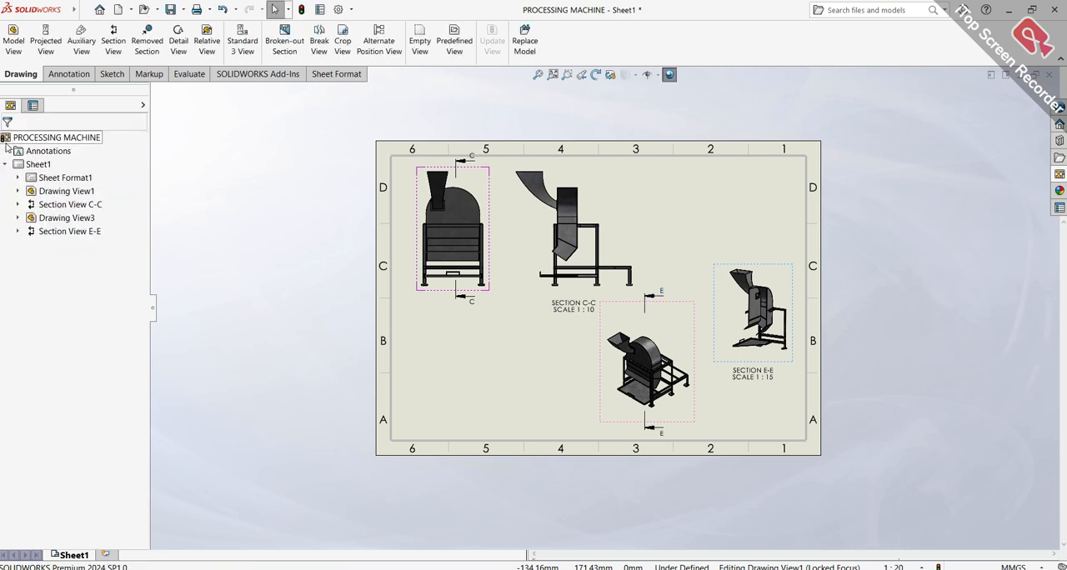
click(179, 43)
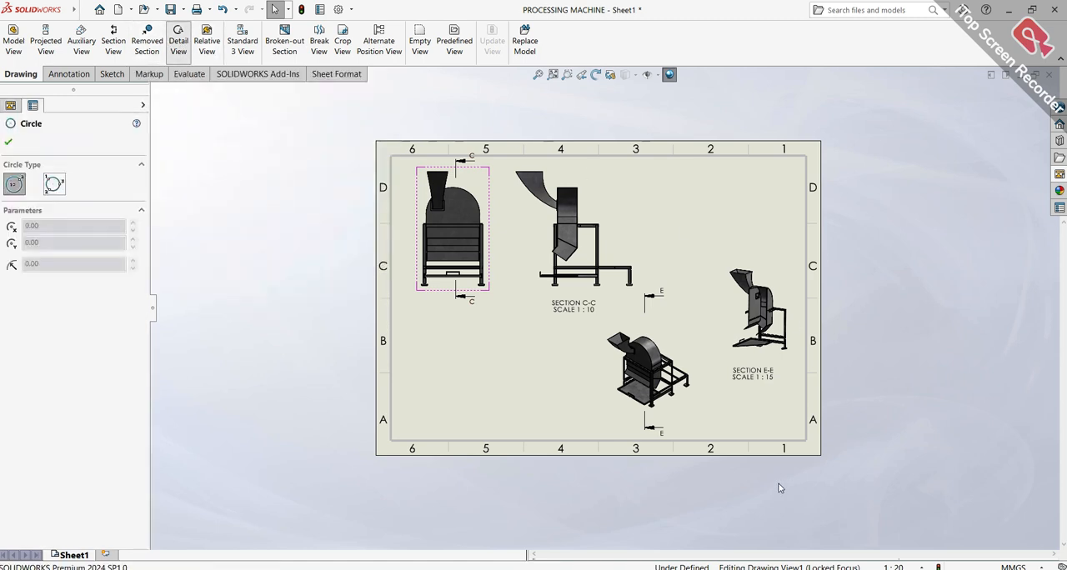
scroll(688, 416, down, 5)
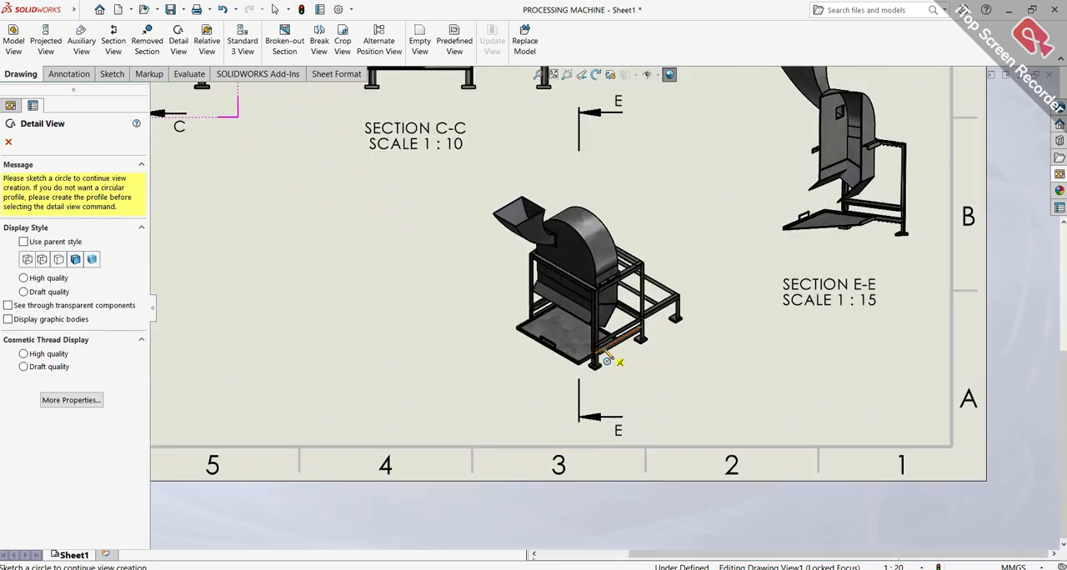
scroll(617, 358, down, 8)
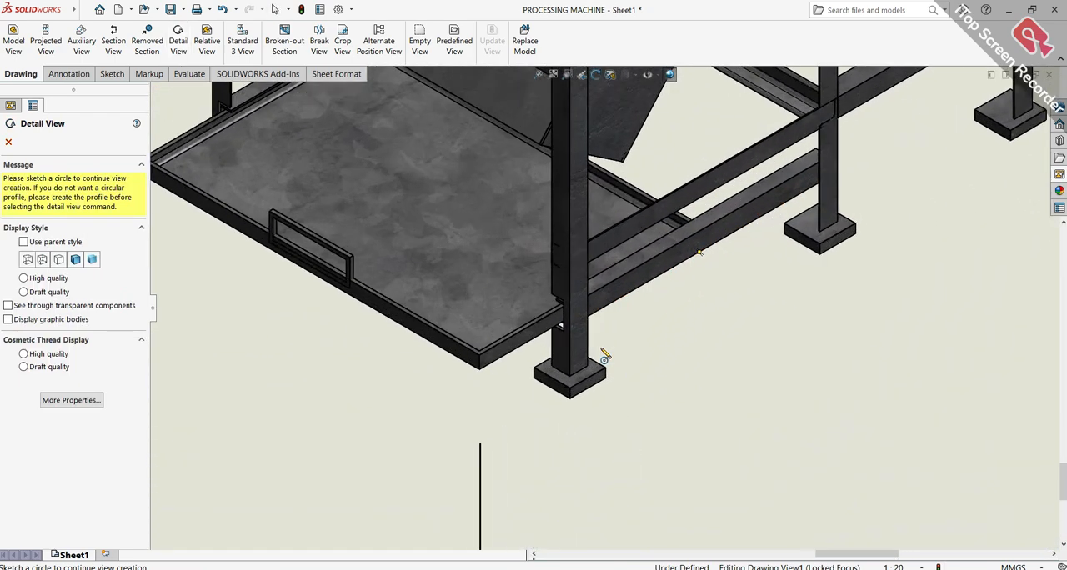
scroll(604, 357, down, 3)
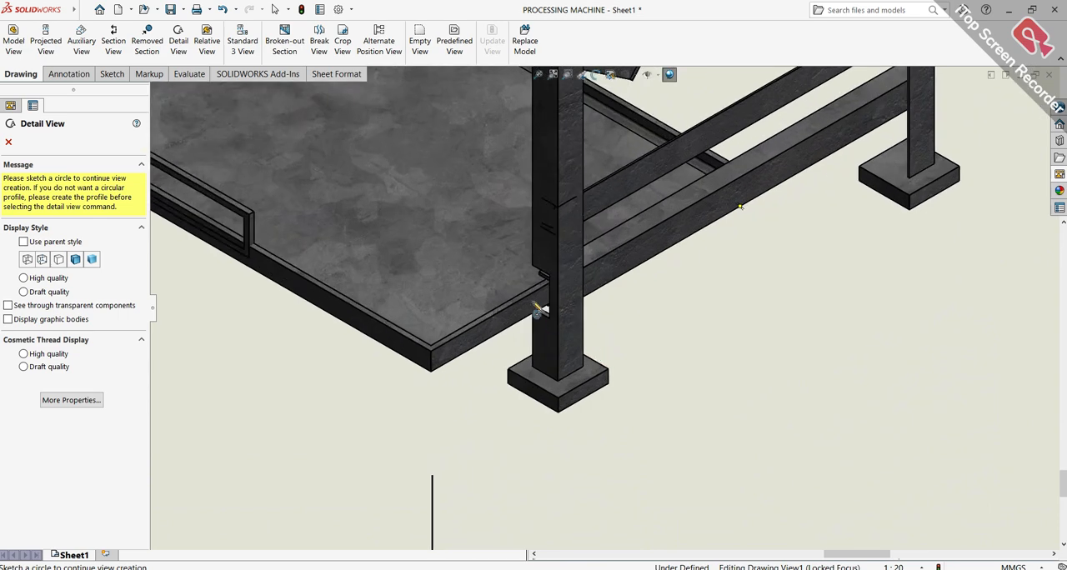
scroll(568, 311, down, 4)
click(566, 303)
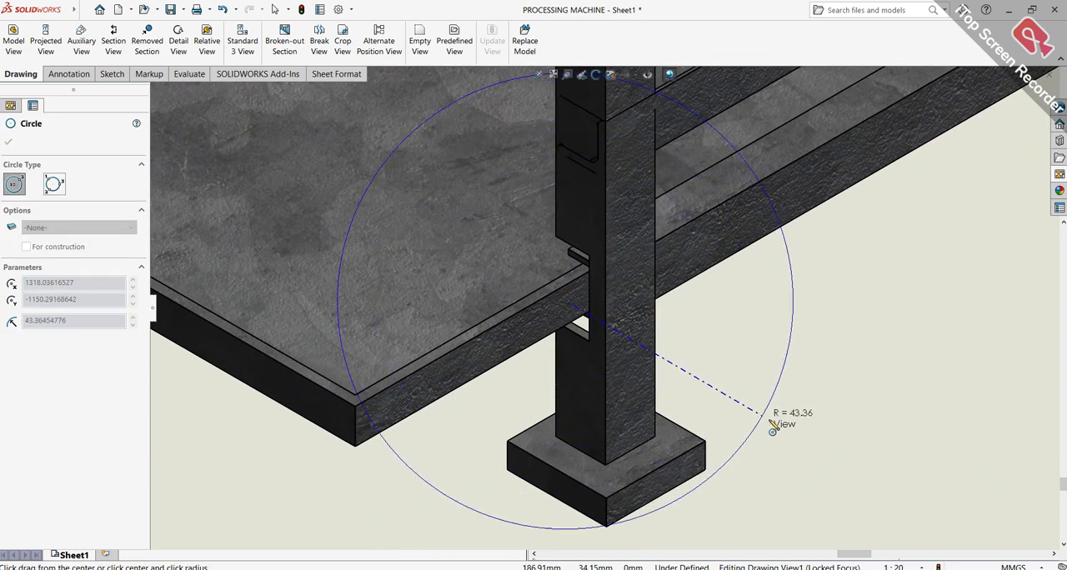
click(812, 451)
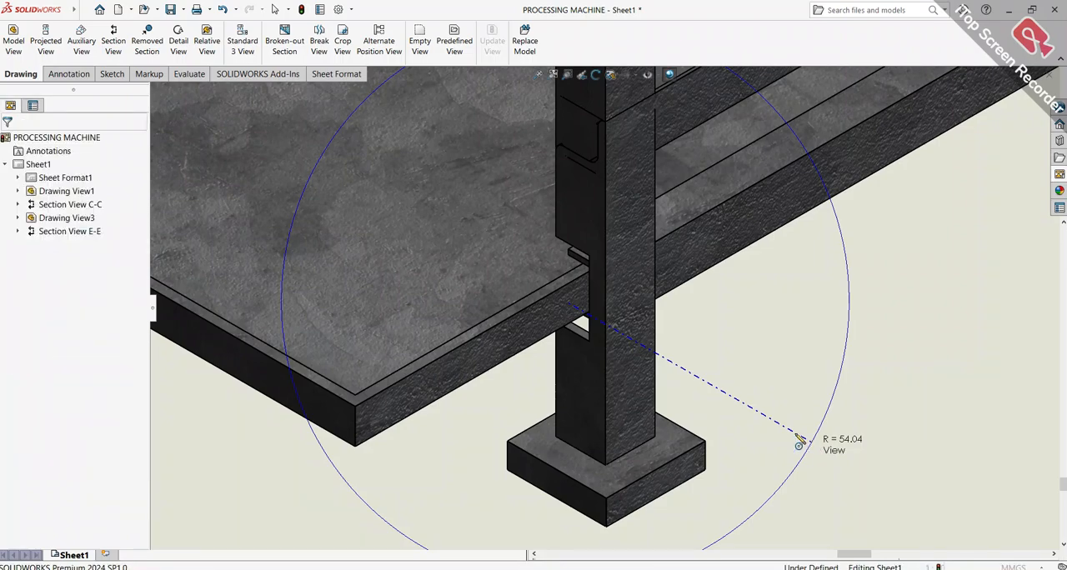
scroll(747, 416, up, 3)
scroll(771, 411, up, 5)
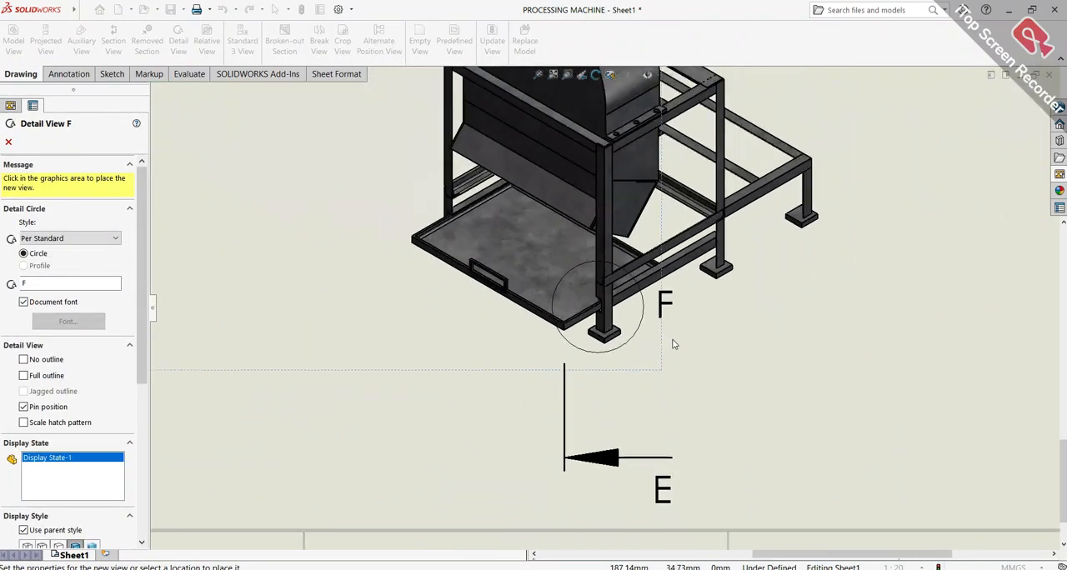
scroll(515, 303, down, 2)
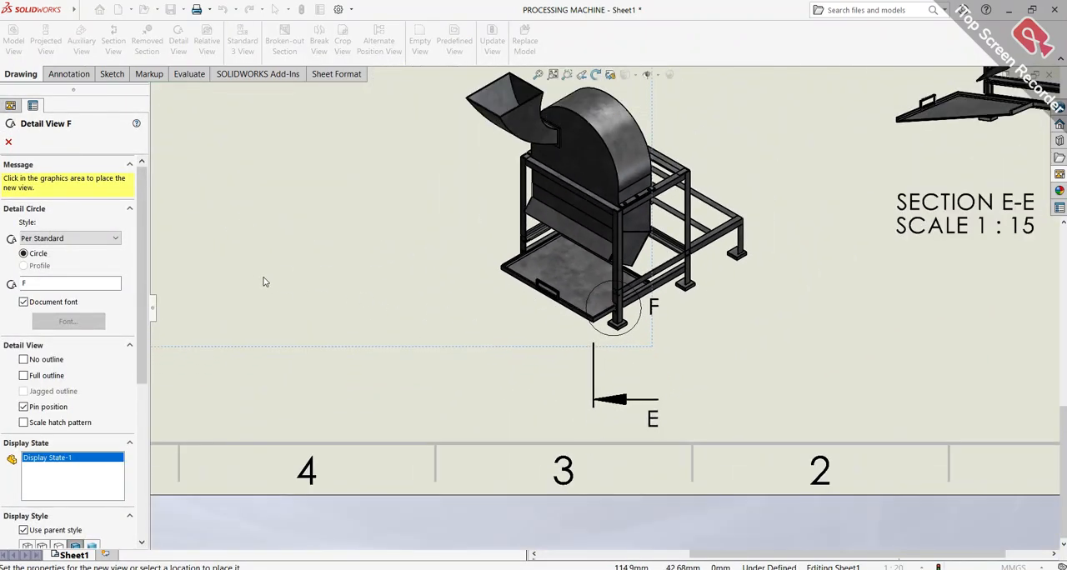
scroll(621, 304, up, 5)
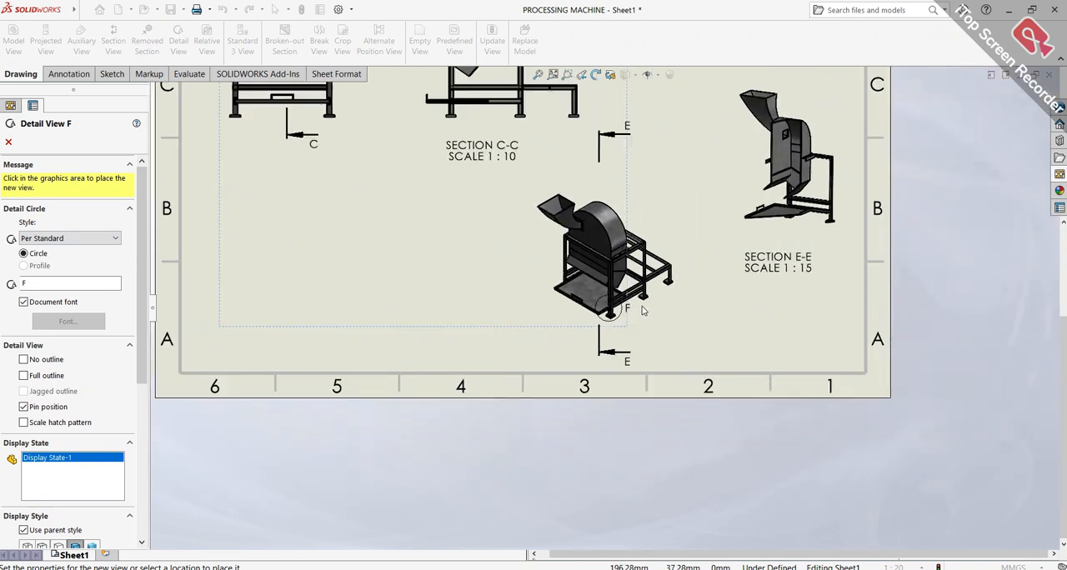
scroll(624, 303, down, 4)
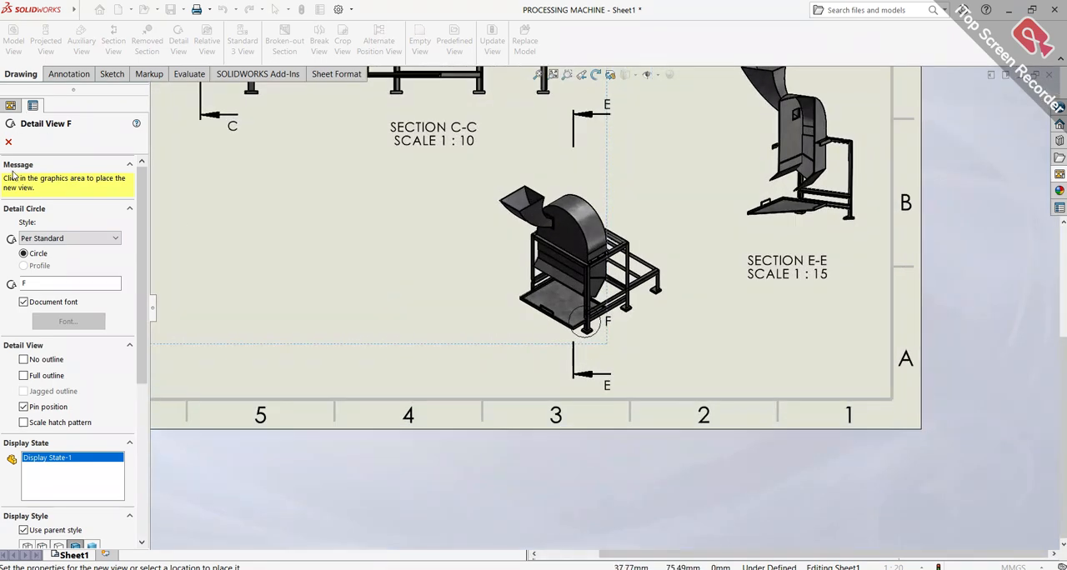
click(9, 145)
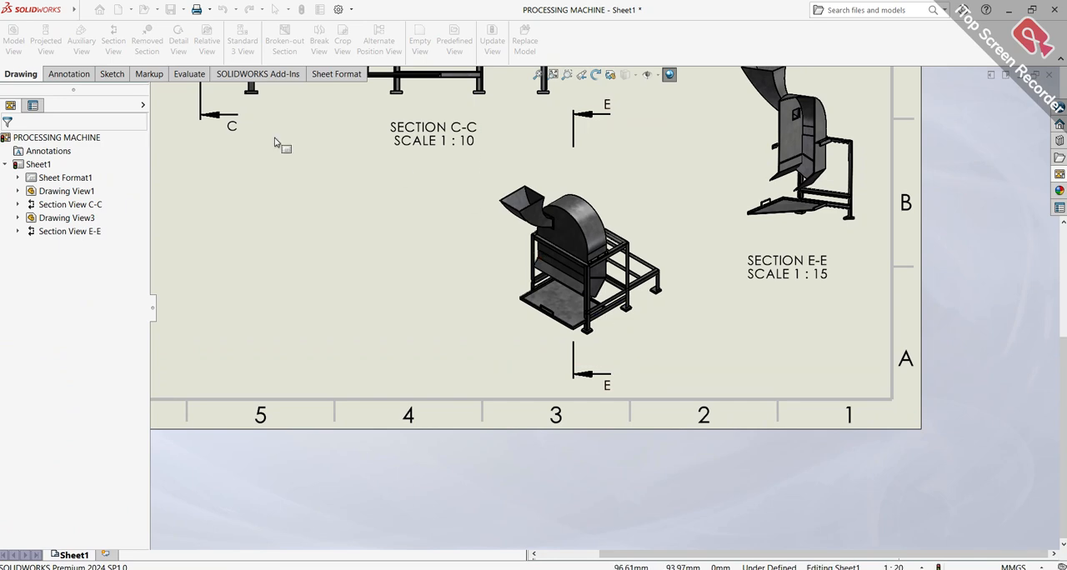
Create a circular detail view of the isometric view's front leg joint and place it between the isometric view and section view E-E
click(178, 44)
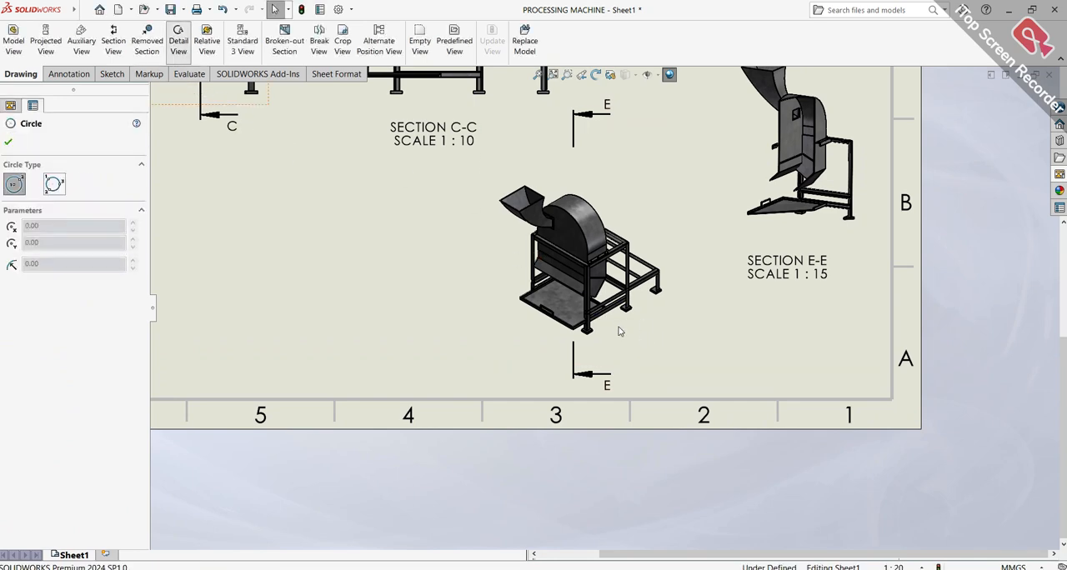
scroll(605, 321, down, 6)
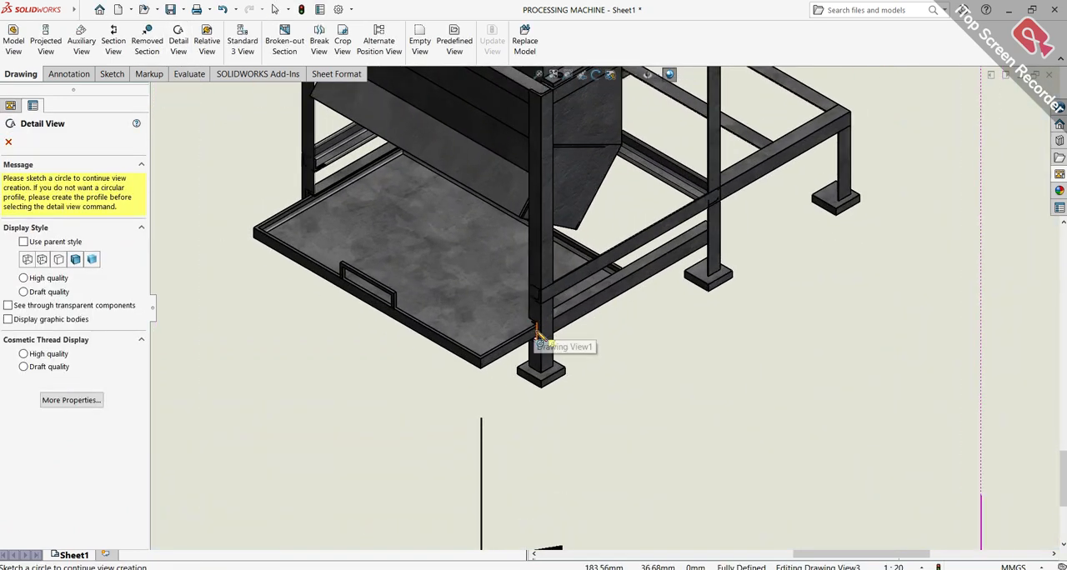
scroll(542, 346, down, 4)
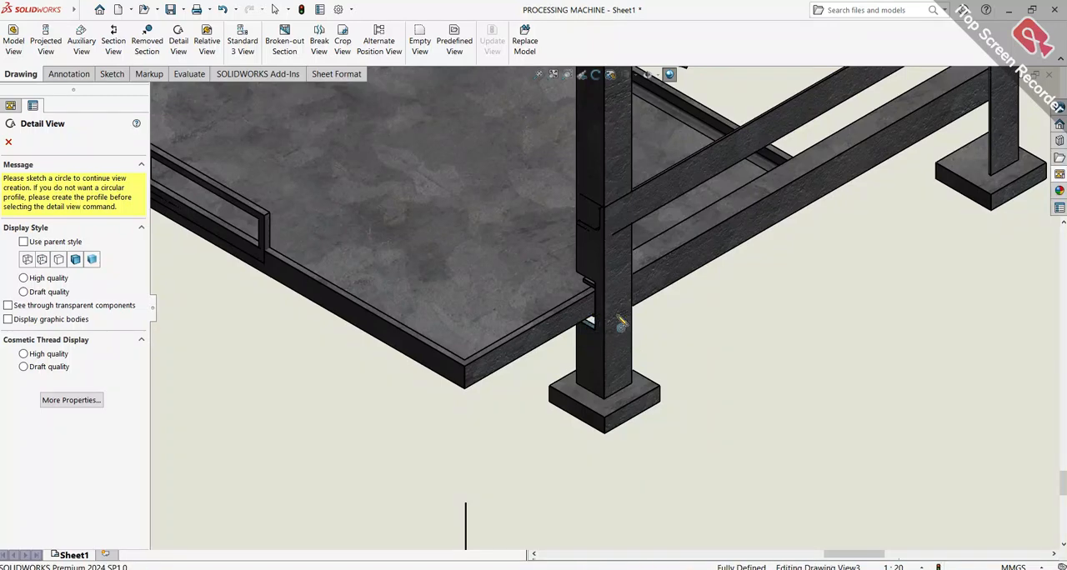
scroll(644, 335, down, 1)
click(590, 310)
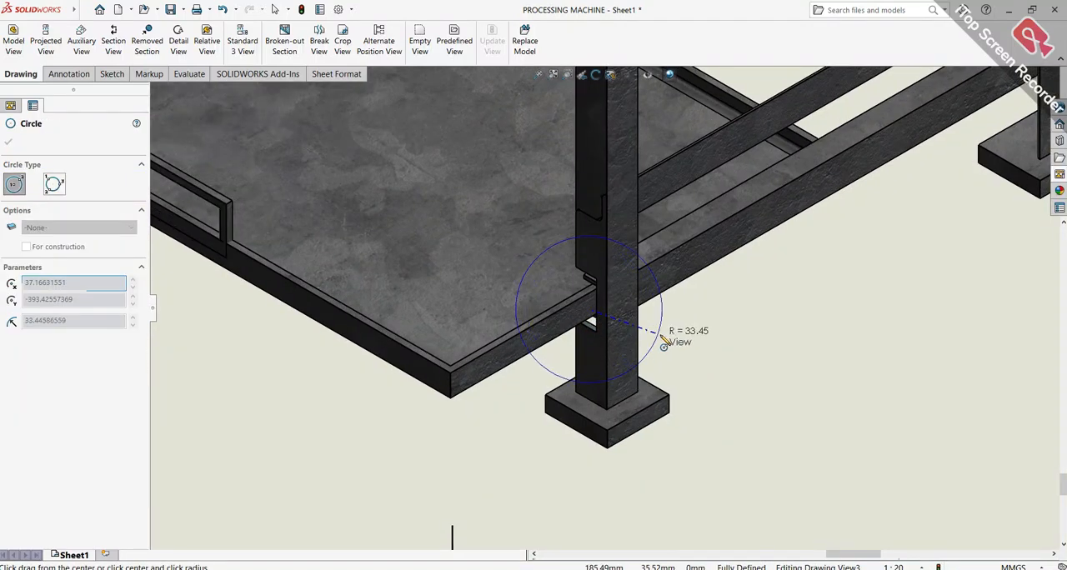
click(725, 390)
scroll(725, 387, up, 10)
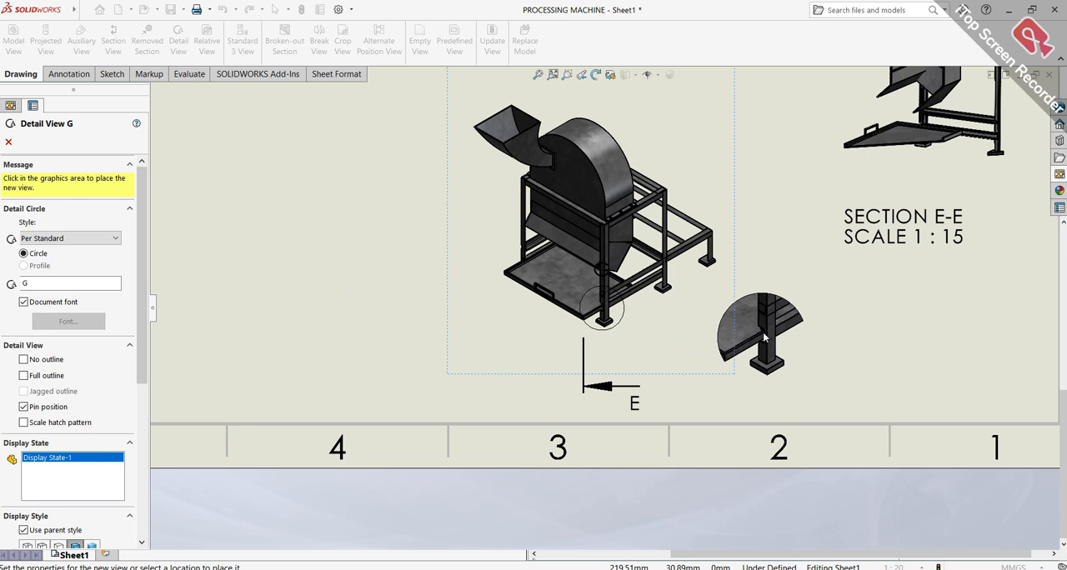
click(785, 342)
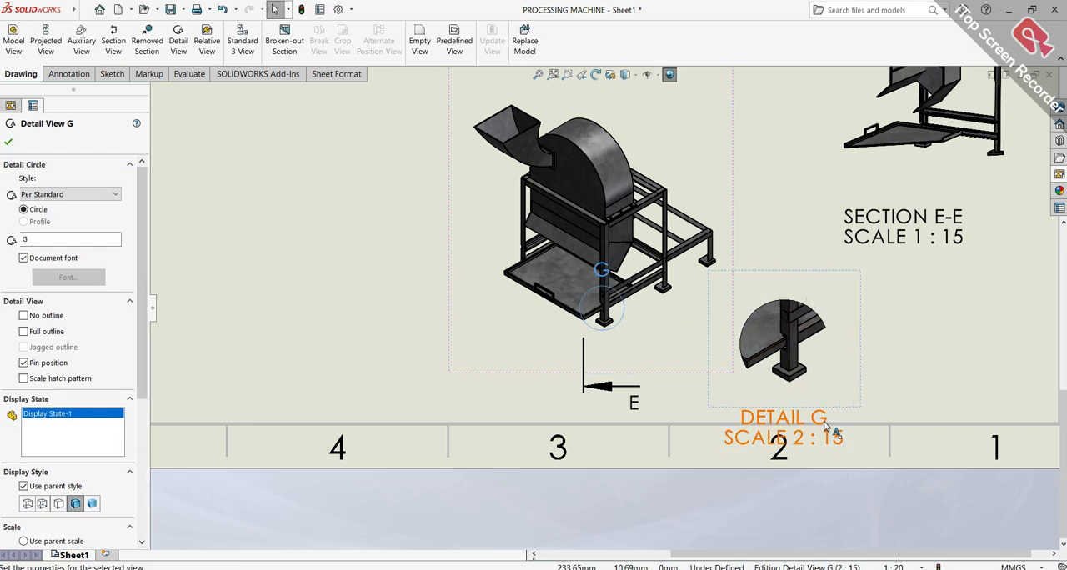
Move the detail view's label off the sheet border, up beside the detail, and finish the view's properties
drag(837, 414, 913, 391)
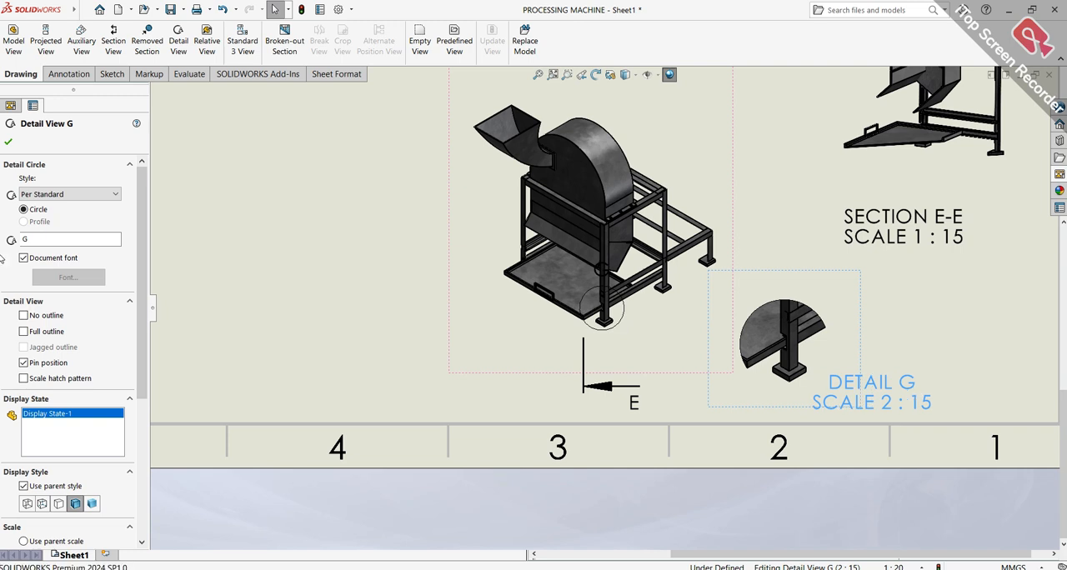
click(8, 142)
click(8, 142)
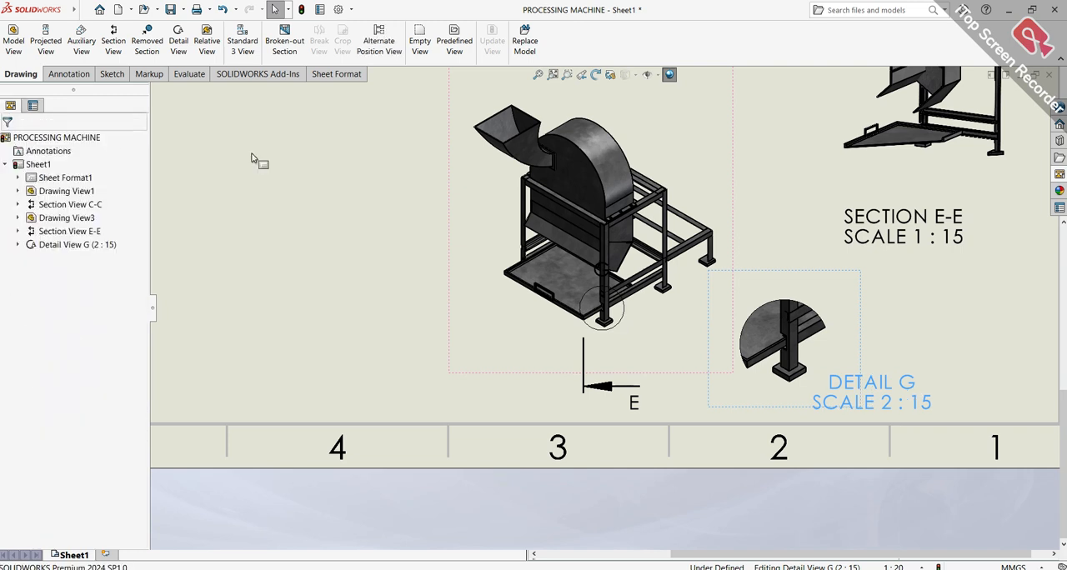
Examine the overall sheet layout and the front and section C-C views up close
scroll(595, 288, up, 4)
scroll(594, 225, down, 2)
scroll(595, 225, up, 3)
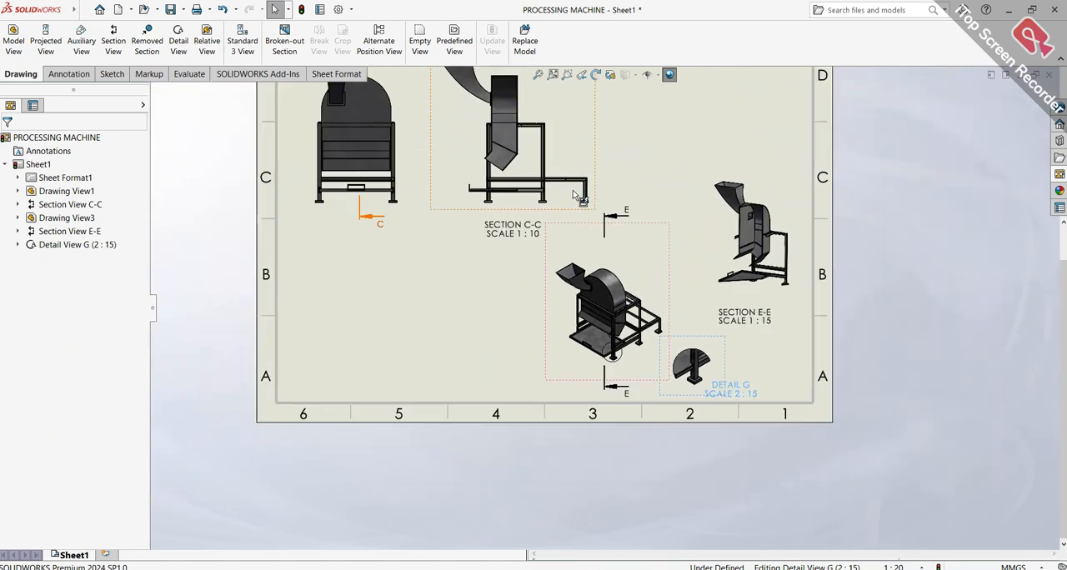
scroll(519, 158, down, 3)
scroll(617, 265, down, 2)
scroll(617, 265, up, 3)
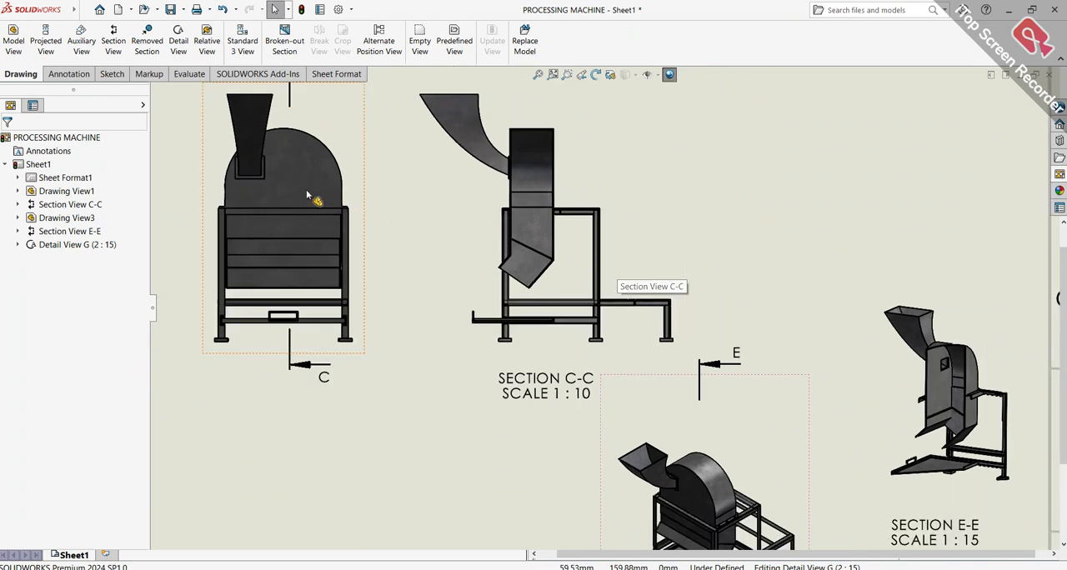
scroll(310, 197, down, 1)
scroll(310, 200, up, 4)
scroll(575, 250, up, 2)
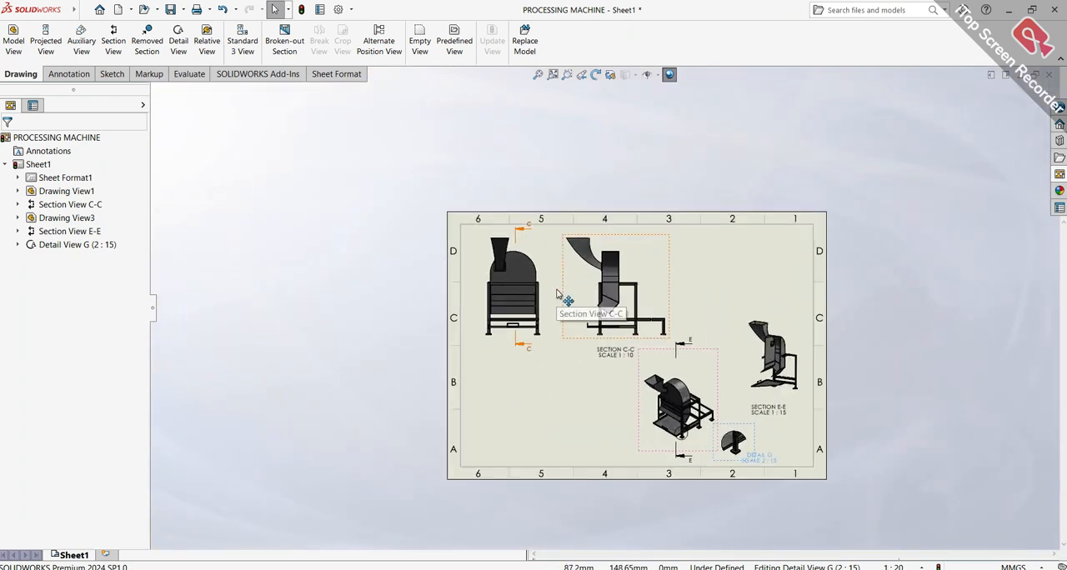
scroll(564, 287, down, 2)
scroll(640, 284, down, 3)
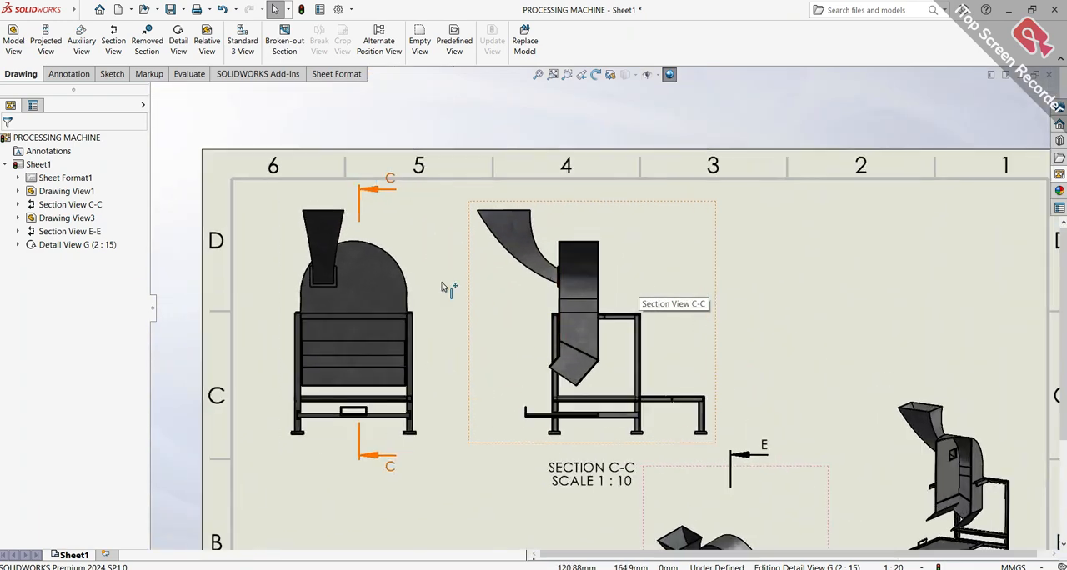
Create a section view from section view C-C with a horizontal cutting line through the upper housing, placed below C-C
click(113, 41)
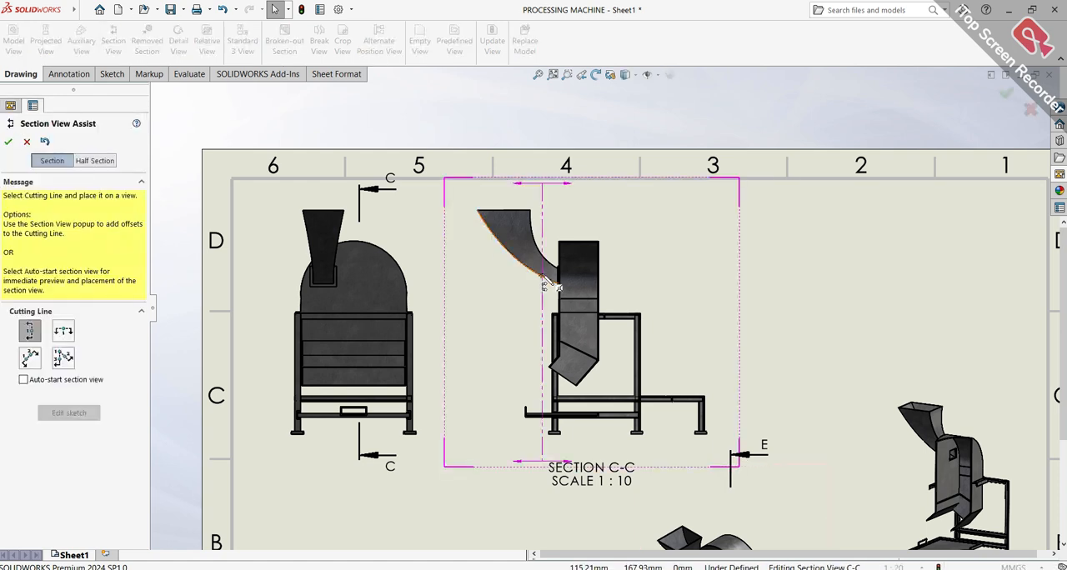
click(63, 331)
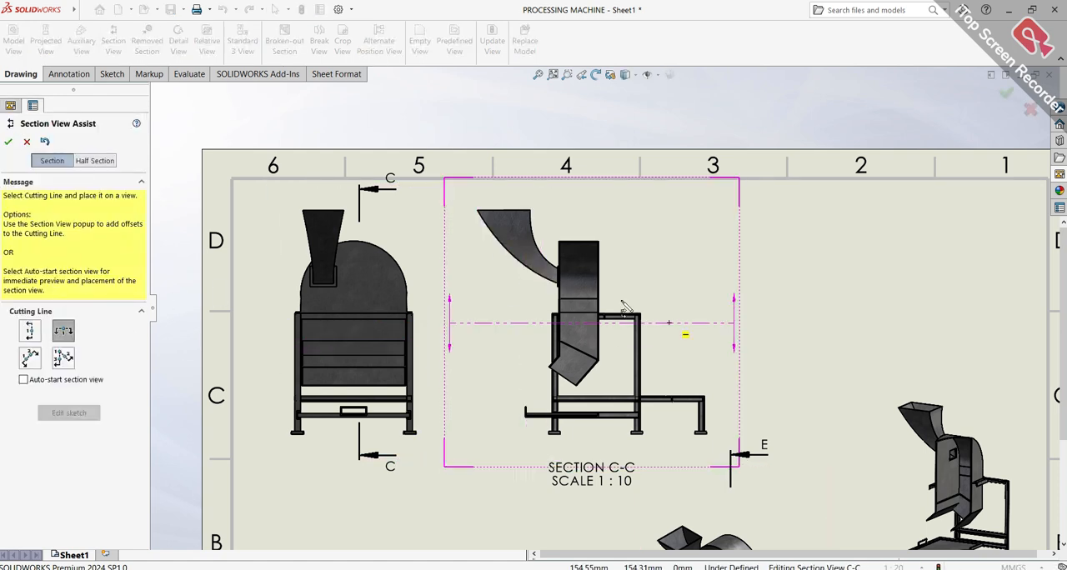
click(519, 287)
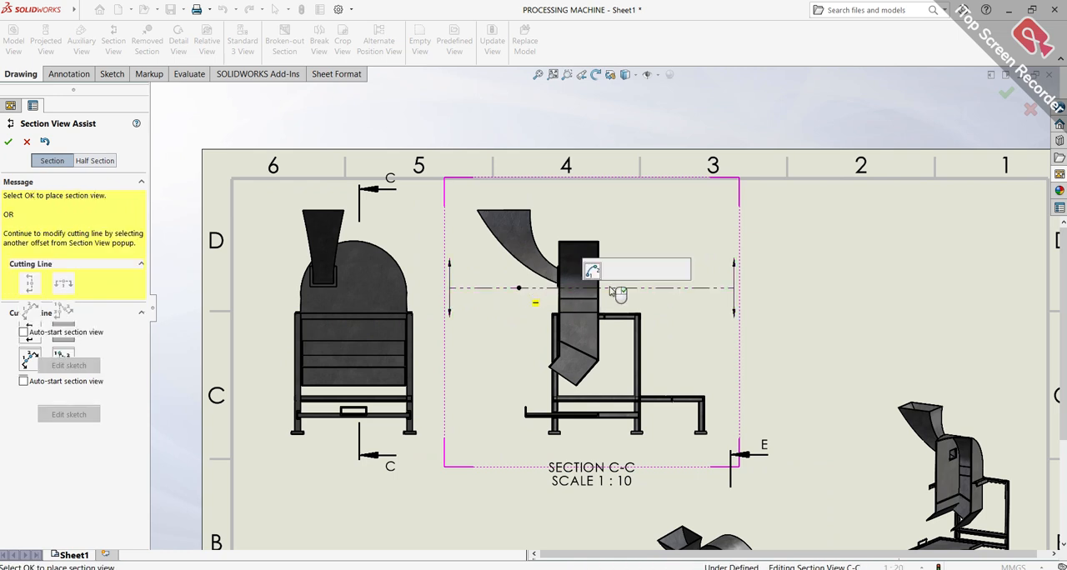
click(663, 272)
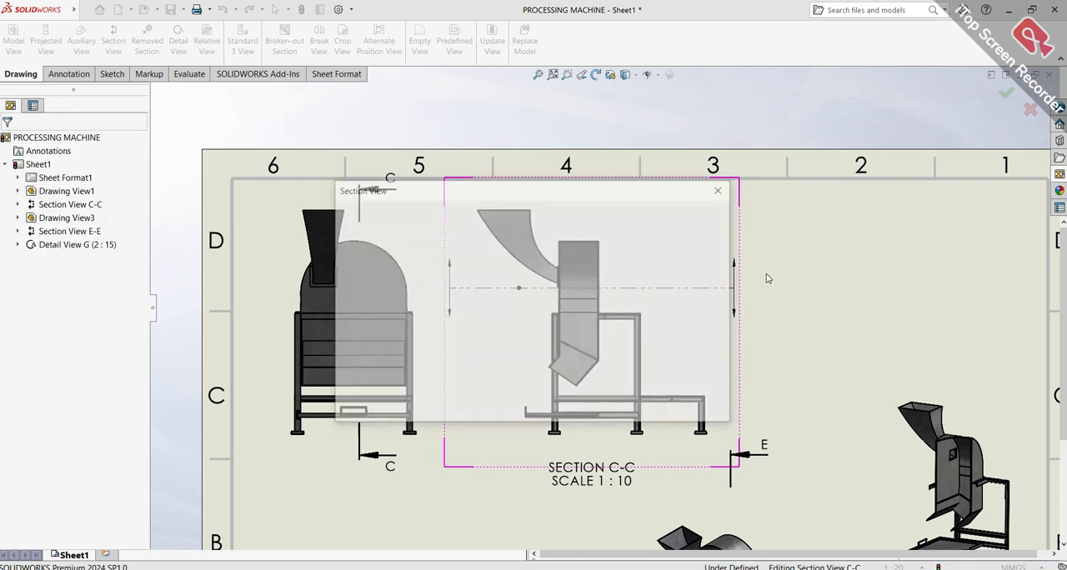
click(601, 415)
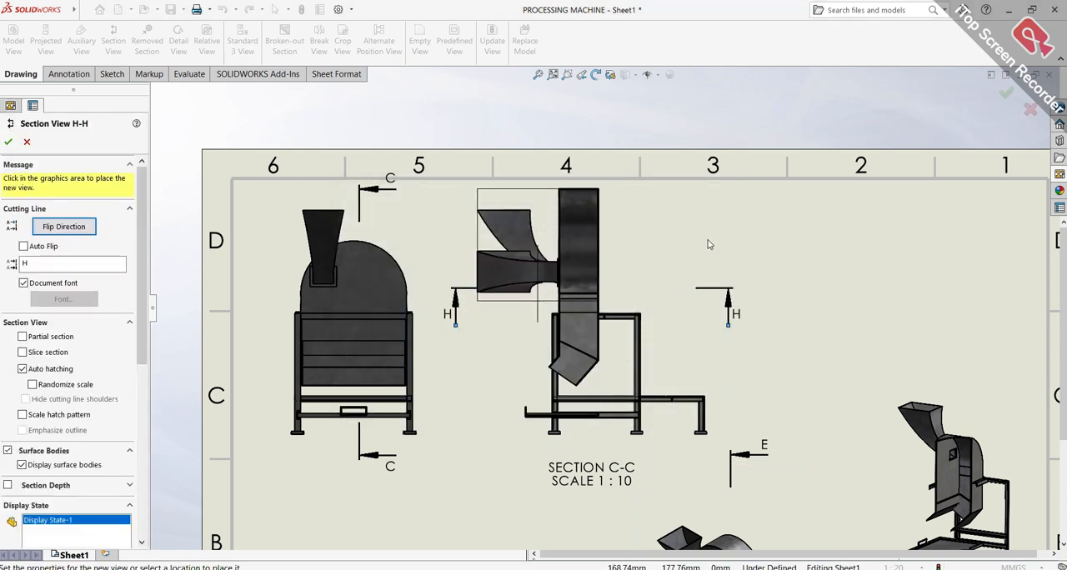
middle_drag(517, 451, 631, 277)
scroll(631, 276, up, 1)
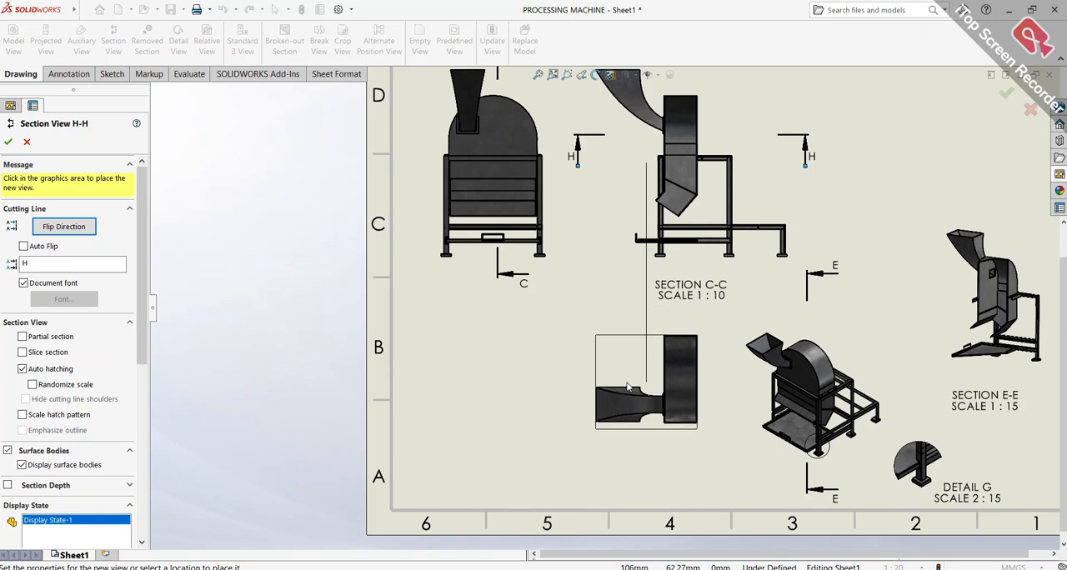
click(634, 388)
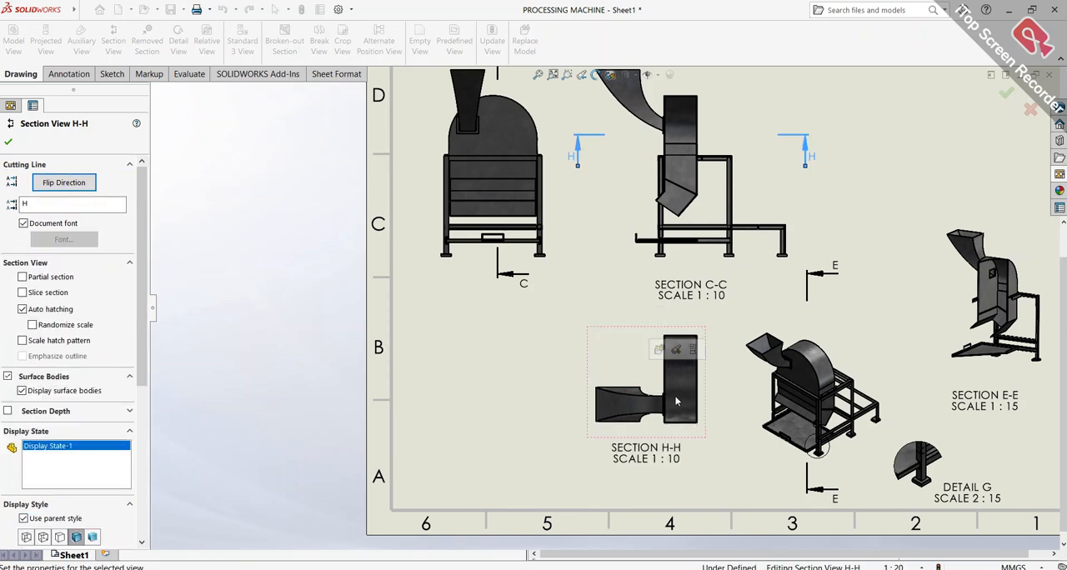
Try the slice section option on section view H-H
scroll(675, 402, down, 3)
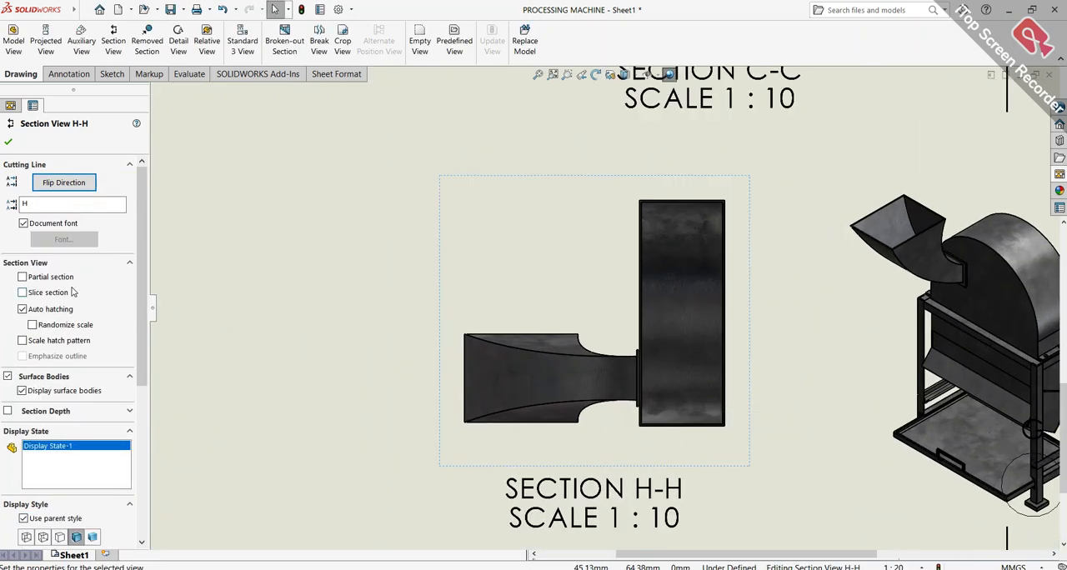
click(22, 292)
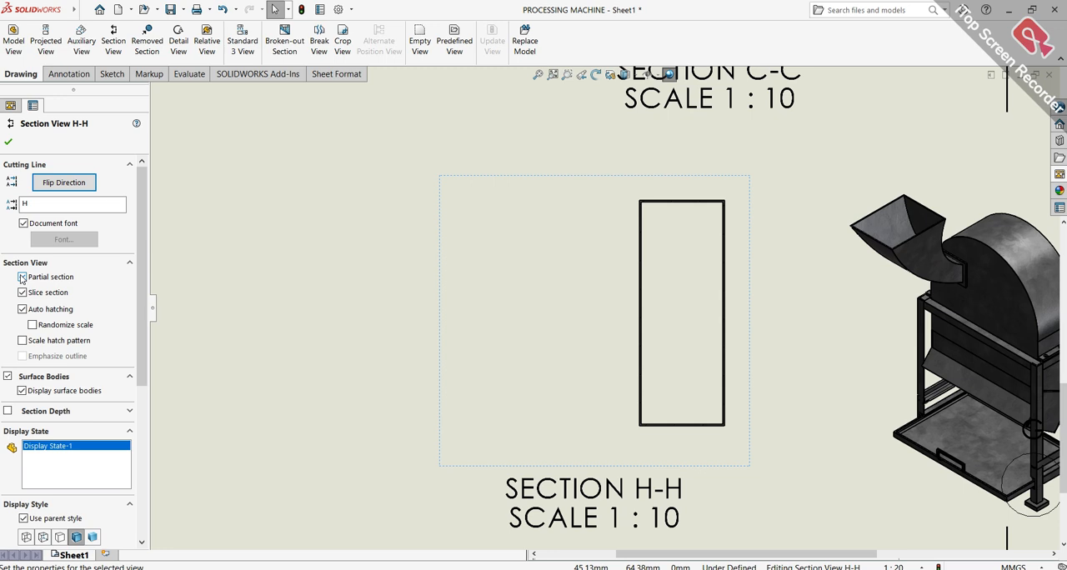
click(22, 292)
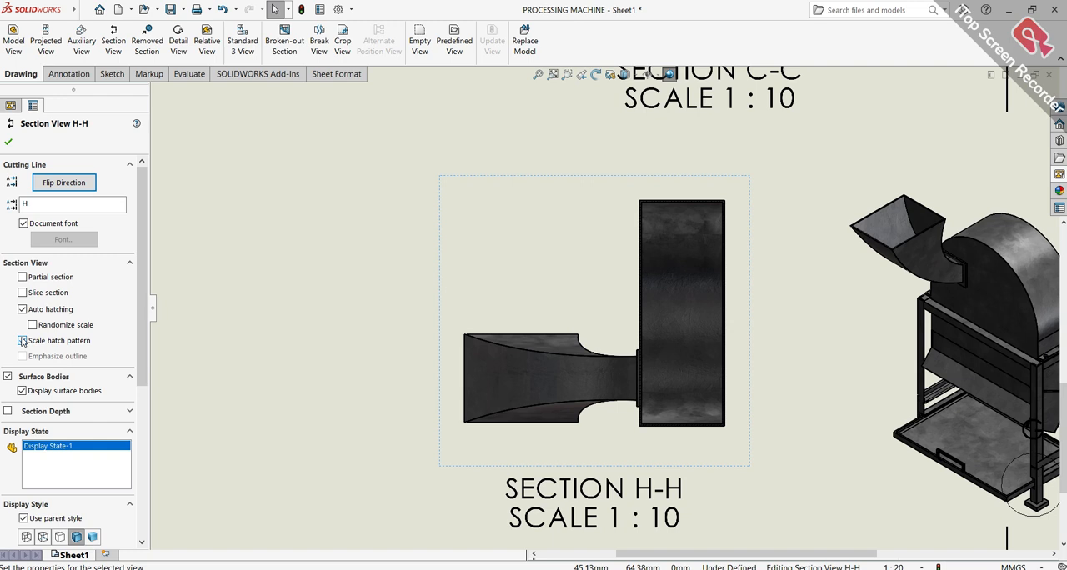
Finish section view H-H's properties and shift the view slightly upward, toward section C-C
scroll(732, 407, up, 5)
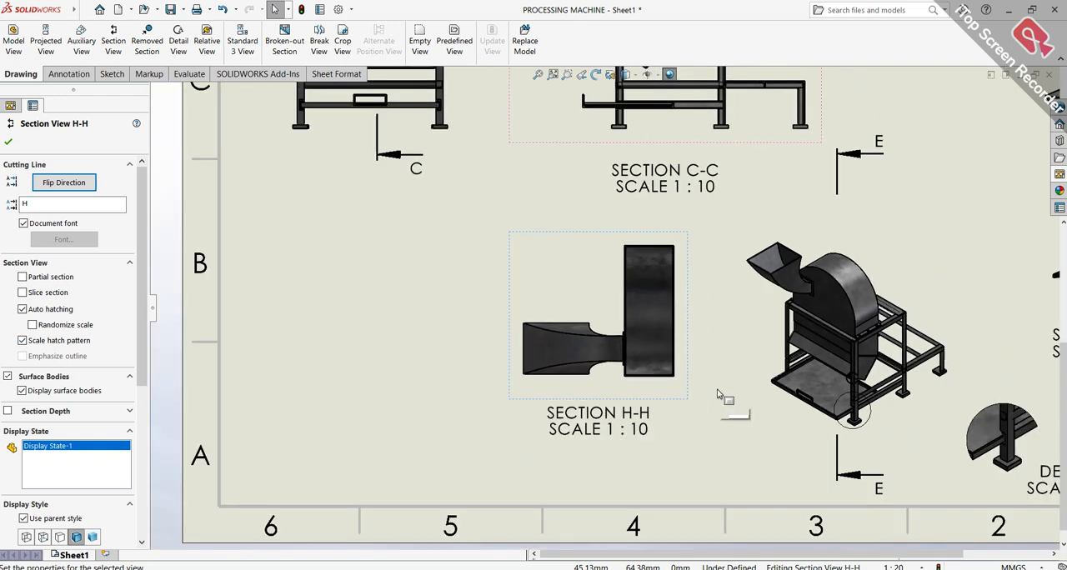
click(8, 141)
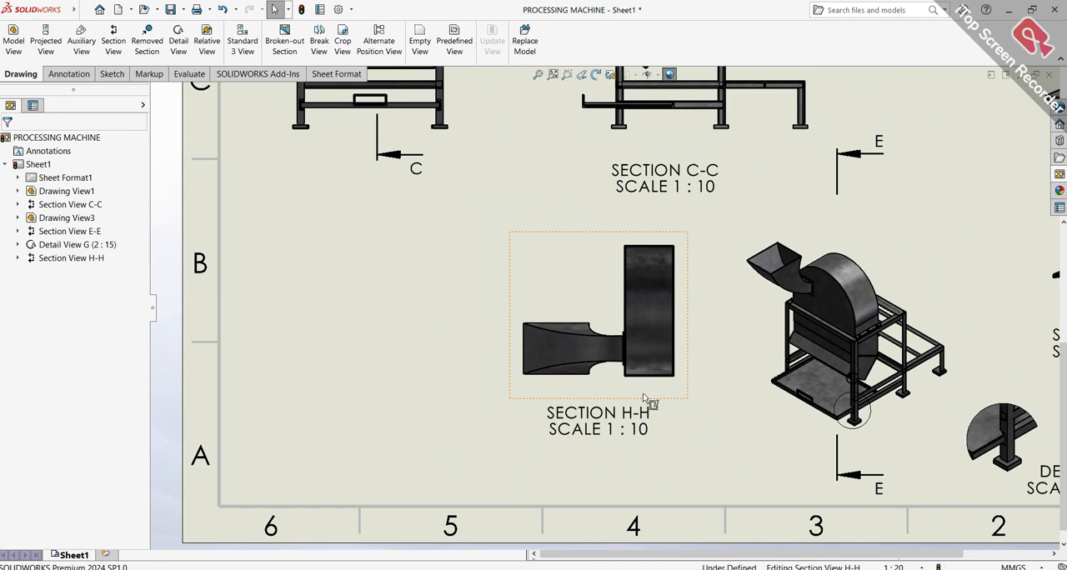
click(597, 387)
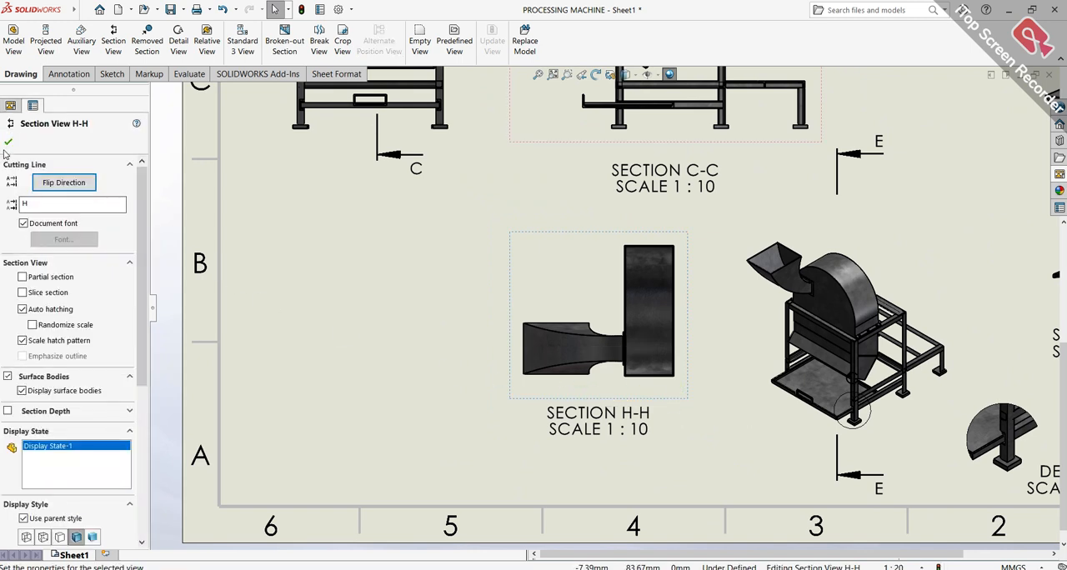
click(9, 142)
drag(506, 391, 457, 375)
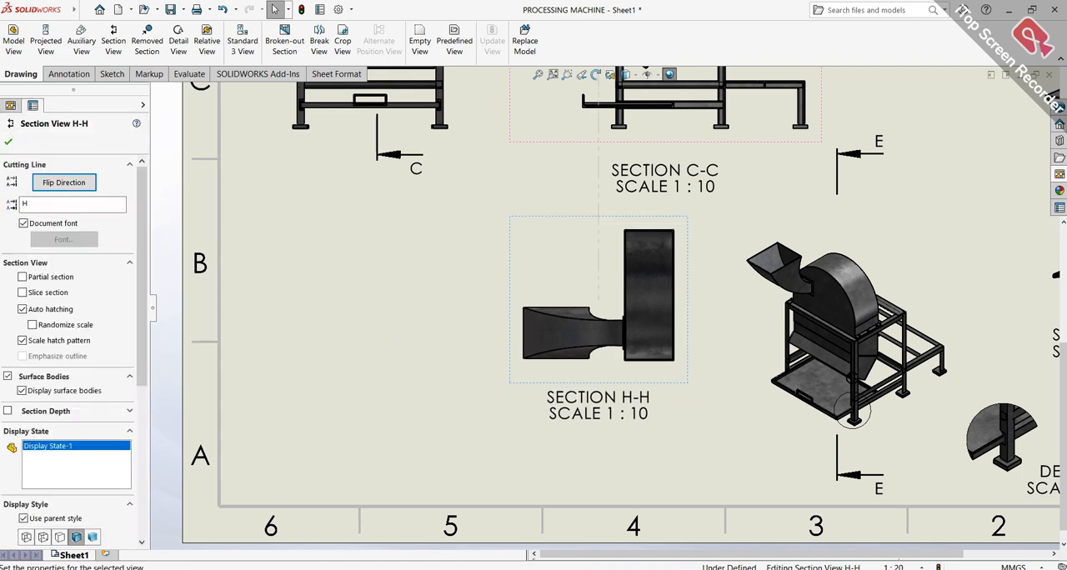
key(f)
scroll(979, 265, up, 3)
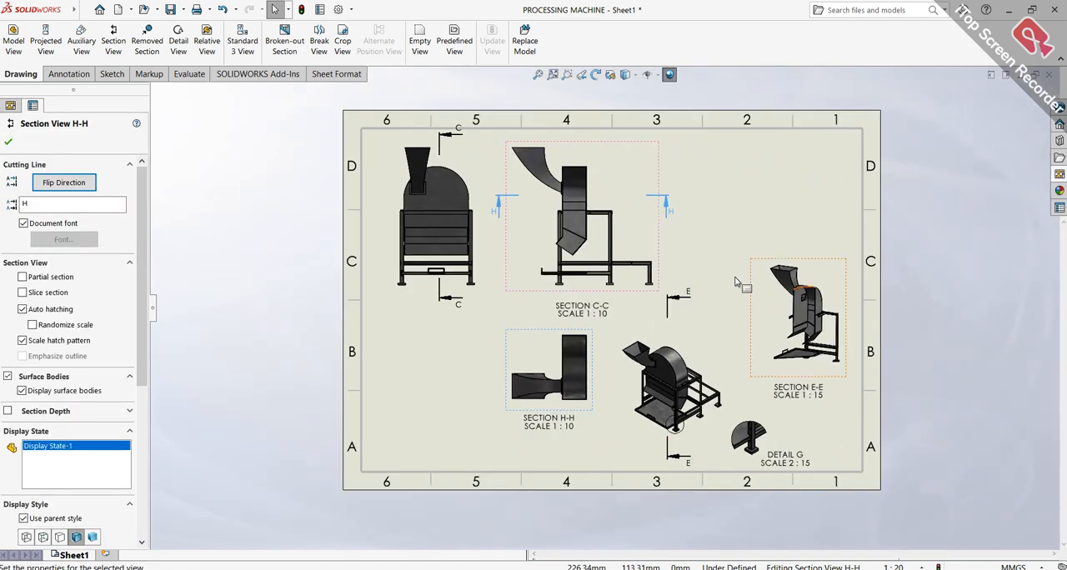
Shift section view E-E slightly inward, away from the sheet border, and close its properties
drag(807, 242, 793, 246)
scroll(788, 405, down, 2)
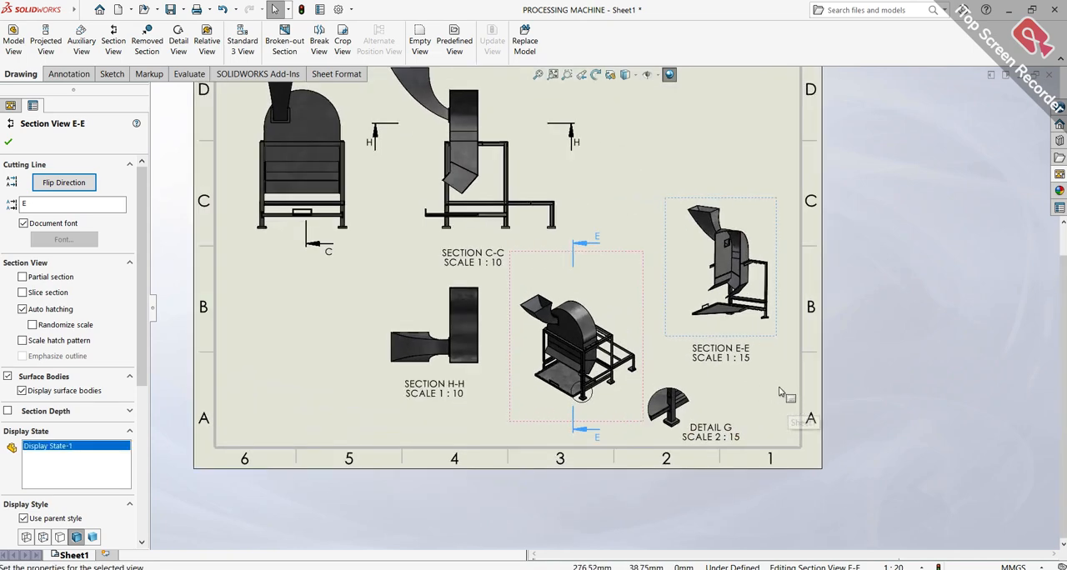
click(788, 405)
Create a circular detail view around the square housing opening in section view E-E, placed up beside that section near the sheet border
scroll(724, 265, up, 2)
scroll(723, 265, down, 2)
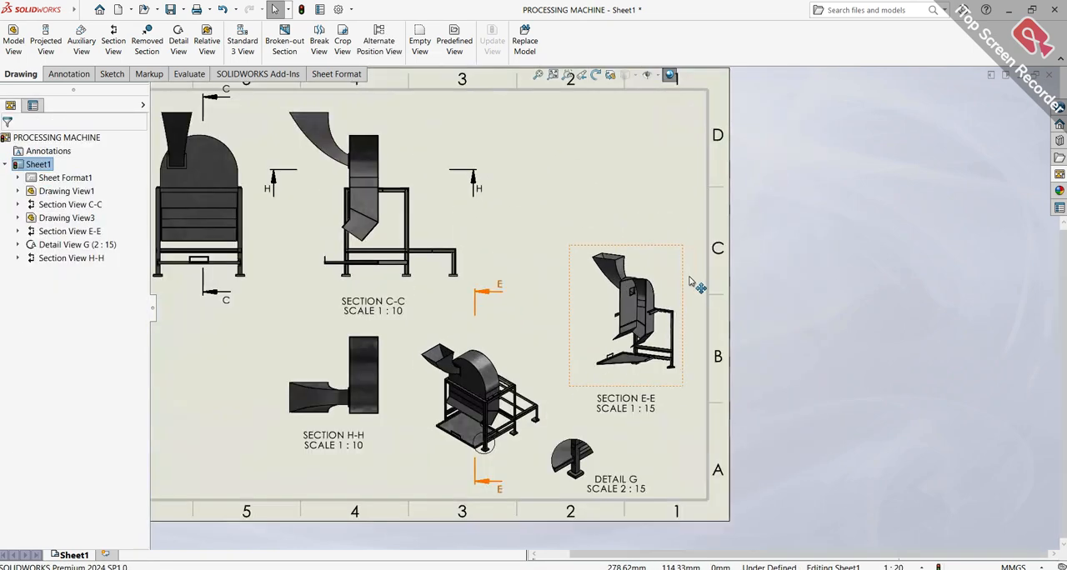
scroll(633, 266, down, 5)
scroll(633, 267, down, 3)
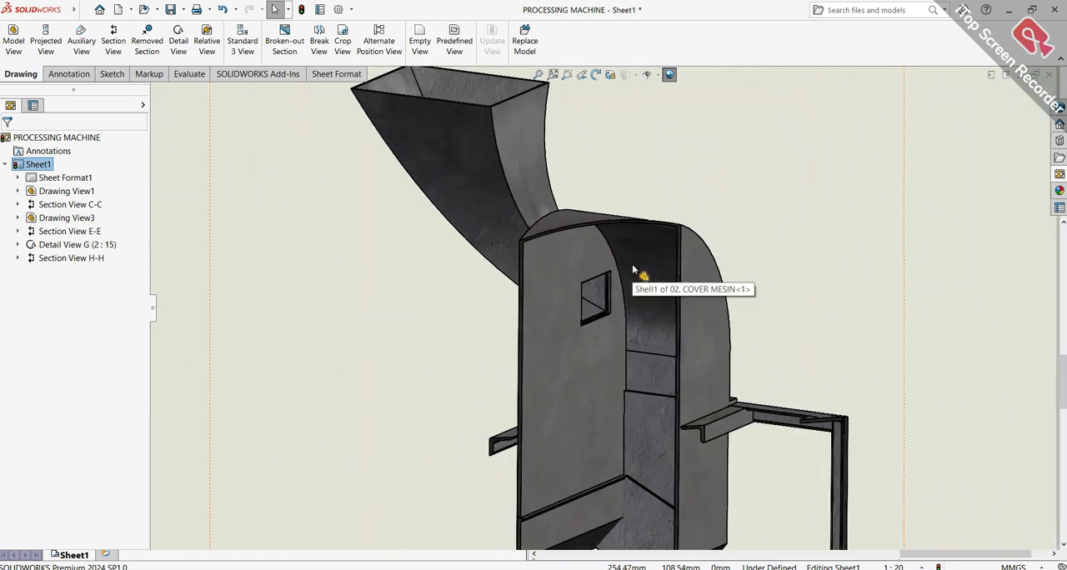
scroll(626, 192, down, 3)
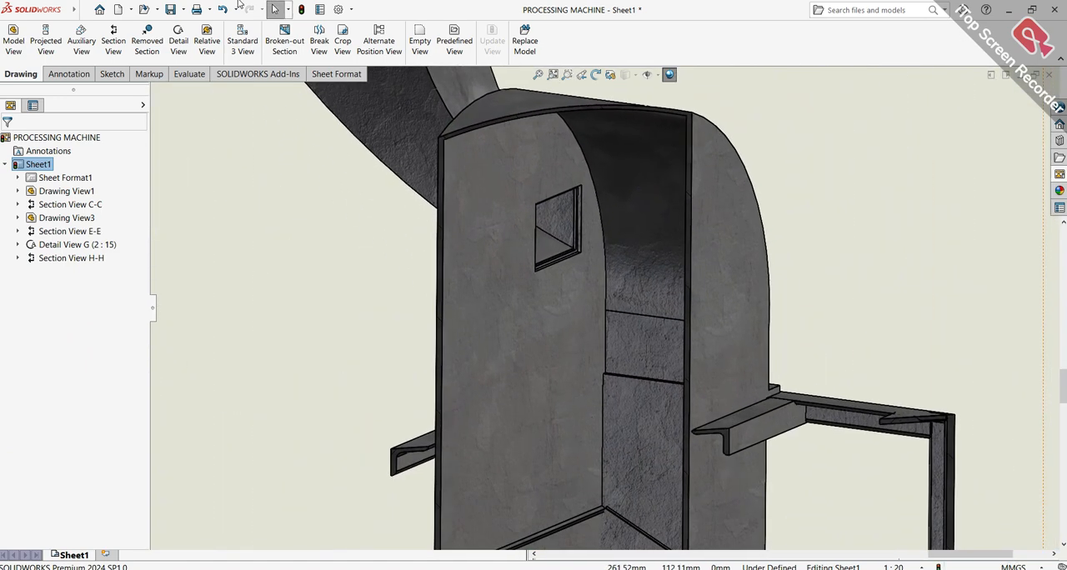
click(178, 39)
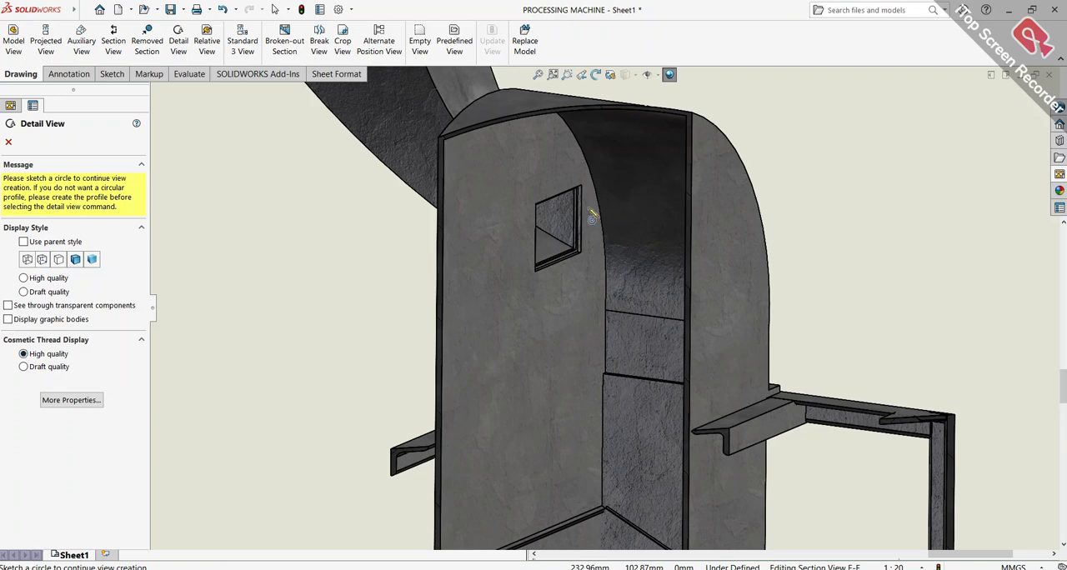
click(553, 224)
click(612, 295)
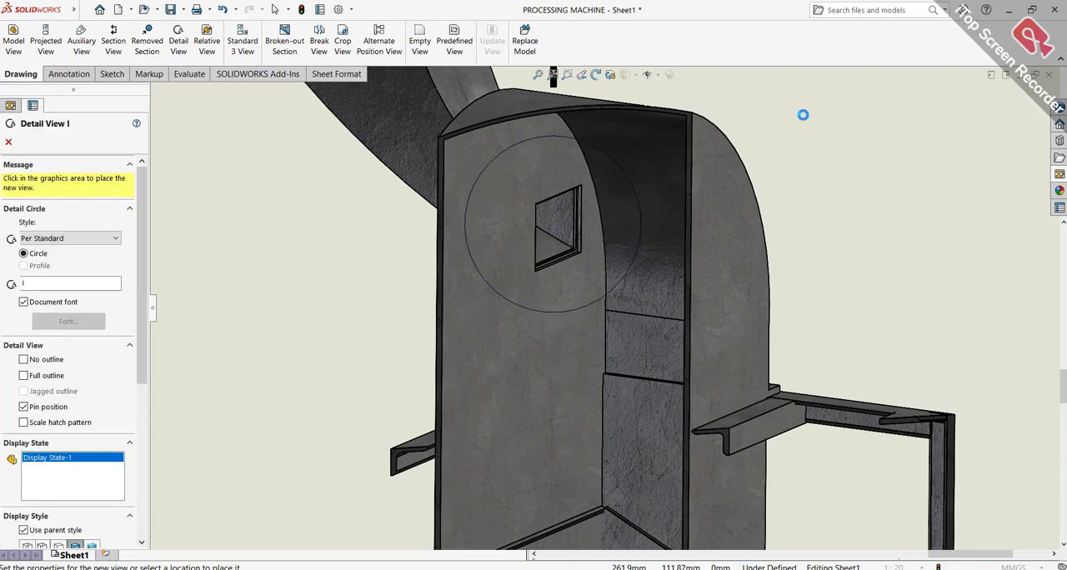
scroll(774, 116, up, 5)
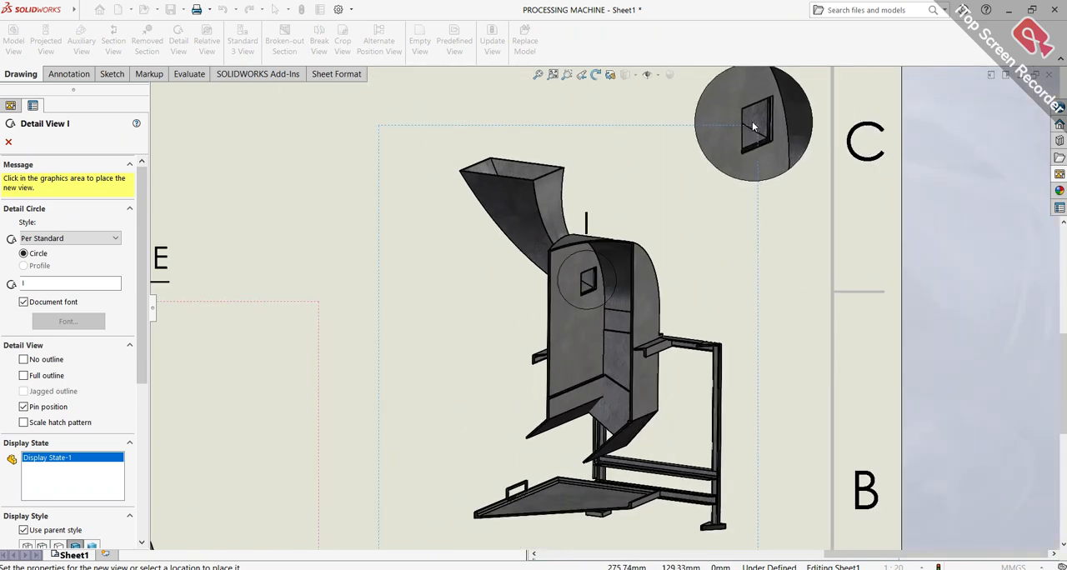
scroll(755, 126, down, 4)
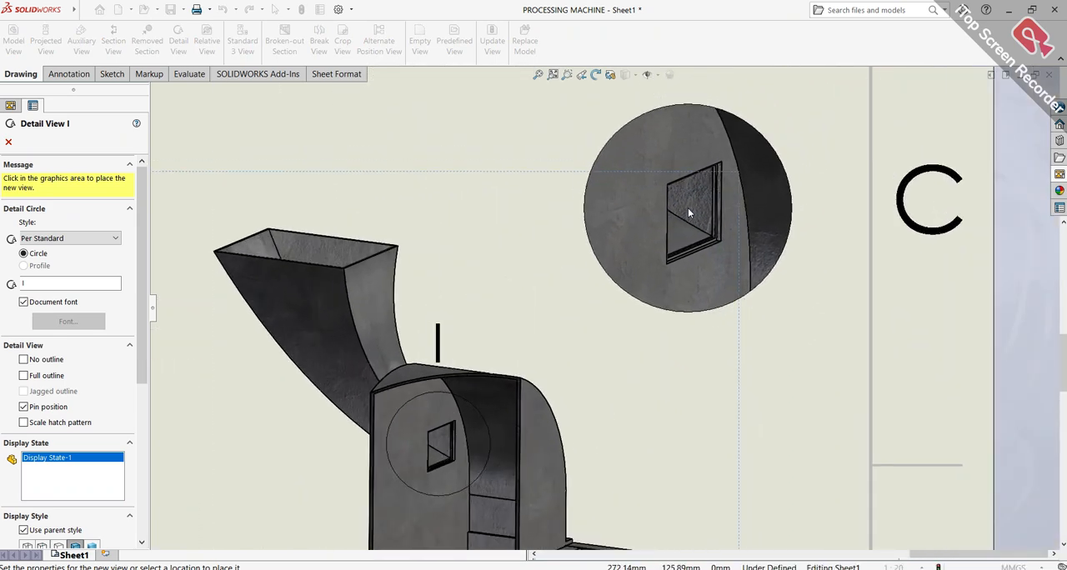
click(688, 214)
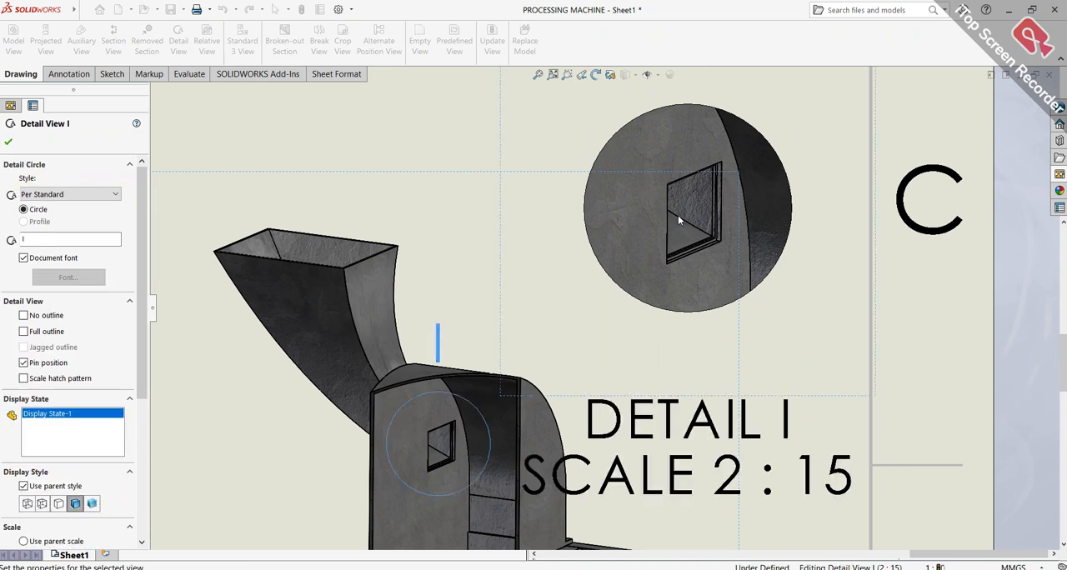
scroll(666, 238, up, 4)
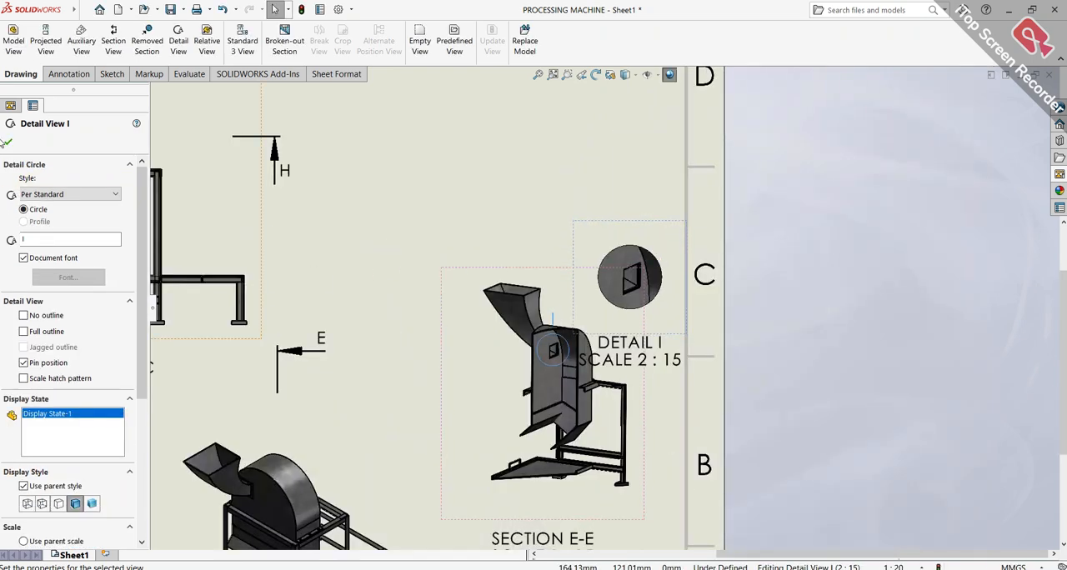
Finish the properties of the new detail view of the housing opening and move its label above the detail
click(9, 142)
drag(677, 358, 656, 162)
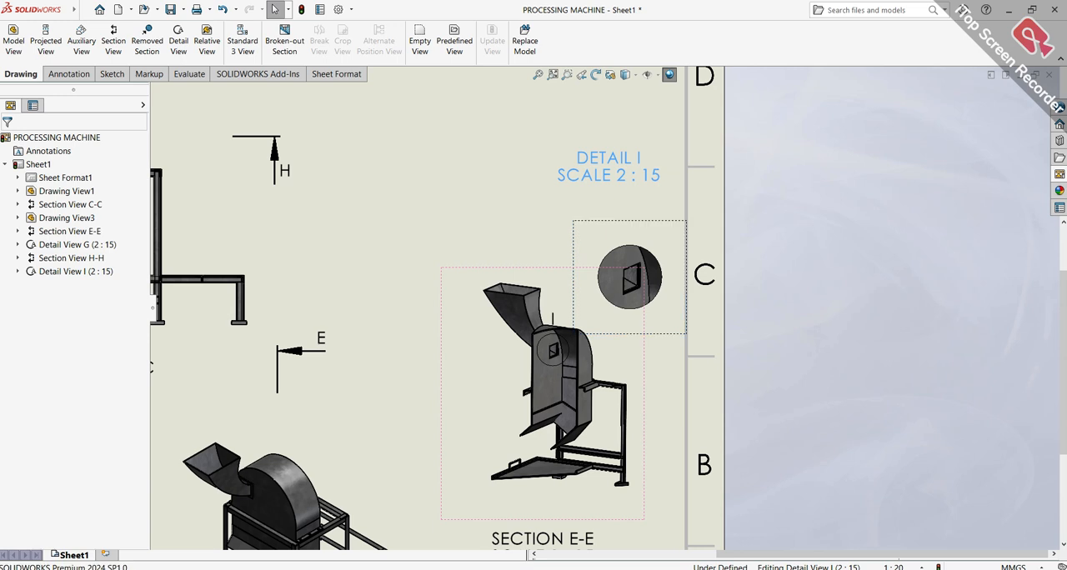
click(531, 230)
Examine the overall sheet layout, checking the spacing of the front, isometric, section and detail views
scroll(530, 230, up, 3)
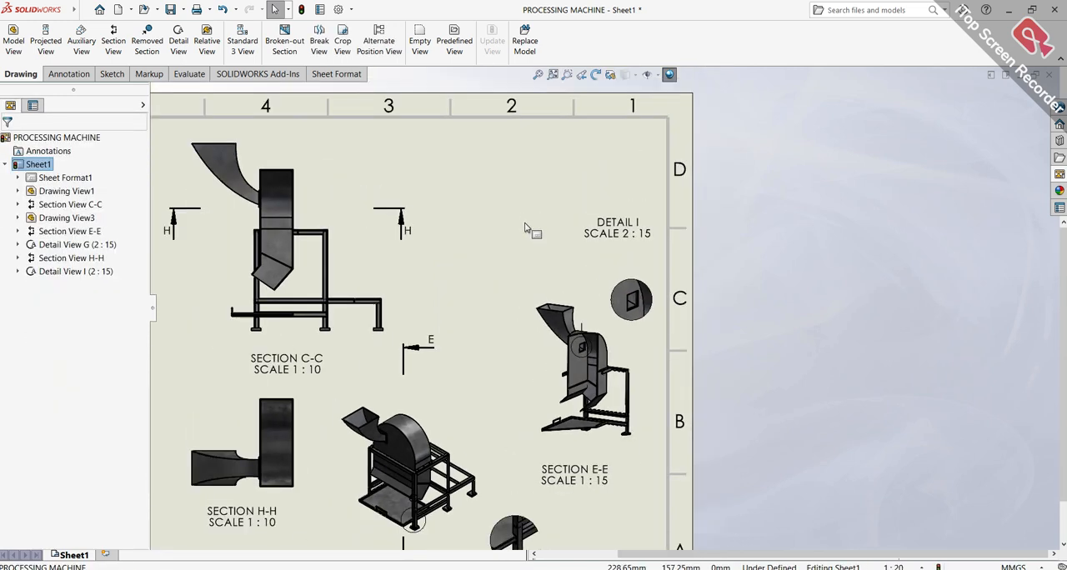
middle_drag(525, 225, 526, 227)
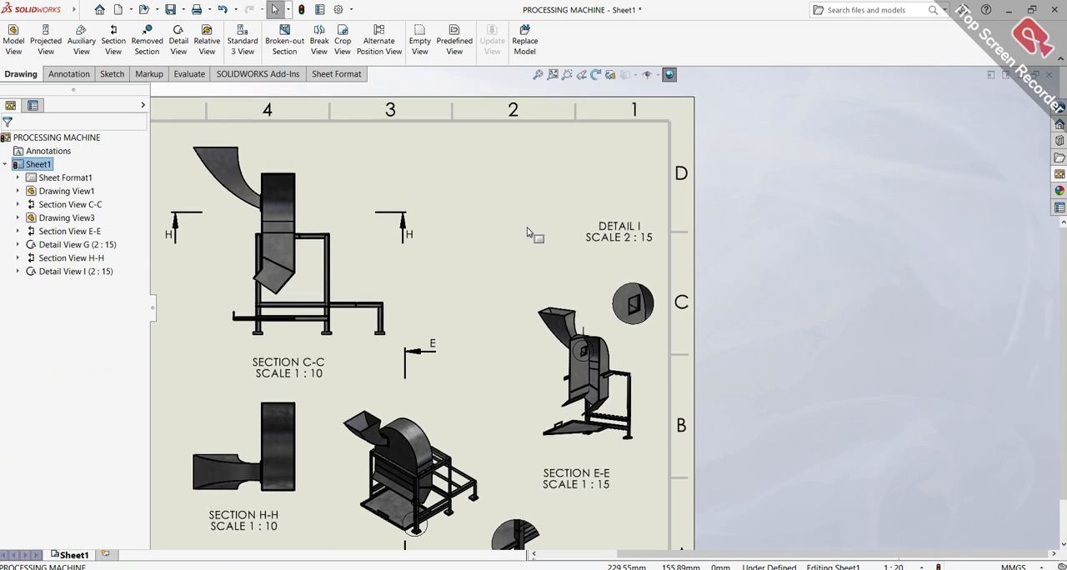
key(f)
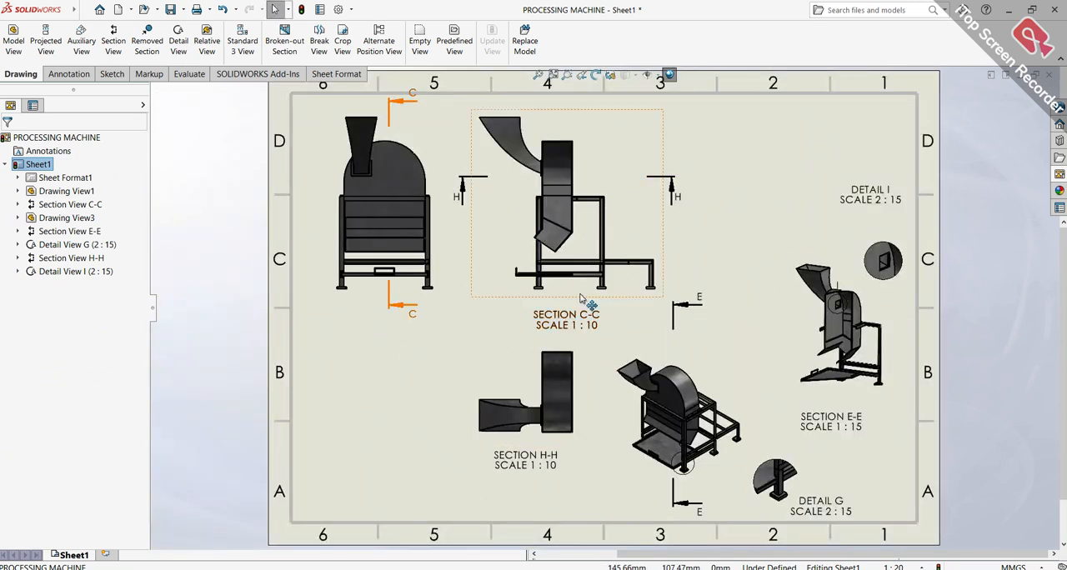
scroll(739, 301, down, 1)
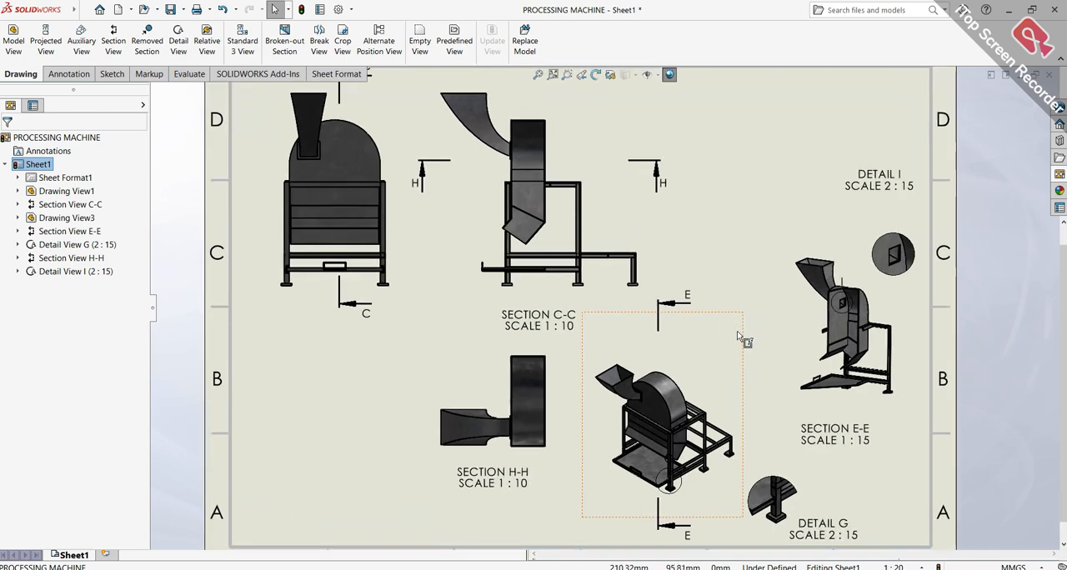
scroll(659, 196, up, 1)
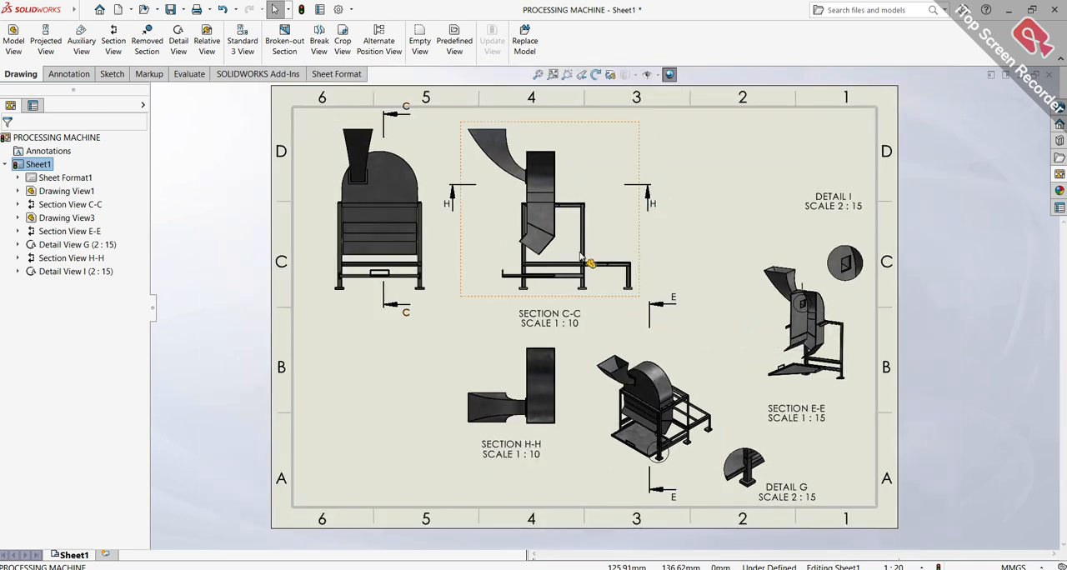
scroll(583, 418, down, 1)
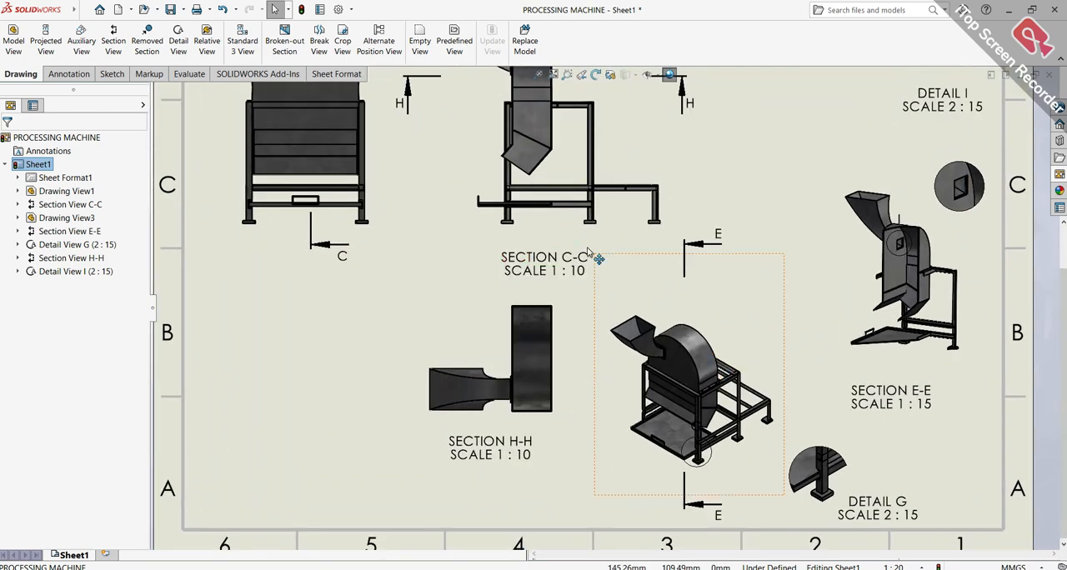
scroll(588, 250, up, 1)
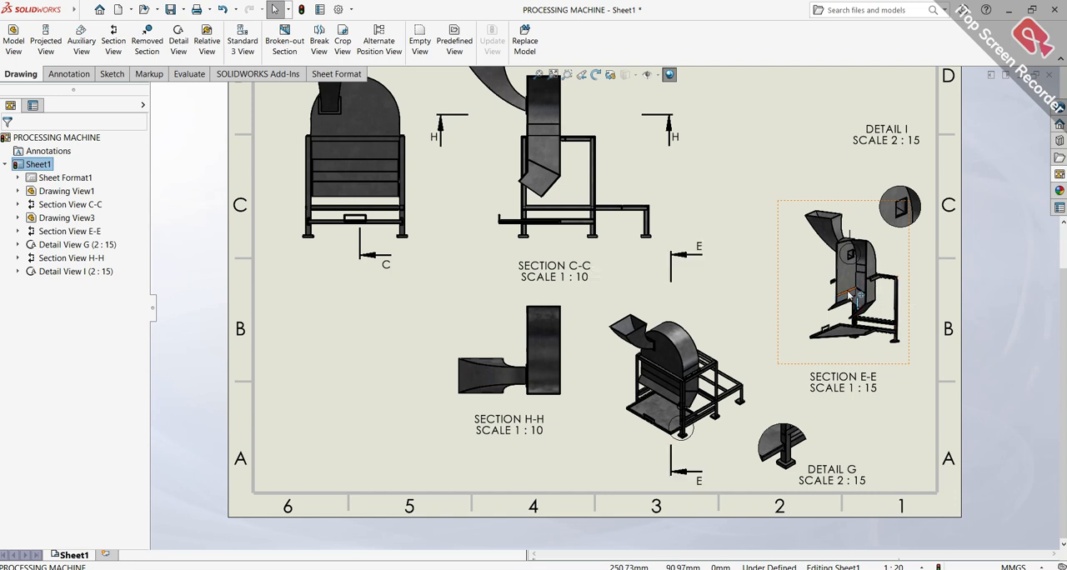
scroll(850, 296, up, 1)
scroll(804, 308, down, 1)
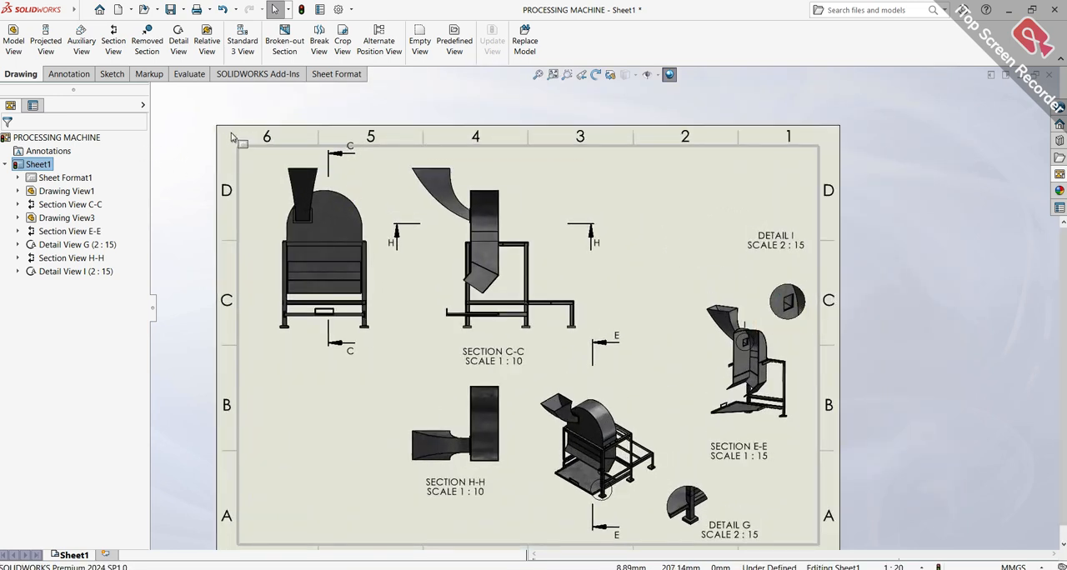
Try a removed section in the front view between the lower edge of a leg bracket and the tray's bottom edge, with Automatic cutting line placement
click(151, 55)
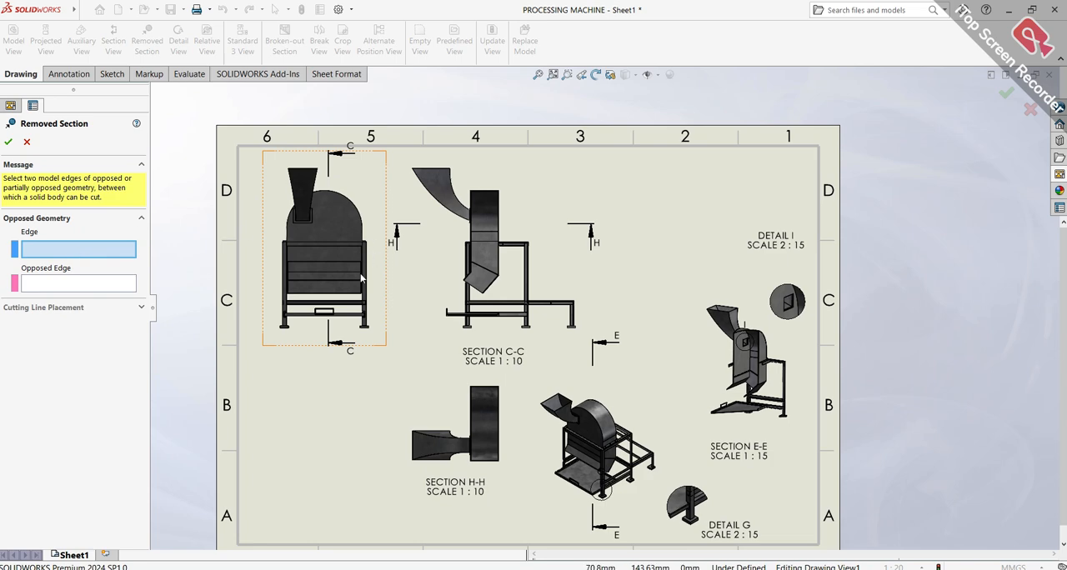
scroll(391, 283, up, 1)
scroll(421, 300, down, 5)
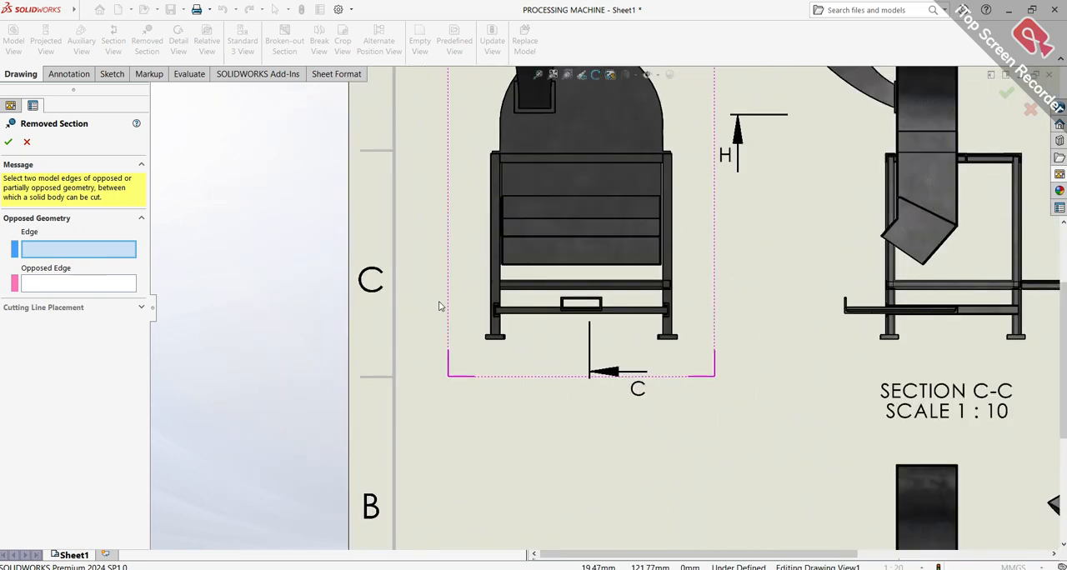
scroll(437, 306, down, 4)
click(581, 328)
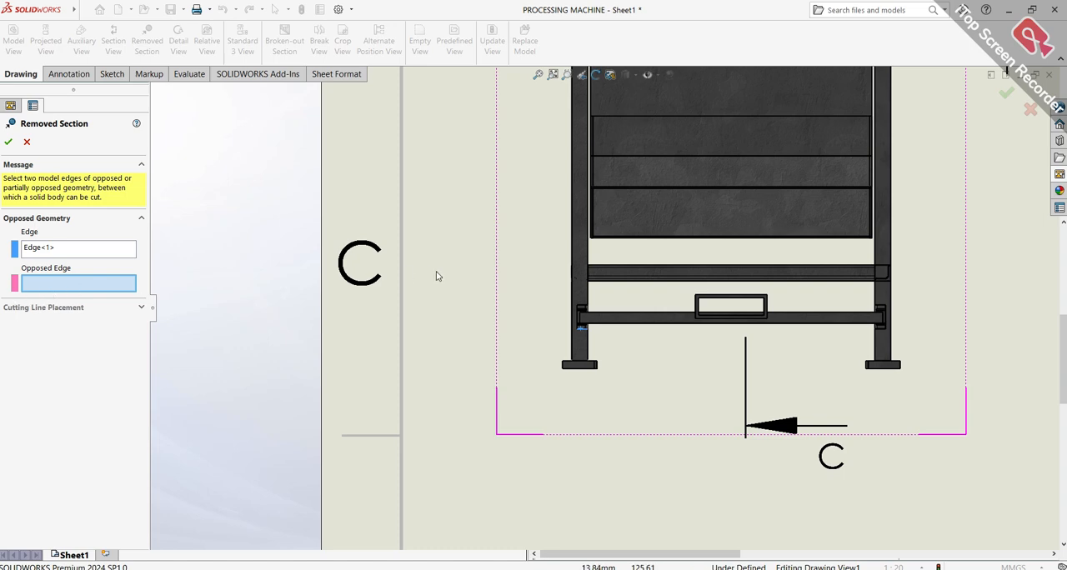
scroll(593, 320, down, 10)
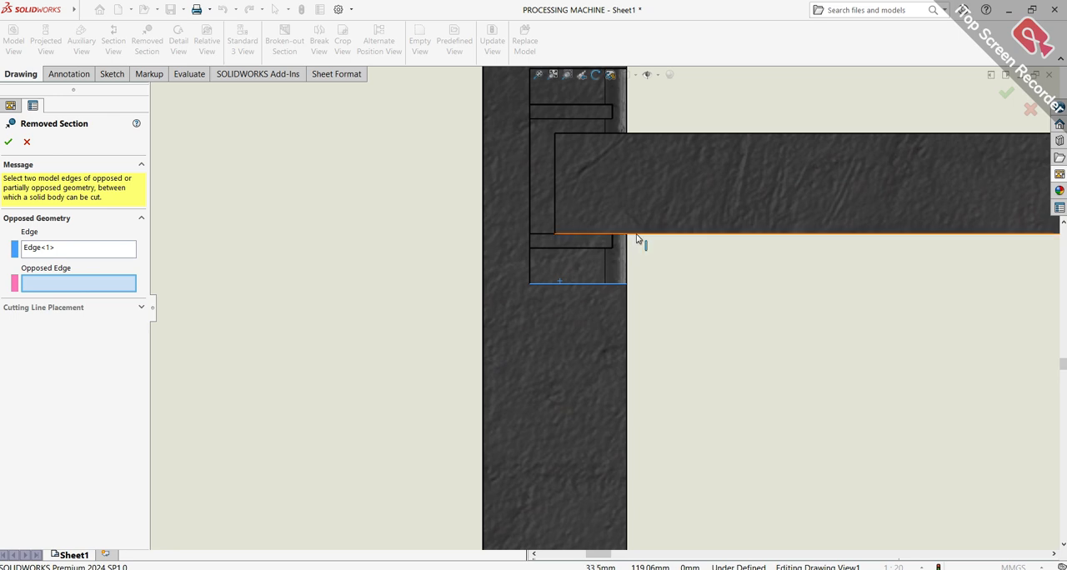
click(638, 236)
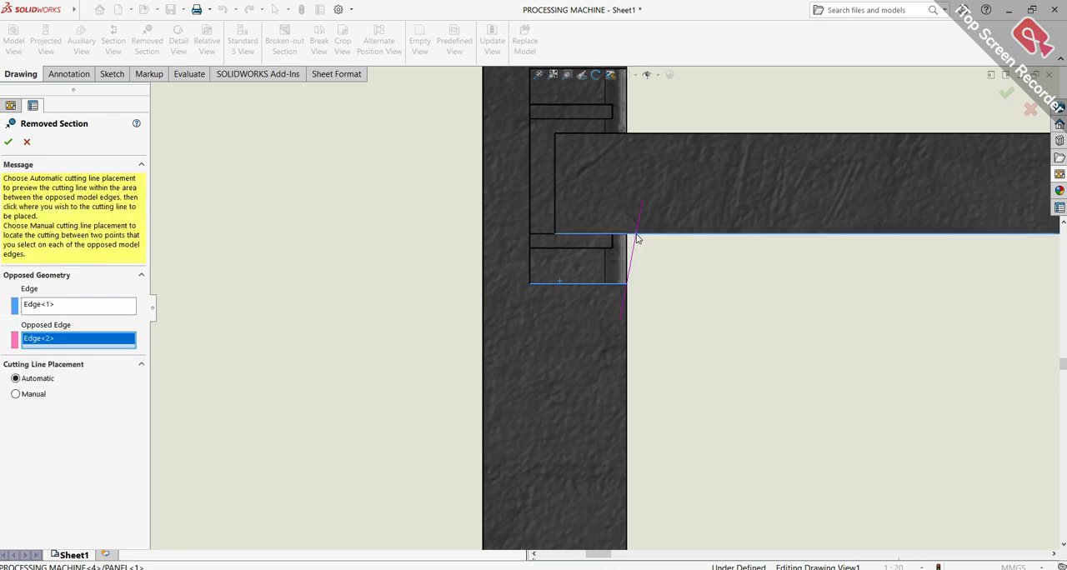
click(7, 142)
scroll(787, 298, up, 5)
scroll(667, 305, up, 3)
scroll(609, 315, up, 3)
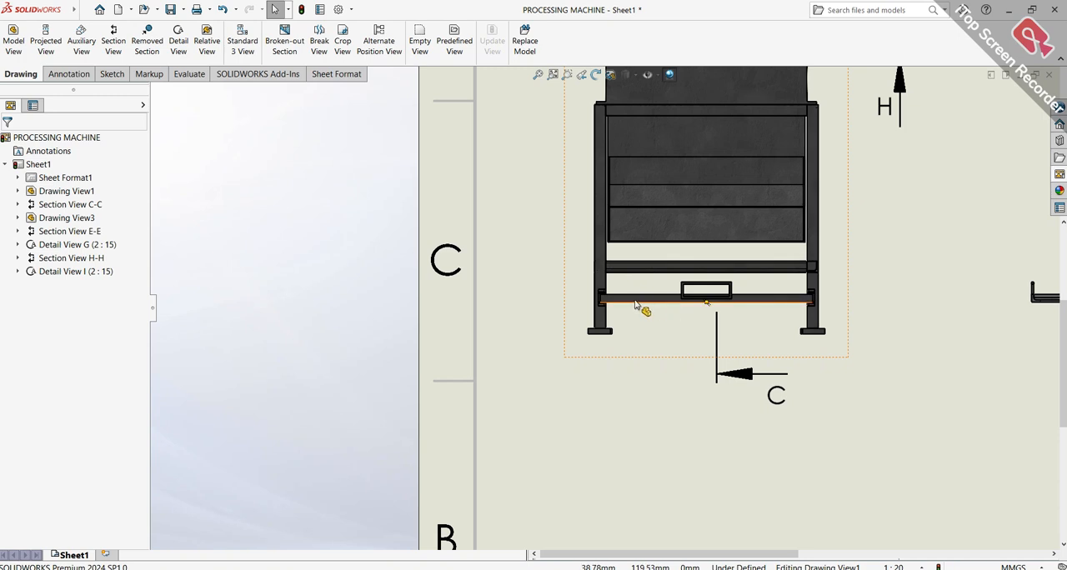
Start a relative view from the front drawing view and assign the machine cover's flat arched face to the Front orientation
scroll(634, 303, down, 4)
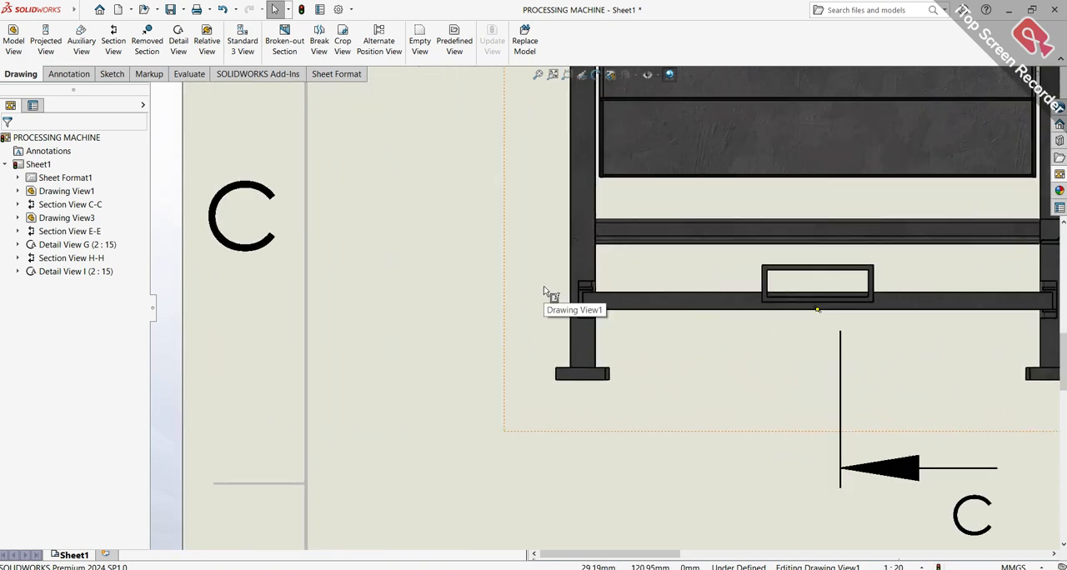
click(208, 40)
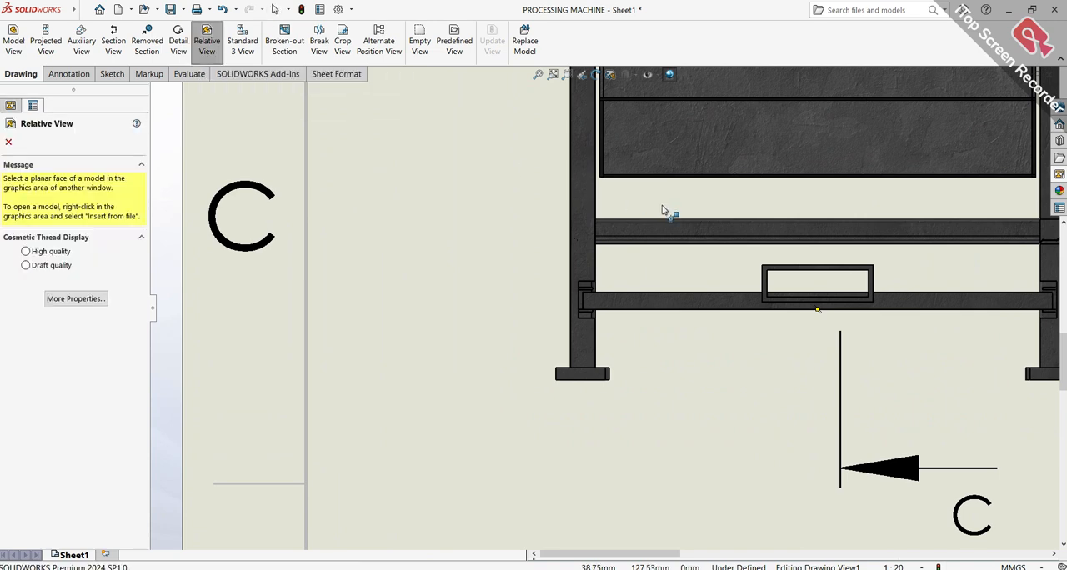
scroll(581, 203, up, 3)
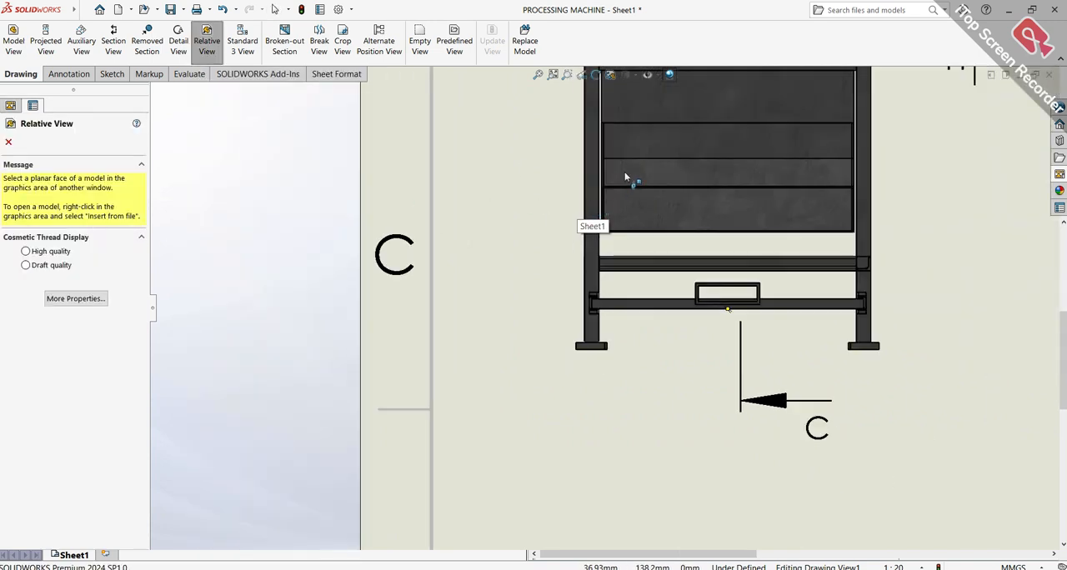
click(626, 176)
middle_drag(638, 233, 569, 258)
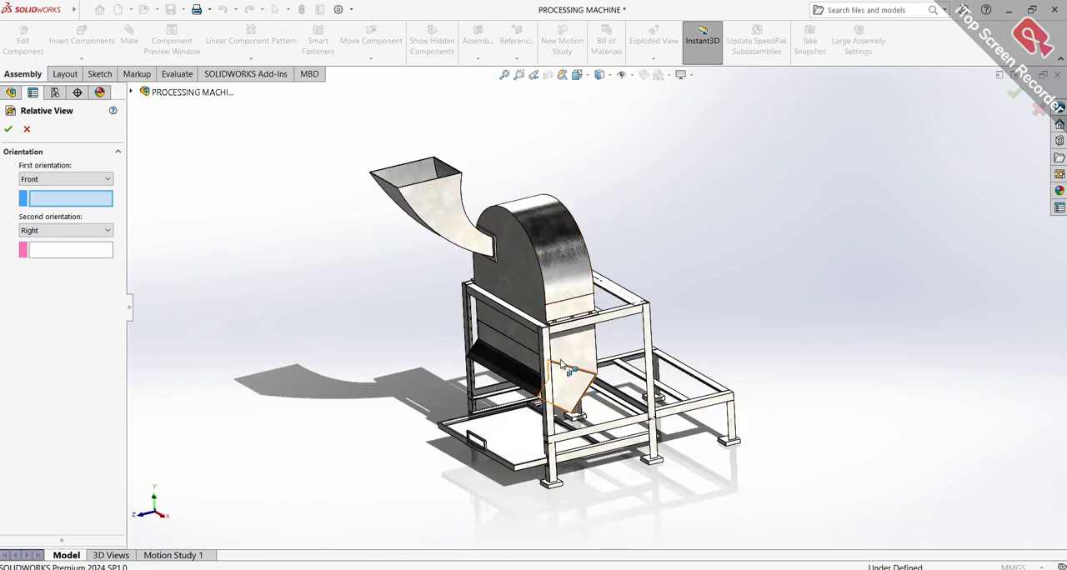
scroll(570, 345, down, 4)
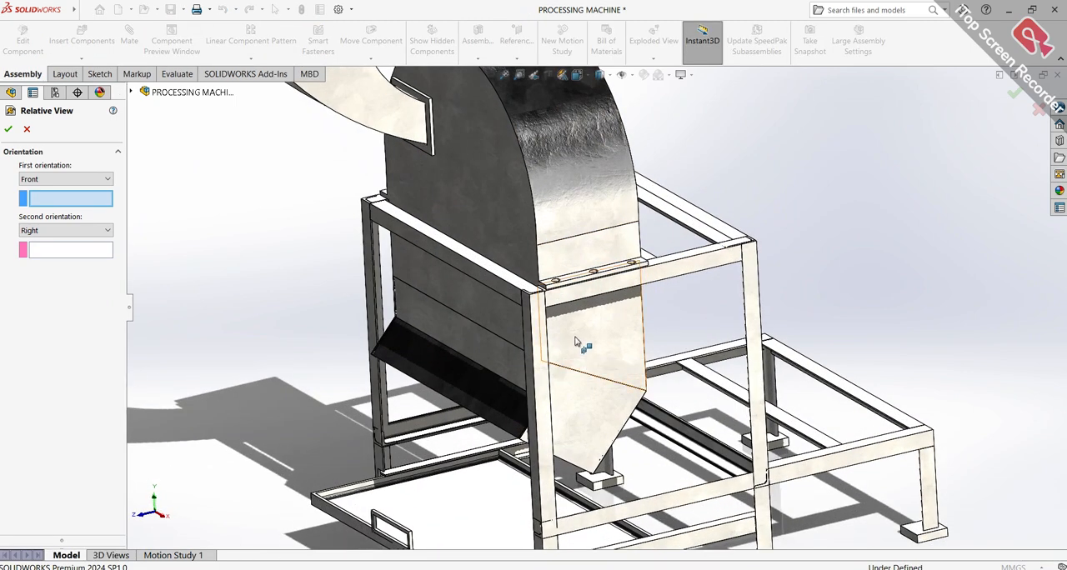
click(8, 131)
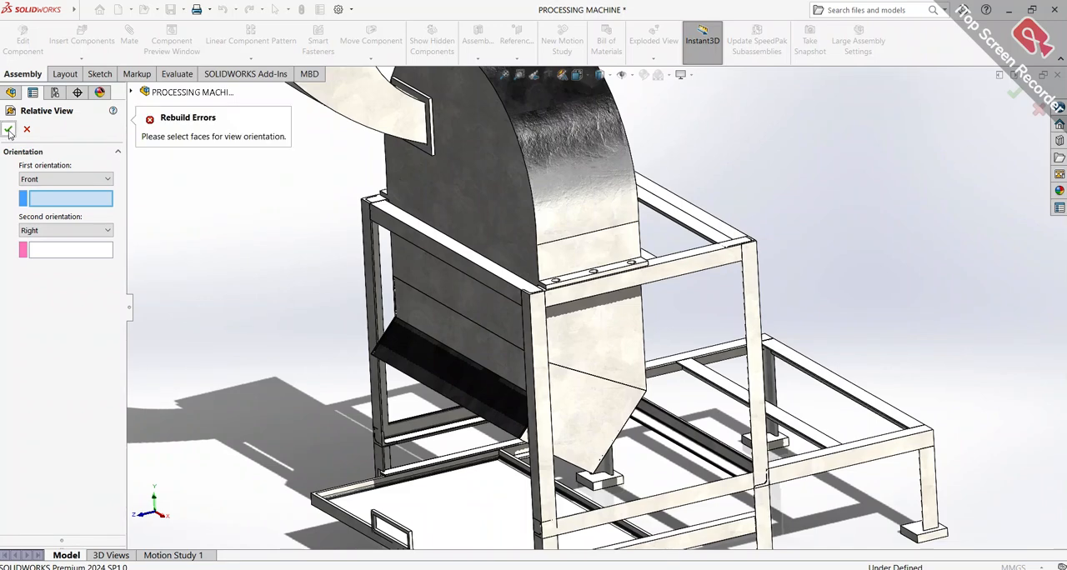
click(442, 289)
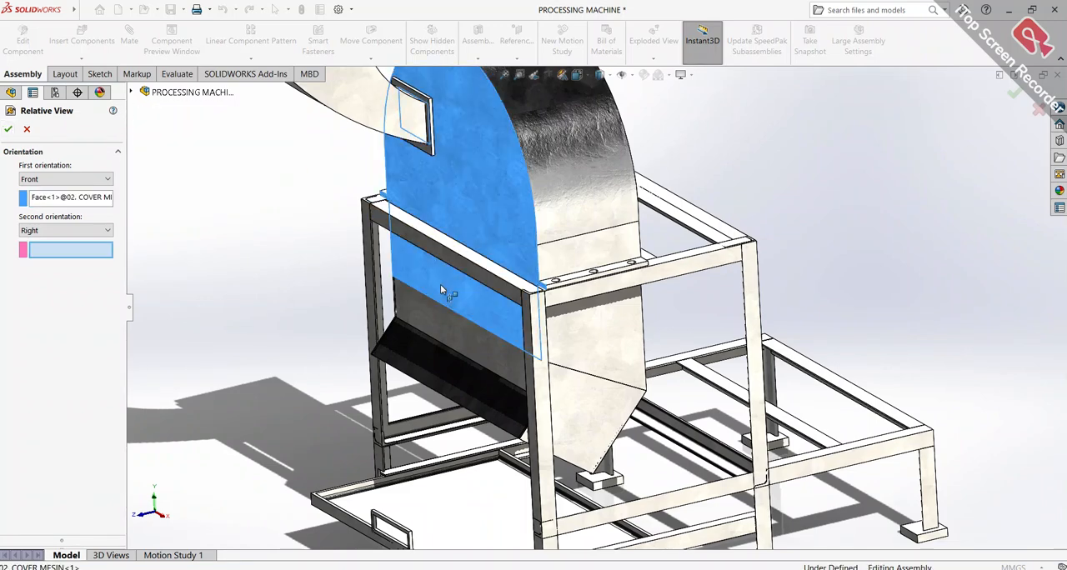
click(7, 132)
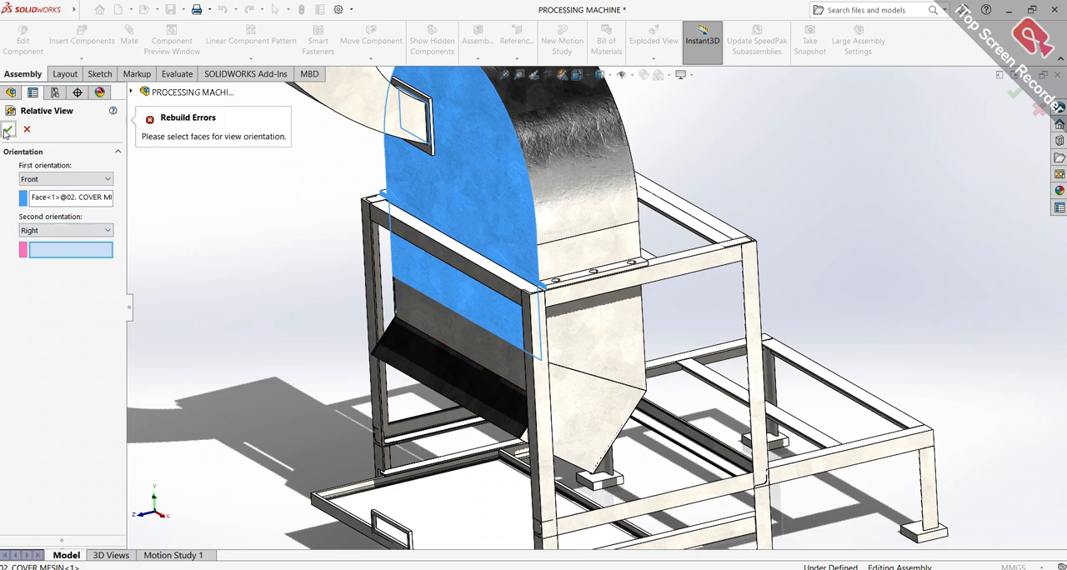
Assign the cover's perpendicular side face below the bolted flange to the Right orientation and try to place the relative view on the sheet
click(457, 329)
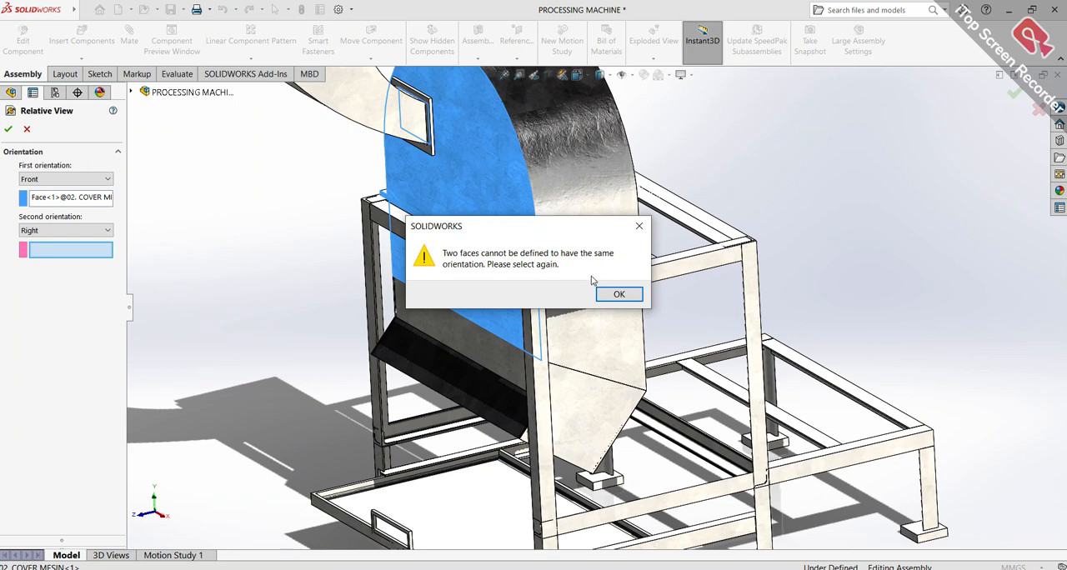
click(616, 296)
click(586, 357)
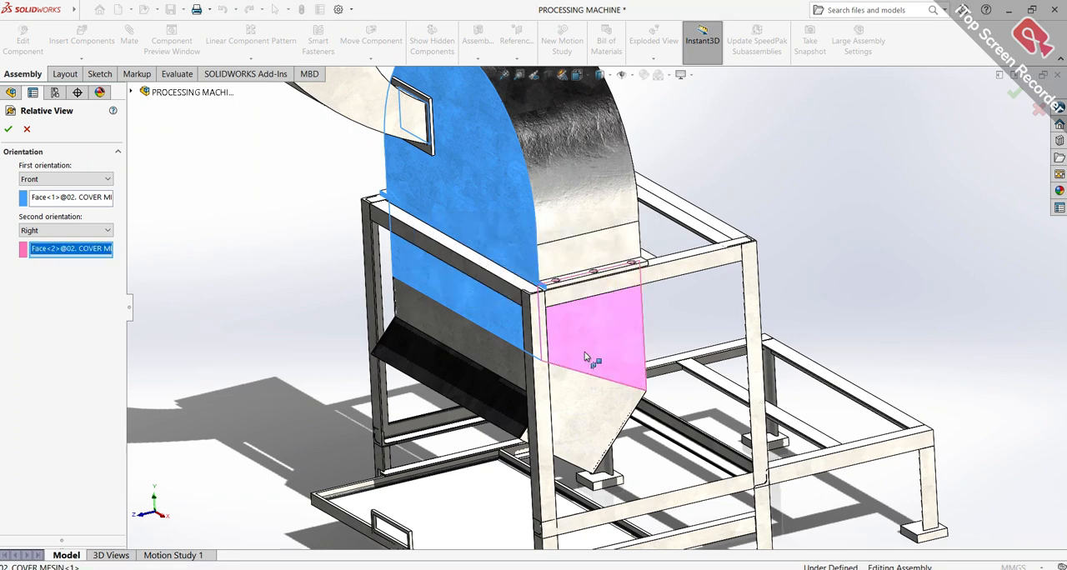
click(9, 131)
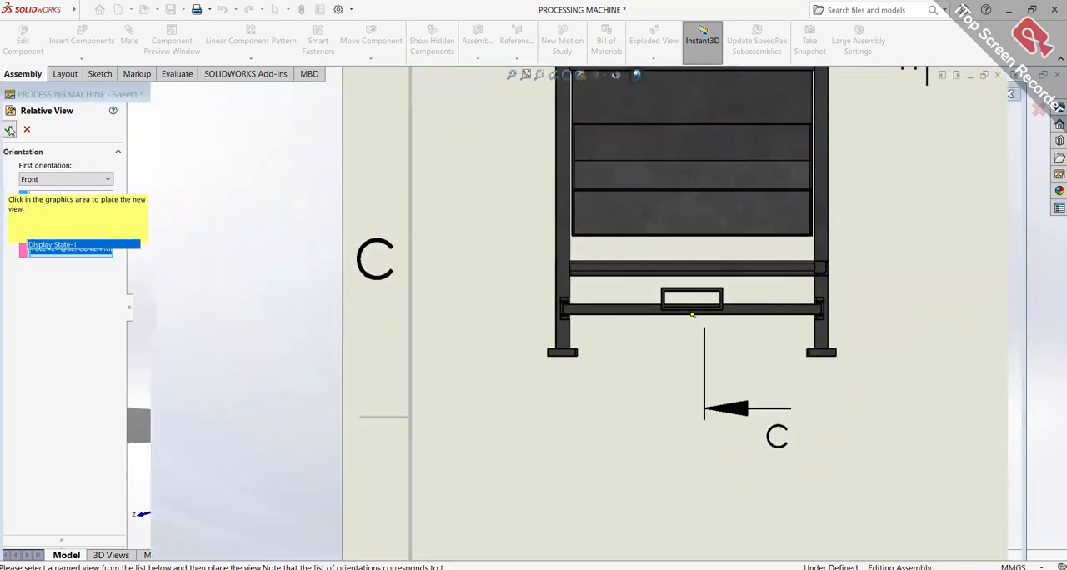
click(739, 237)
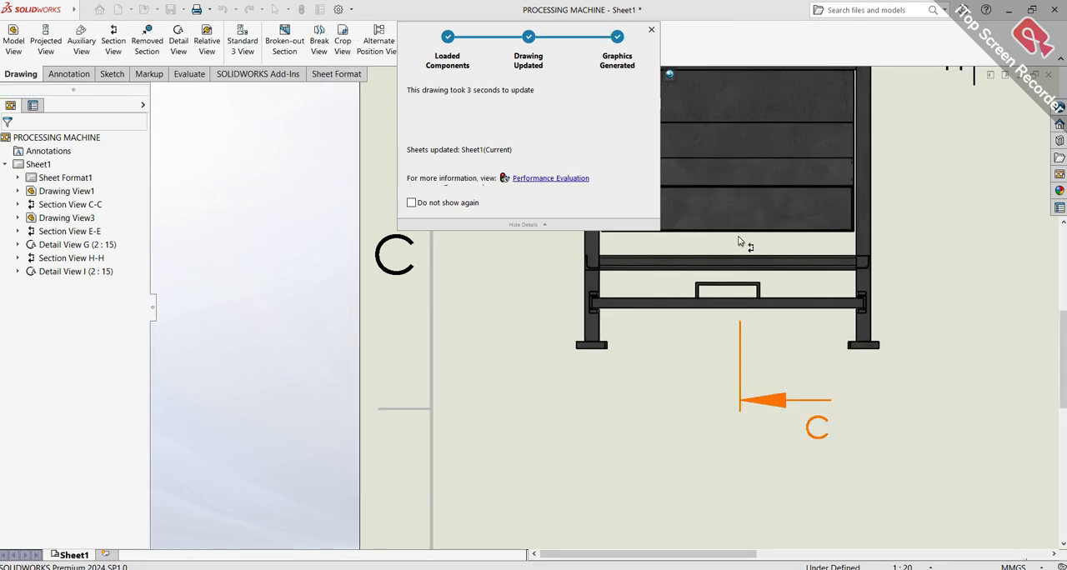
Check the area around the front view and the overall sheet layout for the relative view
scroll(617, 393, up, 5)
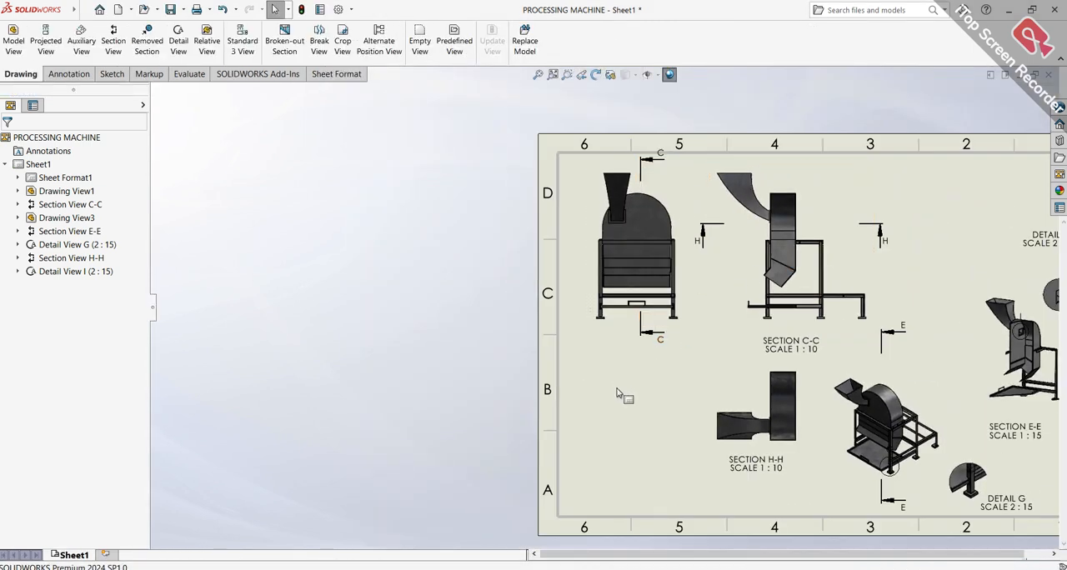
click(617, 392)
scroll(646, 287, down, 5)
scroll(649, 296, down, 3)
scroll(662, 305, up, 4)
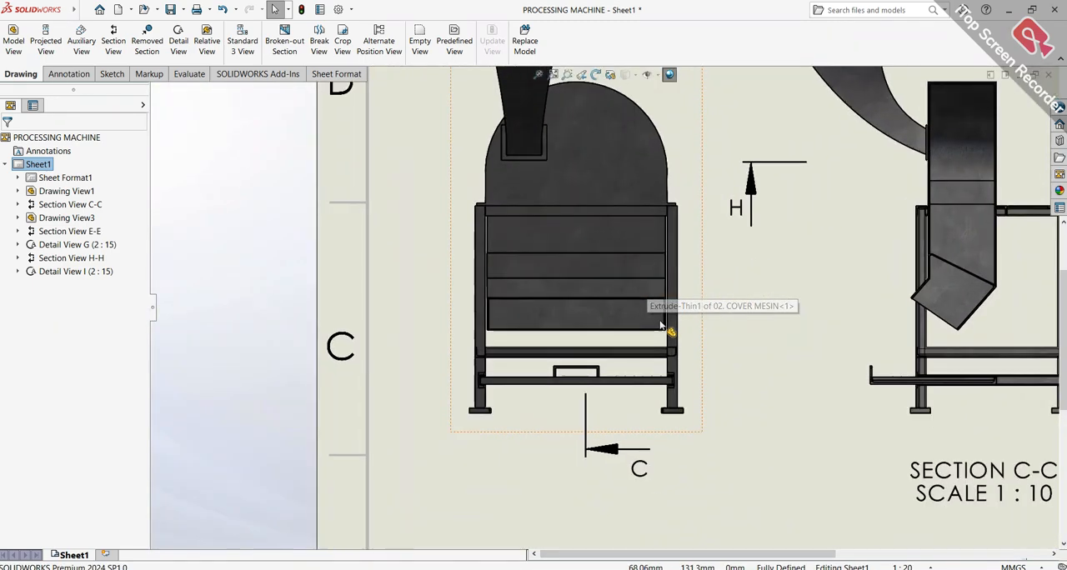
scroll(661, 325, down, 2)
scroll(656, 316, up, 6)
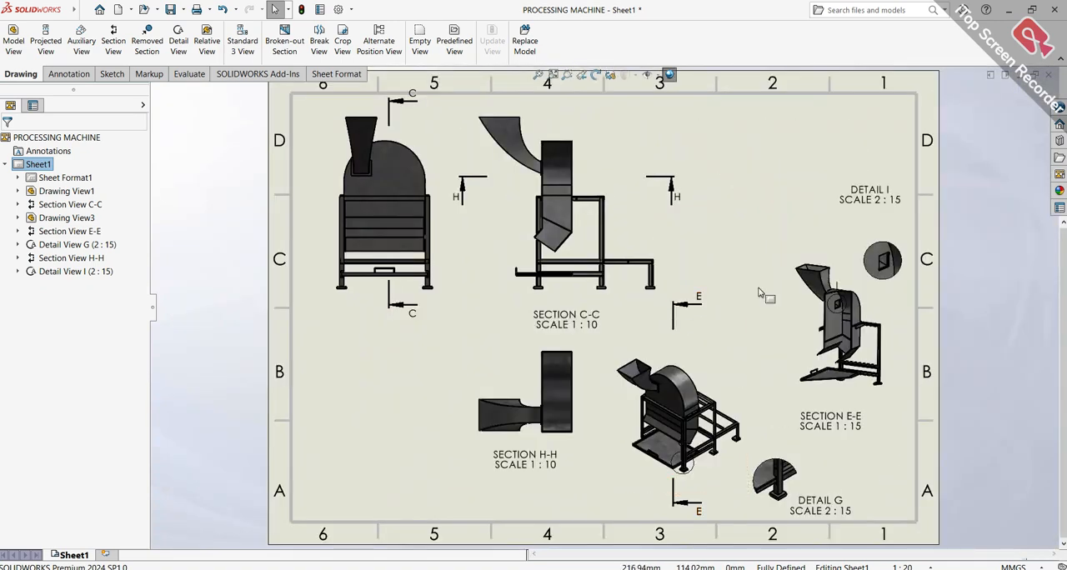
Switch to the PROCESSING MACHINE assembly window, clear the face selection and orient the model to the isometric view
click(594, 569)
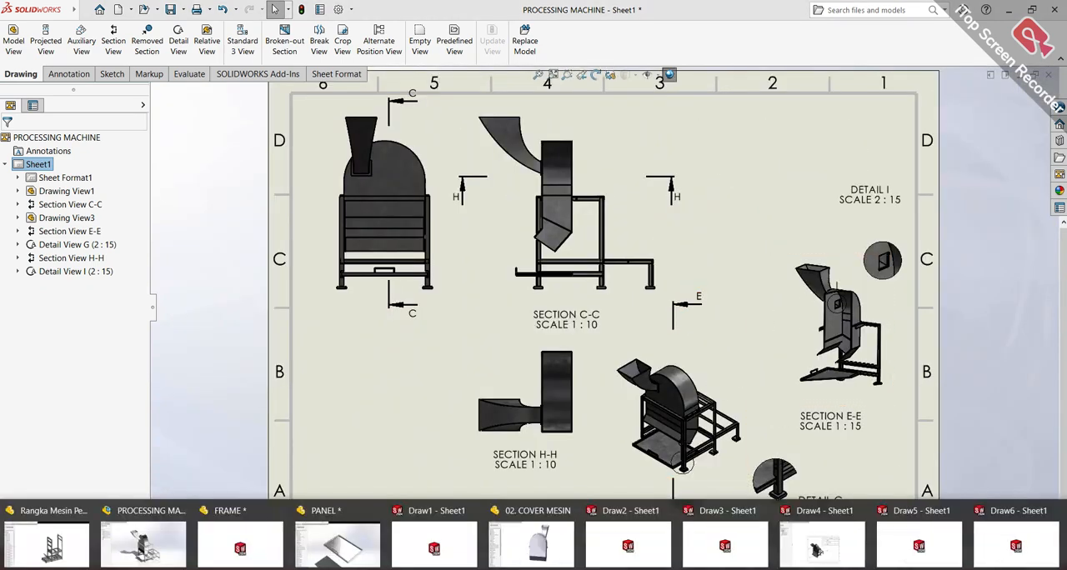
click(167, 547)
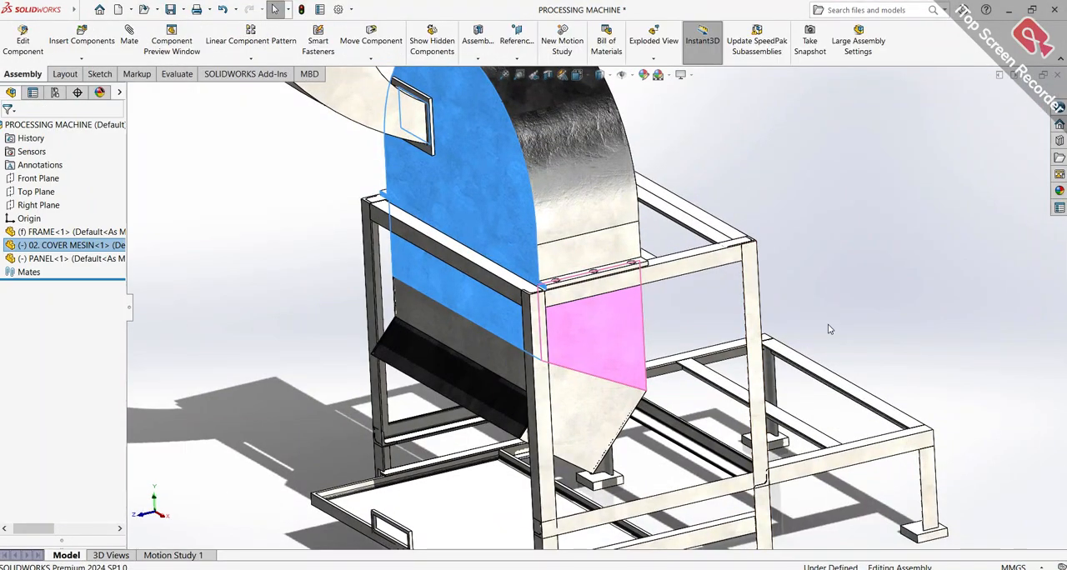
click(830, 329)
scroll(828, 329, up, 4)
middle_drag(809, 331, 773, 369)
scroll(523, 307, down, 6)
middle_drag(546, 282, 558, 331)
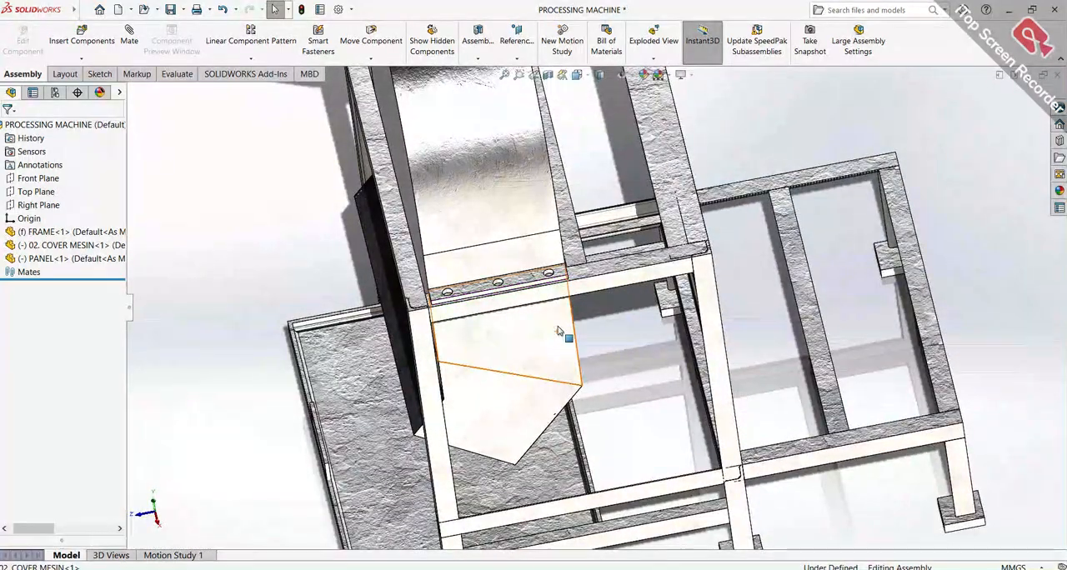
key(ctrl+7)
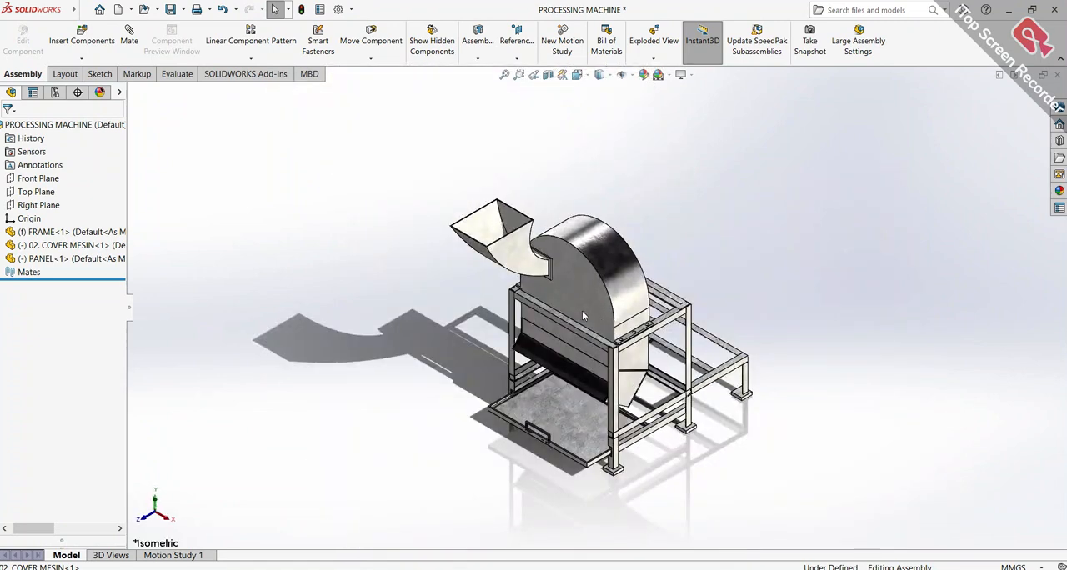
scroll(592, 312, down, 3)
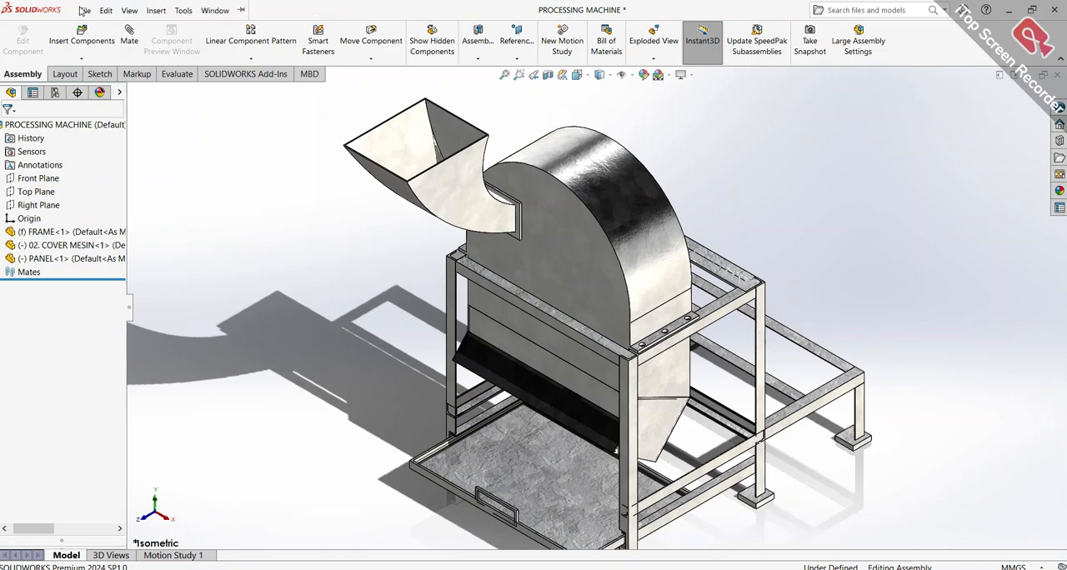
Make a new drawing from the assembly on an A4 (ANSI) Landscape sheet with the sheet format displayed
click(85, 10)
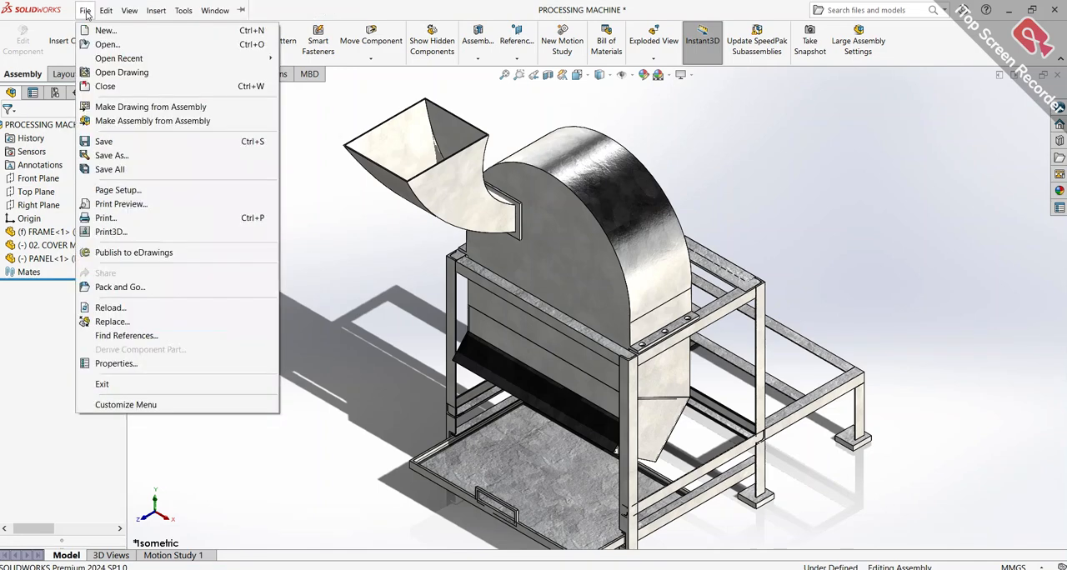
click(117, 109)
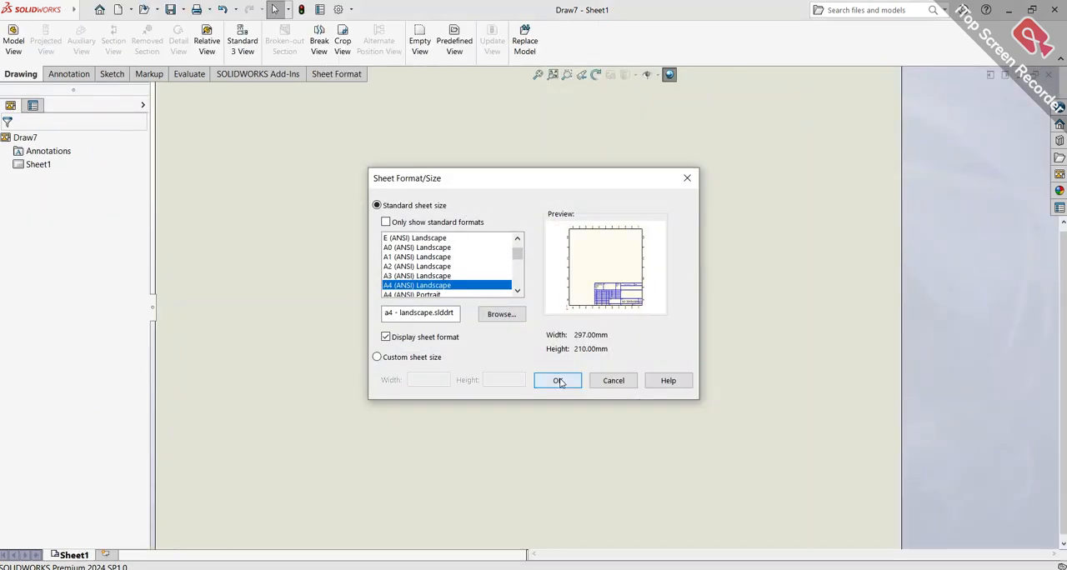
click(559, 381)
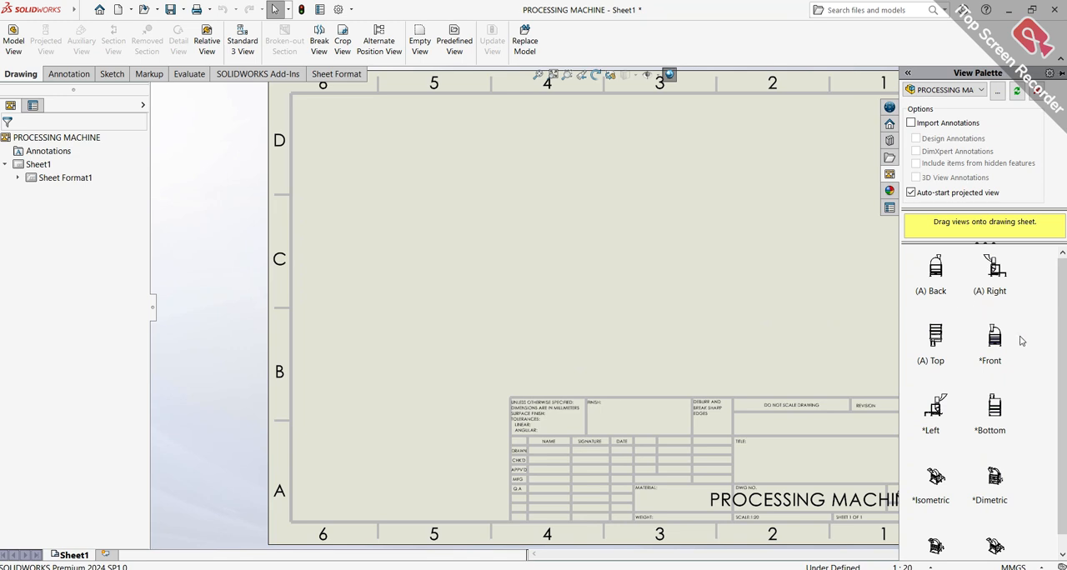
Place the machine's Dimetric view in the sheet's upper-left area and display it Shaded With Edges
scroll(1017, 472, down, 1)
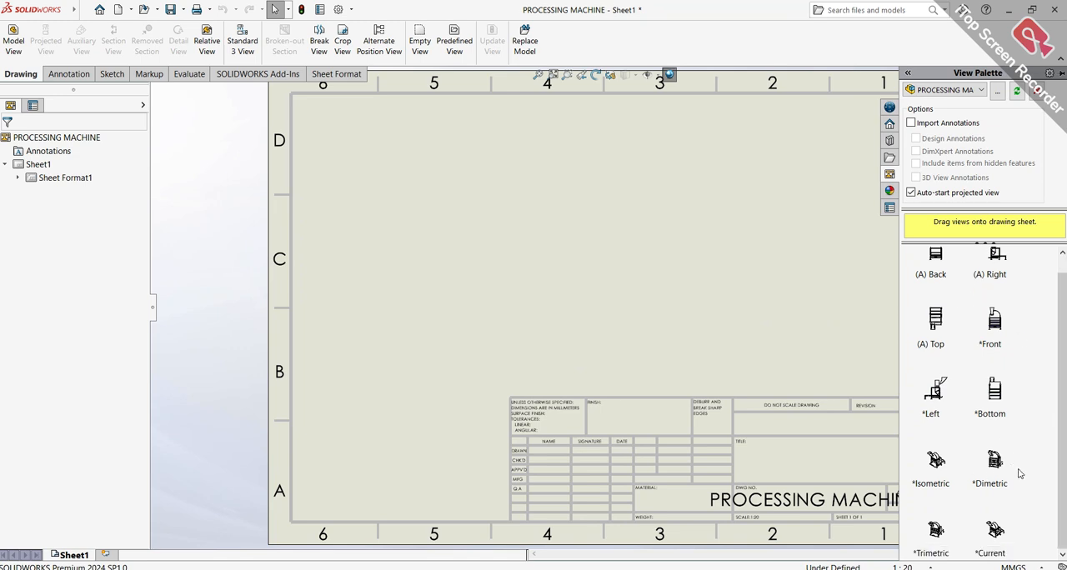
drag(1001, 472, 437, 237)
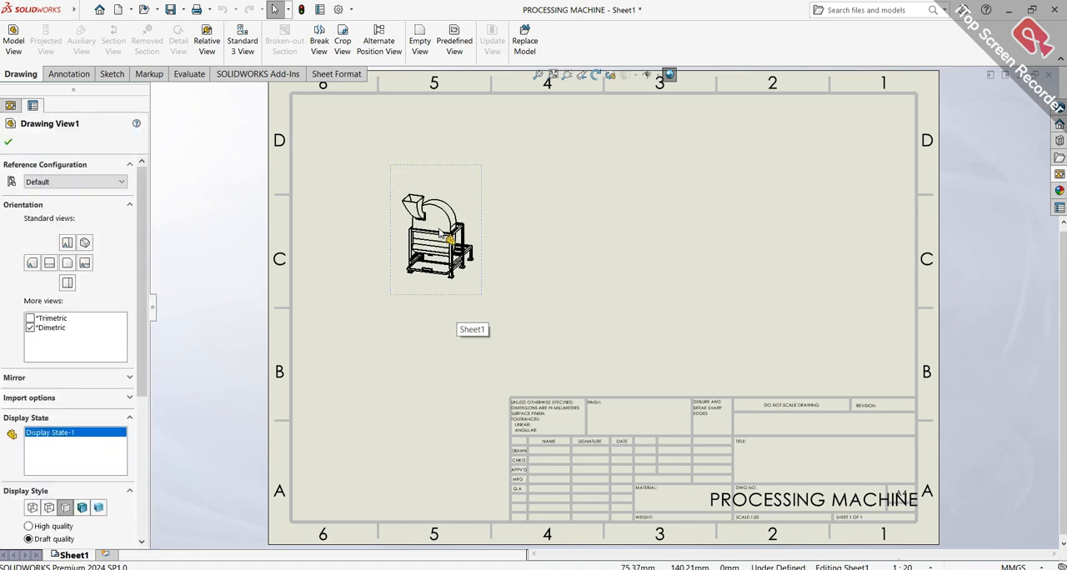
click(81, 508)
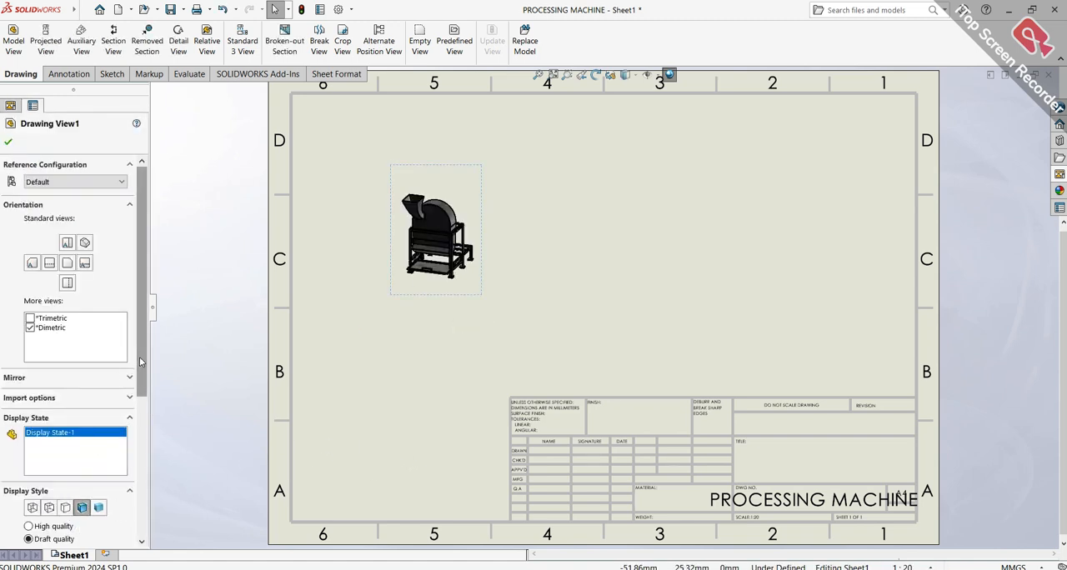
Give the dimetric view a custom scale, trying 1:15 before setting 1:10, and finish the view's properties
scroll(122, 450, down, 3)
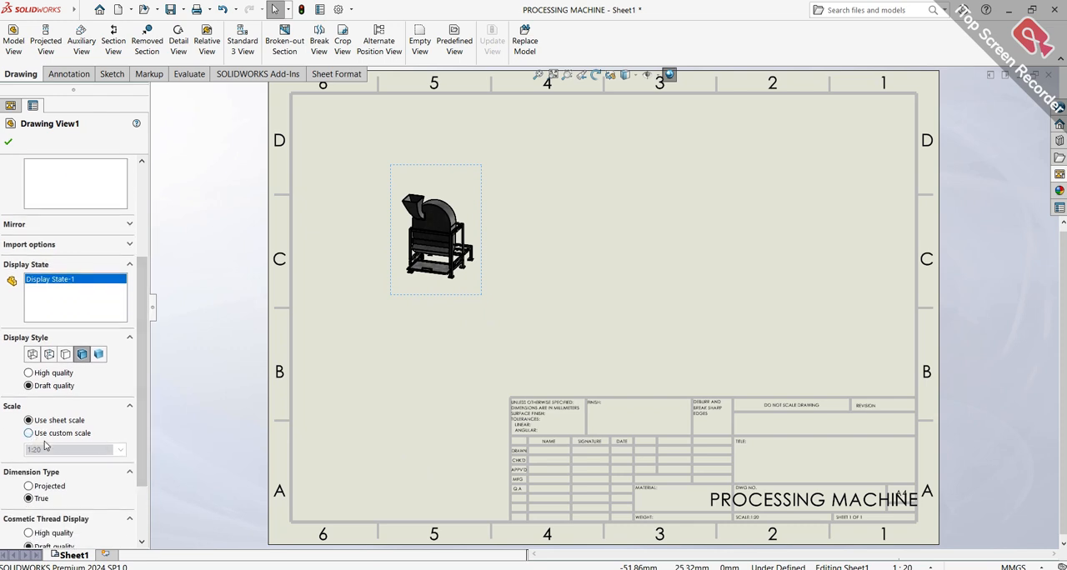
click(30, 434)
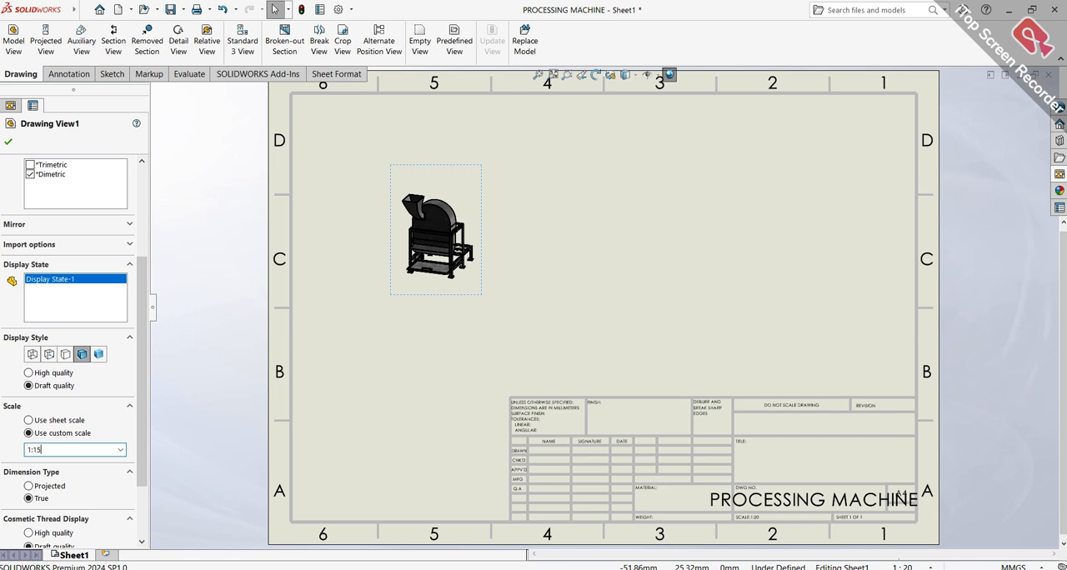
key(Return)
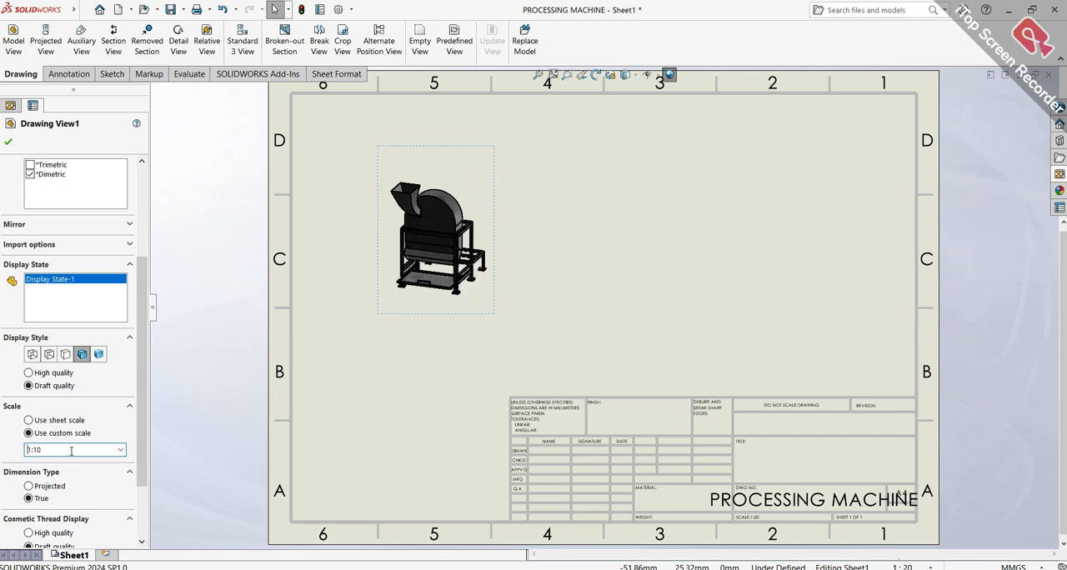
key(Return)
scroll(48, 364, down, 2)
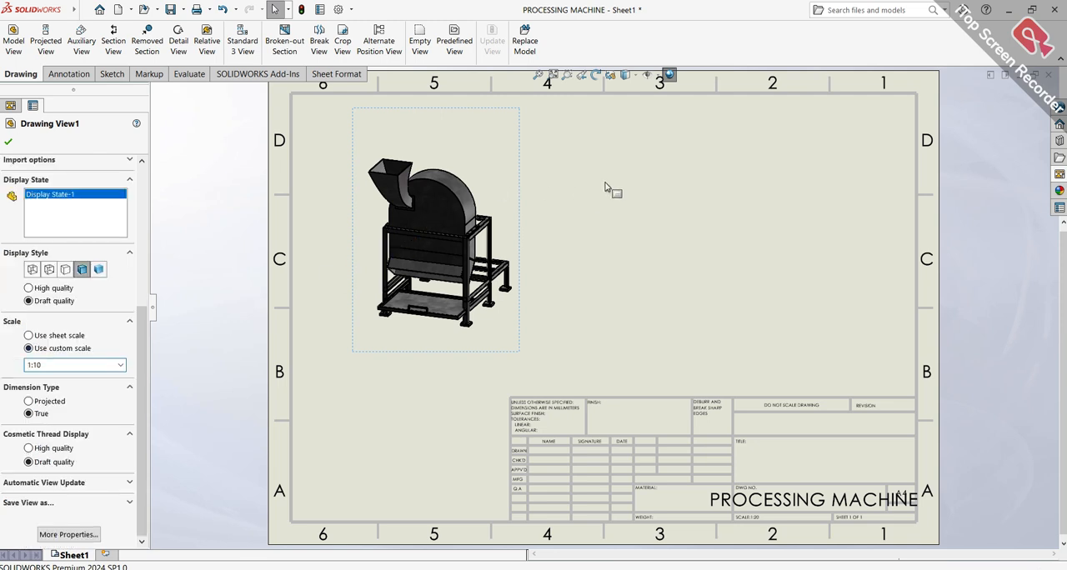
click(7, 142)
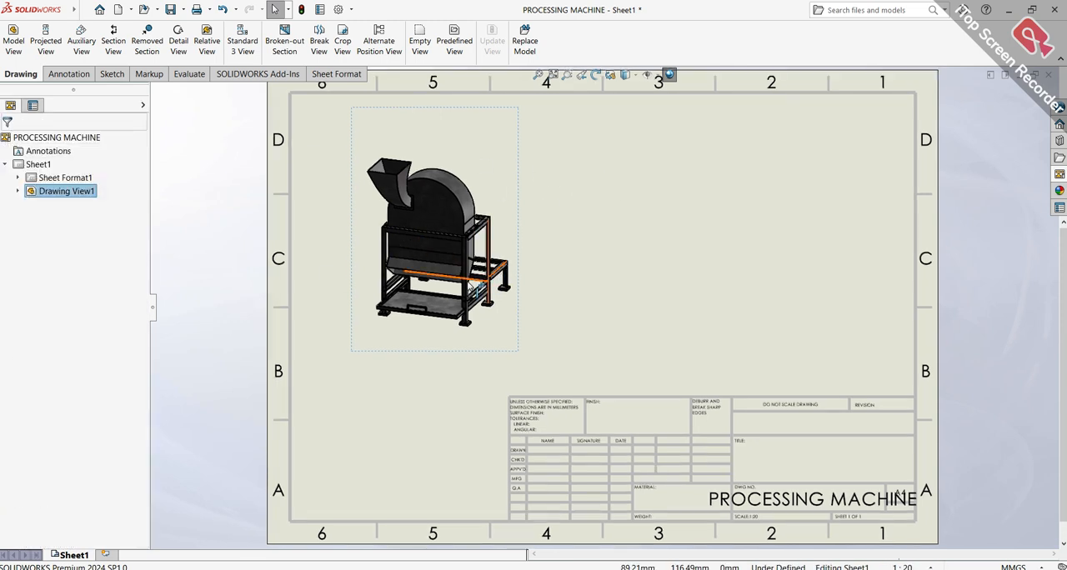
scroll(482, 286, down, 10)
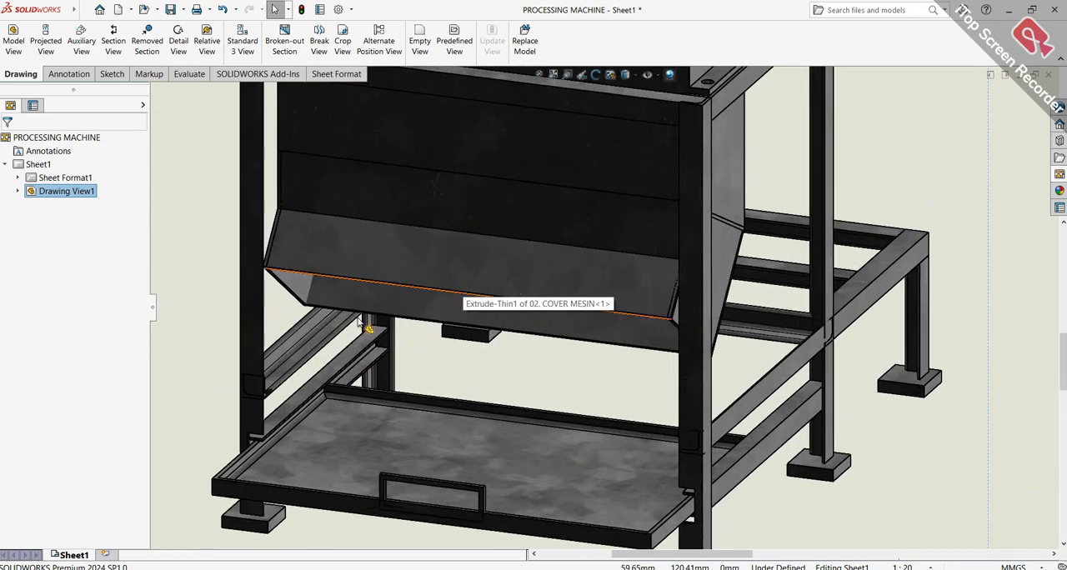
scroll(680, 325, down, 2)
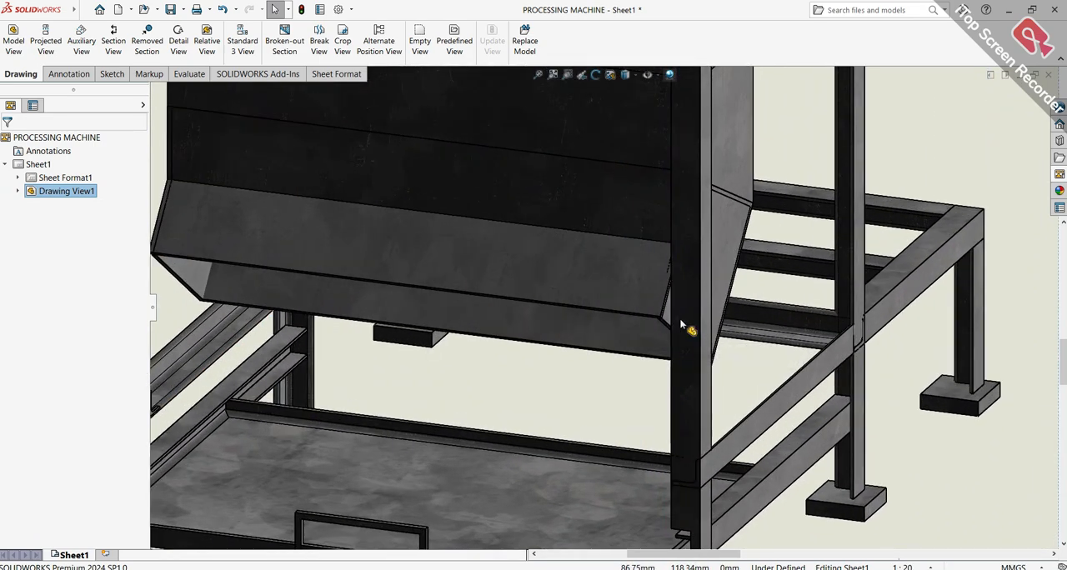
scroll(680, 325, up, 3)
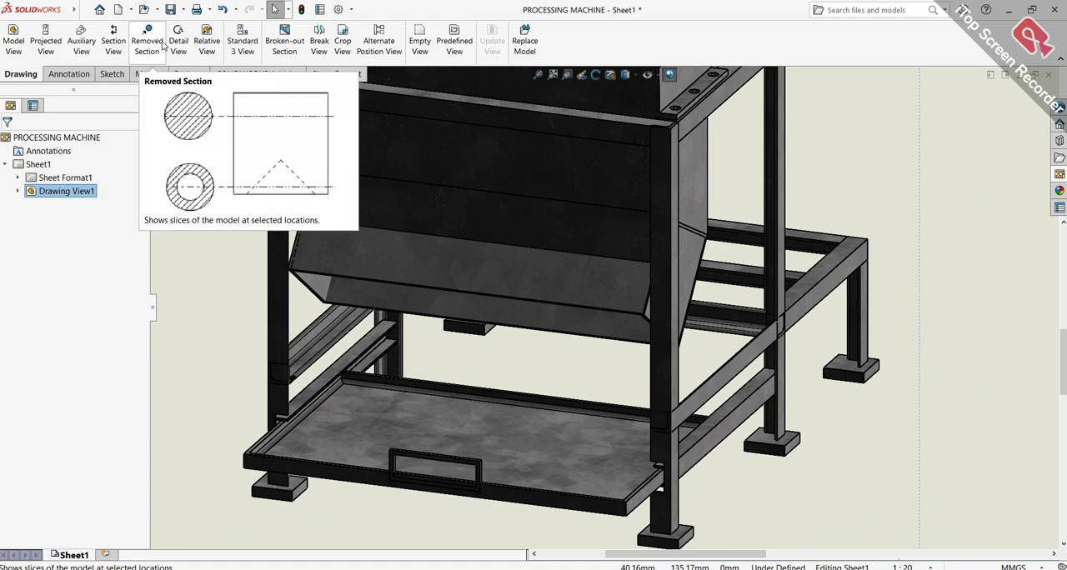
click(113, 46)
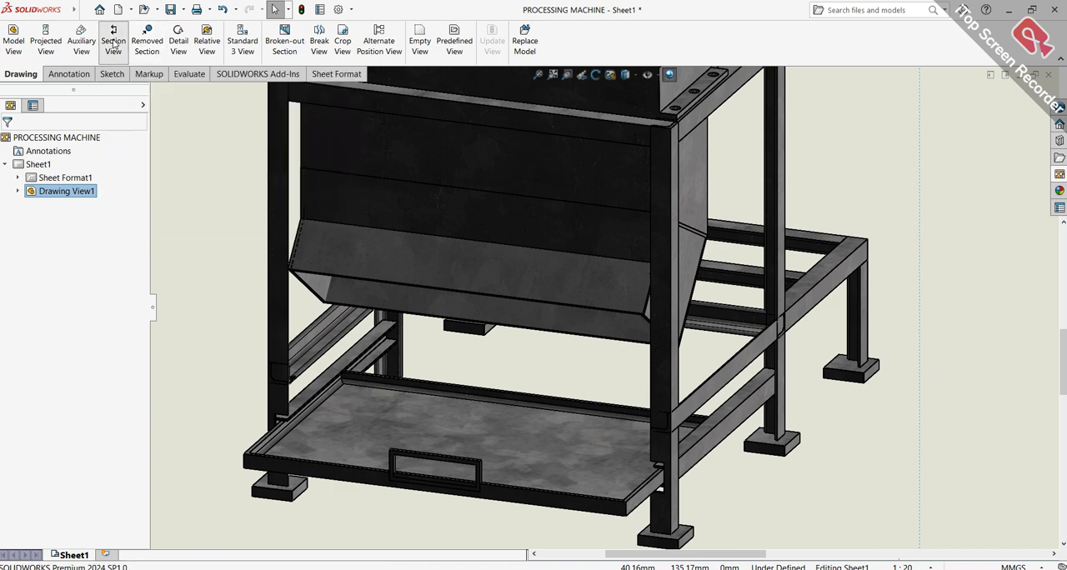
click(63, 337)
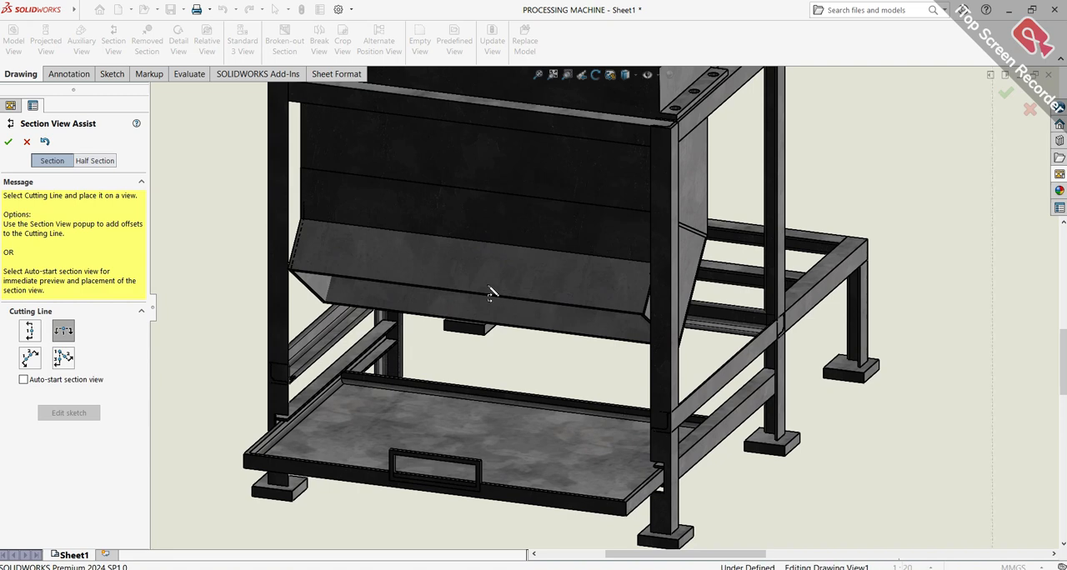
click(383, 253)
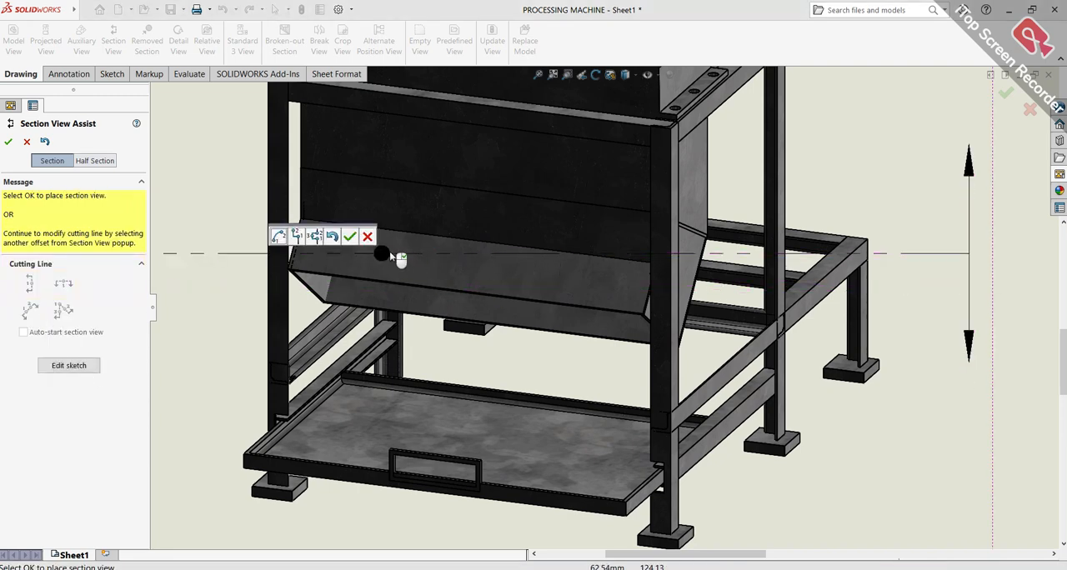
click(350, 238)
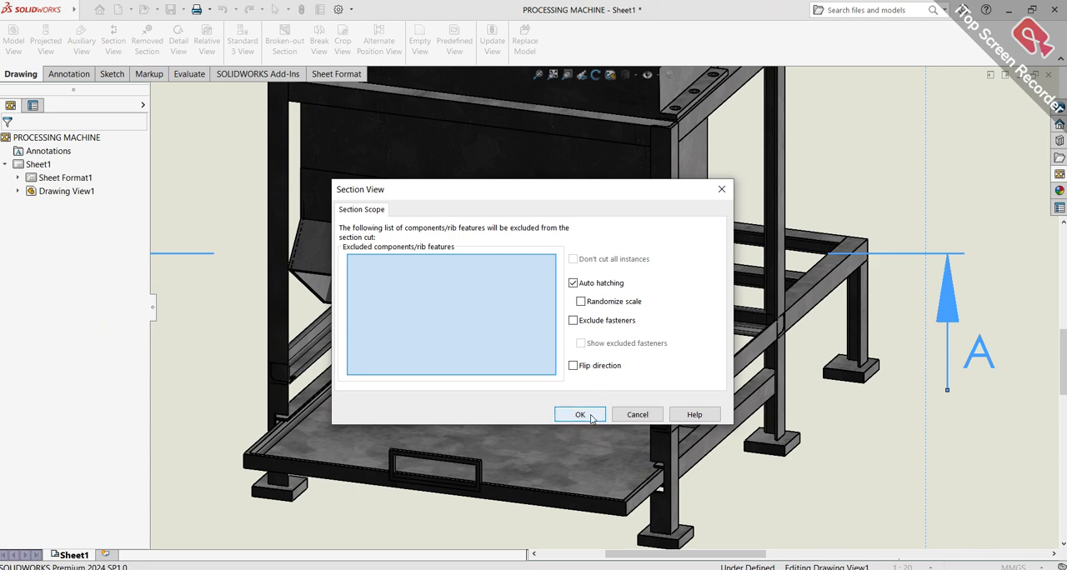
click(591, 419)
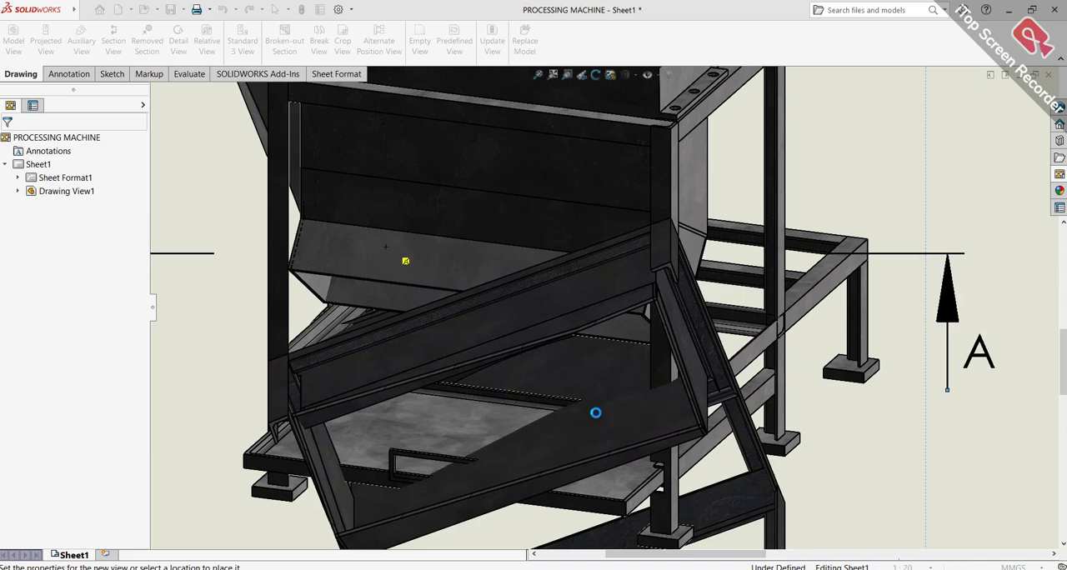
scroll(667, 357, up, 6)
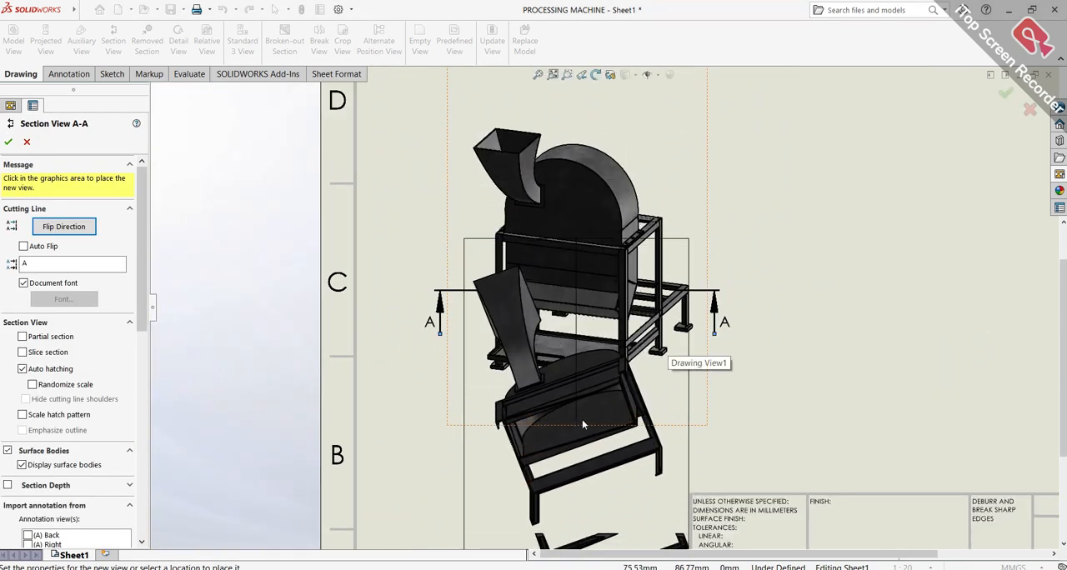
key(Escape)
click(469, 292)
right_click(468, 297)
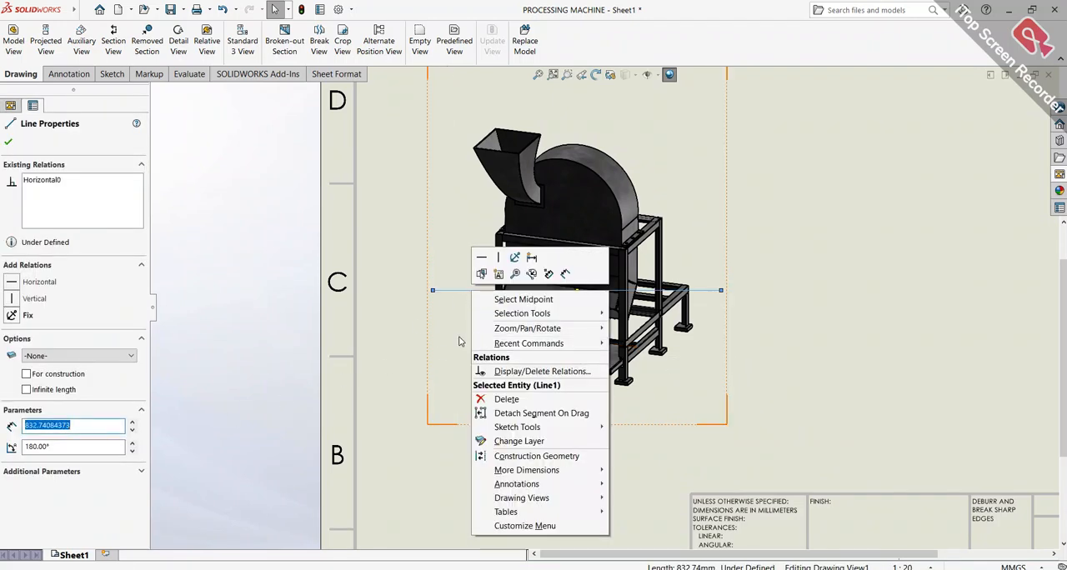
click(476, 398)
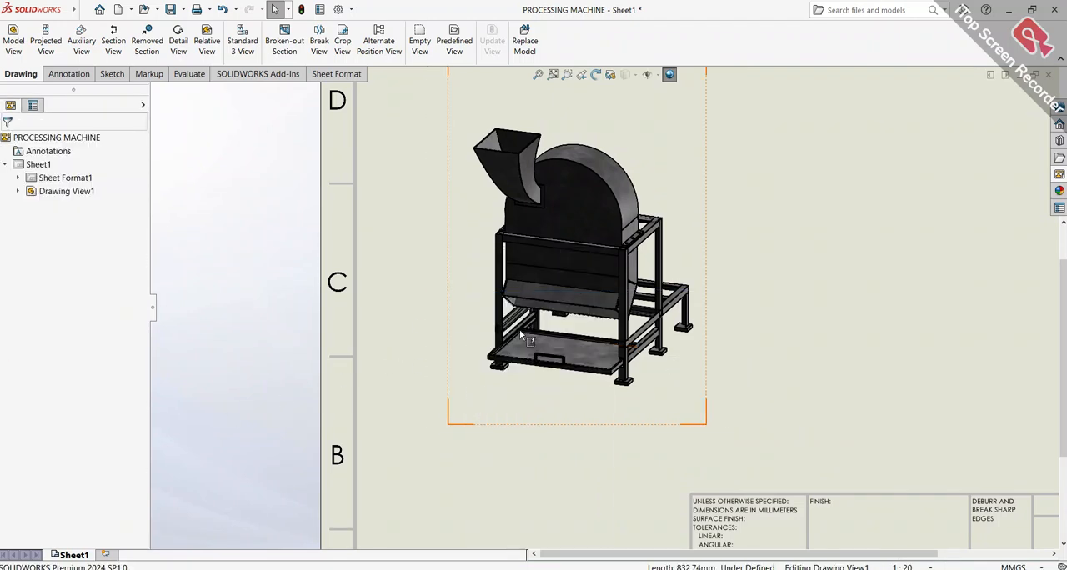
Create a detail view of the cover's lower corner behind the front post, using a circle of about 71 mm radius, placed beside the machine
scroll(562, 297, down, 2)
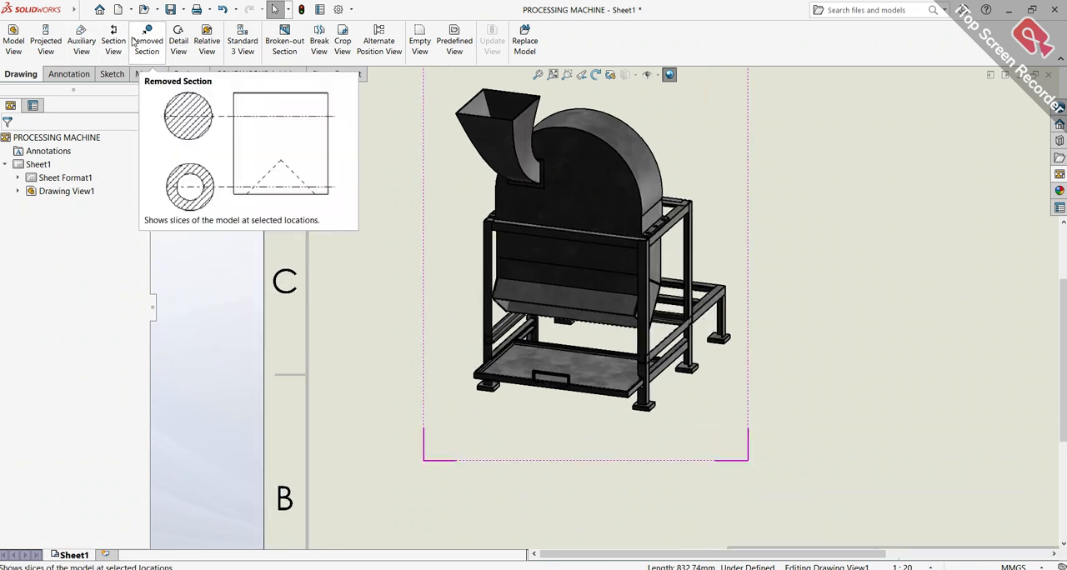
click(179, 36)
scroll(643, 326, down, 2)
scroll(643, 326, down, 5)
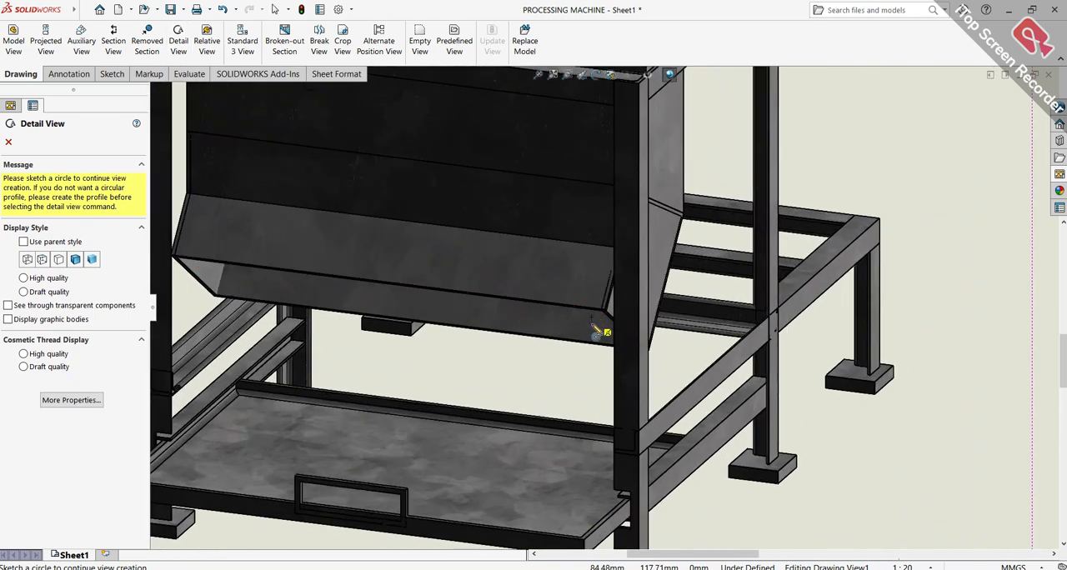
click(591, 323)
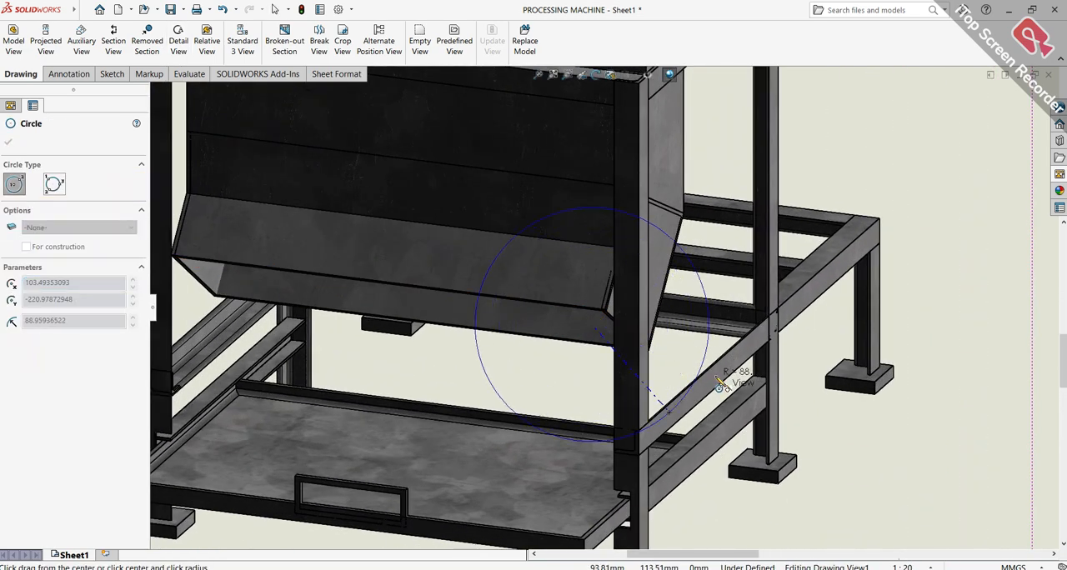
click(683, 349)
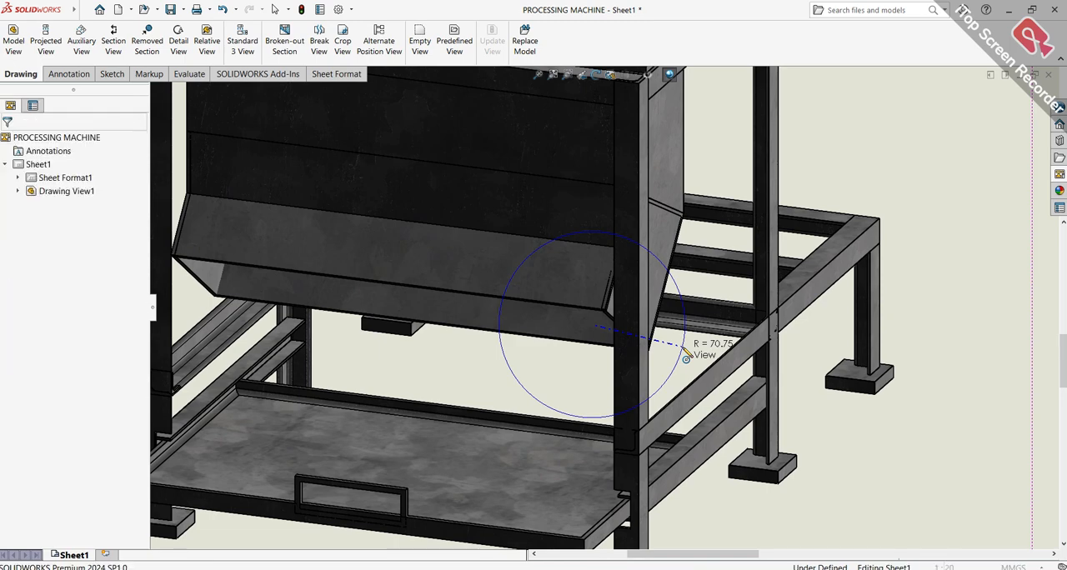
scroll(746, 317, up, 5)
scroll(746, 324, up, 5)
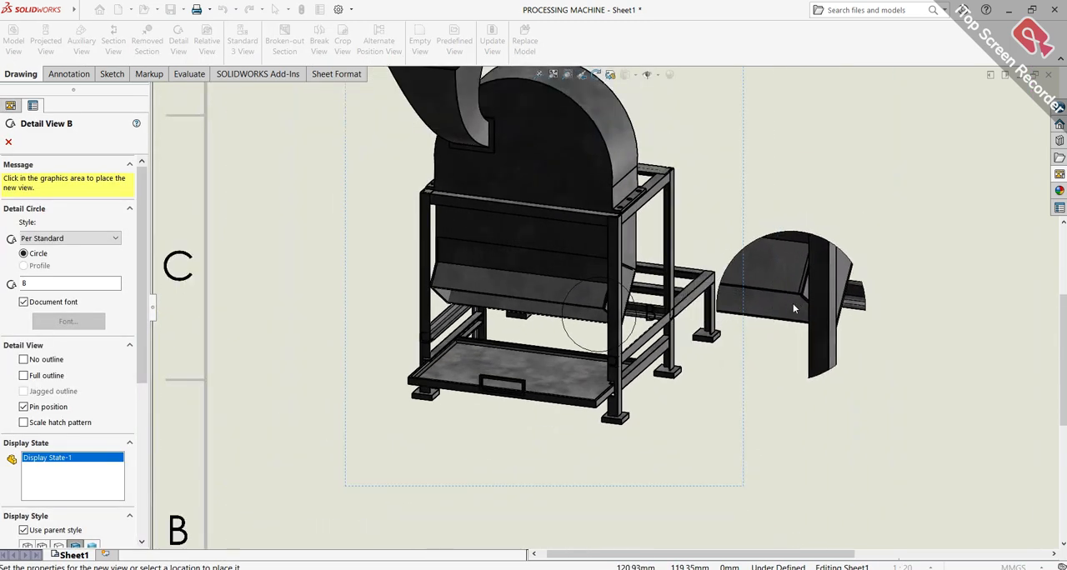
click(863, 283)
Move the detail view of the cover's lower corner down, just above the title block, and finish its properties
scroll(677, 267, down, 6)
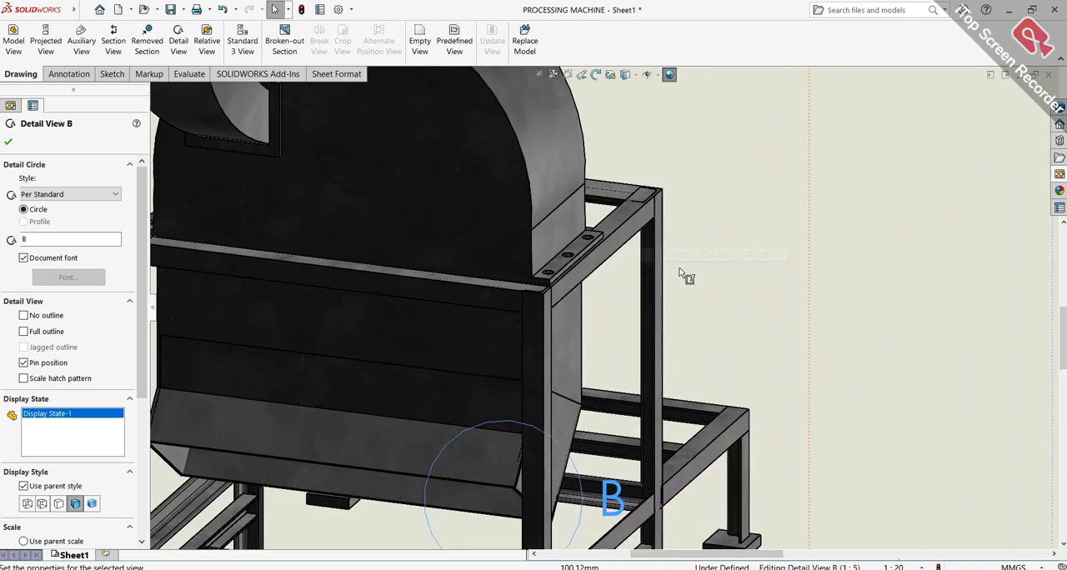
scroll(684, 276, up, 5)
drag(752, 425, 640, 550)
scroll(616, 289, down, 10)
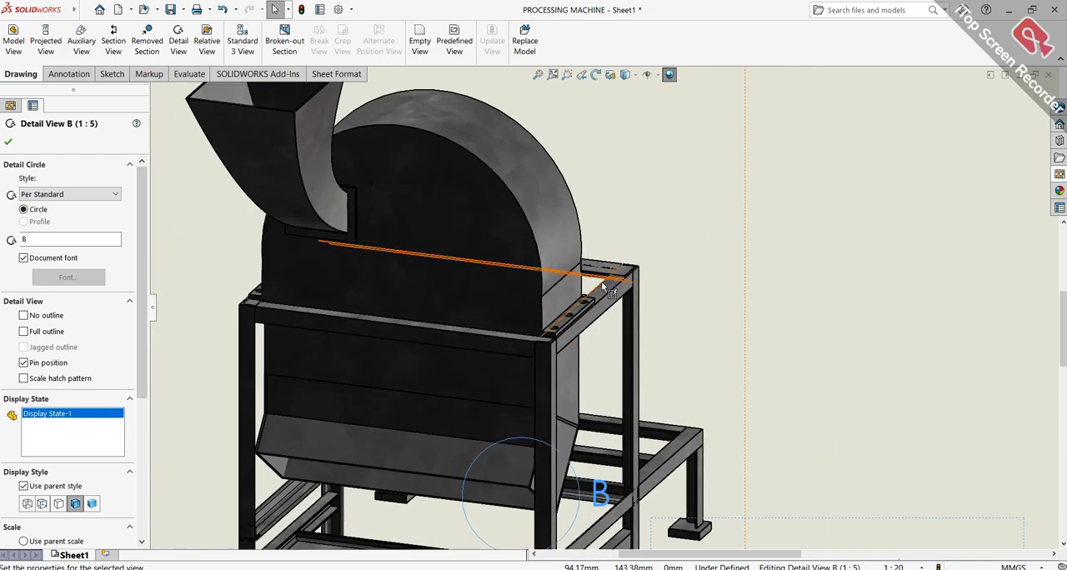
scroll(606, 312, down, 2)
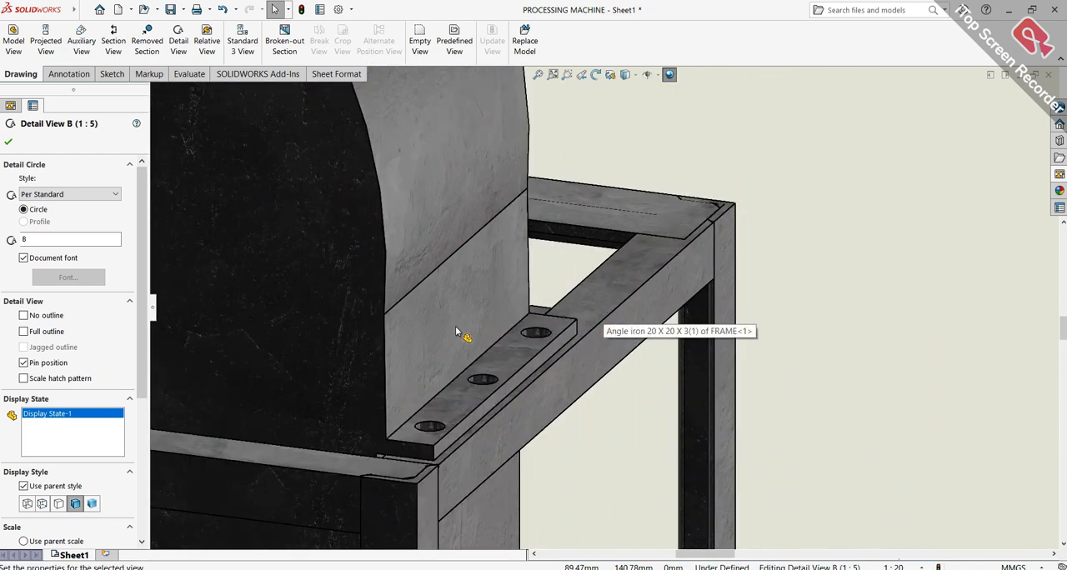
click(9, 144)
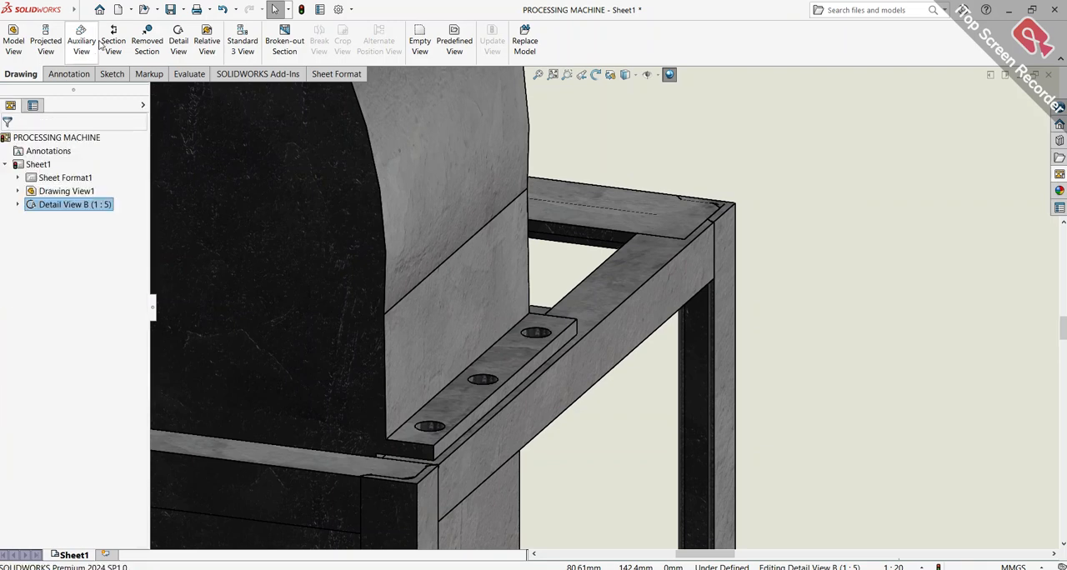
Create a detail view of the three-hole mounting strip on the upper frame with a circle of about 50 mm radius, placed beside the machine
click(501, 355)
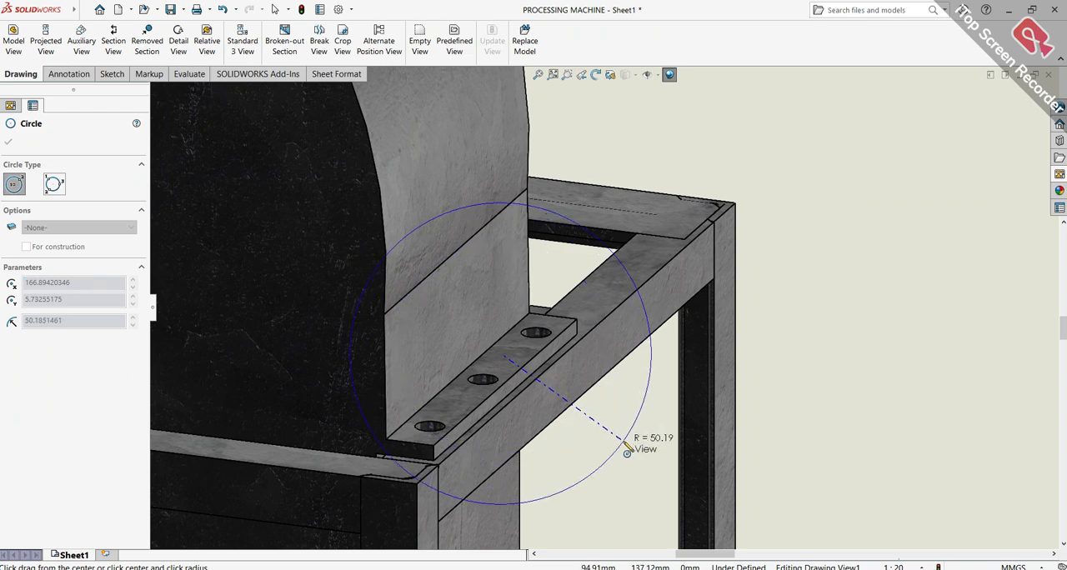
click(618, 427)
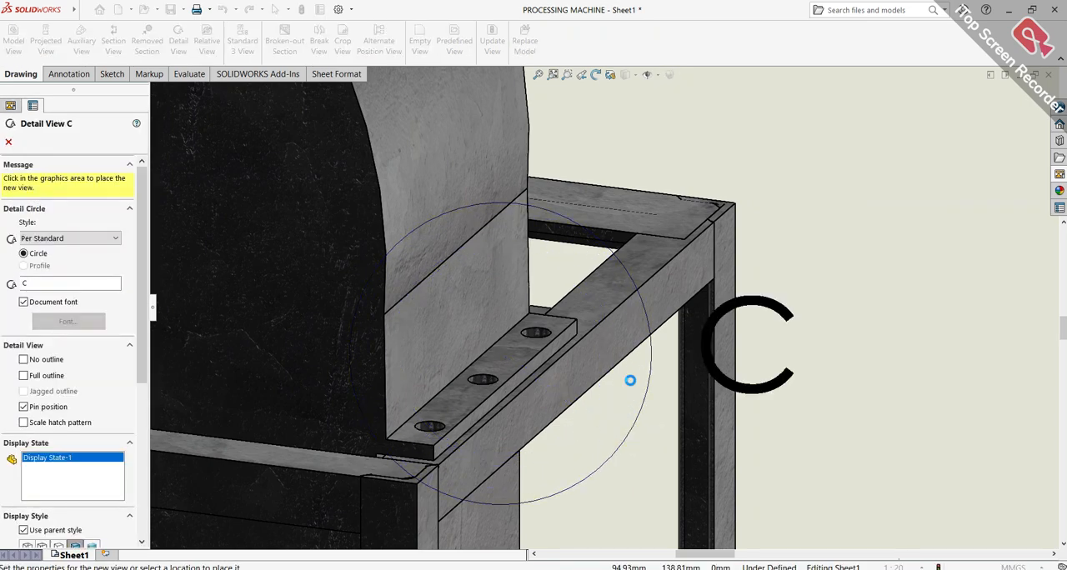
scroll(841, 354, up, 3)
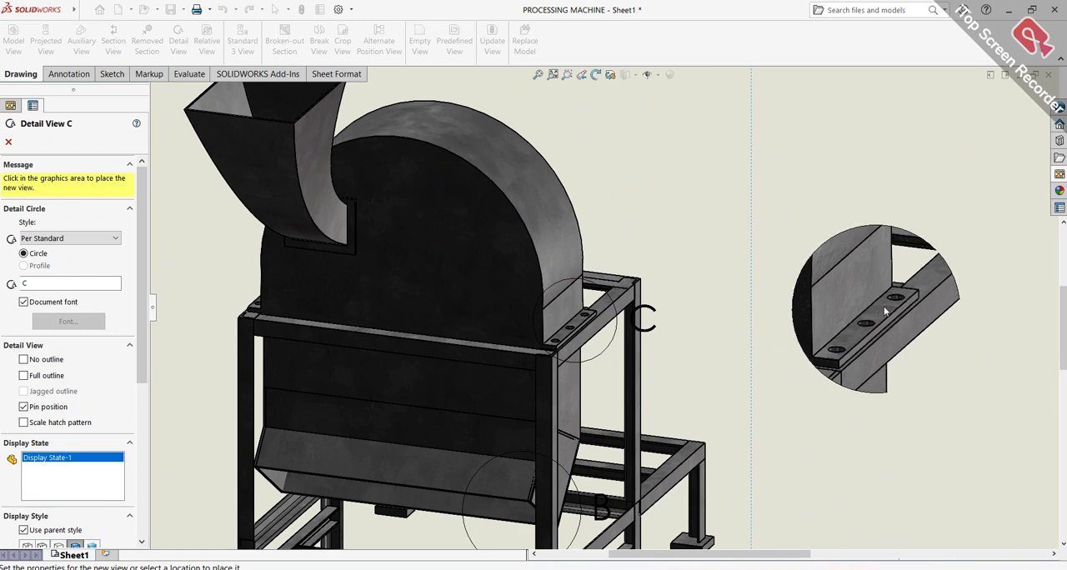
click(917, 297)
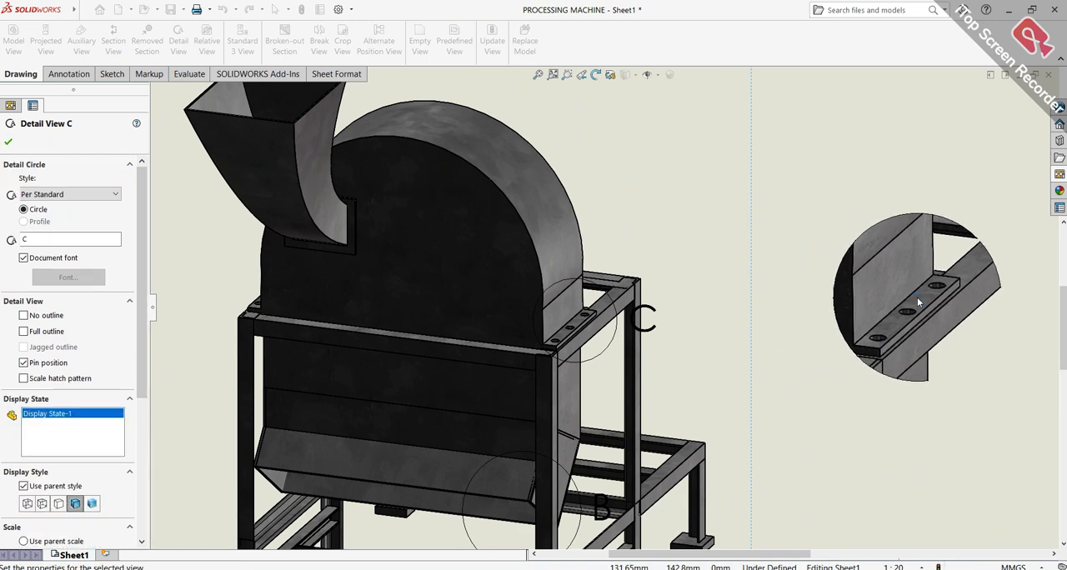
scroll(916, 305, up, 2)
scroll(917, 308, up, 4)
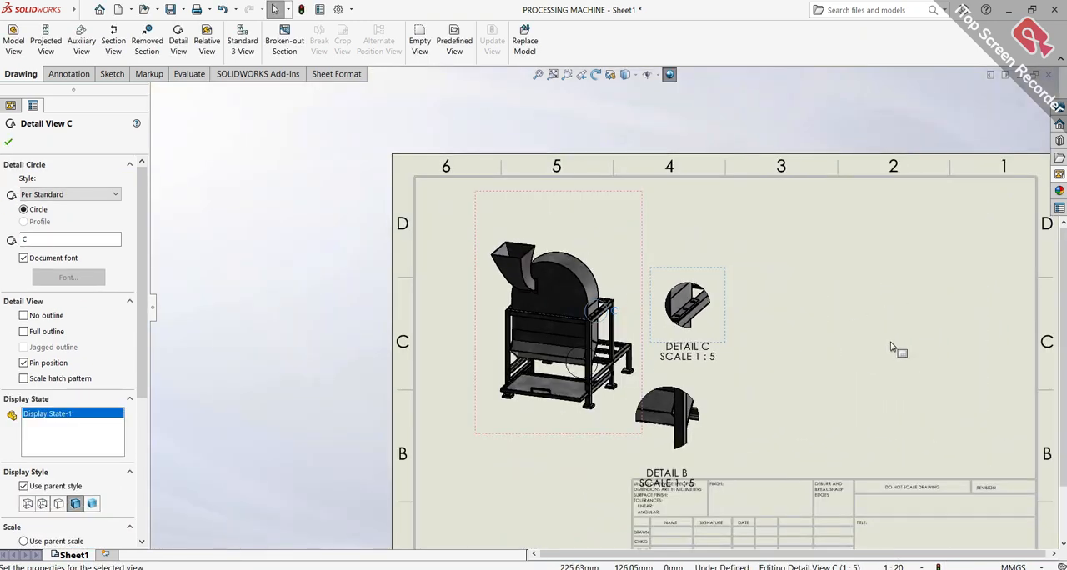
key(Escape)
Spread out the two detail views: move detail B farther from the machine above the title block and detail C up into zone D
scroll(550, 383, down, 5)
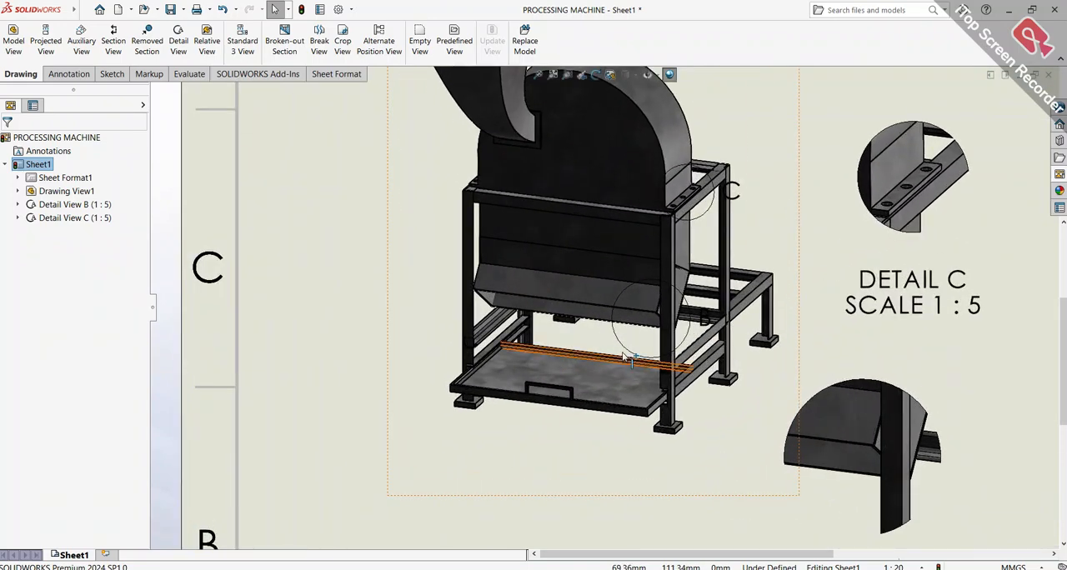
scroll(567, 333, up, 4)
drag(792, 361, 954, 341)
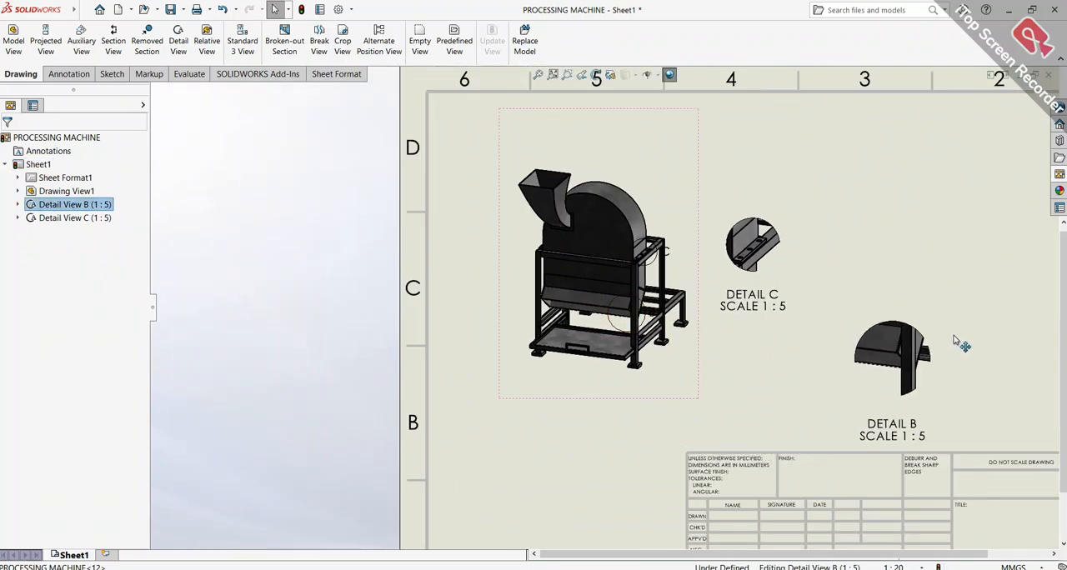
drag(800, 242, 785, 163)
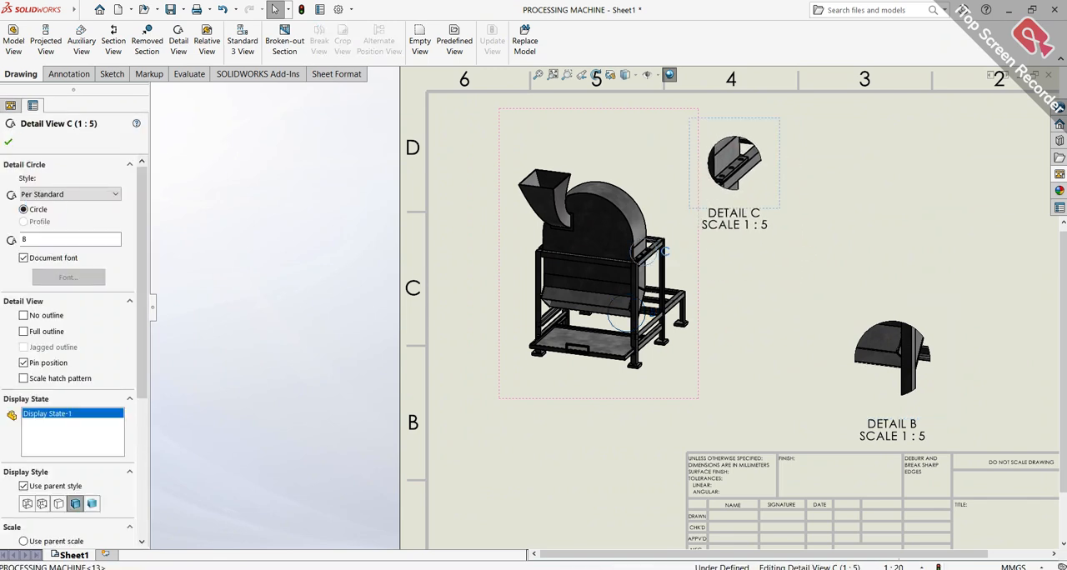
click(988, 306)
scroll(977, 314, up, 3)
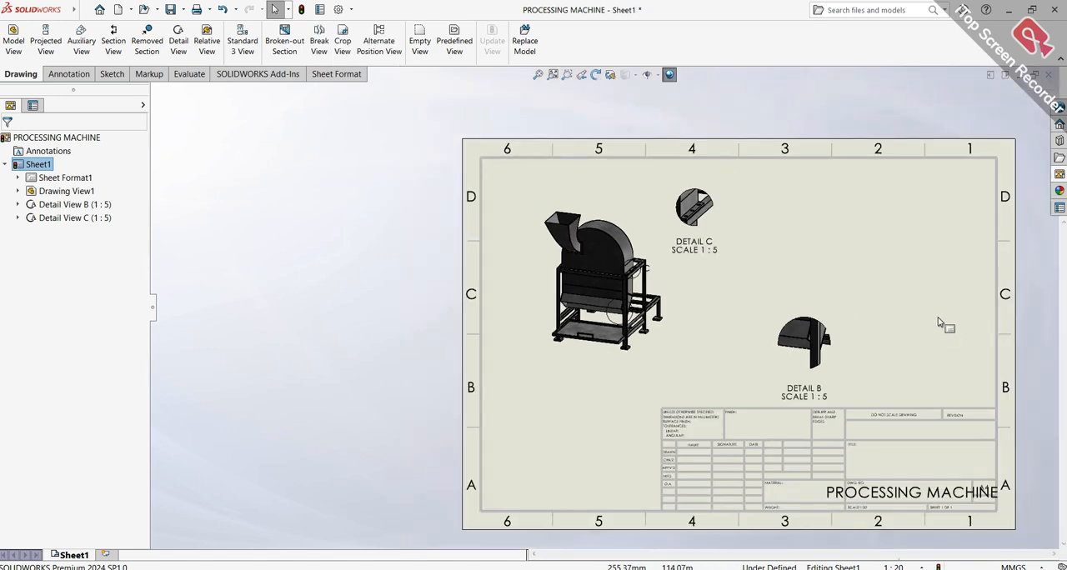
key(f)
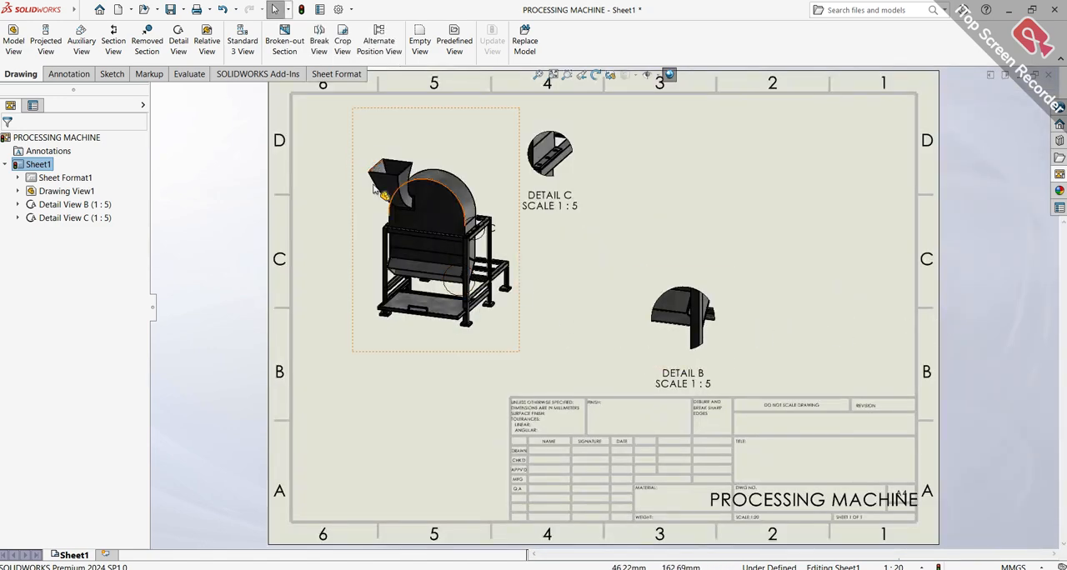
Sketch a detail circle of about 22.5 mm radius around the rear-post joint of the tray support rails in the dimetric view
scroll(478, 319, down, 4)
scroll(477, 319, down, 5)
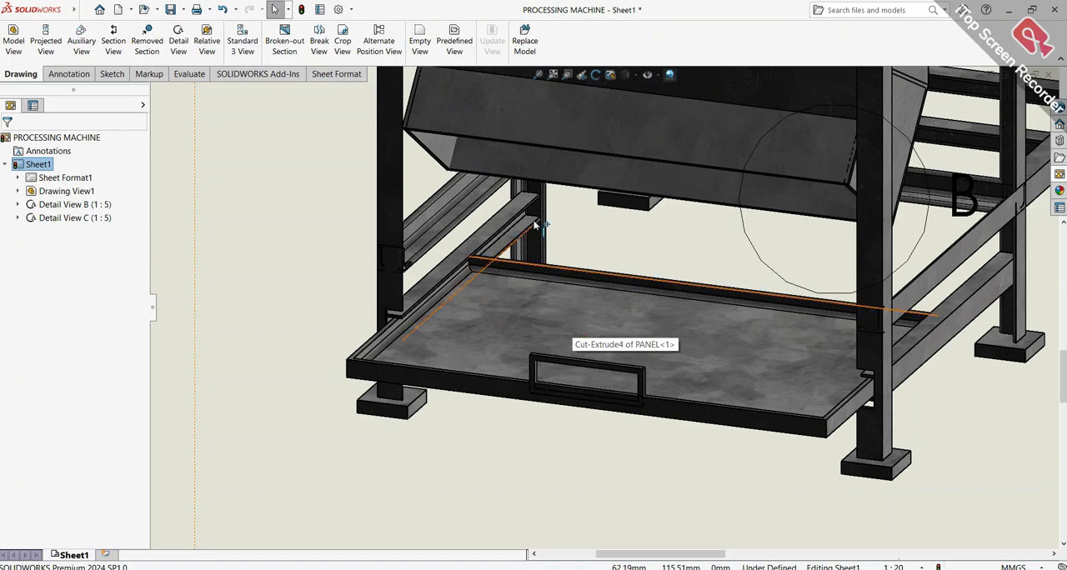
scroll(546, 222, down, 5)
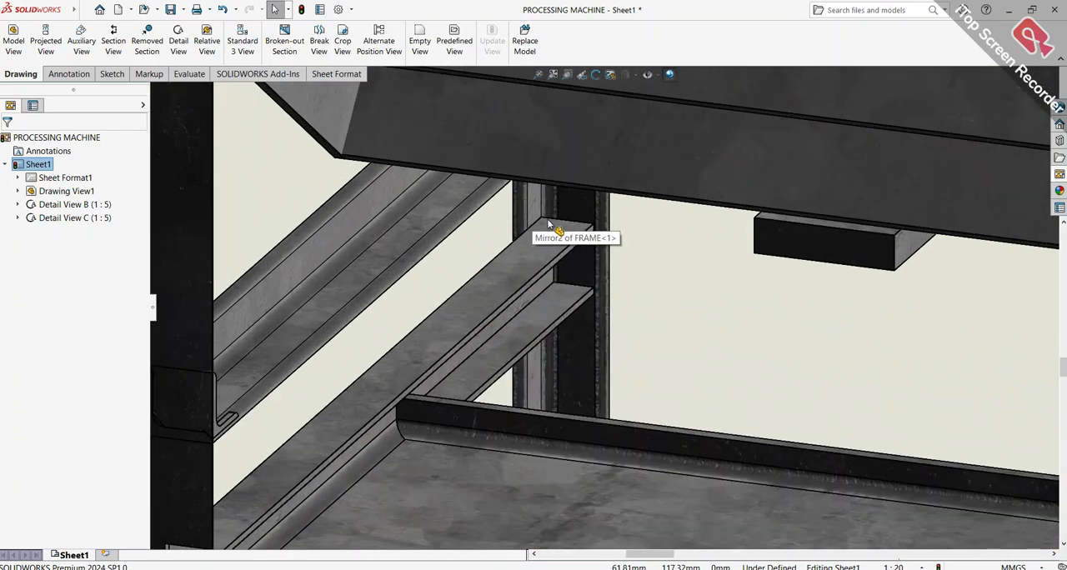
middle_drag(548, 224, 521, 283)
scroll(521, 283, down, 3)
scroll(523, 285, up, 4)
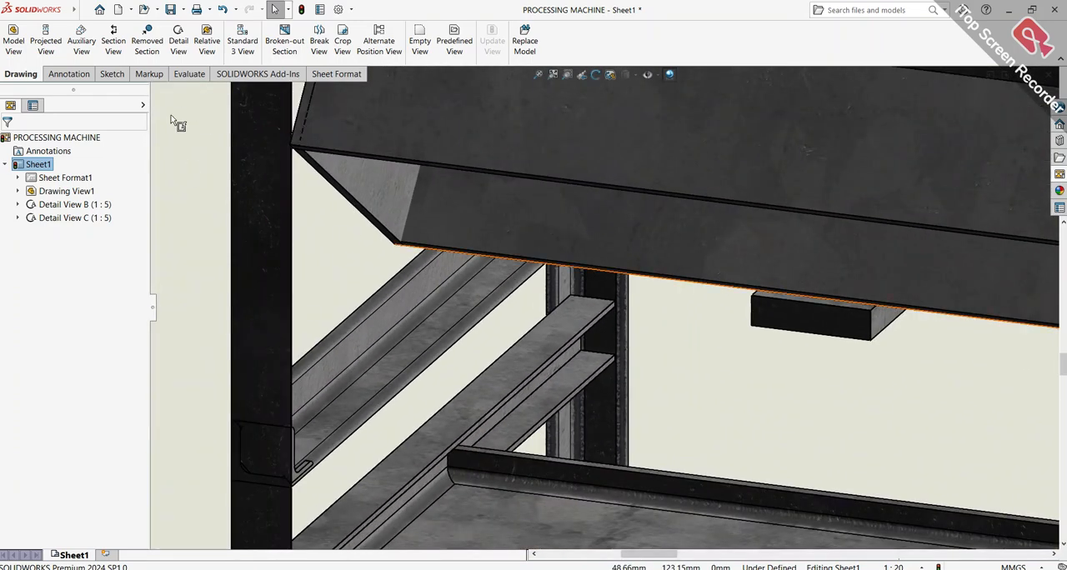
click(178, 40)
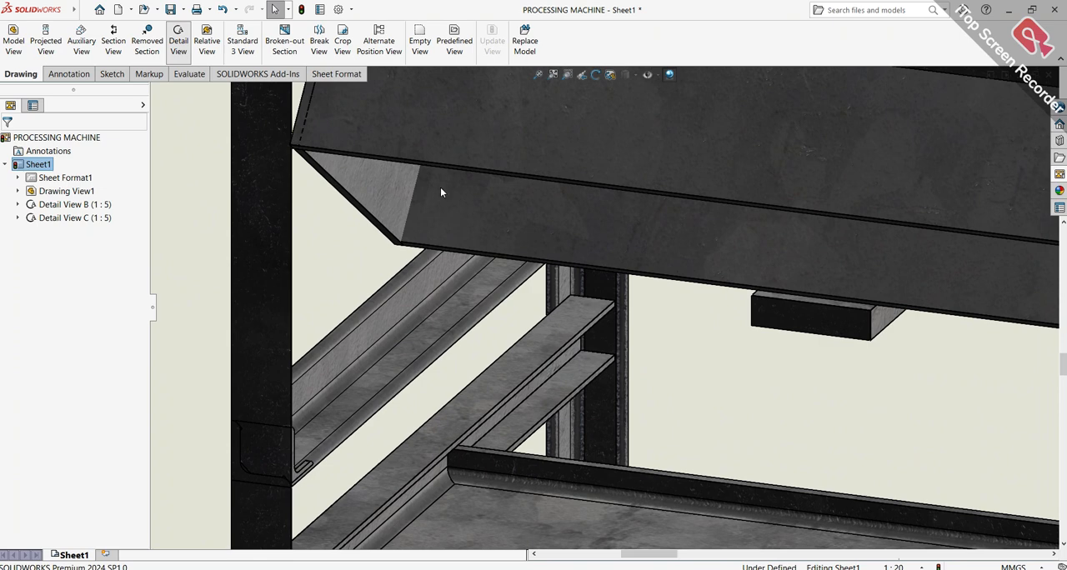
click(586, 349)
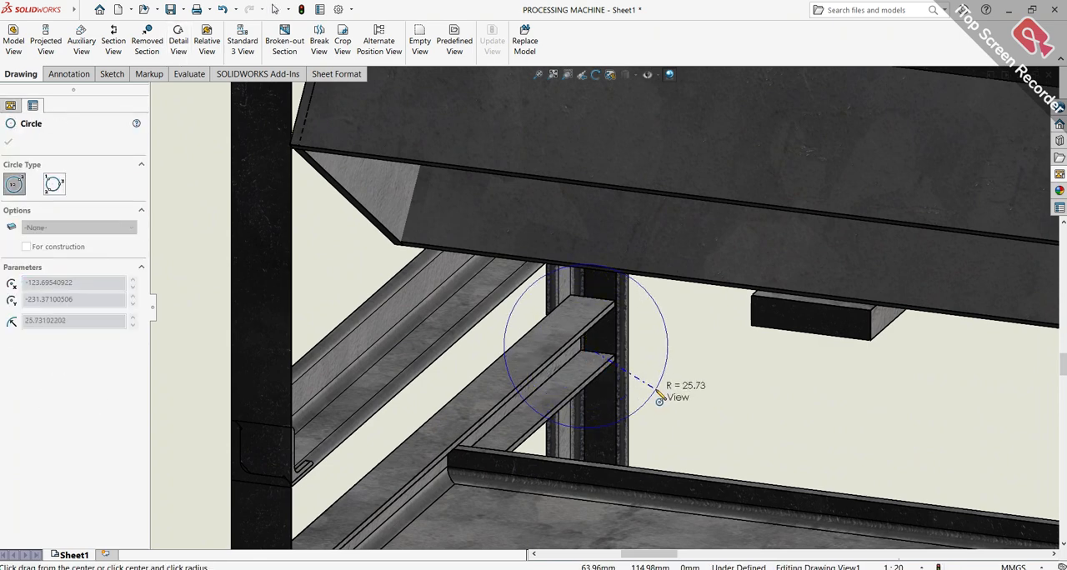
click(648, 400)
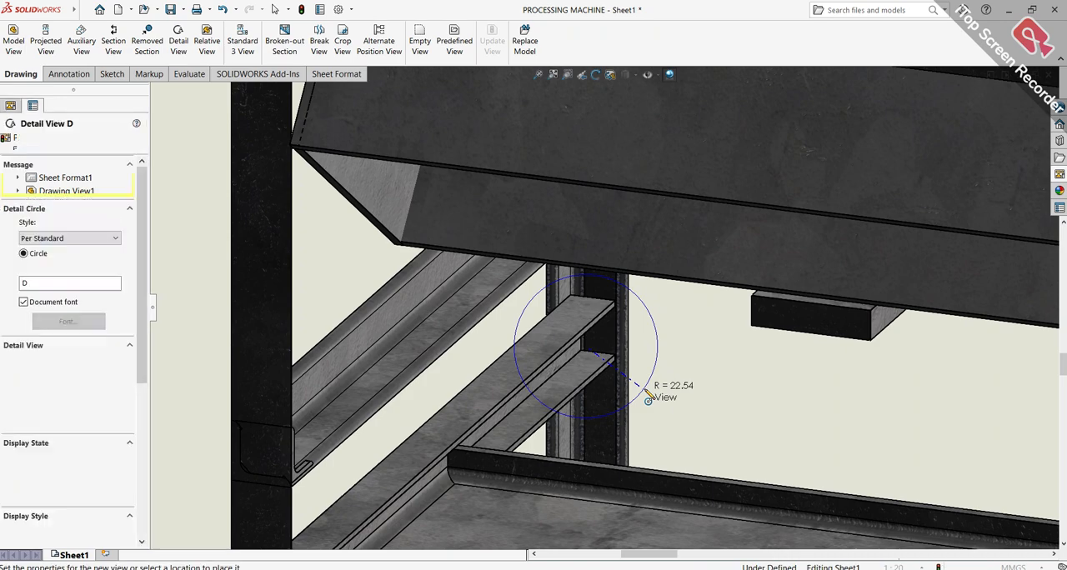
Place the rail-joint detail view in the free space left of the machine, level with the tray, and finish its properties
scroll(643, 388, up, 5)
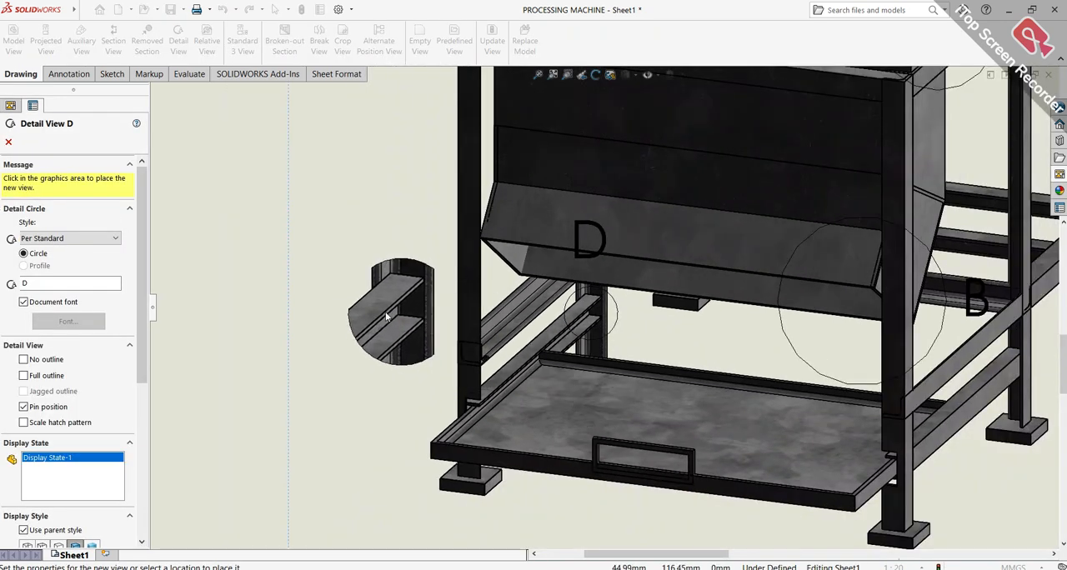
scroll(385, 312, up, 3)
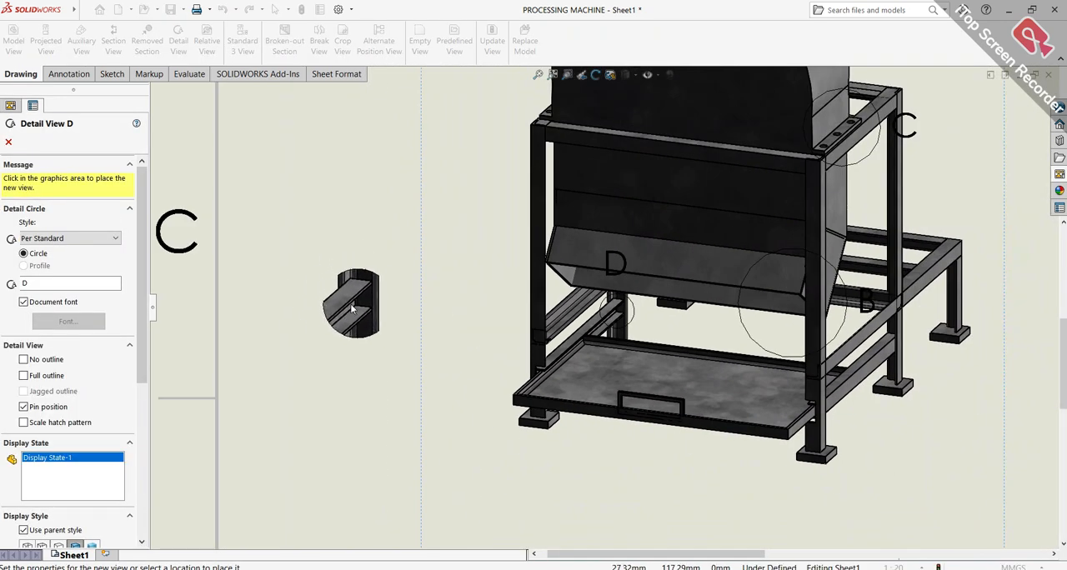
click(350, 304)
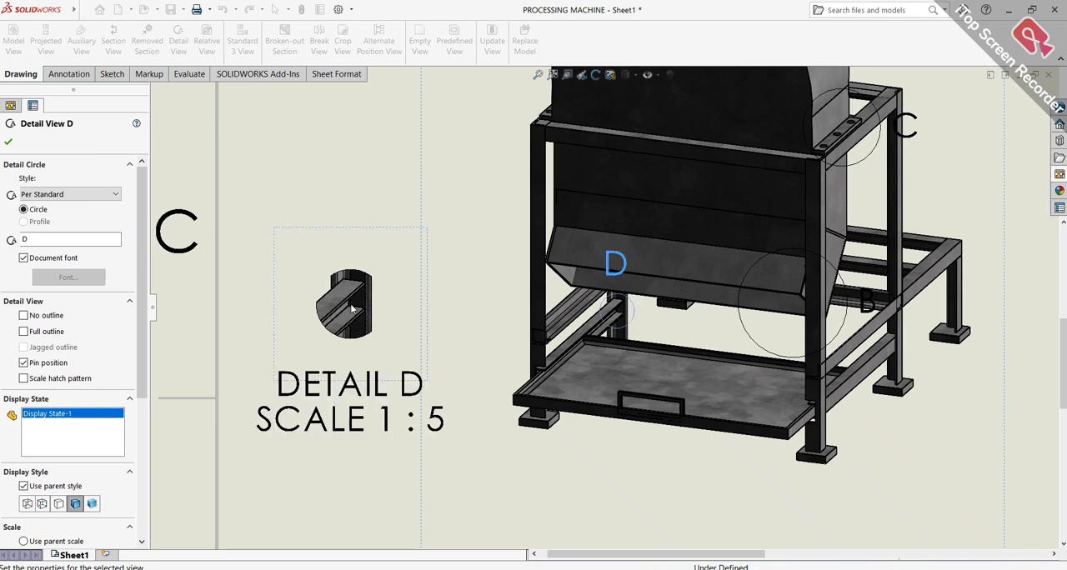
click(7, 140)
Dimension the length of the tray's lower front edge in the dimetric view, placing the dimension below the machine
scroll(734, 300, up, 4)
scroll(727, 290, down, 2)
scroll(722, 281, up, 2)
scroll(419, 331, down, 4)
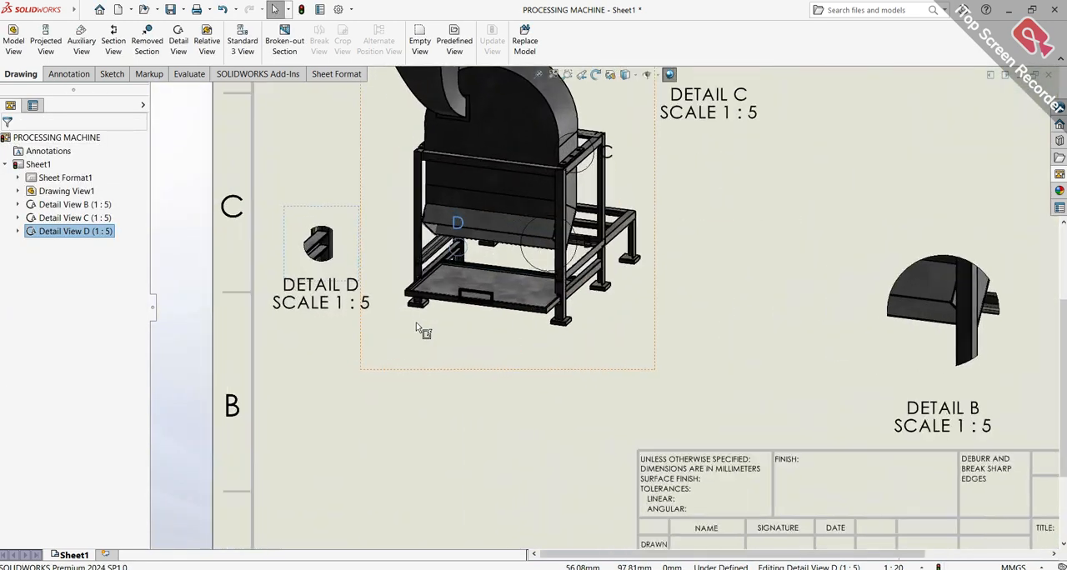
click(111, 75)
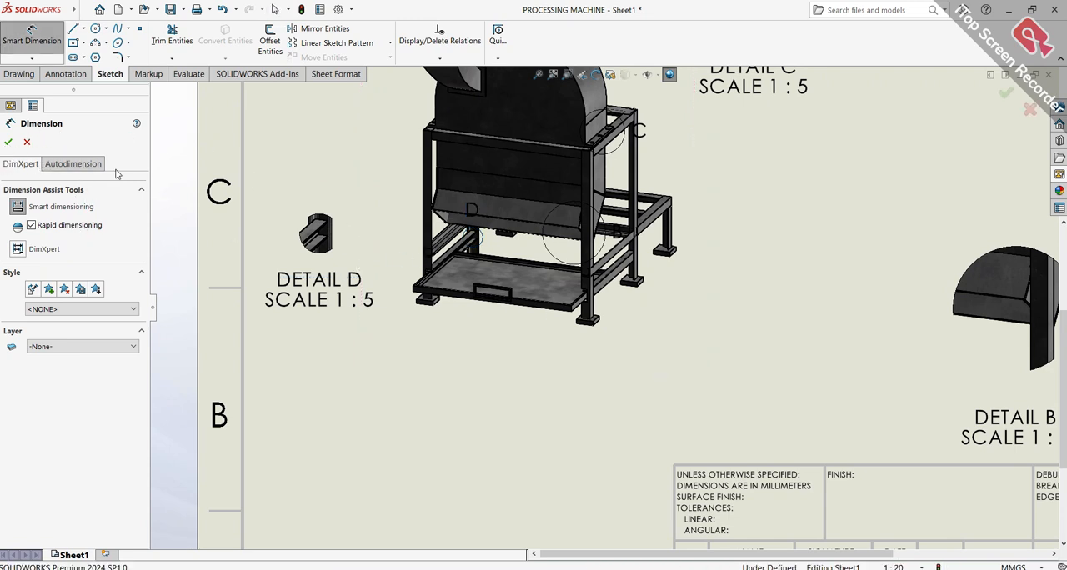
scroll(563, 321, down, 3)
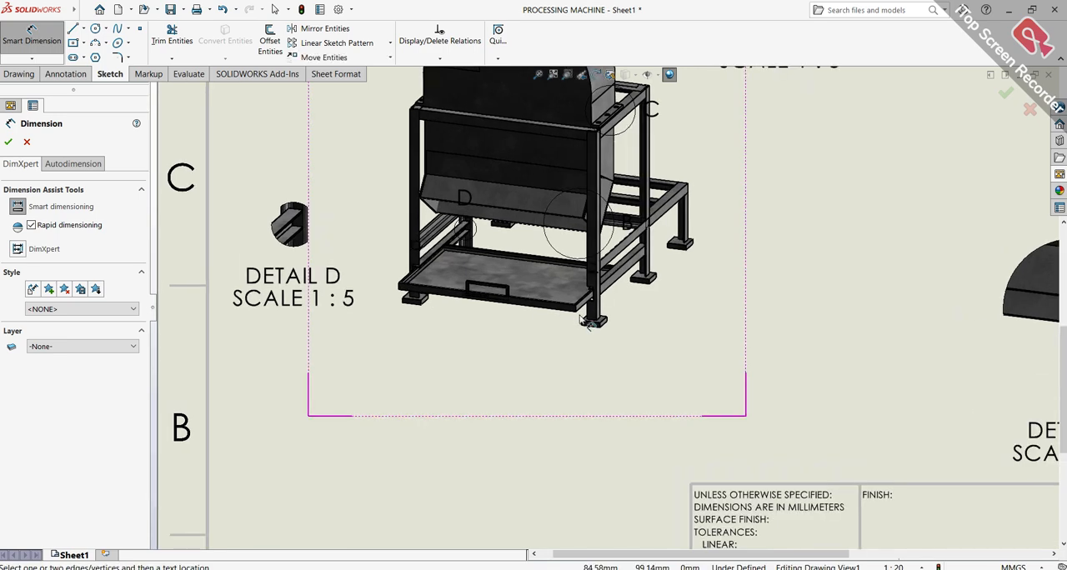
scroll(542, 383, down, 1)
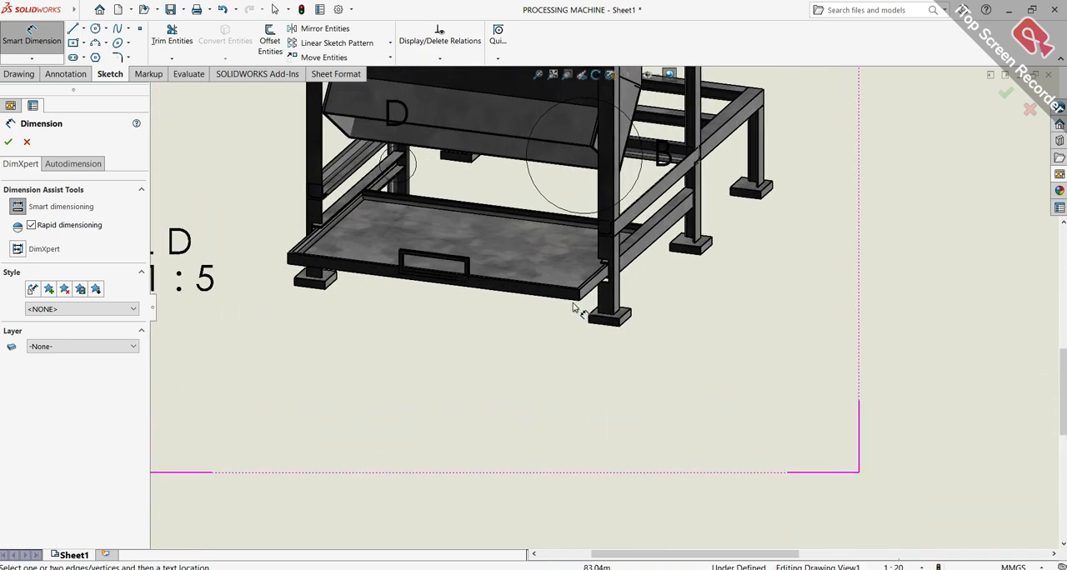
click(573, 305)
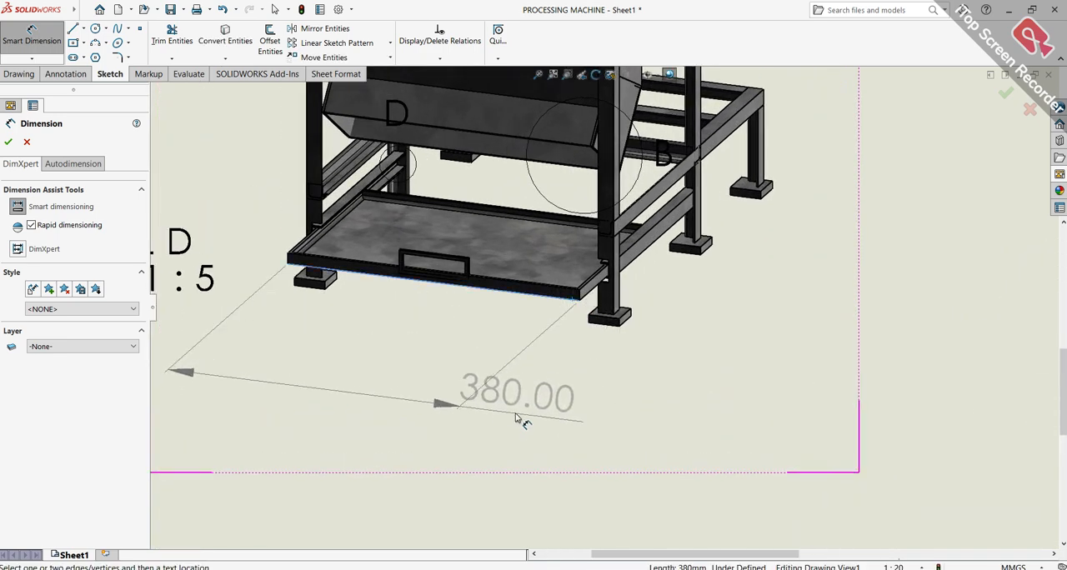
scroll(467, 383, up, 1)
click(402, 409)
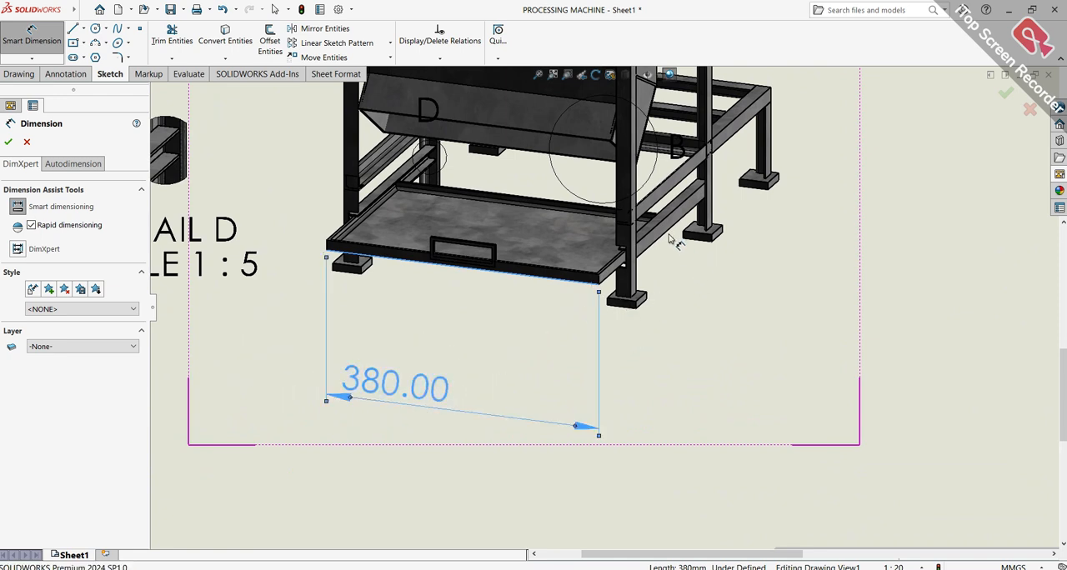
Dimension the outermost short leg of the frame's rear extension in the dimetric view
scroll(790, 144, down, 5)
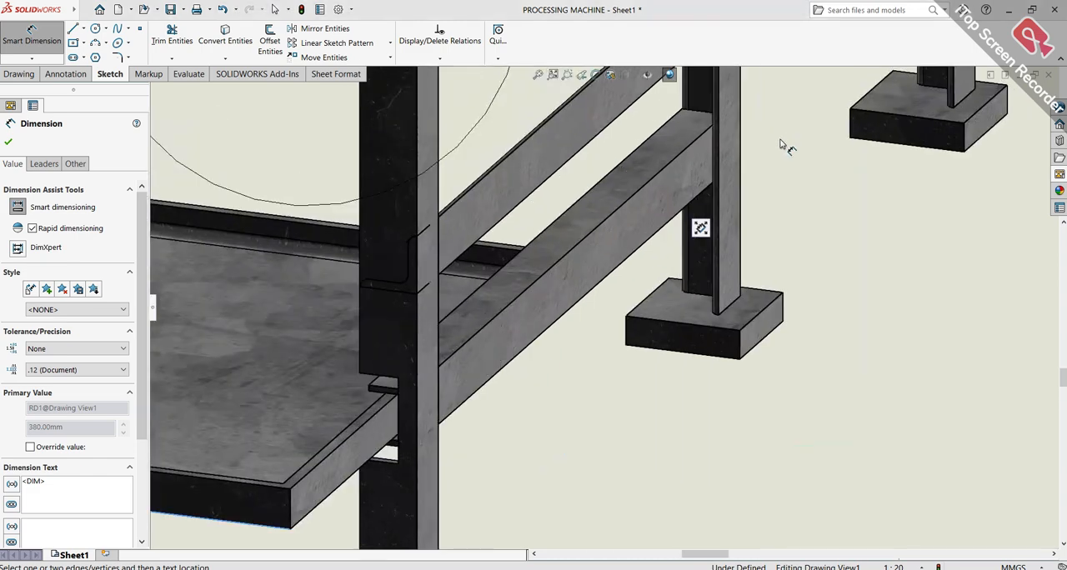
scroll(790, 143, up, 4)
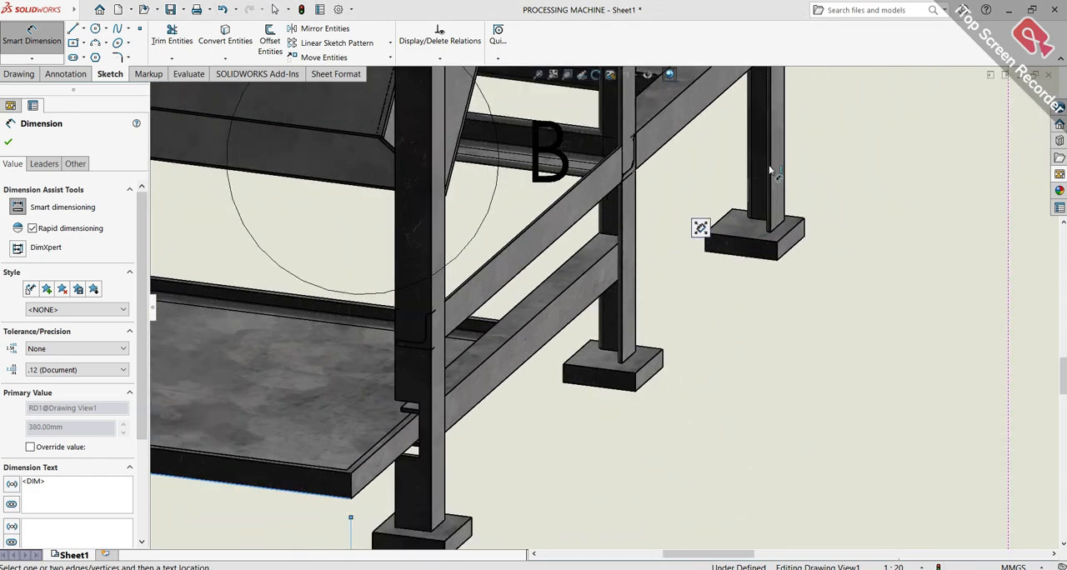
scroll(761, 156, down, 1)
scroll(694, 313, up, 2)
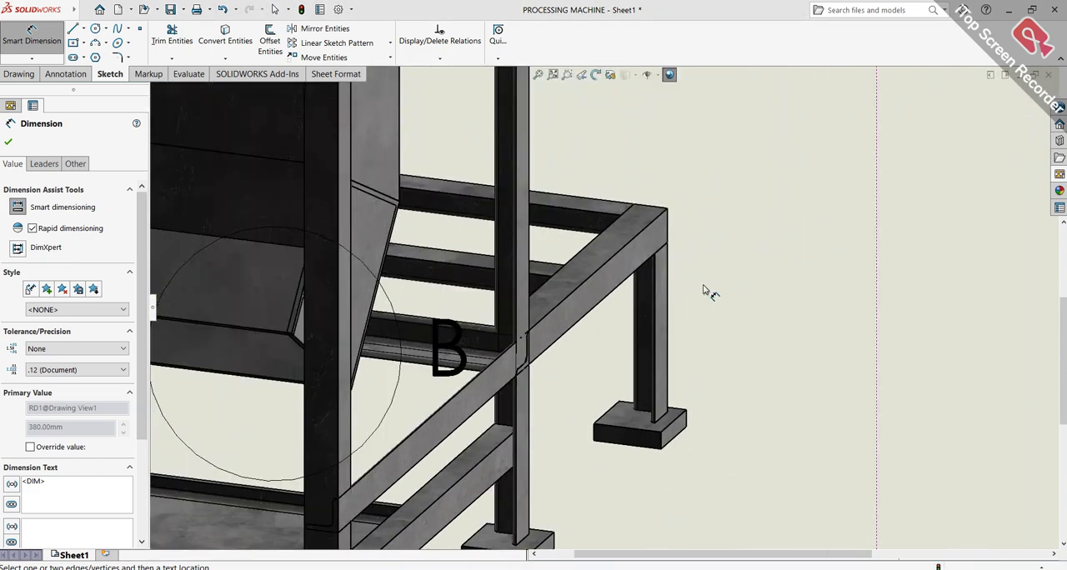
scroll(686, 289, up, 3)
scroll(565, 316, down, 5)
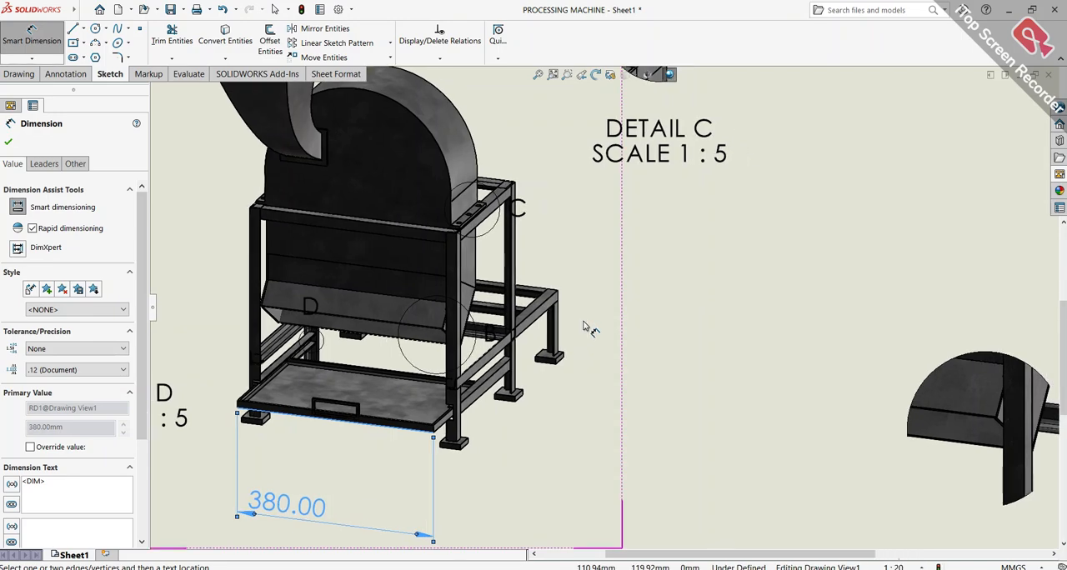
scroll(567, 335, down, 3)
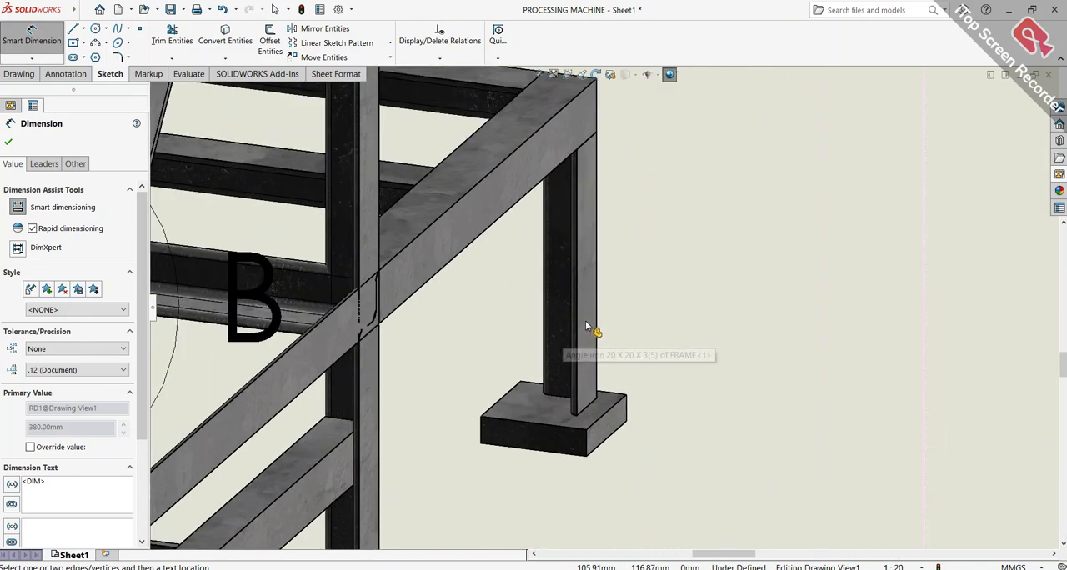
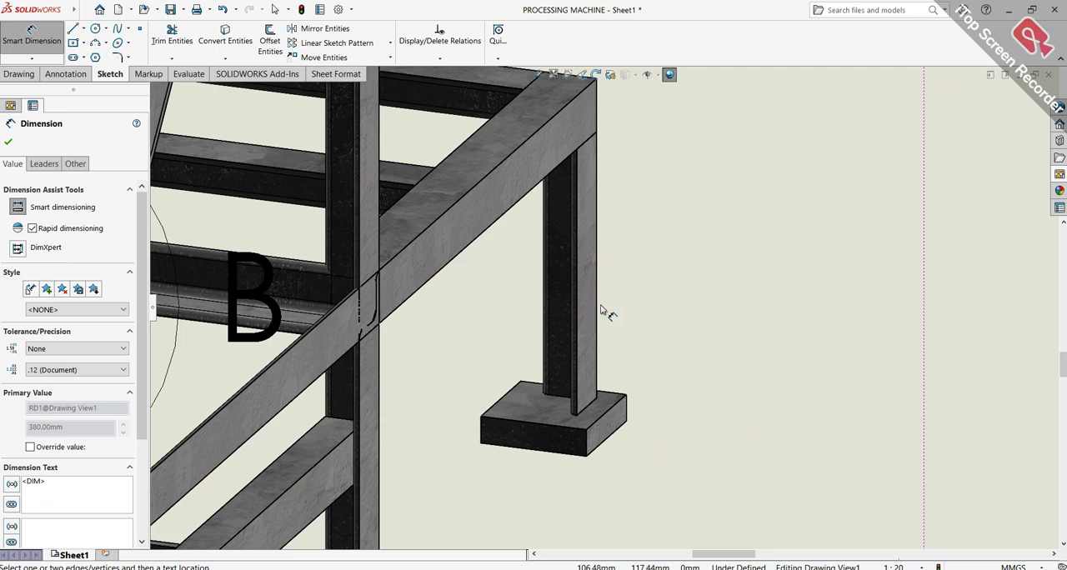
Dimension the outer vertical edge of the low frame extension's end leg, placing the dimension beside the machine in the main view
click(596, 284)
scroll(839, 269, up, 3)
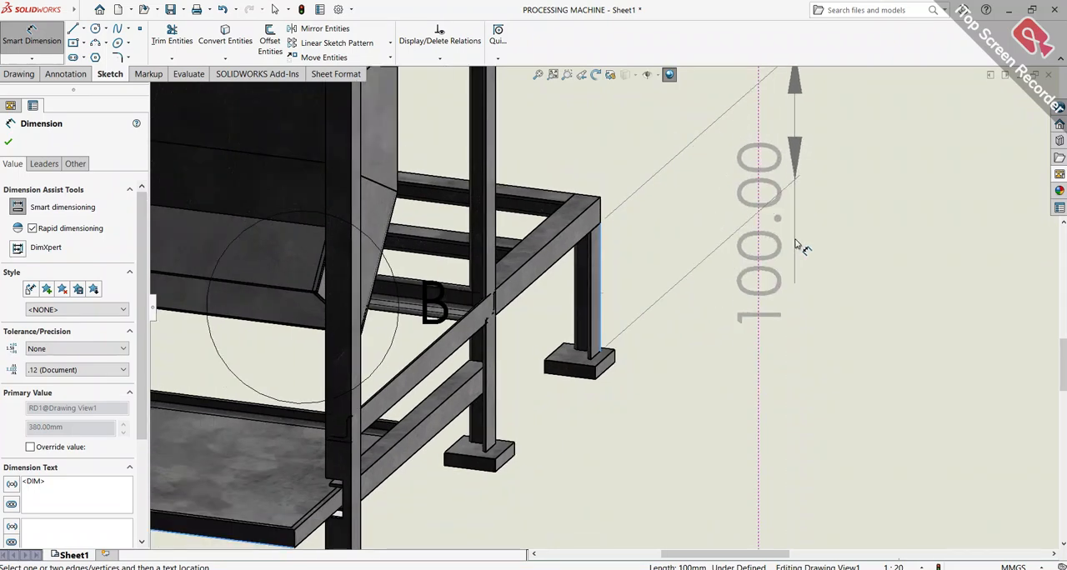
click(806, 427)
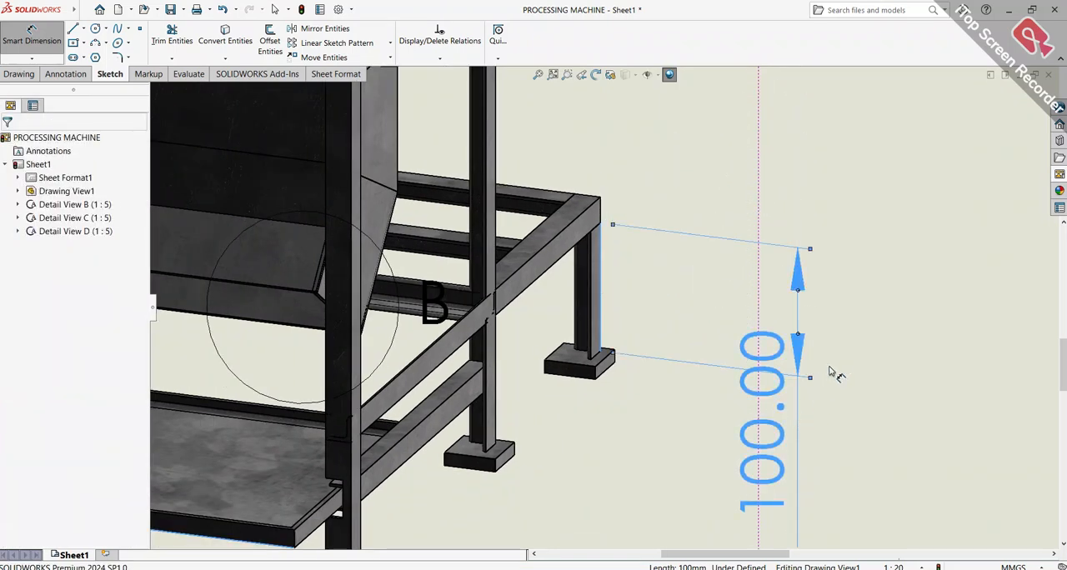
click(854, 317)
Create a detail view of the hopper mouth from a circle of about 109 mm radius and place it in sheet zone D6
key(f)
scroll(607, 348, up, 3)
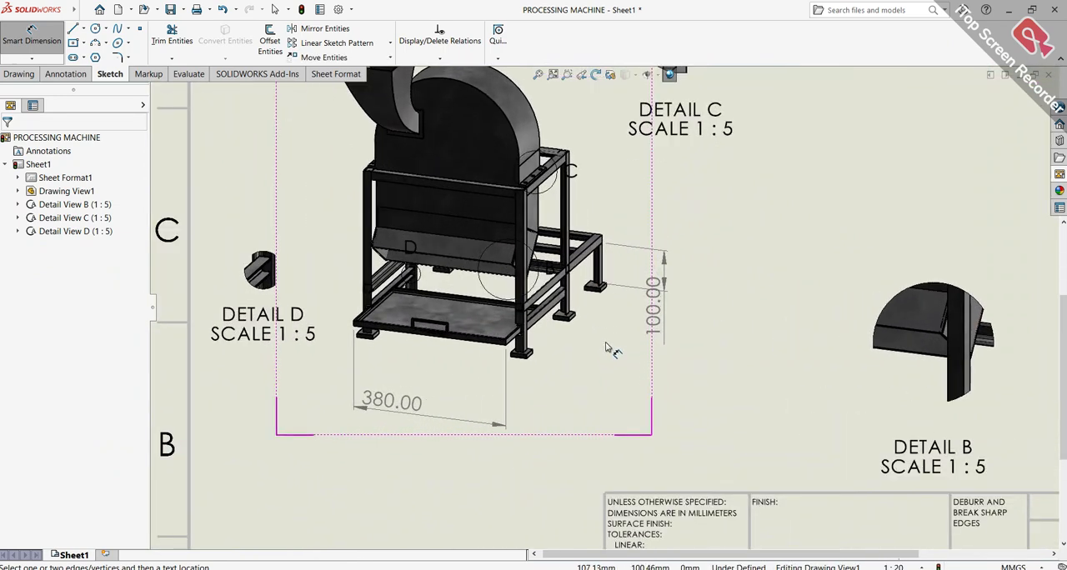
scroll(611, 357, down, 3)
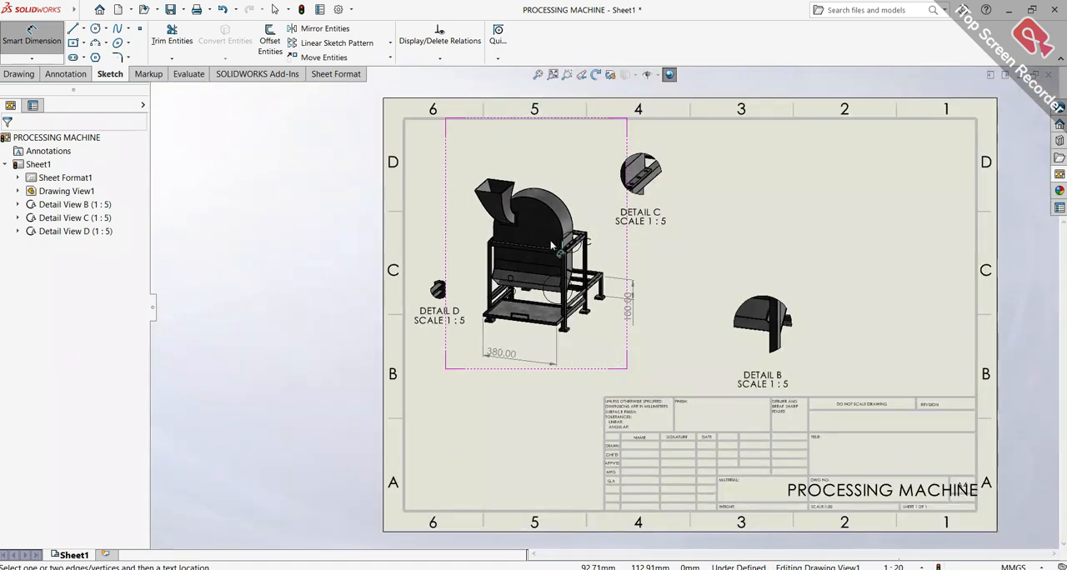
click(552, 74)
scroll(468, 240, down, 1)
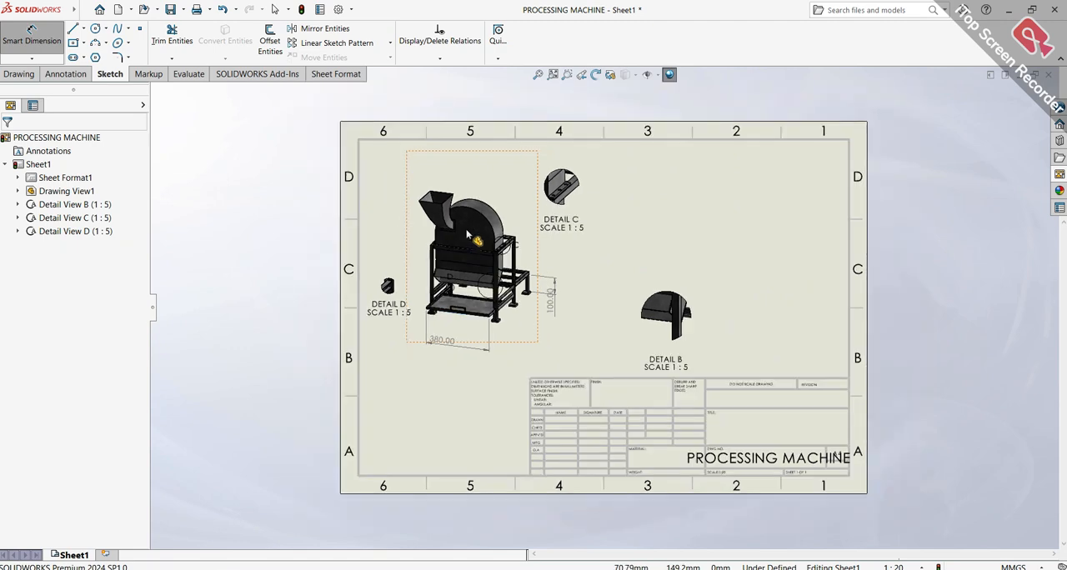
scroll(461, 223, up, 3)
scroll(461, 223, up, 5)
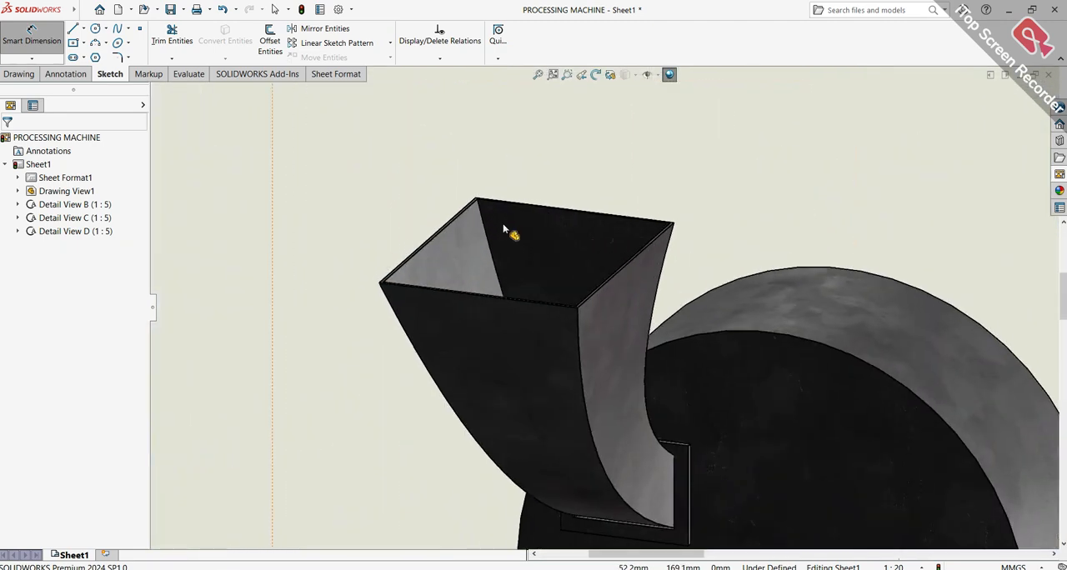
click(19, 73)
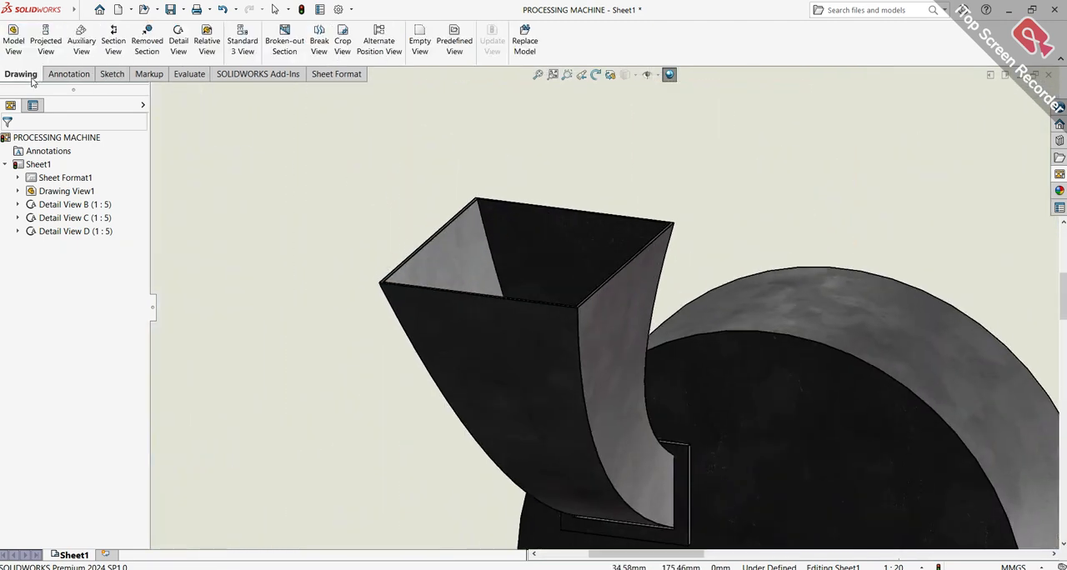
click(178, 43)
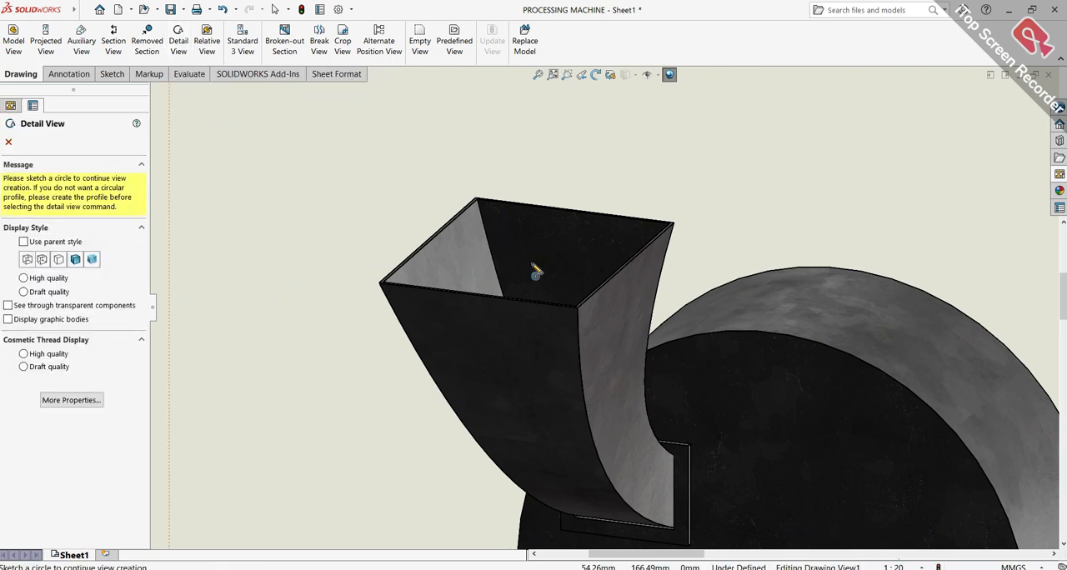
click(8, 143)
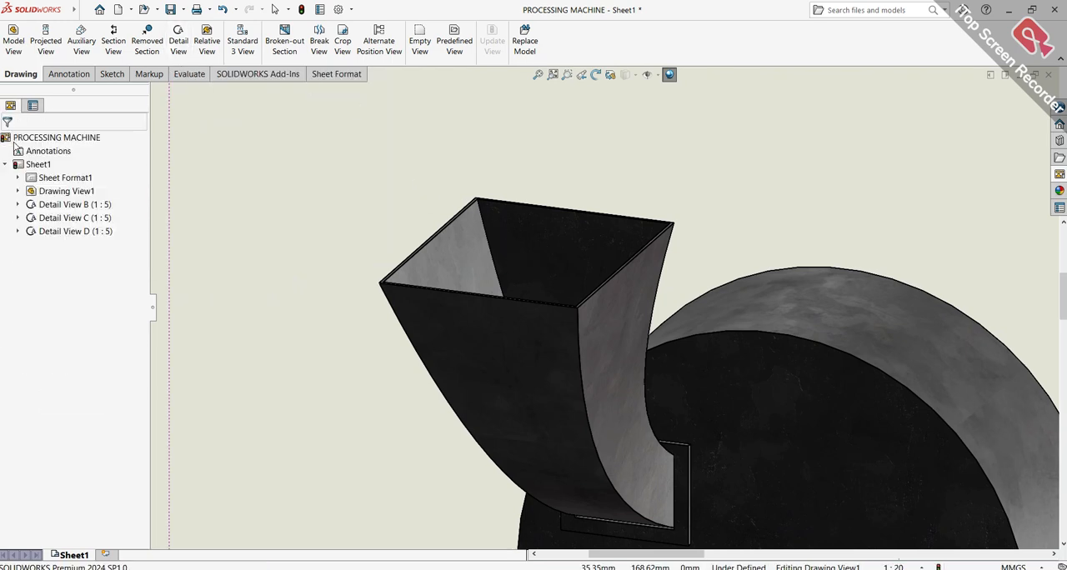
click(182, 40)
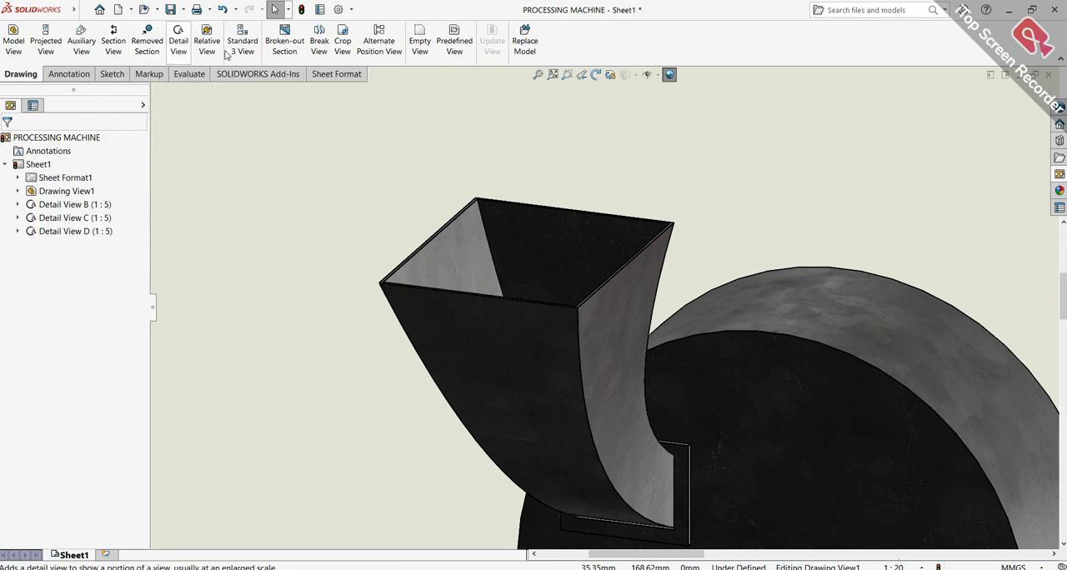
click(513, 254)
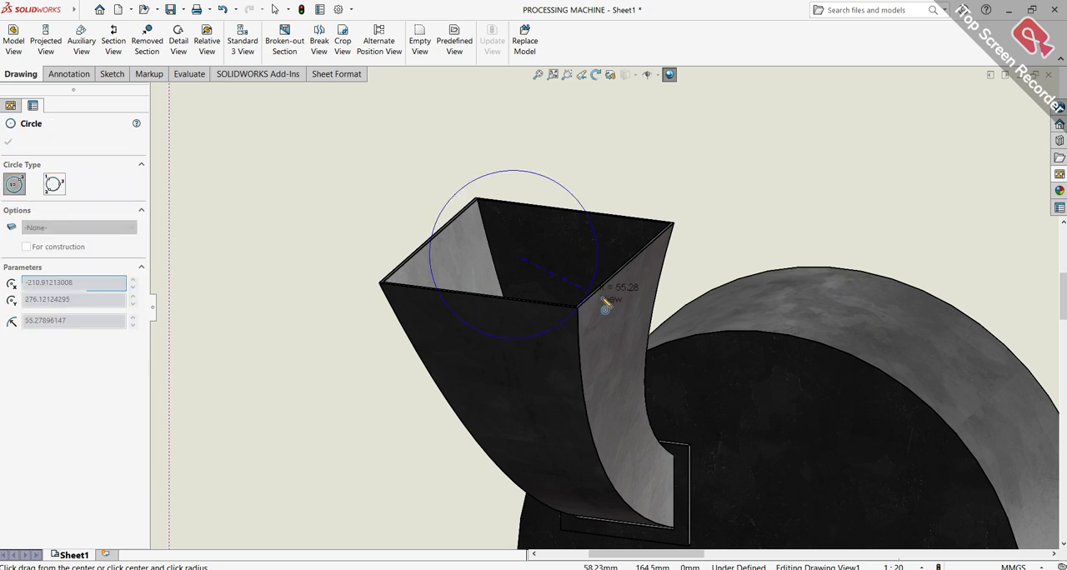
click(672, 315)
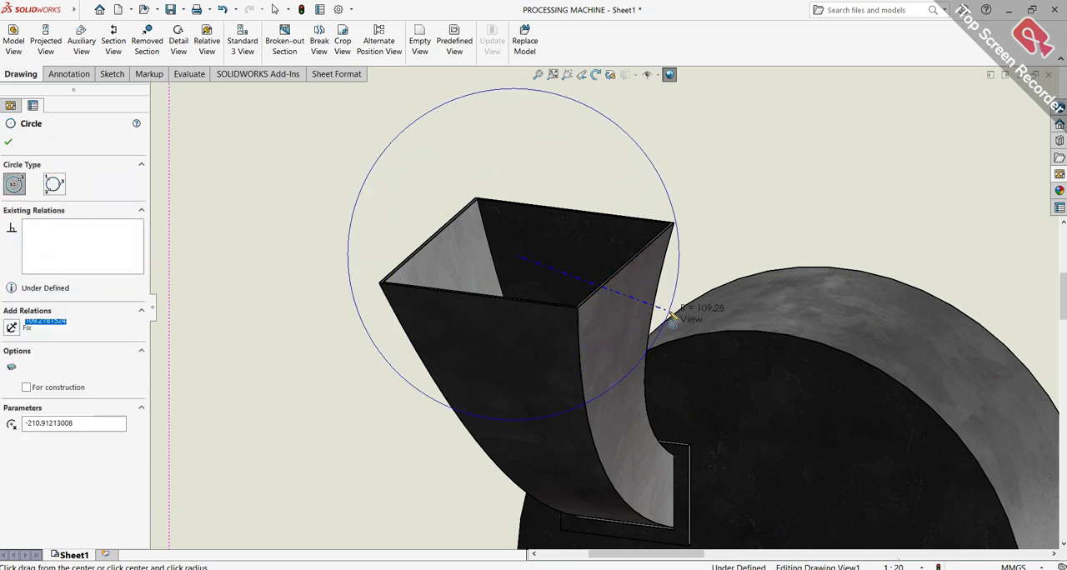
scroll(609, 267, up, 8)
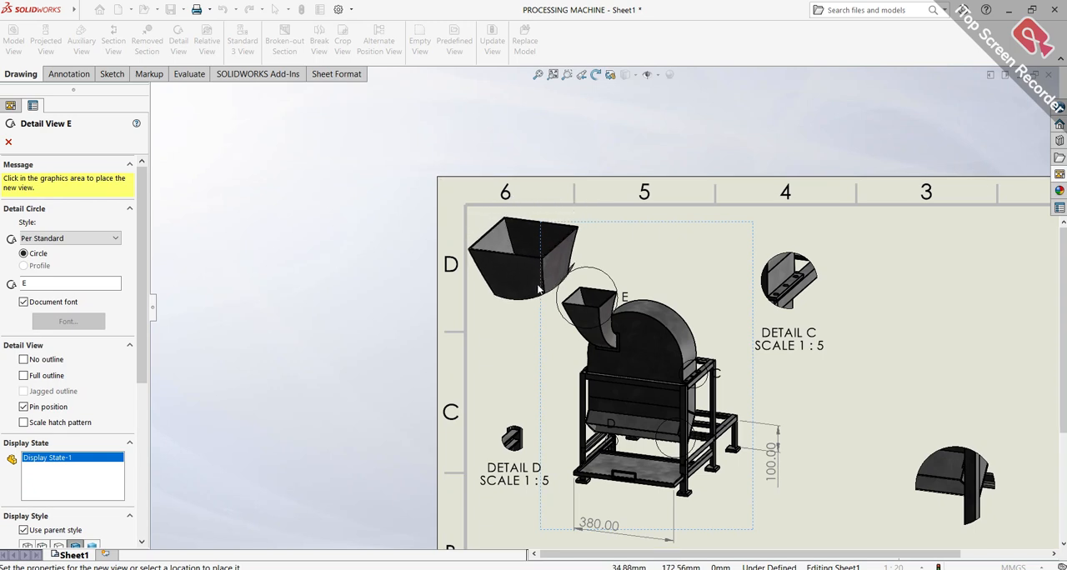
click(534, 280)
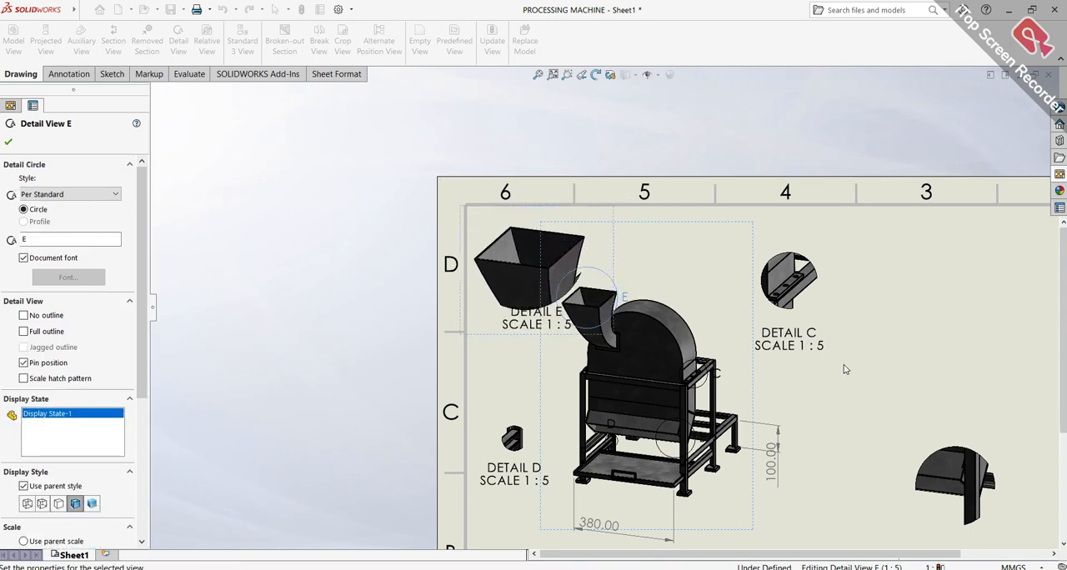
Move the main machine view clear of the hopper detail and relocate Detail C to sheet zone D2
scroll(833, 365, up, 6)
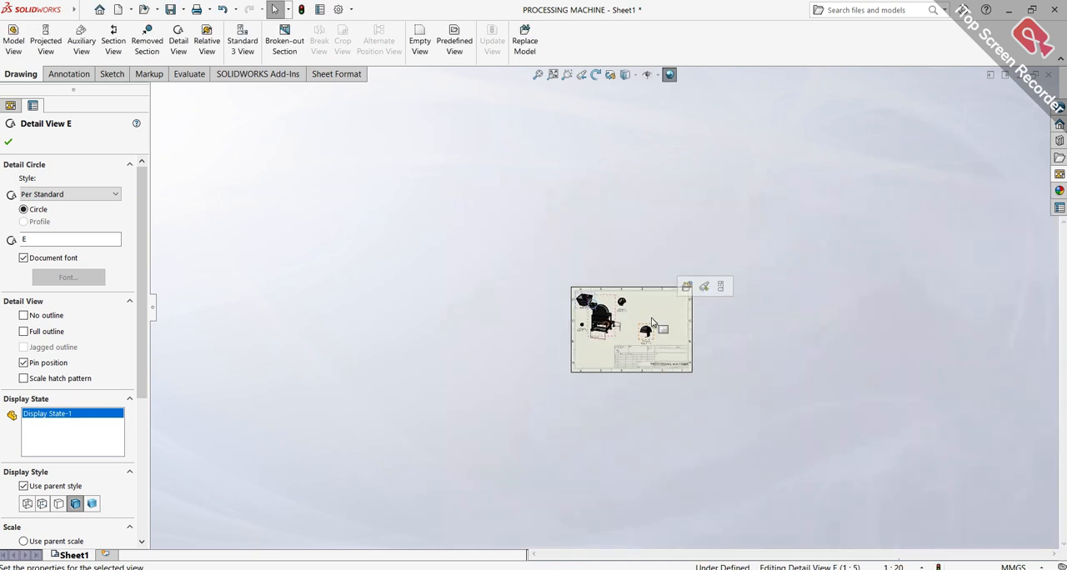
scroll(617, 334, down, 5)
scroll(642, 178, up, 3)
scroll(638, 177, down, 1)
scroll(599, 261, up, 1)
scroll(599, 260, down, 1)
mouse_move(597, 261)
mouse_down()
mouse_move(639, 275)
mouse_move(623, 275)
mouse_up()
scroll(637, 271, up, 1)
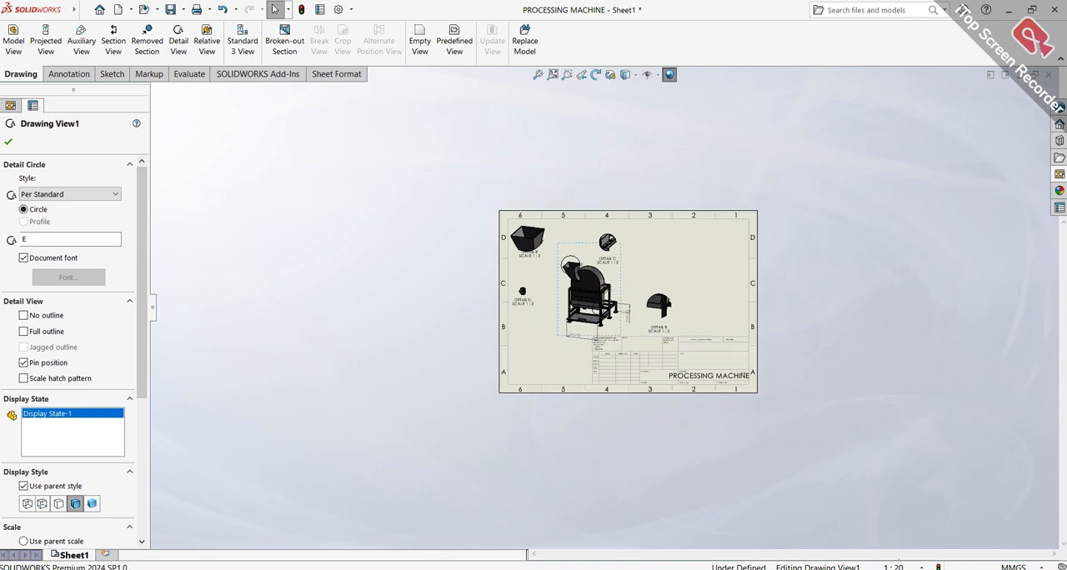
scroll(614, 298, down, 3)
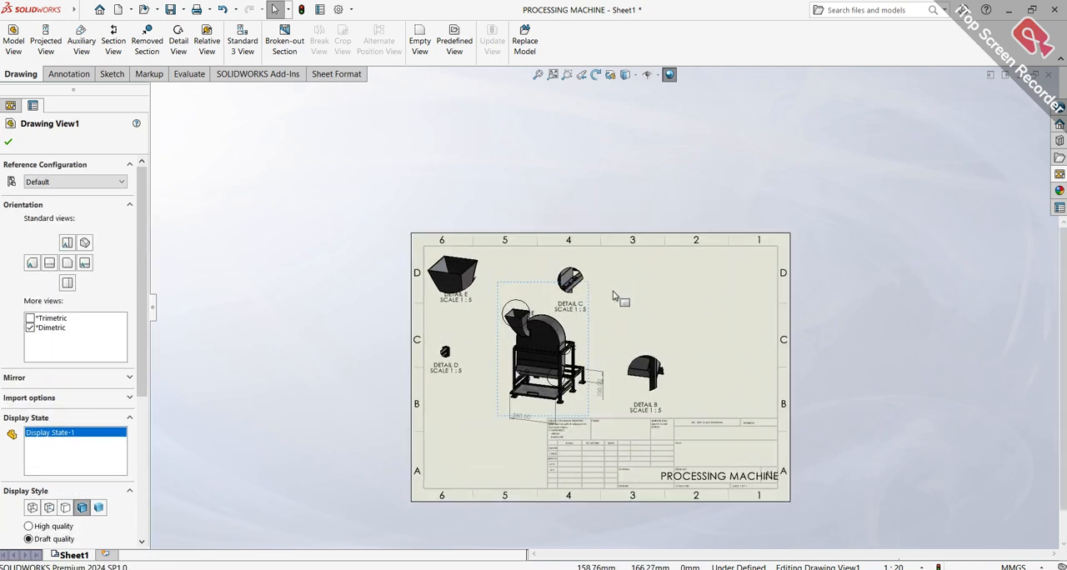
drag(569, 261, 830, 255)
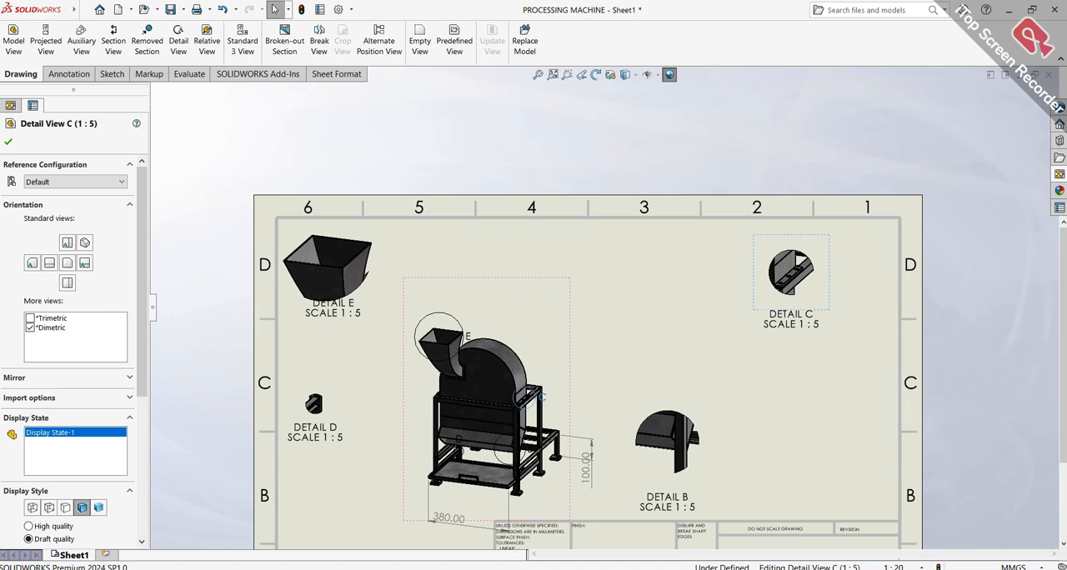
drag(577, 382, 614, 367)
Edit the sheet format to delete the whole title block, including its text and lines, and return to the drawing sheet
scroll(684, 473, down, 4)
middle_drag(674, 457, 664, 345)
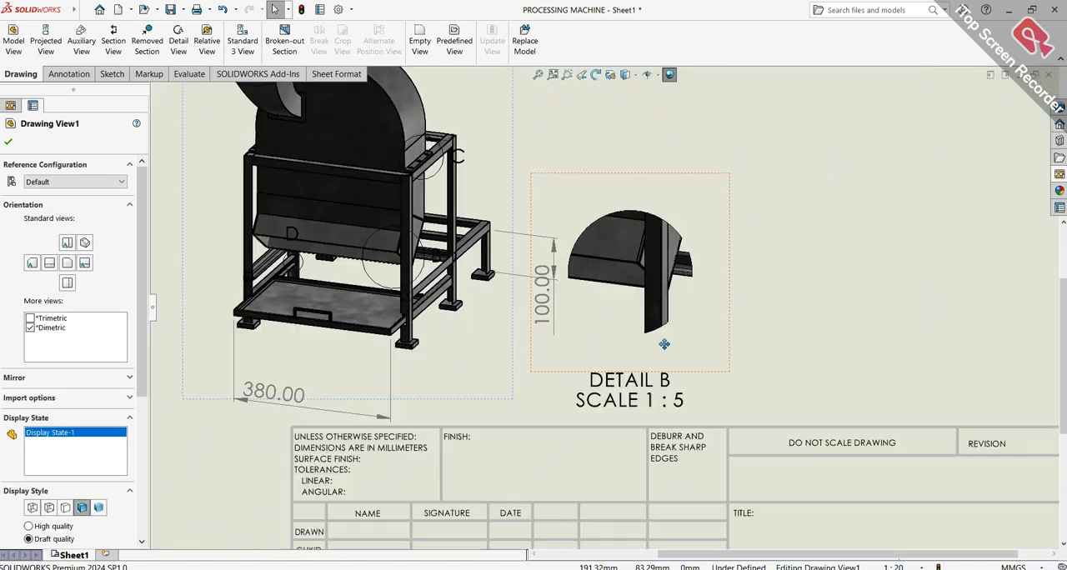
scroll(676, 367, up, 7)
scroll(521, 379, down, 4)
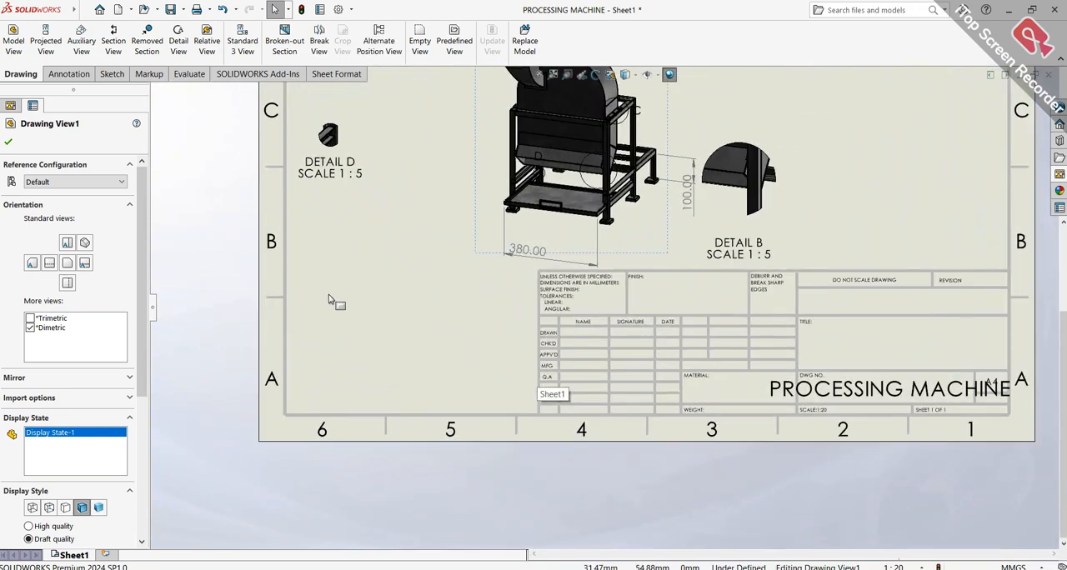
click(8, 144)
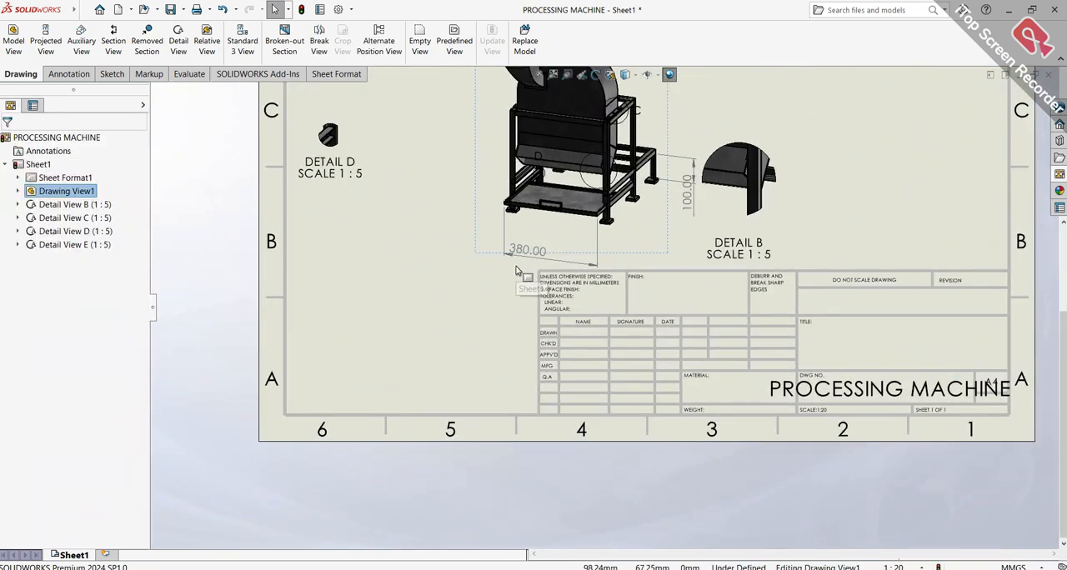
right_click(521, 294)
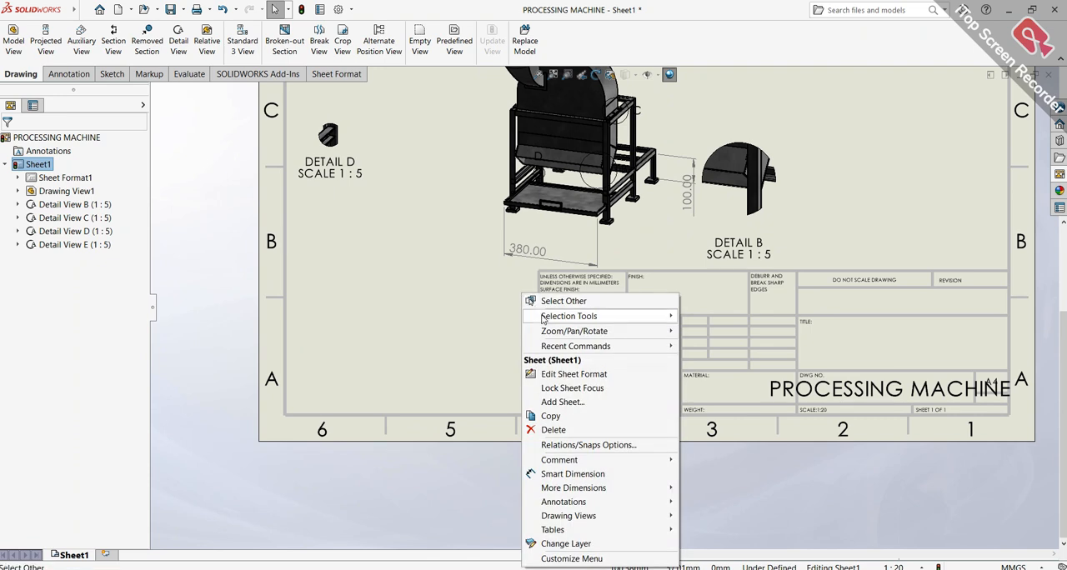
click(556, 375)
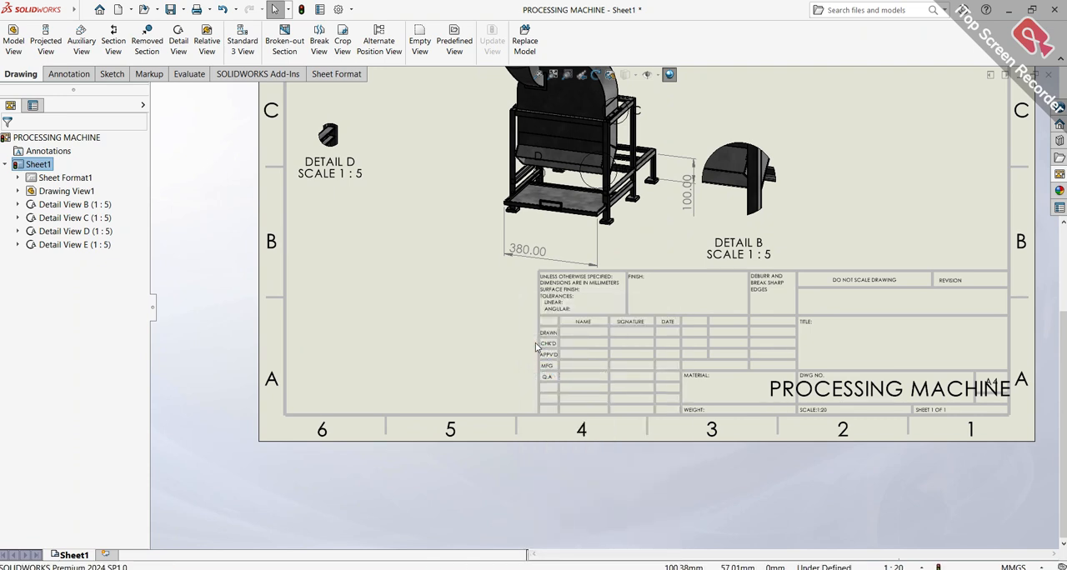
mouse_move(500, 260)
mouse_down()
mouse_move(836, 406)
mouse_move(1028, 435)
mouse_move(1019, 426)
mouse_up()
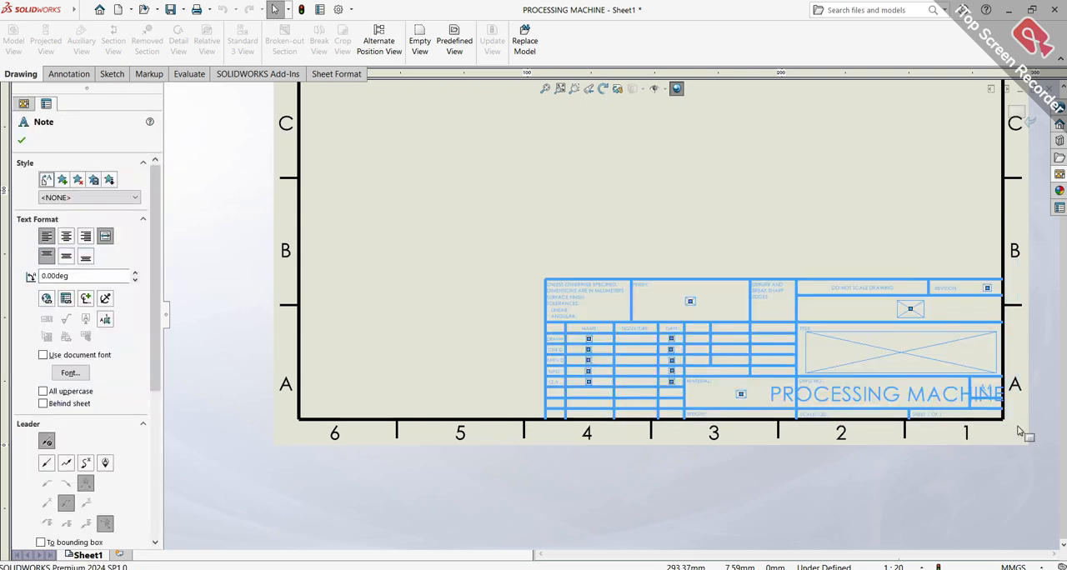
key(Delete)
click(1019, 113)
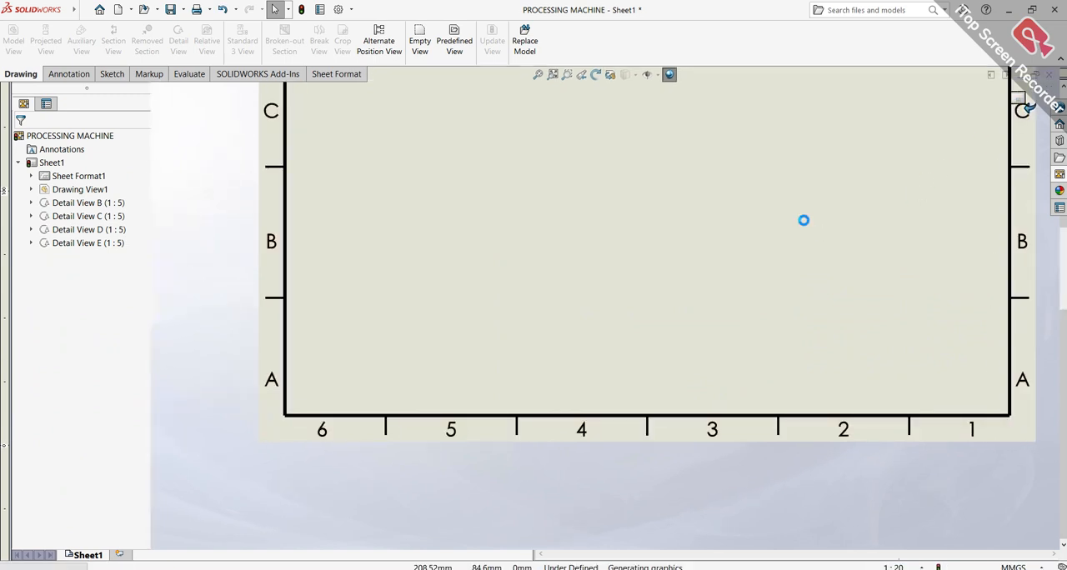
Shift the main machine view down to the middle of the sheet and move Detail B out to zone B2
scroll(627, 171, down, 3)
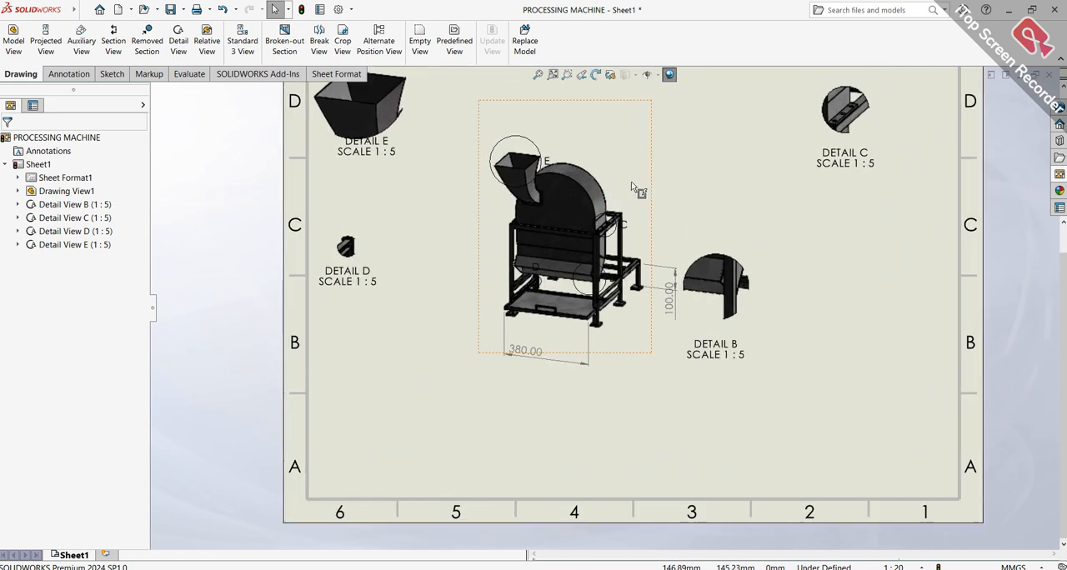
mouse_move(656, 236)
mouse_down()
mouse_move(686, 335)
mouse_move(662, 296)
mouse_up()
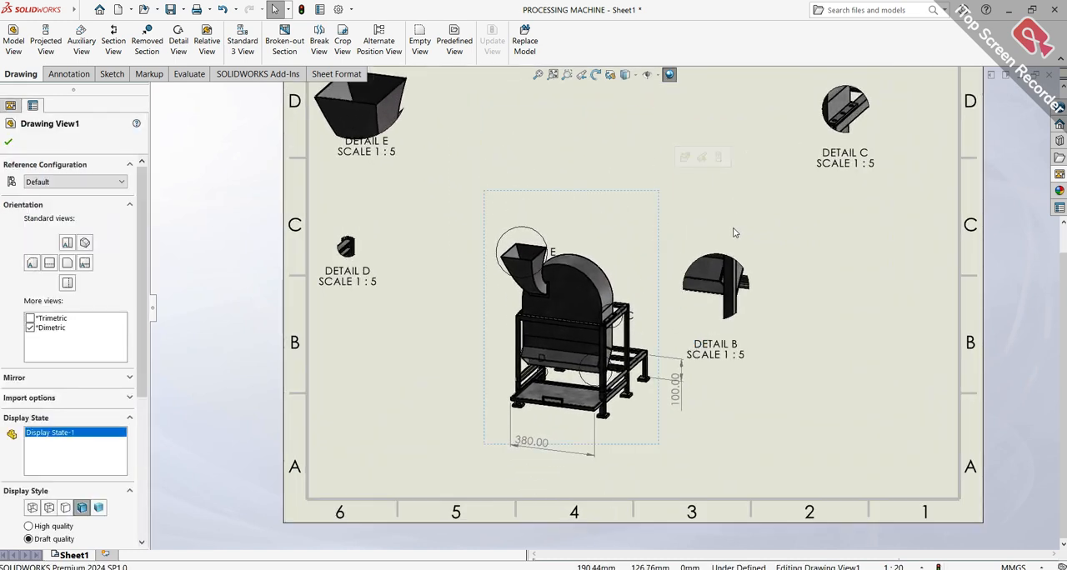
drag(762, 250, 889, 326)
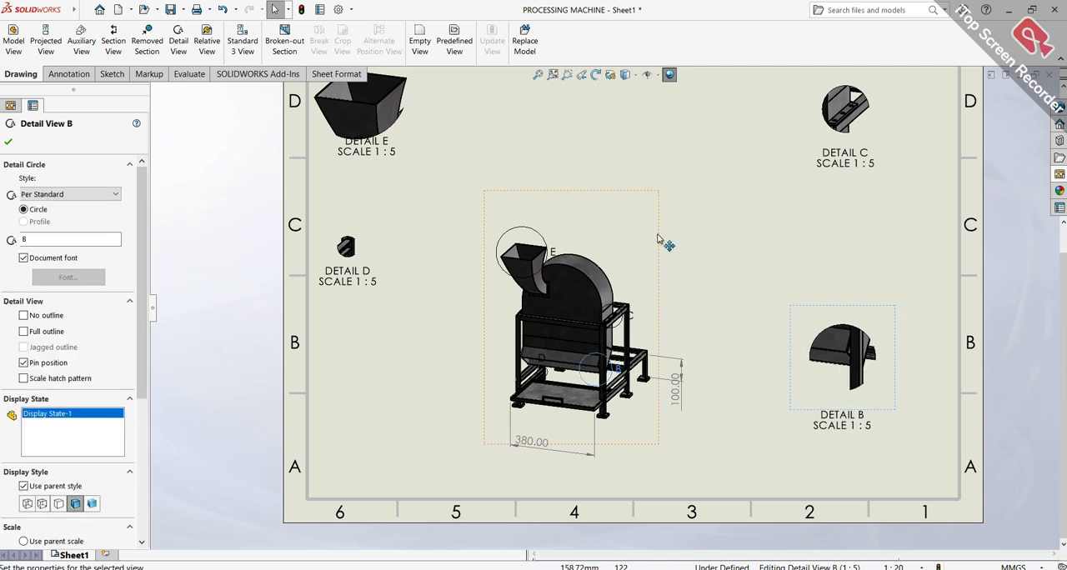
drag(678, 246, 706, 255)
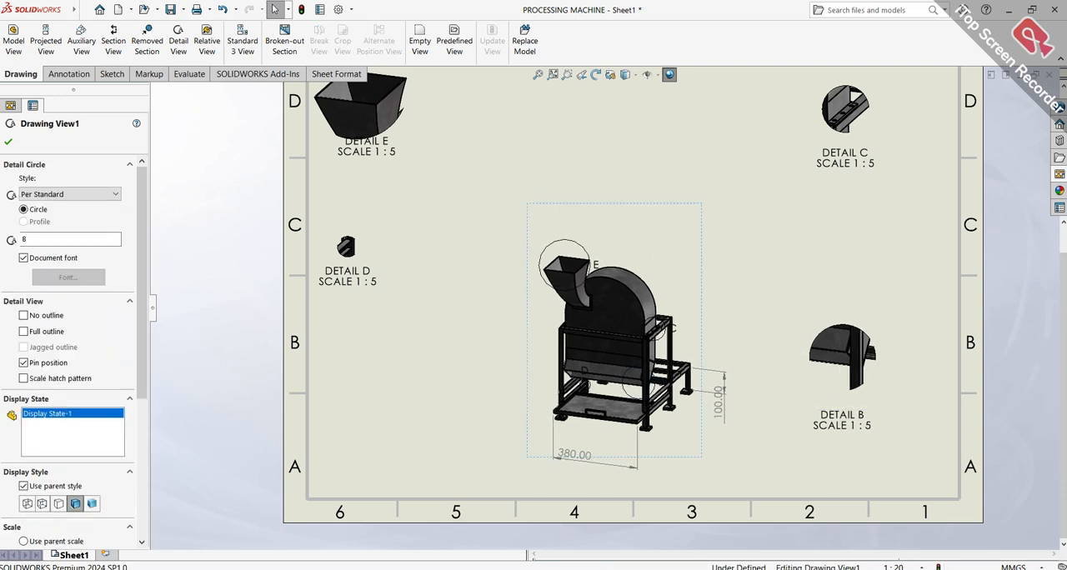
Move Detail D beside the main machine view in zone B5, with its label directly beneath it
drag(375, 275, 503, 395)
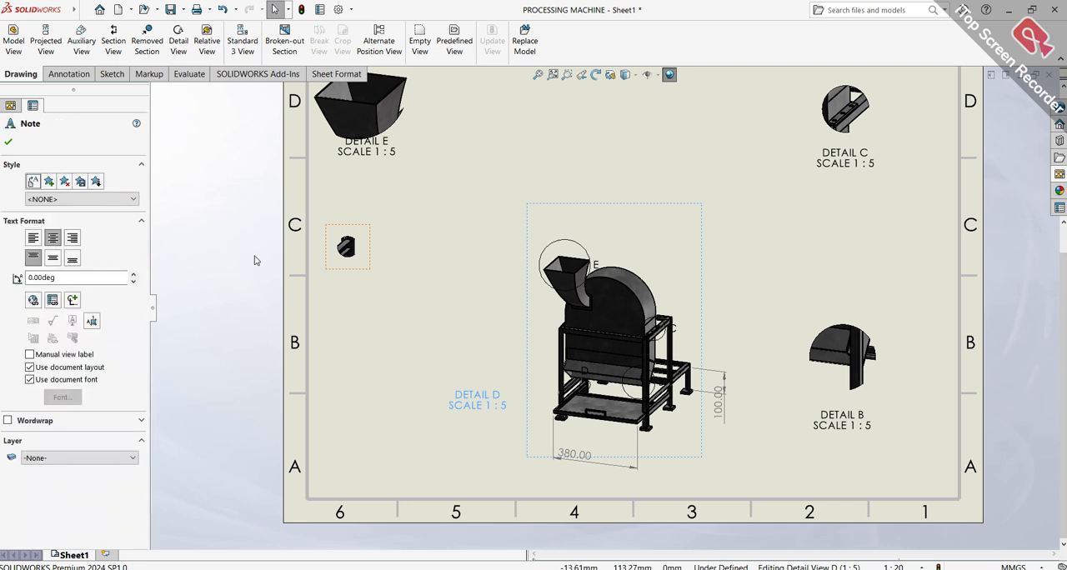
drag(375, 243, 485, 322)
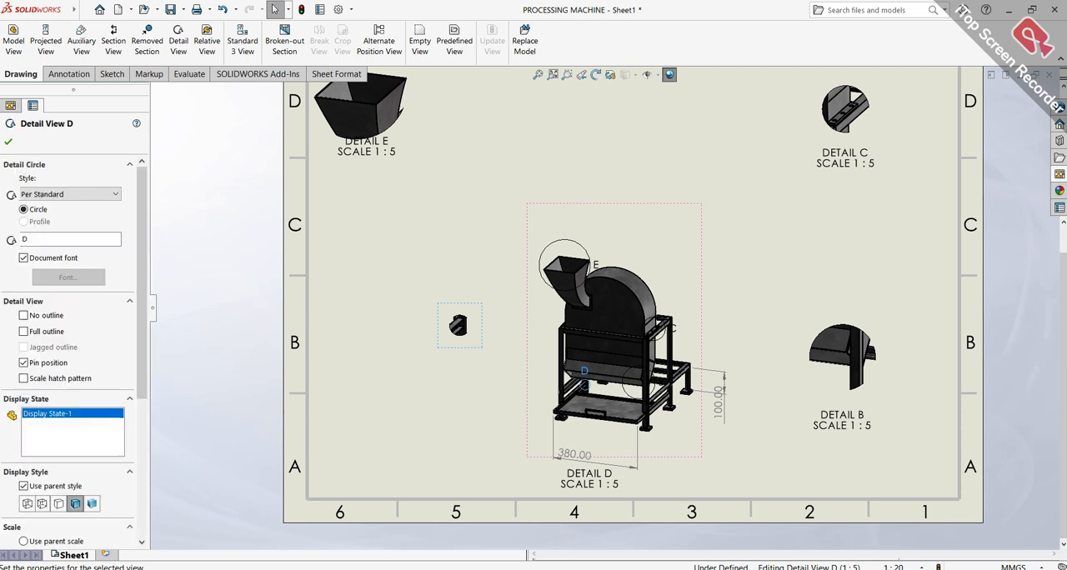
drag(584, 483, 458, 399)
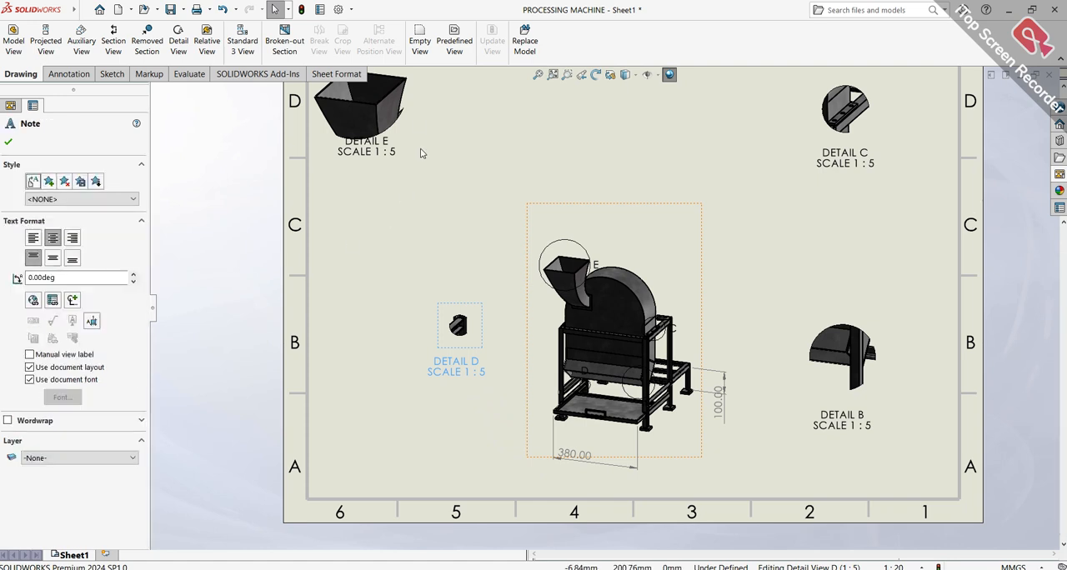
Bring Detail E into zone C5 and Detail C into zone C2, closer to the main machine view
scroll(419, 158, up, 3)
drag(504, 201, 566, 250)
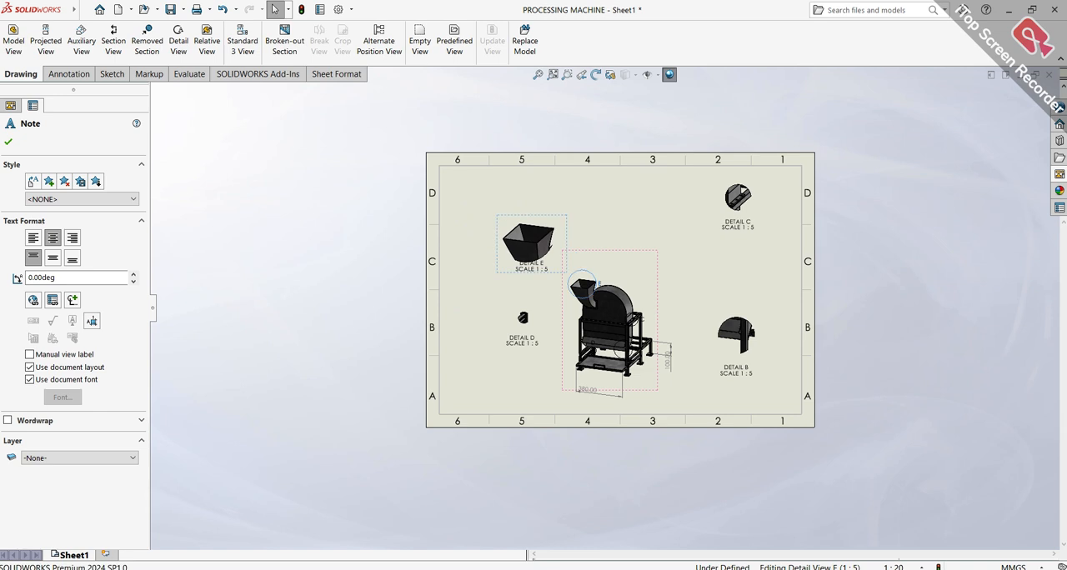
drag(759, 204, 728, 239)
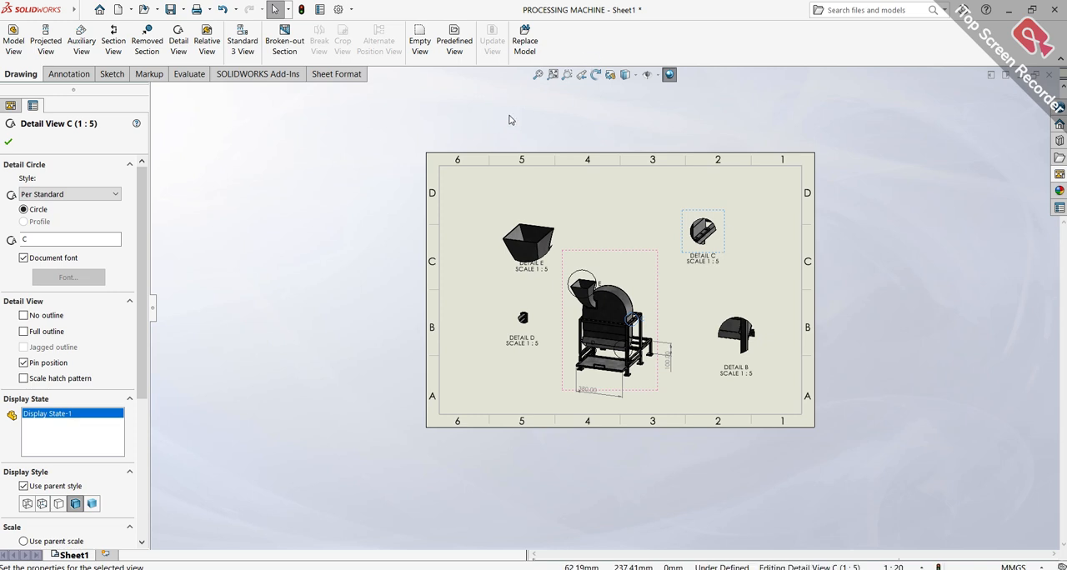
middle_drag(586, 201, 579, 198)
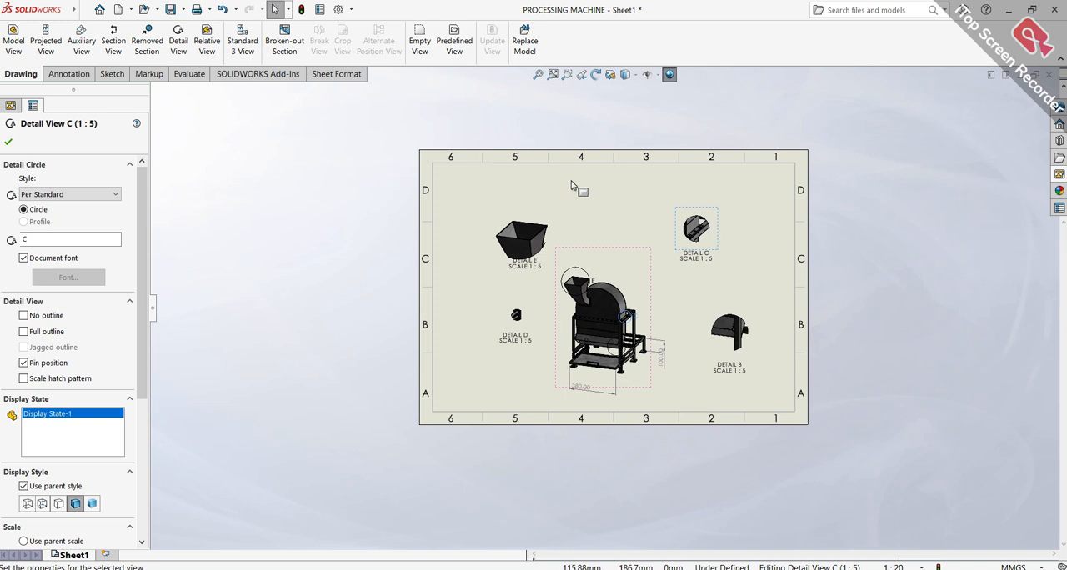
Move Detail E straight up into zone D5 of the sheet, away from the main machine view
click(550, 74)
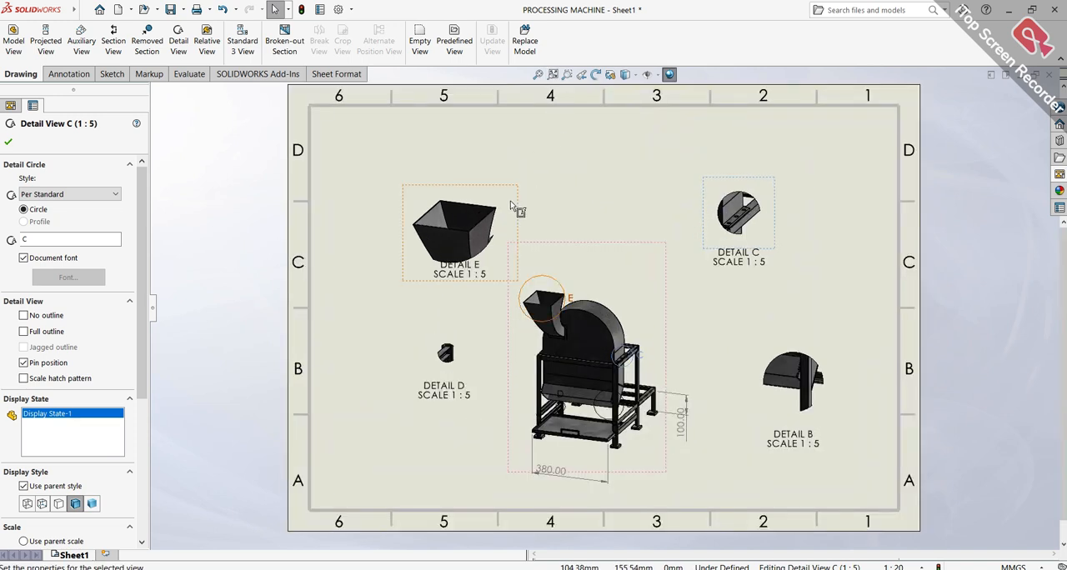
drag(517, 198, 500, 150)
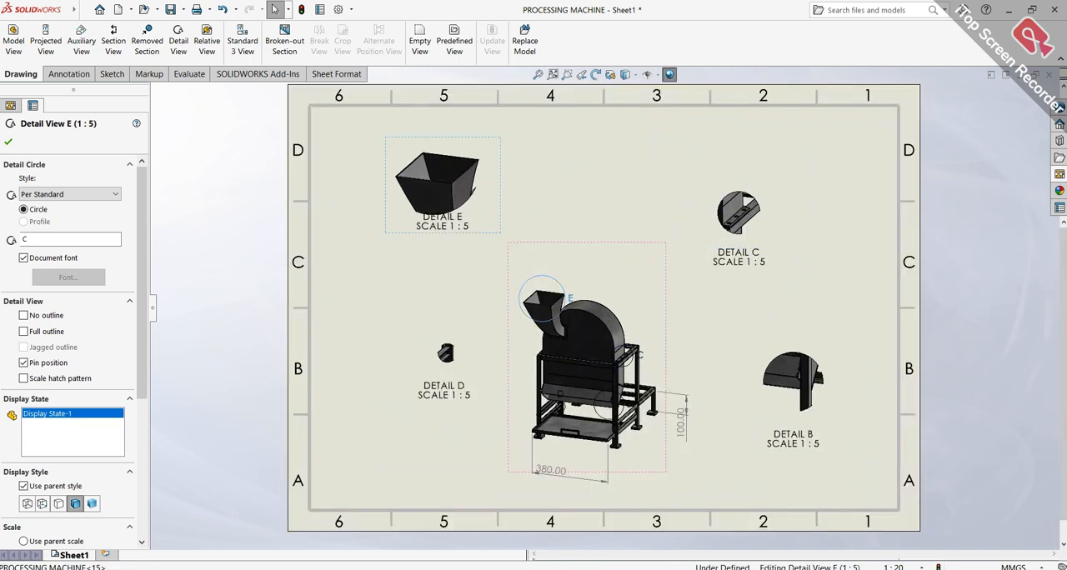
click(728, 293)
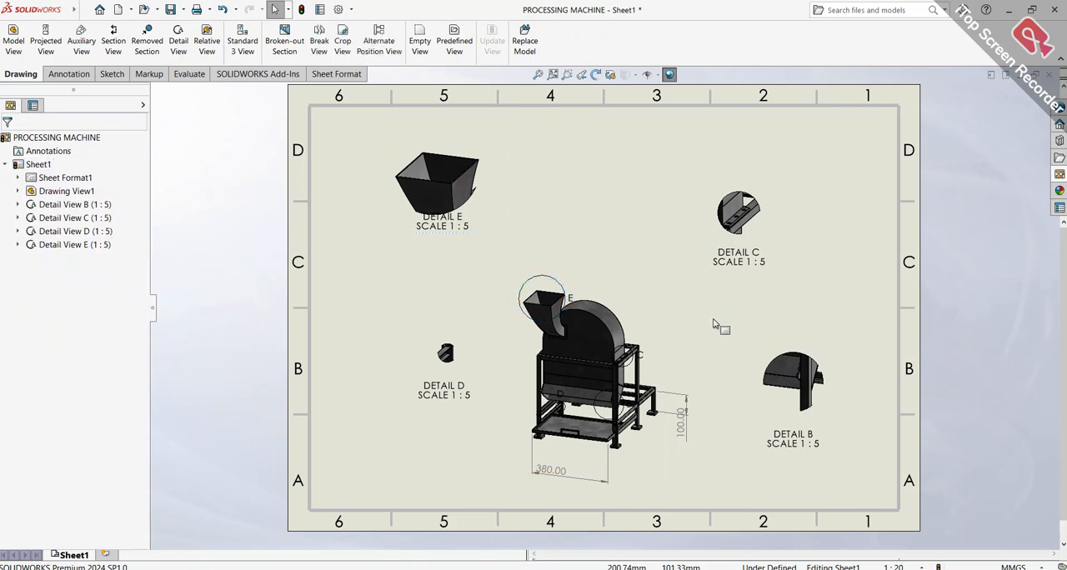
Delete the 100 mm and 380 mm dimensions from the main machine view
scroll(688, 421, up, 2)
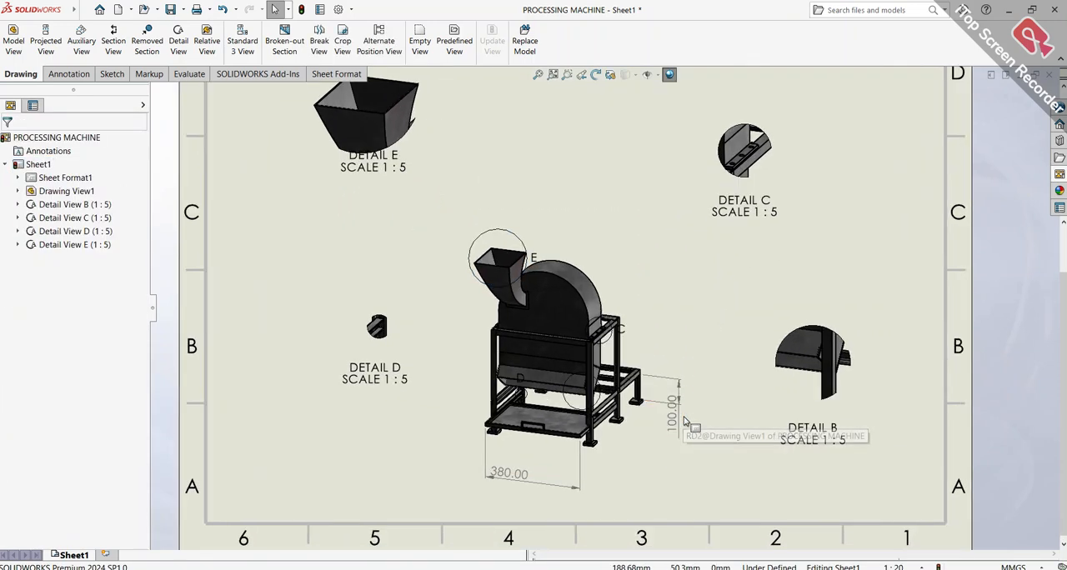
scroll(684, 425, down, 1)
click(661, 394)
key(Delete)
click(549, 457)
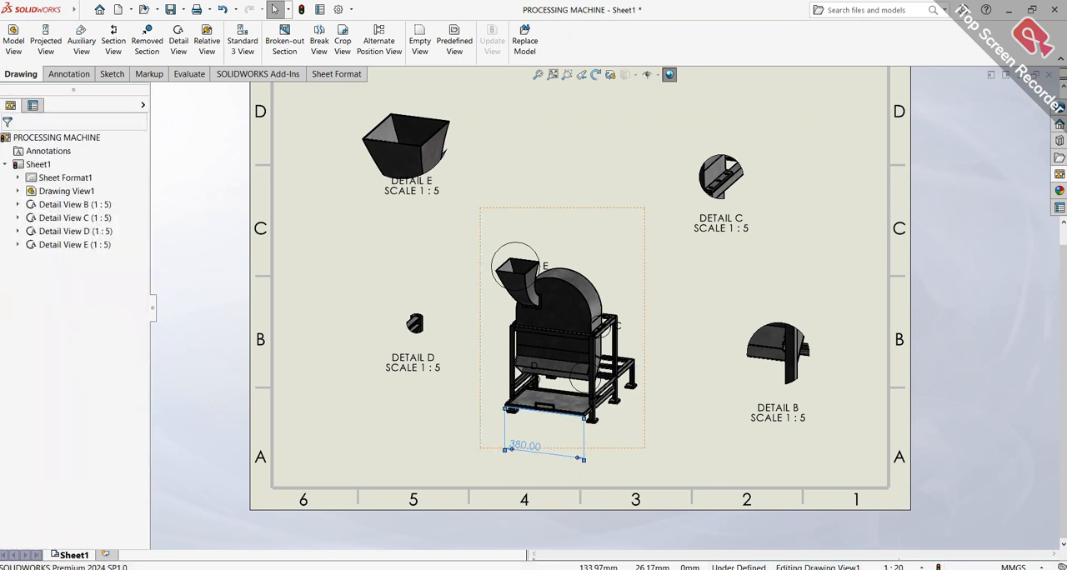
key(Delete)
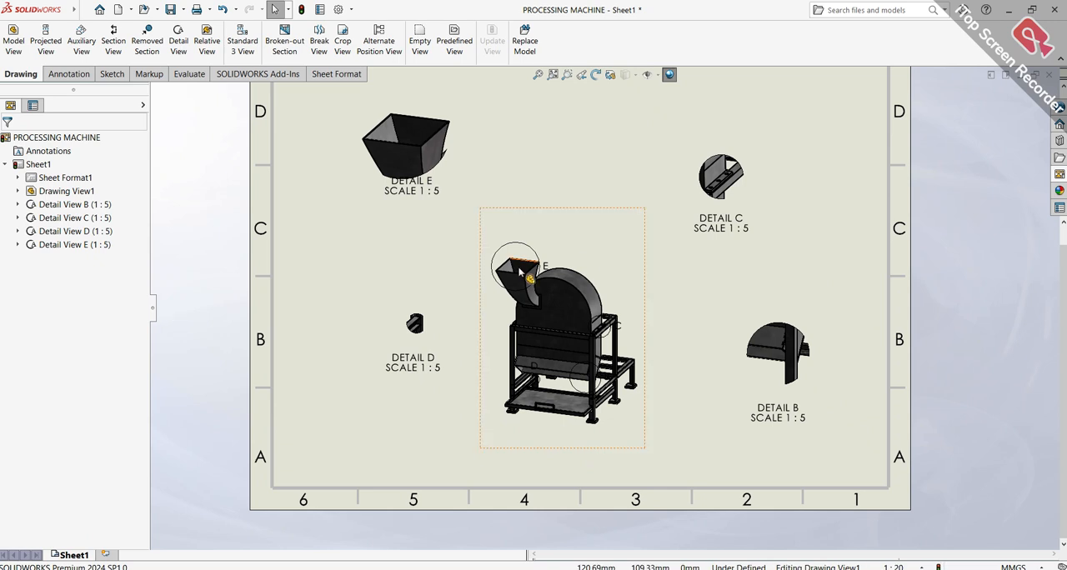
Rescale the main machine view, trying 1:15 and settling on a custom scale of 1:5
click(576, 239)
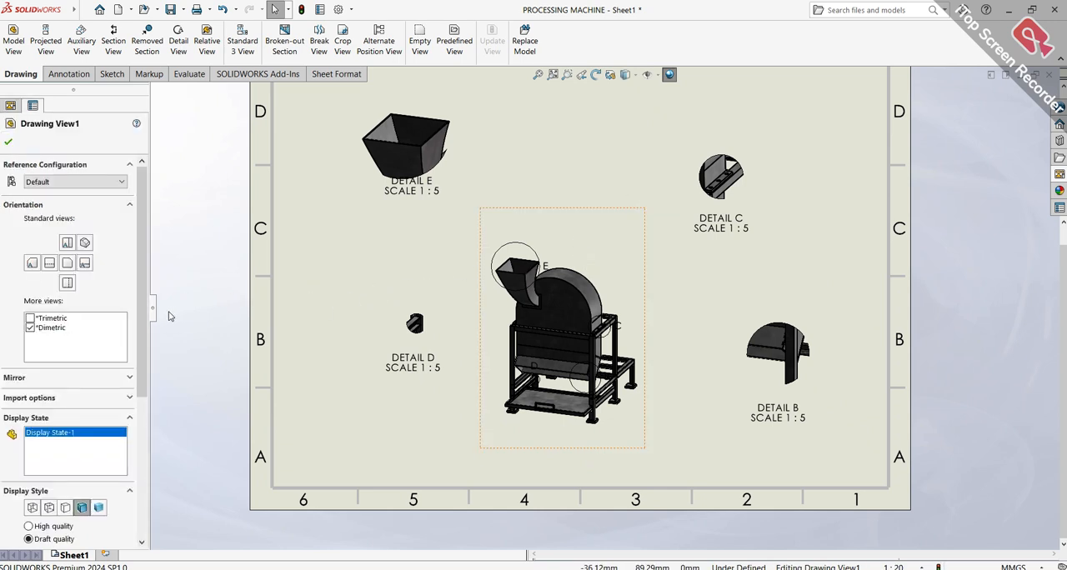
scroll(83, 392, down, 5)
click(86, 425)
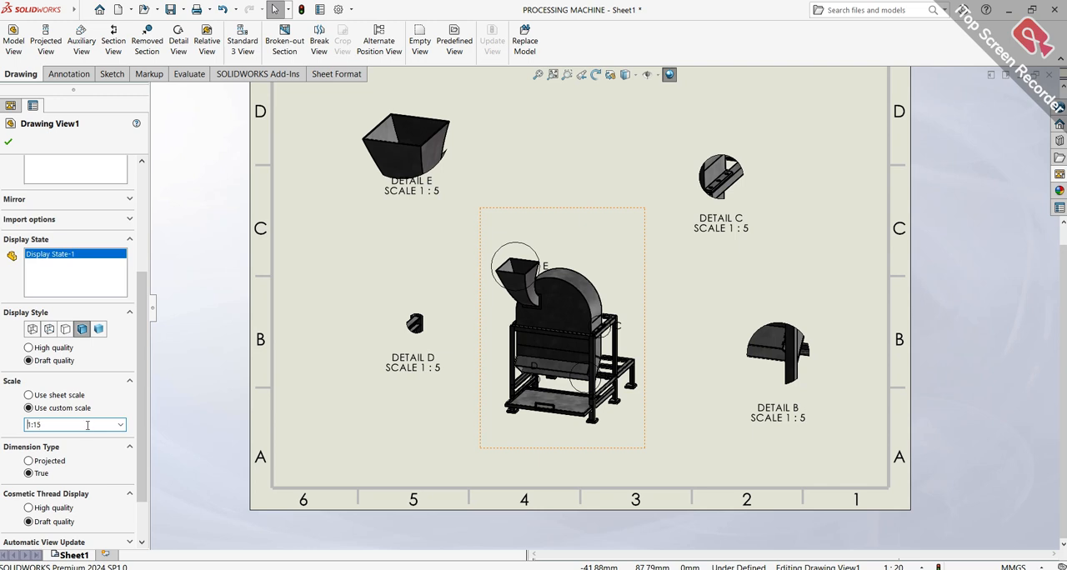
text(1:15)
key(Return)
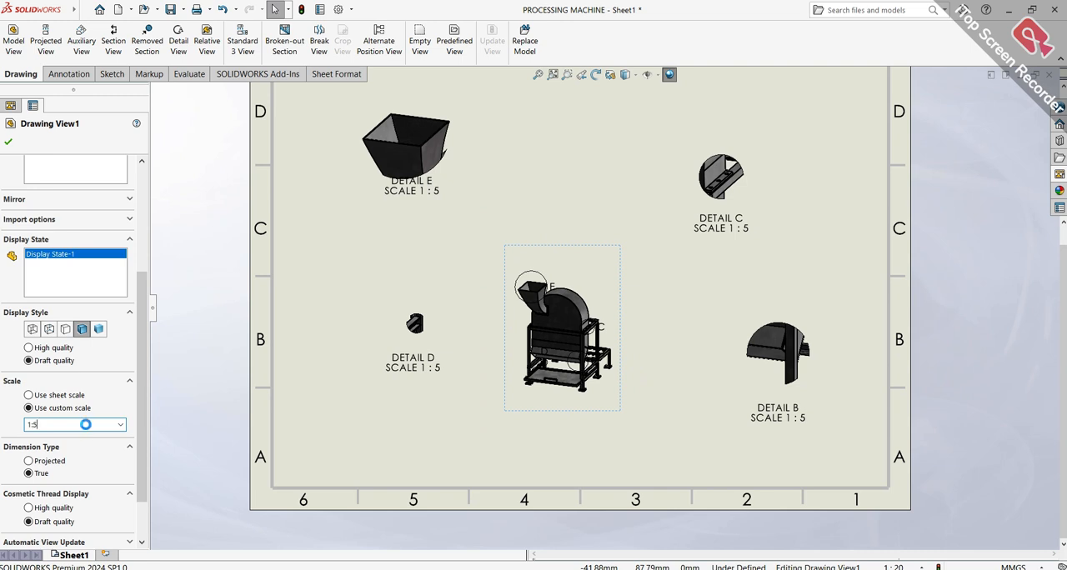
key(Return)
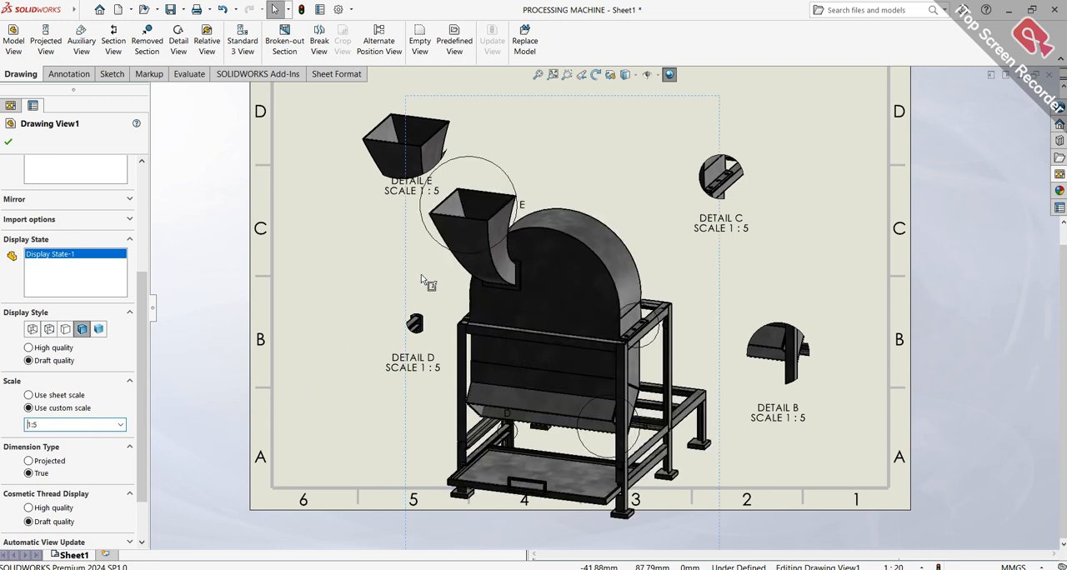
Spread the detail views away from the machine, moving Detail E into zone D6, Detail B toward A1 and Detail C toward C1
key(f)
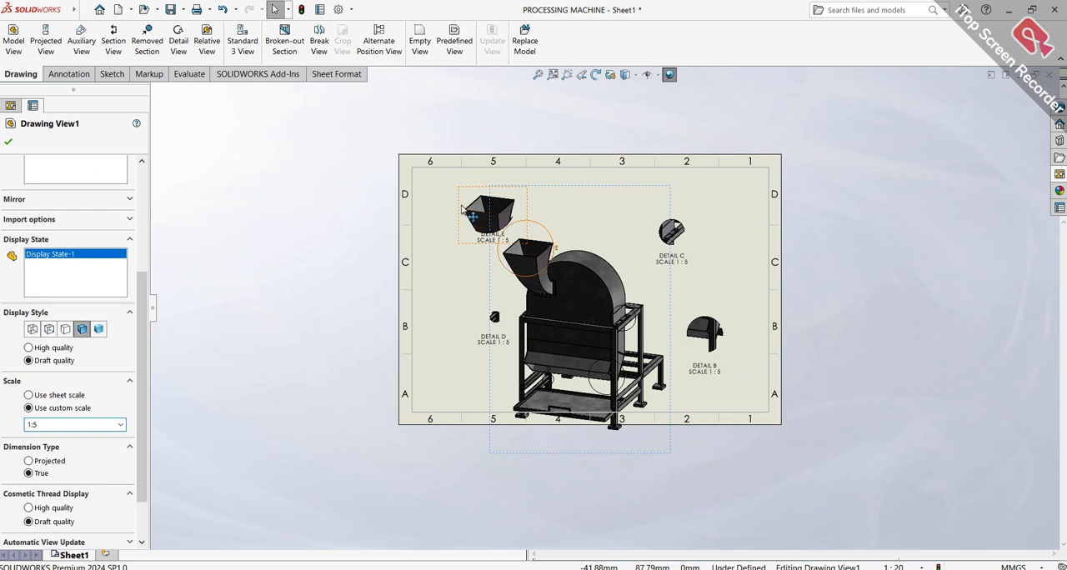
drag(457, 203, 415, 190)
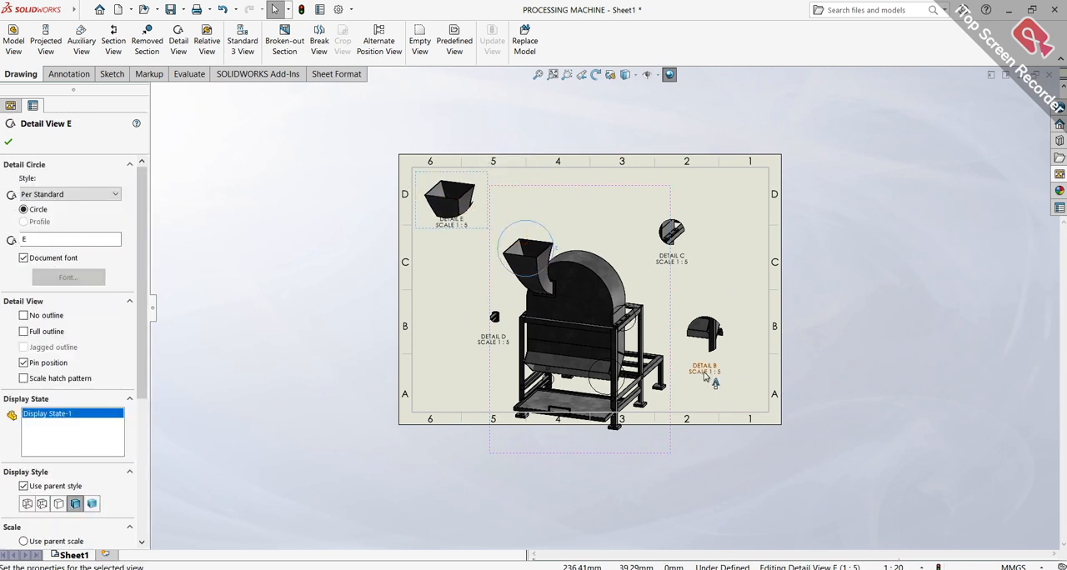
drag(733, 363, 756, 397)
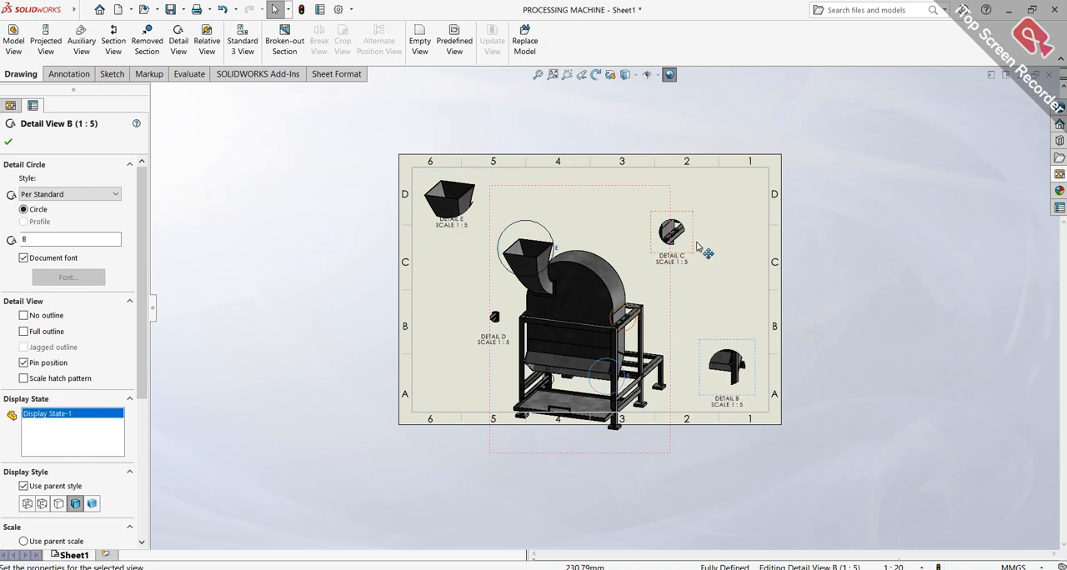
drag(700, 247, 744, 266)
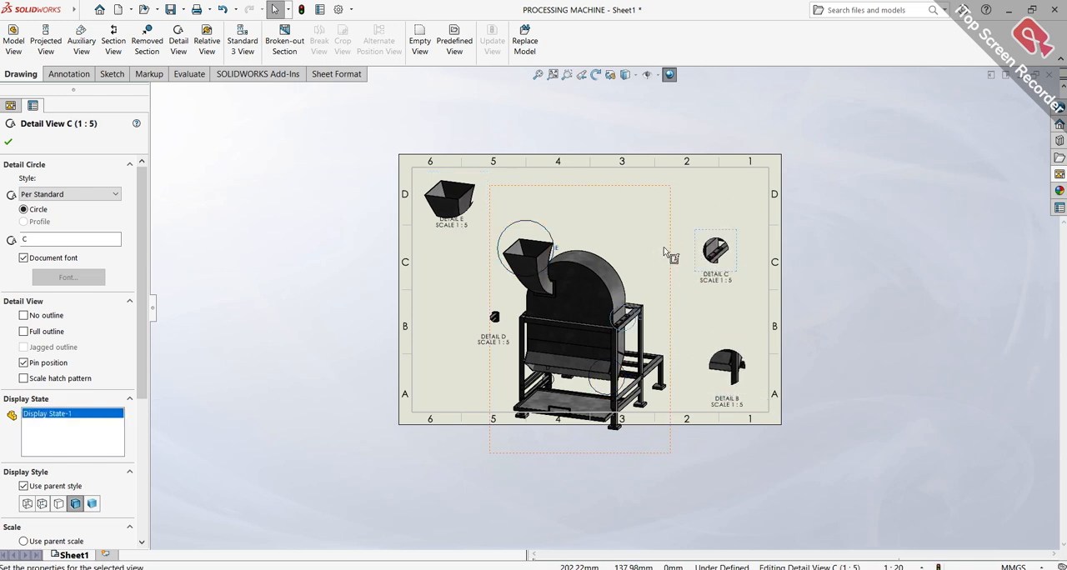
Move the main machine view up so it fits inside the sheet border, and shift Detail D slightly up beside it
drag(673, 257, 692, 206)
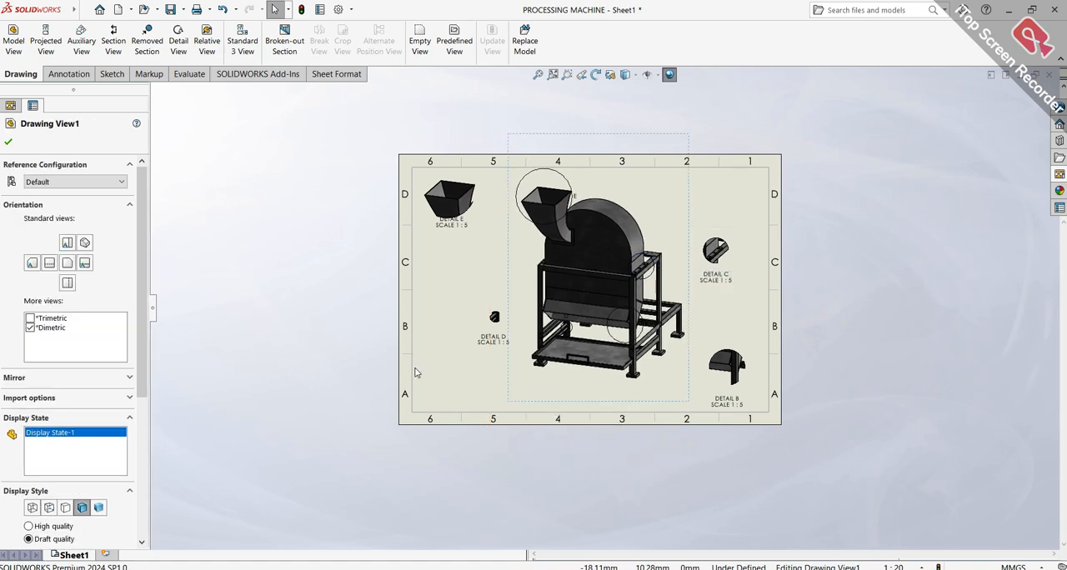
scroll(492, 312, down, 8)
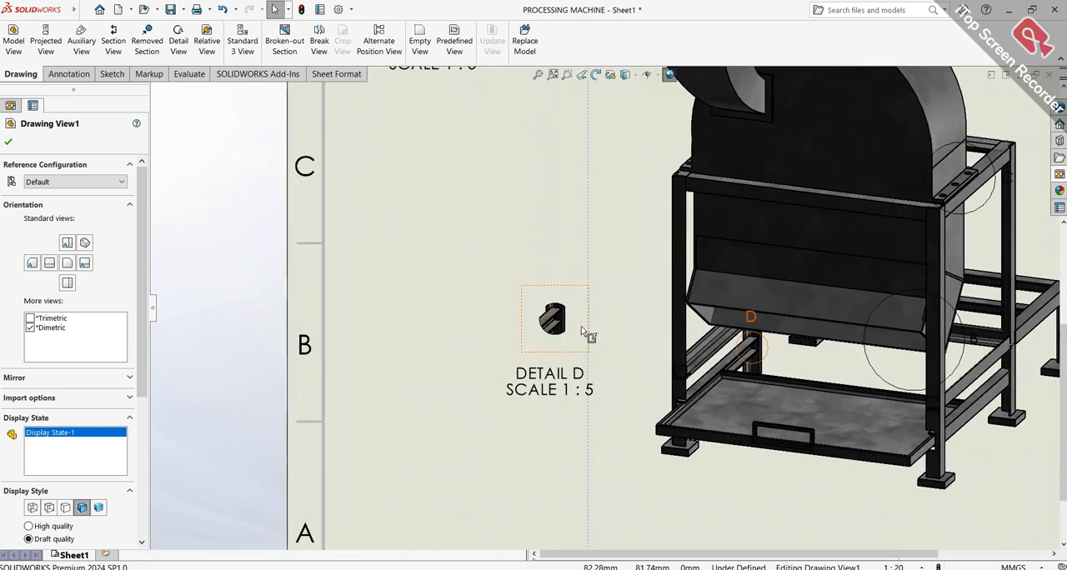
drag(588, 337, 612, 310)
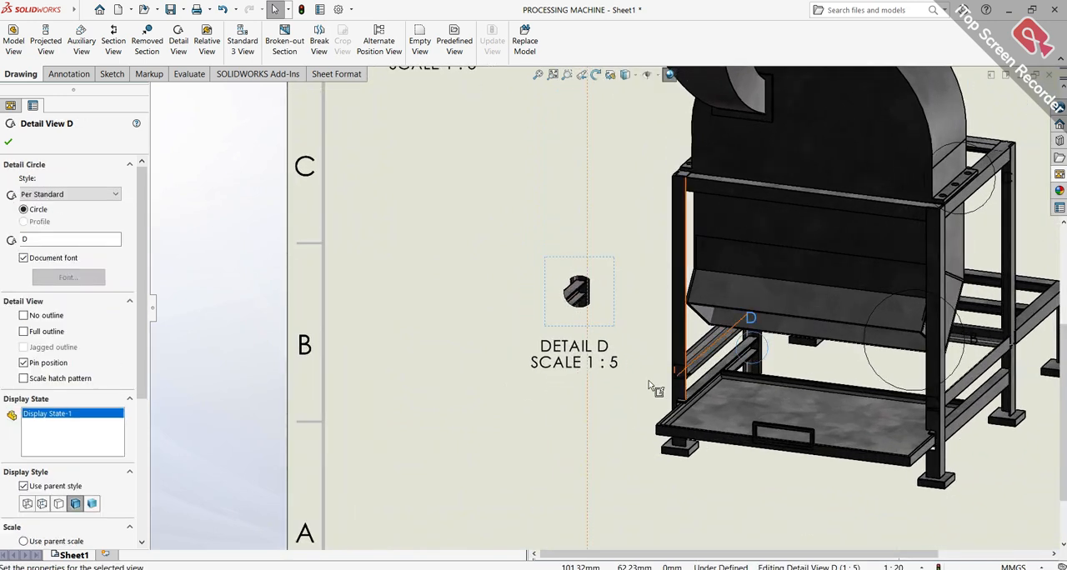
Try custom scales of 1:10, 1:2 and 1:0.5 on Detail D
scroll(125, 384, down, 3)
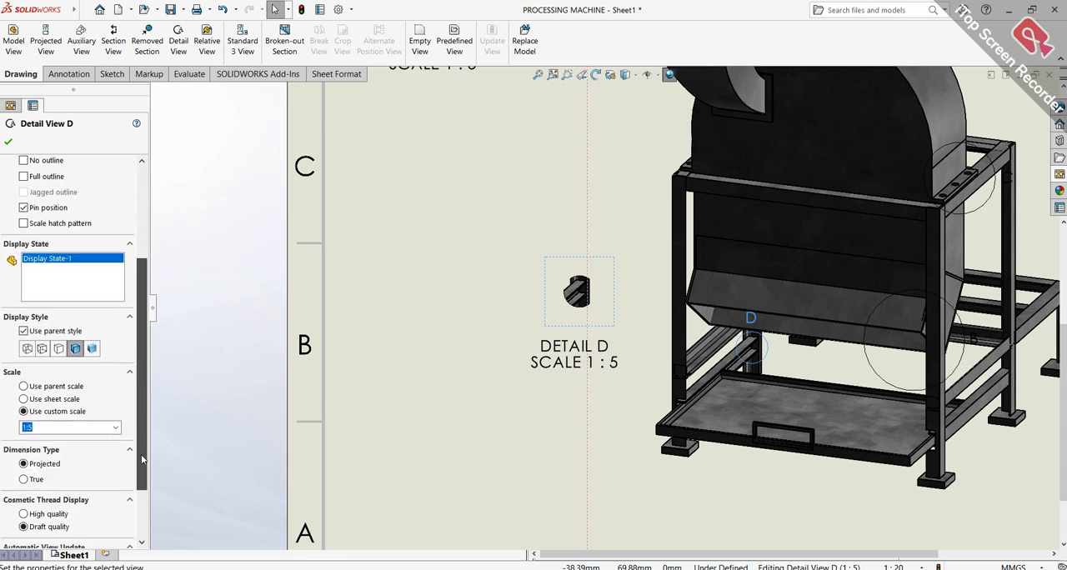
click(71, 433)
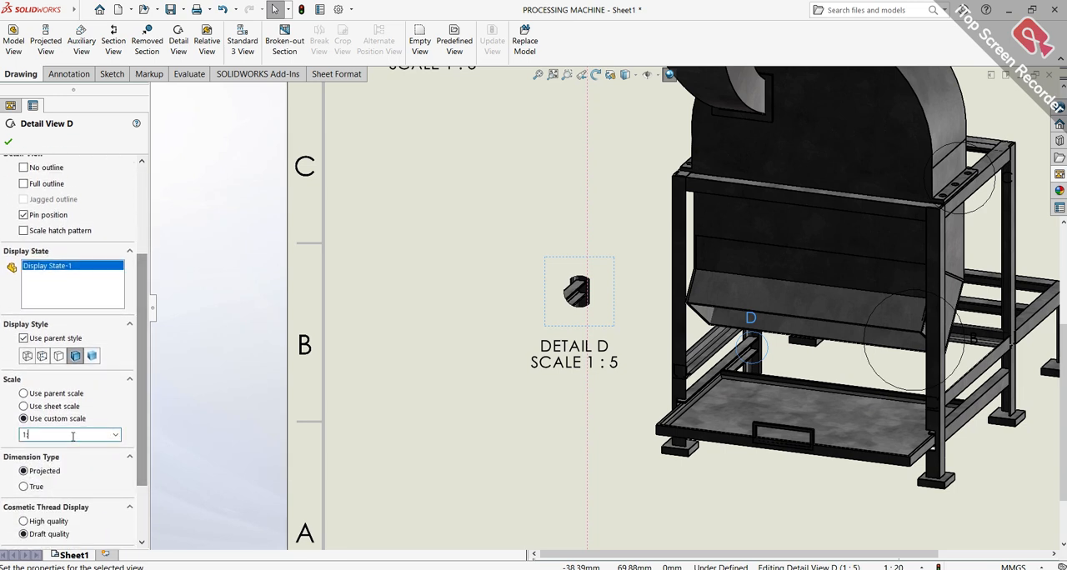
text(1:10)
key(Return)
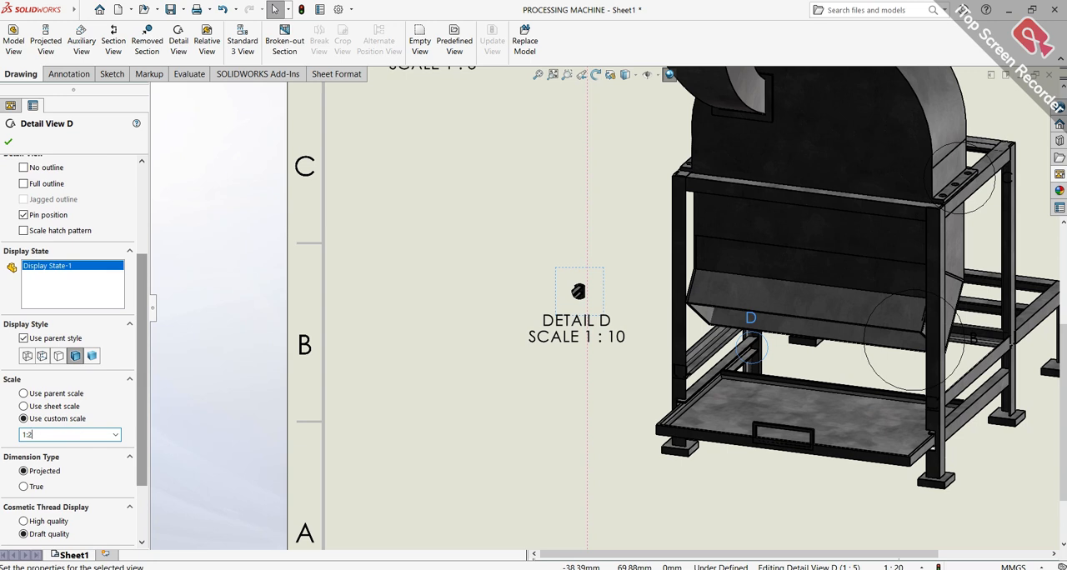
key(Return)
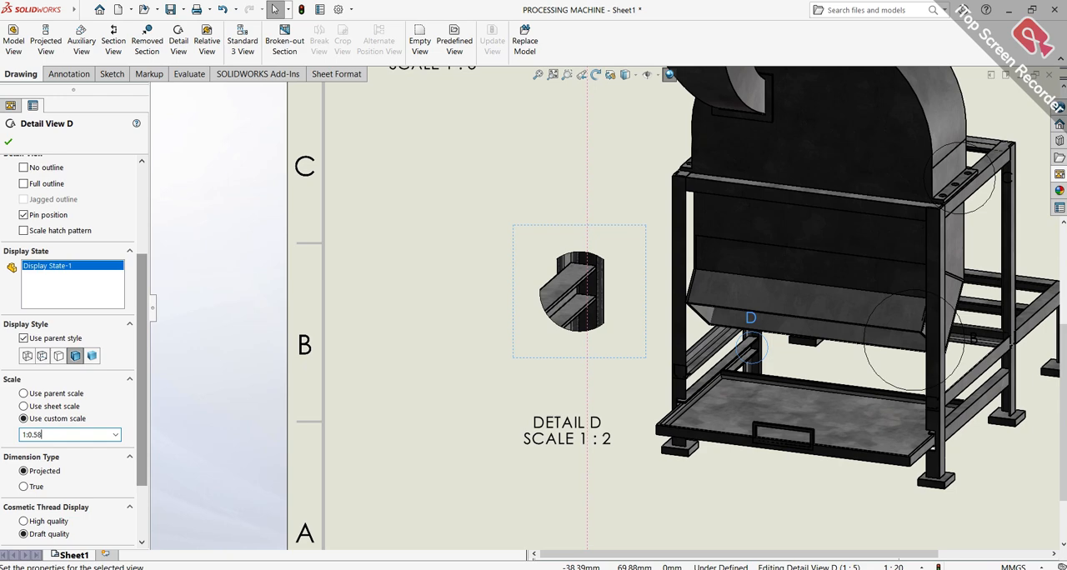
key(Return)
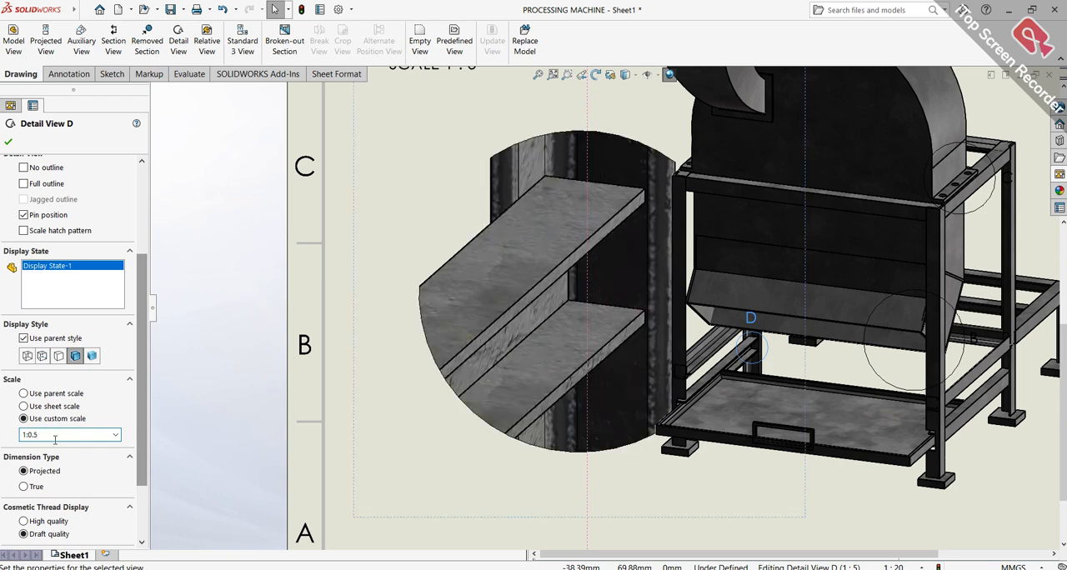
scroll(509, 383, up, 6)
scroll(523, 387, up, 1)
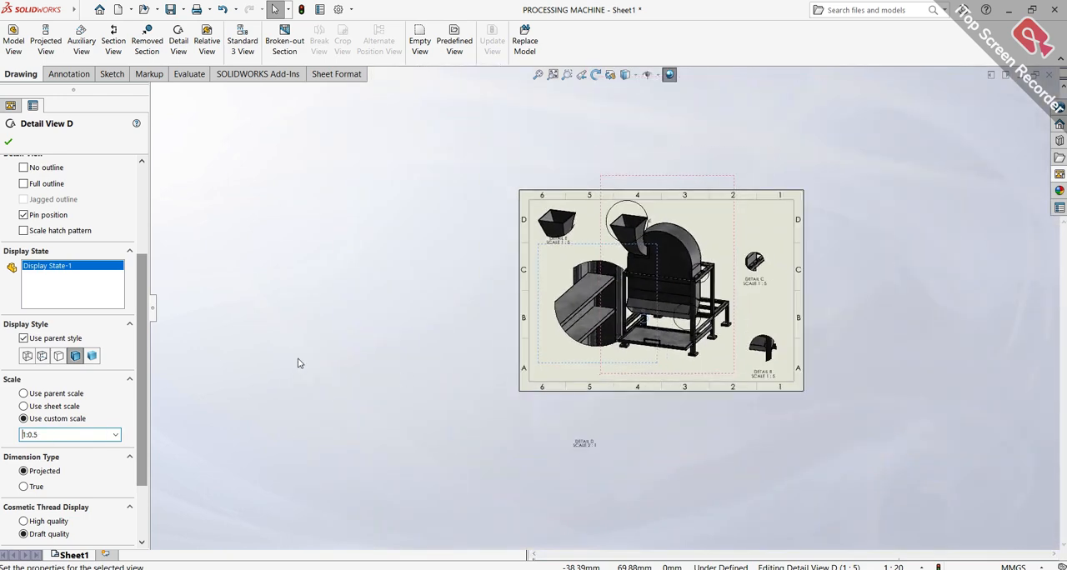
Set Detail D's custom scale to 1:1 and place its label directly beneath the view
click(77, 433)
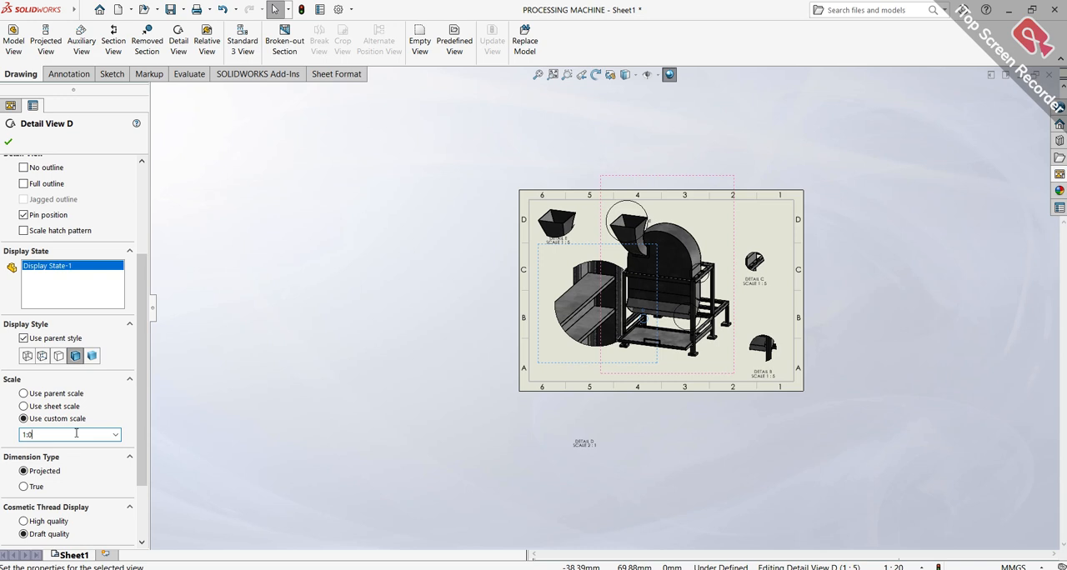
key(Return)
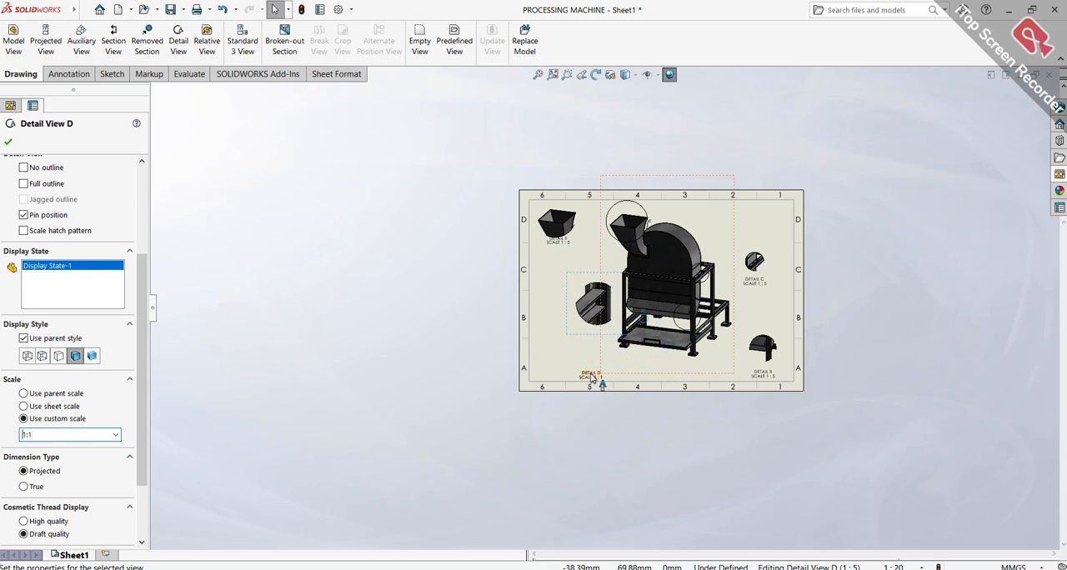
drag(589, 370, 589, 341)
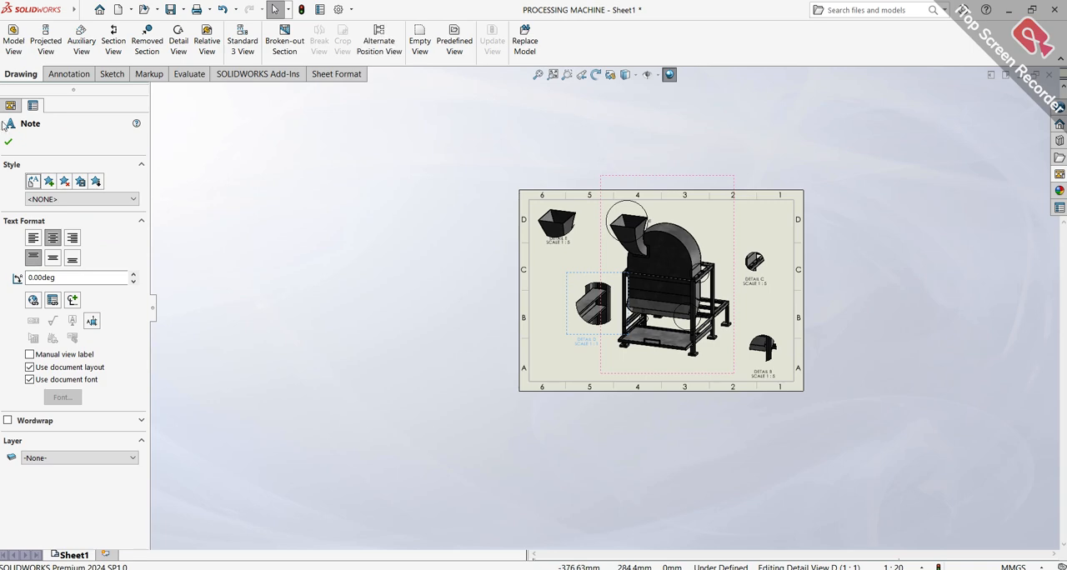
click(752, 215)
click(760, 212)
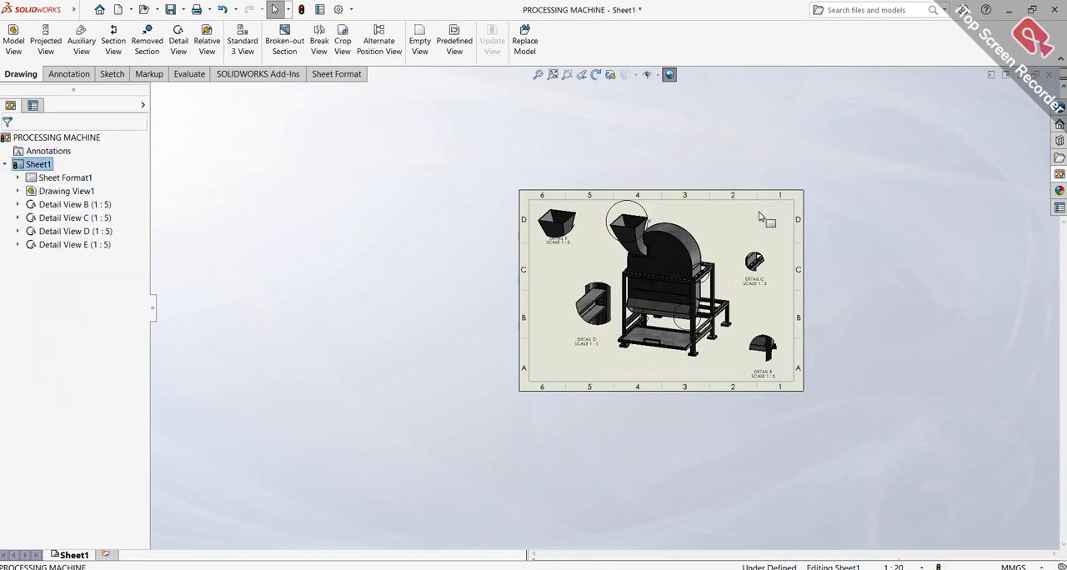
scroll(739, 247, down, 2)
scroll(739, 250, down, 2)
mouse_move(742, 245)
ctrl+middle_down()
mouse_move(745, 215)
mouse_move(788, 184)
ctrl+middle_up()
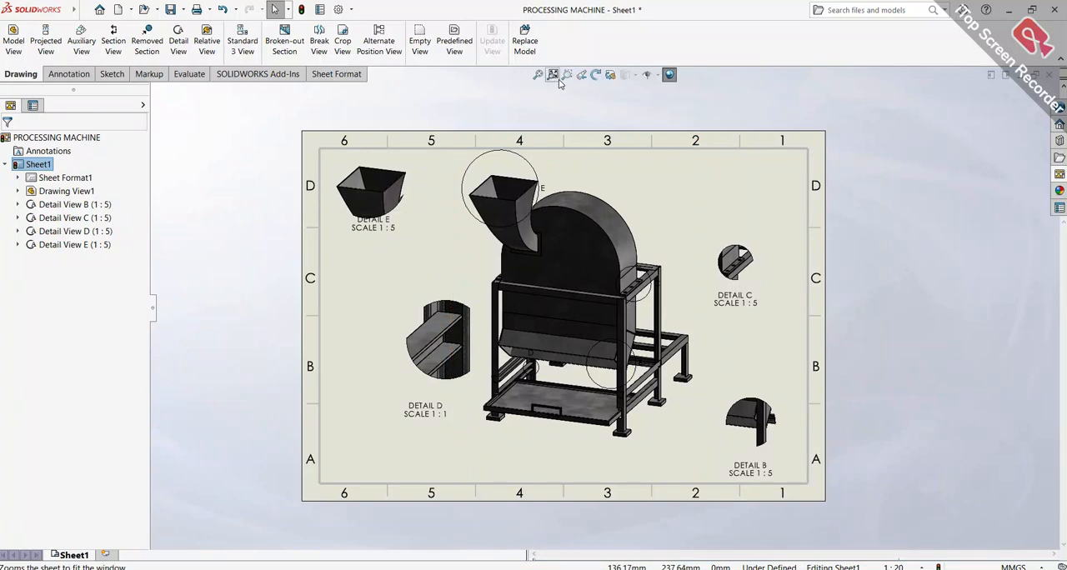
click(538, 74)
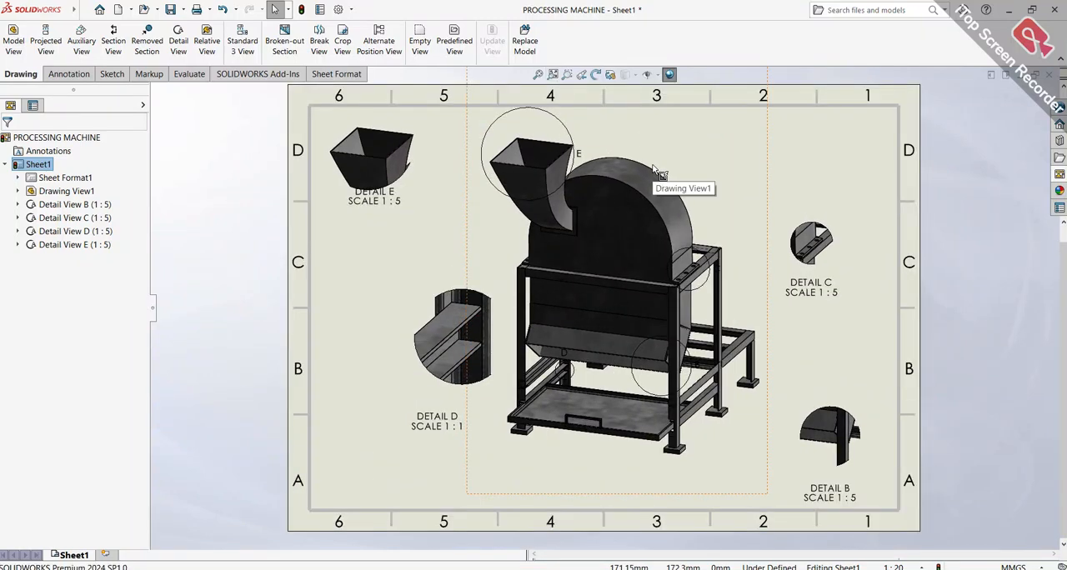